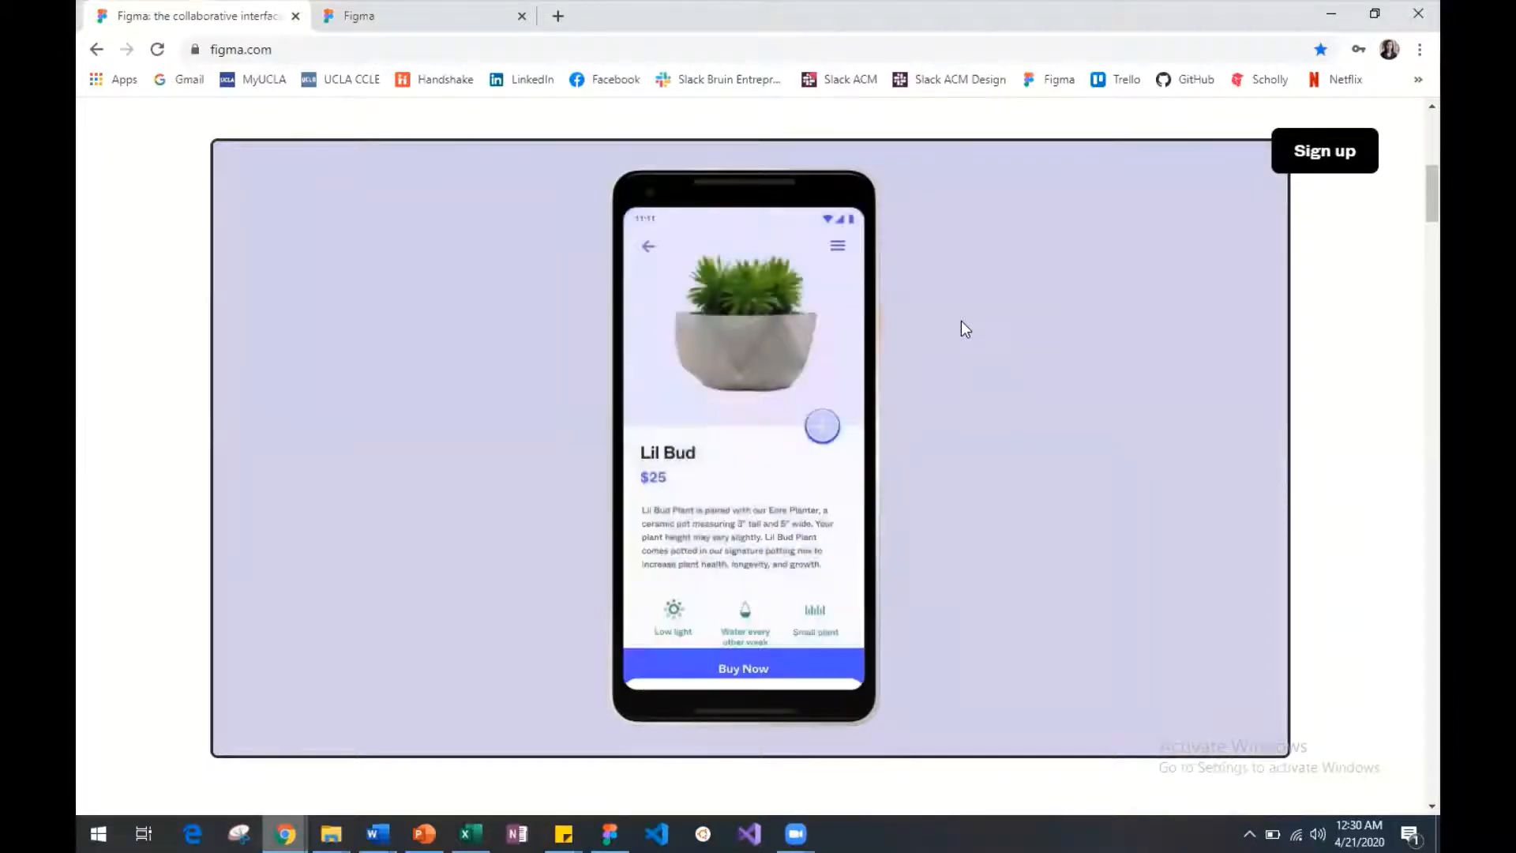
Step: Look through the Figma homepage down to the account sign-up form, and view the available resources
scroll(1325, 361, down, 15)
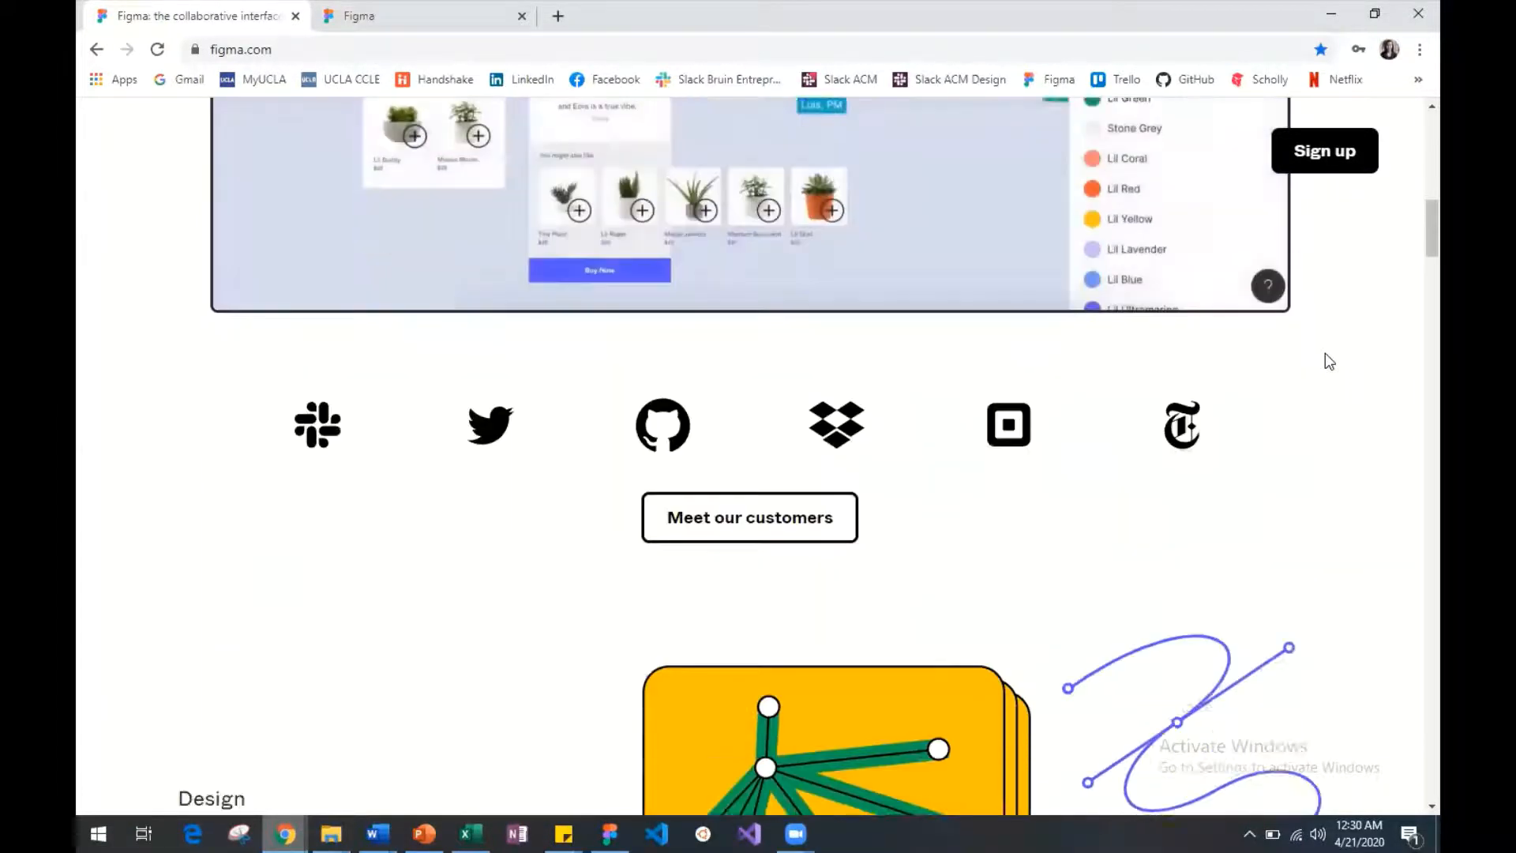
scroll(1326, 361, down, 15)
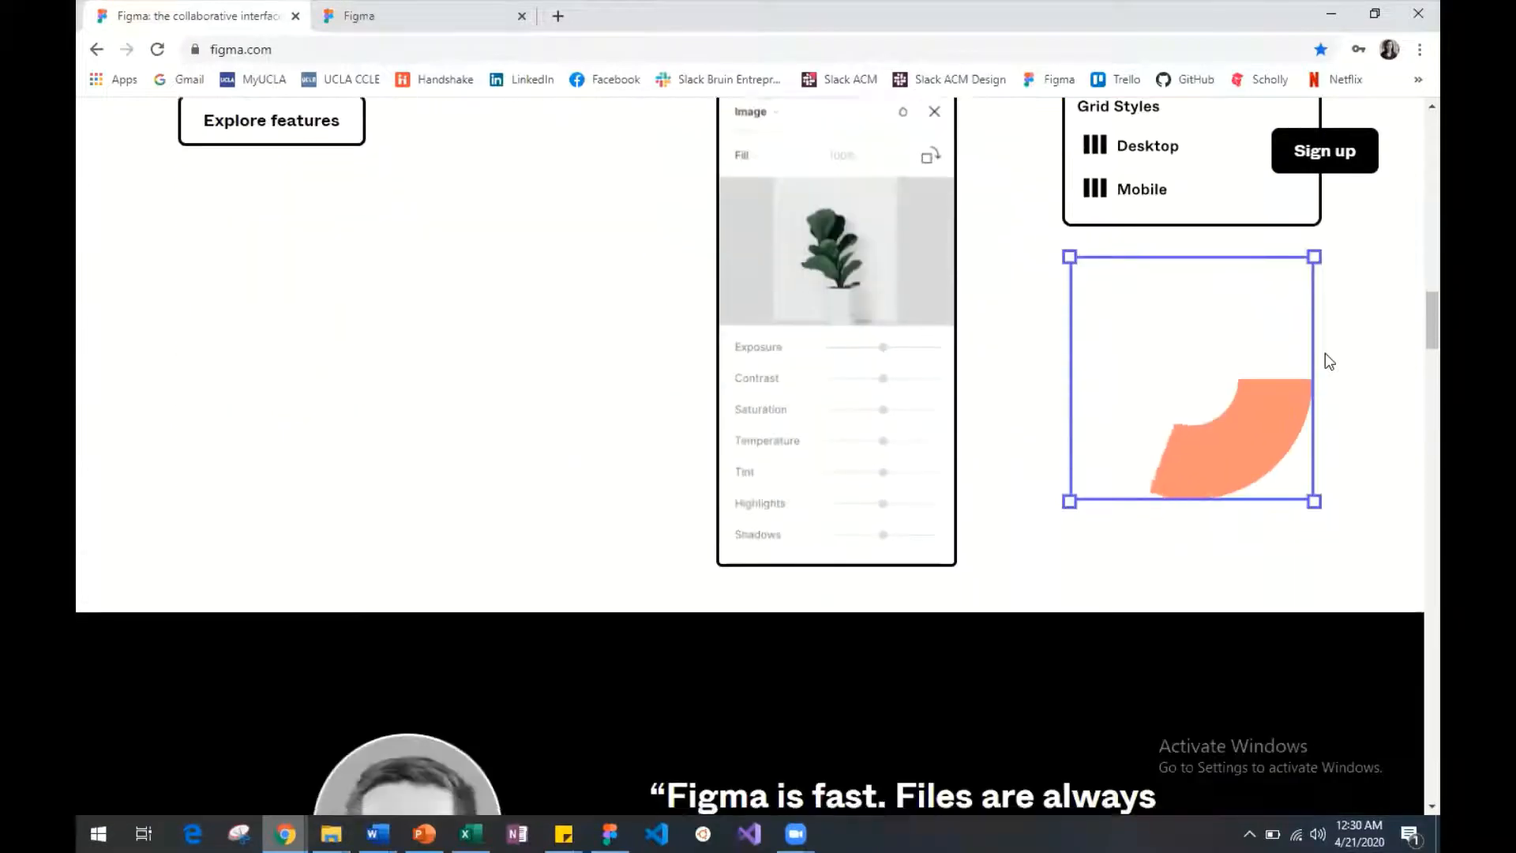
scroll(1325, 353, down, 10)
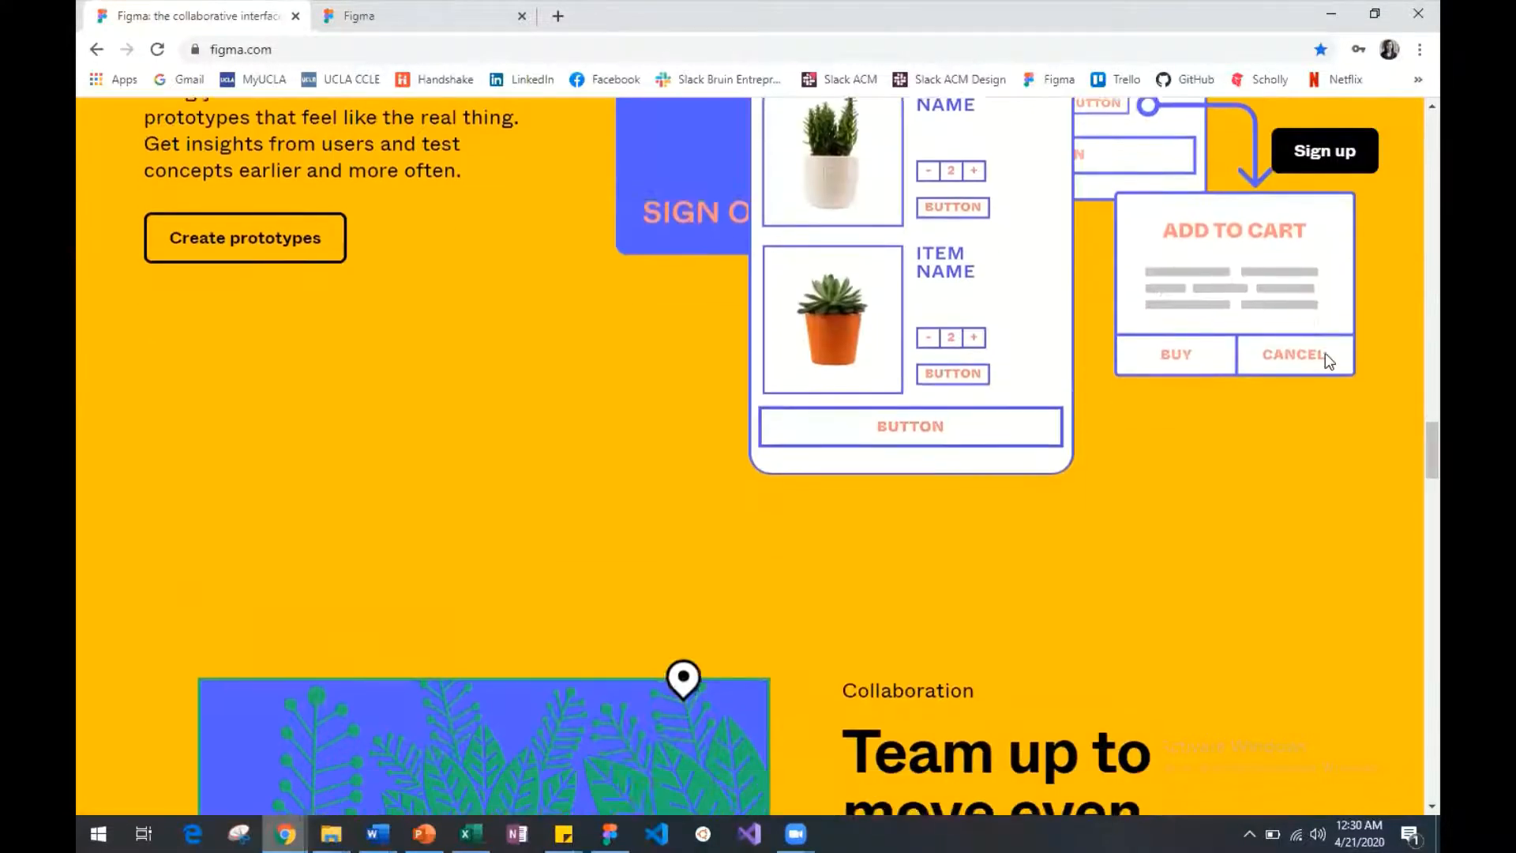
scroll(1134, 326, down, 8)
scroll(1134, 325, down, 15)
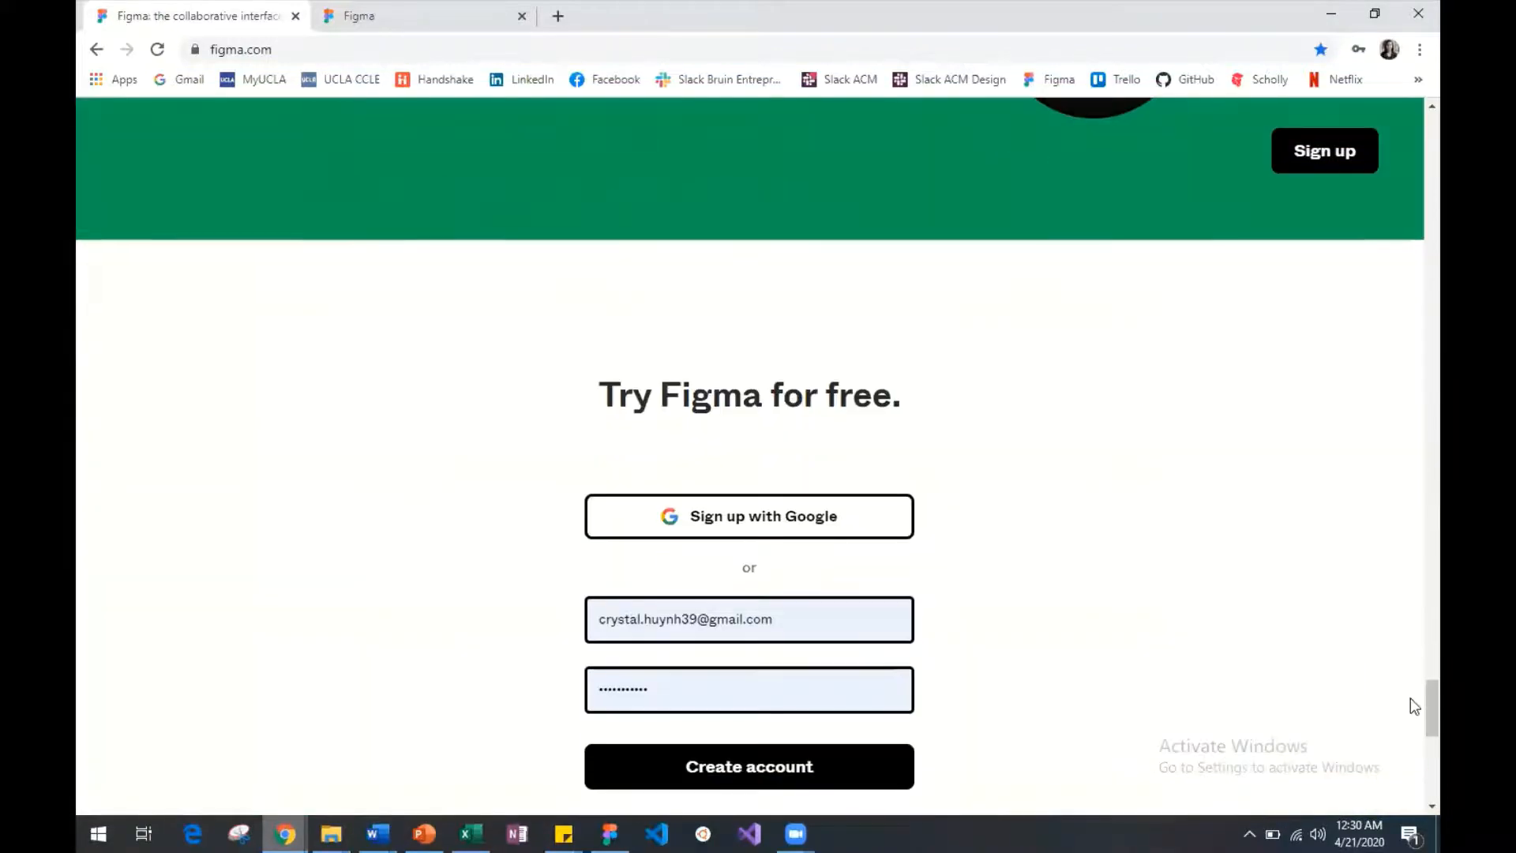
drag(1410, 700, 1411, 131)
mouse_move(1106, 193)
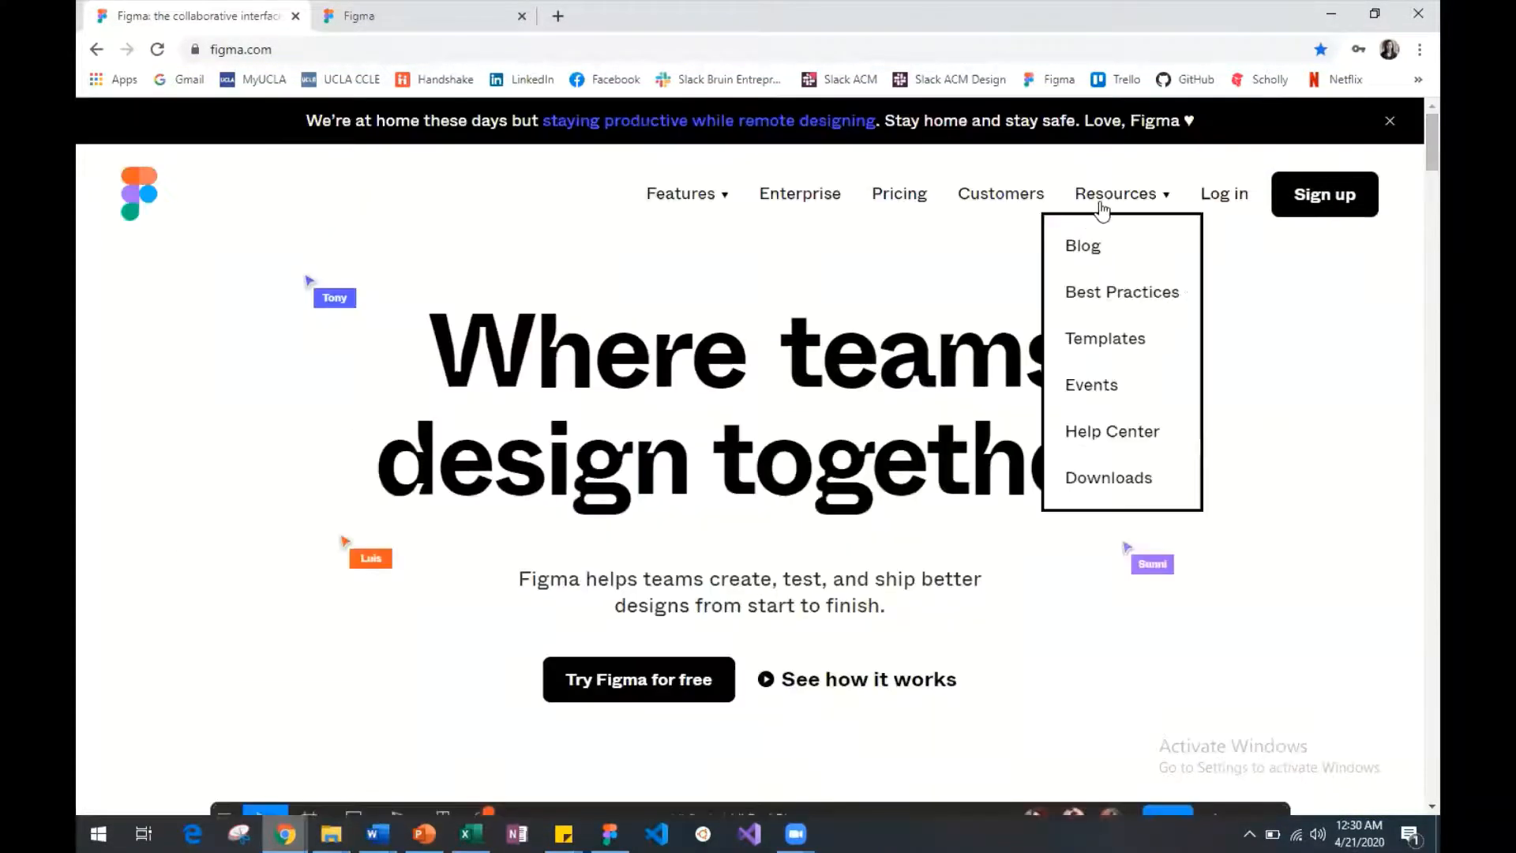
Step: Switch to the Figma Help Center and look through its topic categories, from Getting Started to Downloads and Figma Blog
click(364, 19)
scroll(427, 383, down, 3)
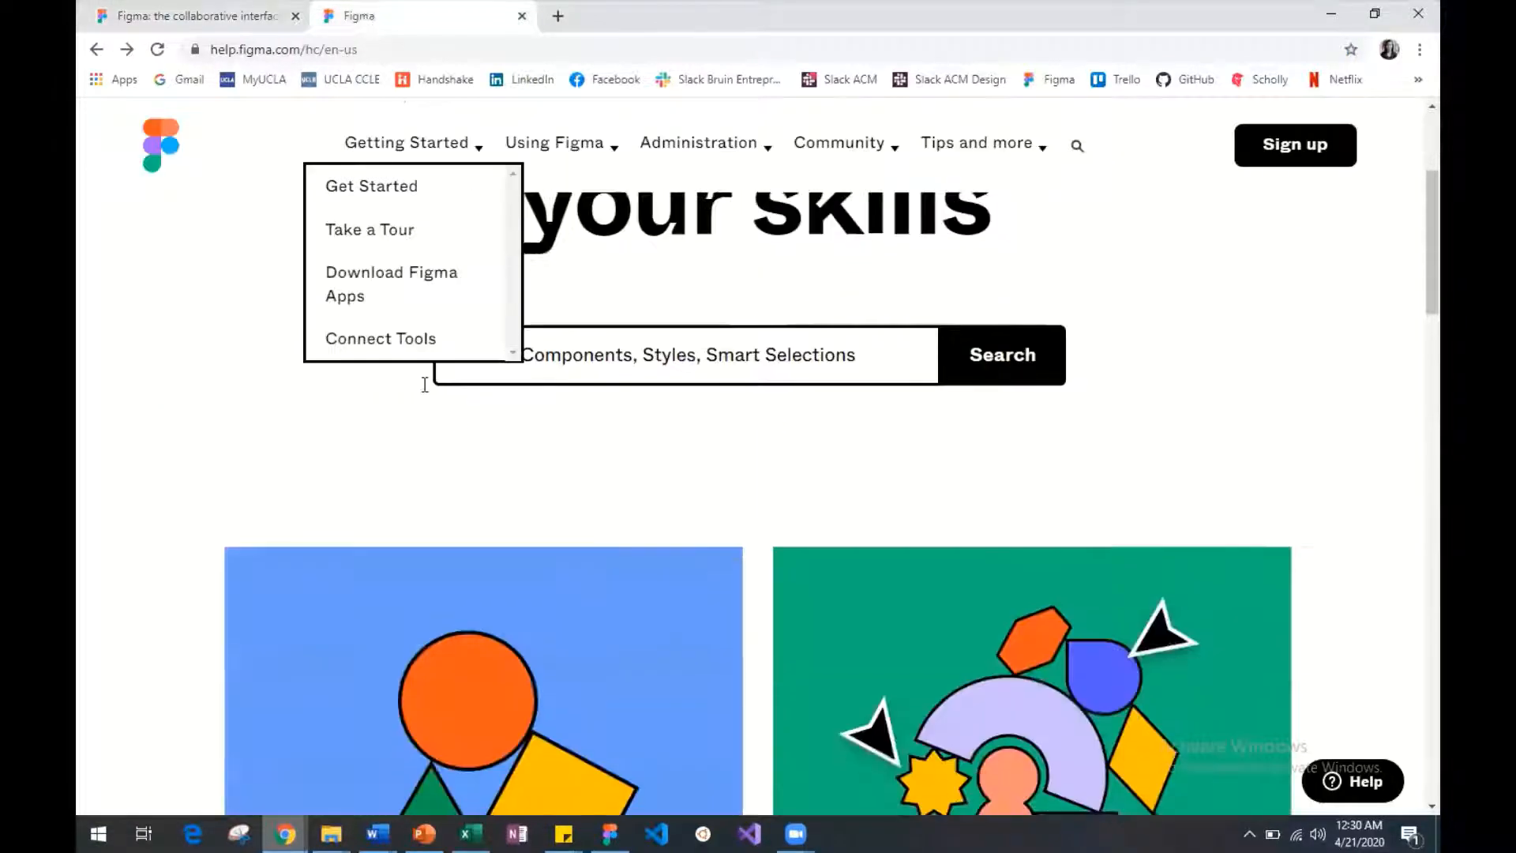
scroll(331, 443, down, 6)
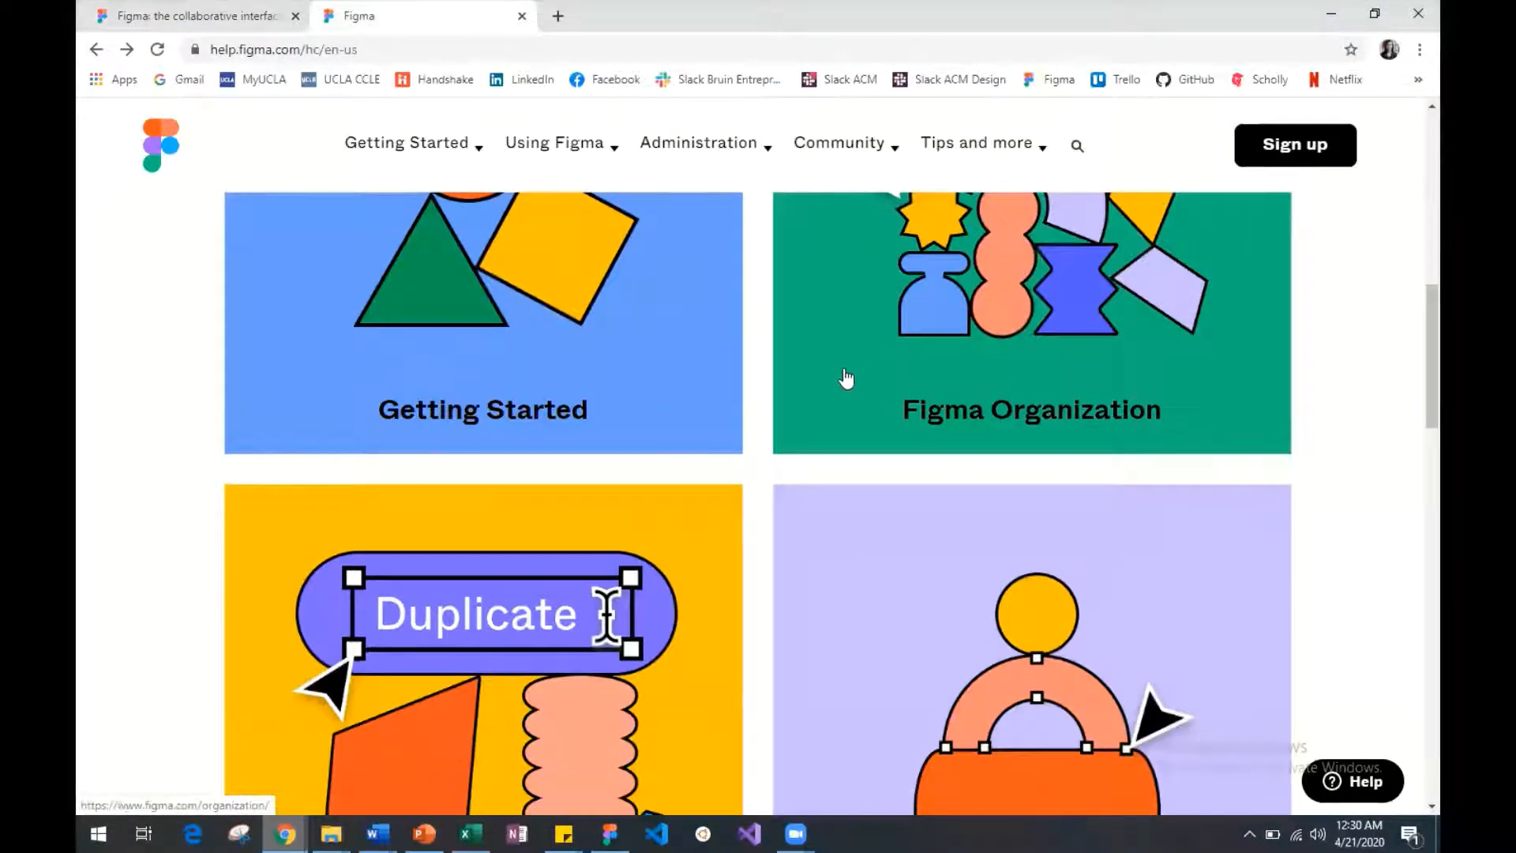
scroll(829, 440, down, 5)
scroll(830, 441, down, 2)
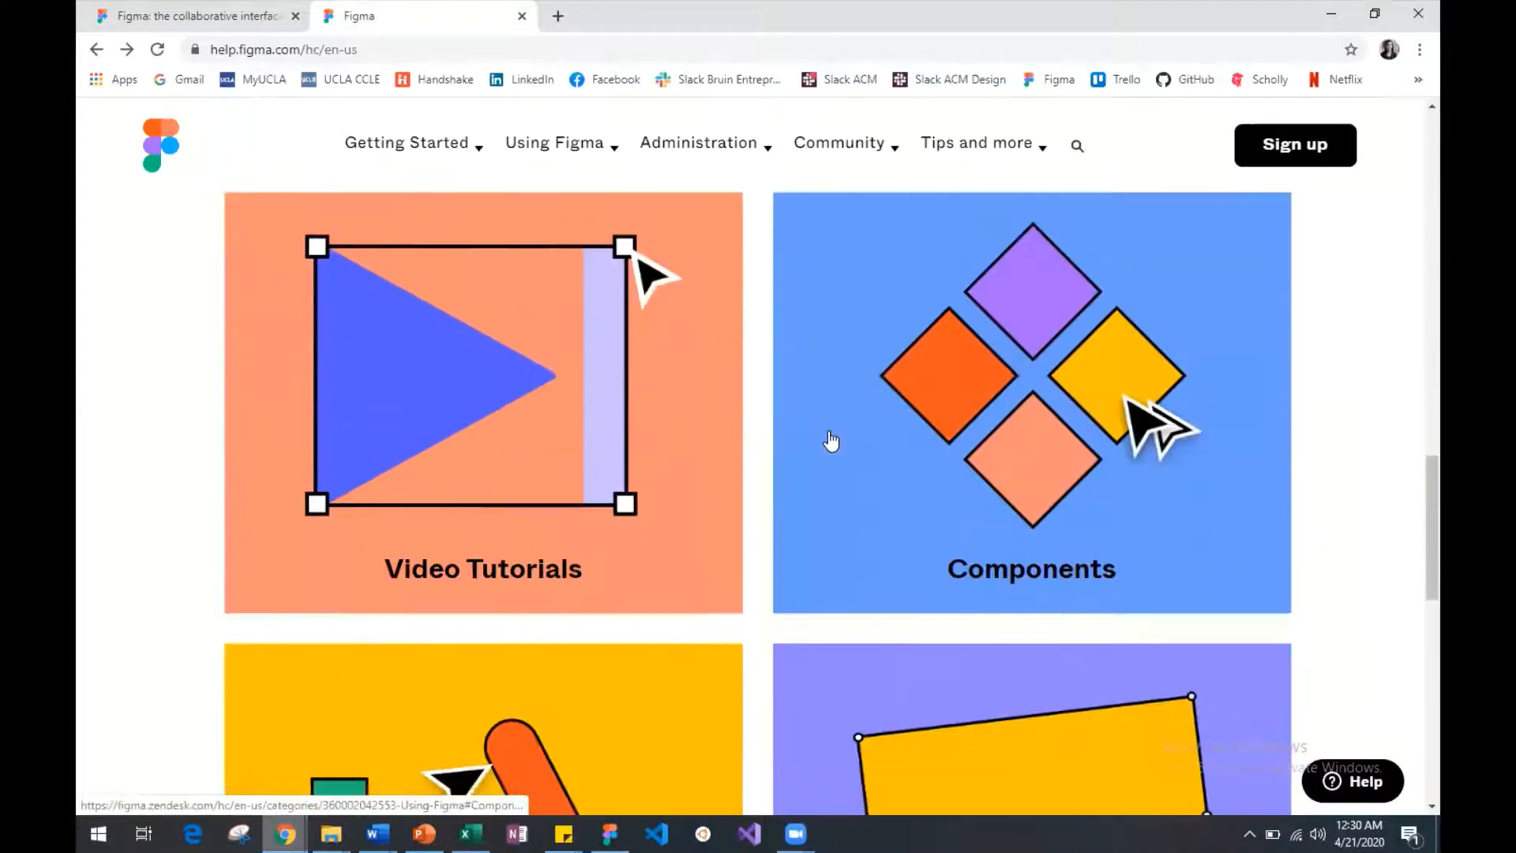
scroll(832, 440, down, 9)
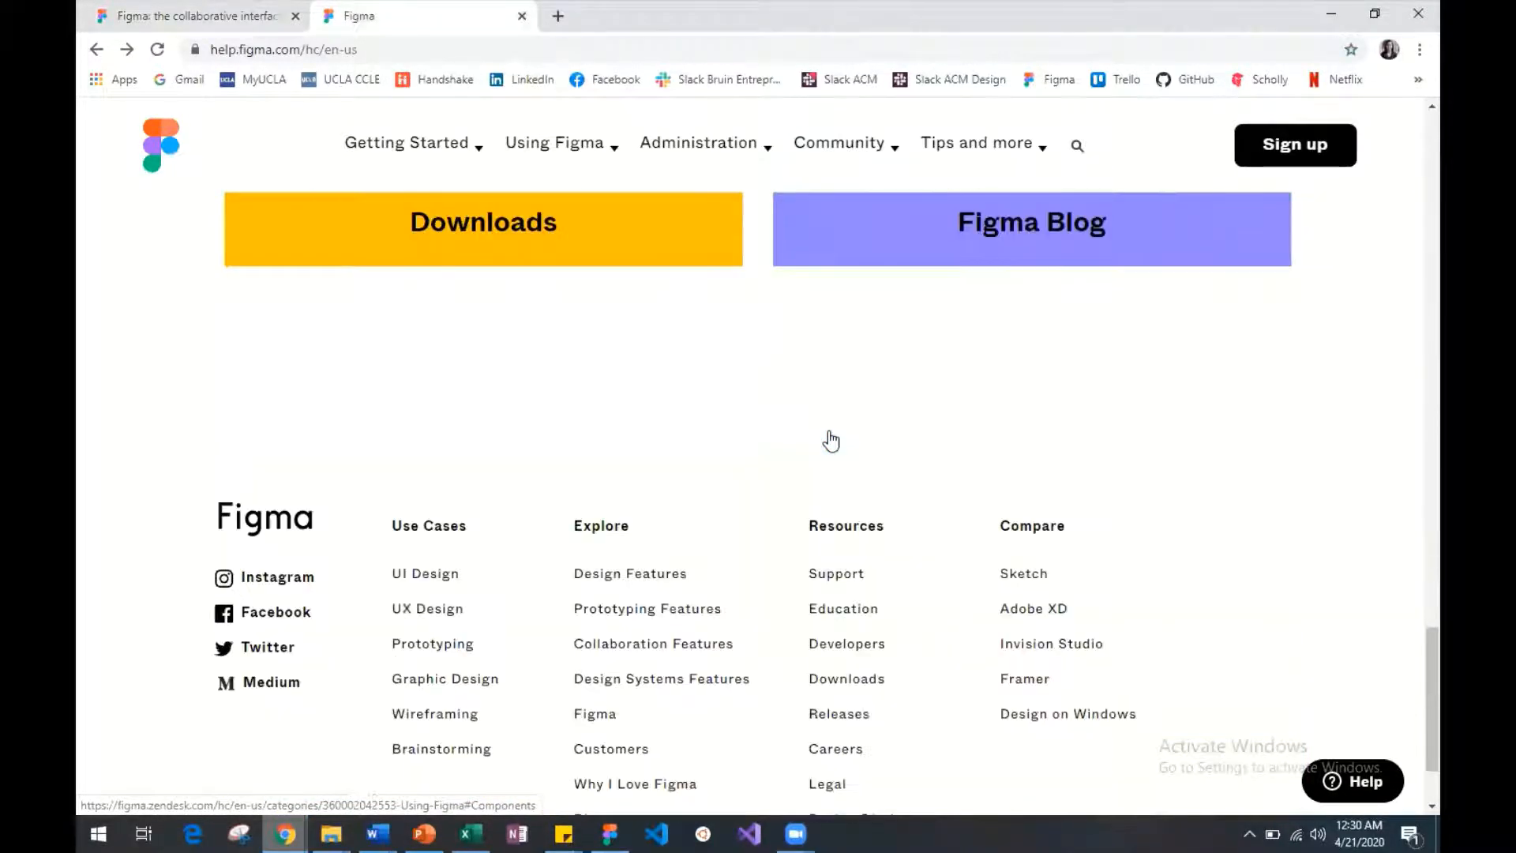
scroll(833, 439, up, 2)
scroll(831, 438, up, 15)
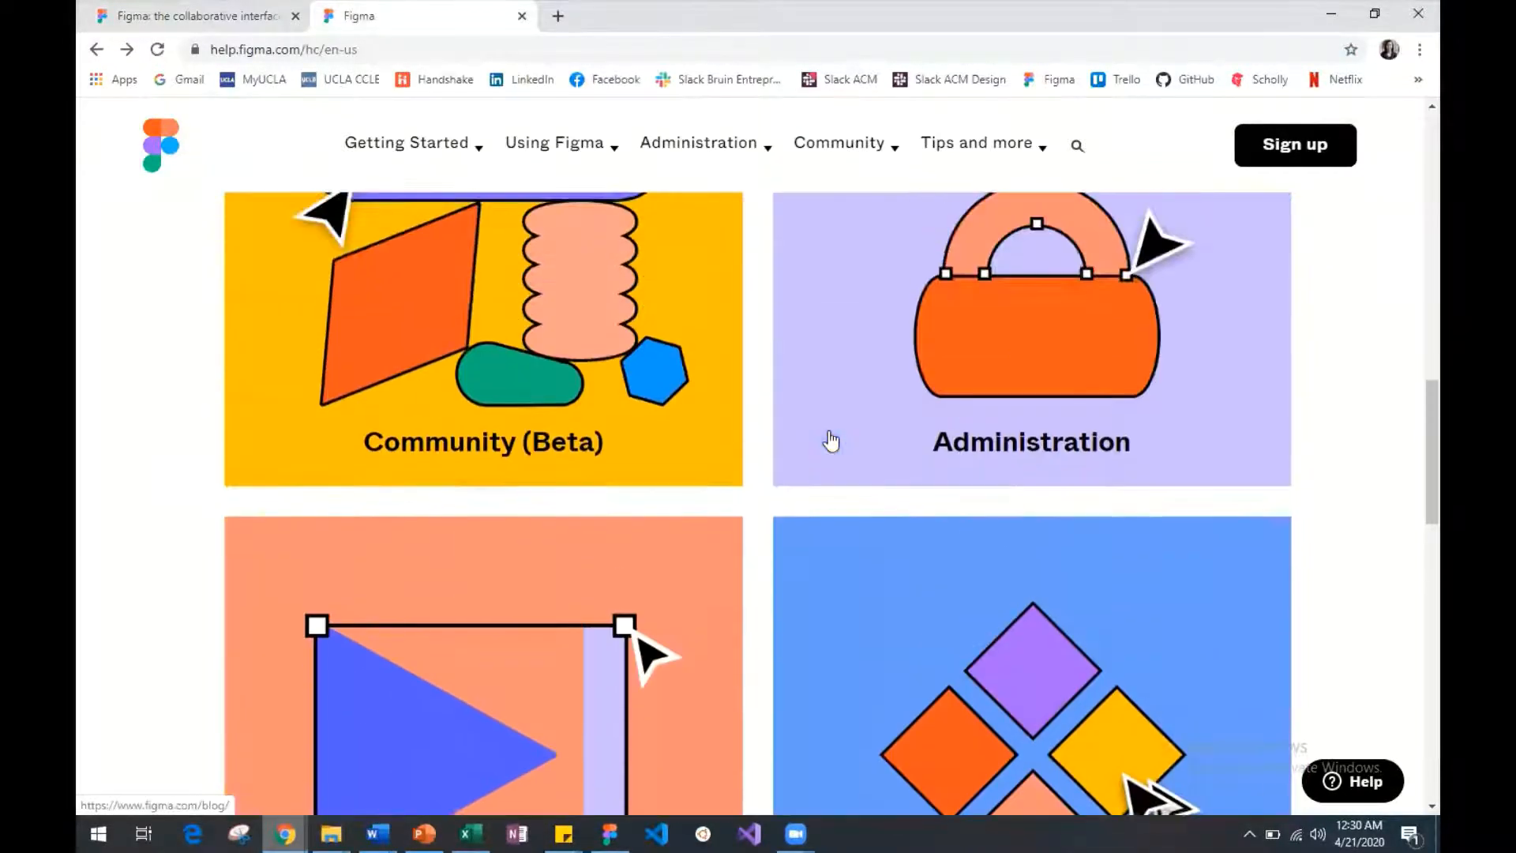
scroll(831, 441, up, 5)
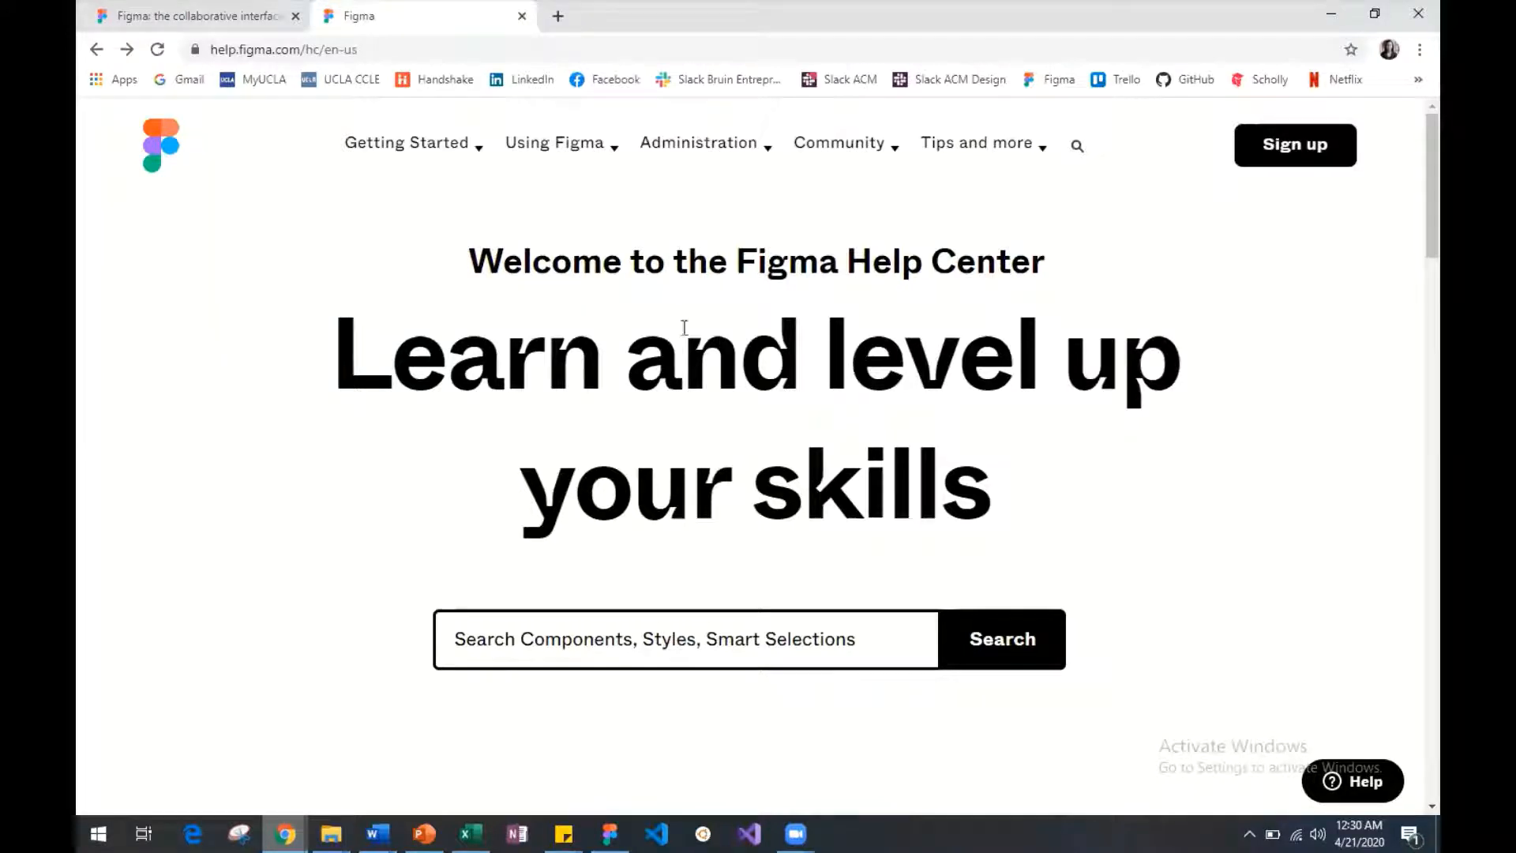
Step: Return to the Figma homepage and open the Figma for Students page linked in its footer
click(155, 8)
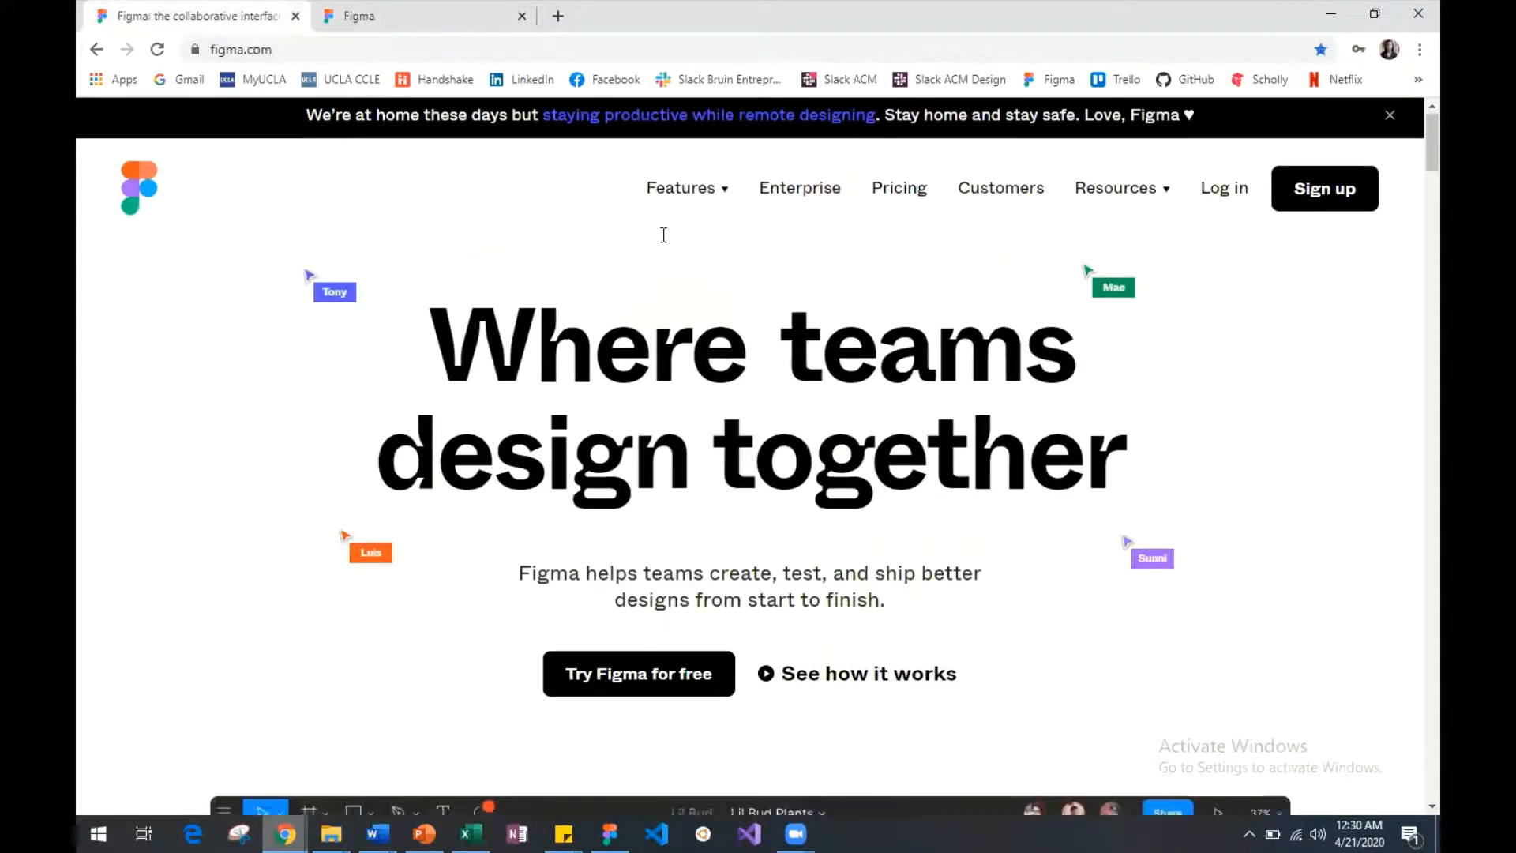
scroll(671, 237, down, 15)
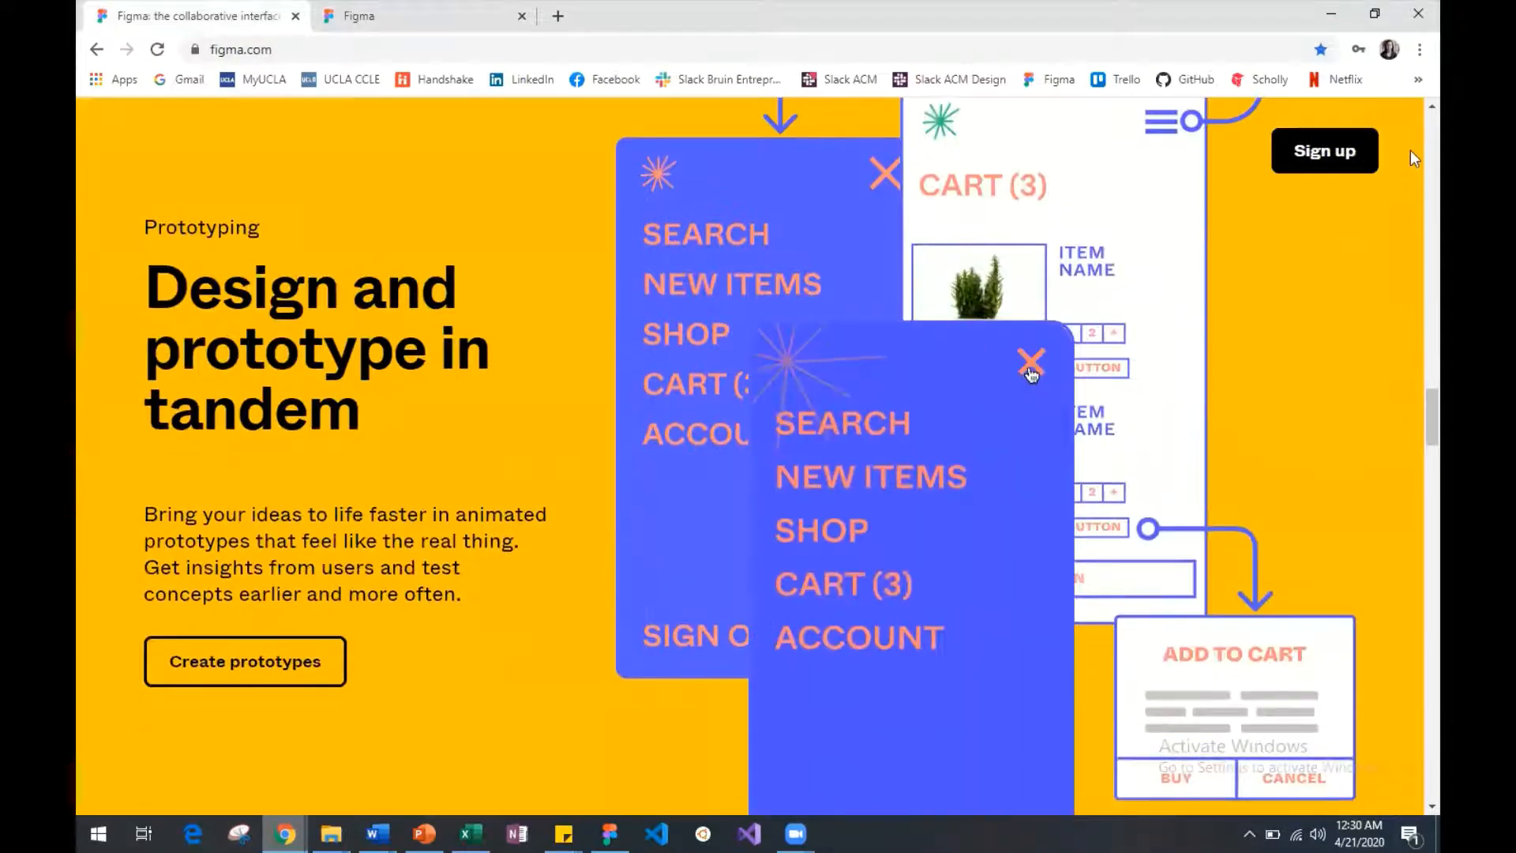
scroll(1411, 298, up, 15)
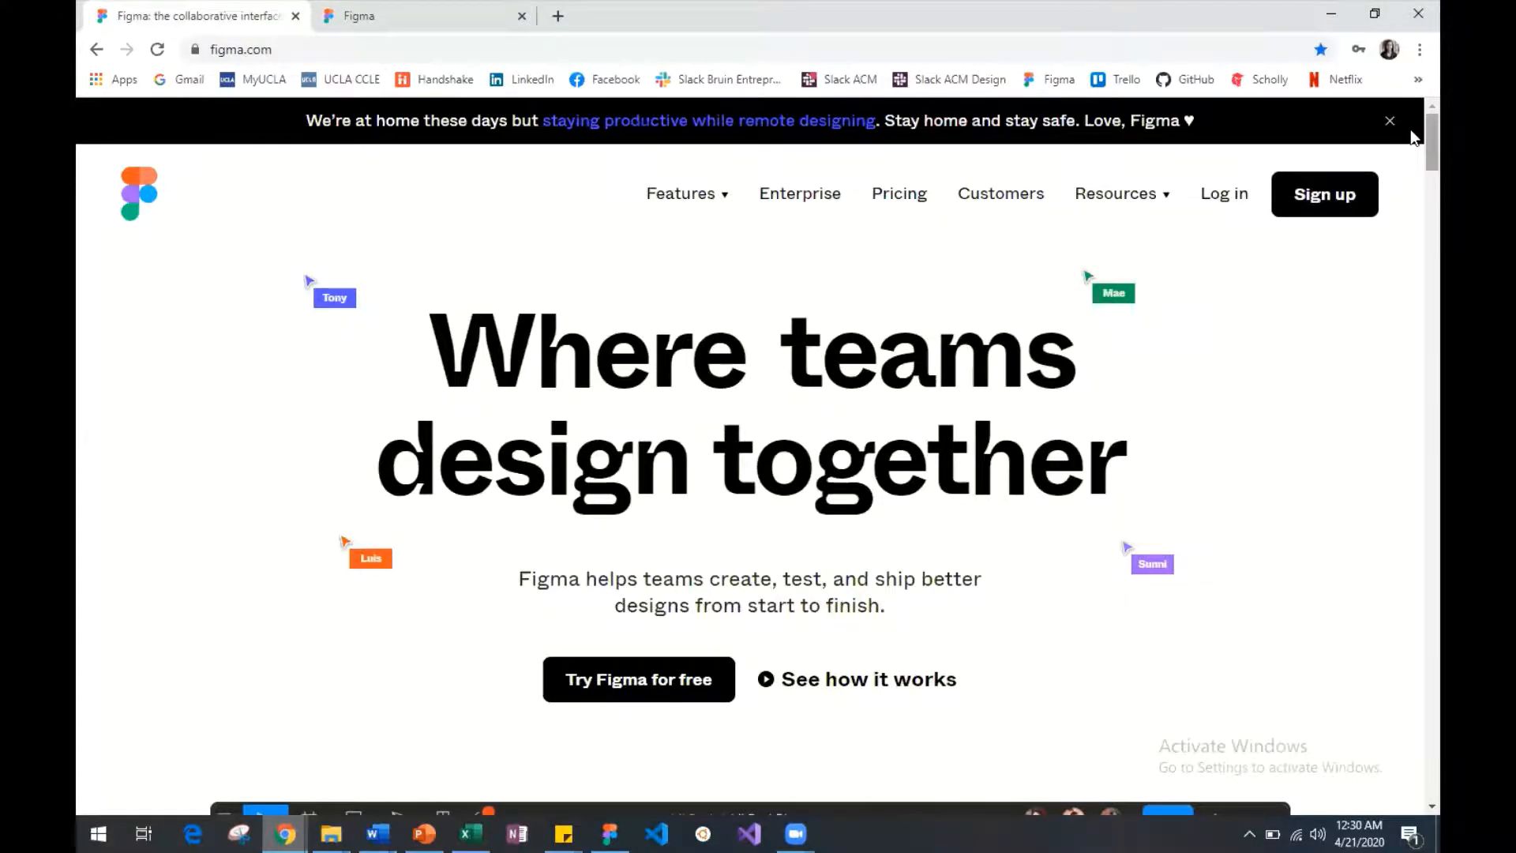
scroll(1410, 325, down, 12)
scroll(1413, 402, down, 18)
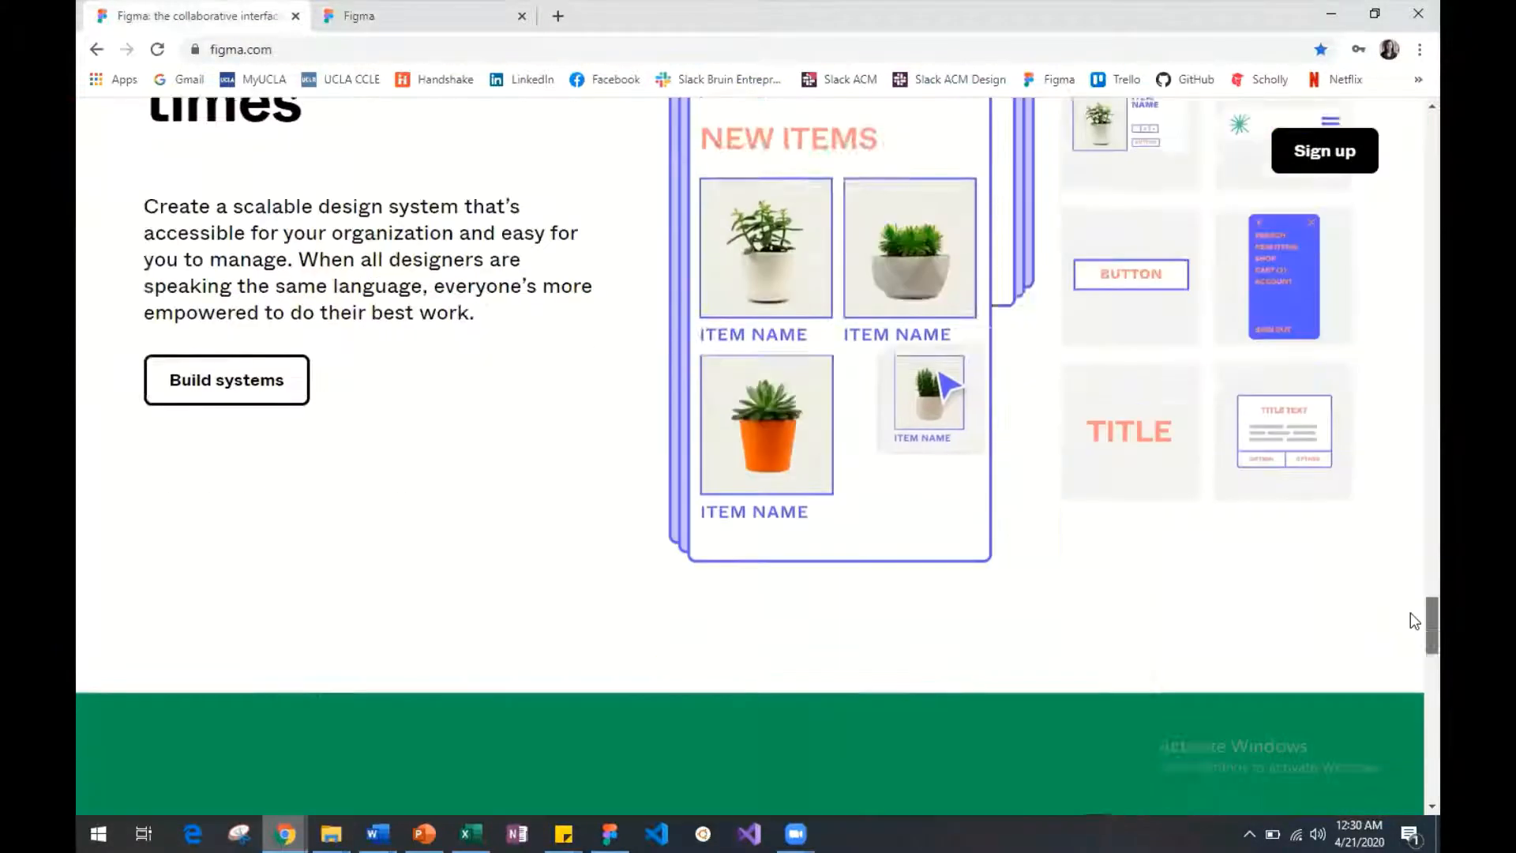
scroll(1410, 748, down, 3)
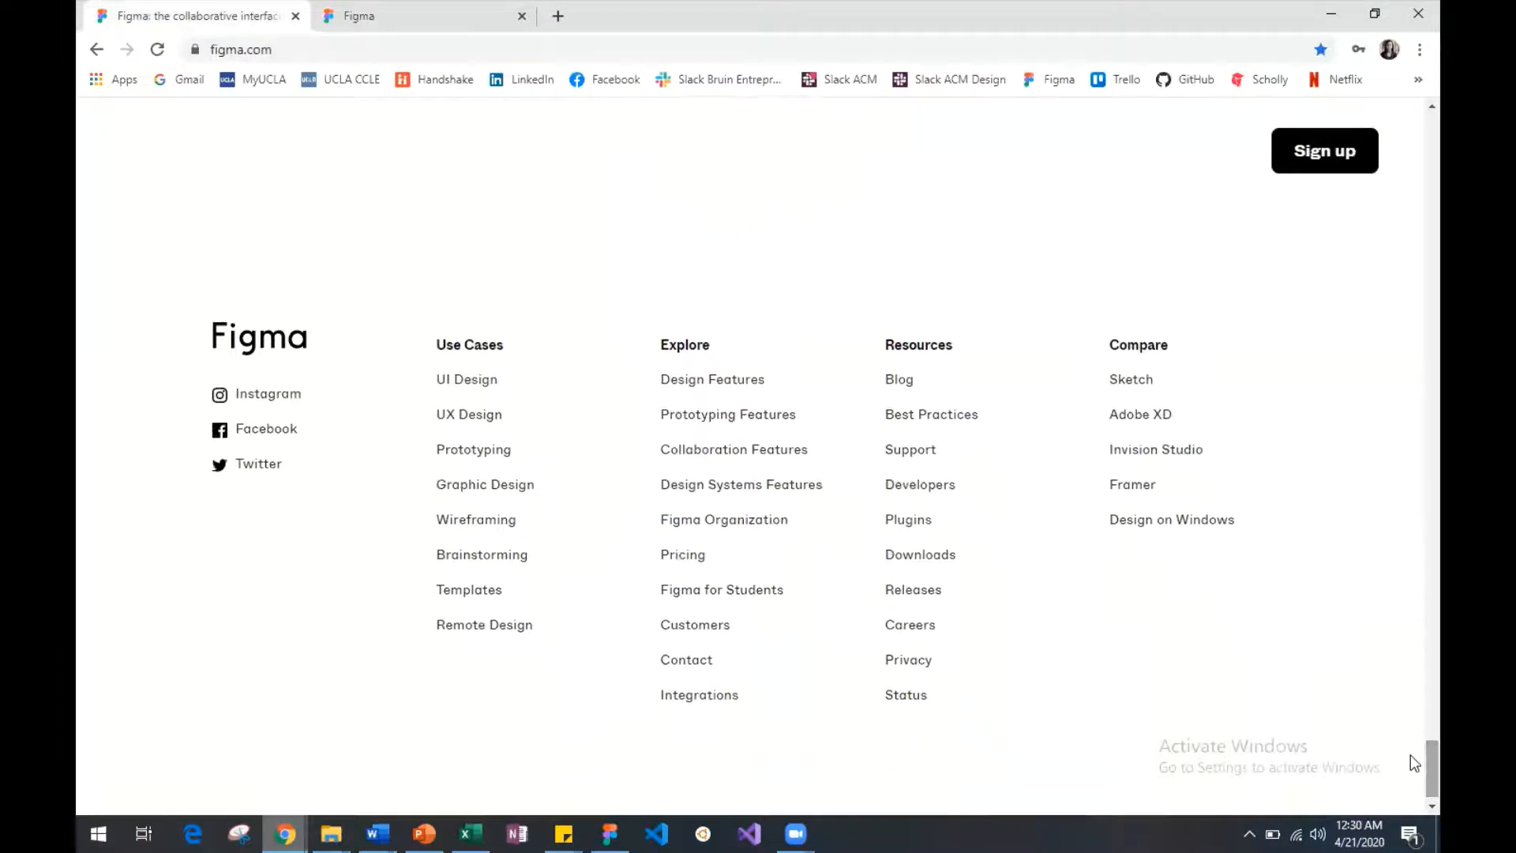
click(740, 590)
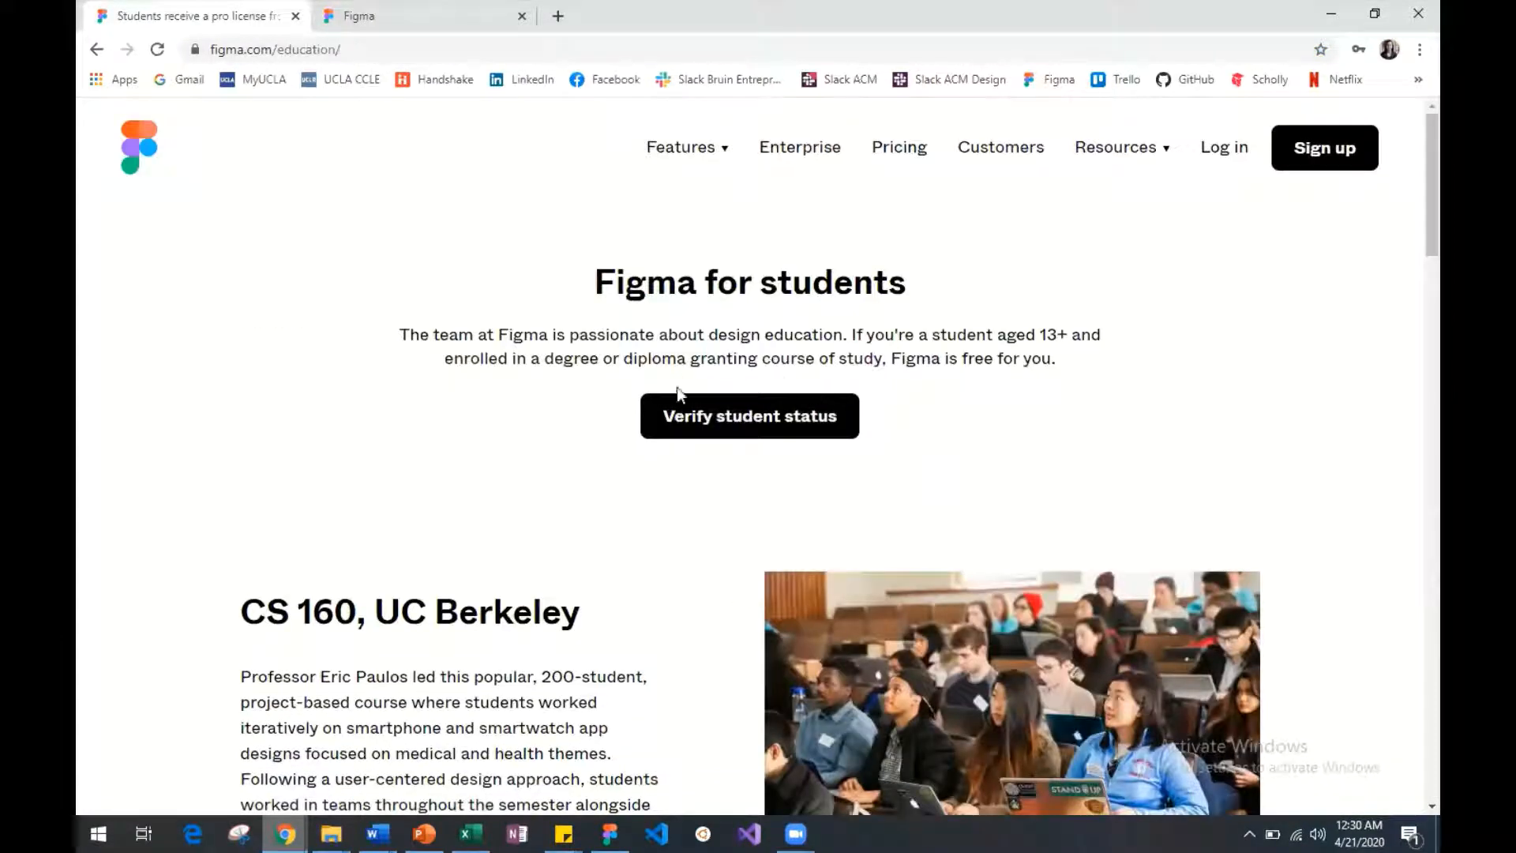
Step: Check the student status verification for the education plan and return to the Figma homepage
click(770, 419)
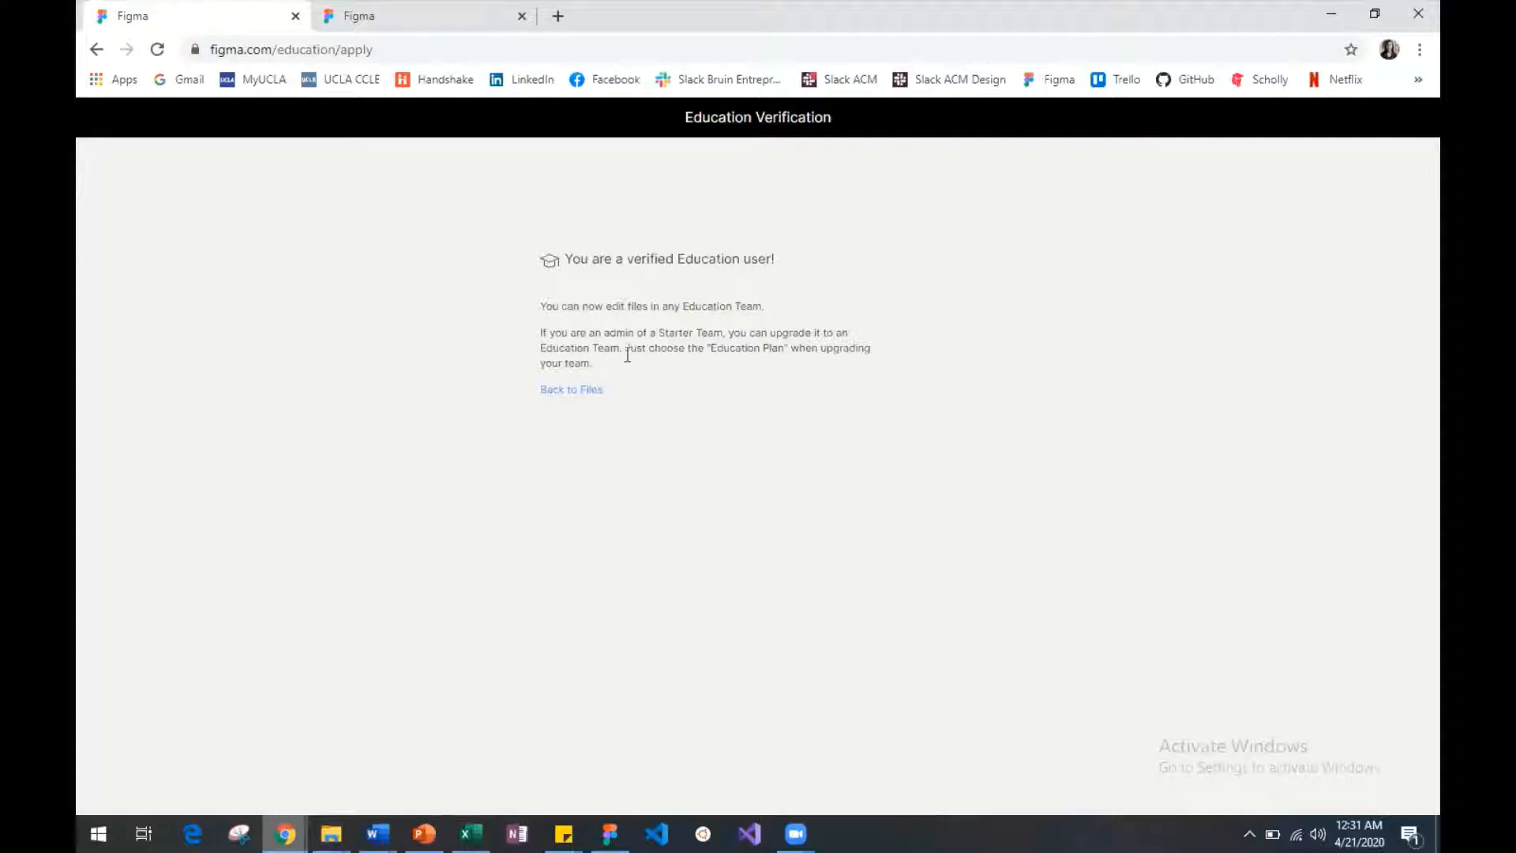
click(96, 49)
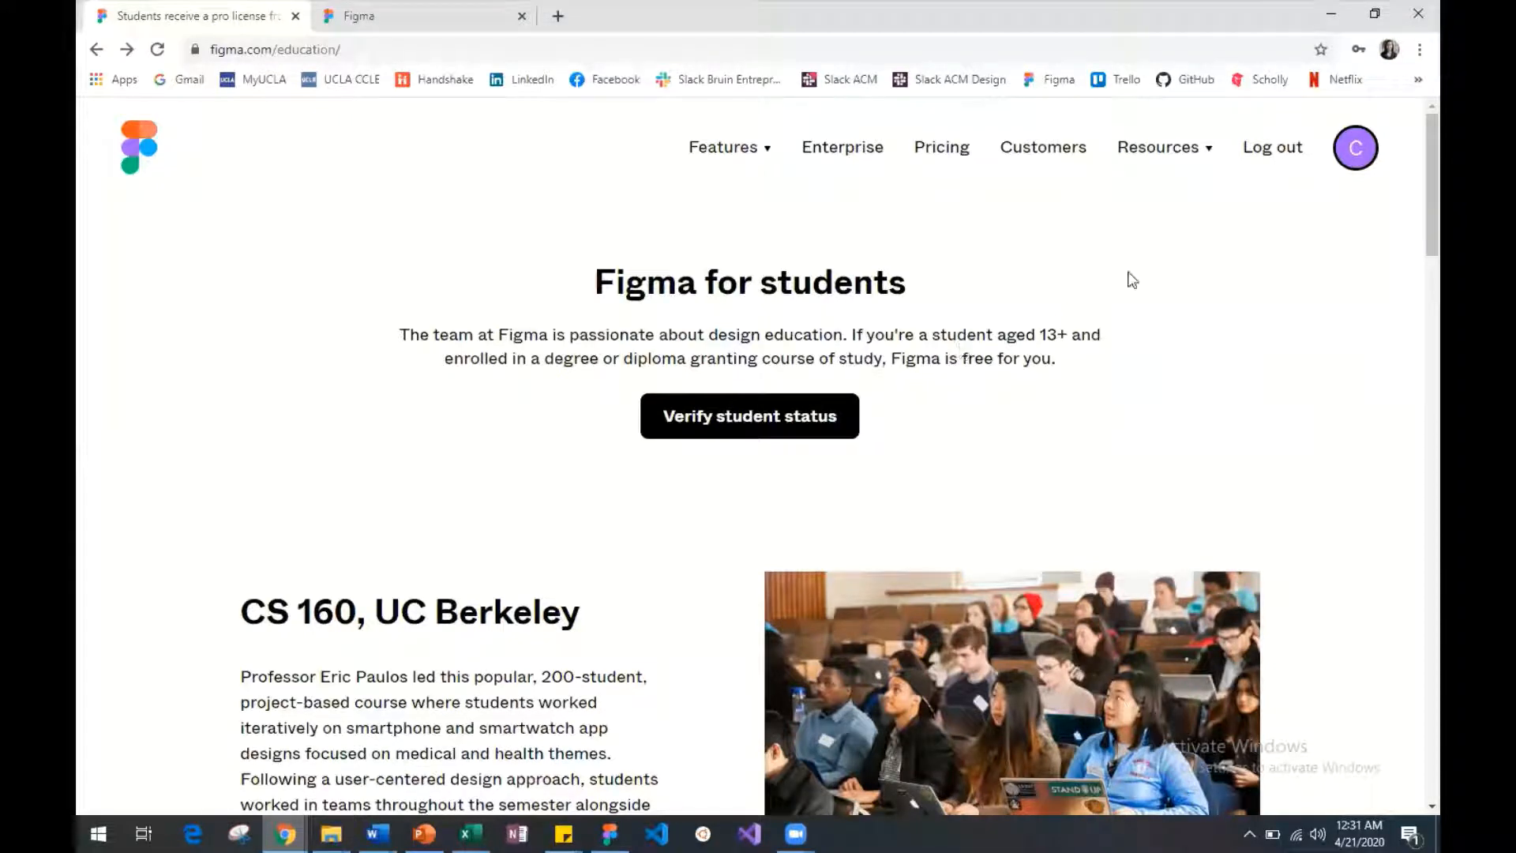
click(125, 139)
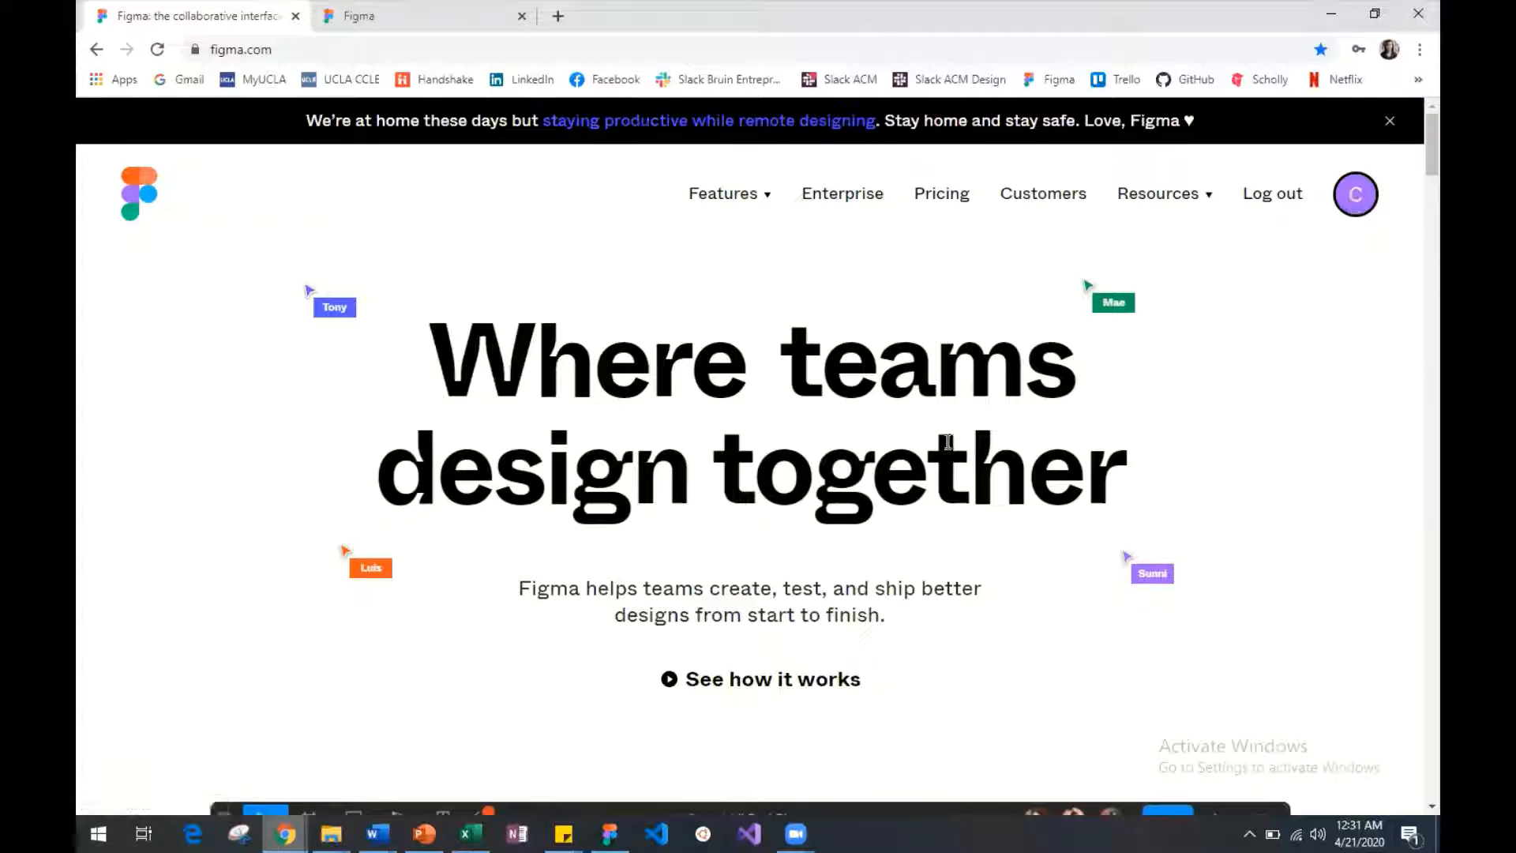
Step: Switch to the Figma desktop app and look through the BWIB Tech team, featured plugins, drafts and recently viewed files
mouse_move(609, 833)
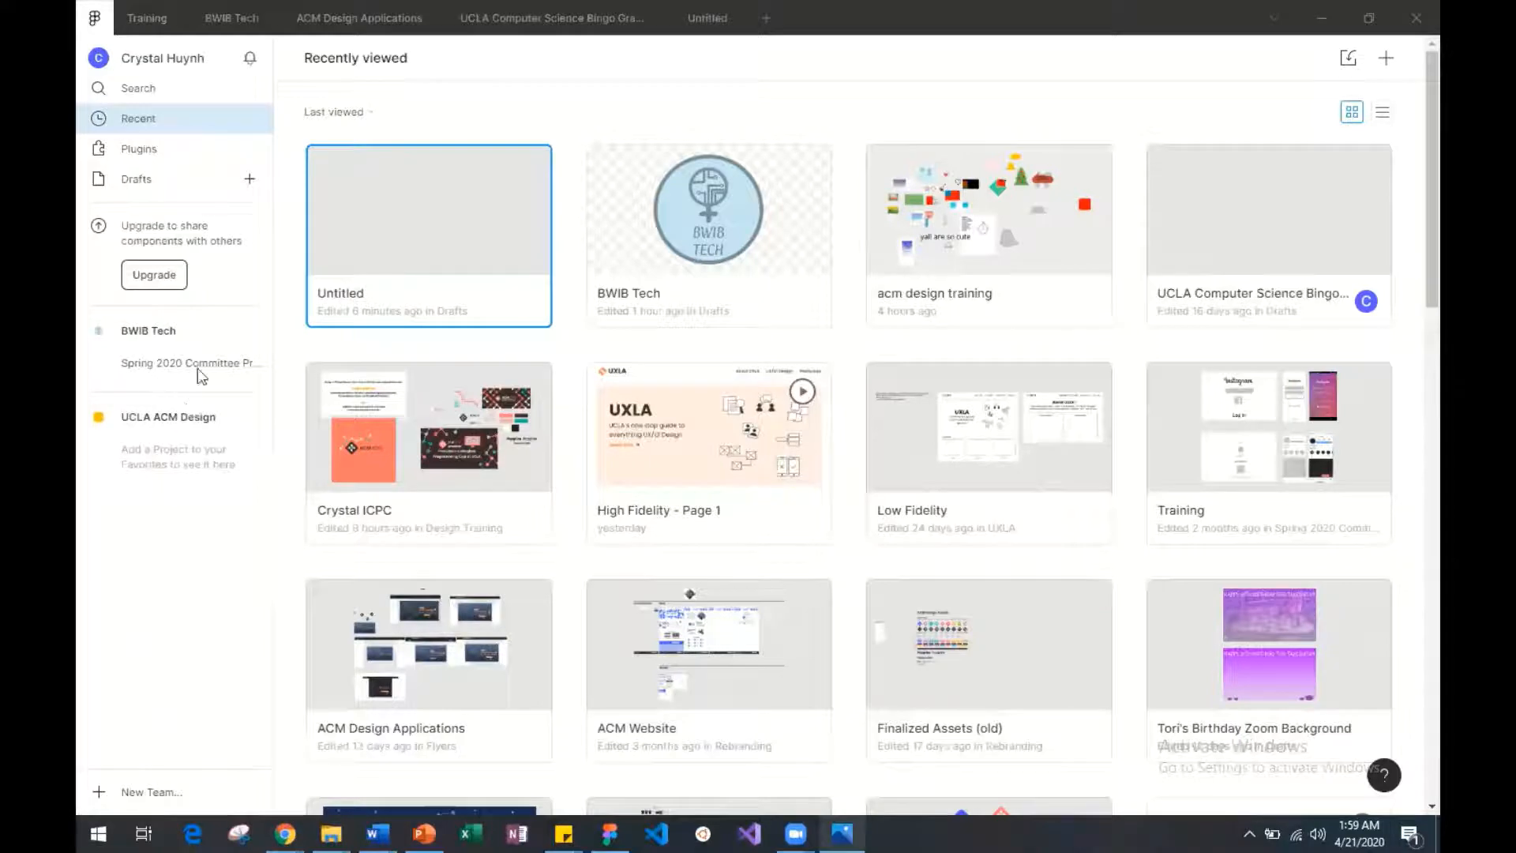
click(150, 332)
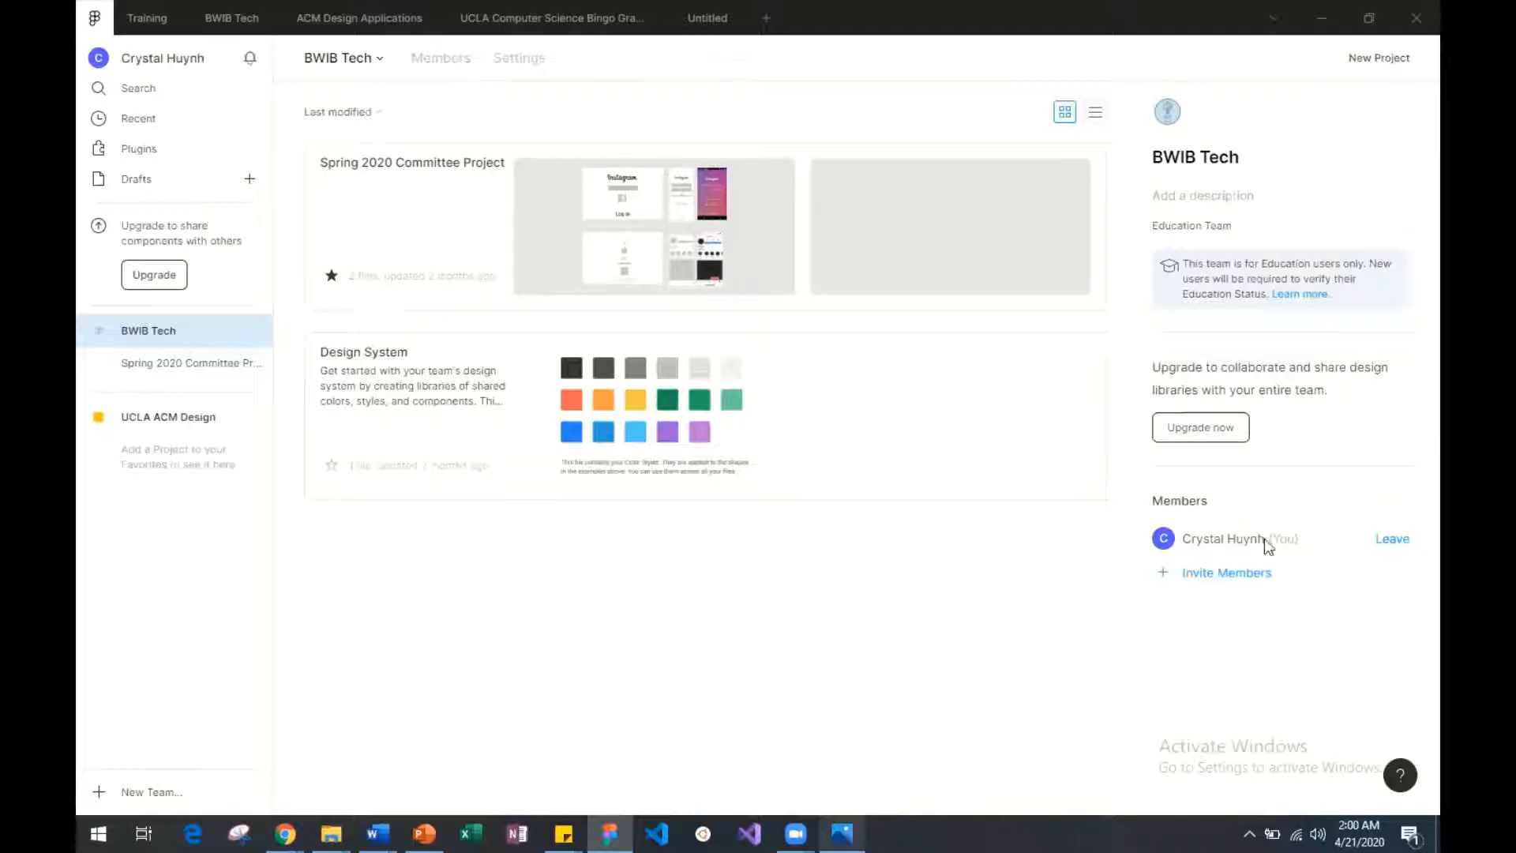
click(133, 150)
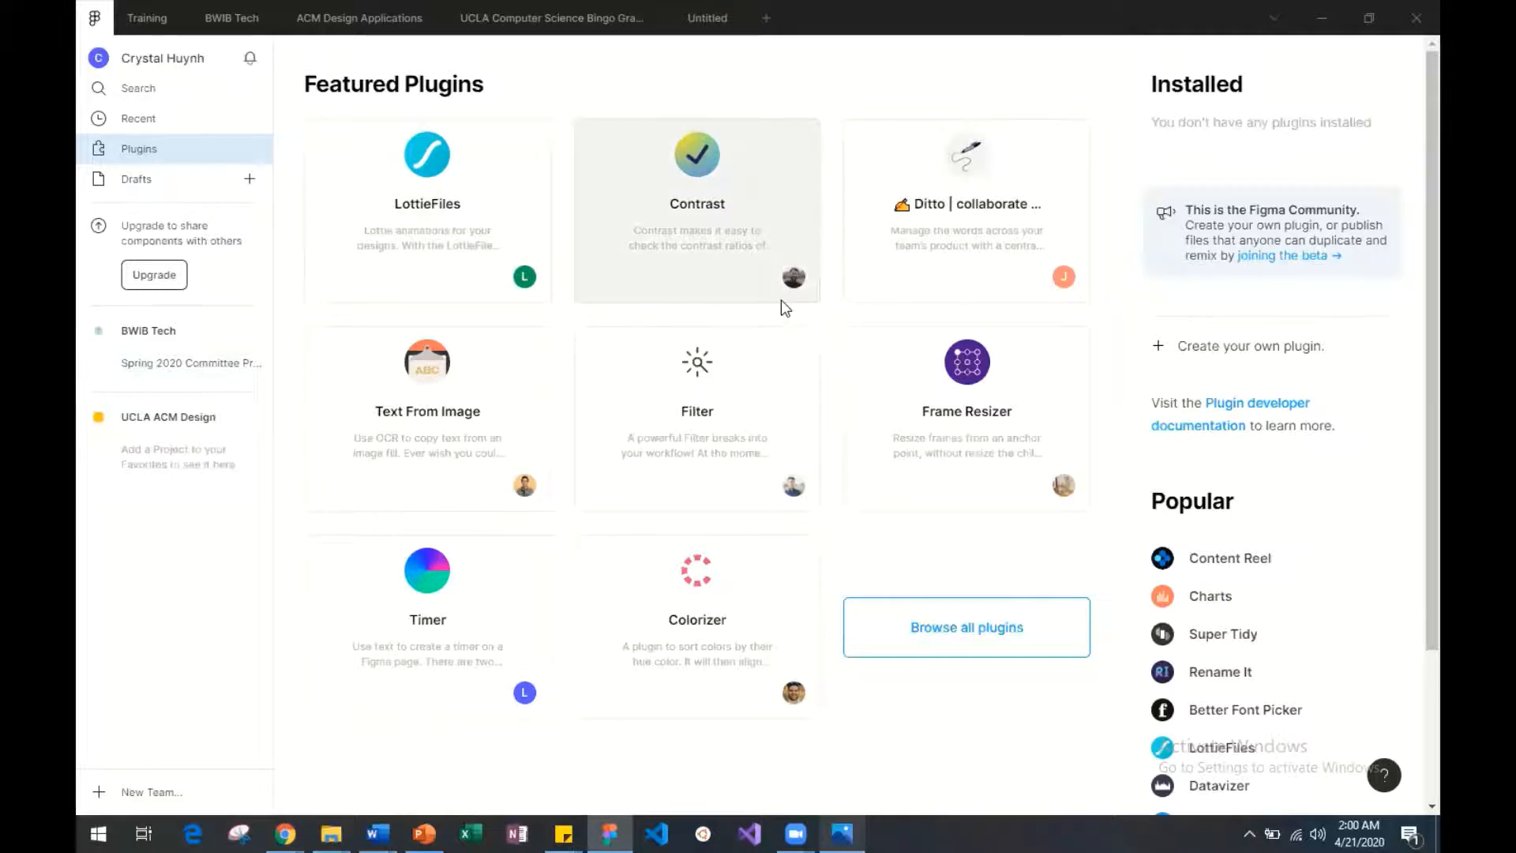
scroll(782, 298, down, 3)
scroll(782, 298, up, 3)
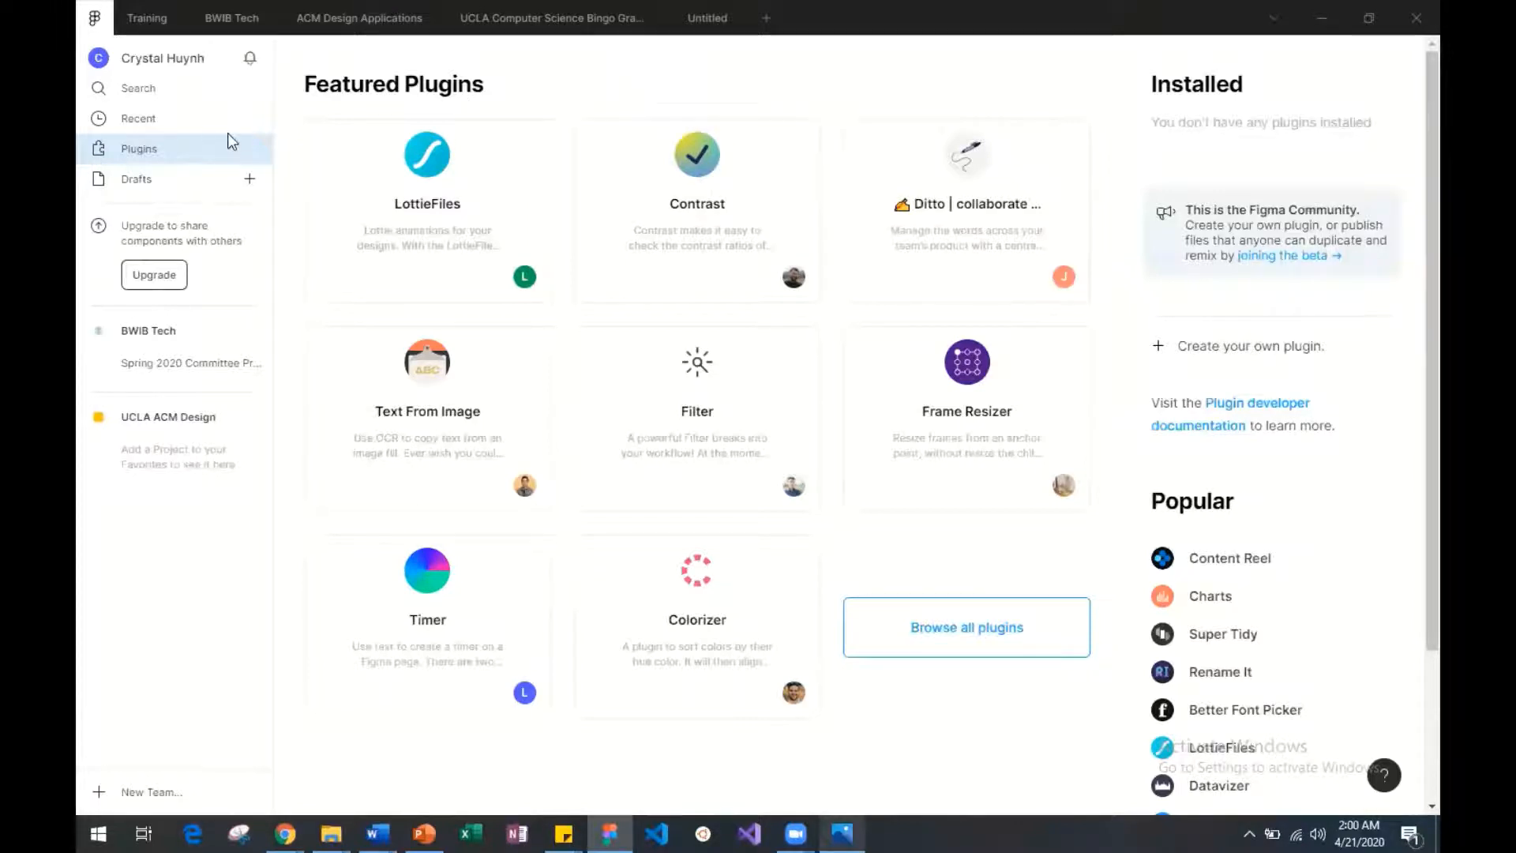
click(155, 179)
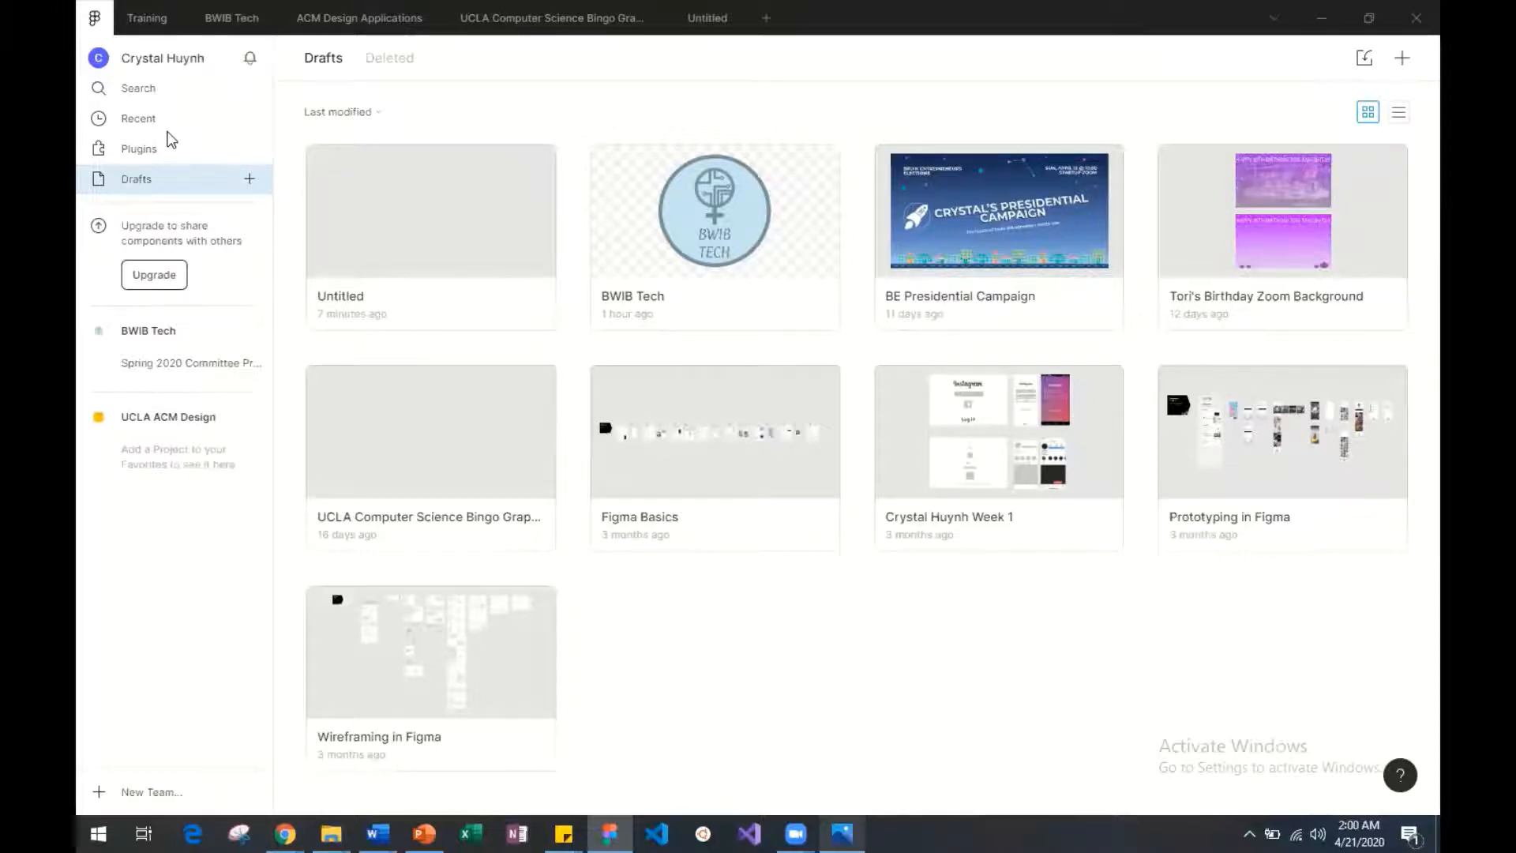
click(150, 120)
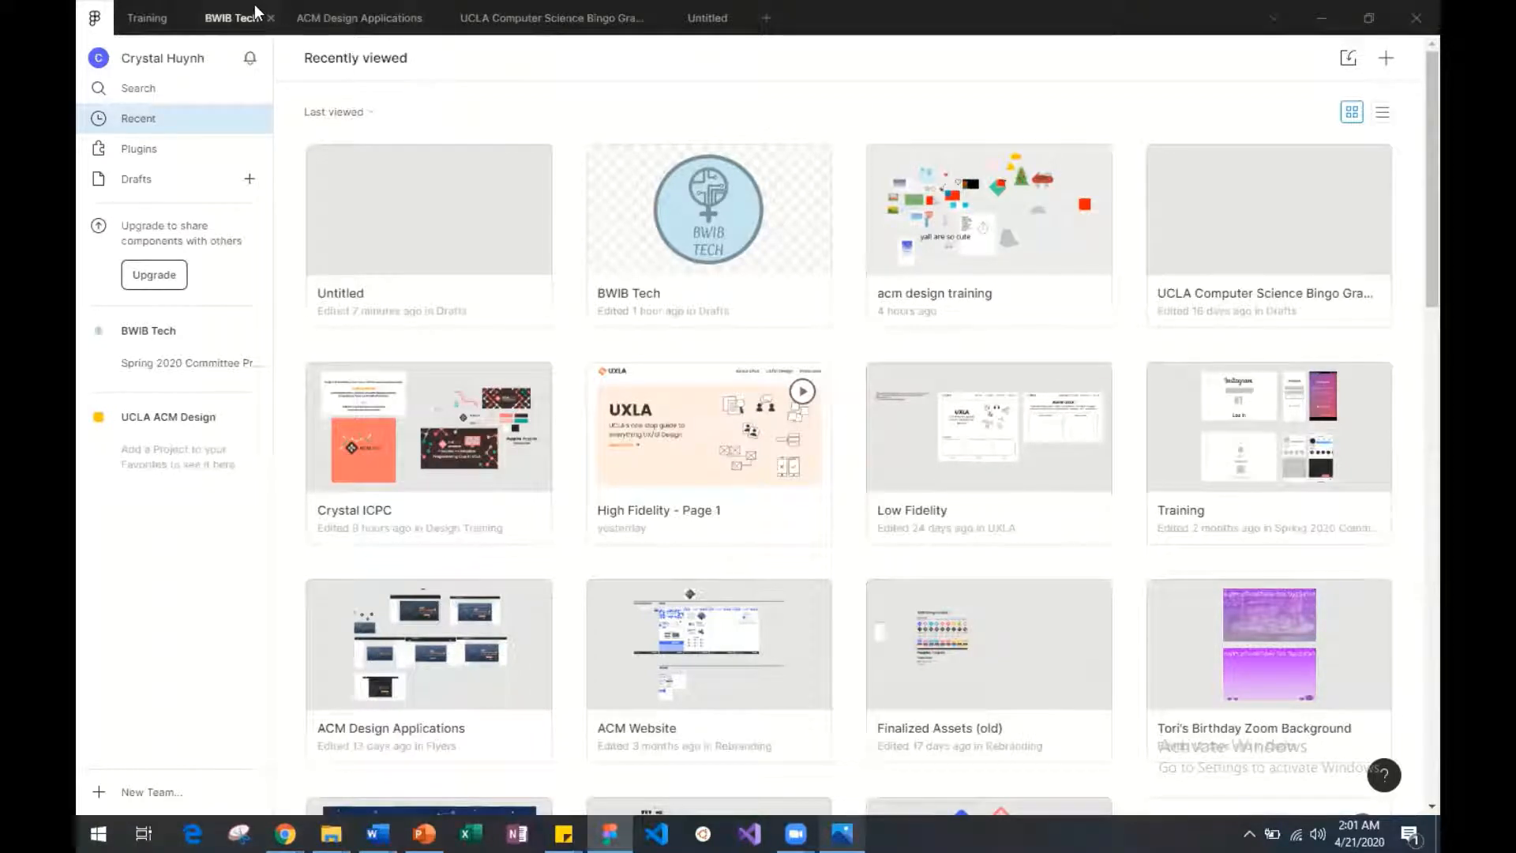
Step: Open the BWIB Tech file, select the BWIB Tech Logo frame and examine the layers it contains
click(229, 16)
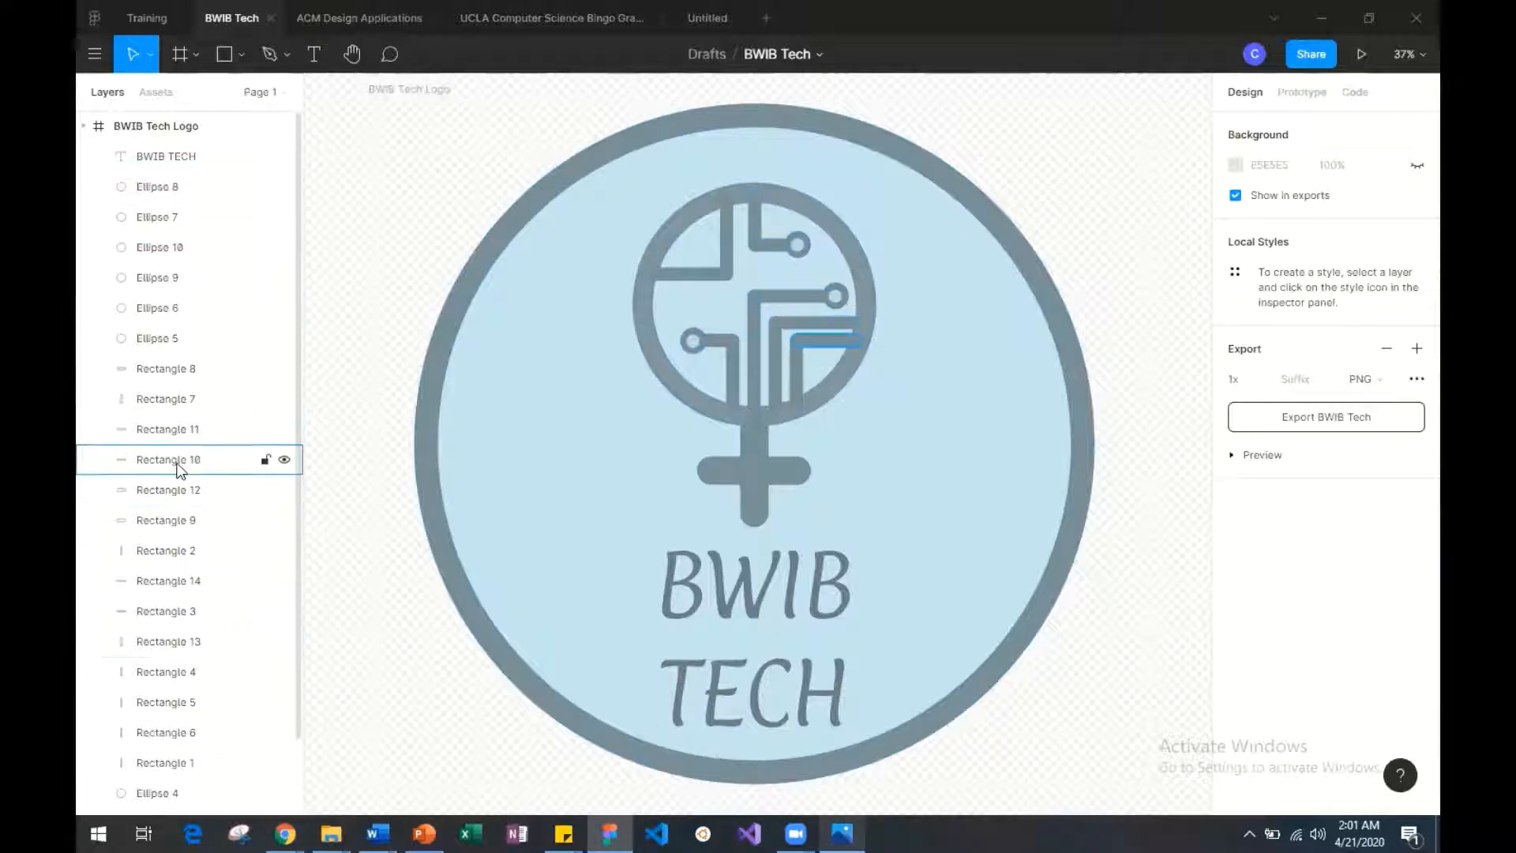
scroll(177, 474, down, 1)
scroll(193, 254, up, 1)
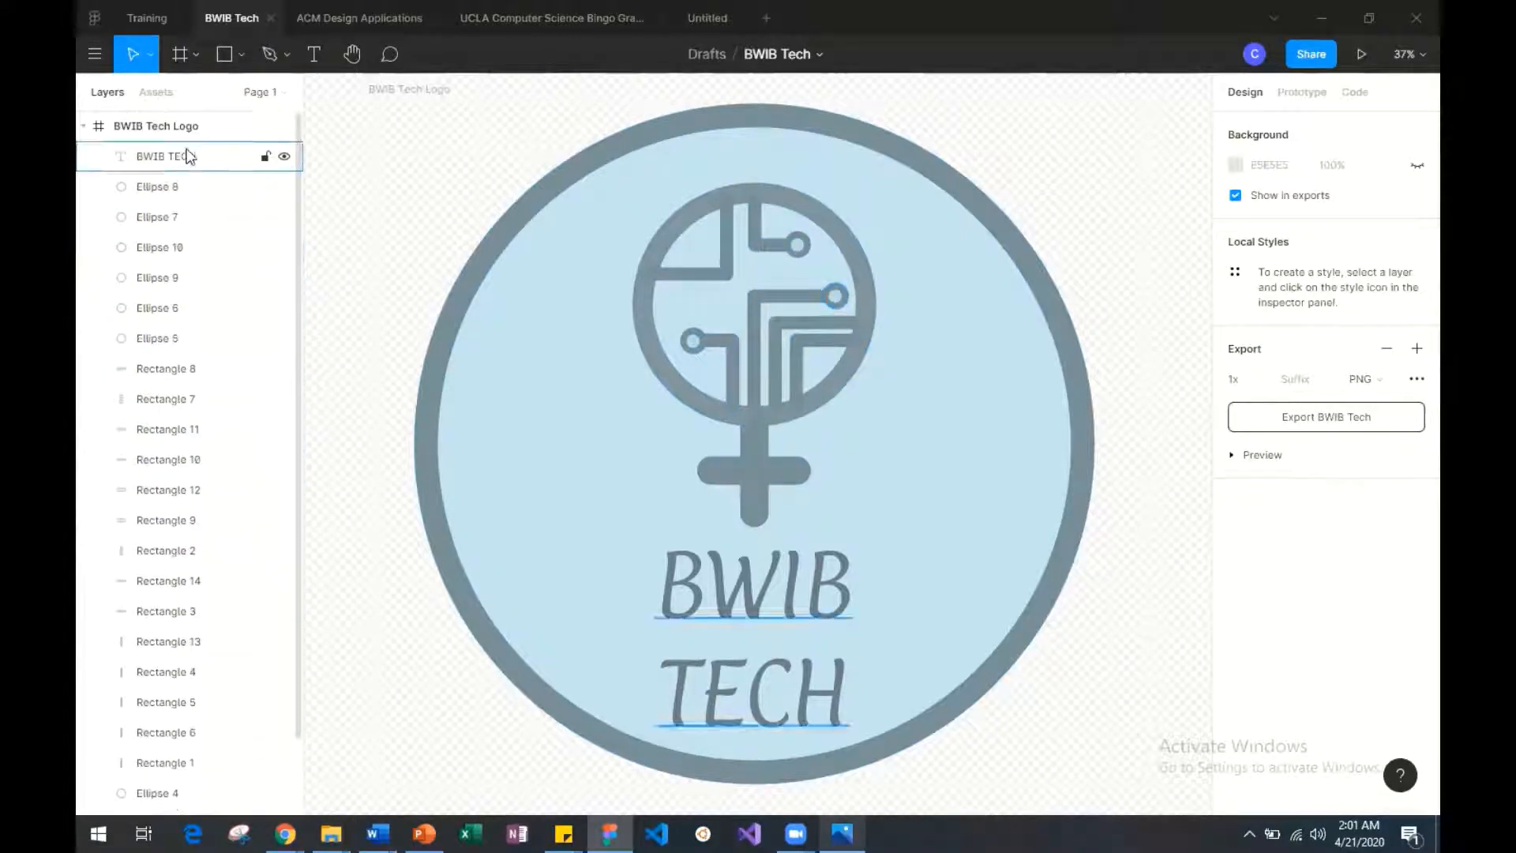
click(152, 129)
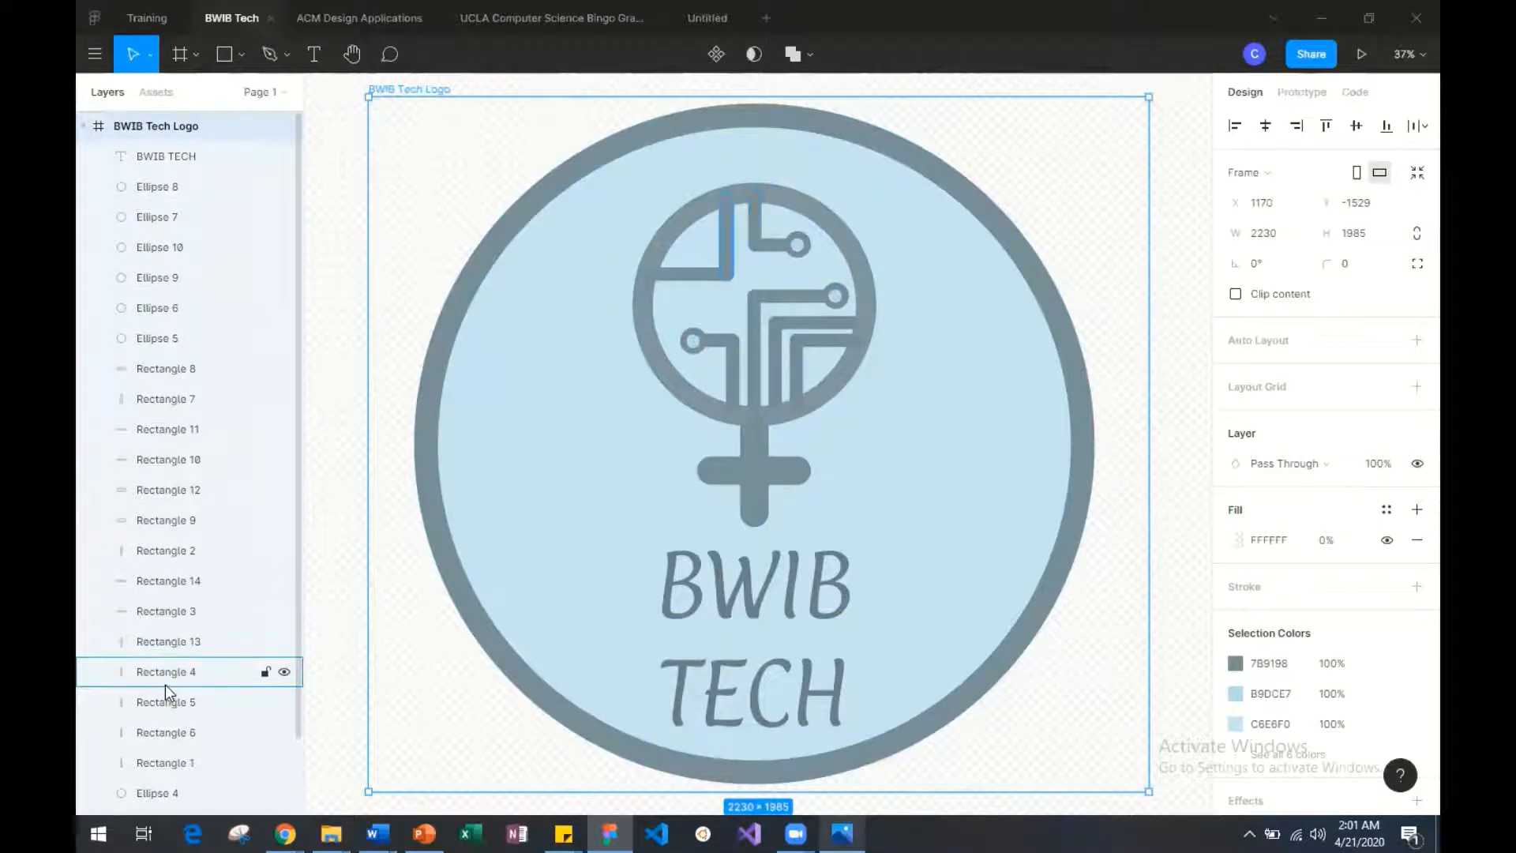
scroll(203, 421, down, 2)
scroll(207, 346, up, 2)
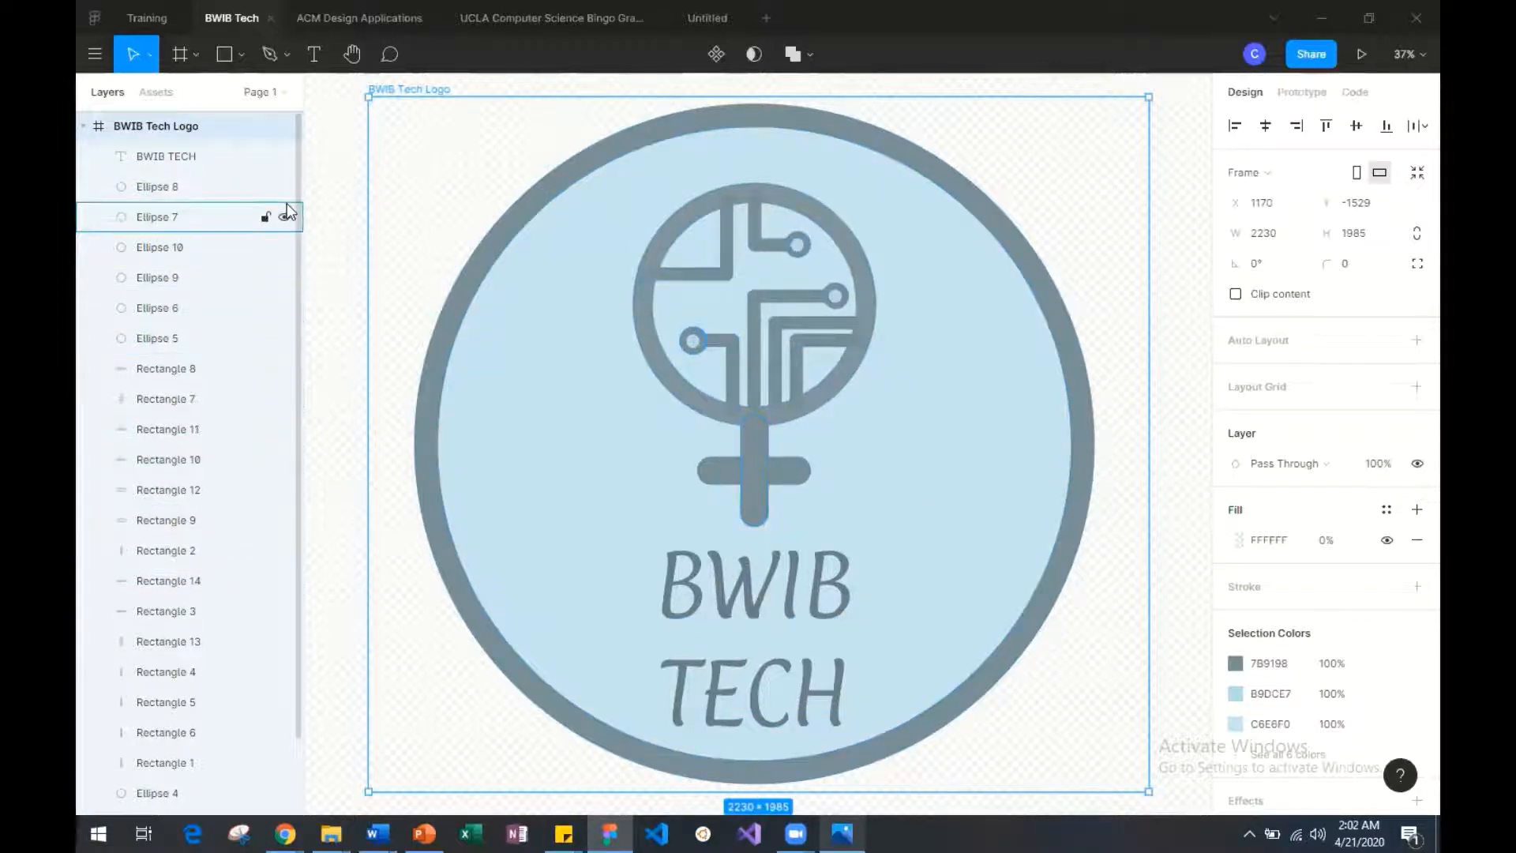
Step: Switch to the ACM Design Applications file and view all of its banner frames fitted on the canvas
click(353, 10)
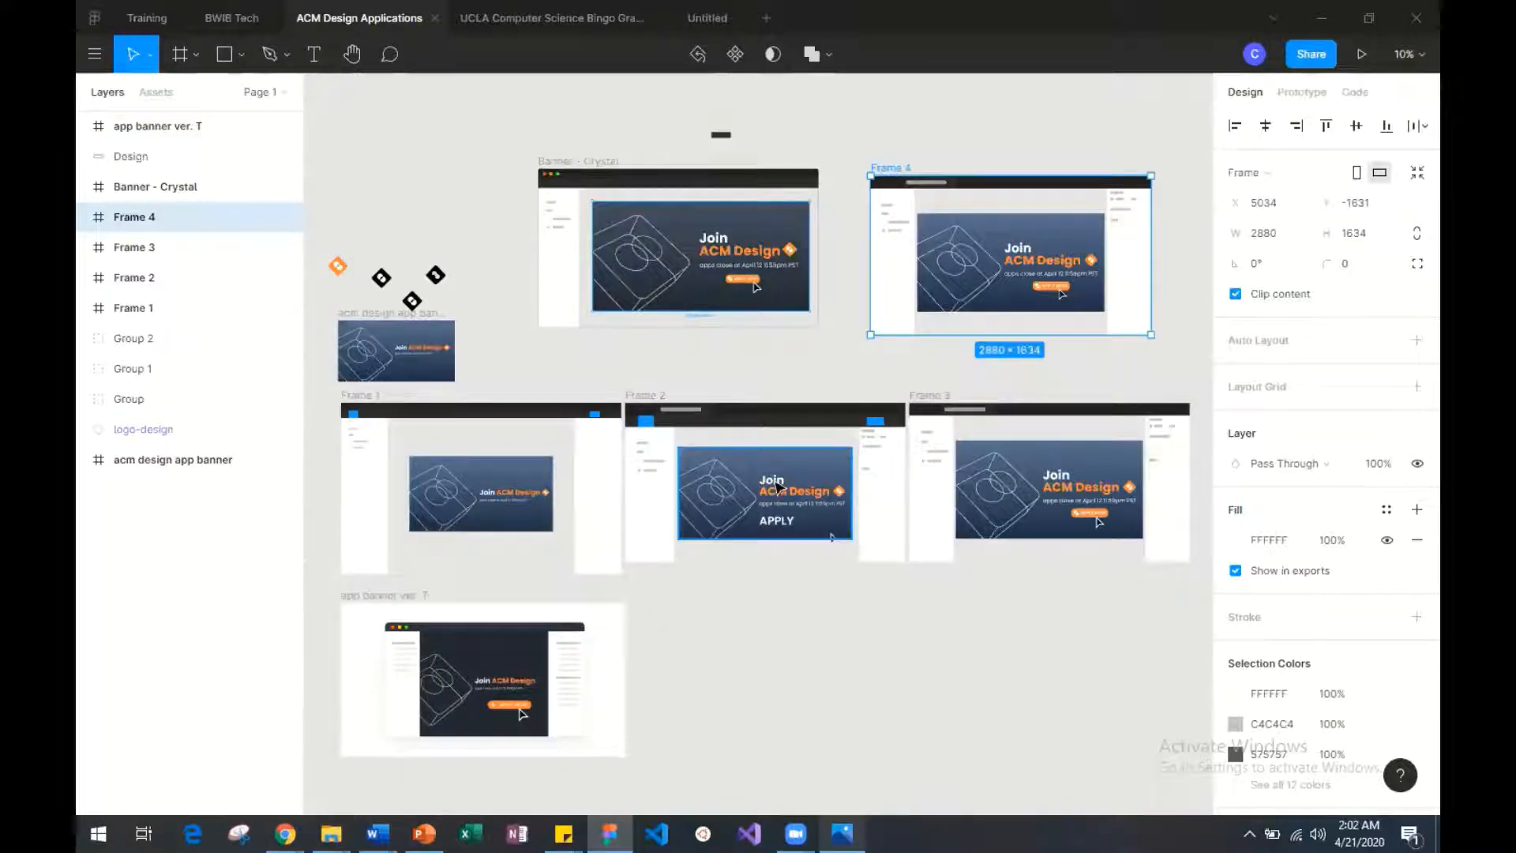
scroll(778, 488, down, 5)
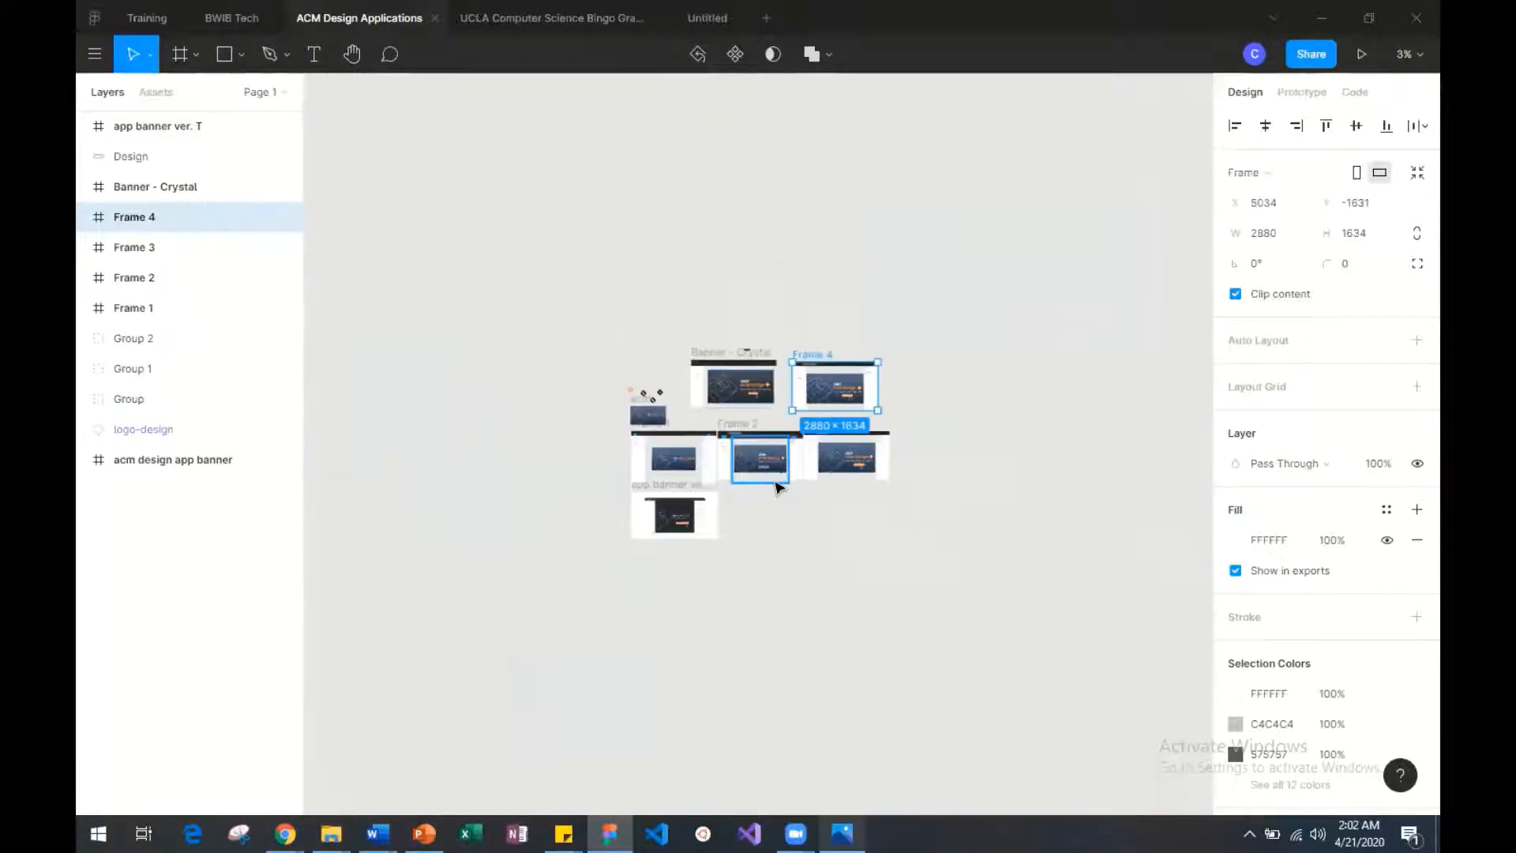
scroll(777, 487, up, 3)
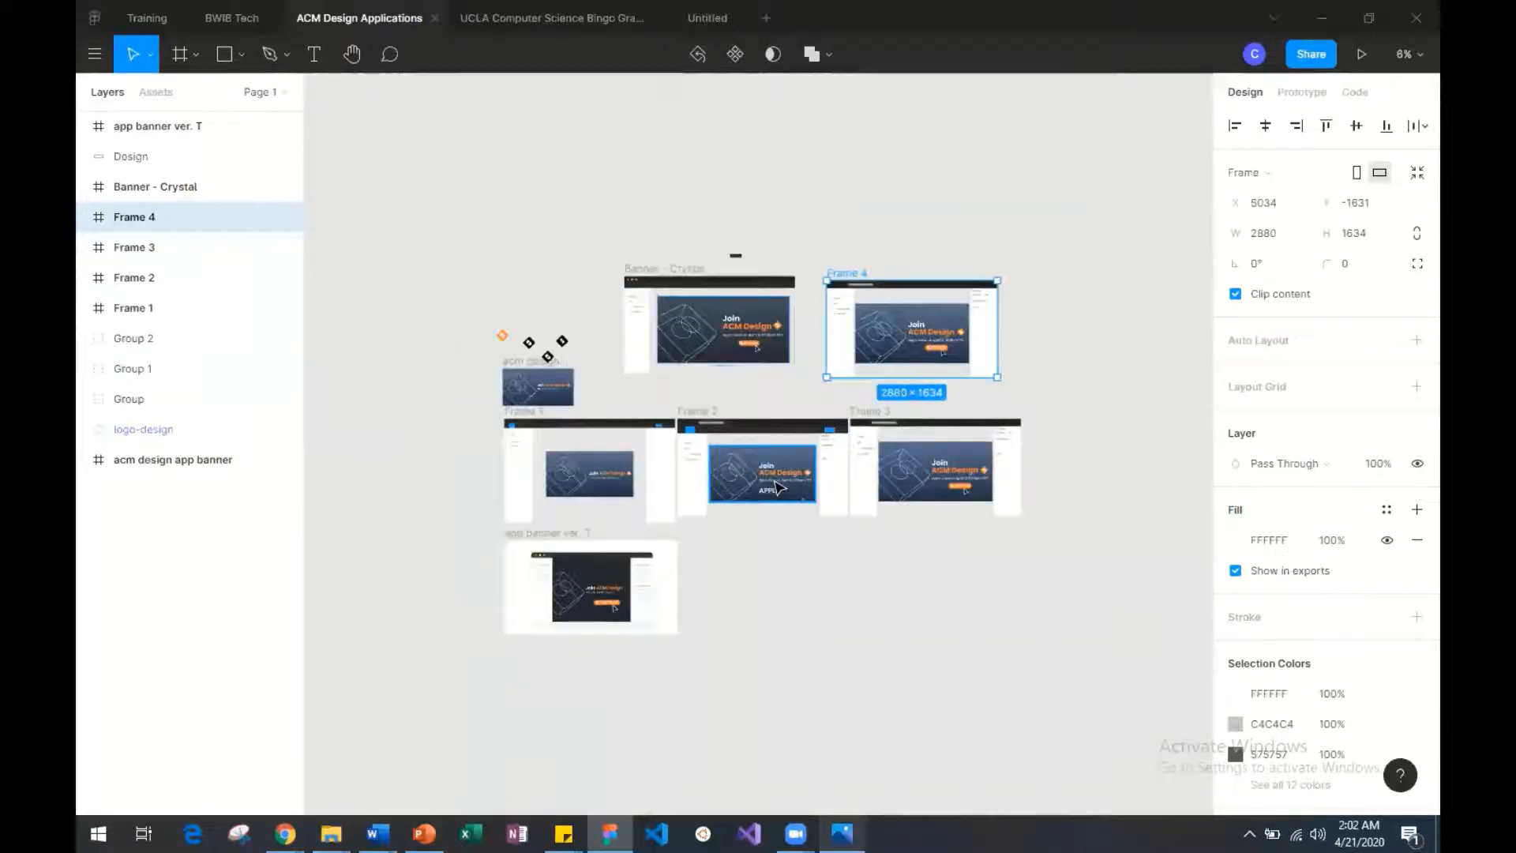
key(shift+1)
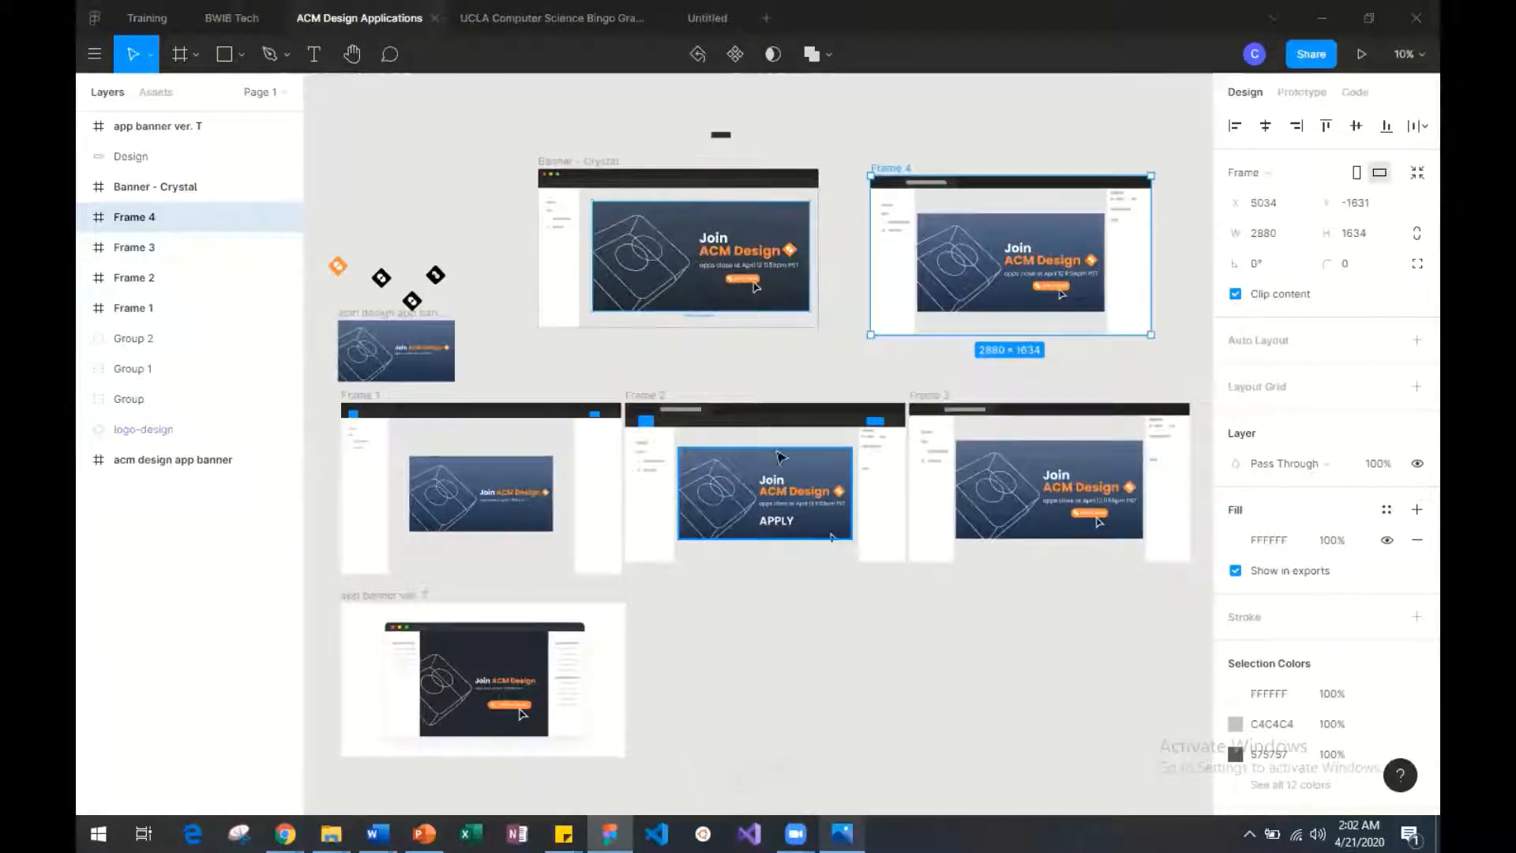
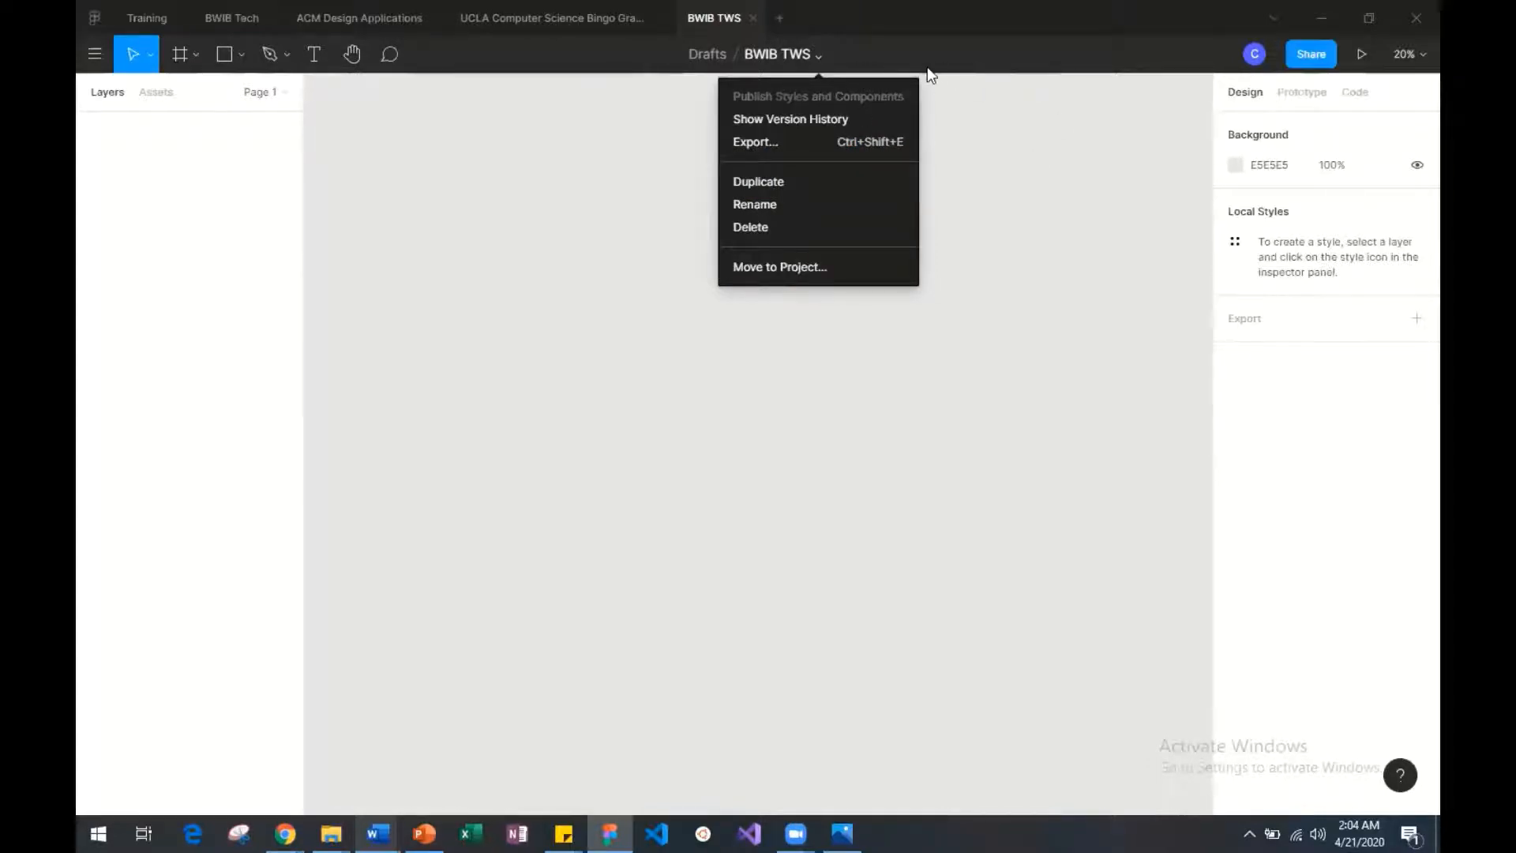
Step: Review the invitation, link access and embed options for sharing the BWIB TWS file without sending an invite
click(898, 60)
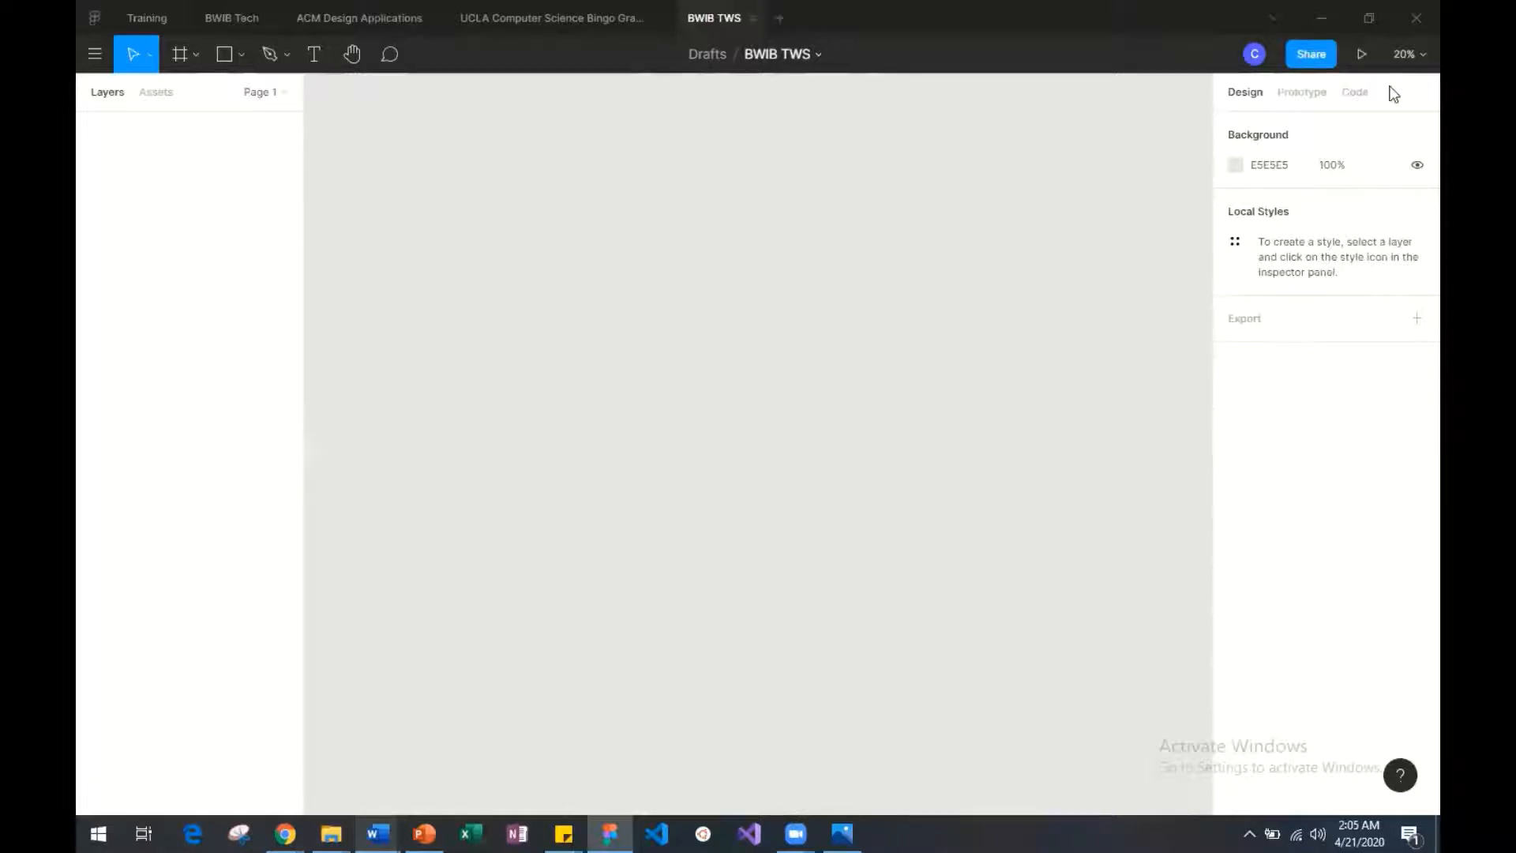
click(1315, 55)
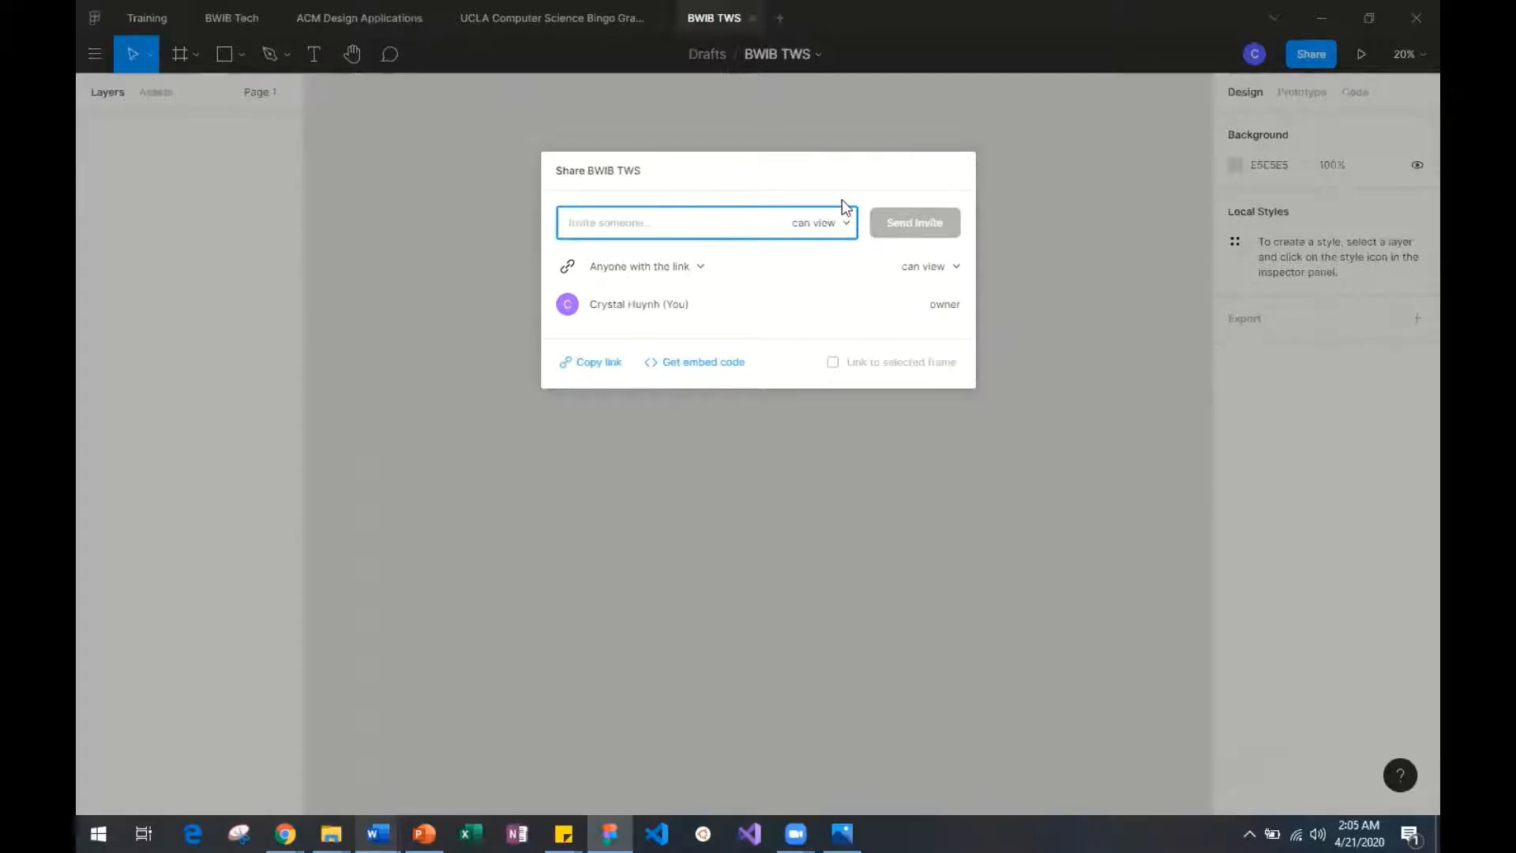
click(1063, 173)
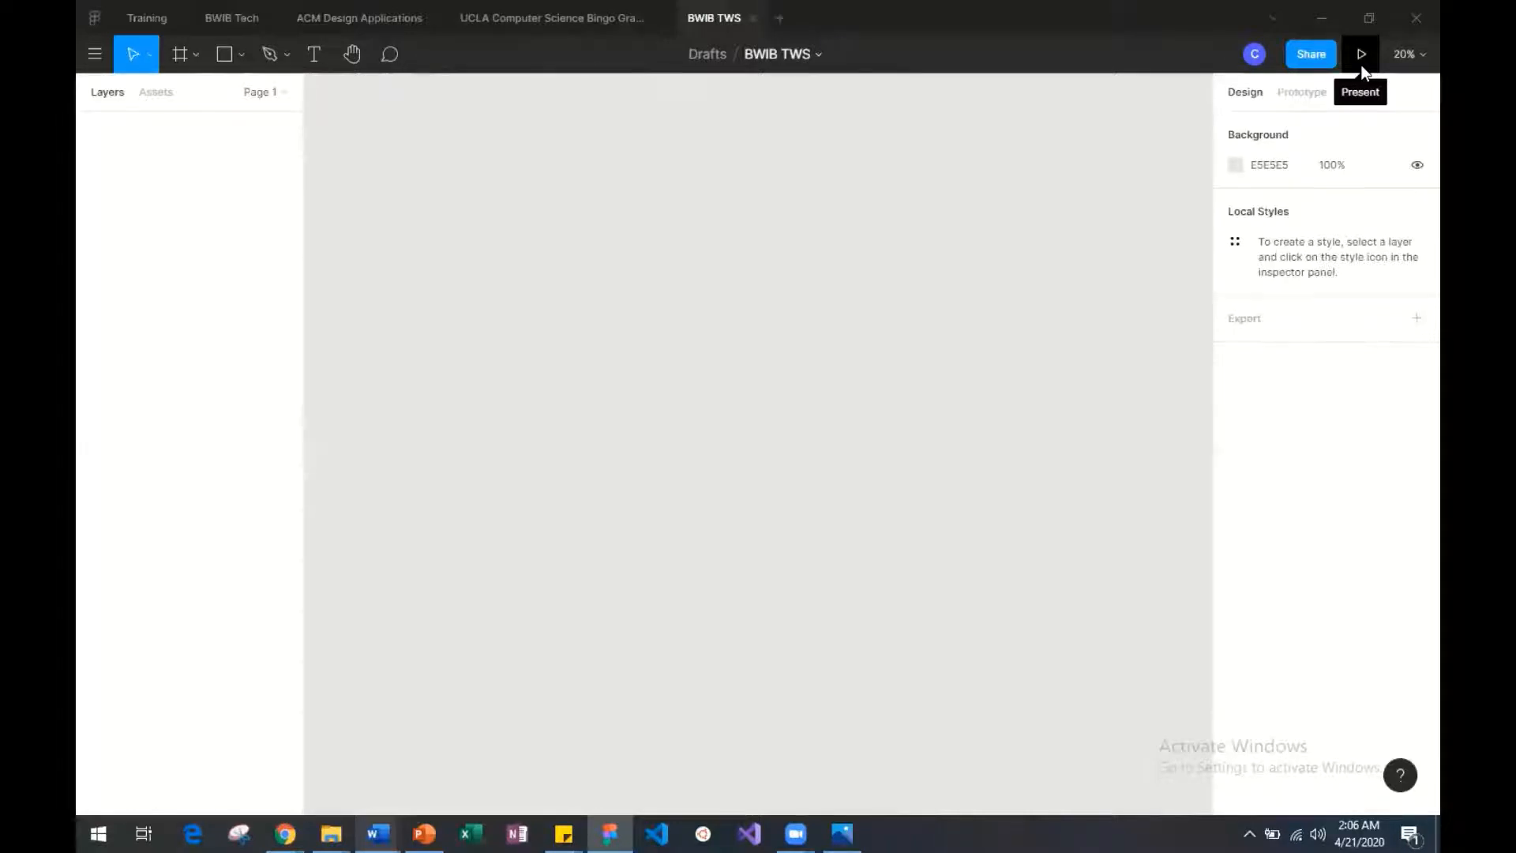
Step: Review the available zoom levels and view options such as Pixel Preview, Layout Grids, Rulers and Outlines
click(1410, 56)
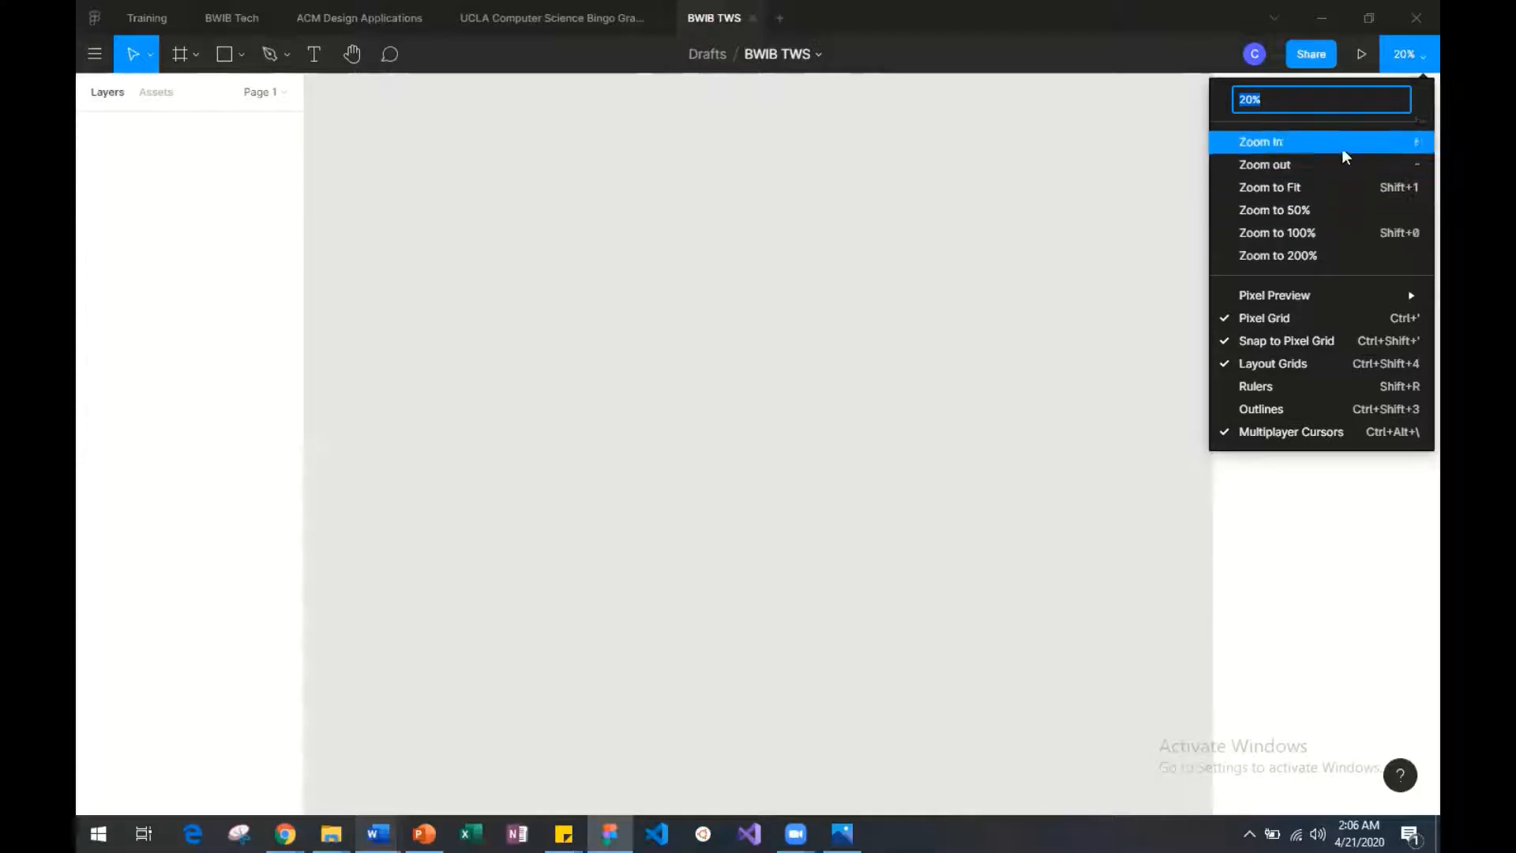
mouse_move(1382, 298)
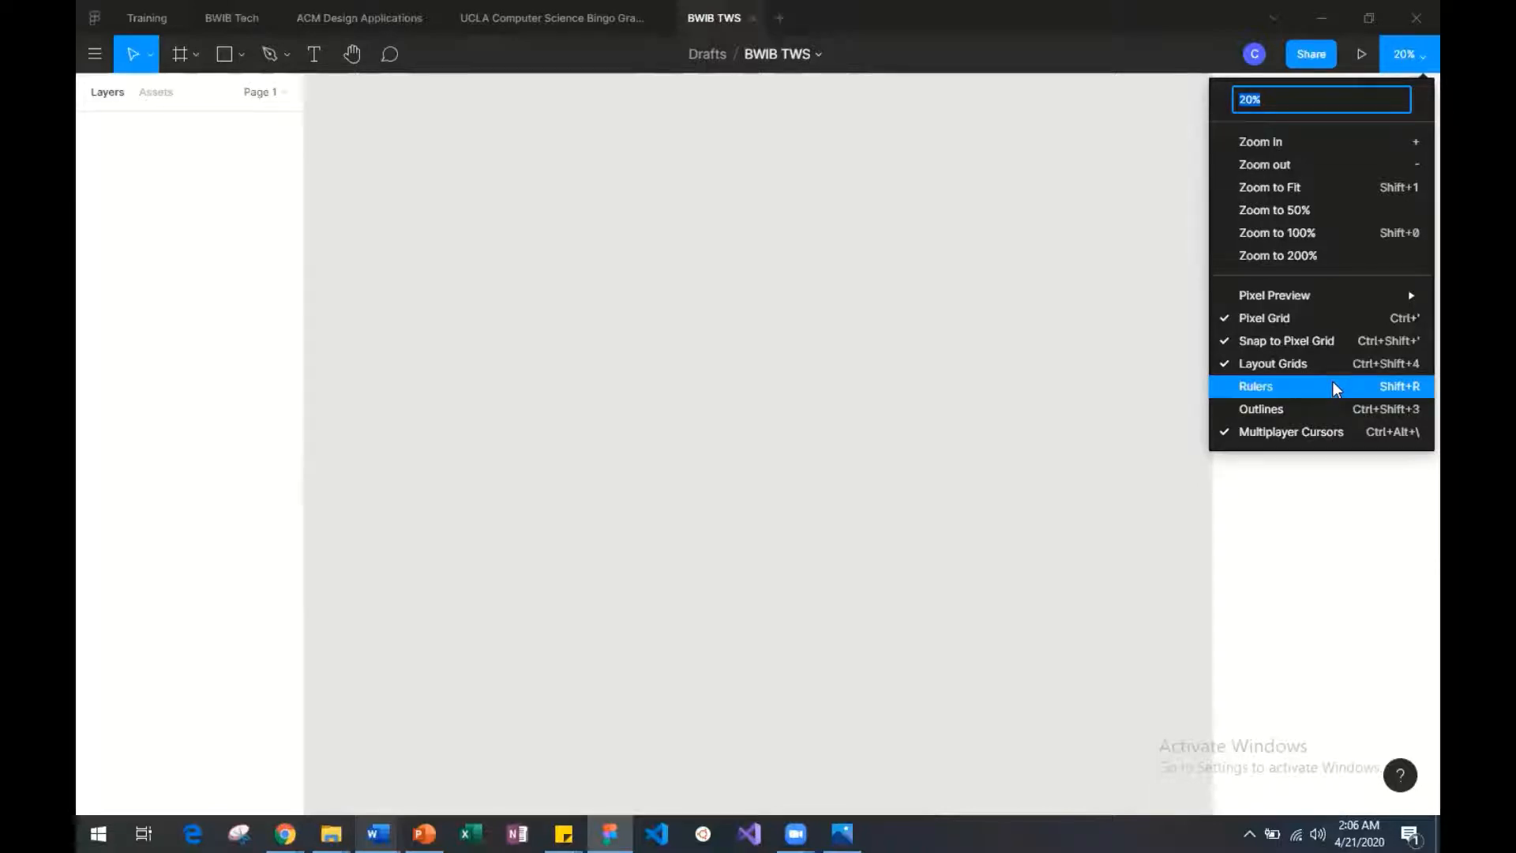
key(Up)
key(Up)
click(1161, 383)
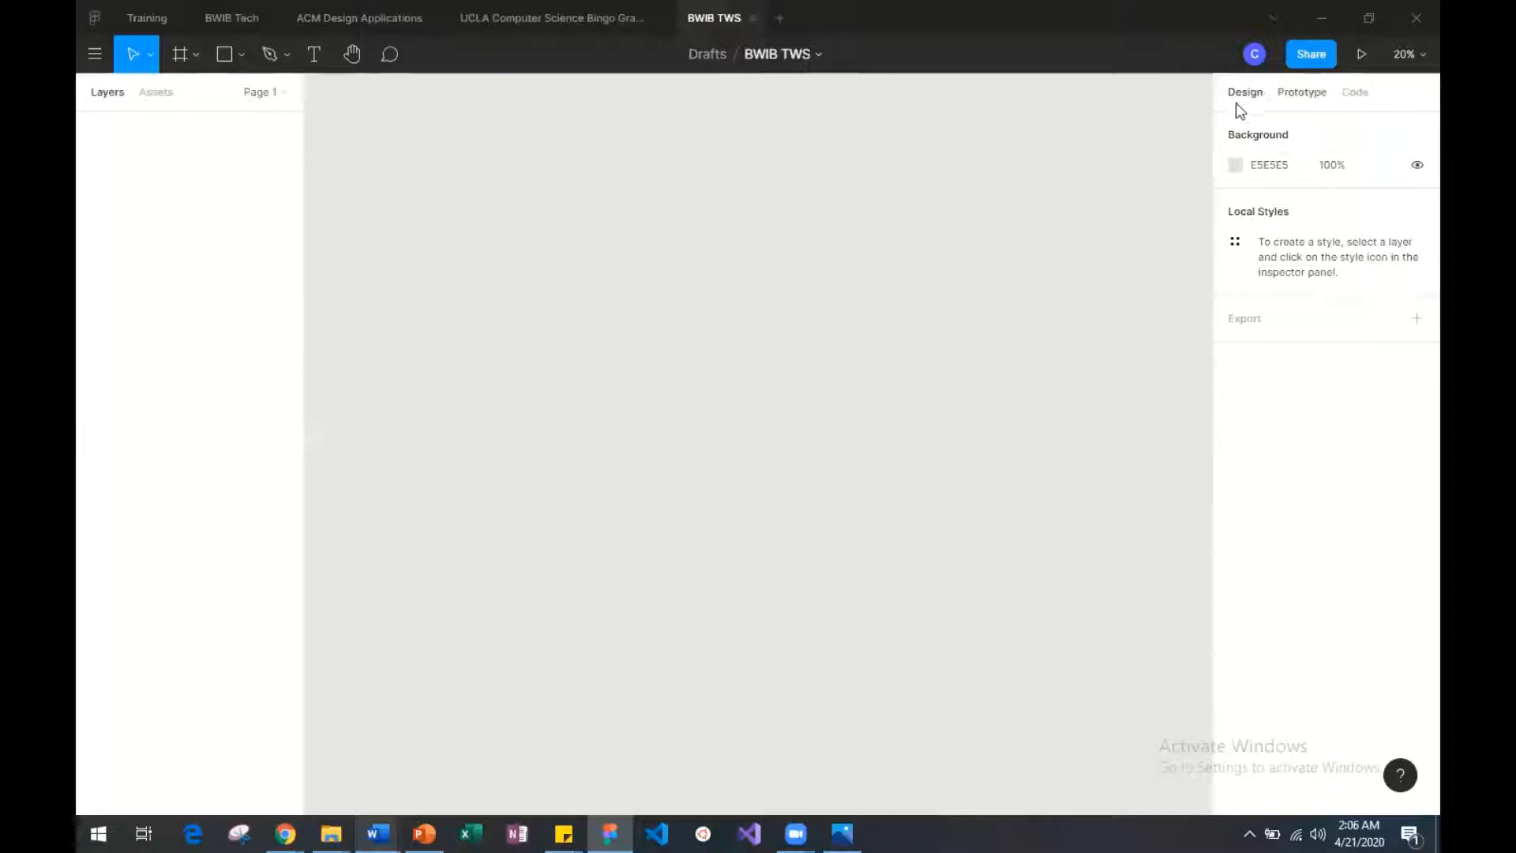
Step: Inspect the canvas background colour settings and toggle the background's visibility off and on again twice
click(1237, 167)
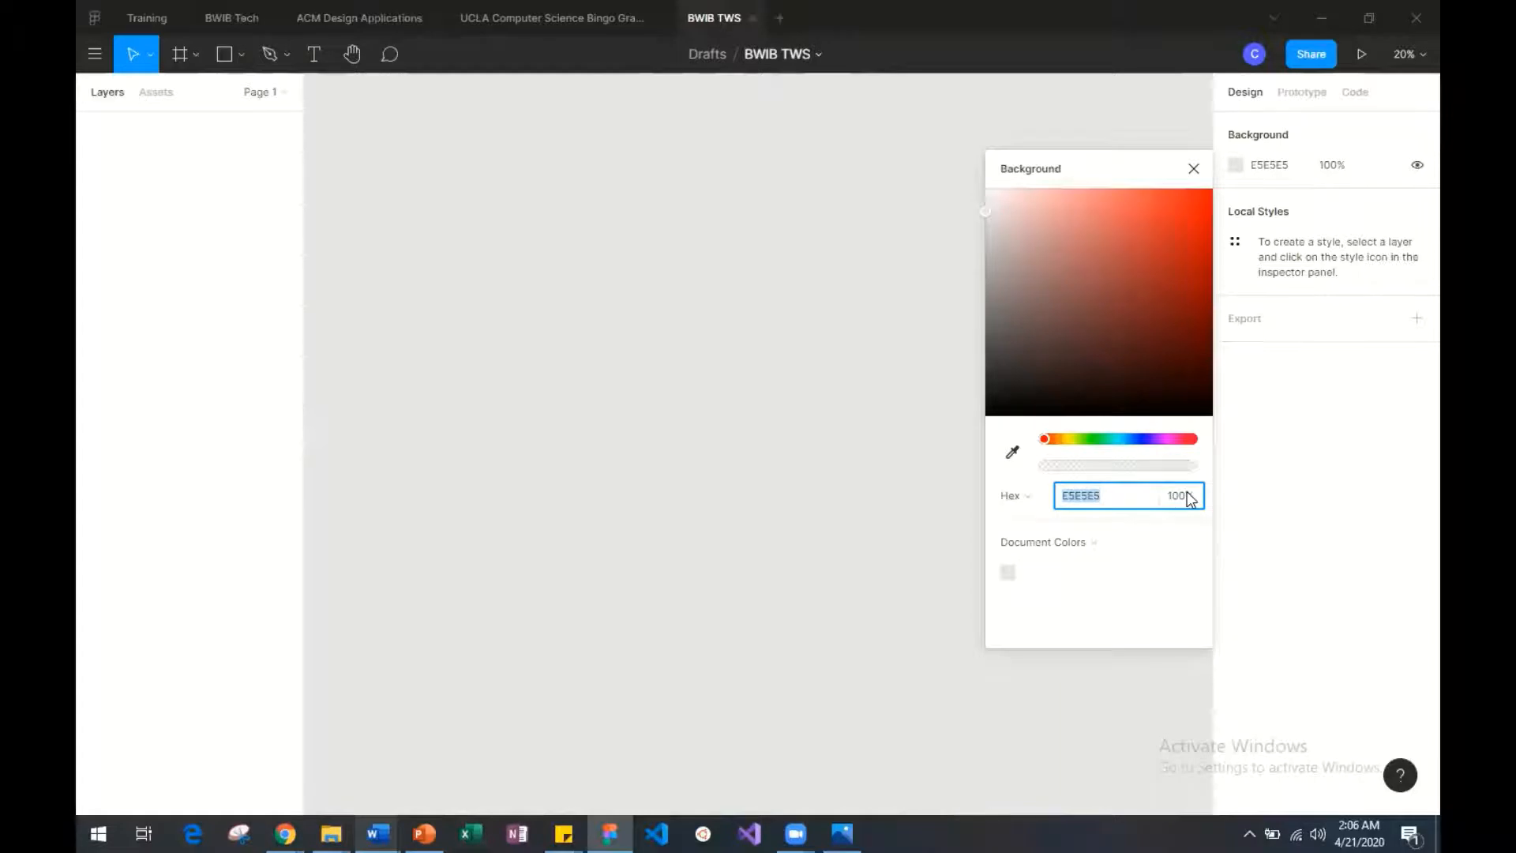
click(1194, 170)
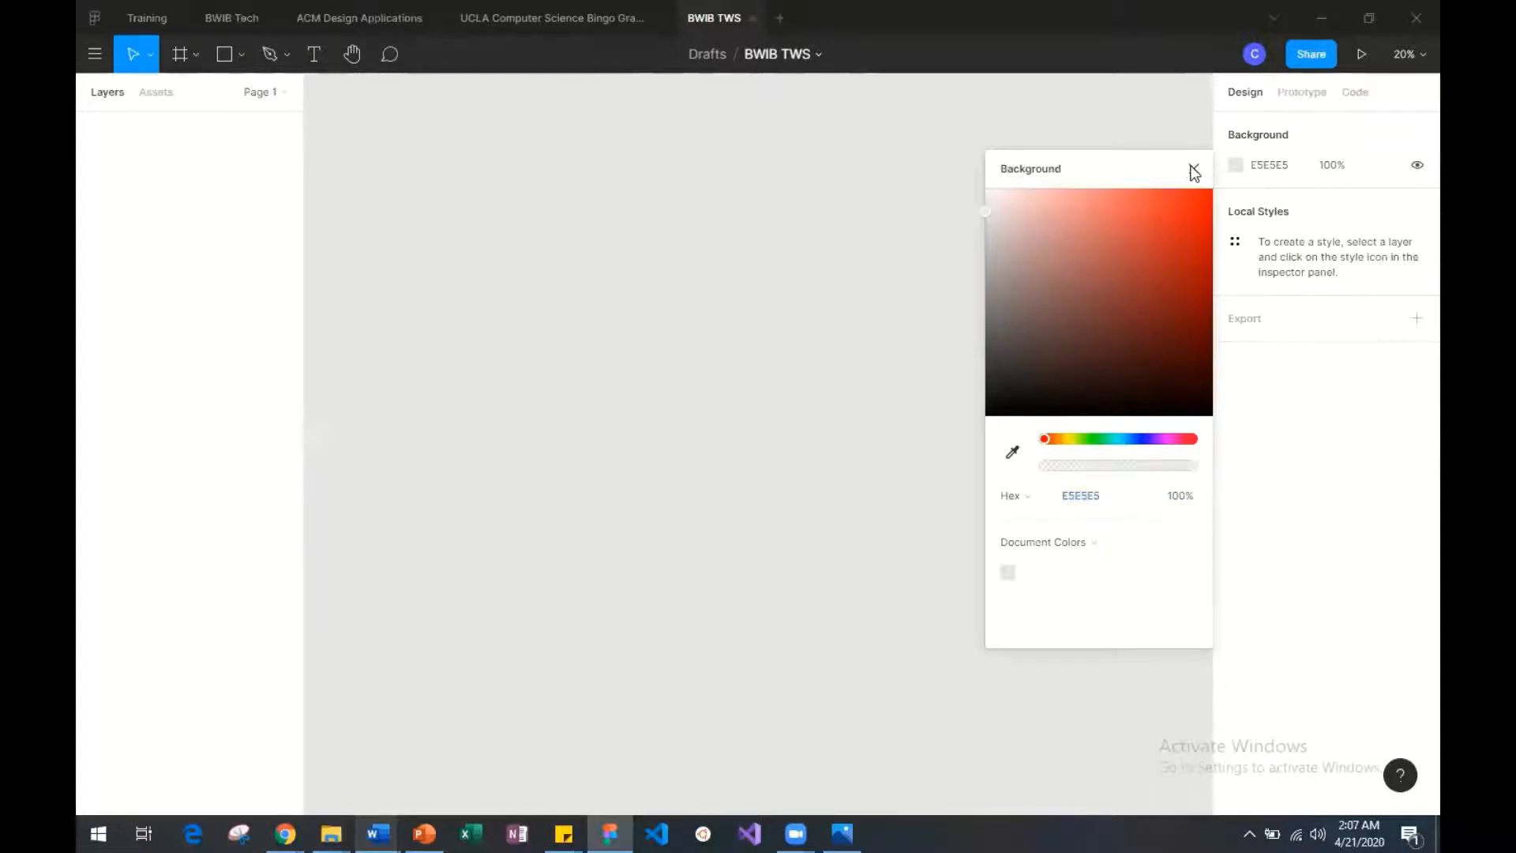
click(1194, 171)
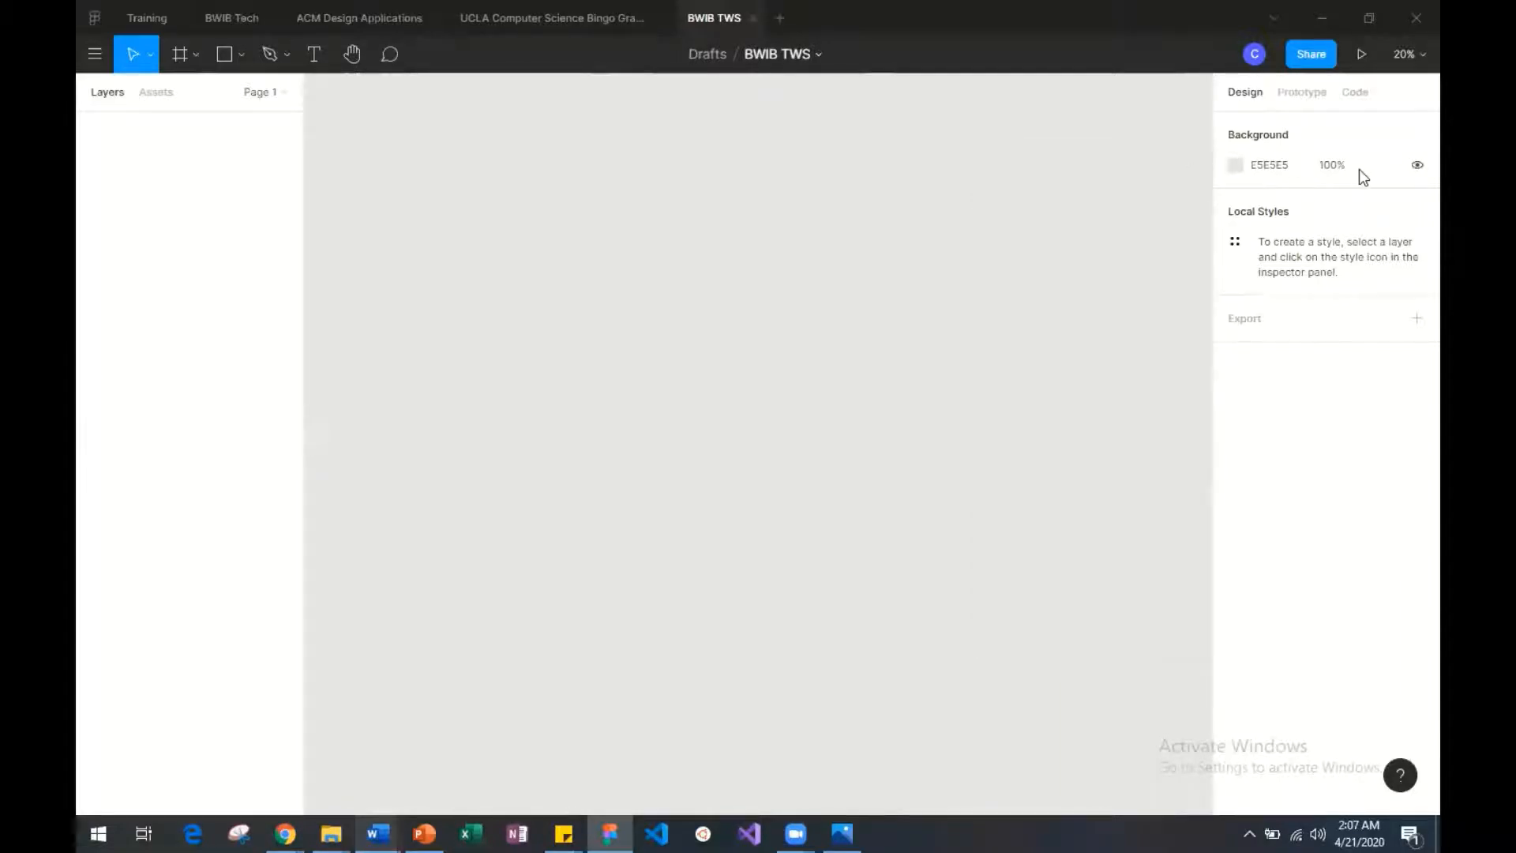
click(1413, 166)
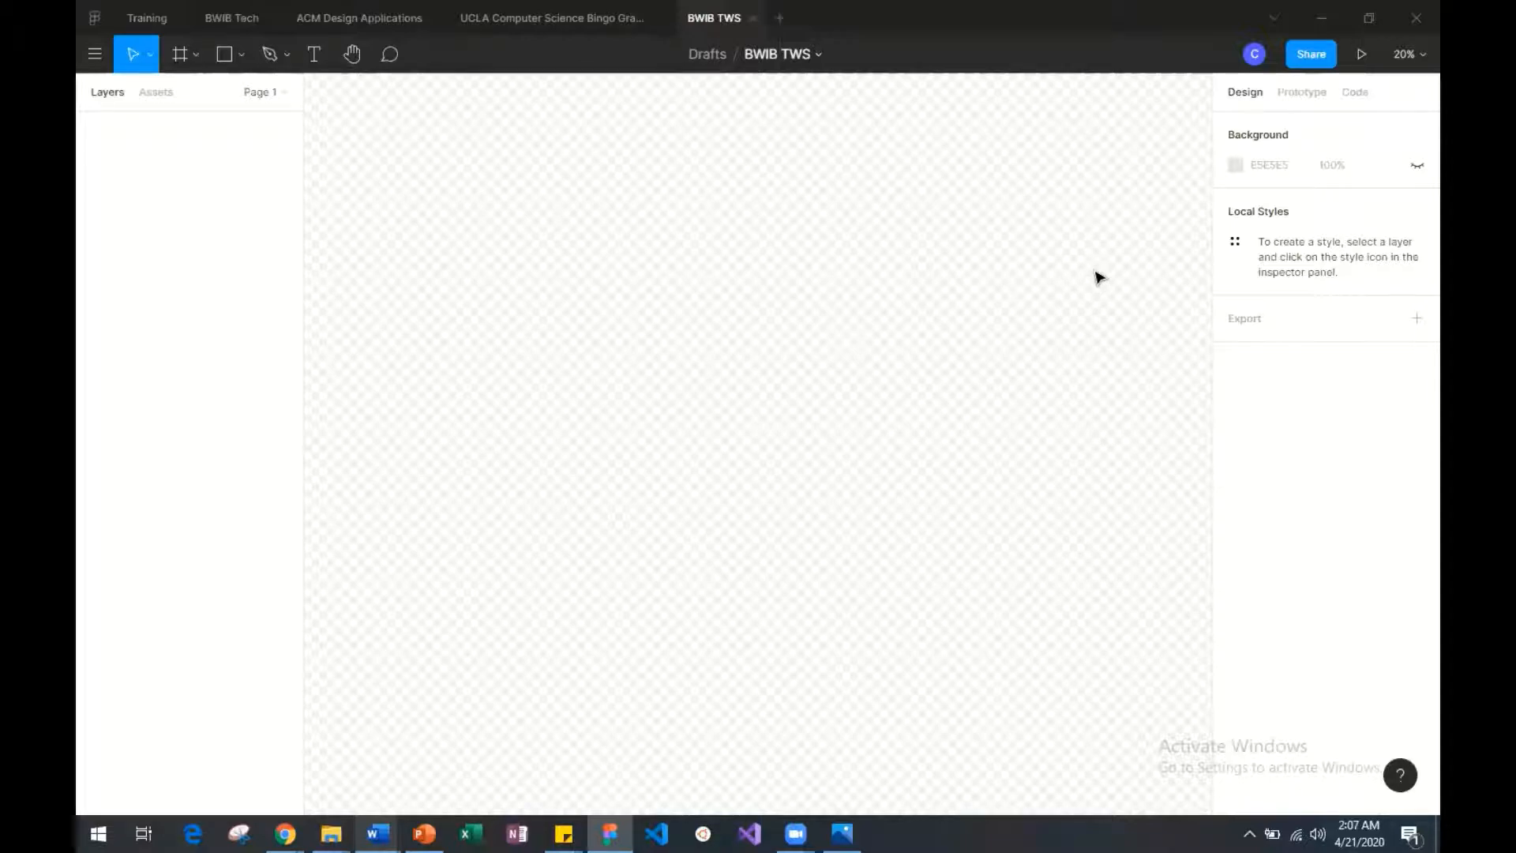
click(1413, 167)
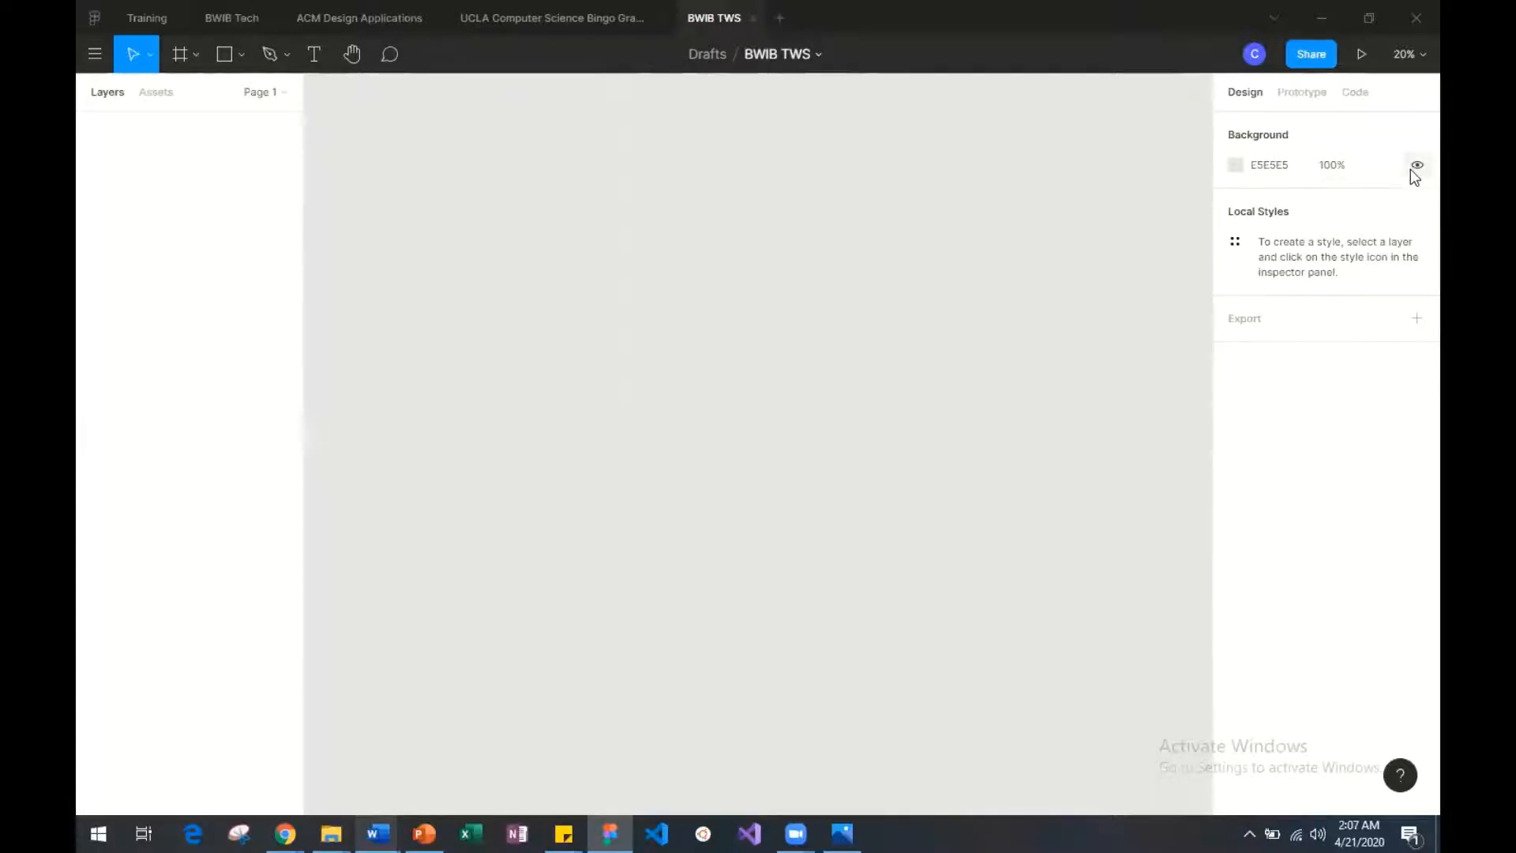
click(1412, 169)
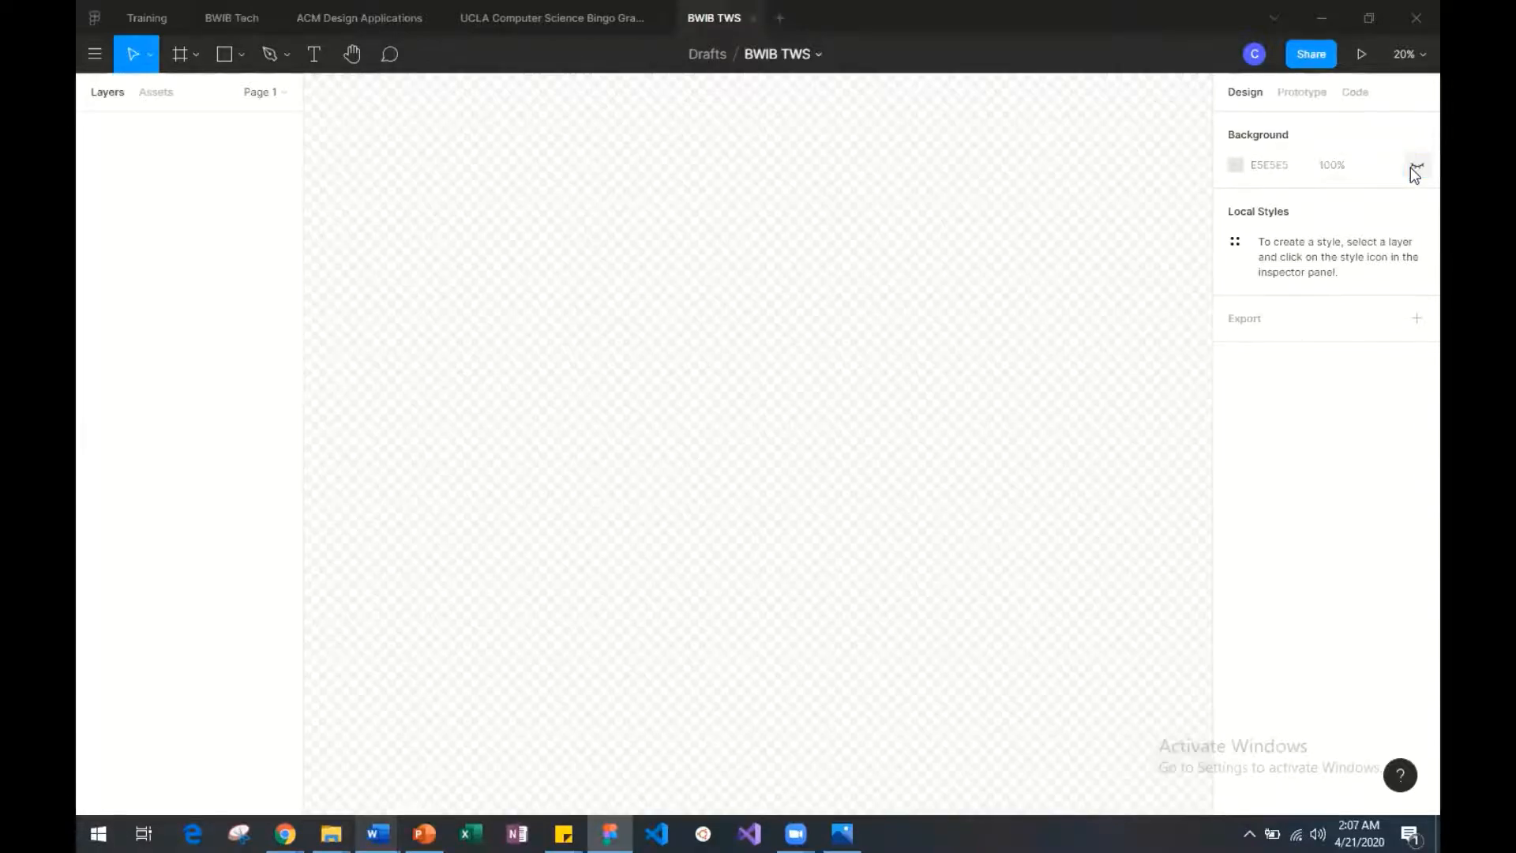
click(1414, 168)
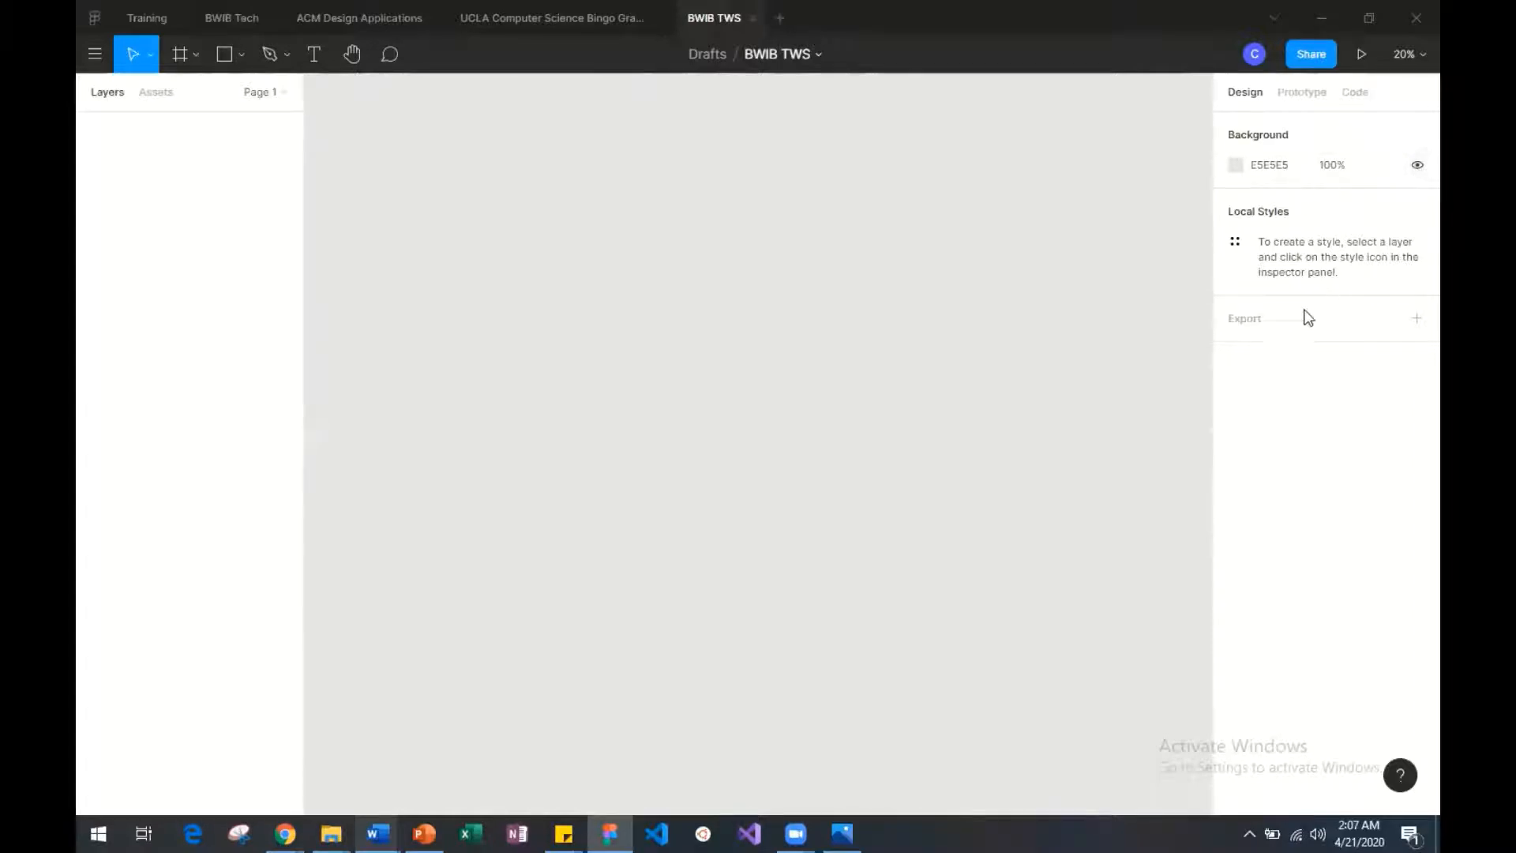
Step: Add a 1x PNG export setting to the page, check the other file formats and preview the export
click(1283, 328)
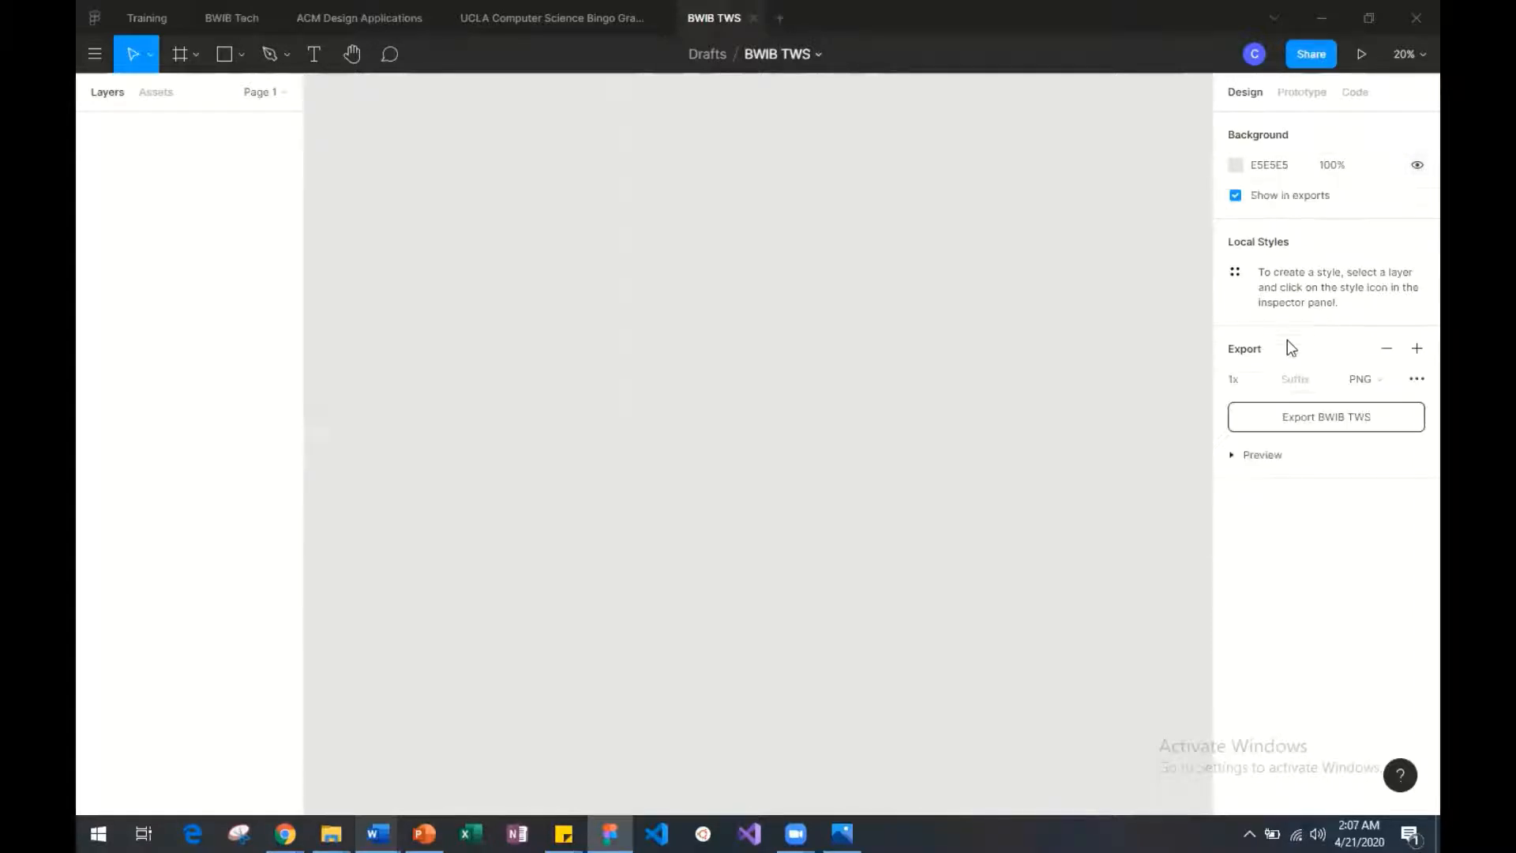
click(1382, 380)
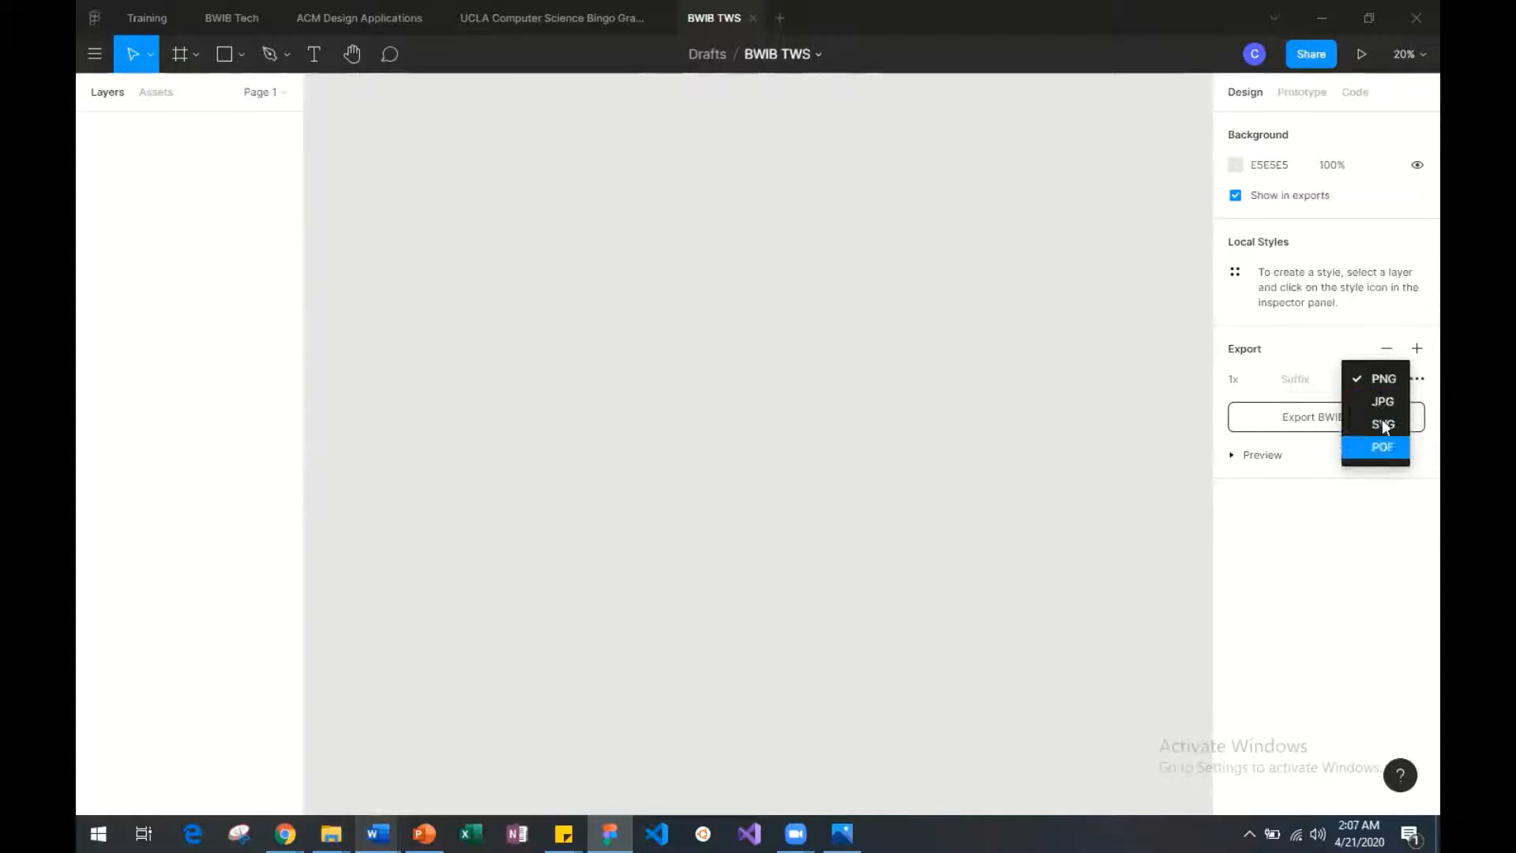
click(1257, 458)
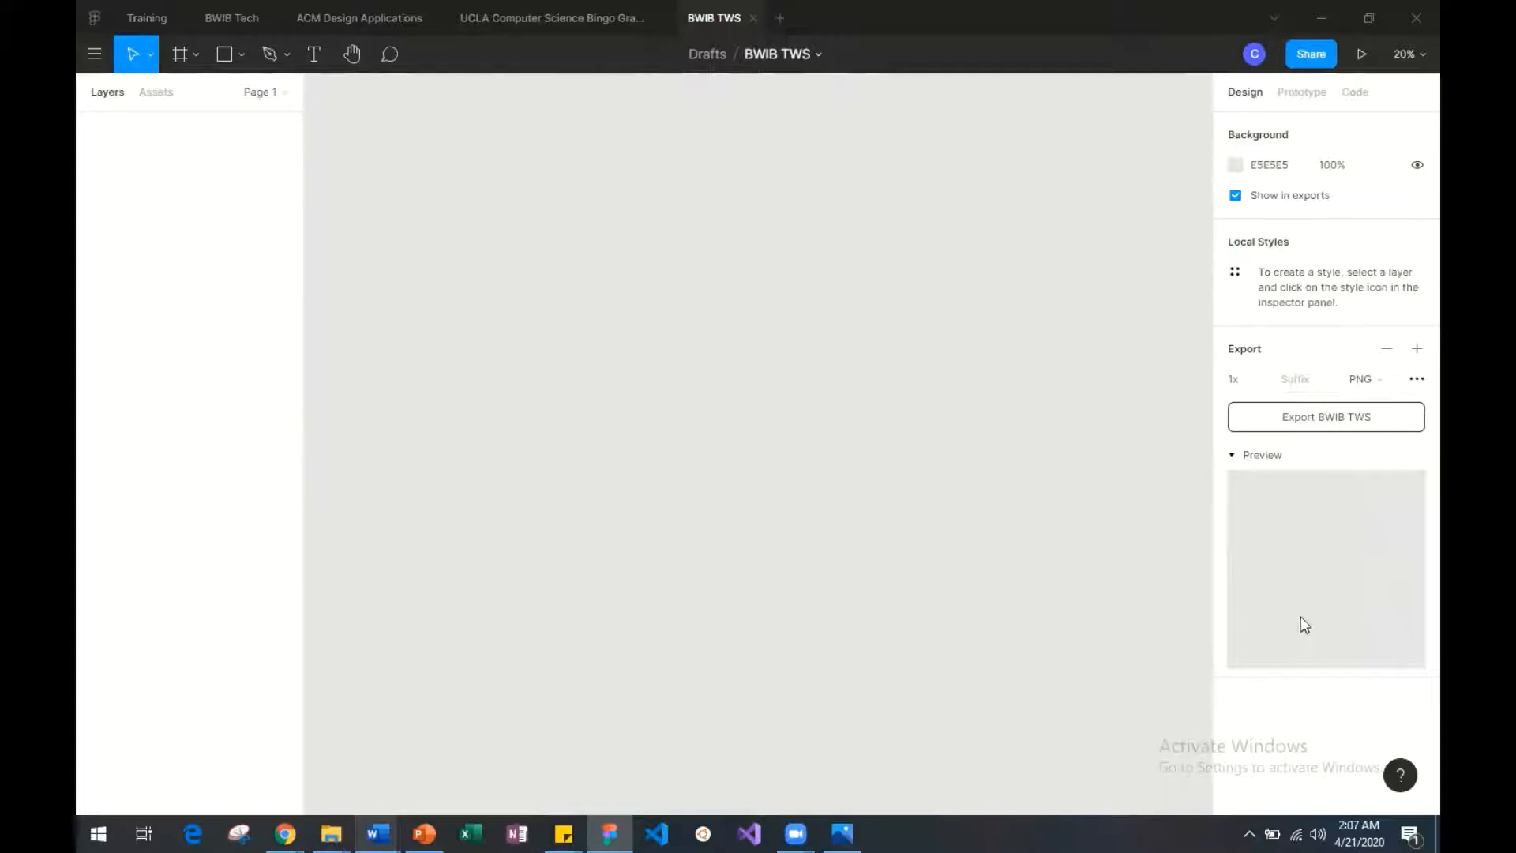
click(1241, 459)
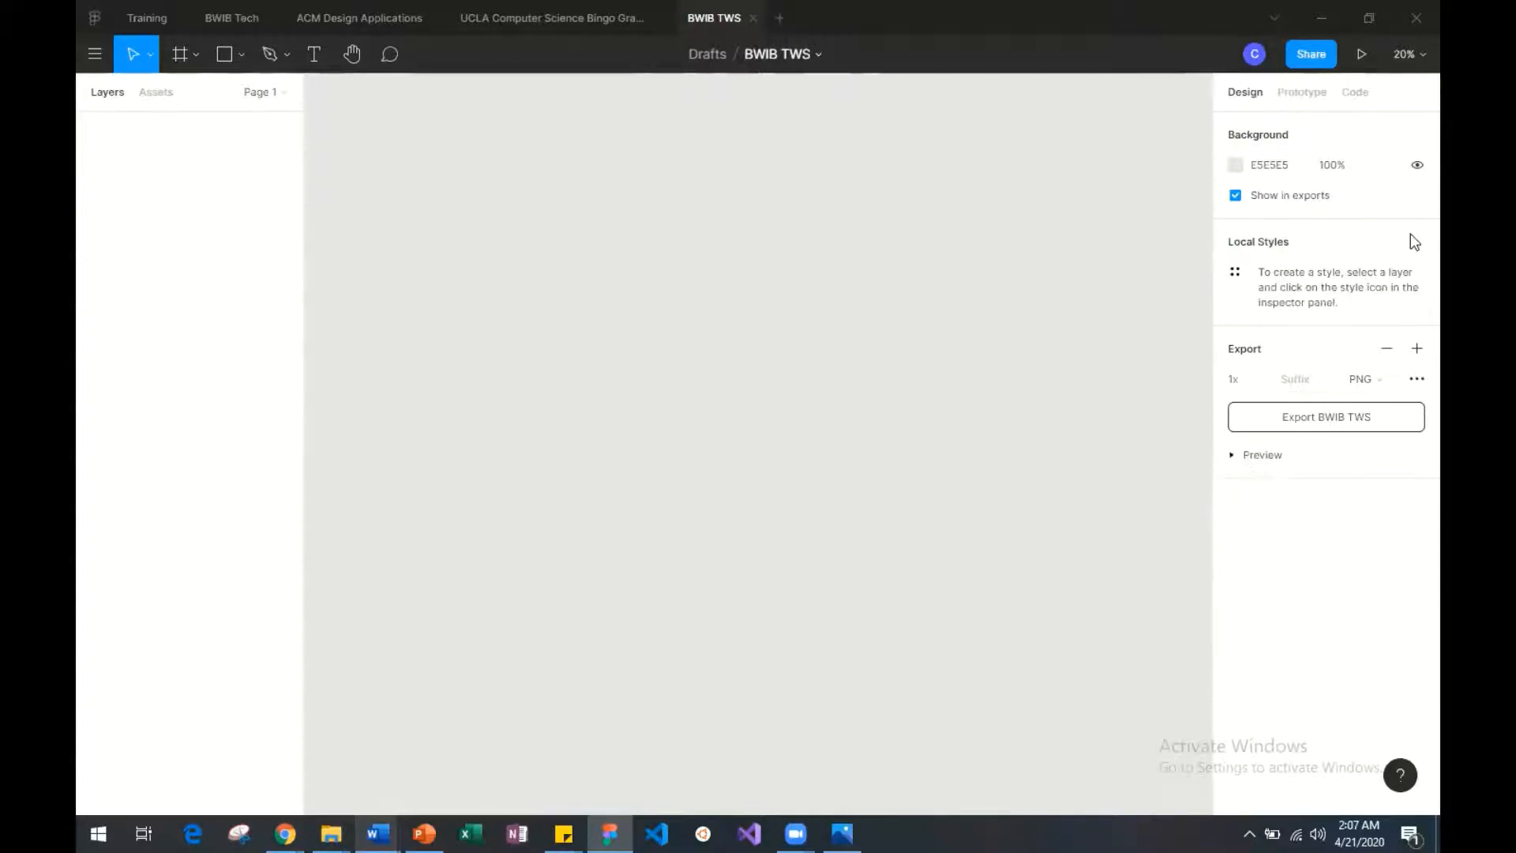
Step: Review the prototype settings and the list of device presets such as iPhone 11, iPad mini and Apple Watch
click(1311, 94)
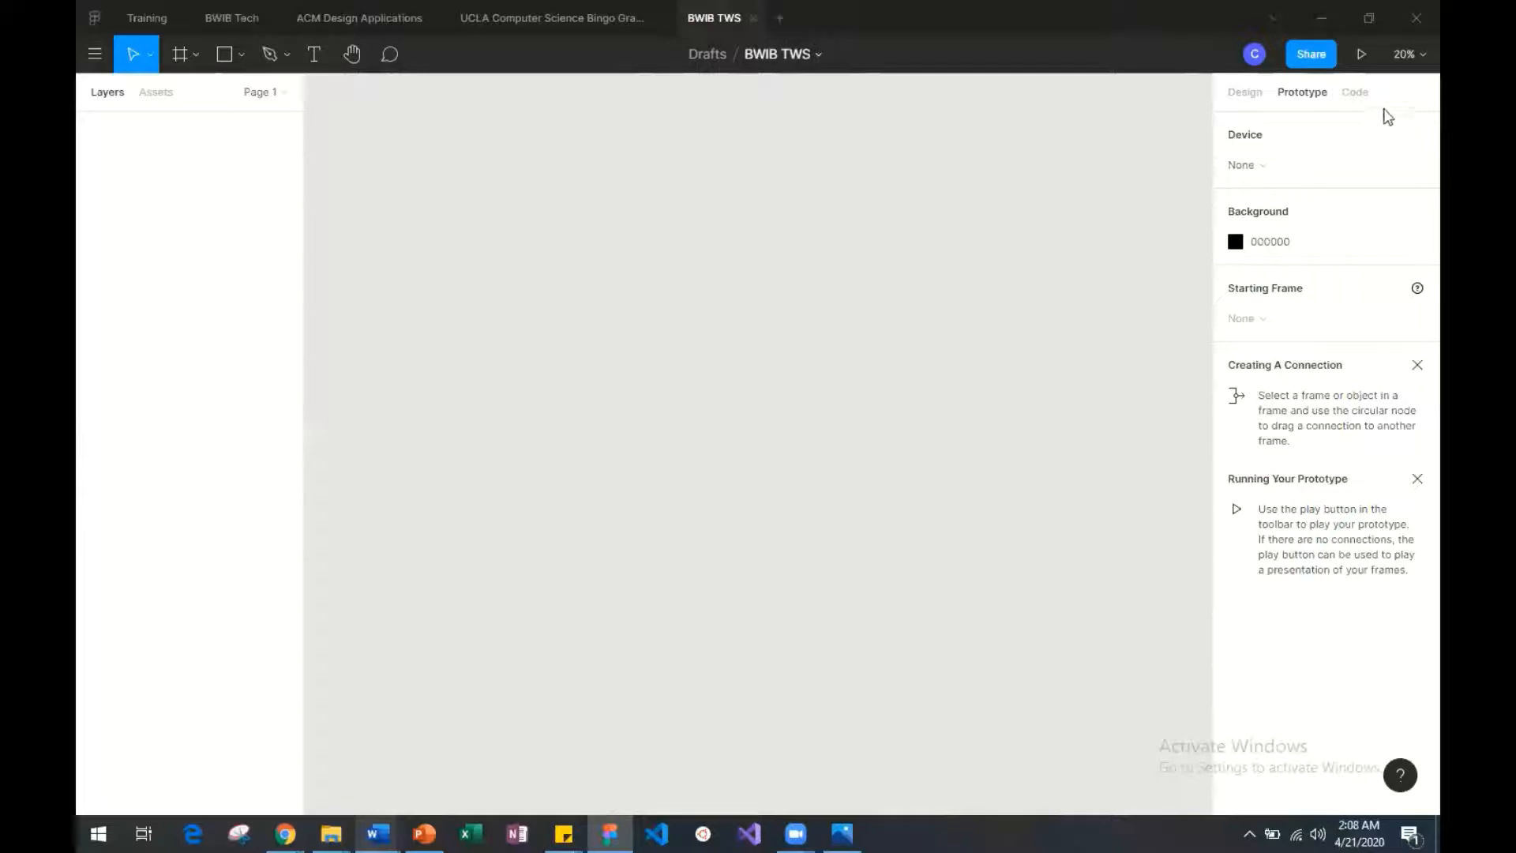
click(1371, 97)
click(1311, 95)
click(1263, 166)
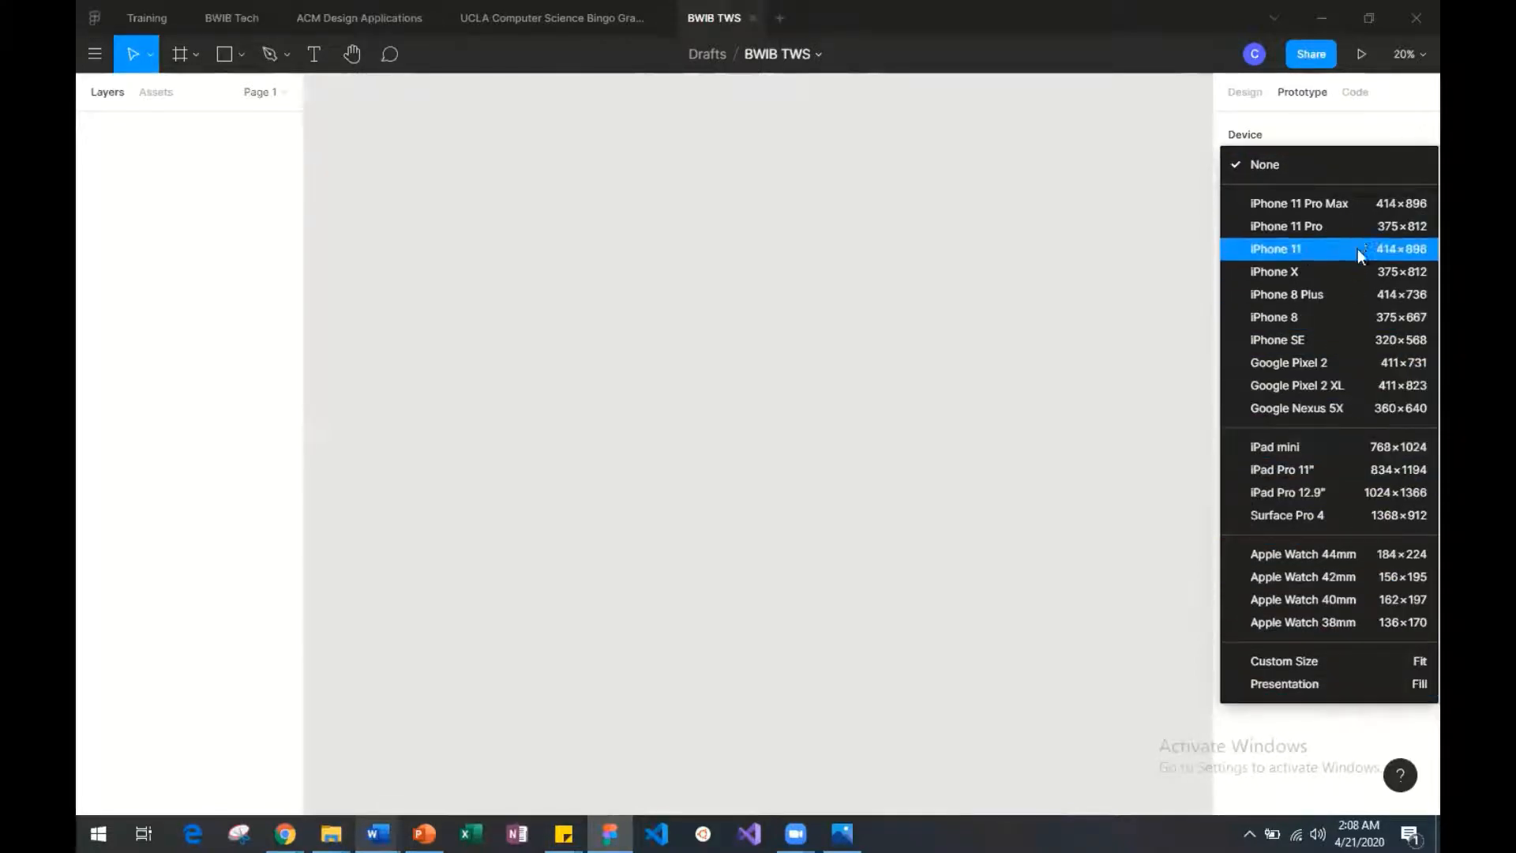
Step: Compare the page's generated code in CSS, iOS and Android, return it to CSS and go back to the design properties
click(1355, 92)
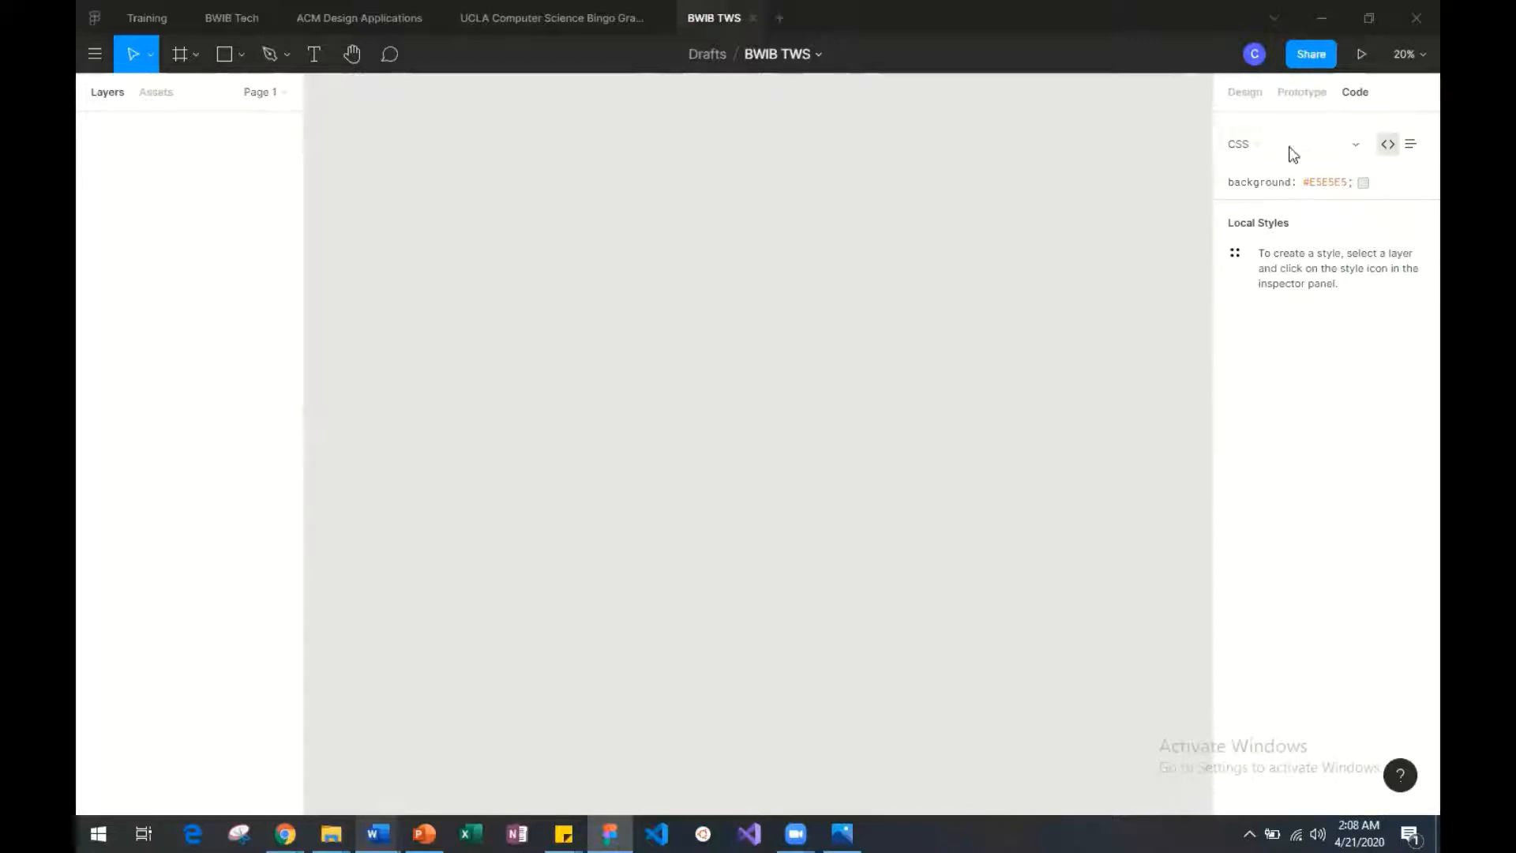
click(1320, 141)
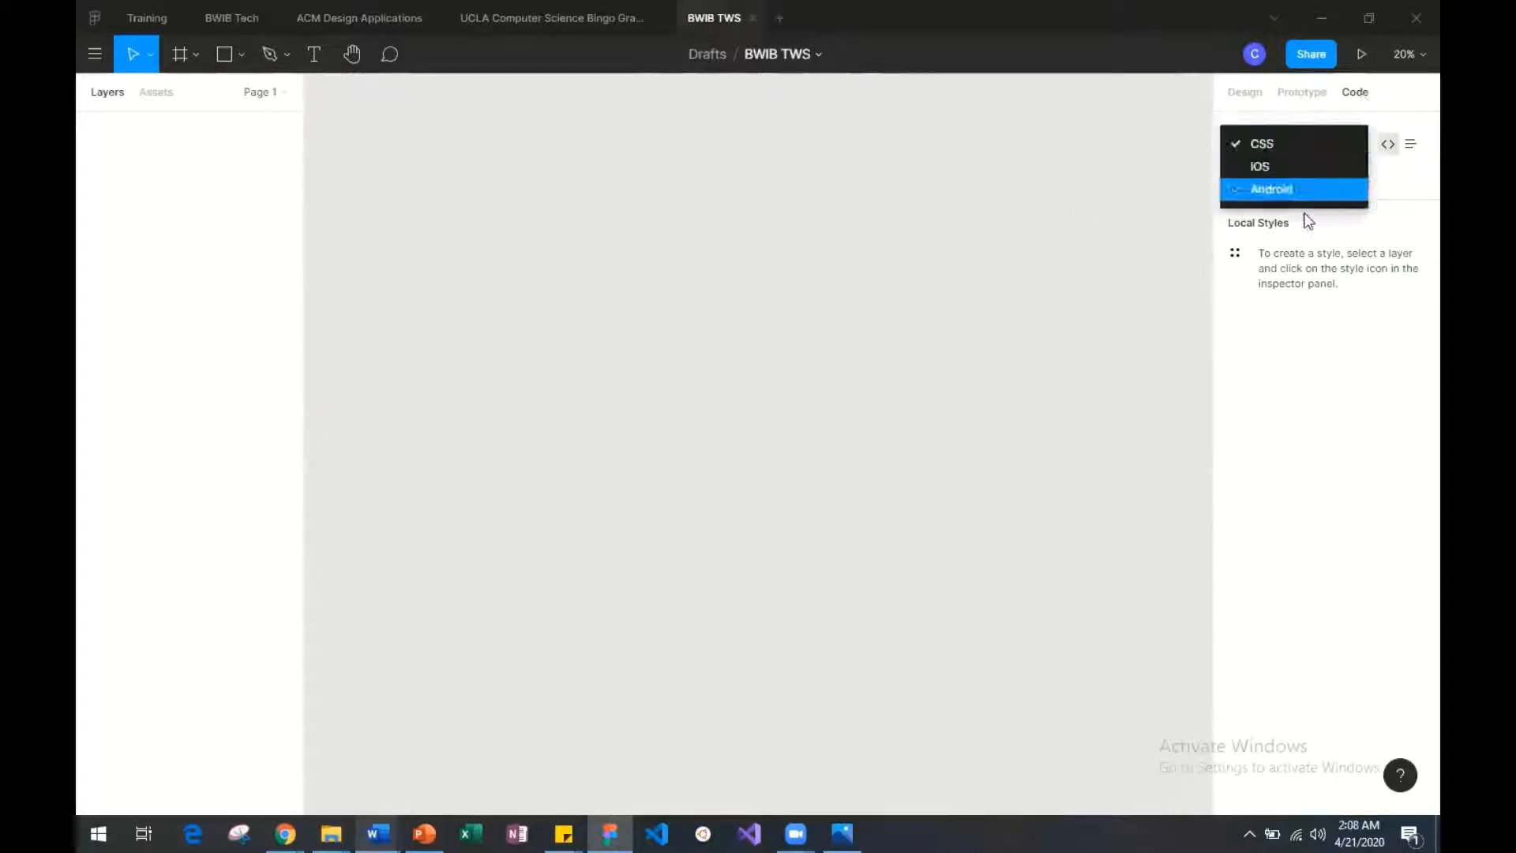
click(1329, 171)
click(1313, 148)
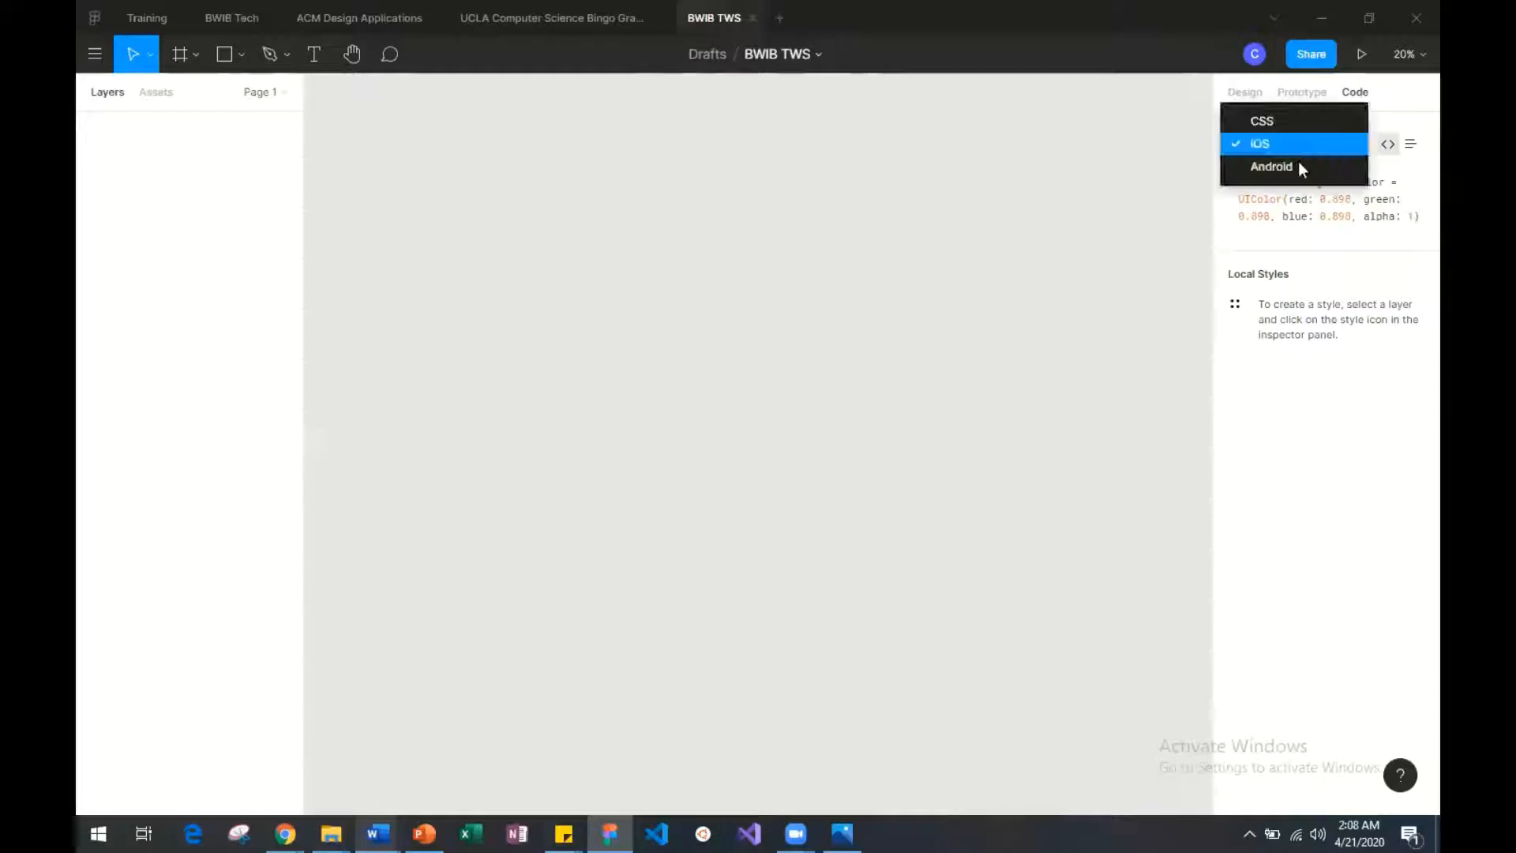
click(1298, 162)
click(1317, 147)
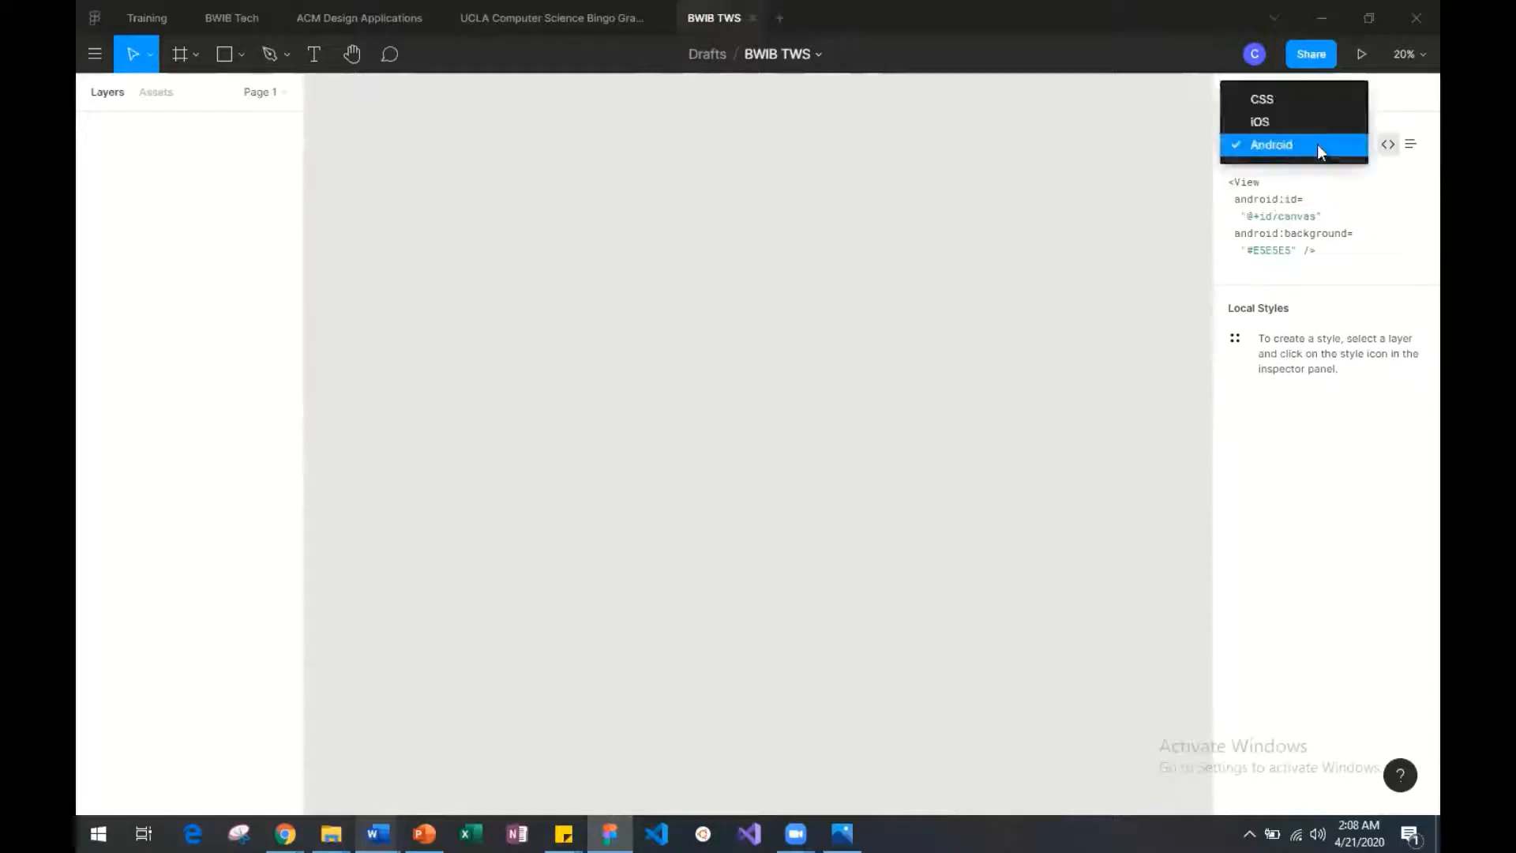
click(1310, 98)
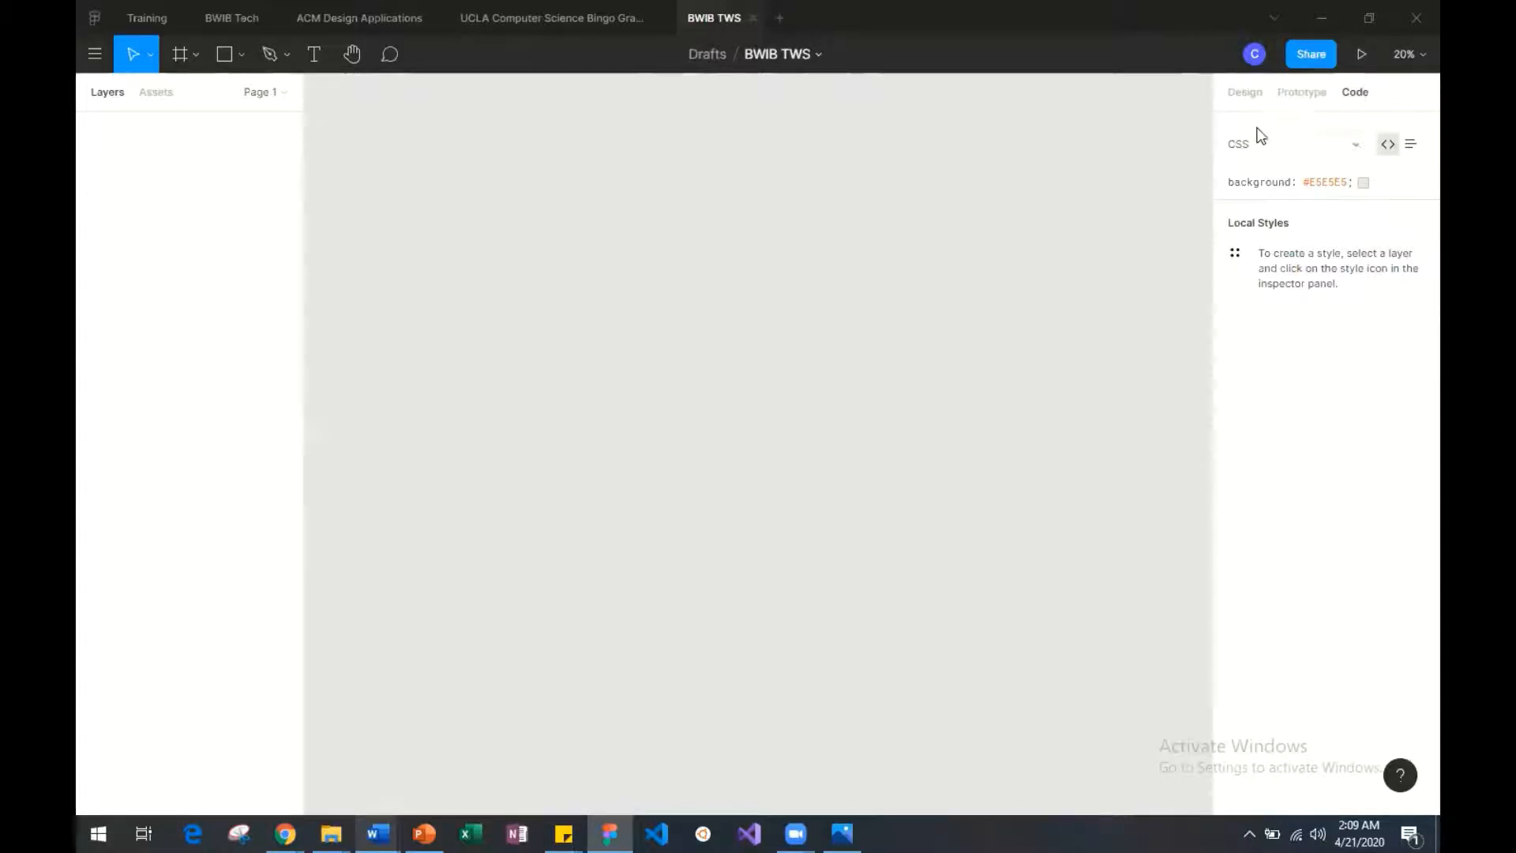
click(1256, 99)
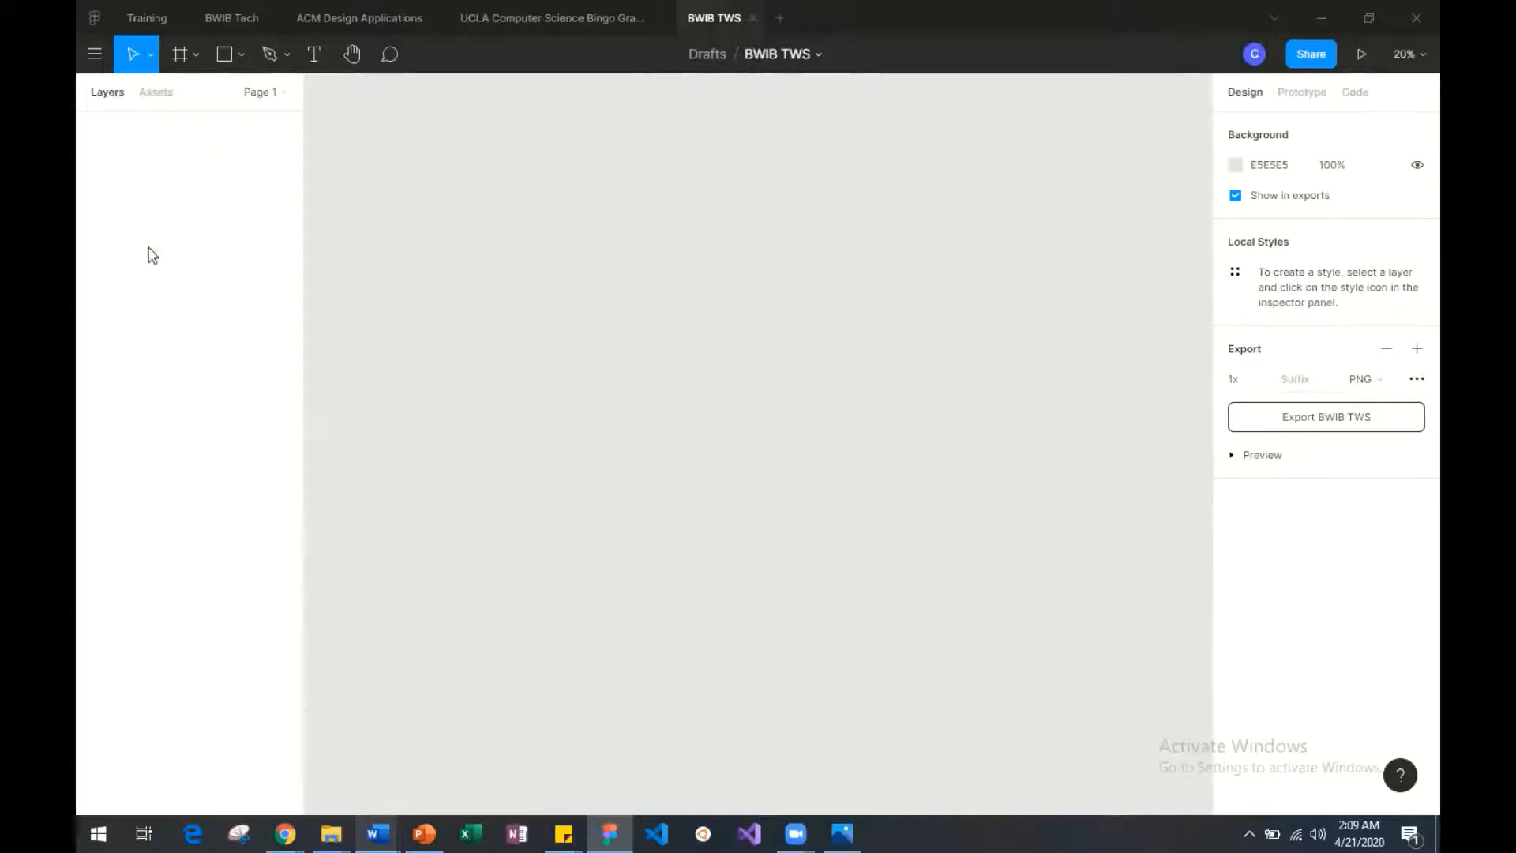
Step: Check the asset libraries available to the file, then return to the layers and look at the page list
click(146, 103)
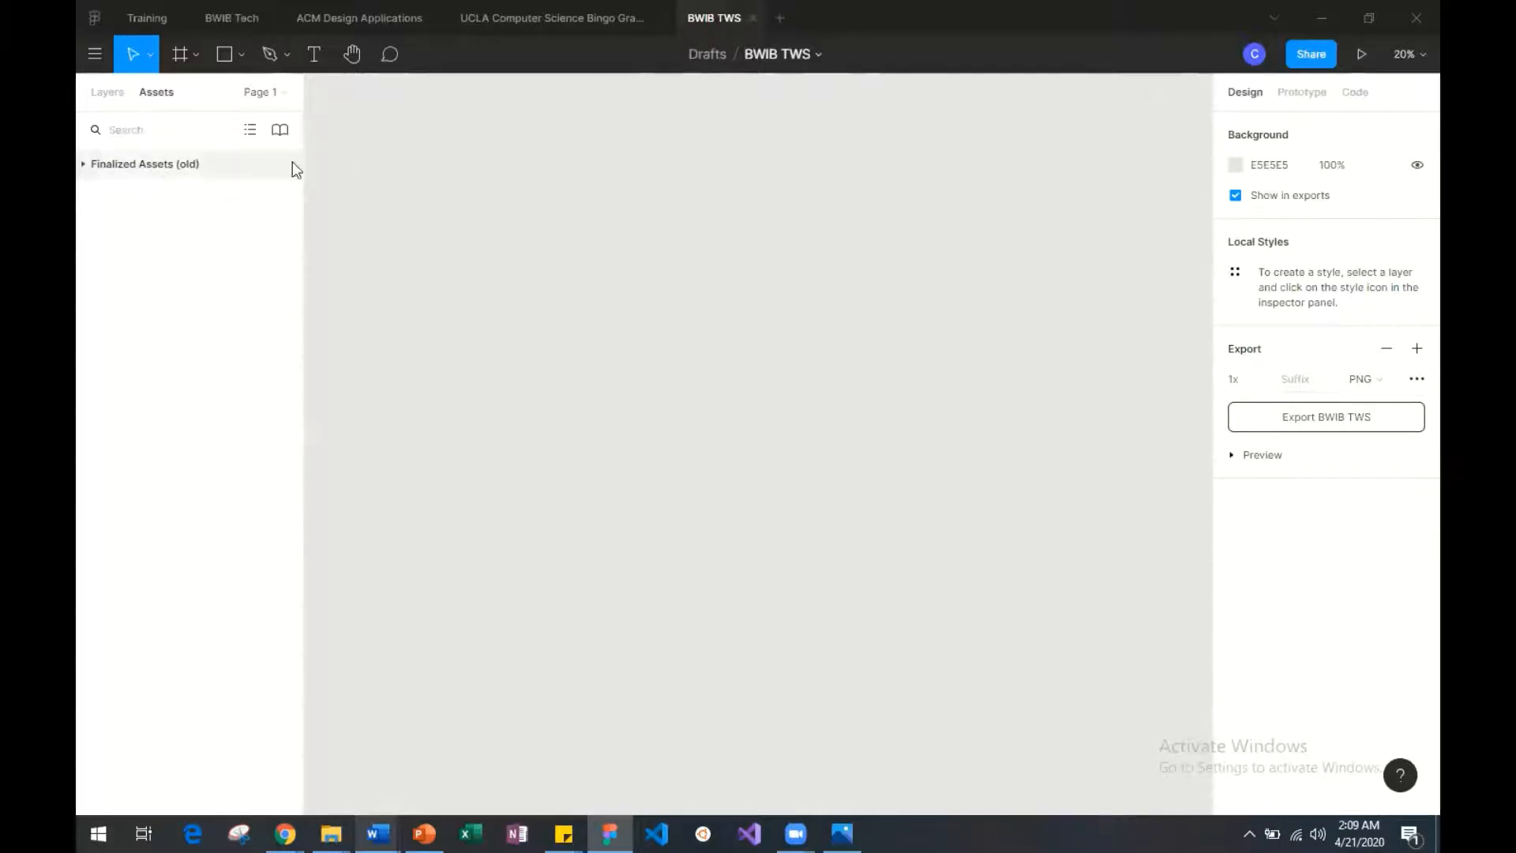
click(107, 94)
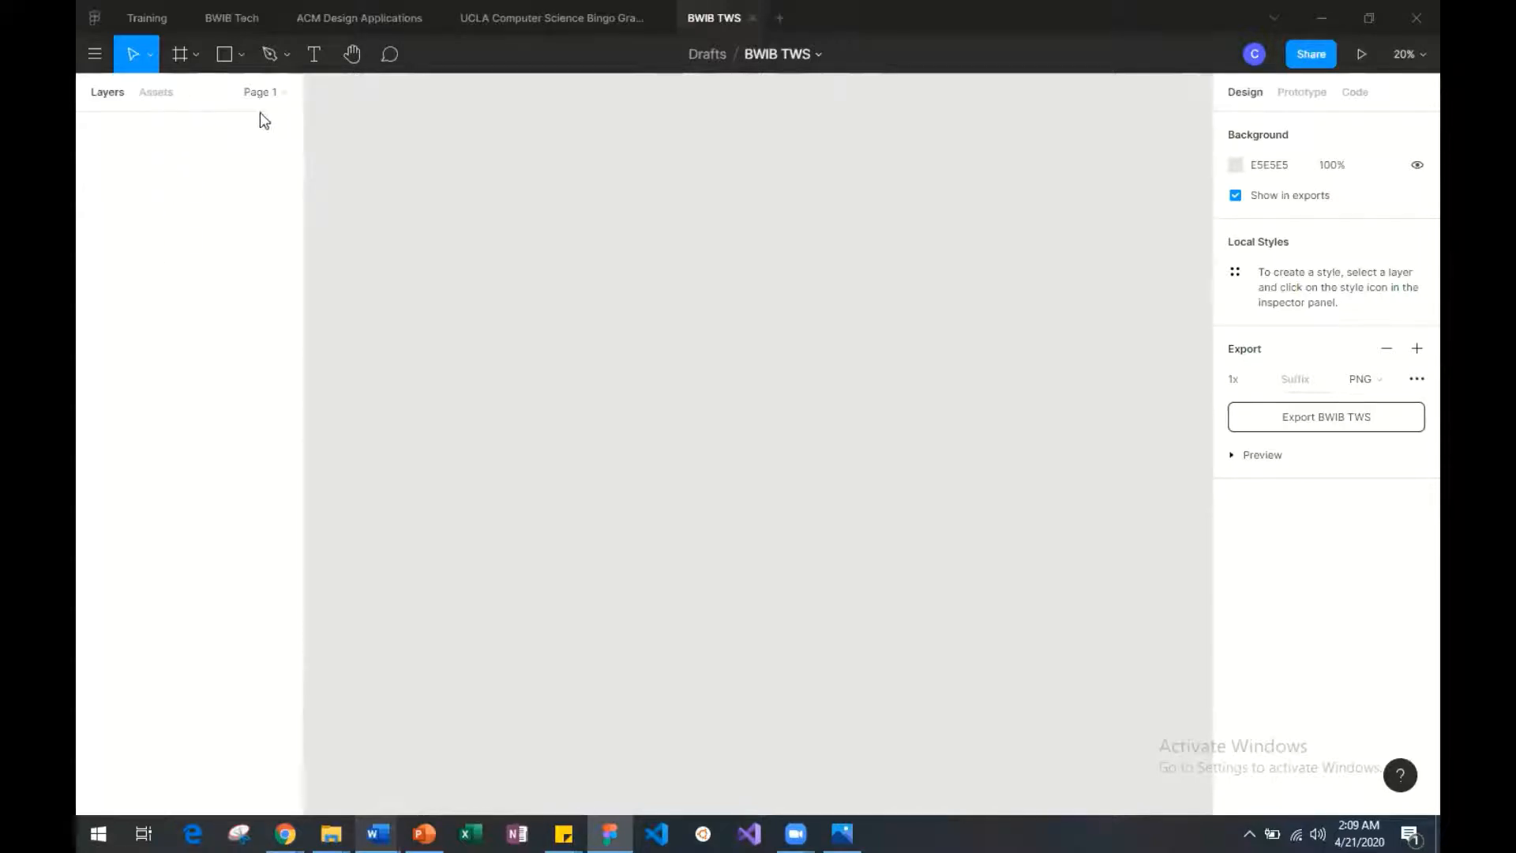
click(281, 93)
click(279, 93)
Step: Look through the main command categories, including the View and File commands
click(87, 61)
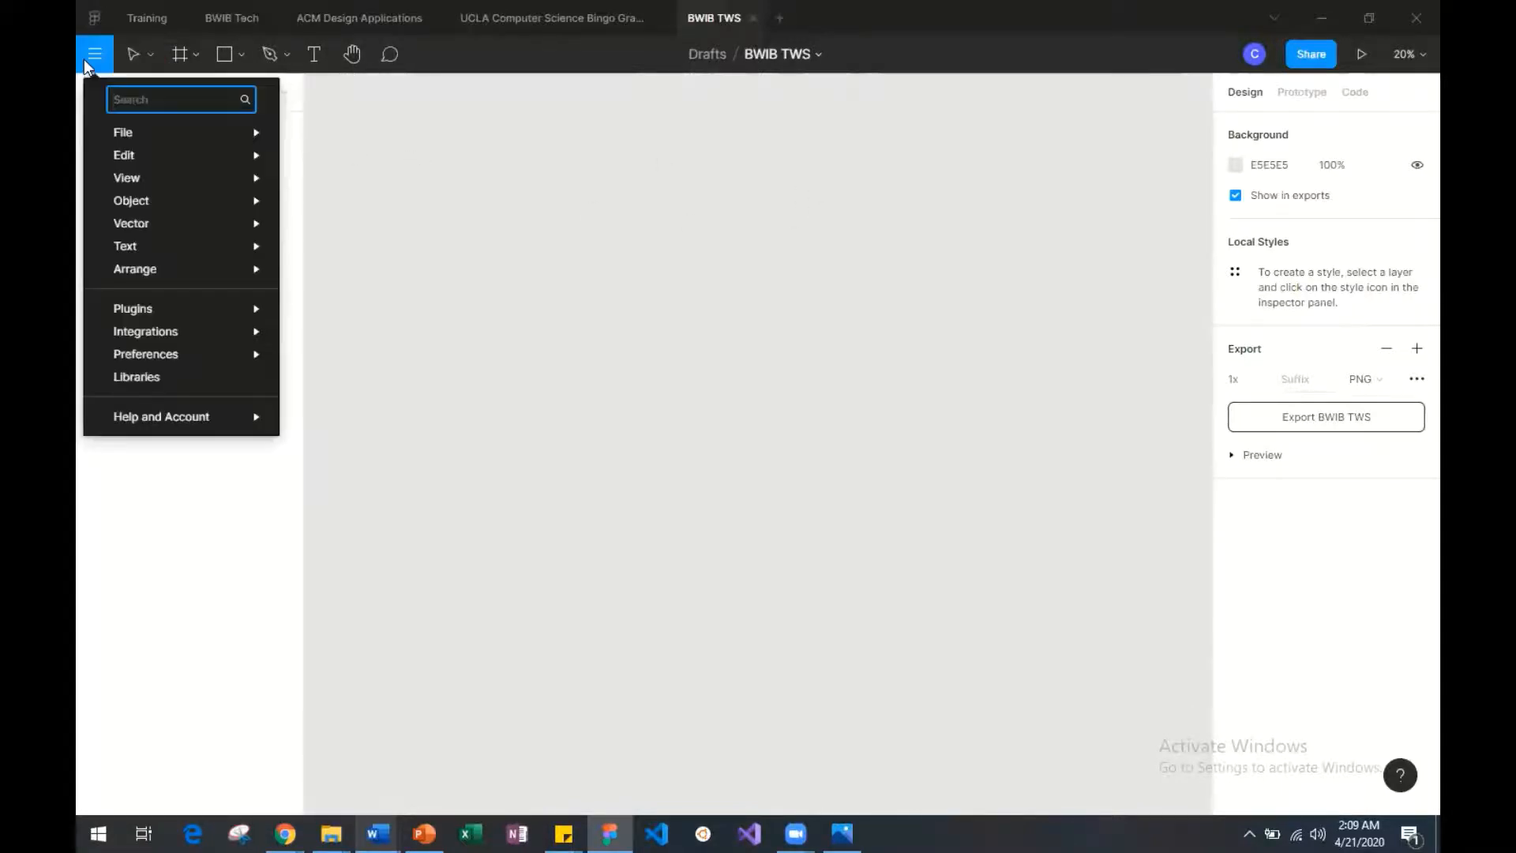
mouse_move(204, 184)
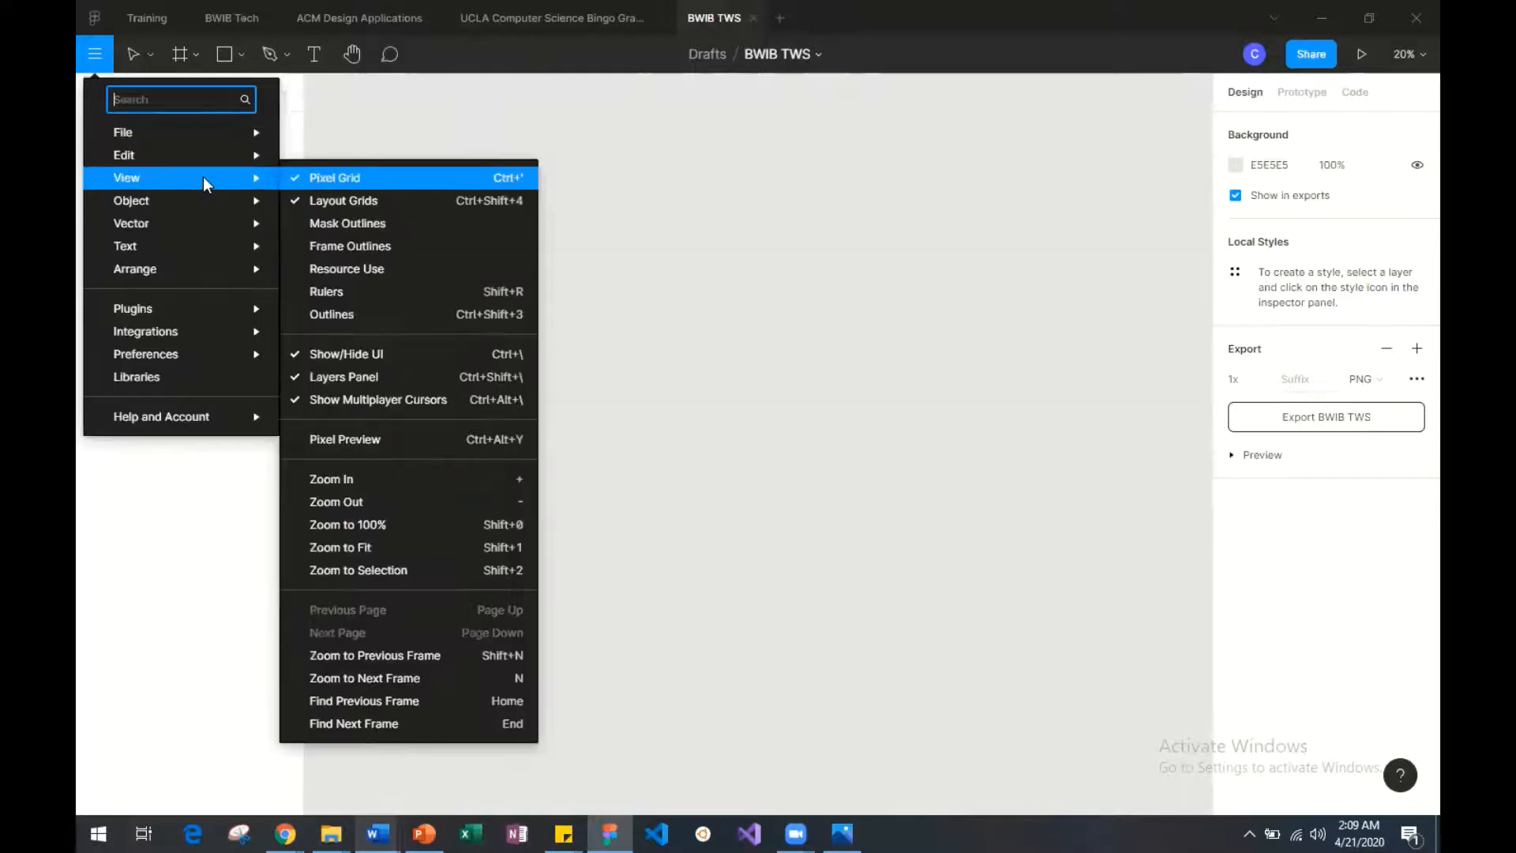
mouse_move(202, 136)
click(140, 60)
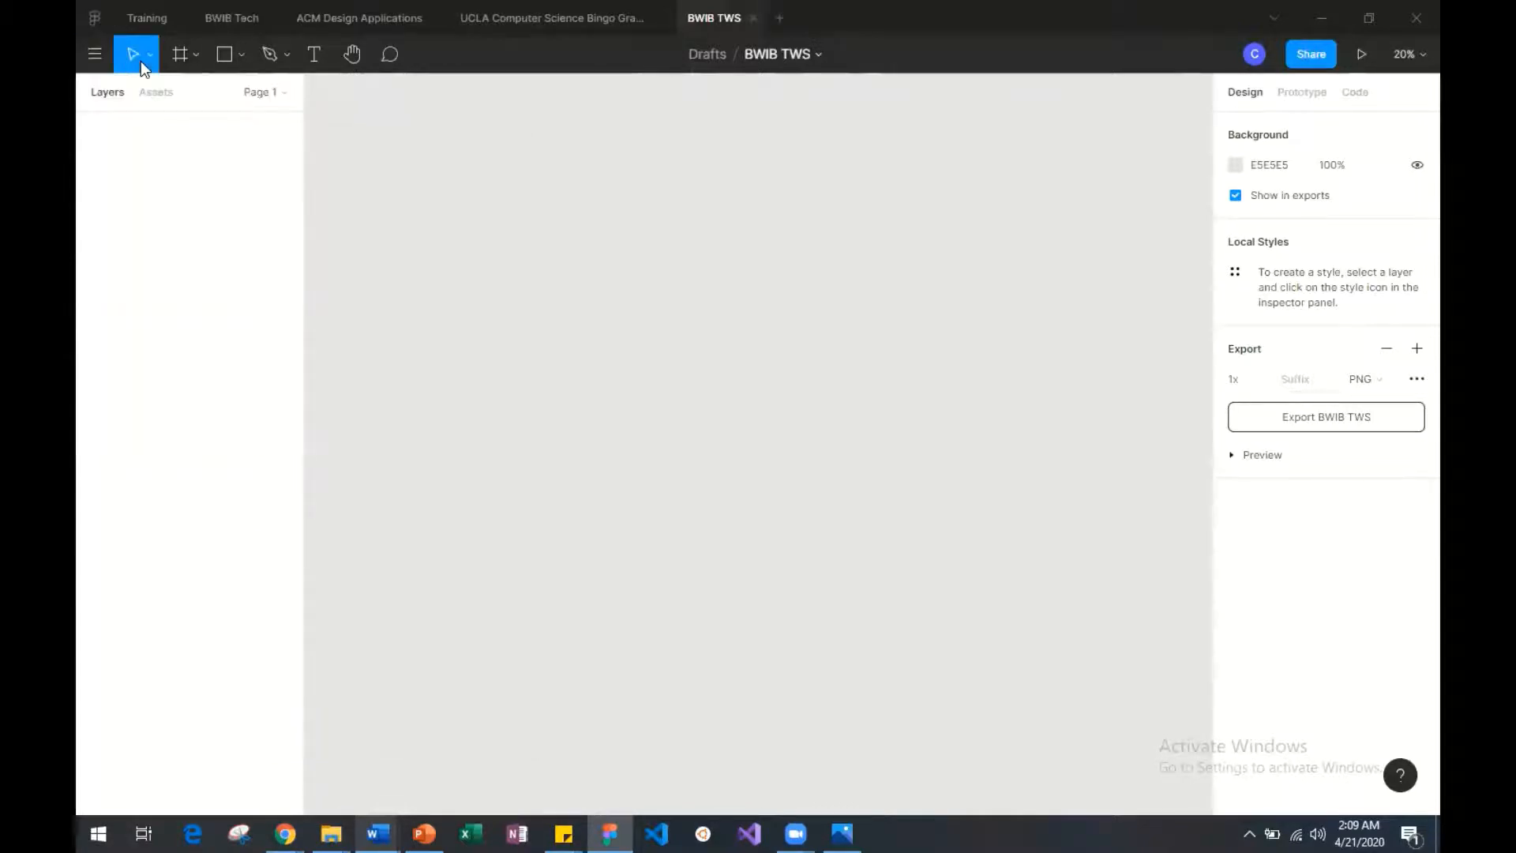
Step: Look at the Move and Scale options, switch to the Scale tool and return to the Move tool
click(152, 52)
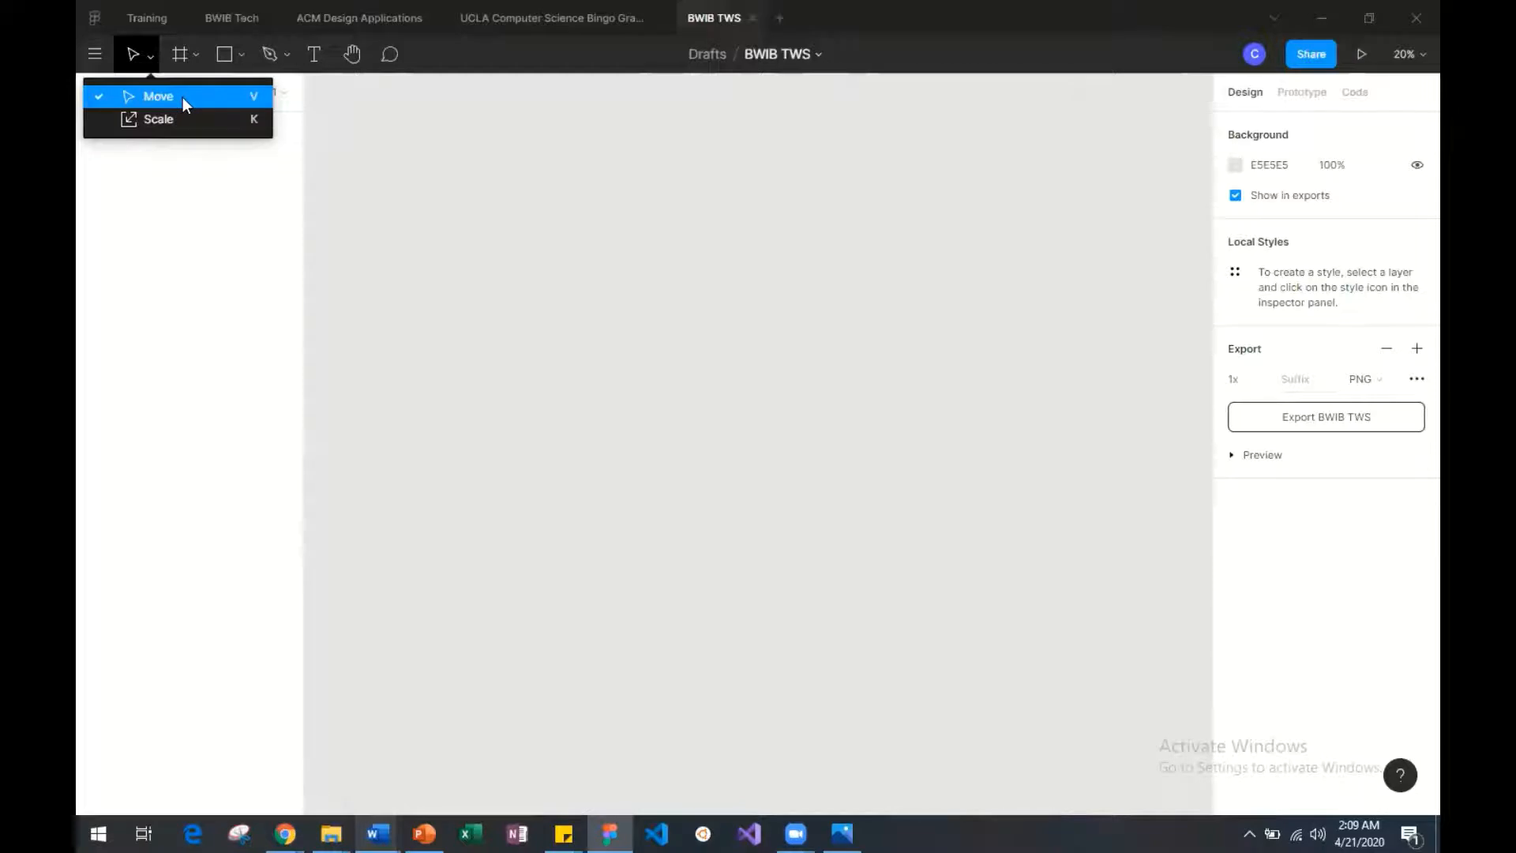
click(234, 114)
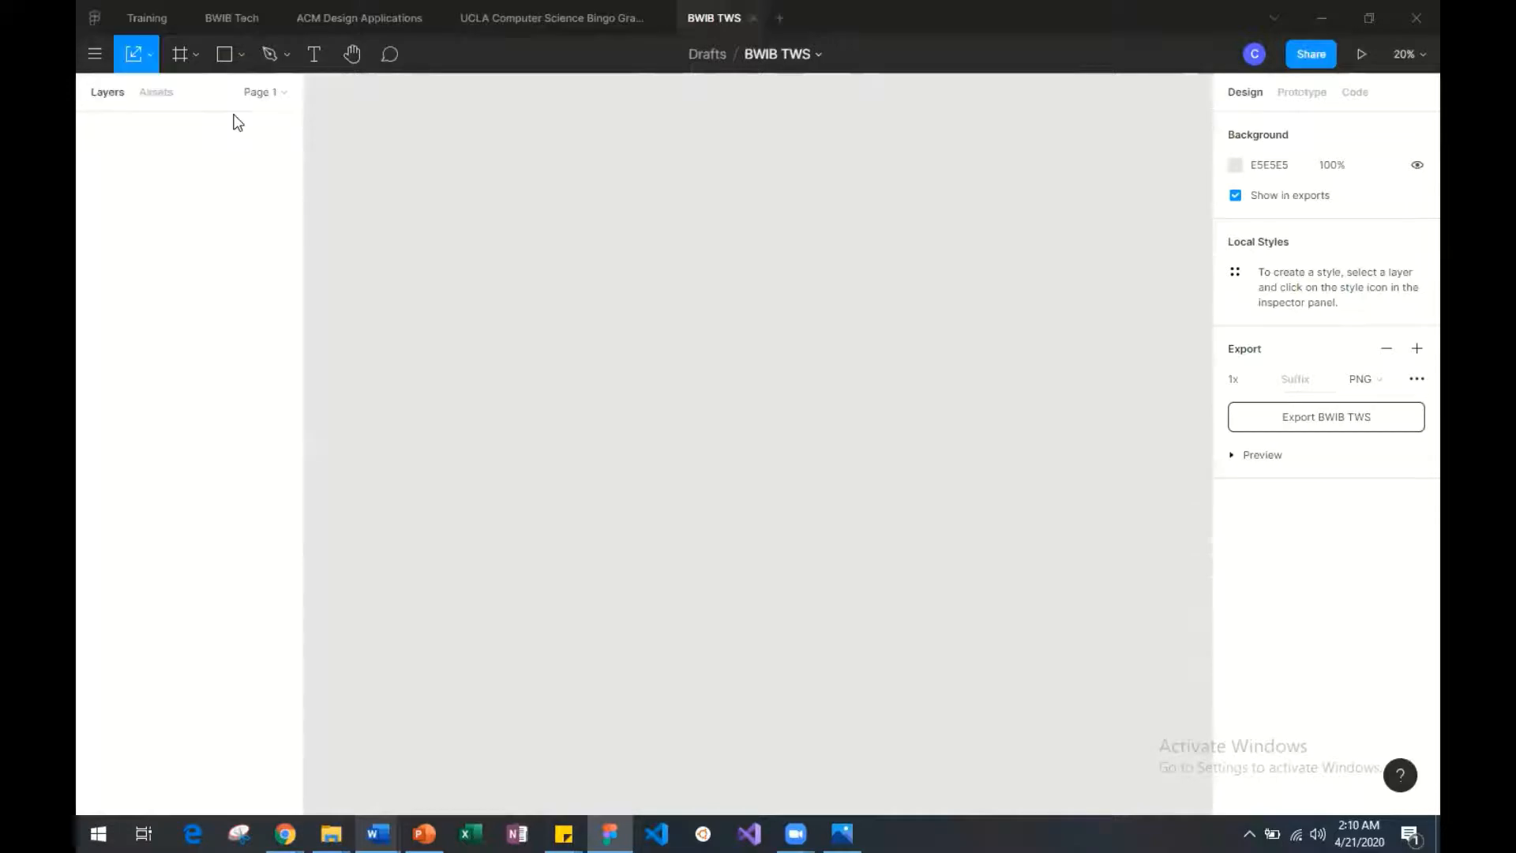
click(150, 59)
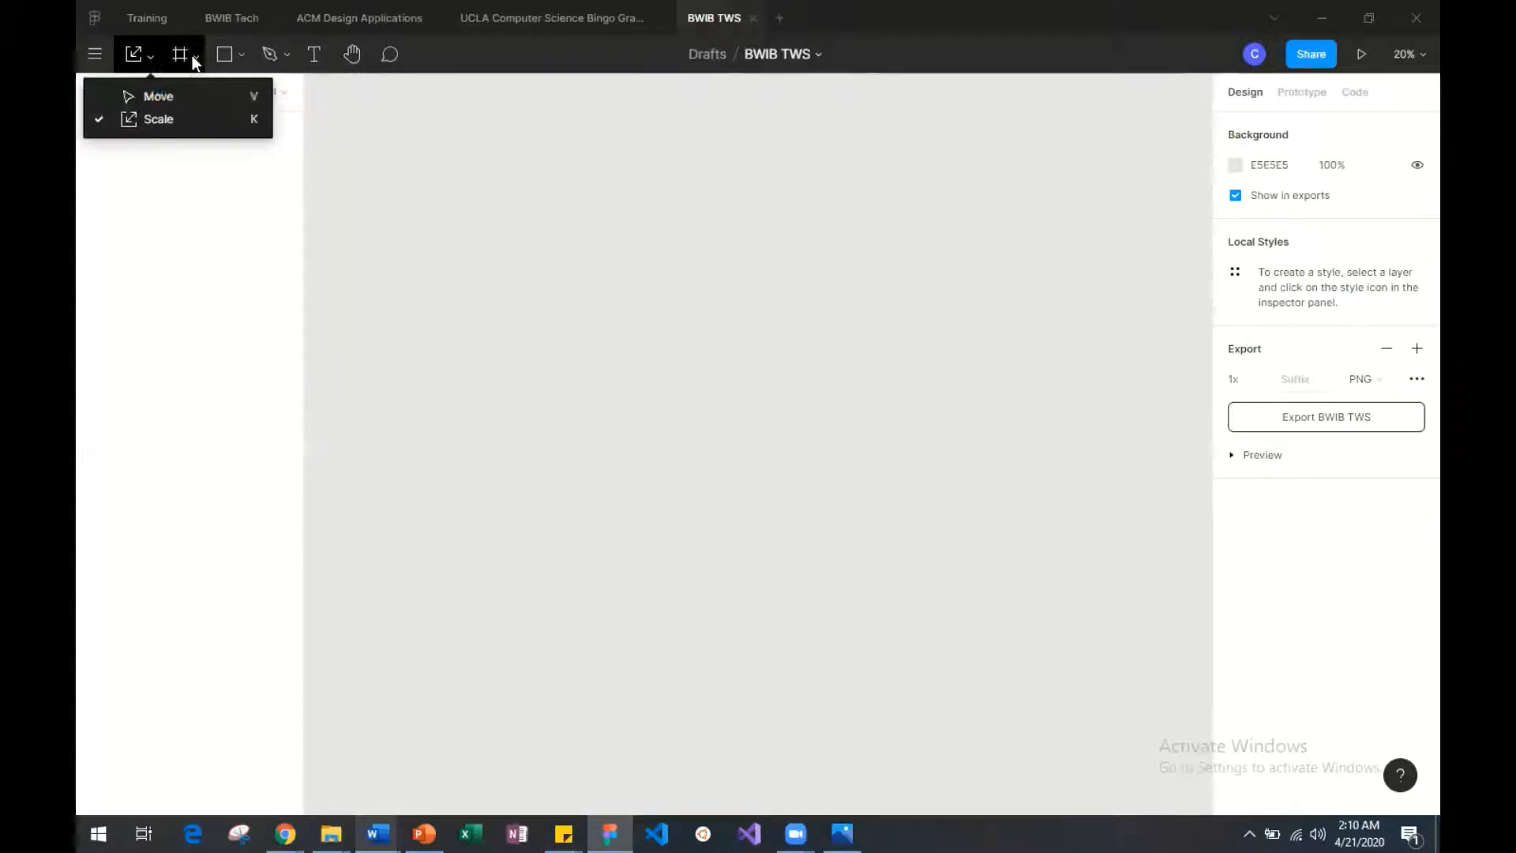
click(147, 91)
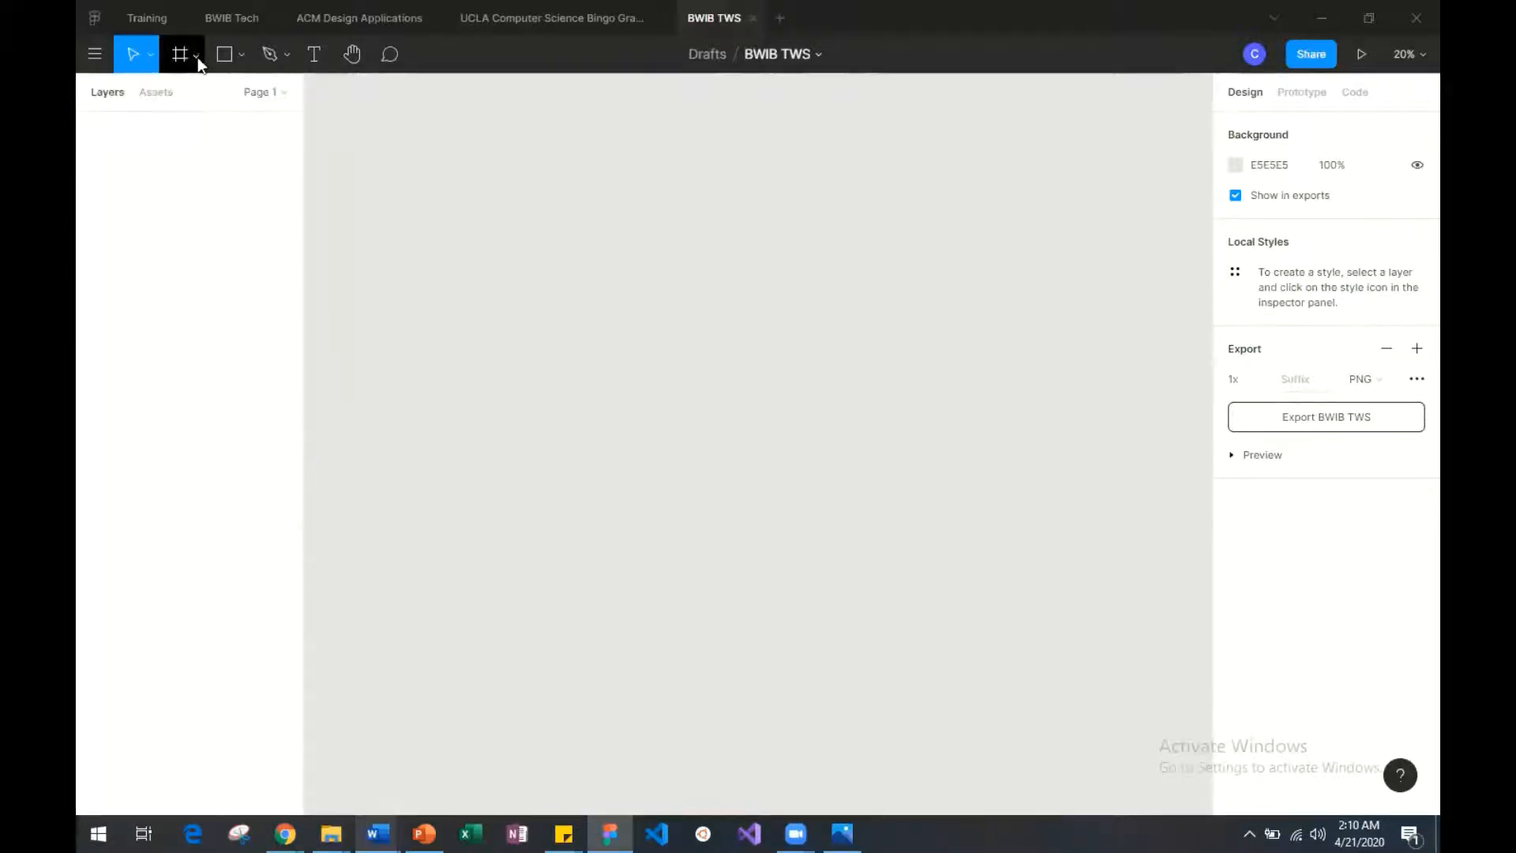
Step: Draw a rectangular frame of about 332 × 264 on the empty canvas with the Frame tool
click(197, 57)
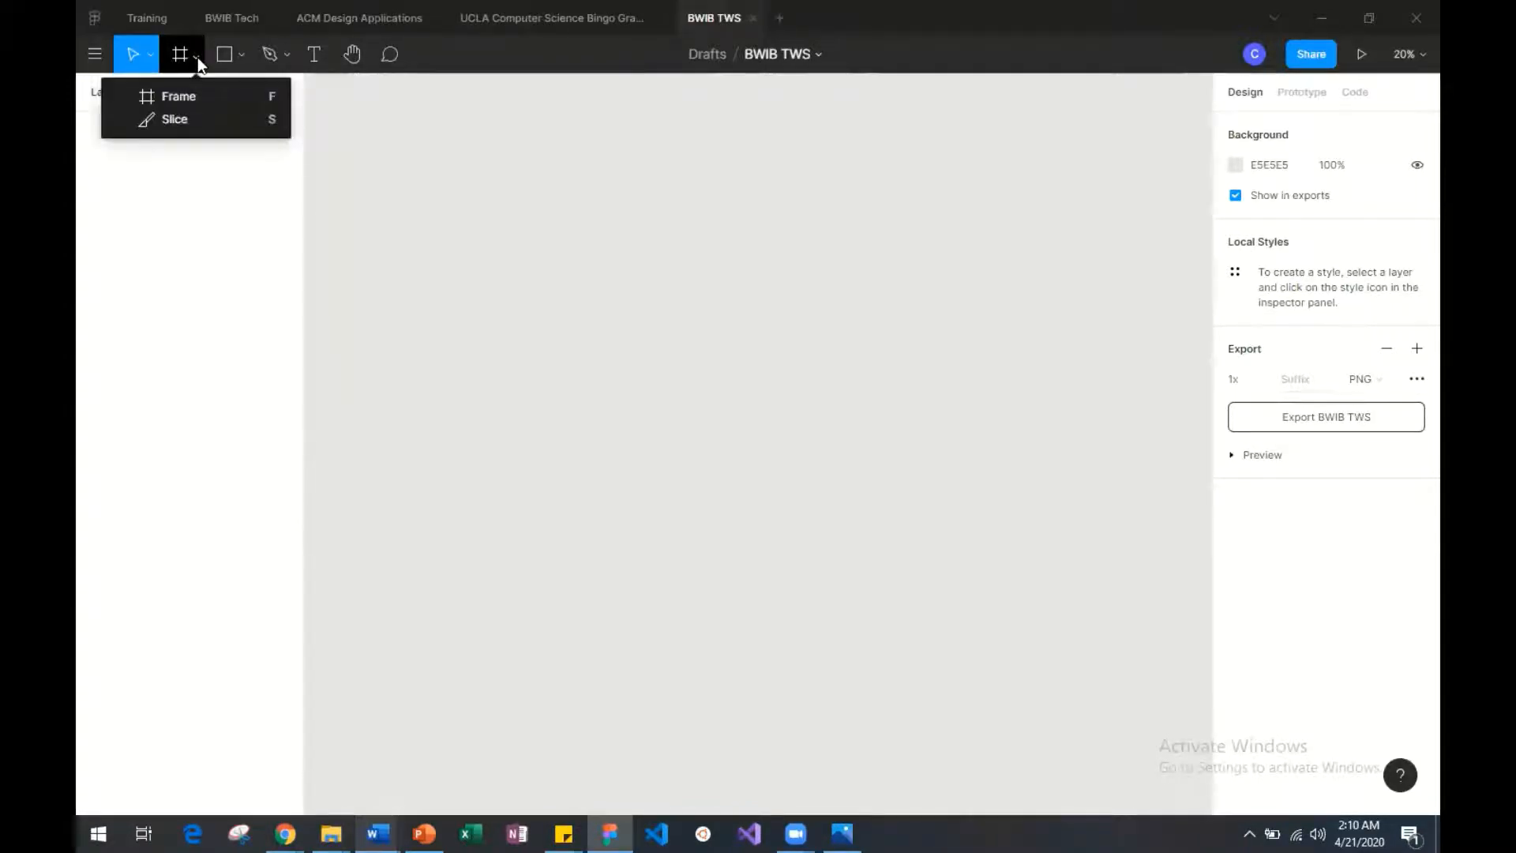
click(173, 101)
drag(540, 209, 855, 459)
right_click(850, 285)
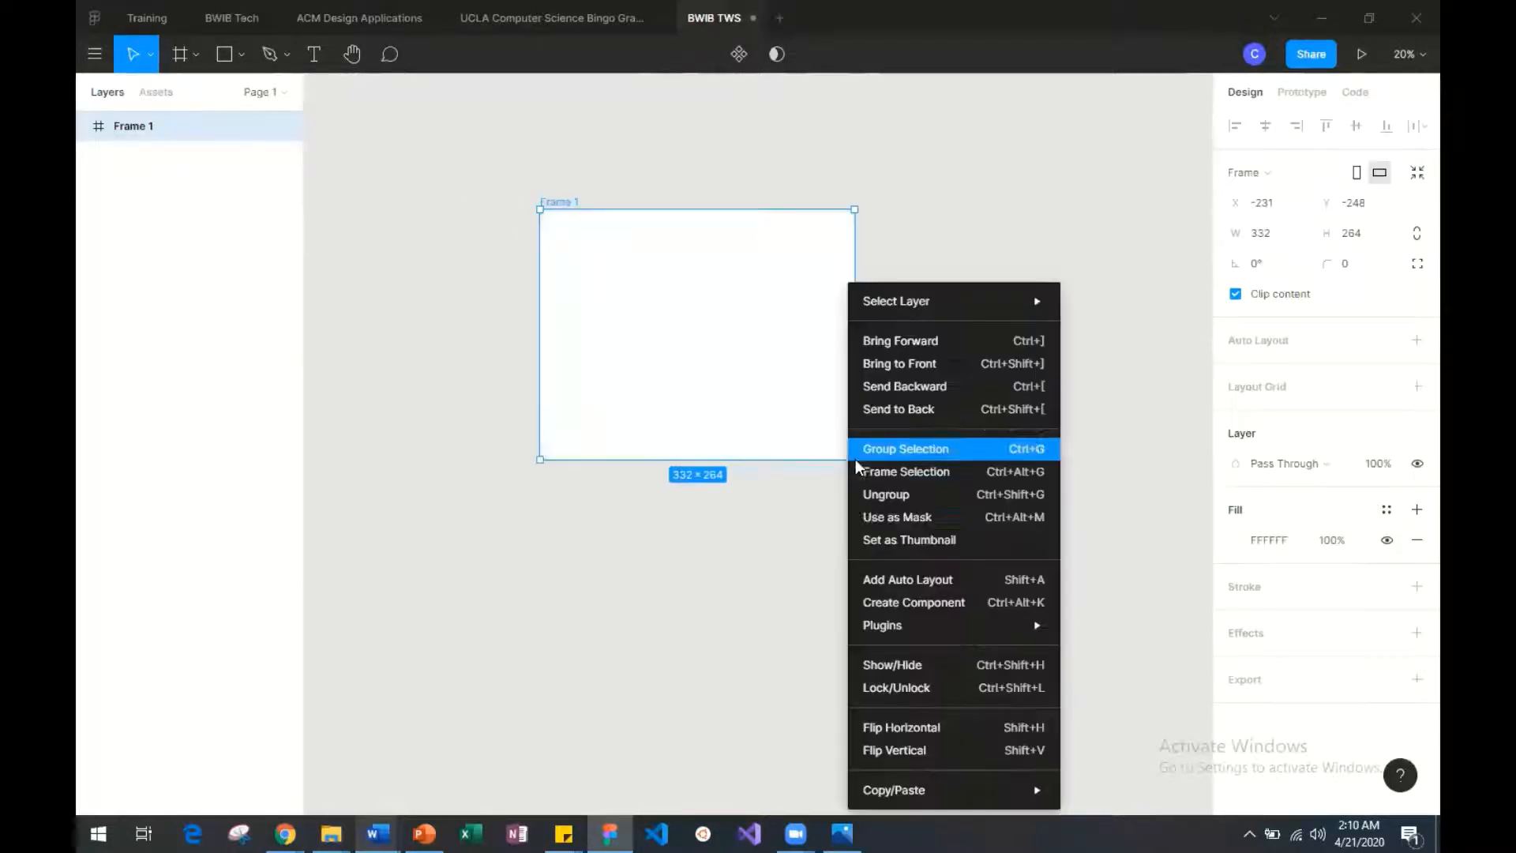
click(893, 514)
key(ctrl+z)
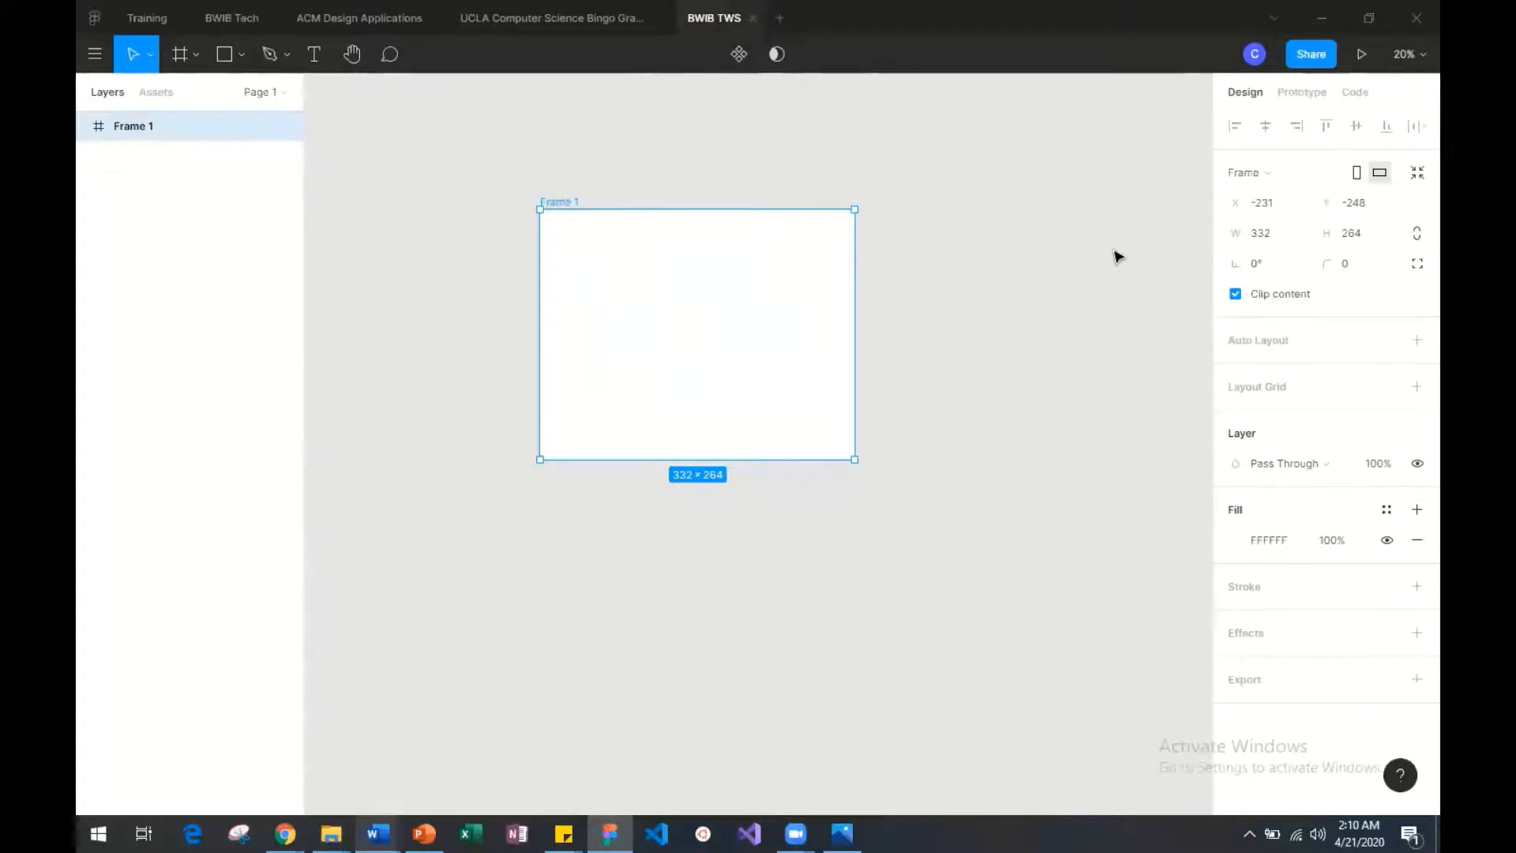
Step: Add a frame from the iPhone 8 Plus phone preset beside the drawn frame and delete it
click(189, 54)
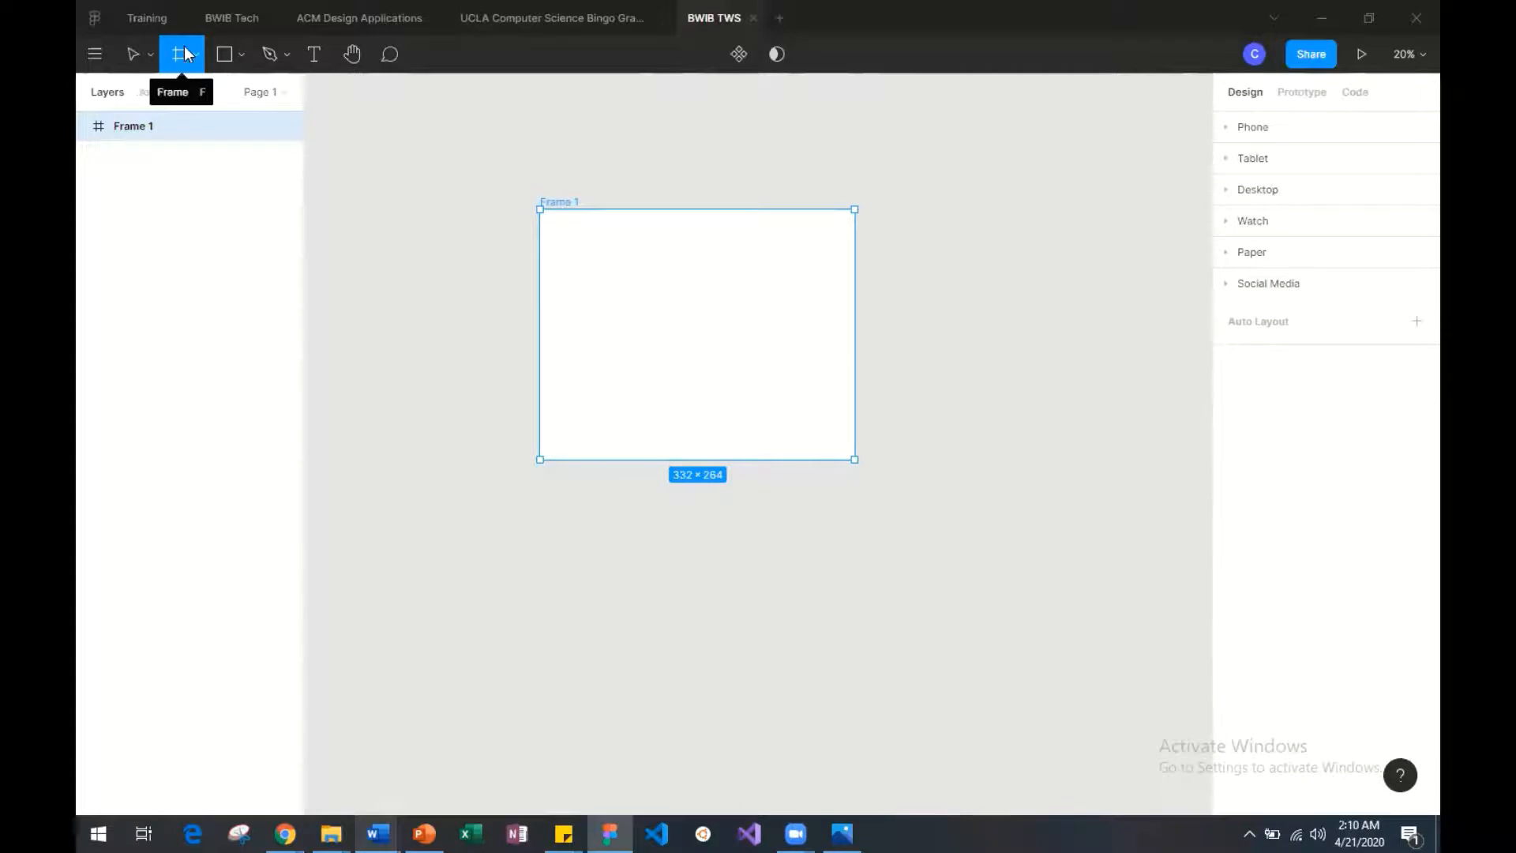
click(1305, 125)
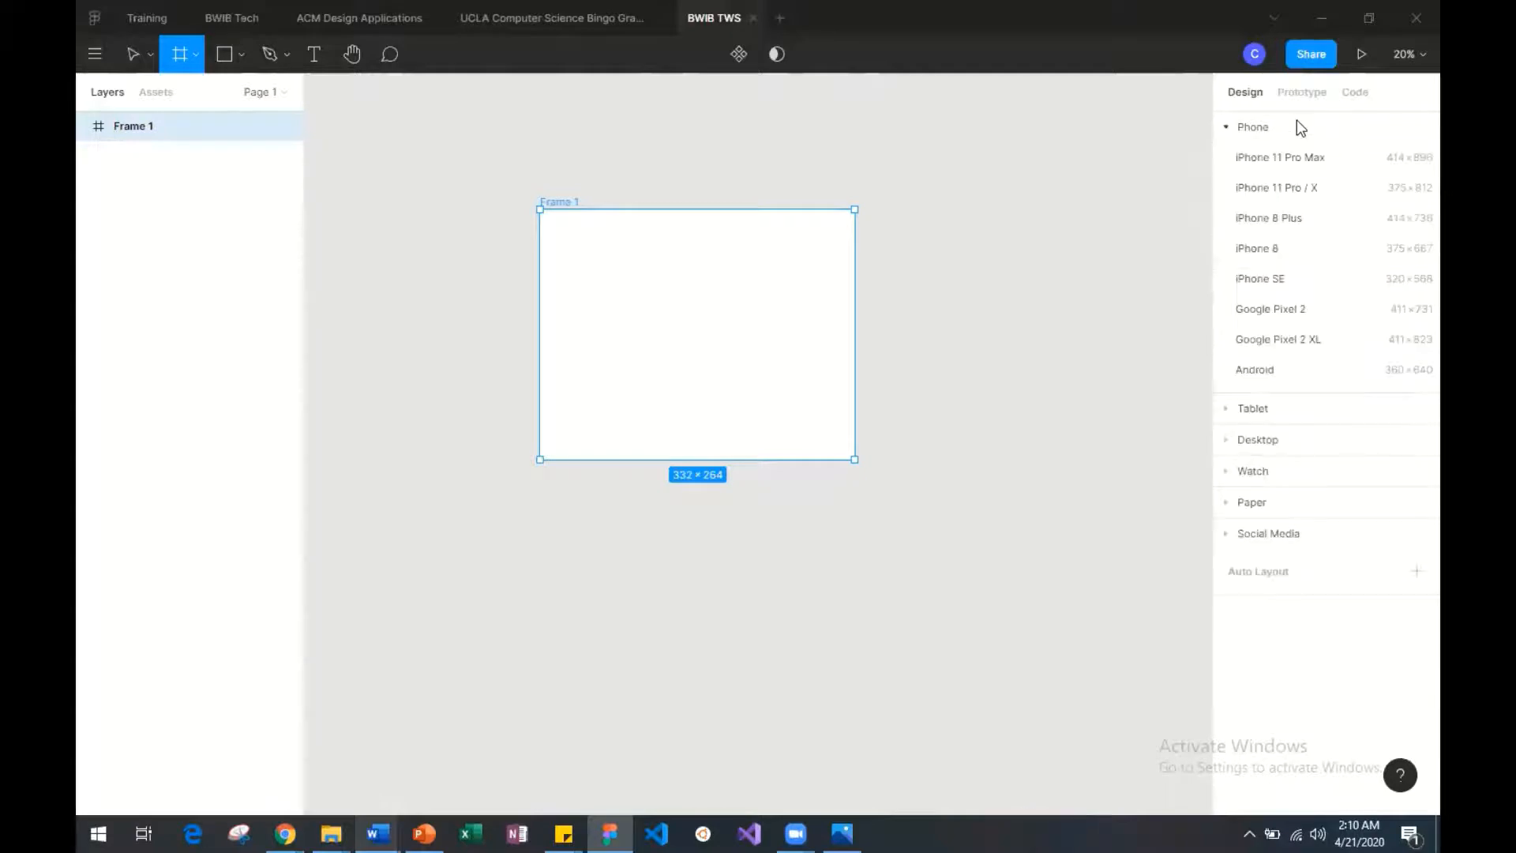
click(1297, 223)
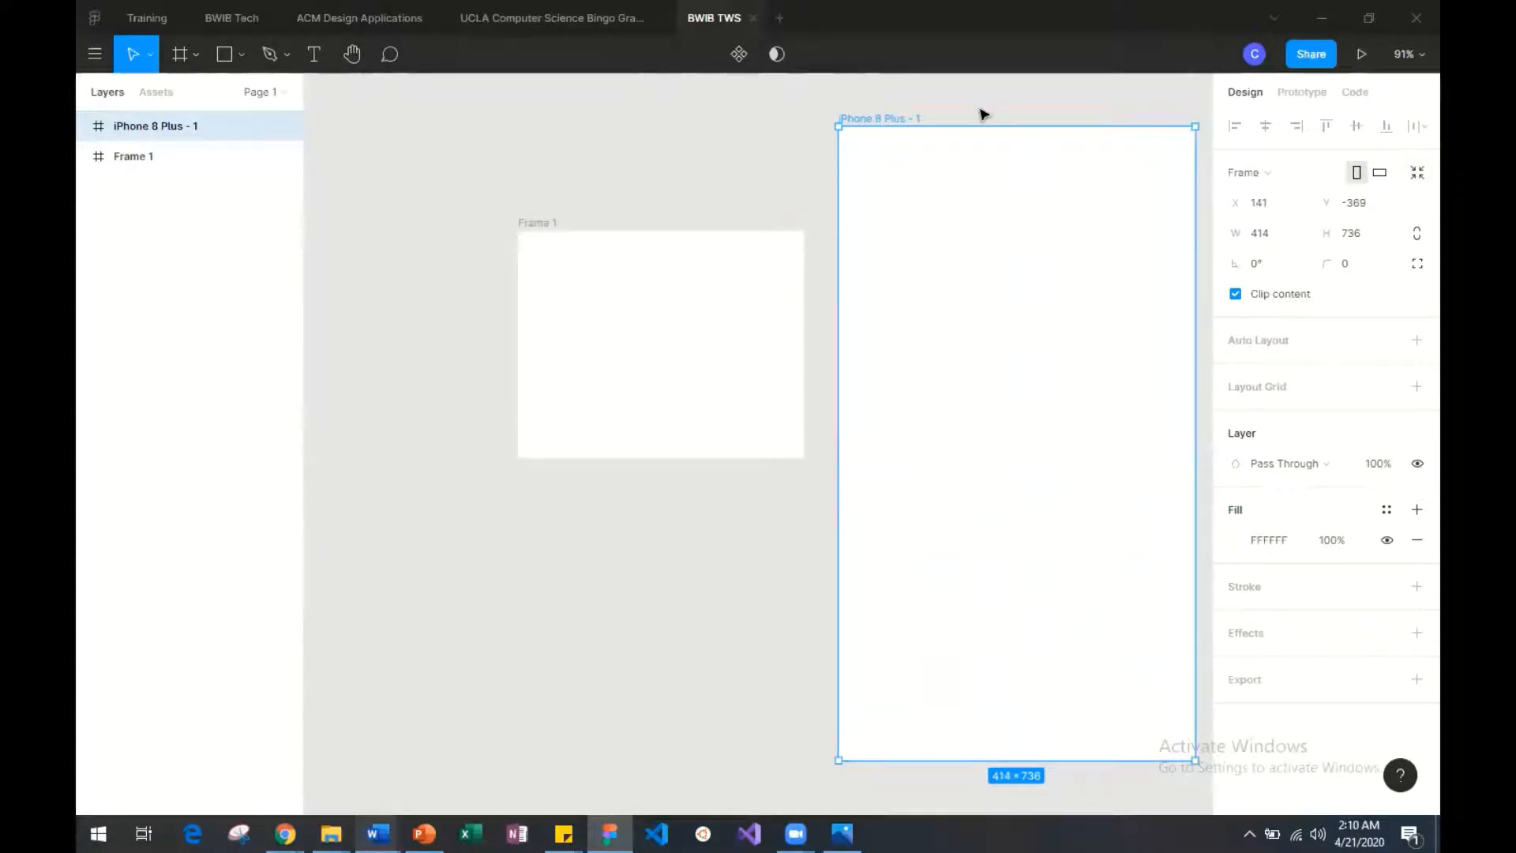
key(Delete)
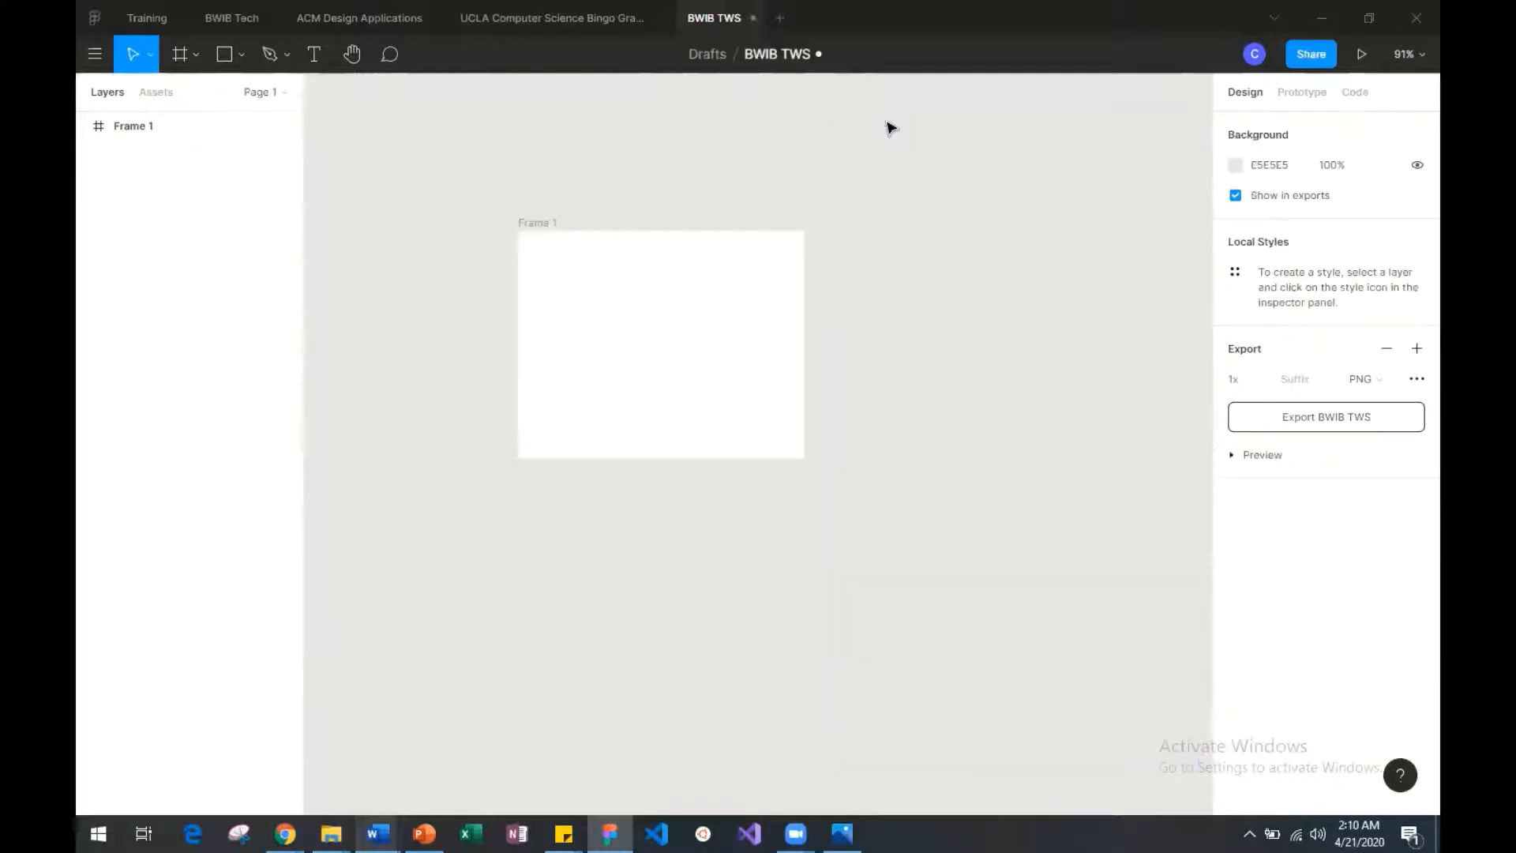
Step: Enlarge the drawn frame to about 977 × 675 and fit it in the view
click(635, 365)
drag(804, 460, 1076, 802)
scroll(952, 636, left, 2)
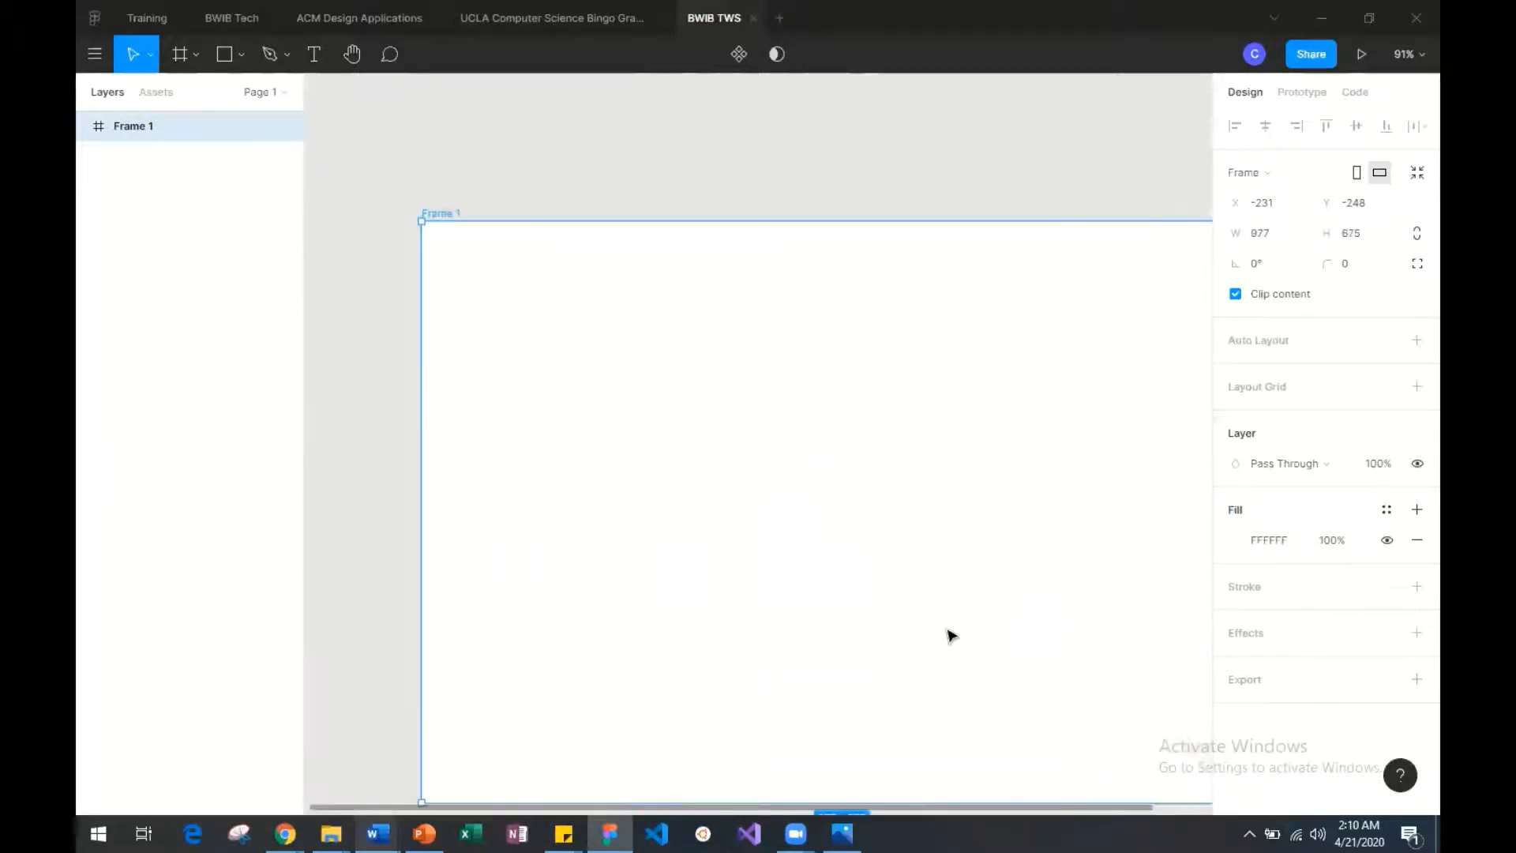
key(shift+1)
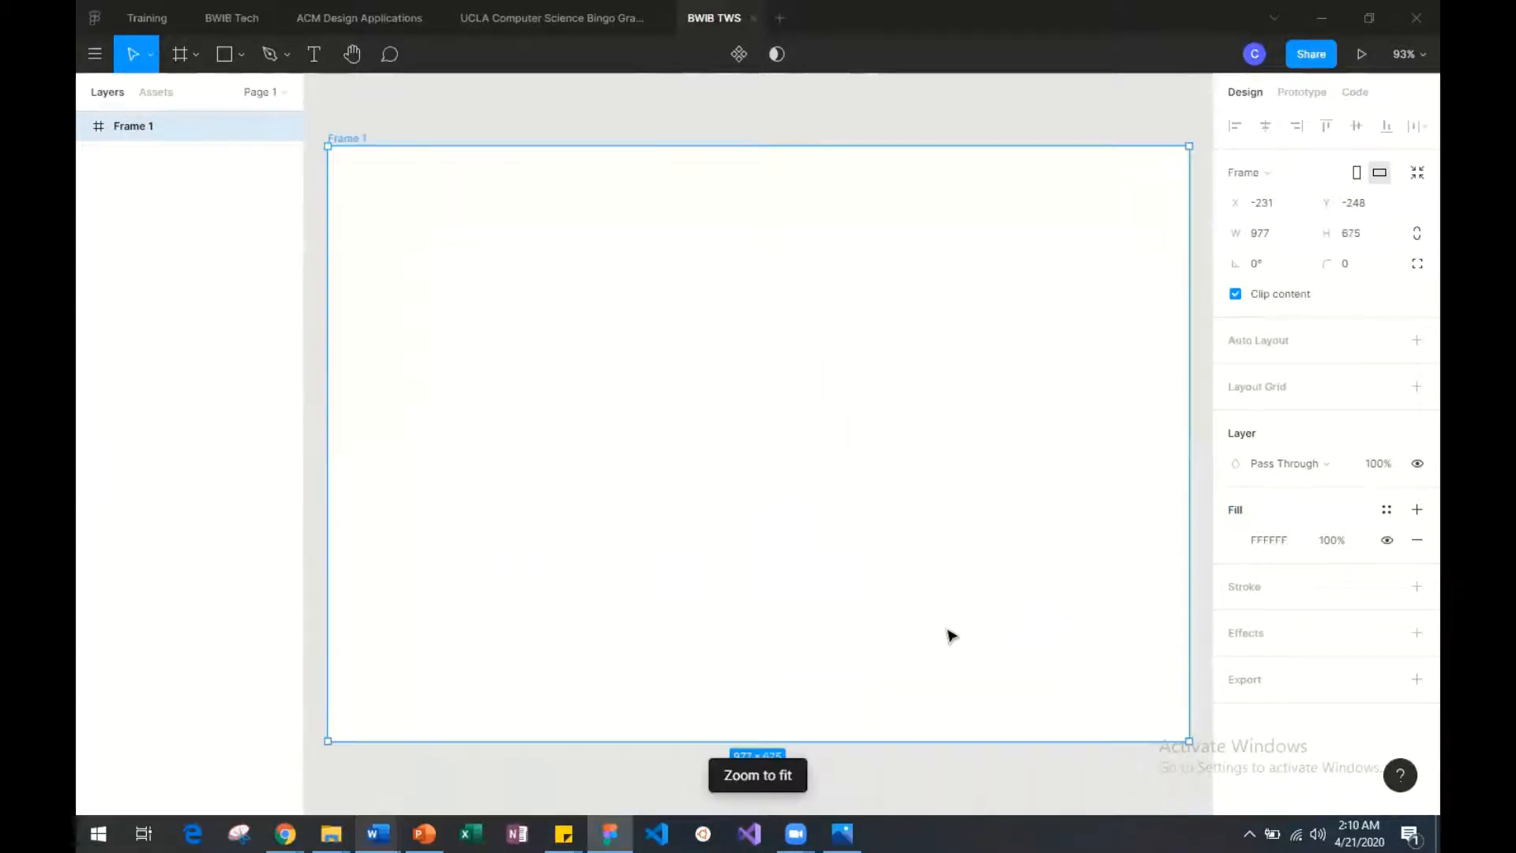
Step: Look through the options of the frame, shape, pen and text tools, including Slice, Arrow and Pencil
click(194, 55)
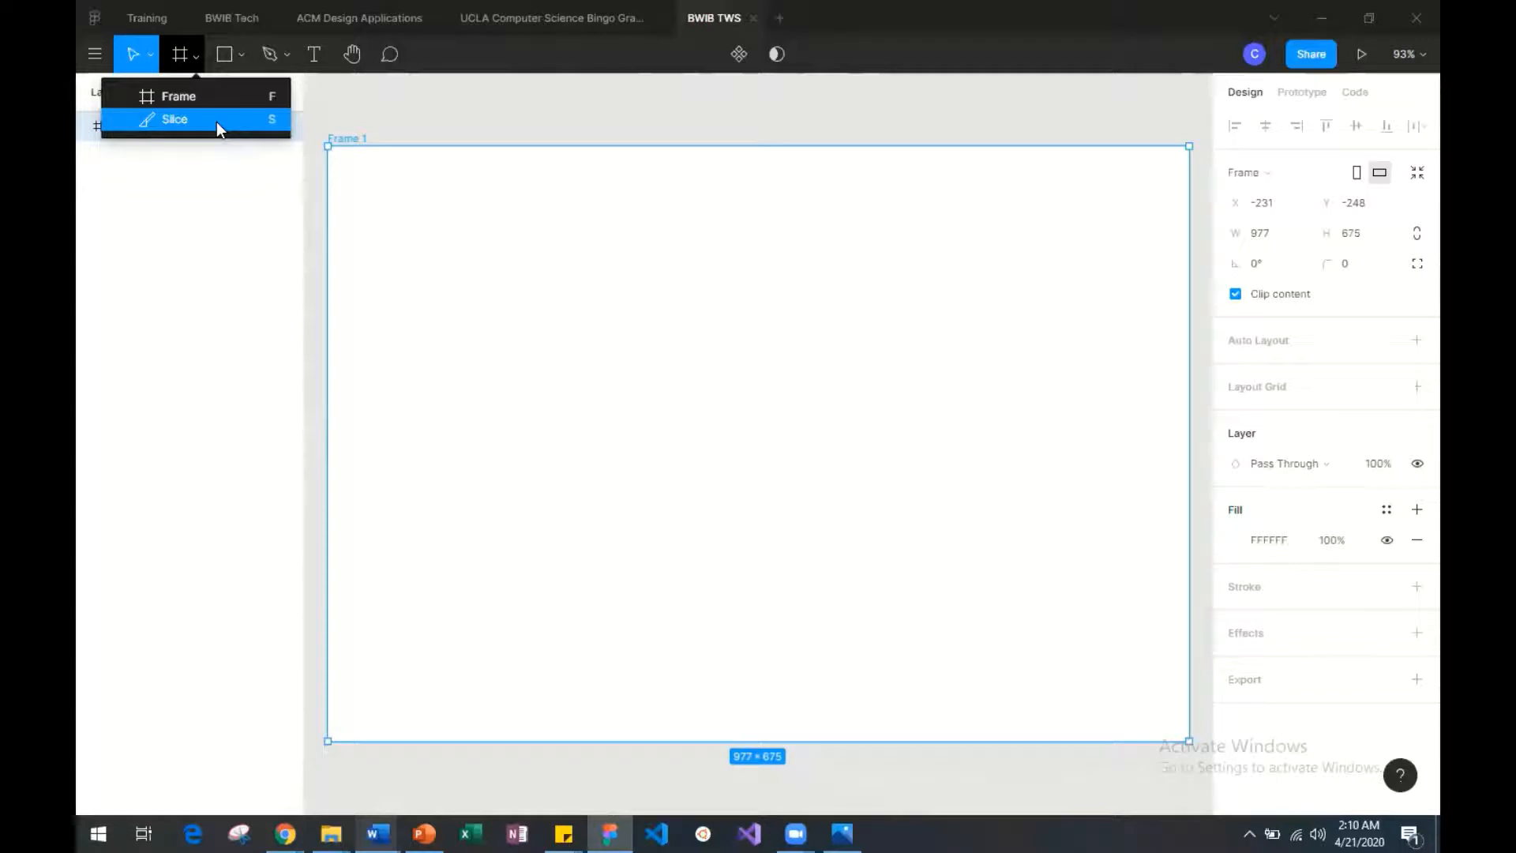
click(245, 54)
click(244, 53)
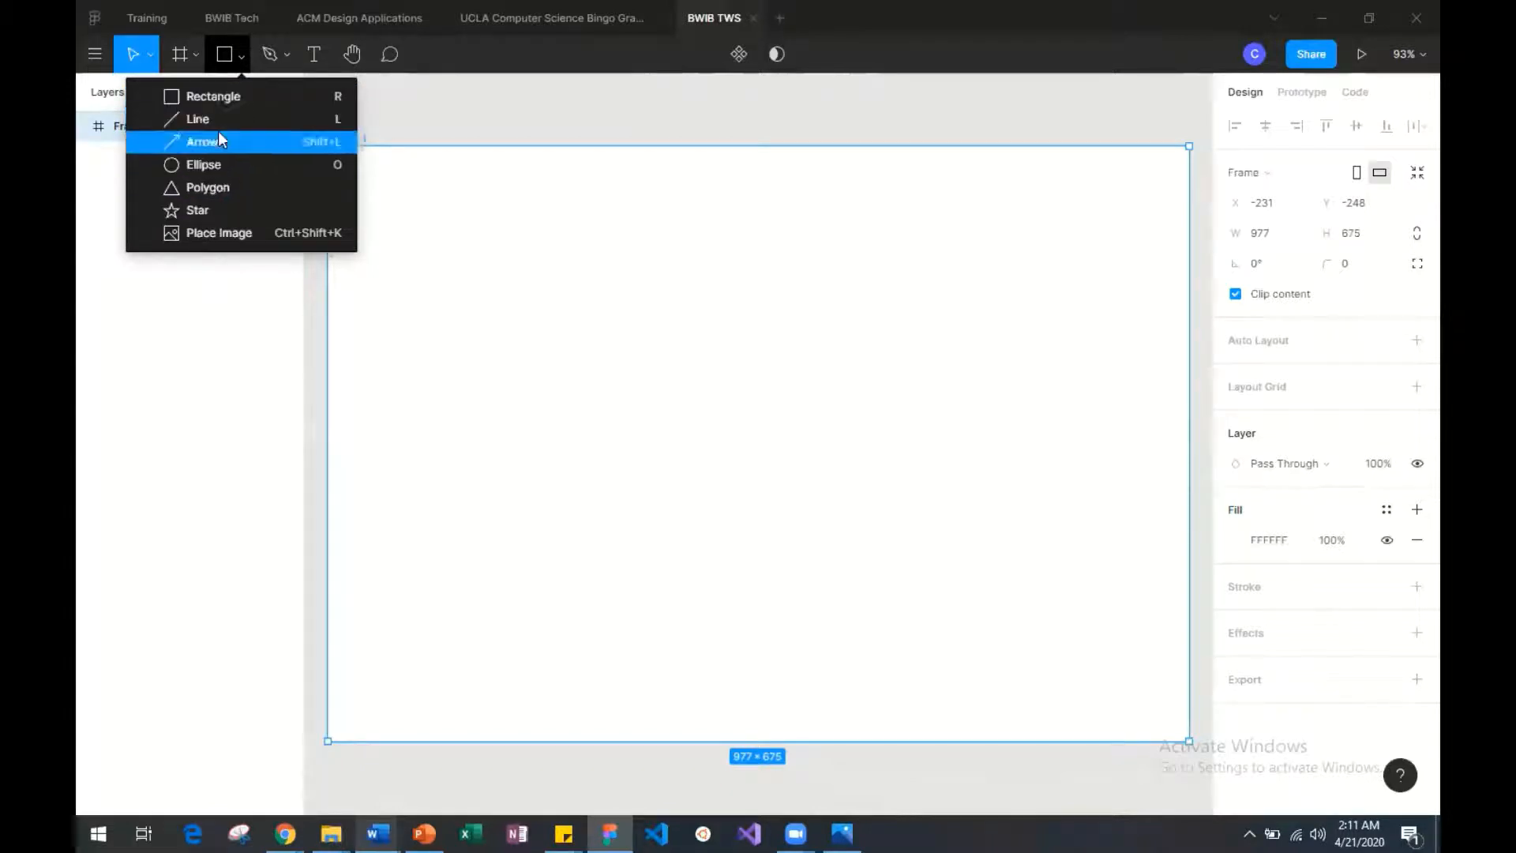
click(286, 54)
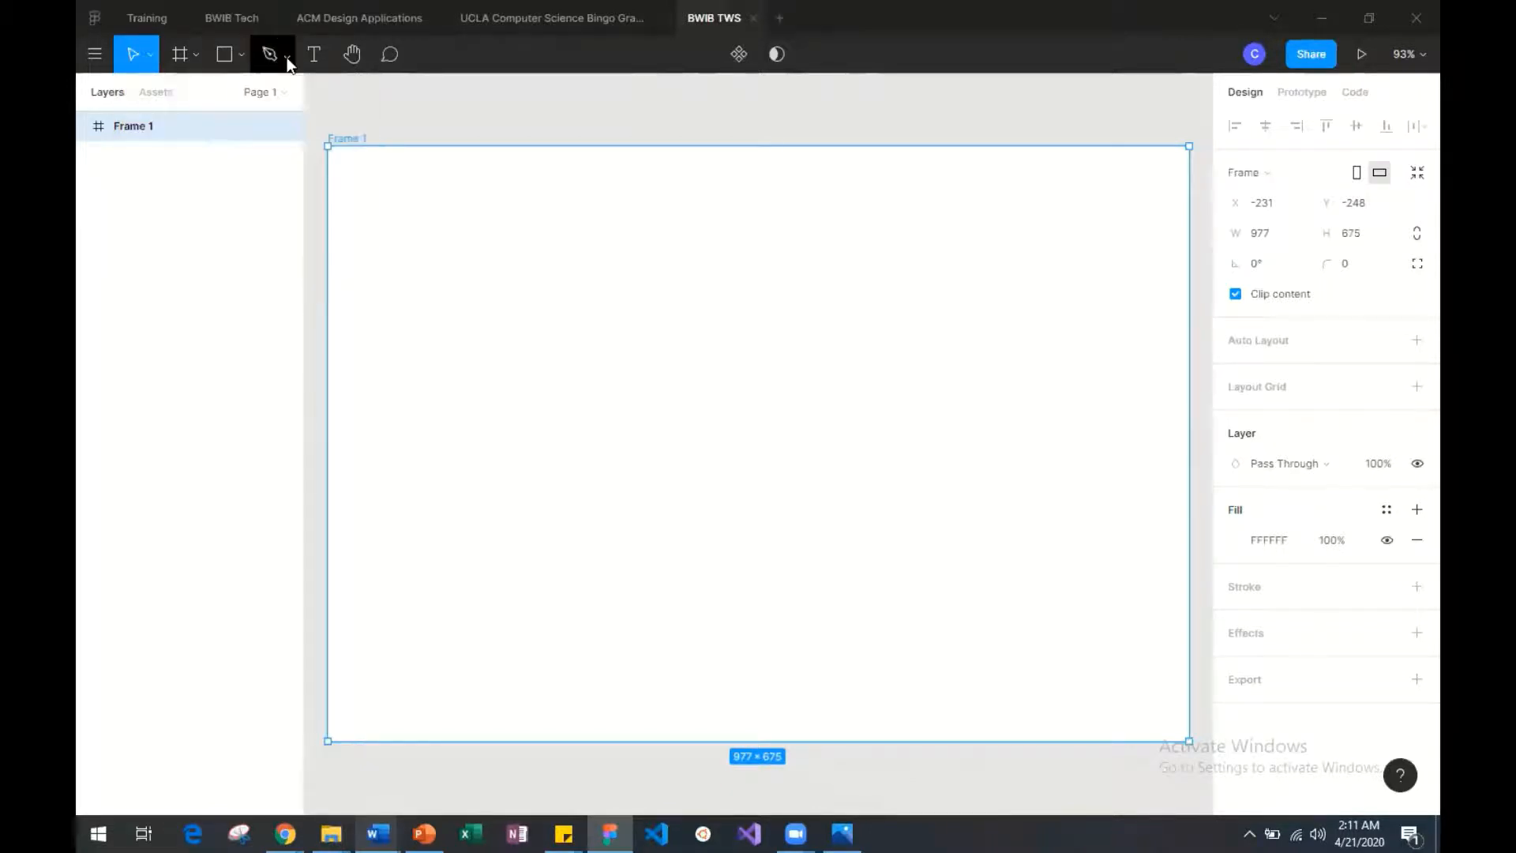
click(287, 54)
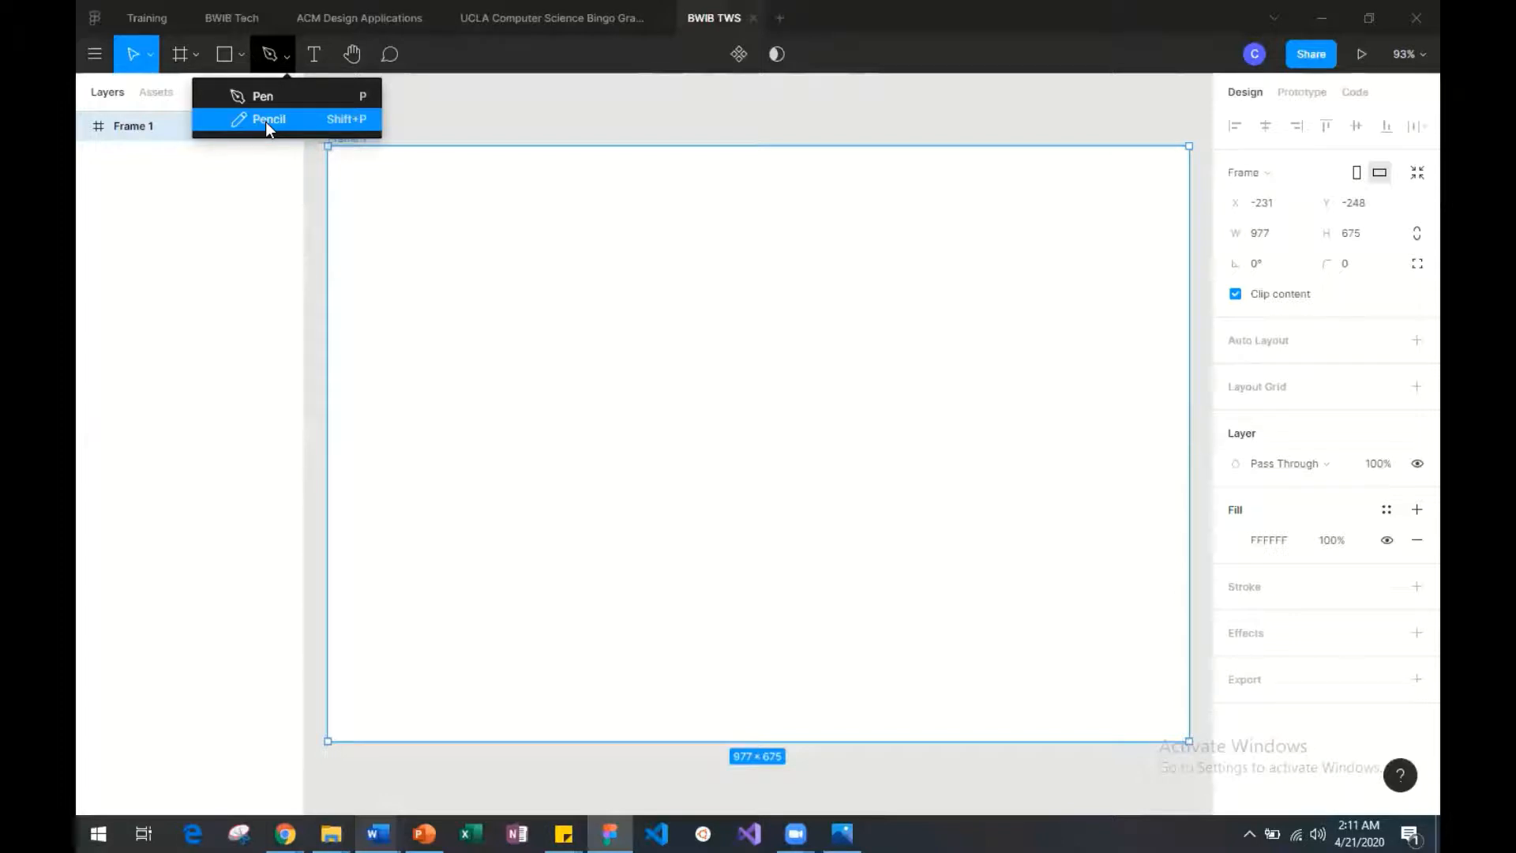
click(320, 56)
Step: Try the Hand tool by moving the canvas around the frame in several directions
click(352, 55)
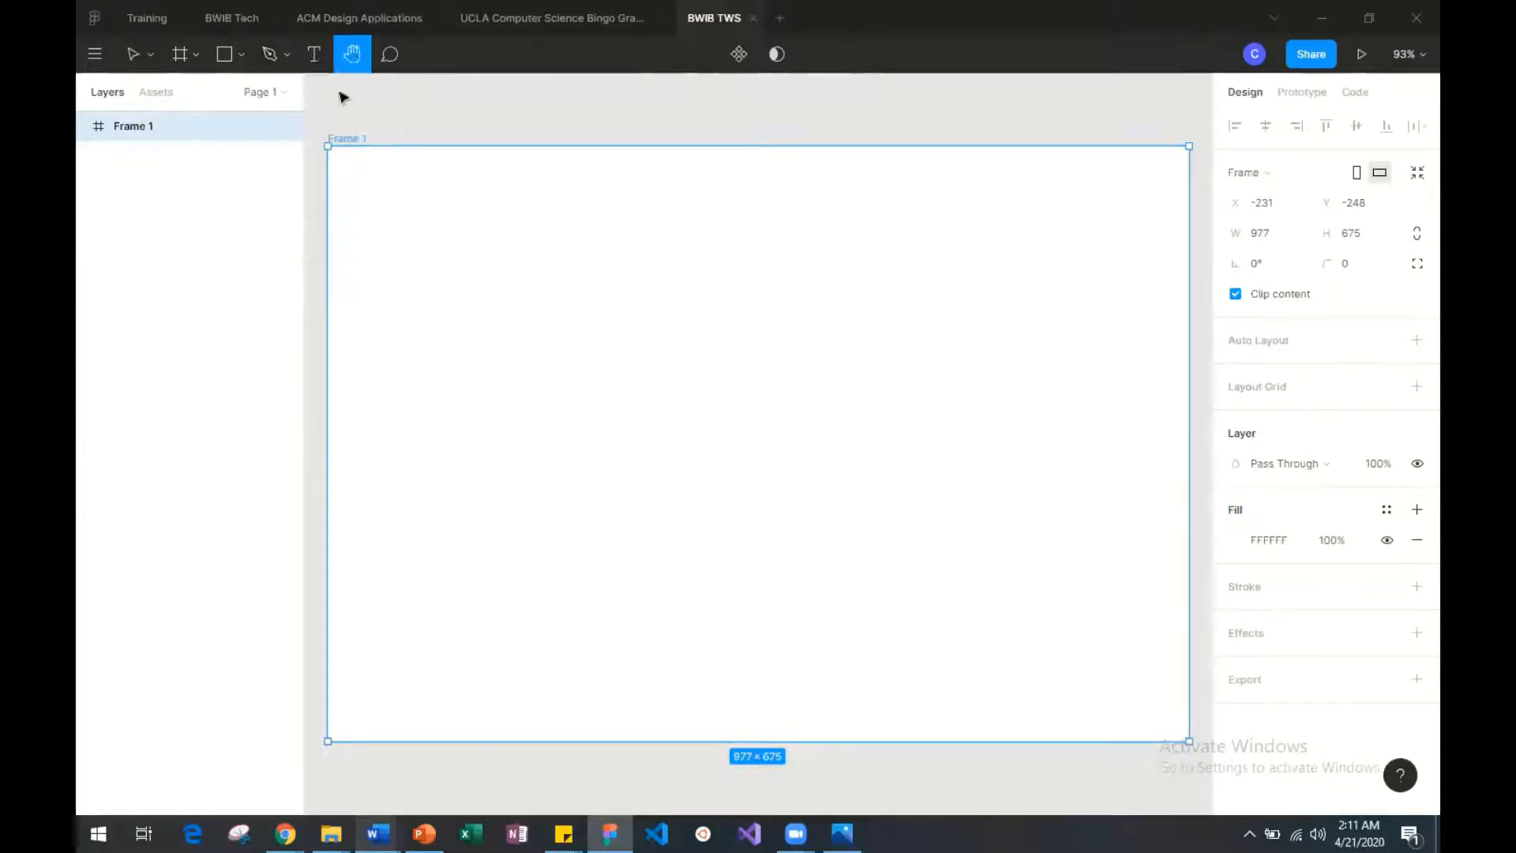
drag(414, 166, 649, 195)
drag(427, 193, 670, 253)
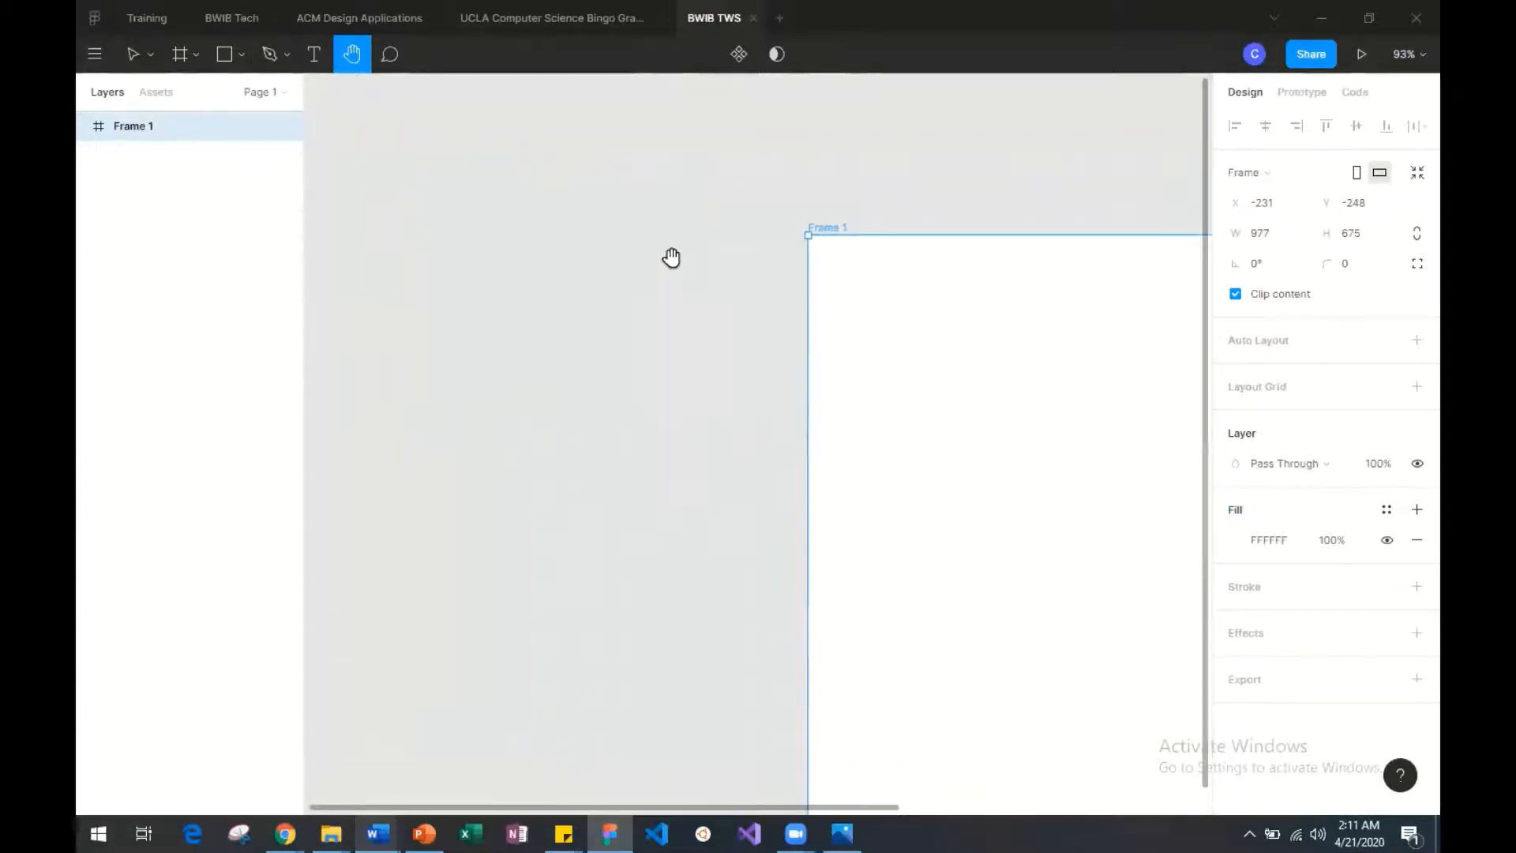
drag(798, 350, 697, 467)
scroll(698, 305, right, 8)
scroll(698, 305, up, 2)
scroll(698, 304, left, 5)
scroll(698, 305, down, 8)
scroll(698, 305, right, 1)
right_click(698, 467)
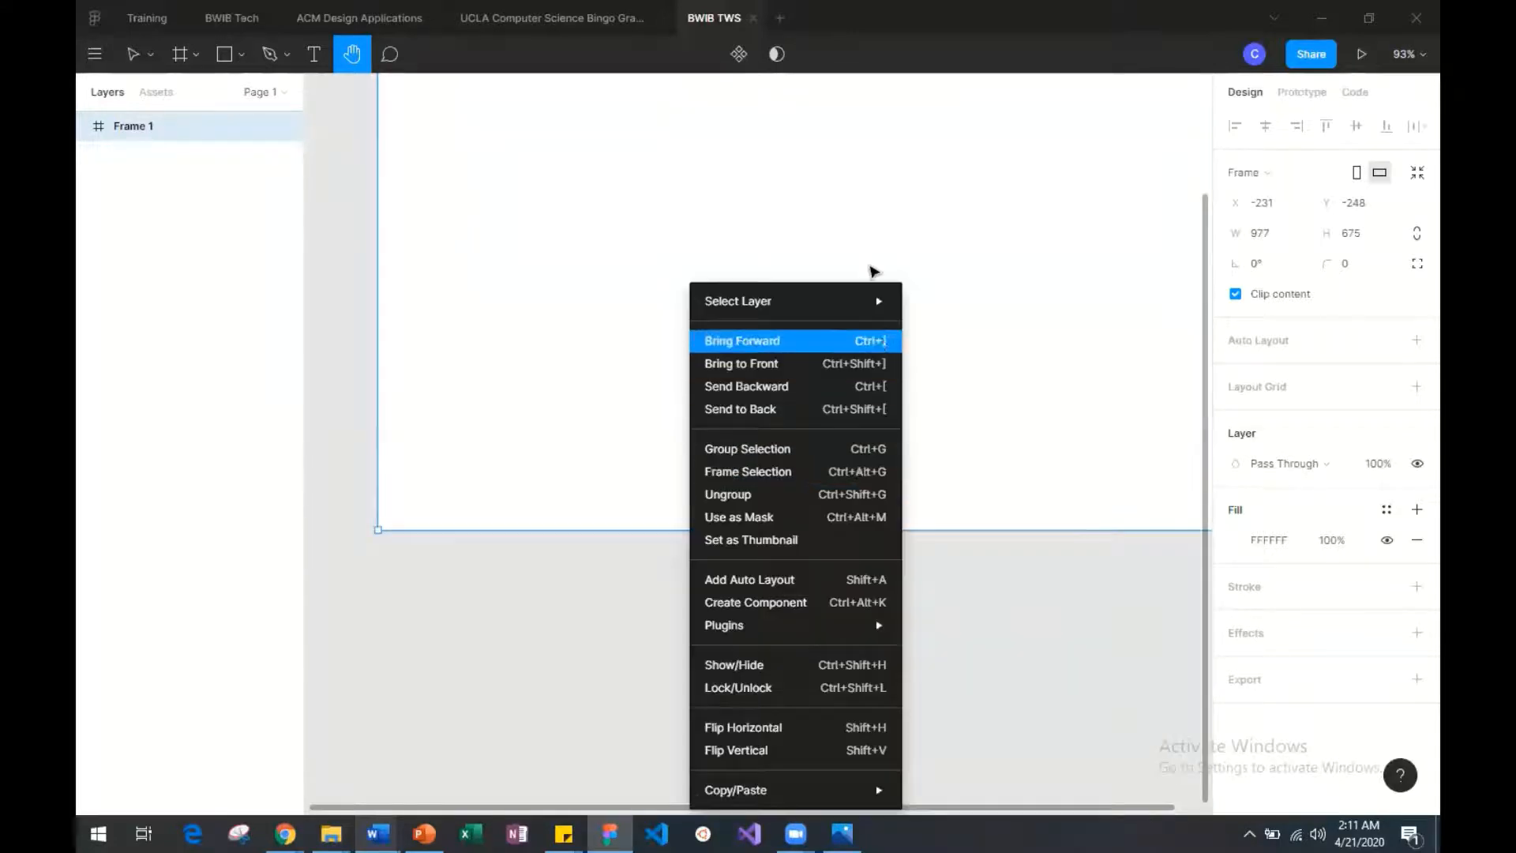
click(837, 207)
drag(871, 184, 842, 396)
Step: Start a comment near the frame's upper-left corner, cancel it and return to the Move tool
click(390, 54)
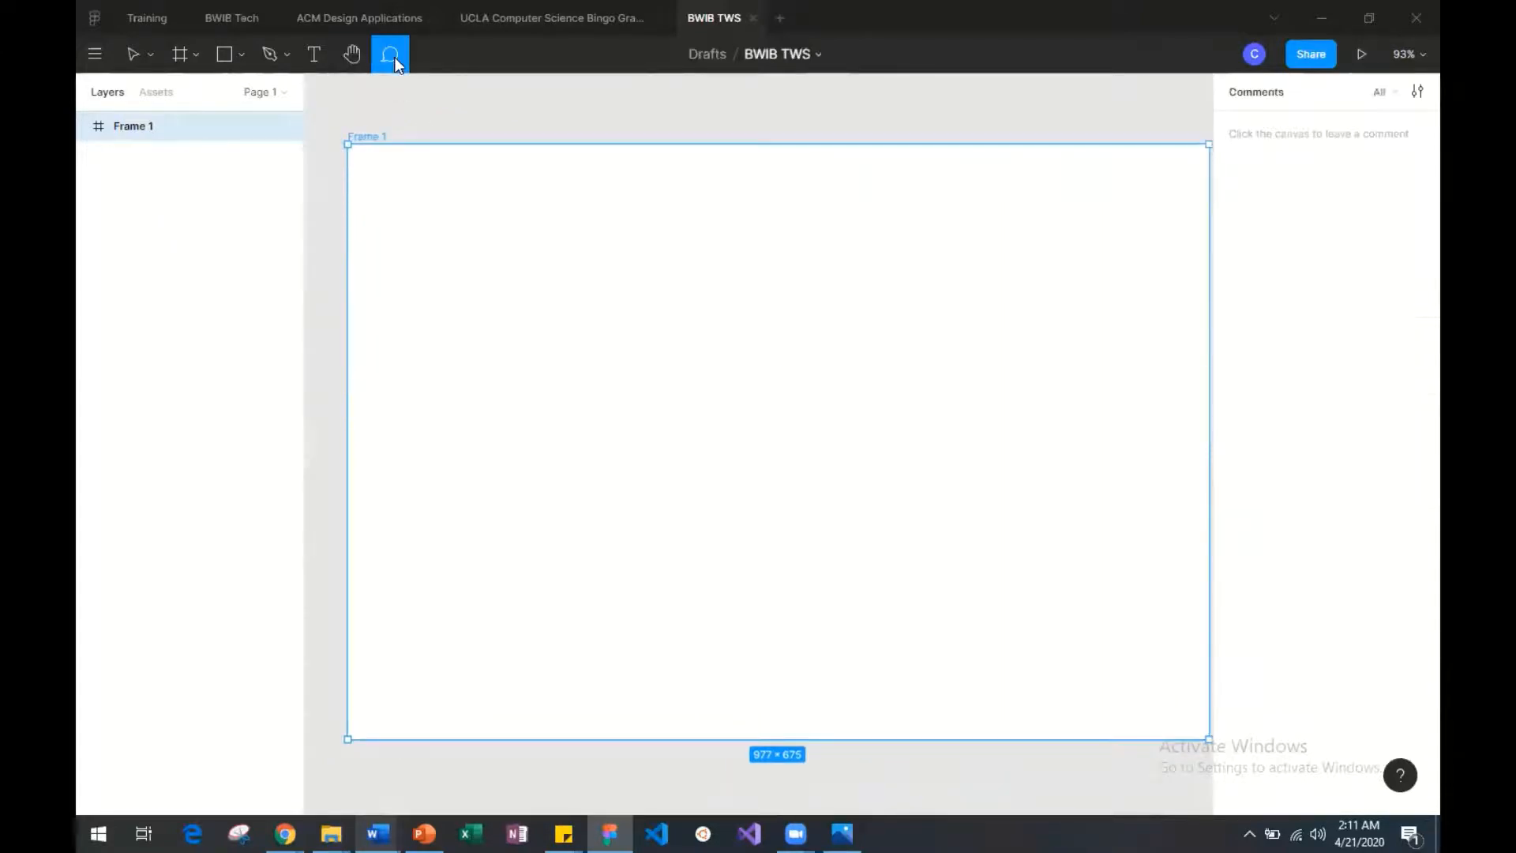
click(437, 170)
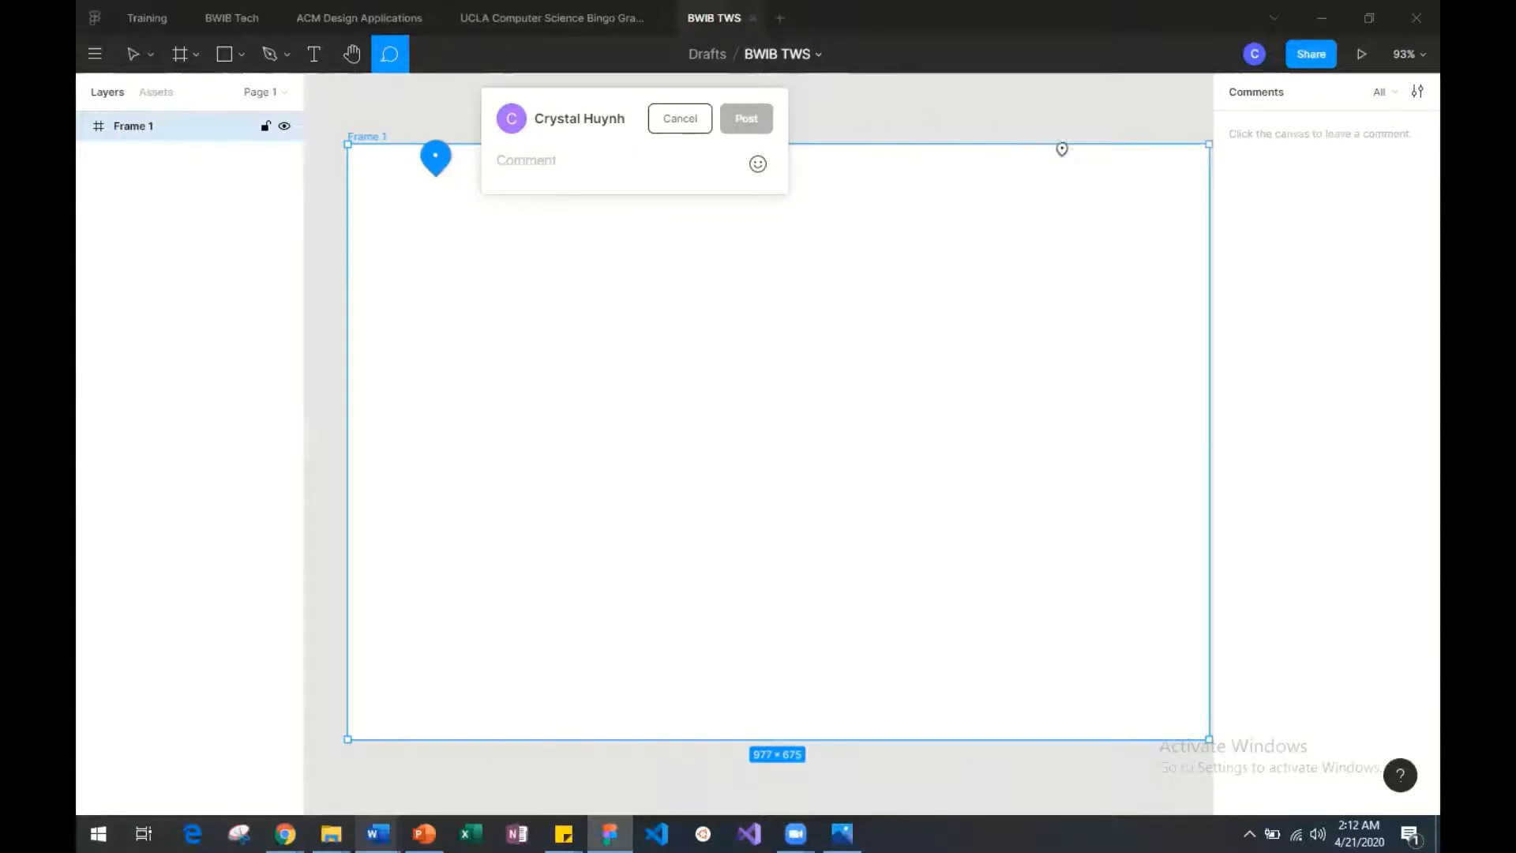
key(Escape)
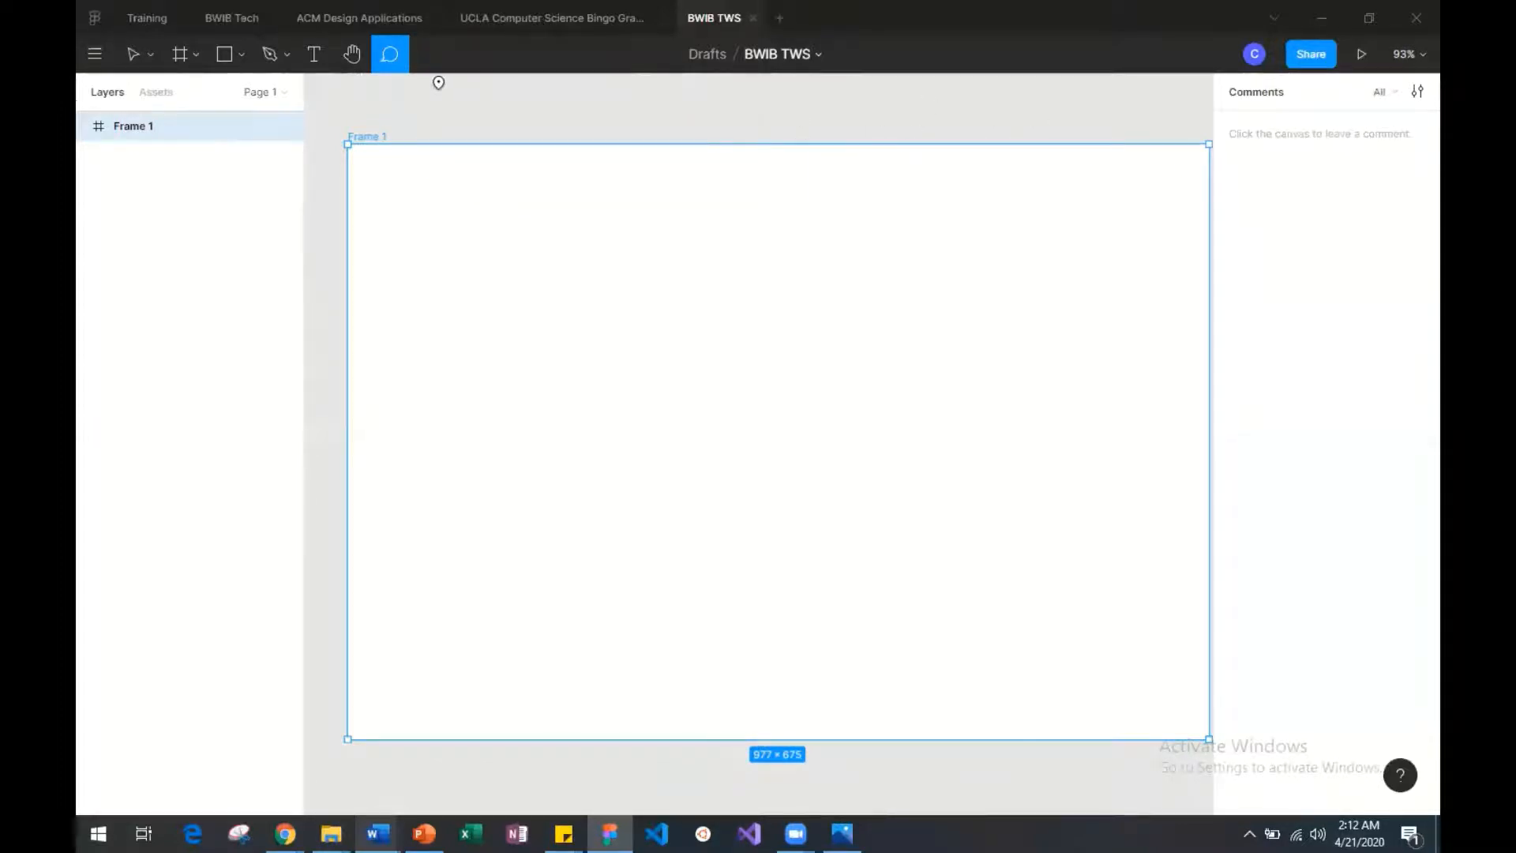
click(180, 54)
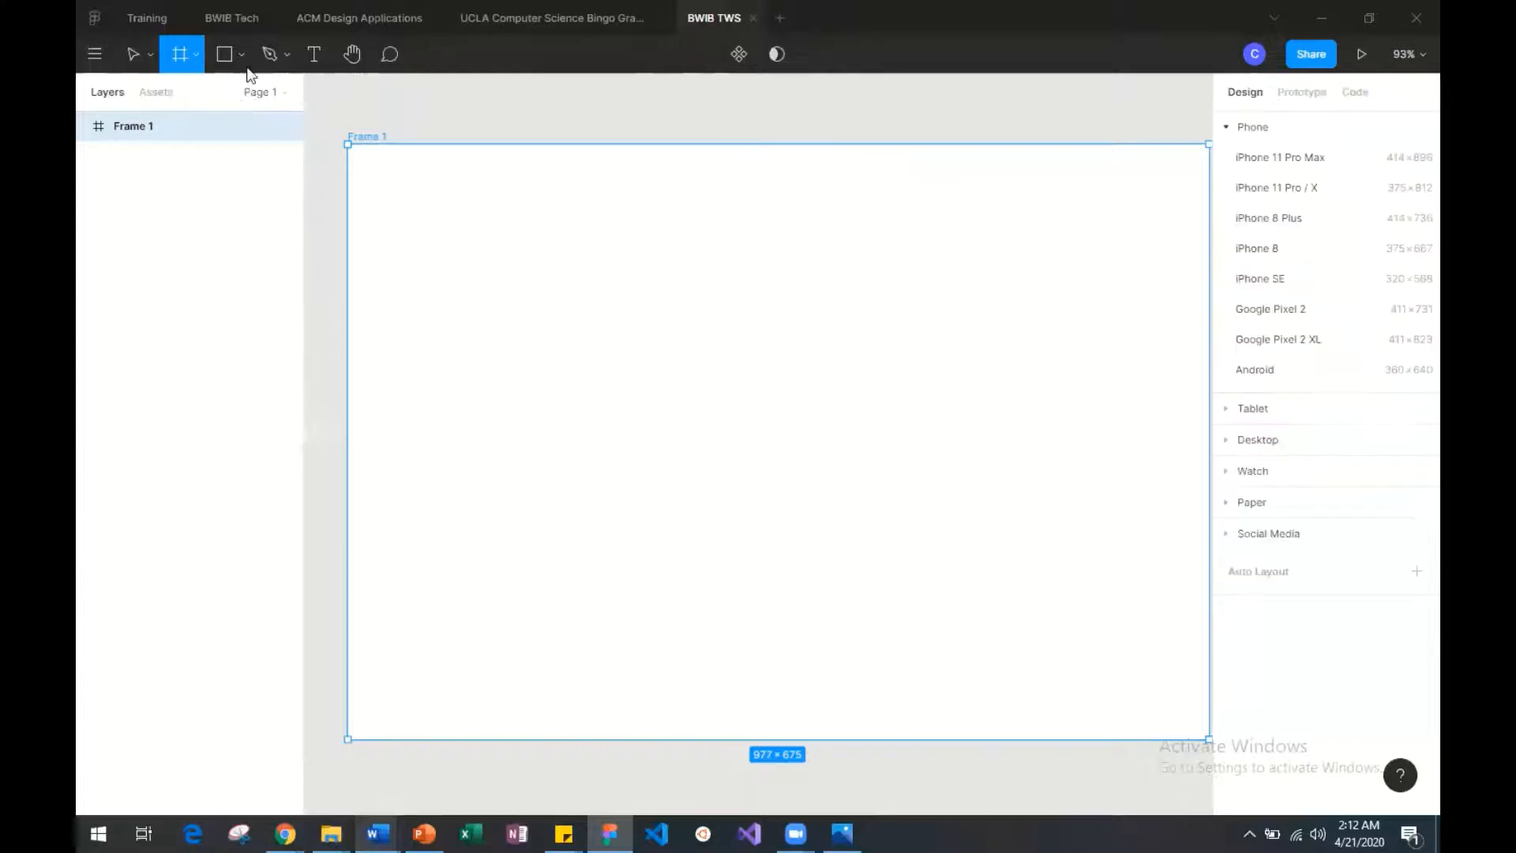
click(130, 53)
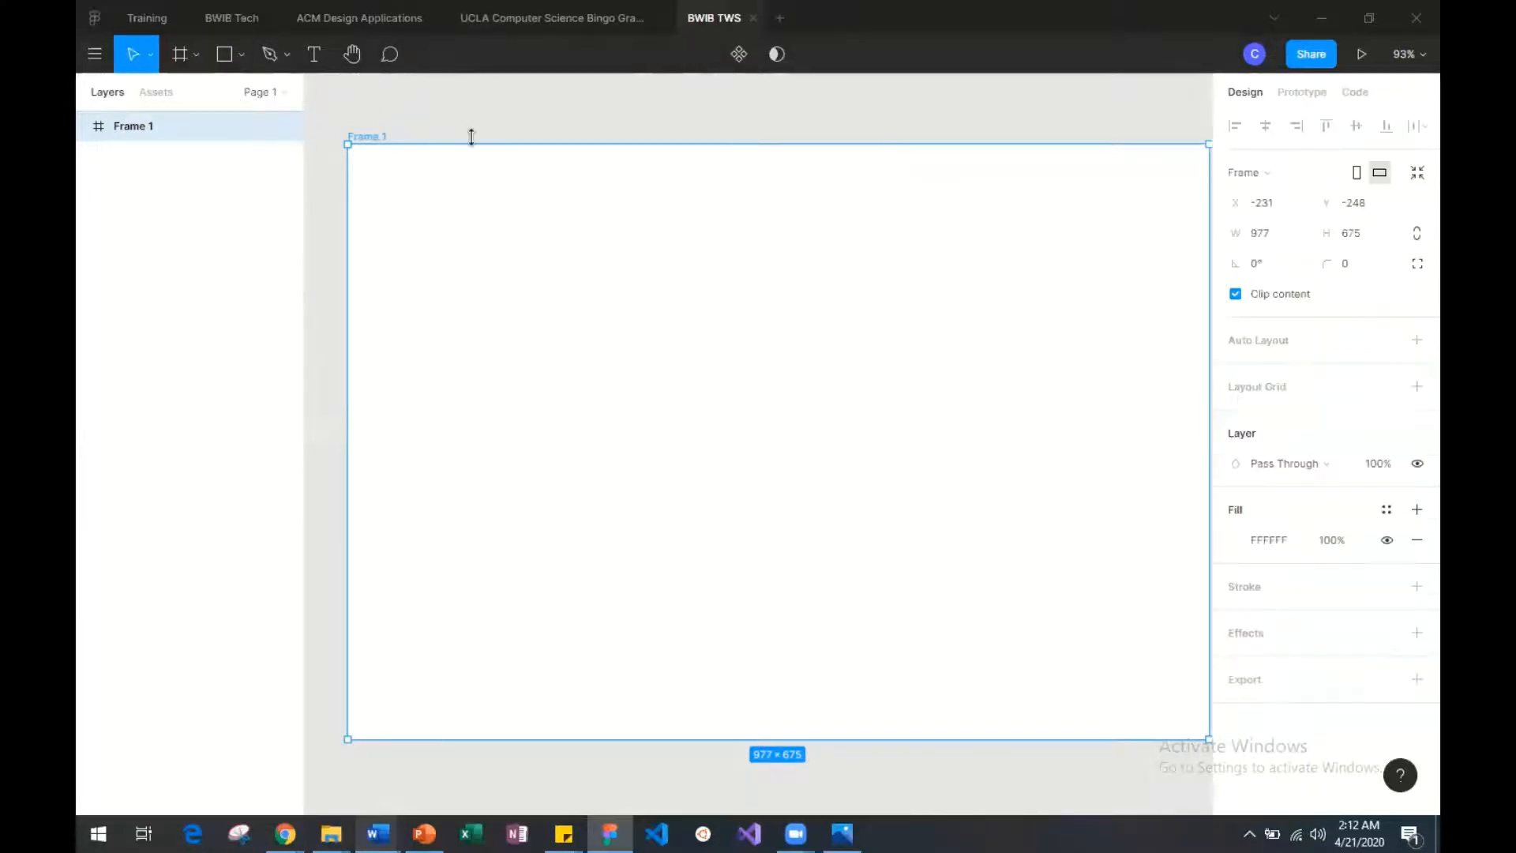
Step: Rename the frame as BWIB
double_click(379, 141)
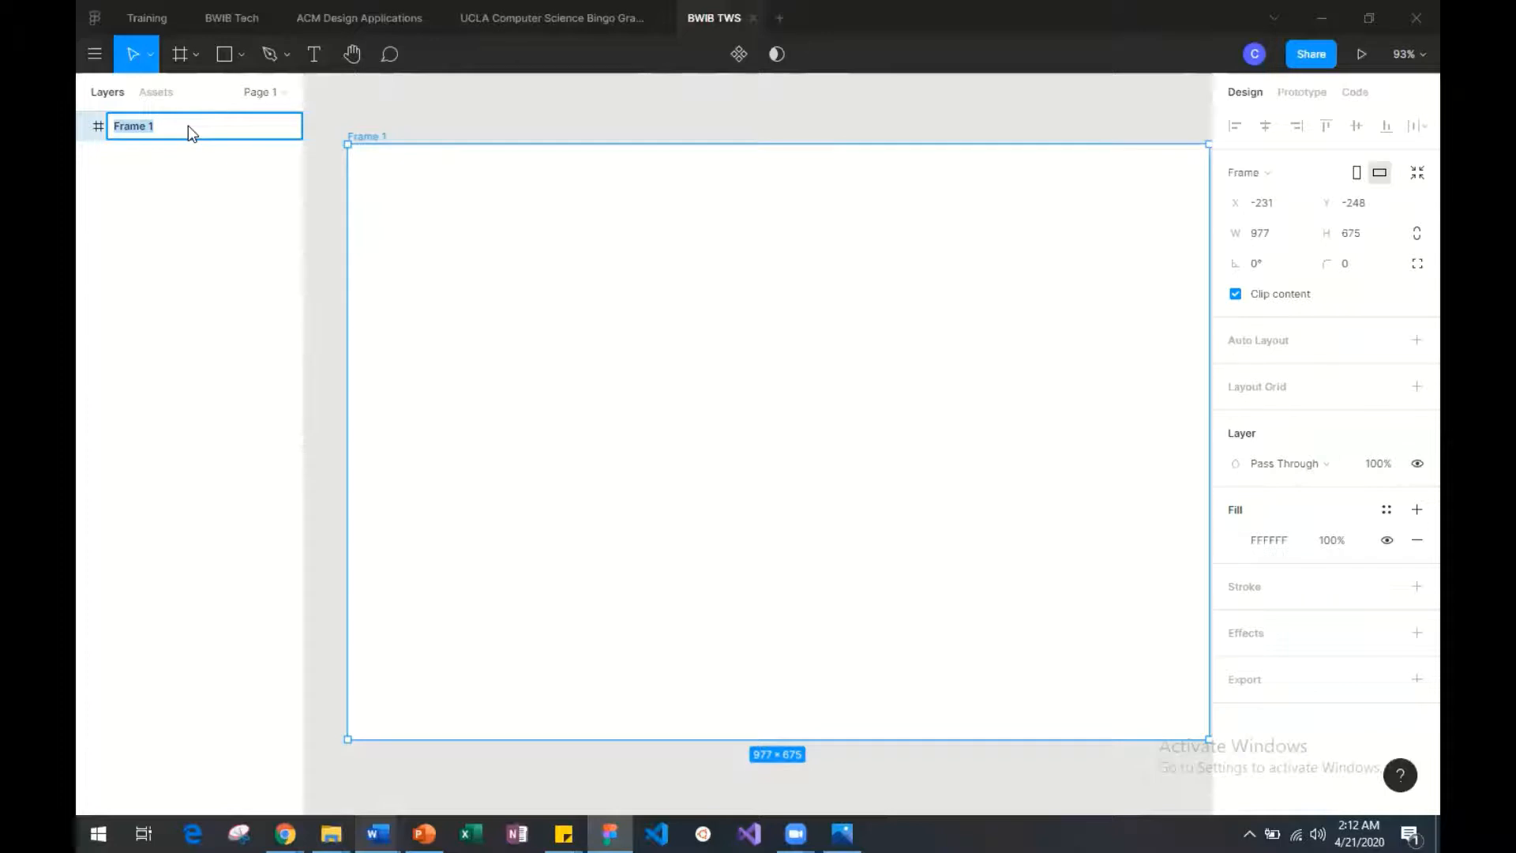
text(BWIB)
click(340, 119)
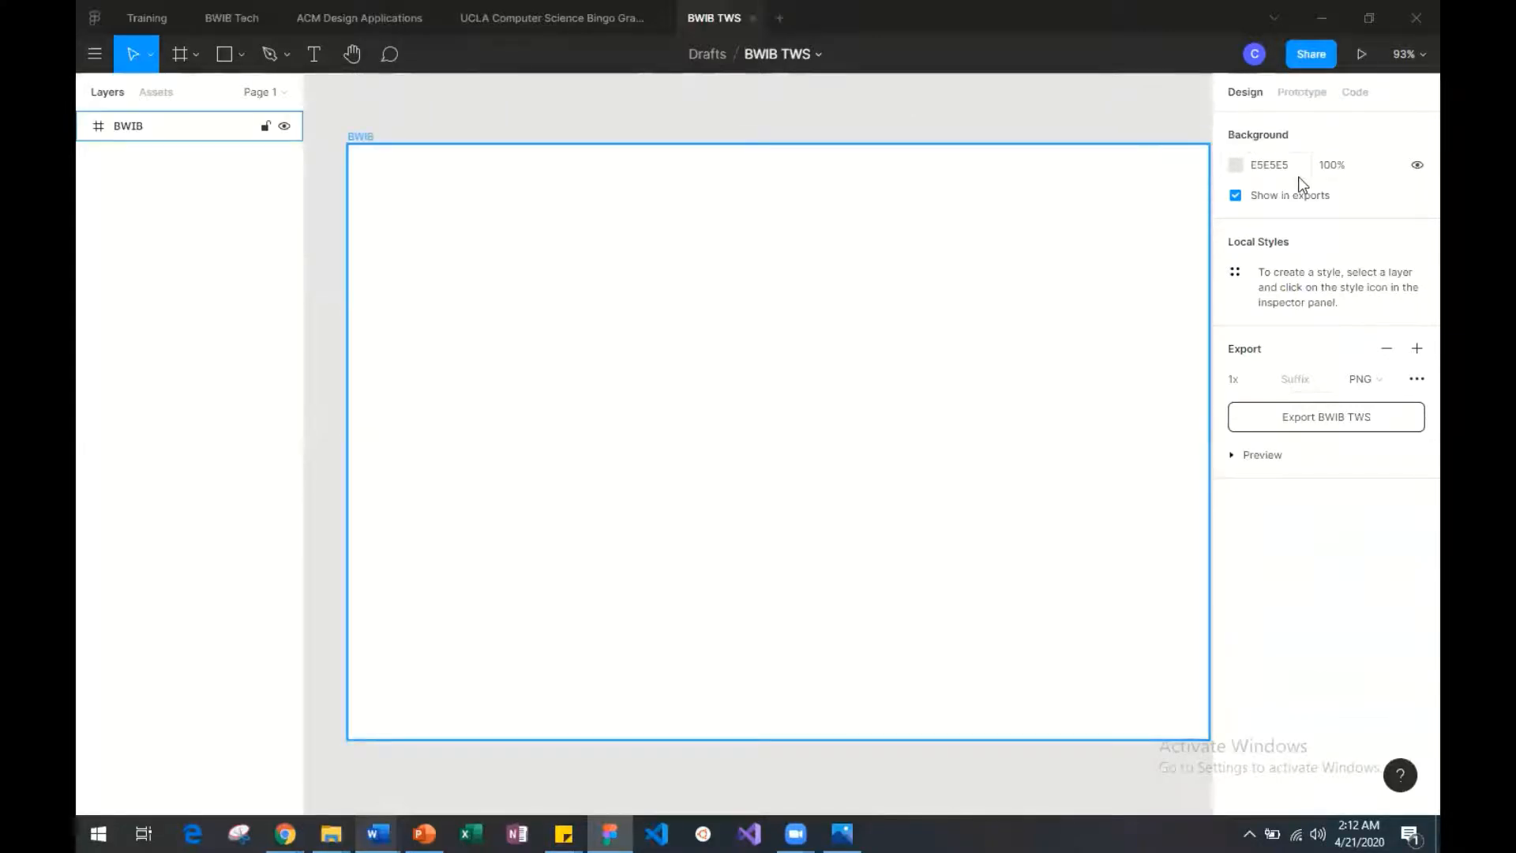
Step: Select the BWIB frame and narrow it slightly from its right edge to a width of about 974
click(1010, 187)
scroll(958, 212, right, 1)
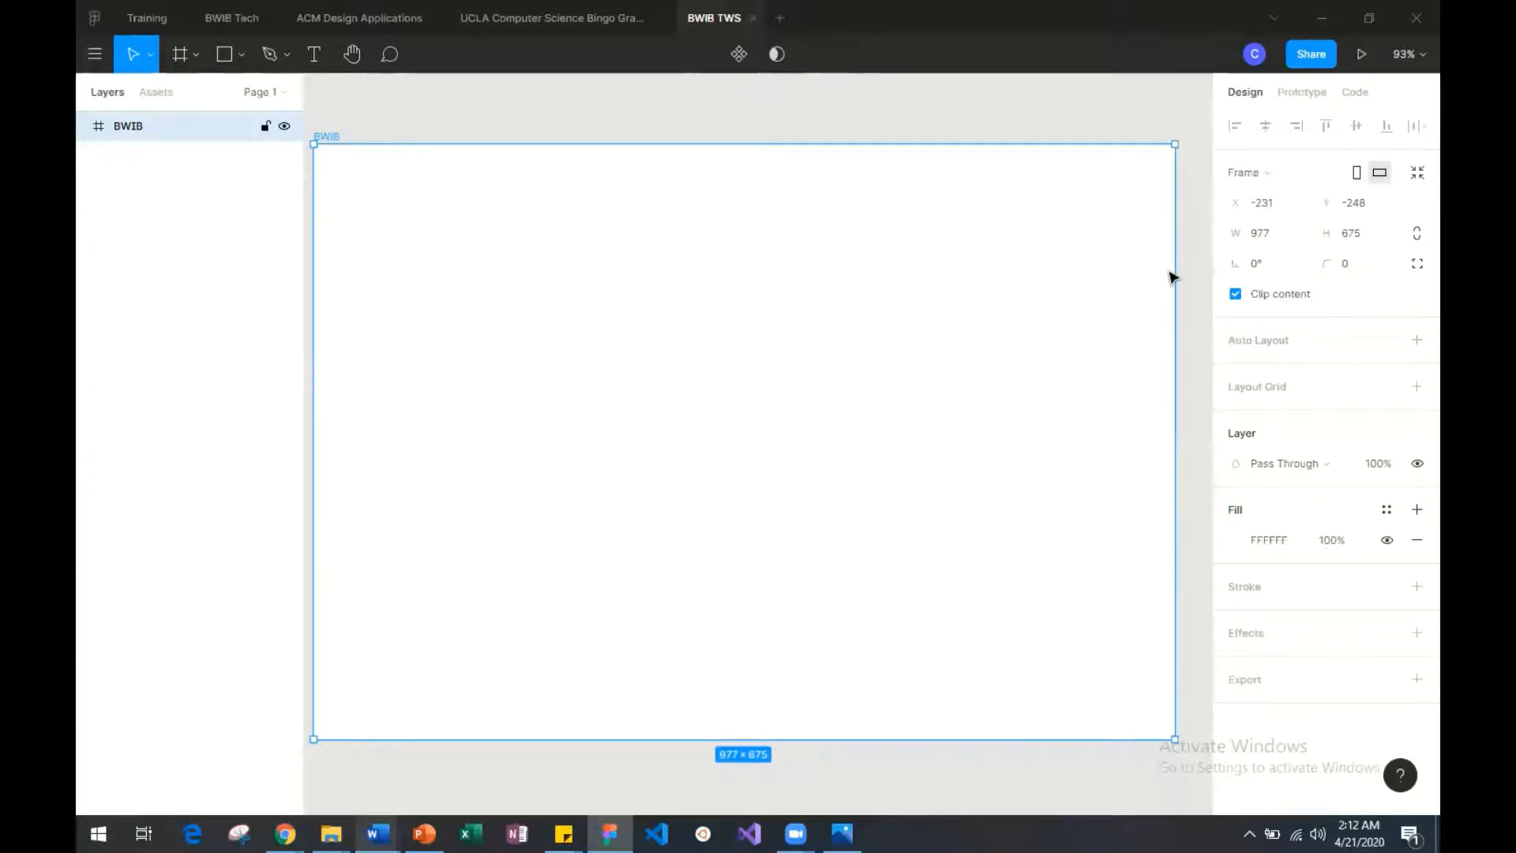
mouse_move(1171, 271)
mouse_down()
mouse_move(1101, 268)
mouse_move(1173, 269)
mouse_up()
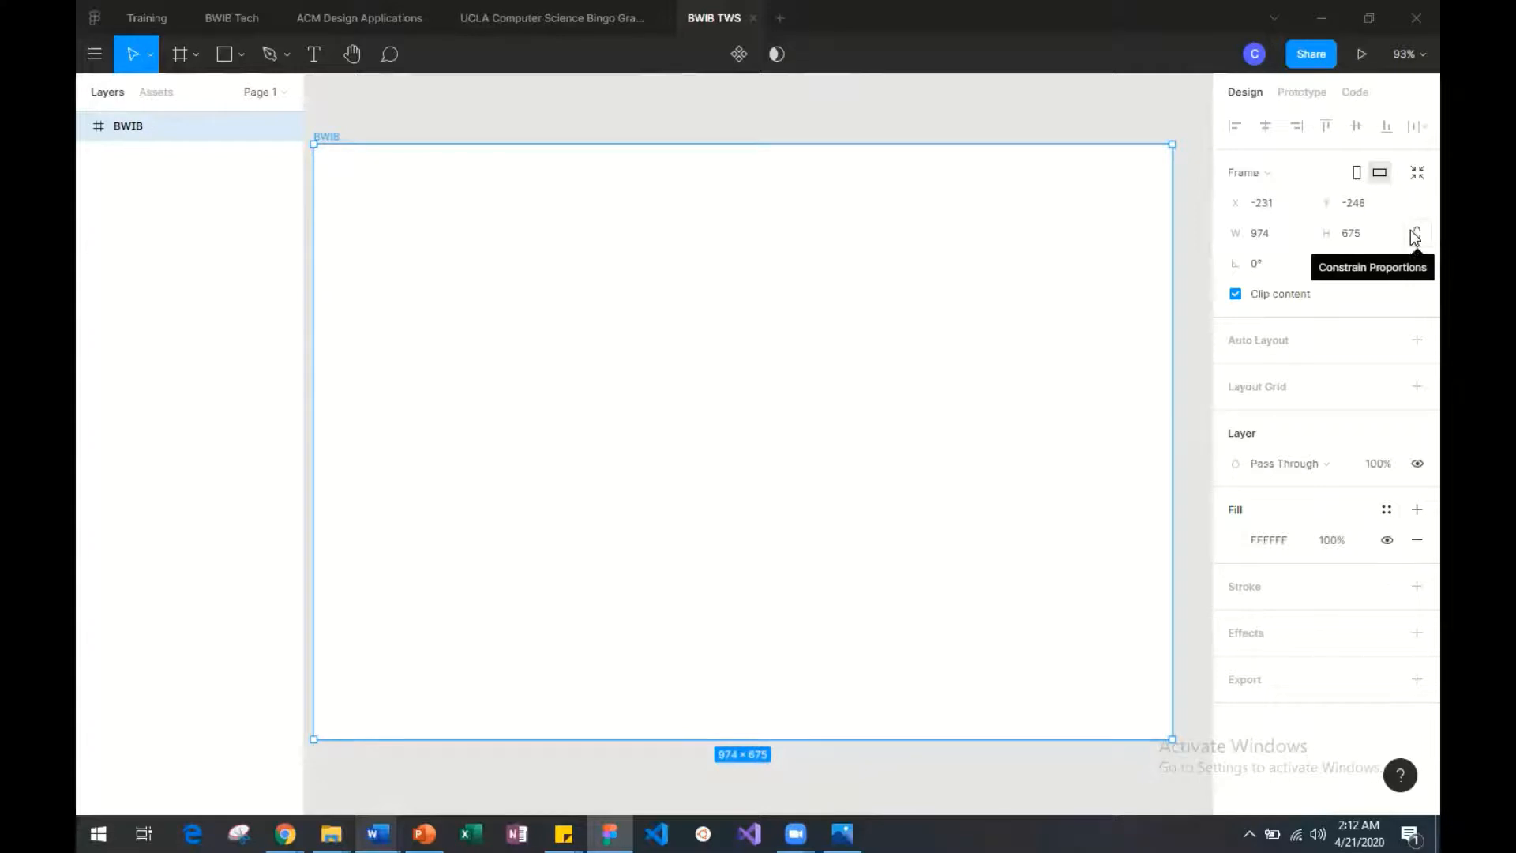
Step: Rotate the BWIB frame by 13° and undo the rotation
click(1254, 267)
text(13)
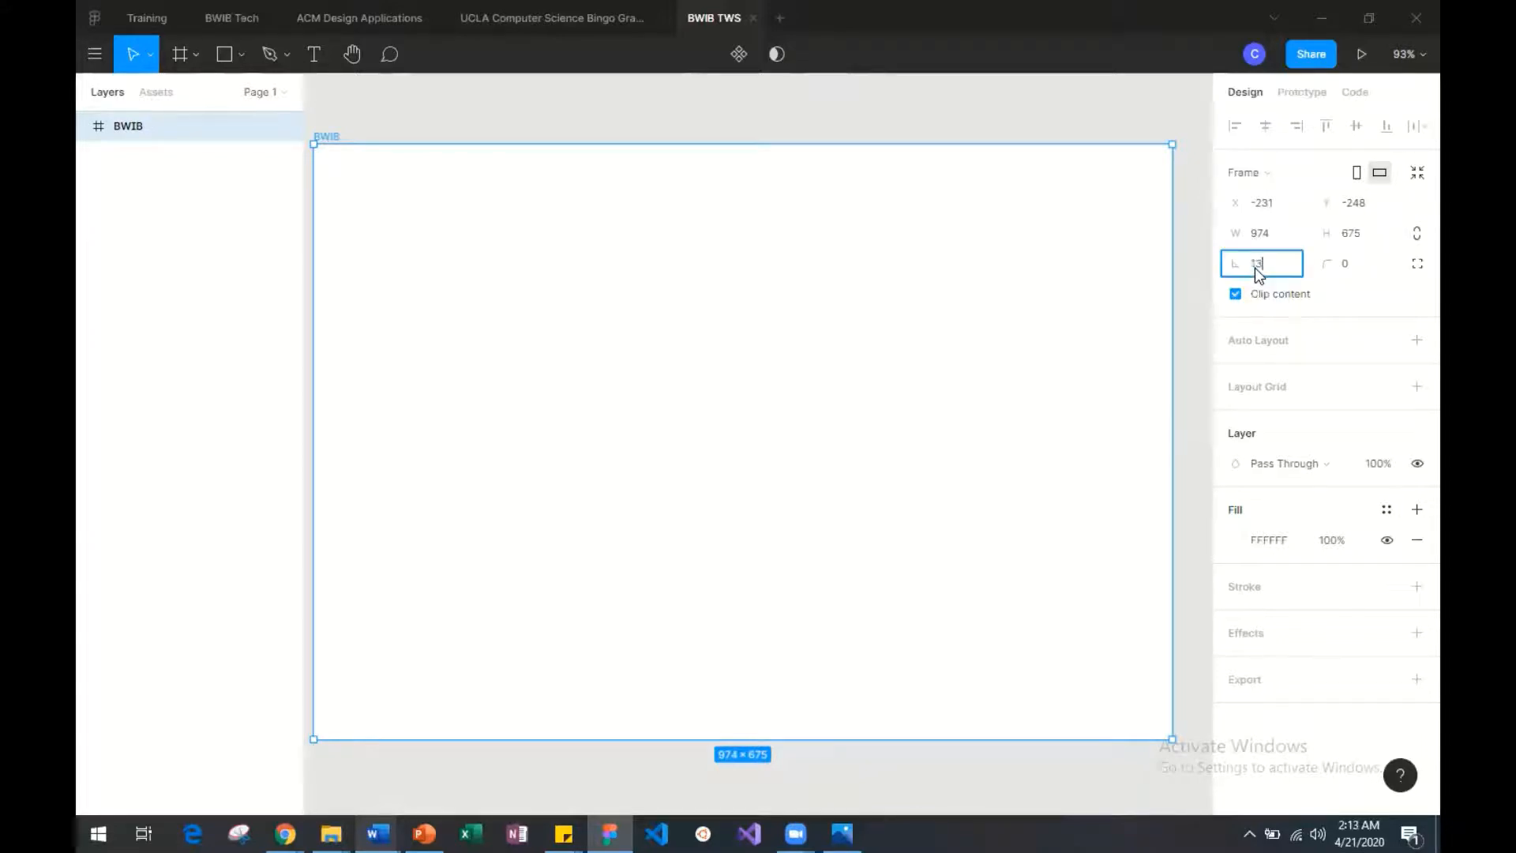
key(Return)
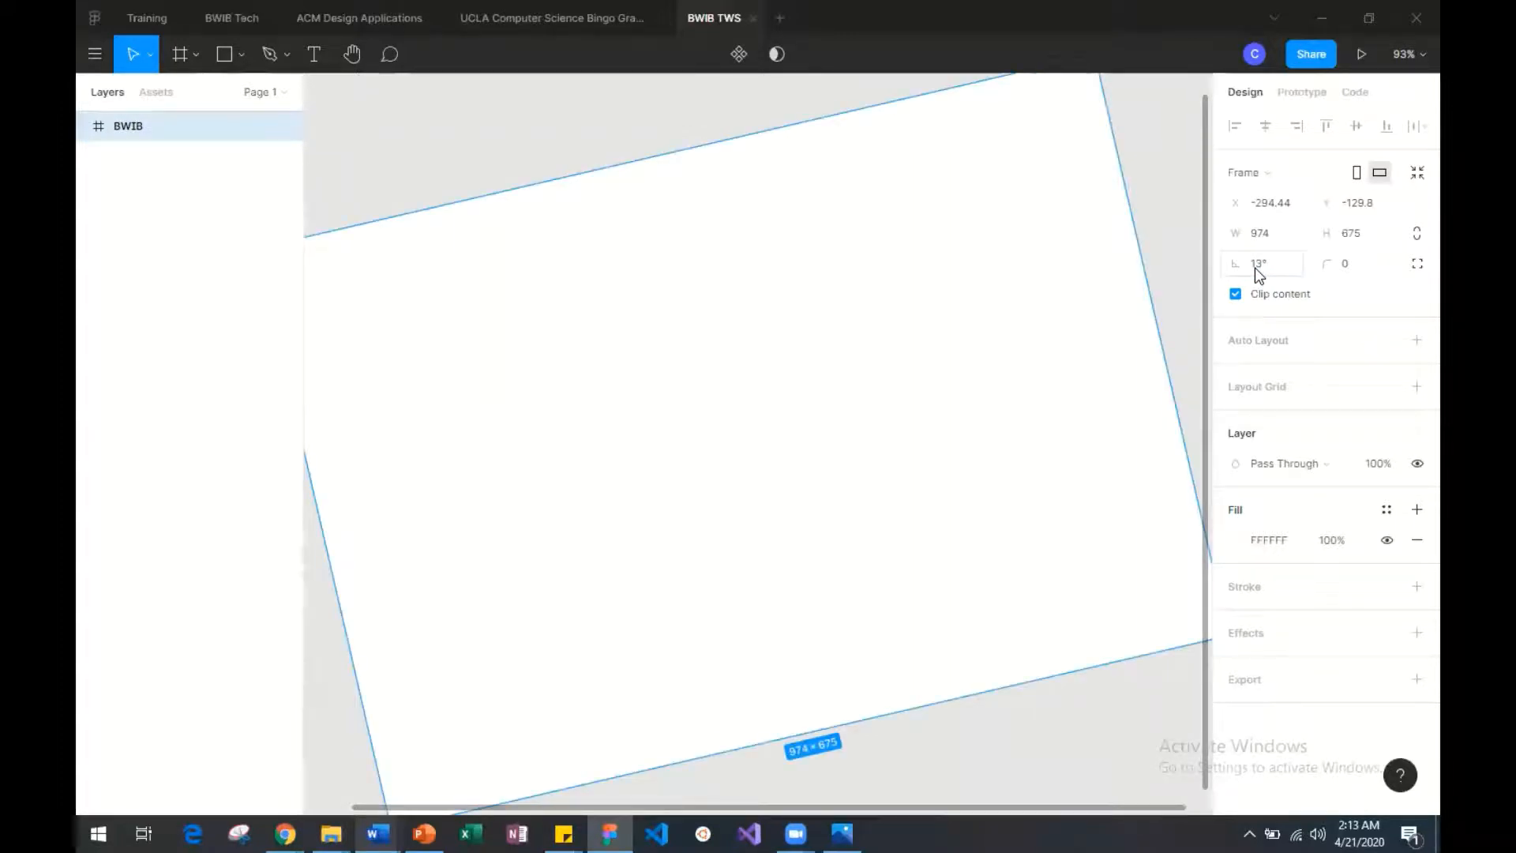
key(ctrl+z)
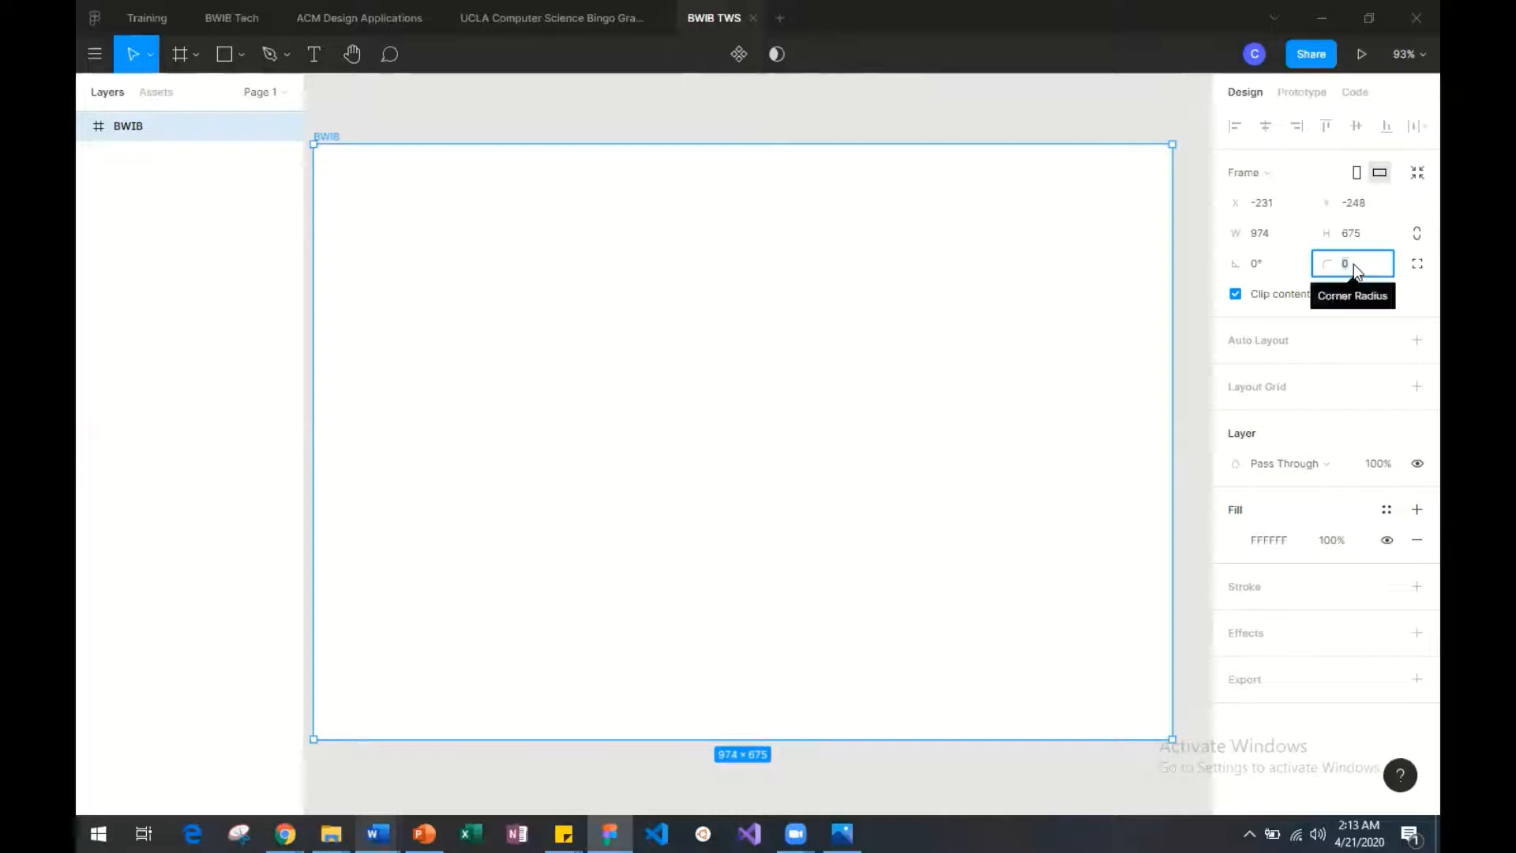
Step: Set the BWIB frame's corner radius to 50, deselect it to check the corners and select it again
text(50)
key(Return)
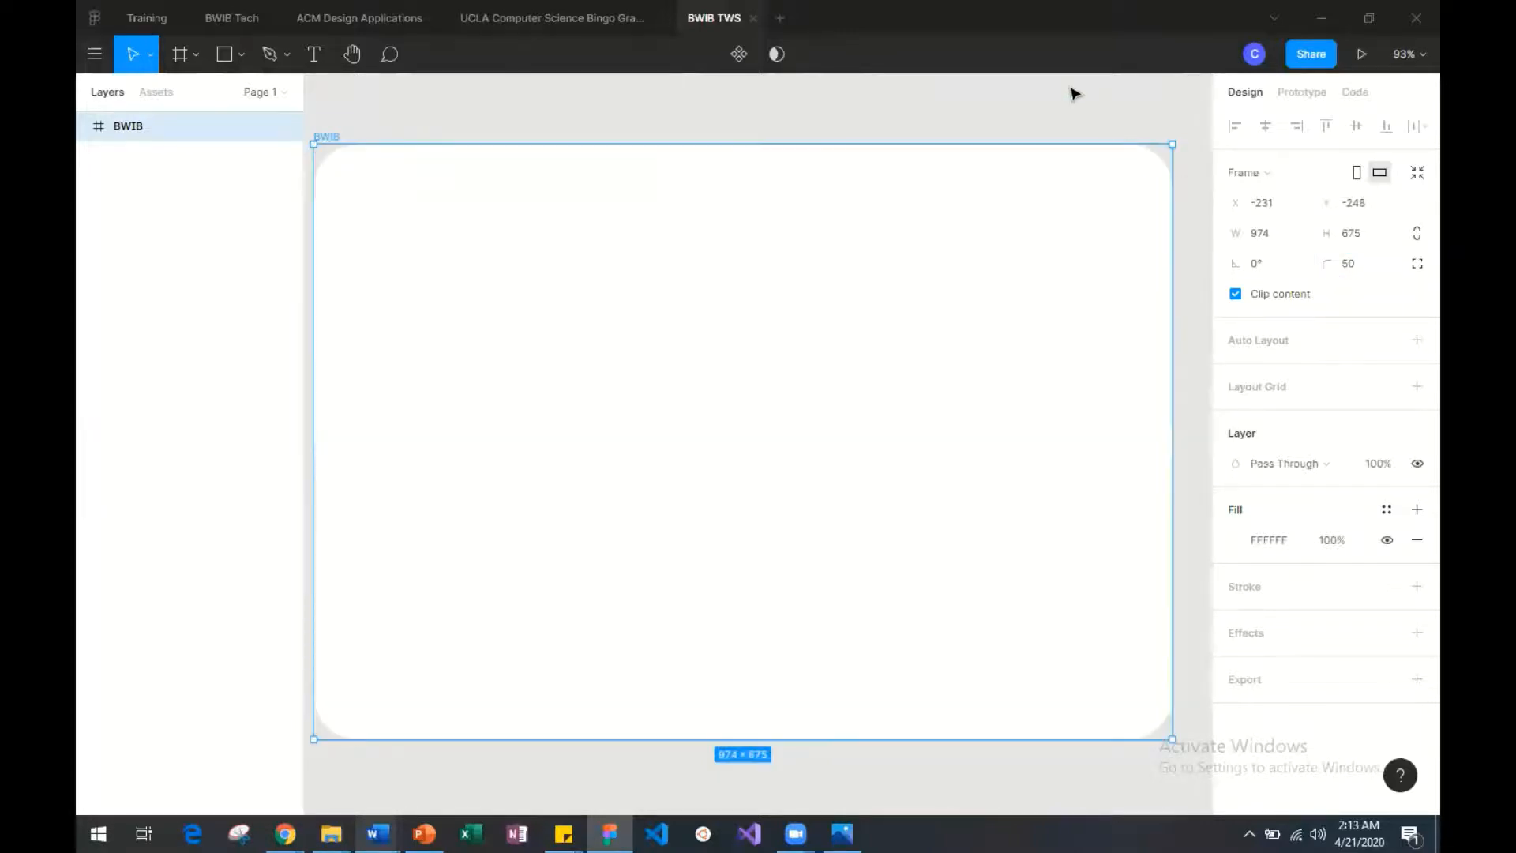
click(1071, 94)
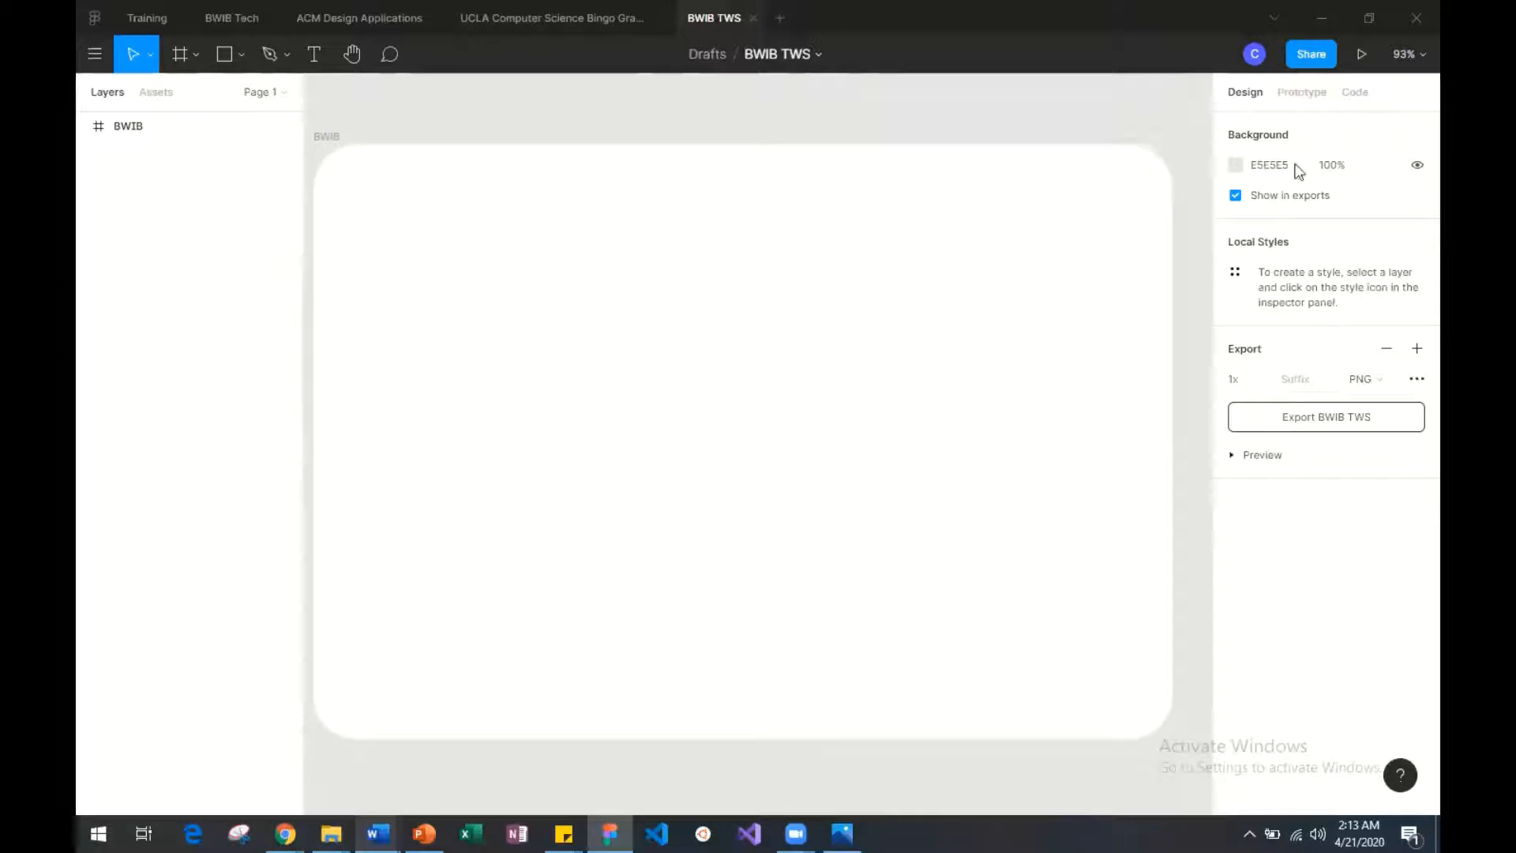
click(1102, 201)
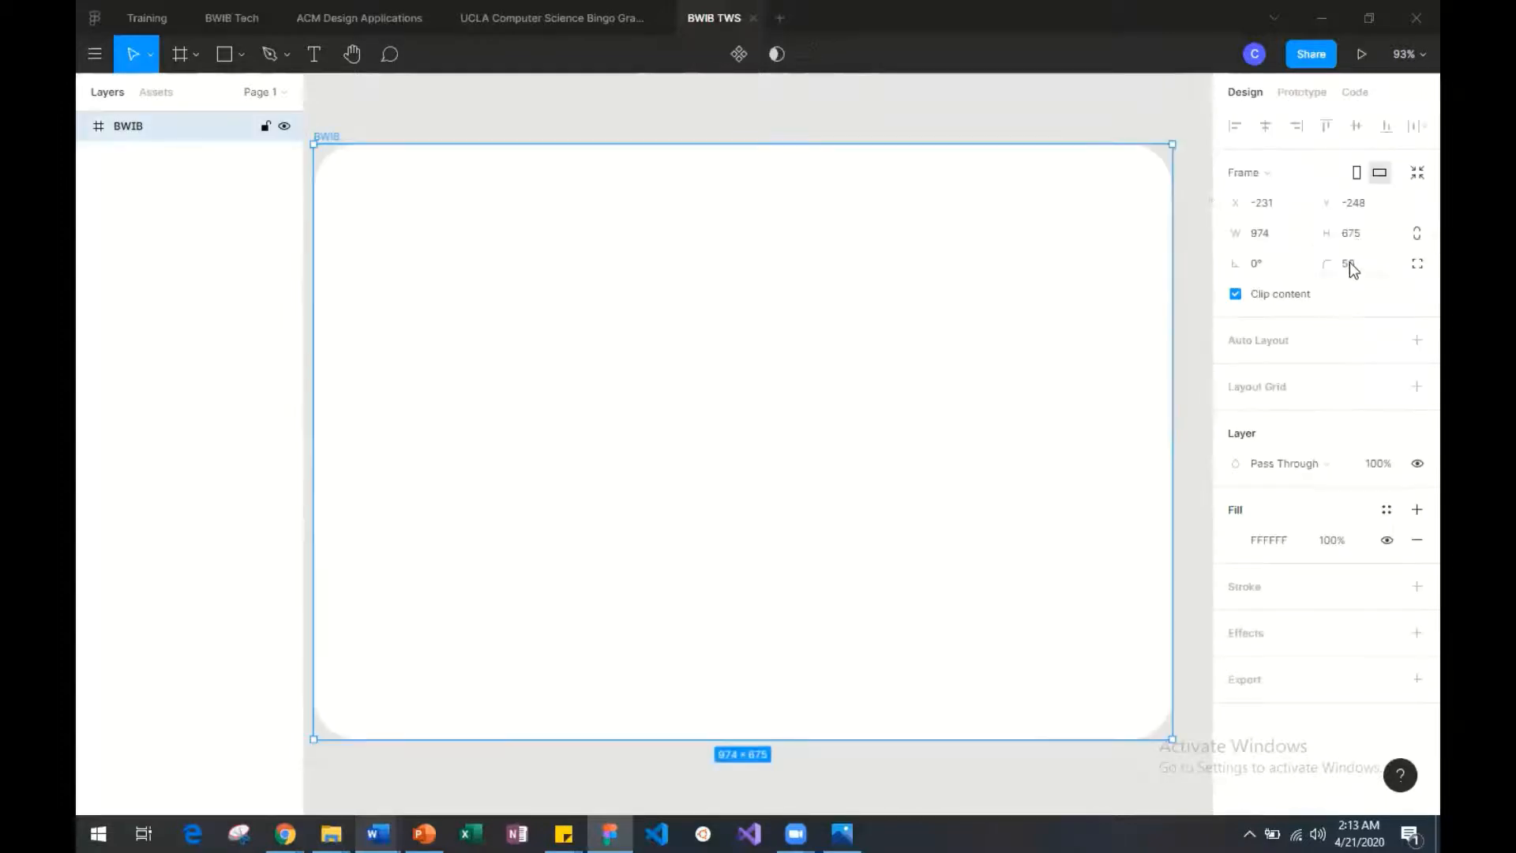
Step: Show and hide the BWIB frame's individual corner radii, and try auto layout on the frame before removing it
click(1416, 266)
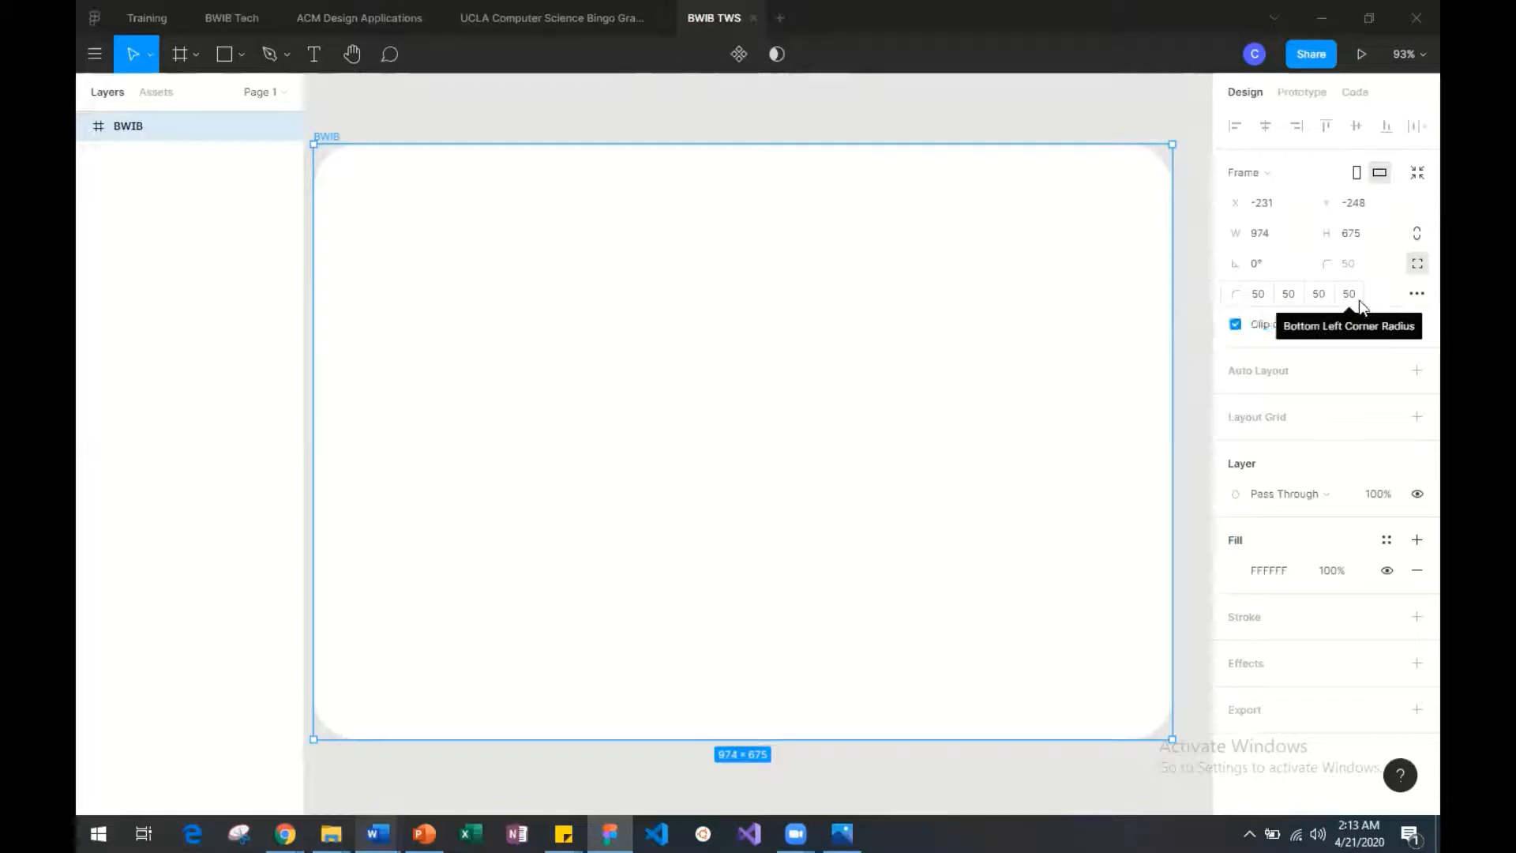
click(1412, 270)
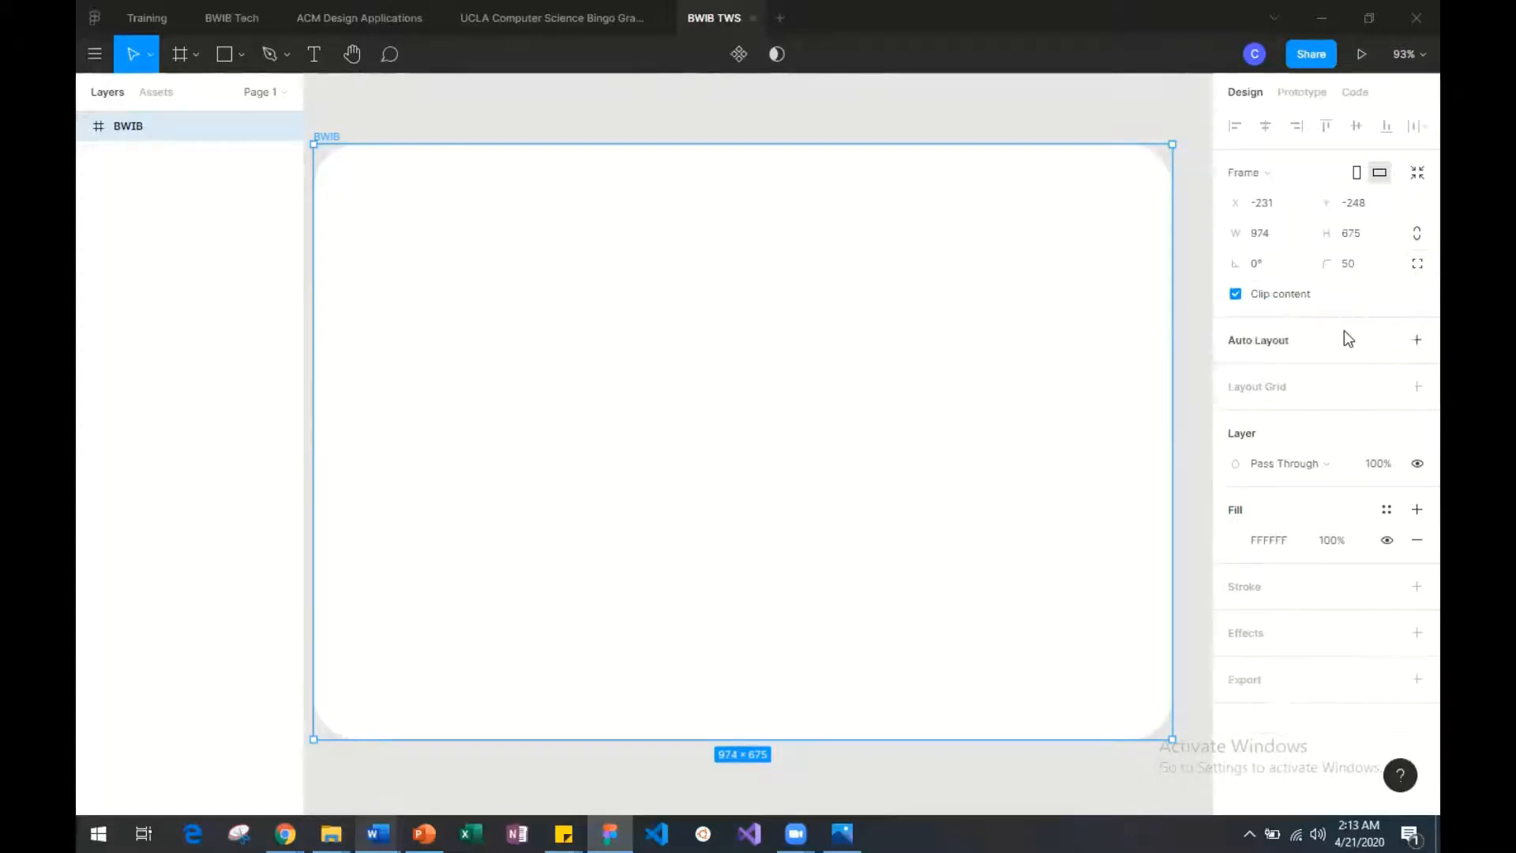
click(1416, 342)
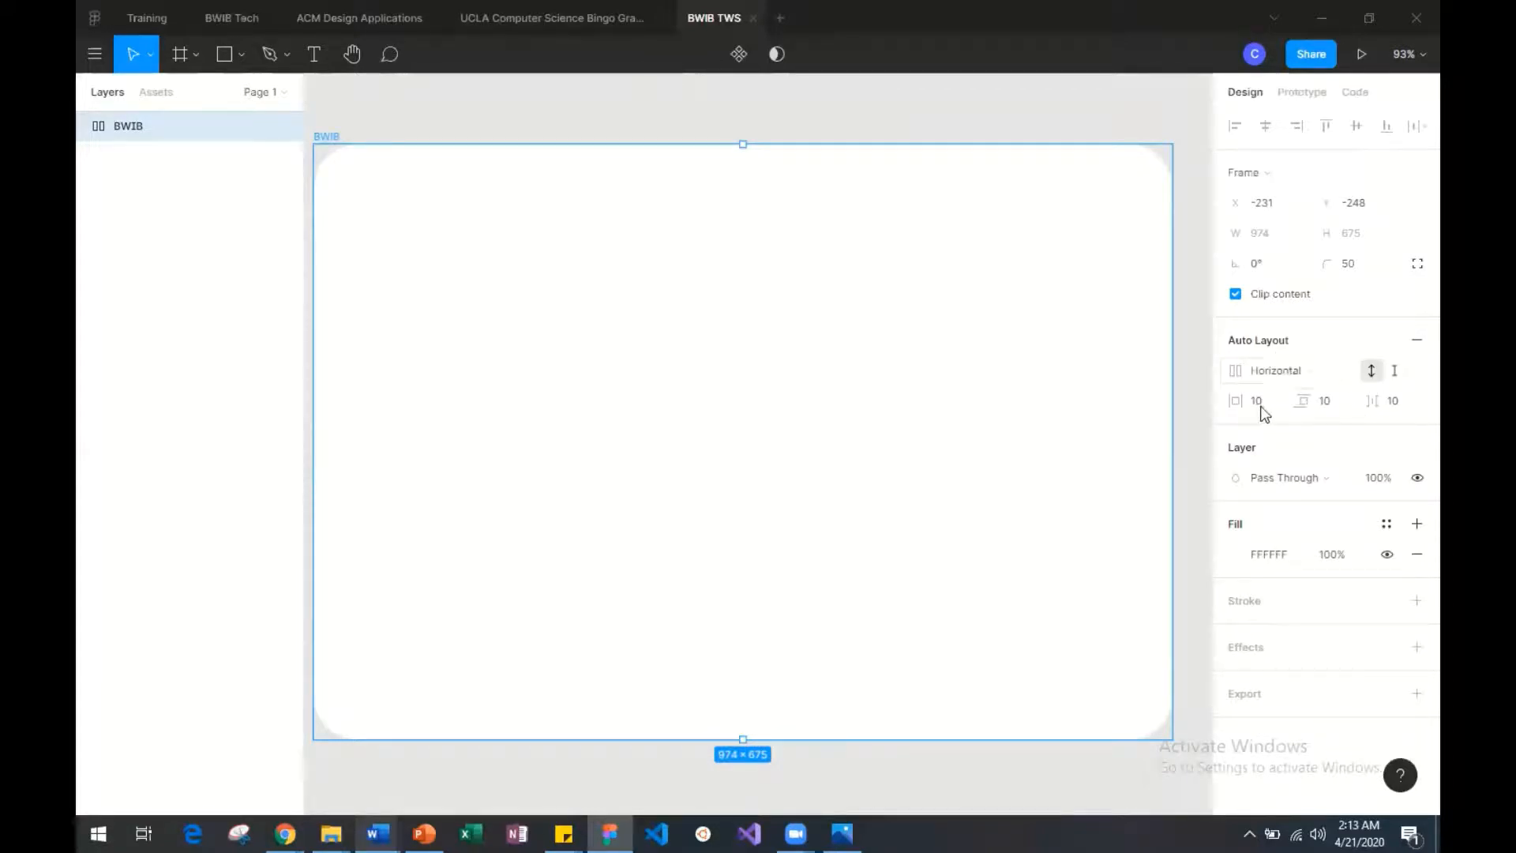
click(1415, 342)
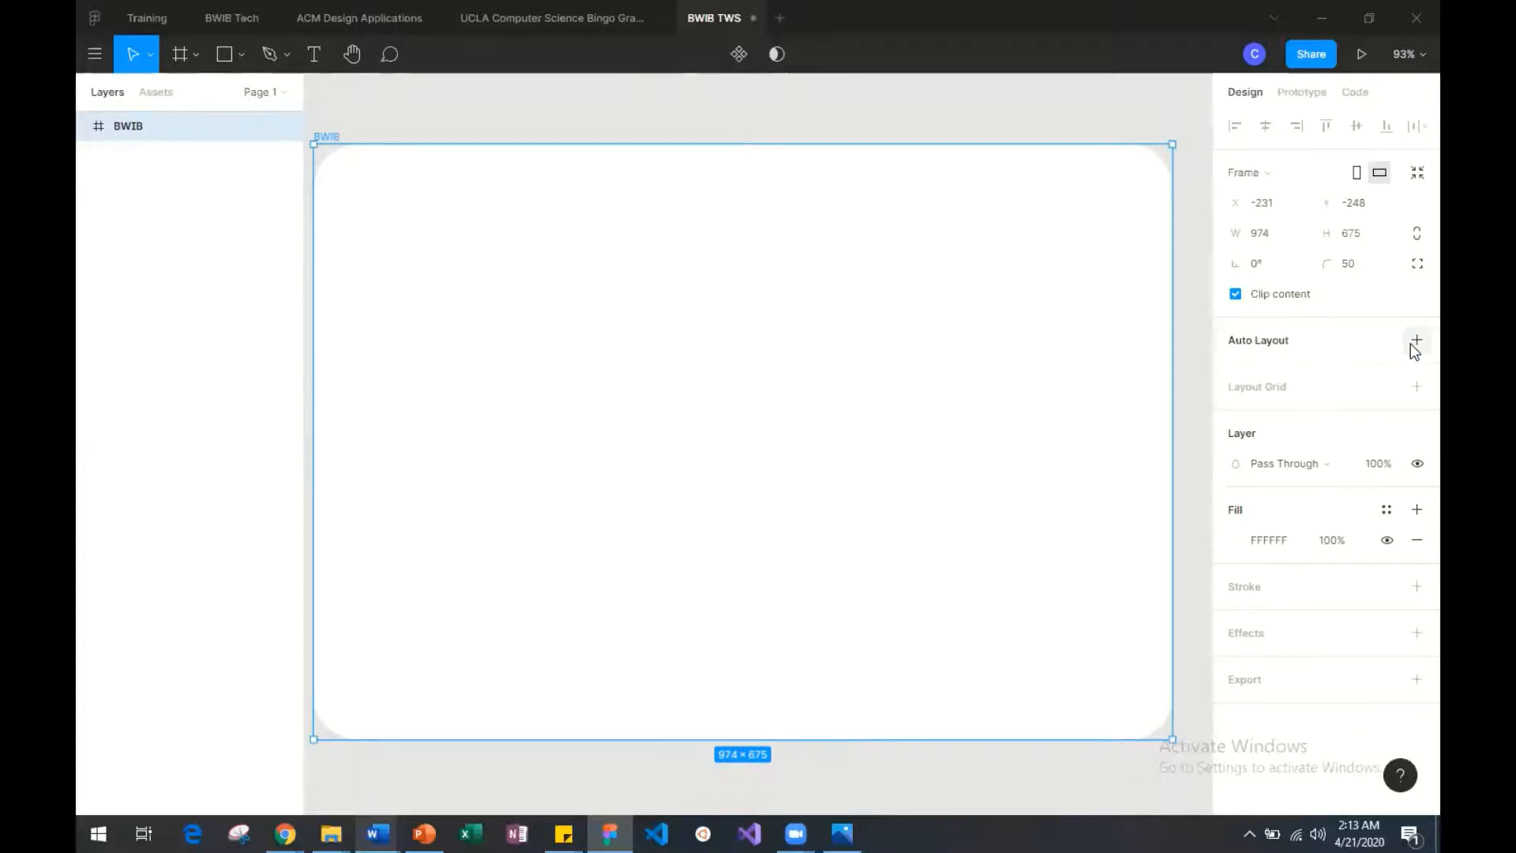
Step: Add a layout grid to the BWIB frame, look at its settings, toggle its visibility and remove it
click(1358, 387)
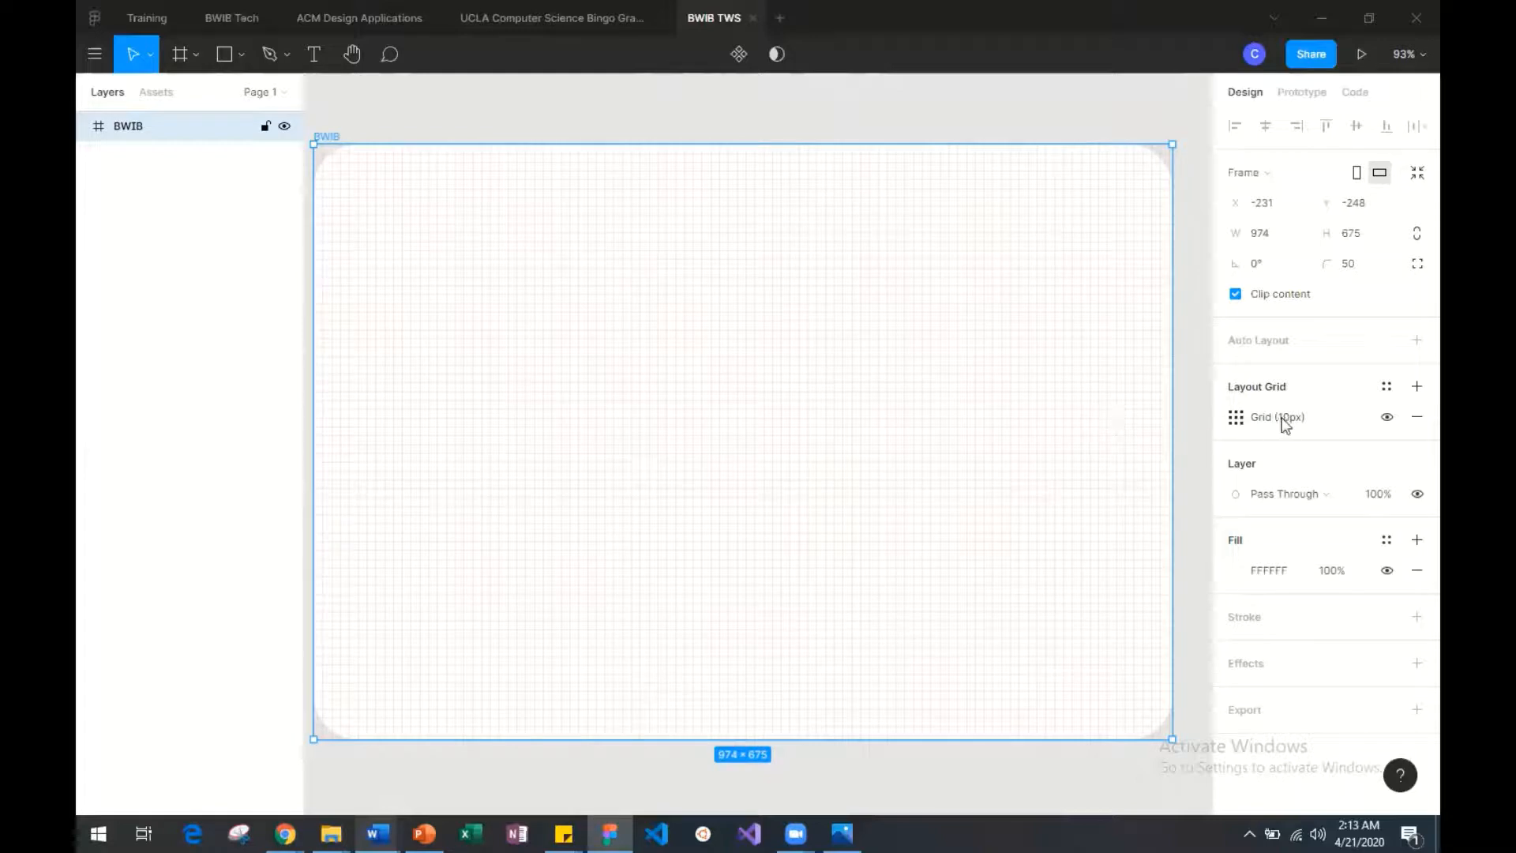
click(1228, 421)
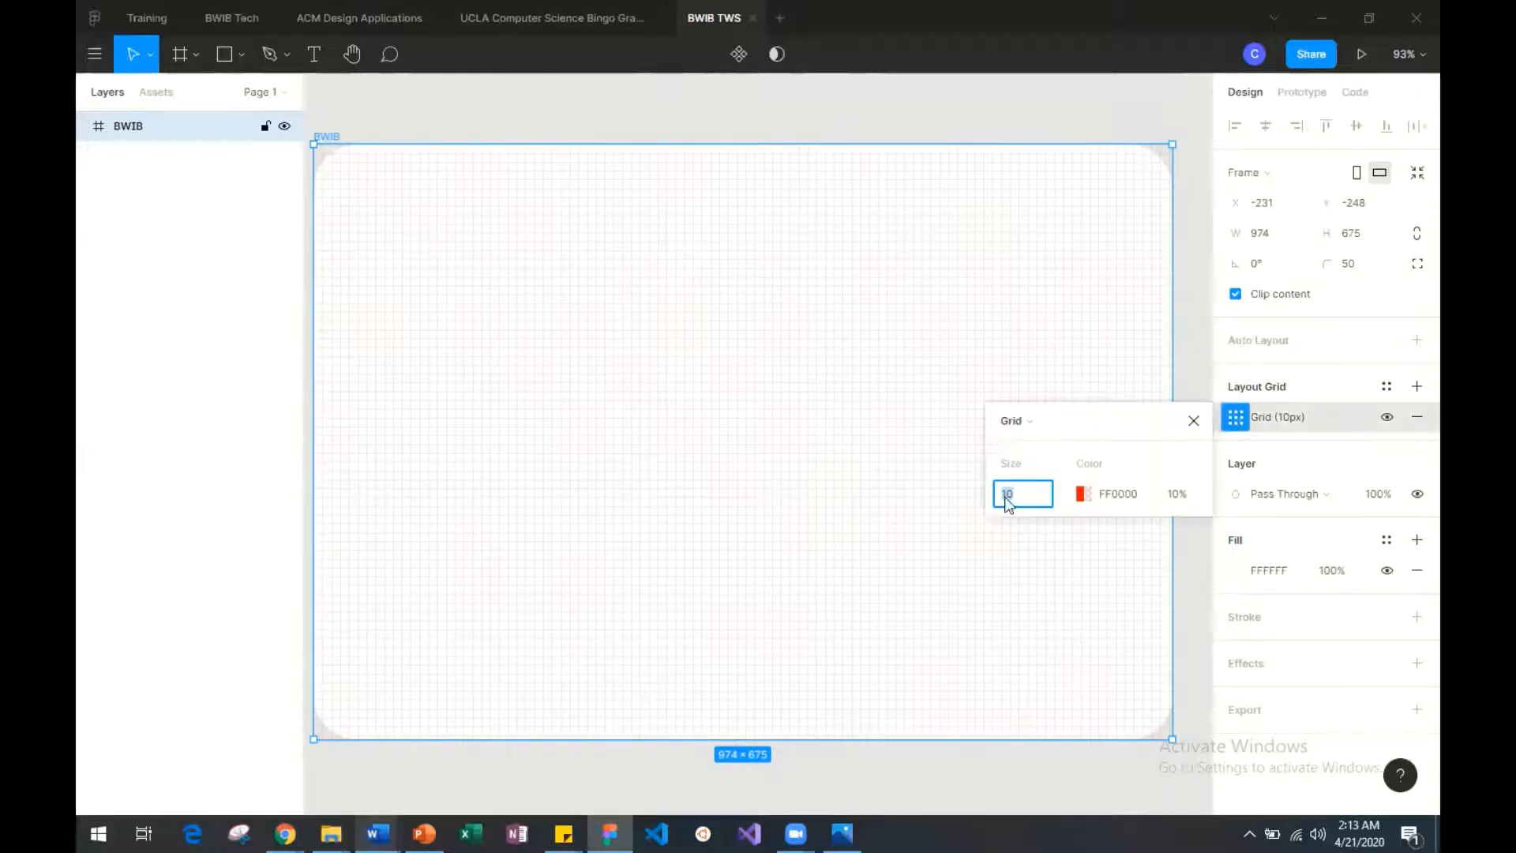
click(1194, 421)
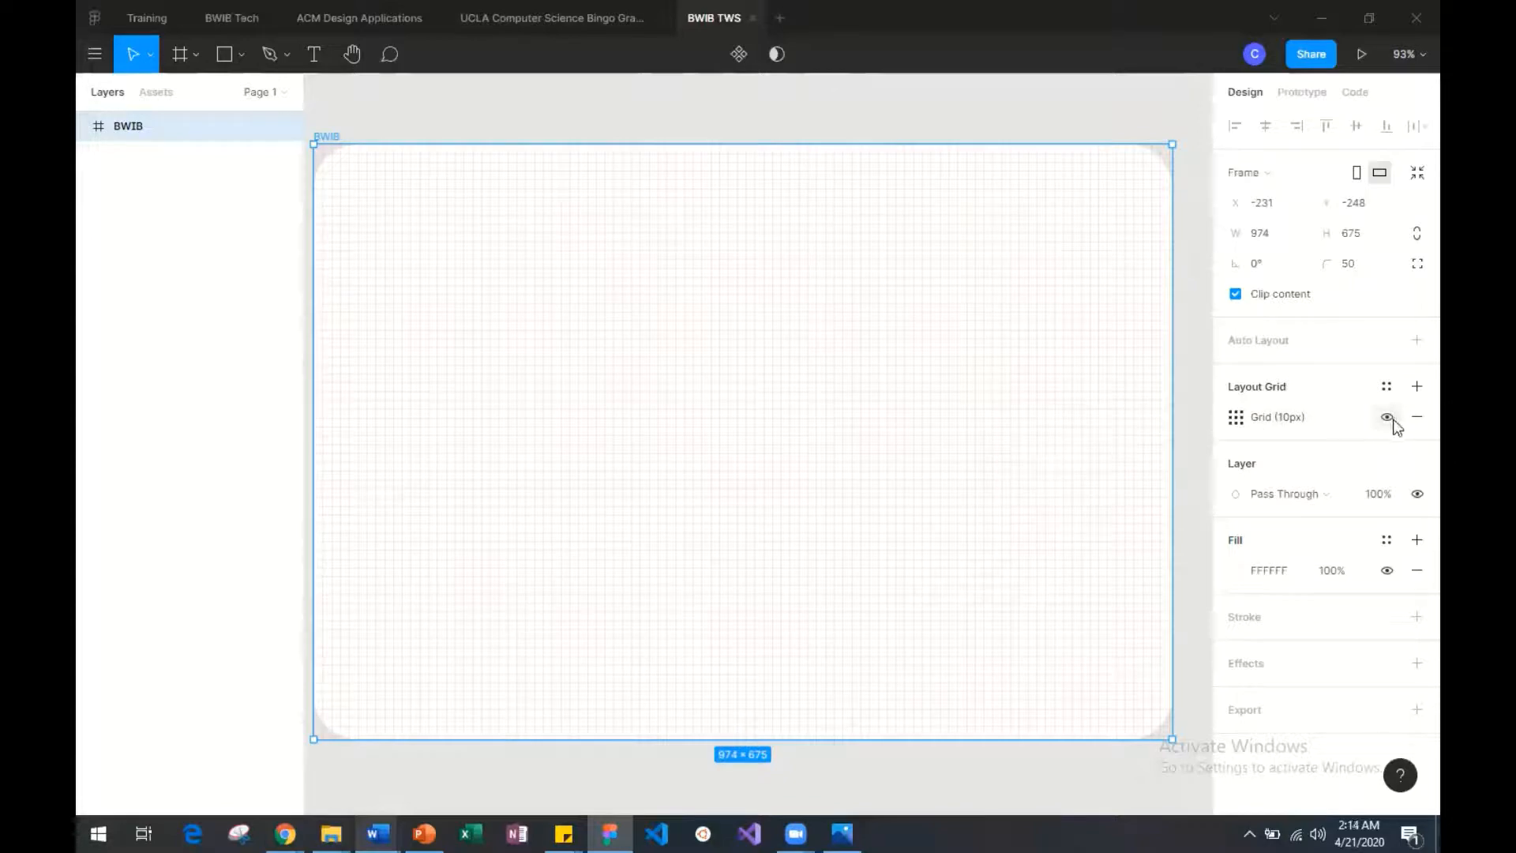
click(1390, 420)
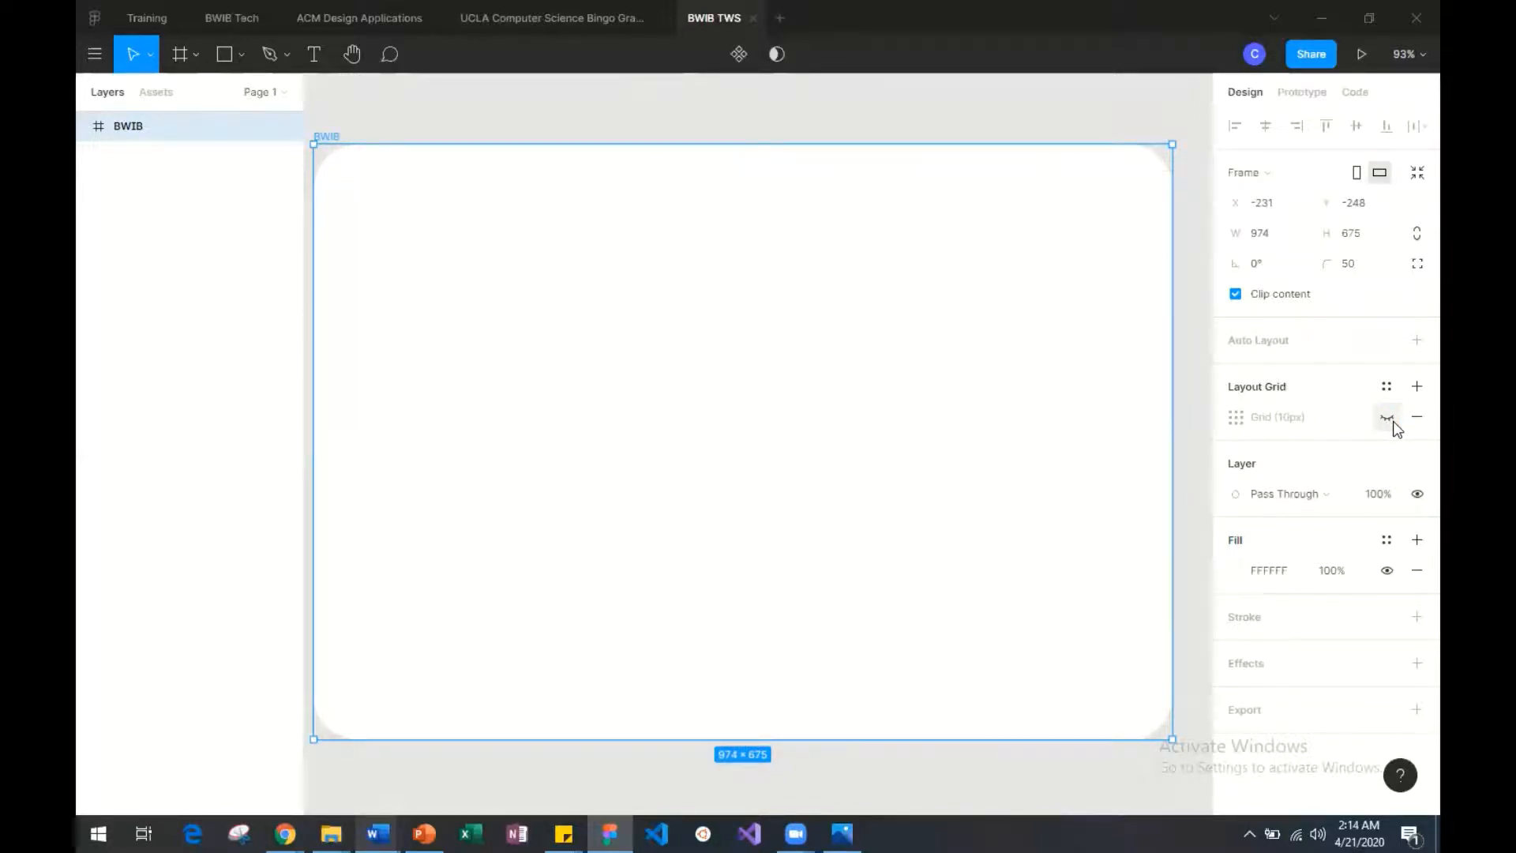
click(1391, 420)
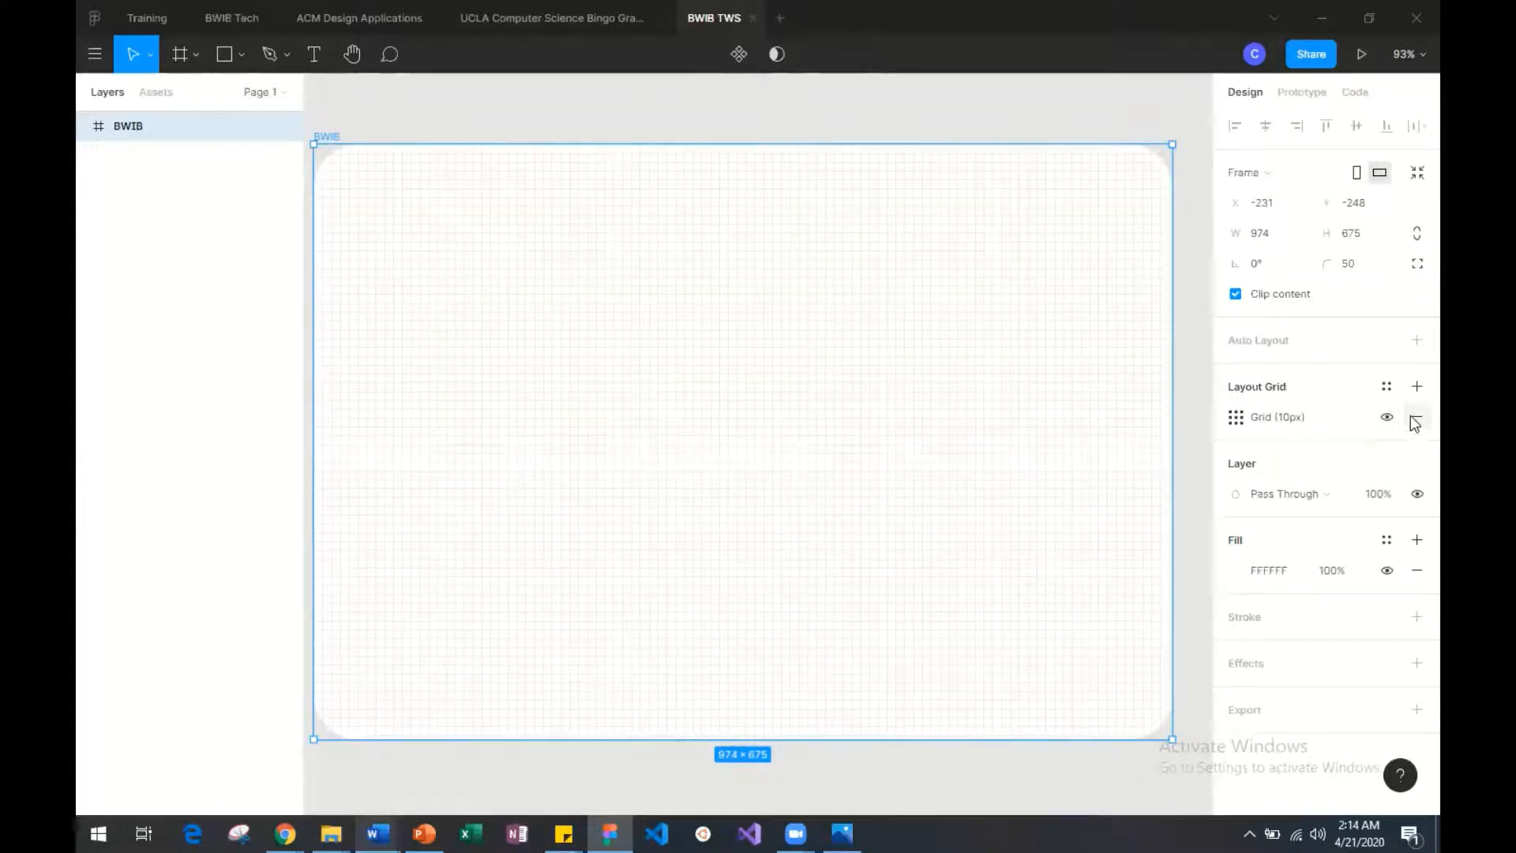
click(1414, 419)
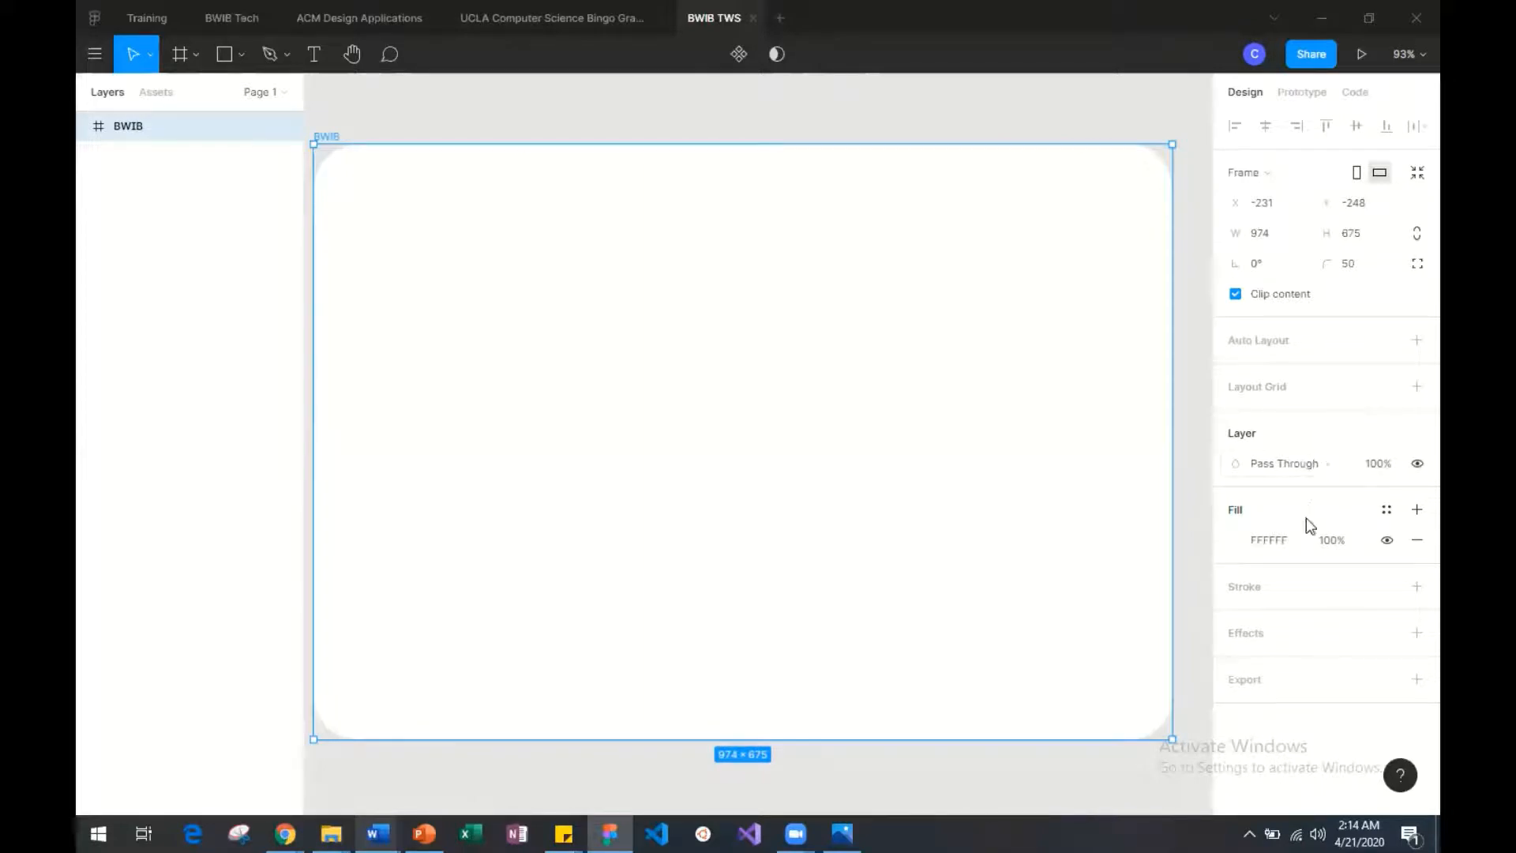
Step: Set the BWIB frame's fill to solid red FF0000 at 100% opacity
click(1237, 542)
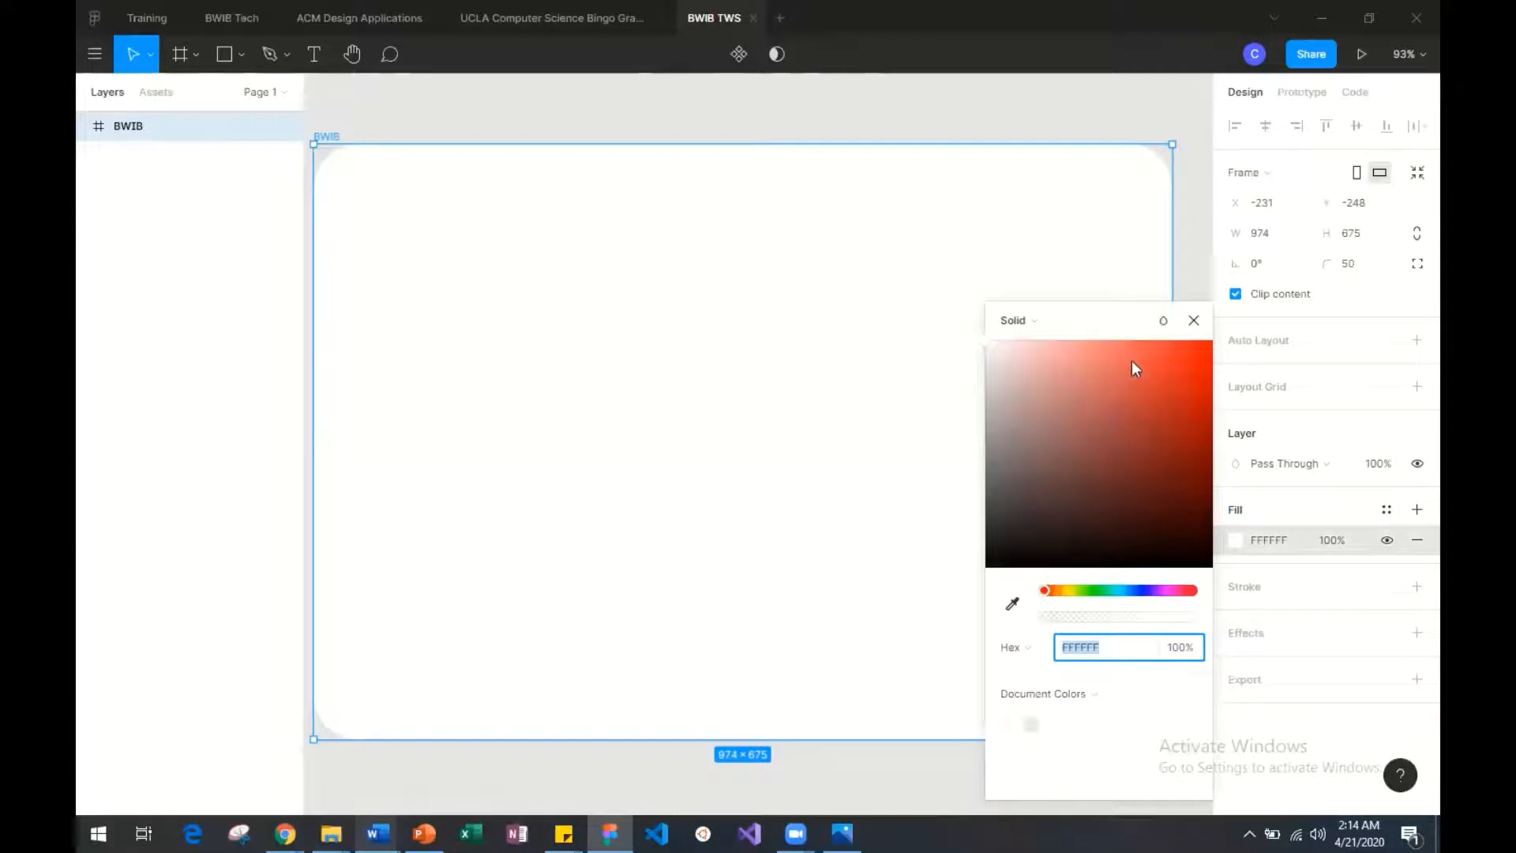
drag(1134, 367, 1216, 341)
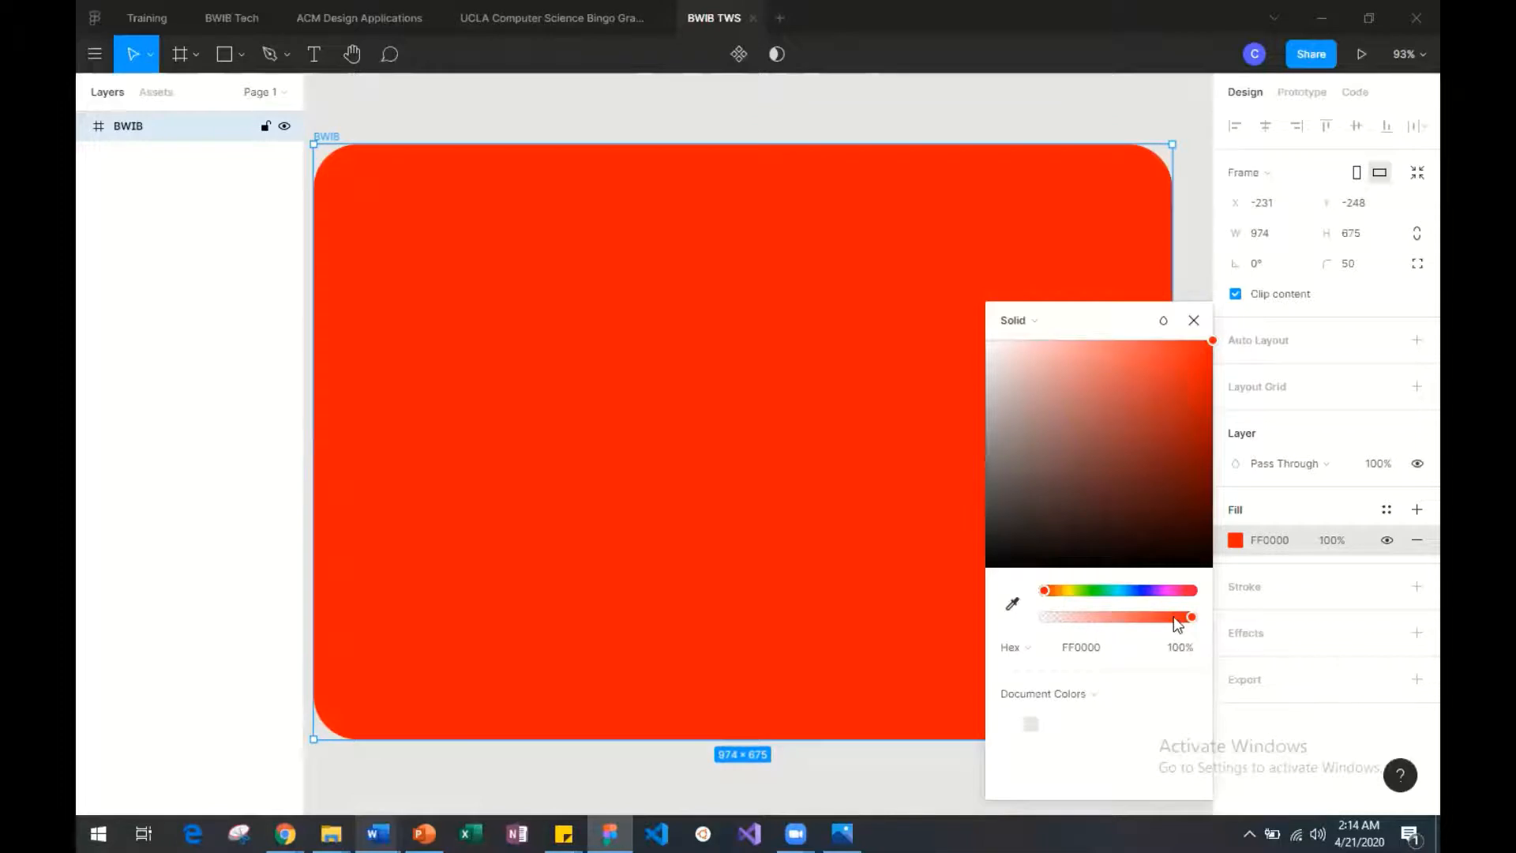
mouse_move(1175, 619)
mouse_down()
mouse_move(1082, 618)
mouse_move(1199, 617)
mouse_up()
Step: Switch the frame's fill to a linear gradient, try moving its color stops and undo those changes
click(1031, 321)
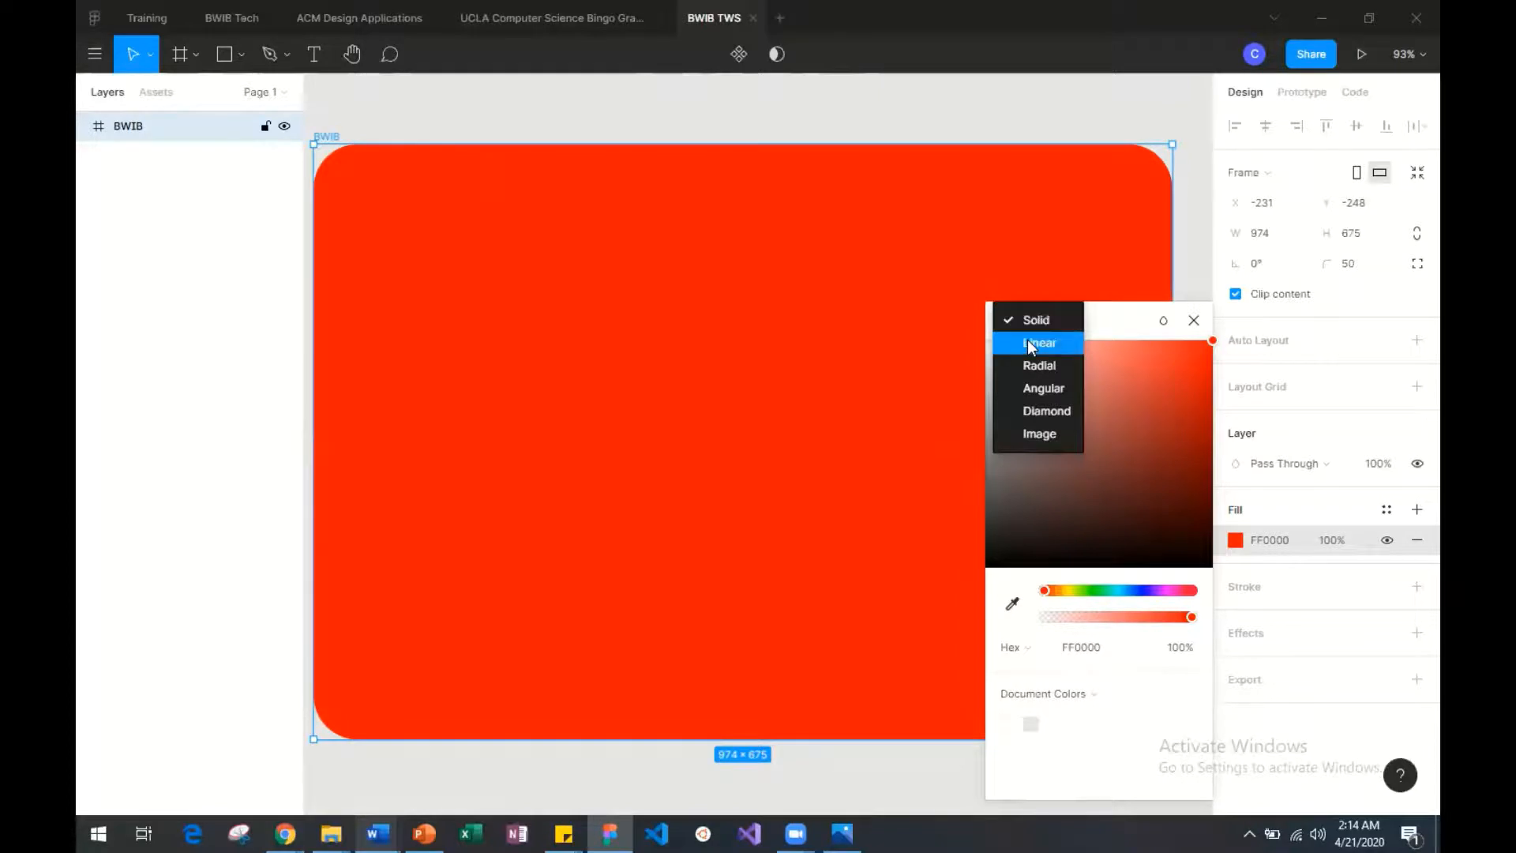
click(1029, 342)
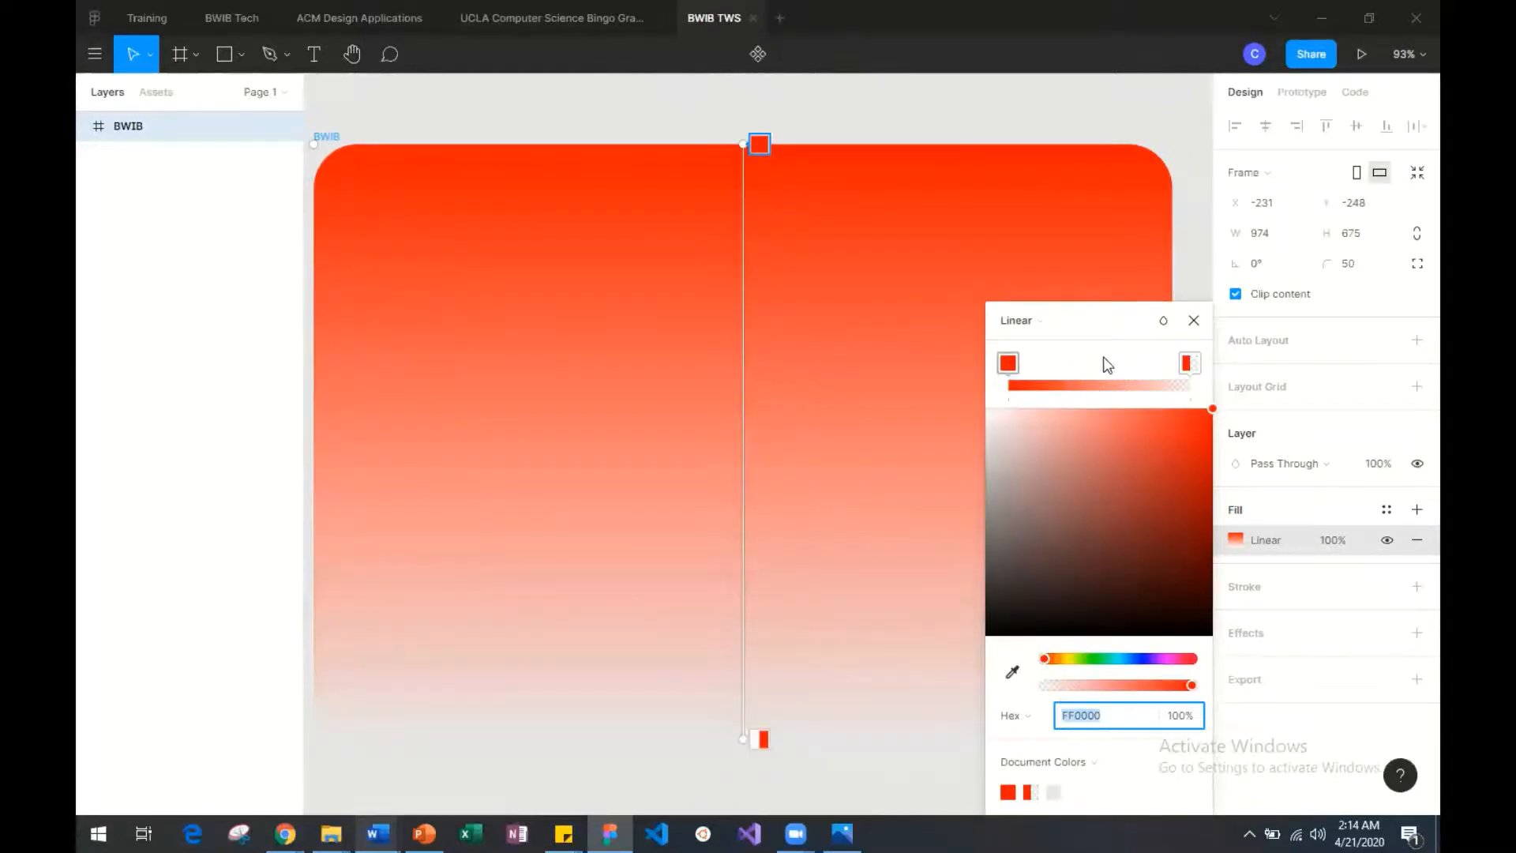
drag(1105, 366, 987, 347)
key(Delete)
click(1009, 364)
drag(1118, 363, 1211, 360)
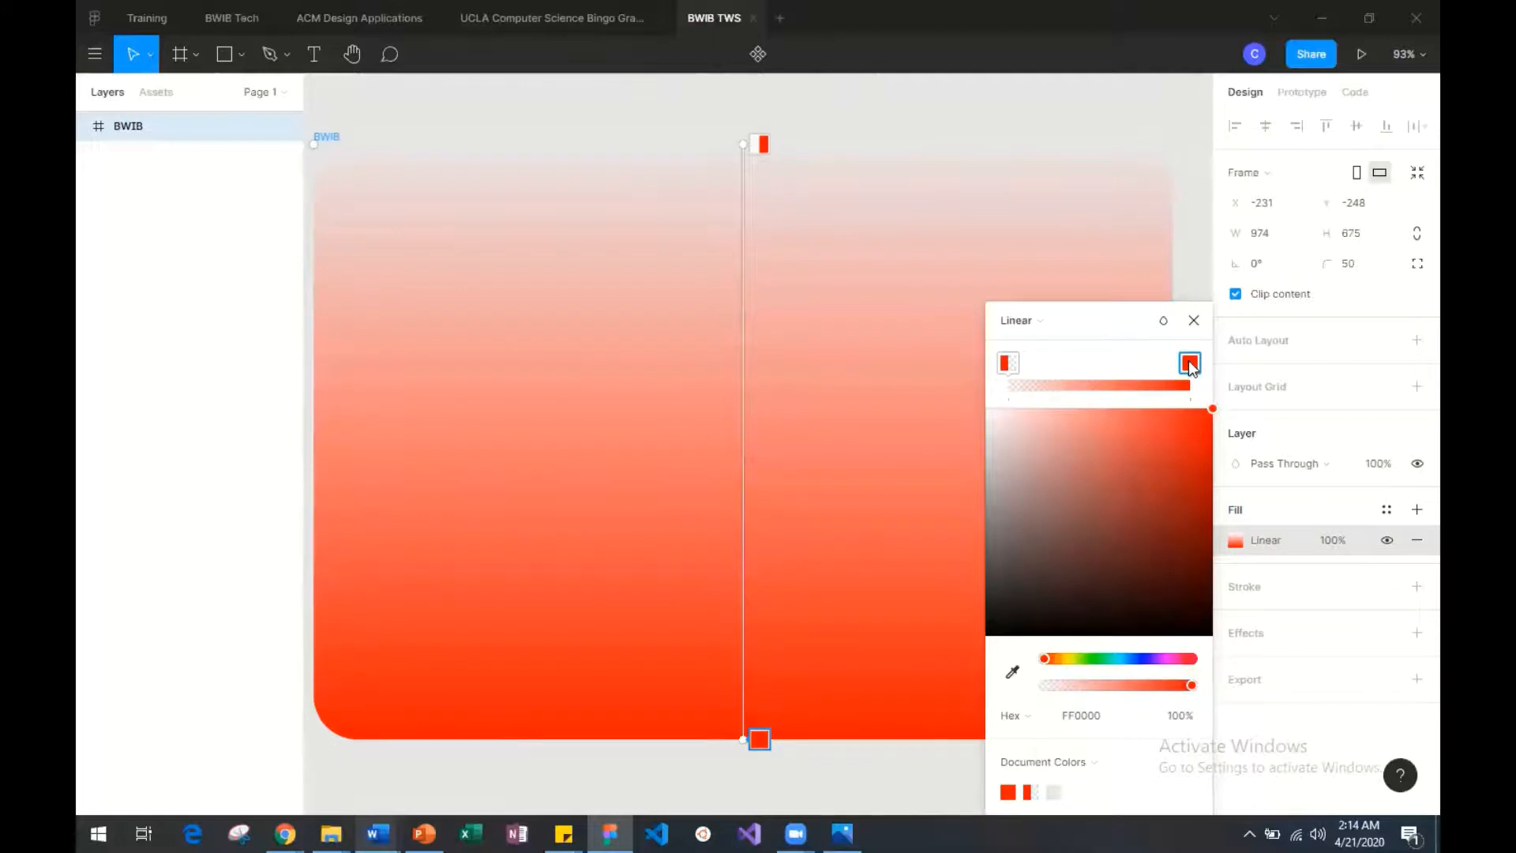
key(ctrl+z)
key(ctrl+z)
Step: Add an extra color stop along the linear gradient, move it toward the middle and delete it
drag(1118, 363, 1015, 363)
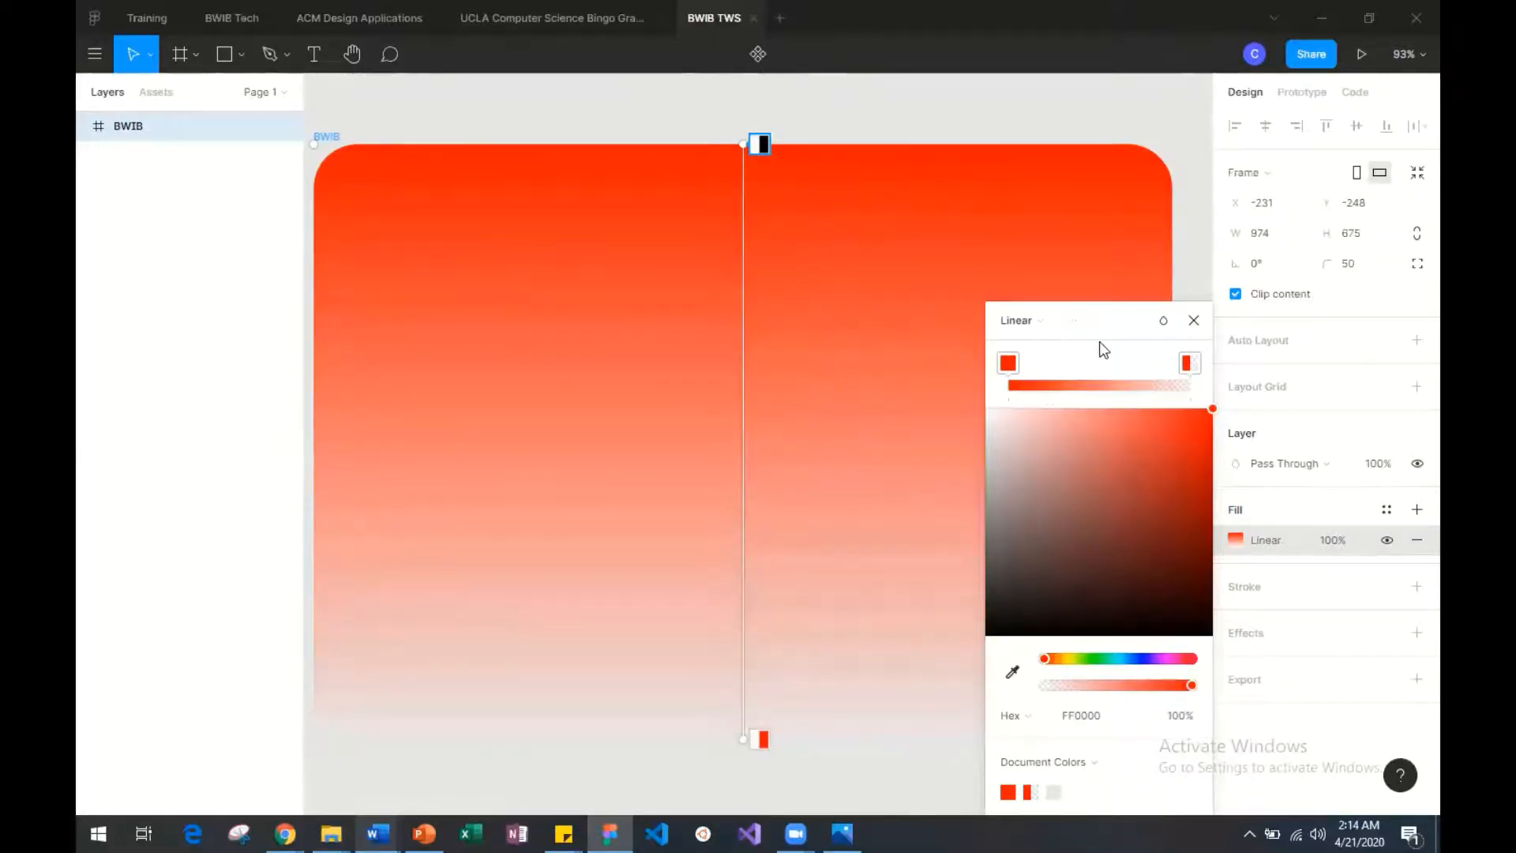
click(758, 304)
drag(759, 304, 782, 384)
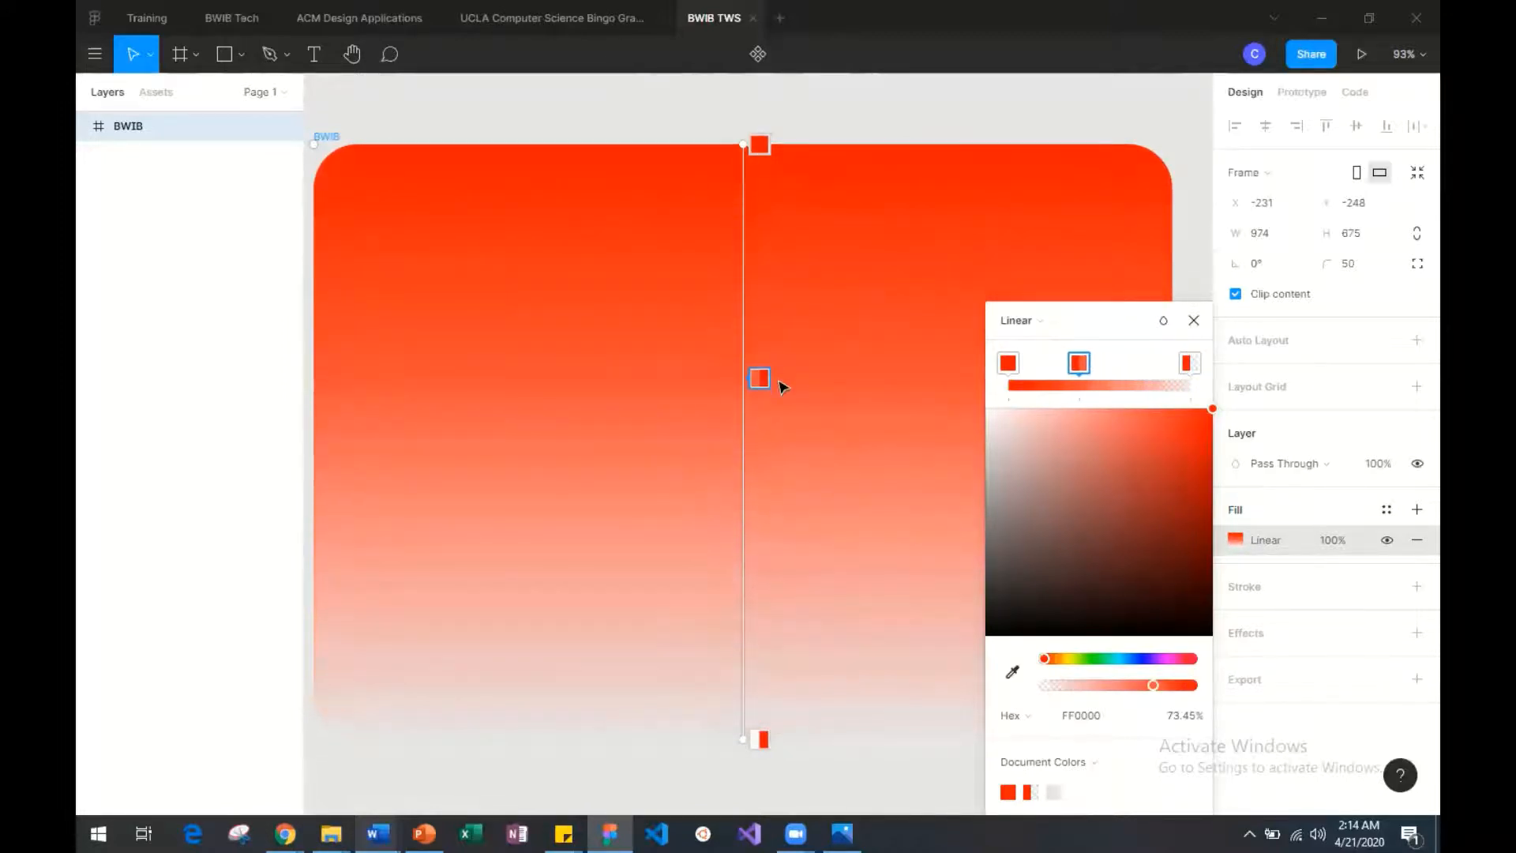
key(Delete)
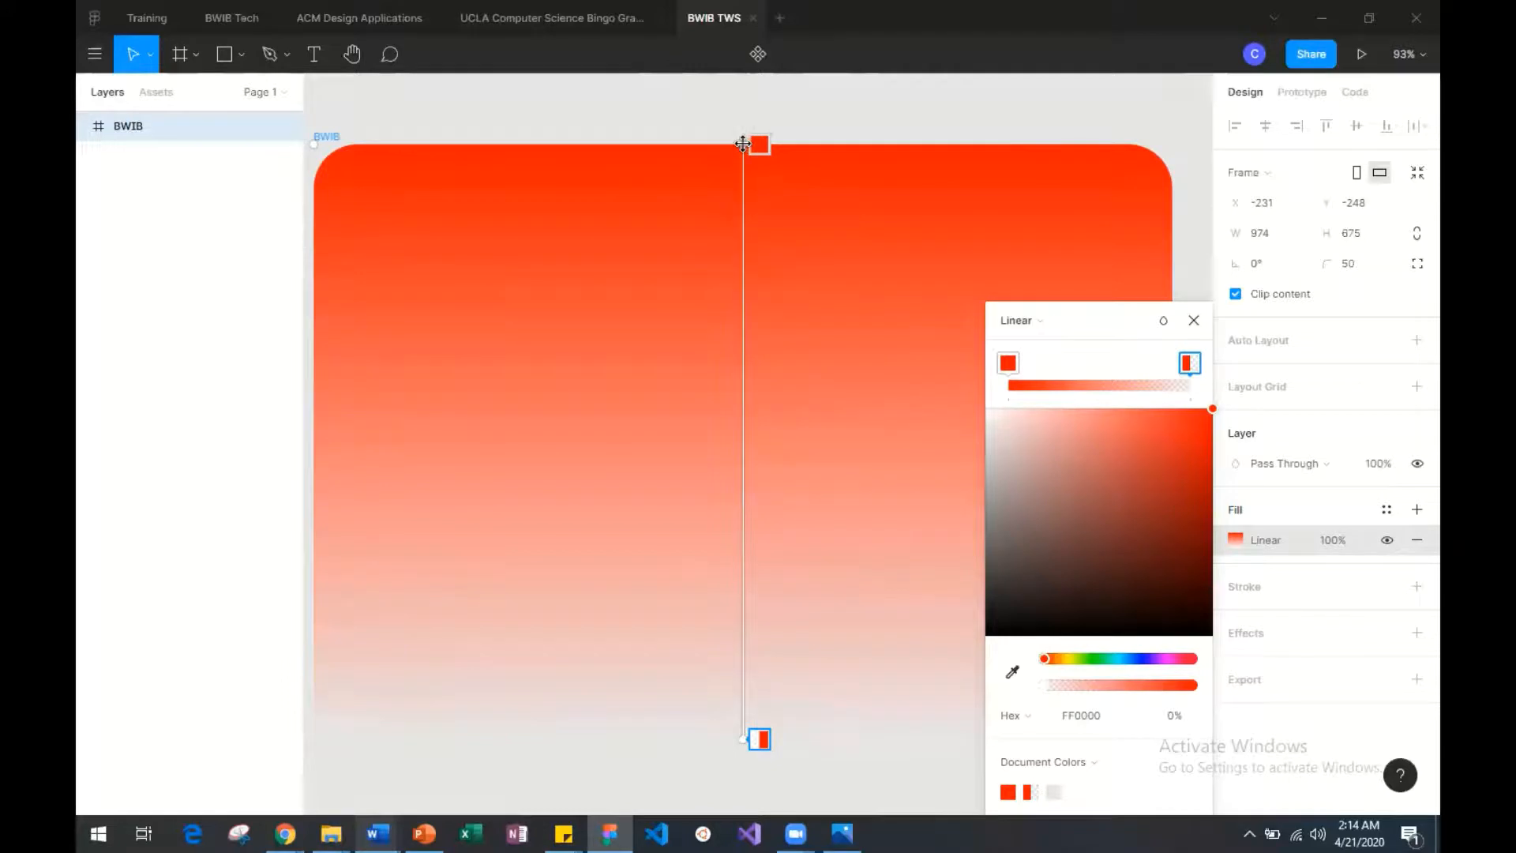
Step: Tilt the linear gradient diagonally from the frame's upper-left corner to its lower right and undo the change
drag(742, 144, 331, 154)
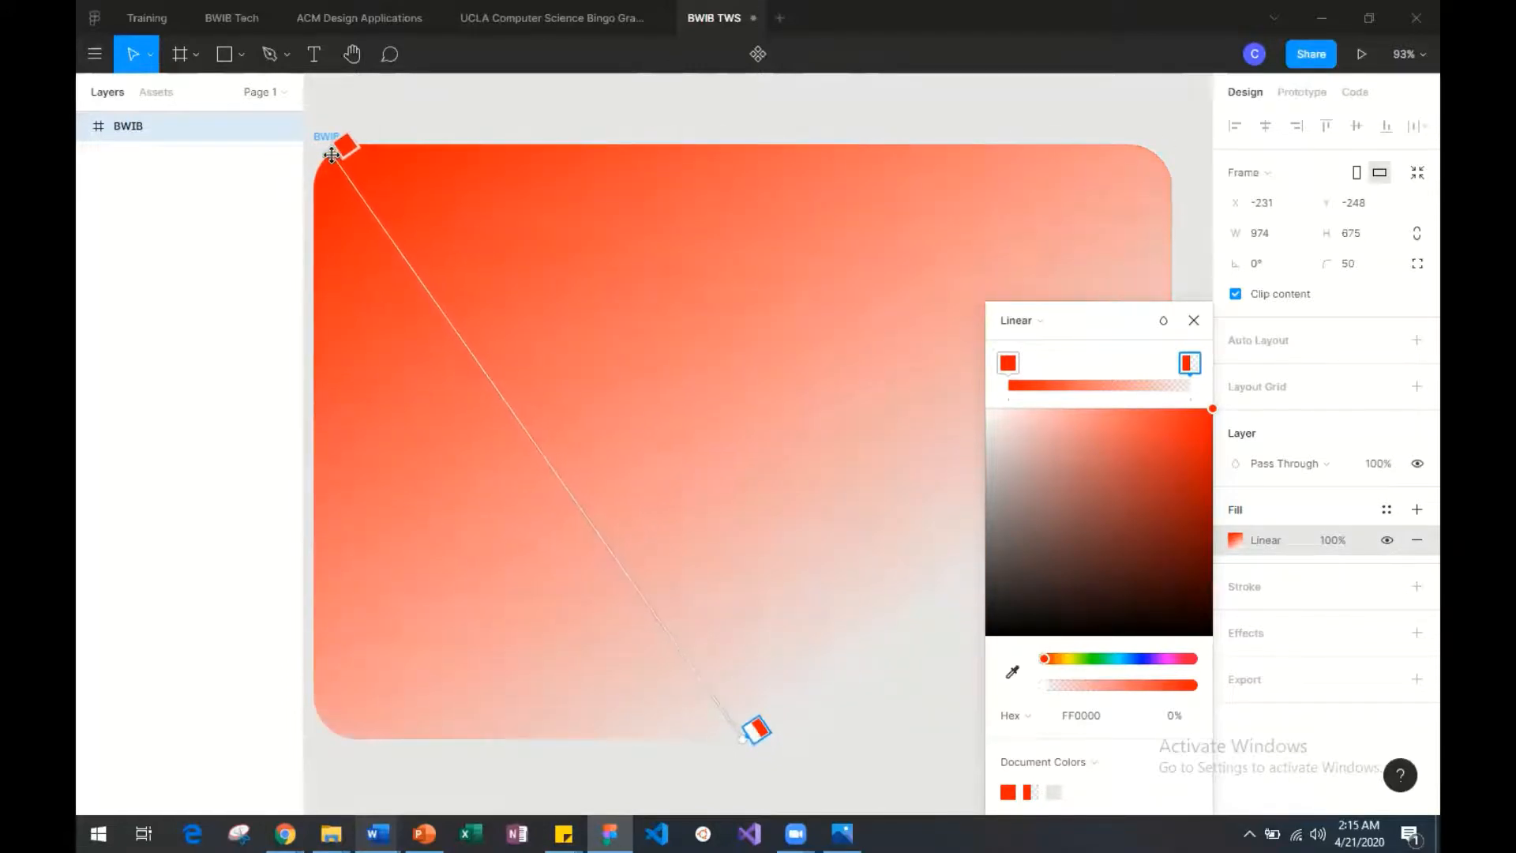
drag(758, 731, 984, 693)
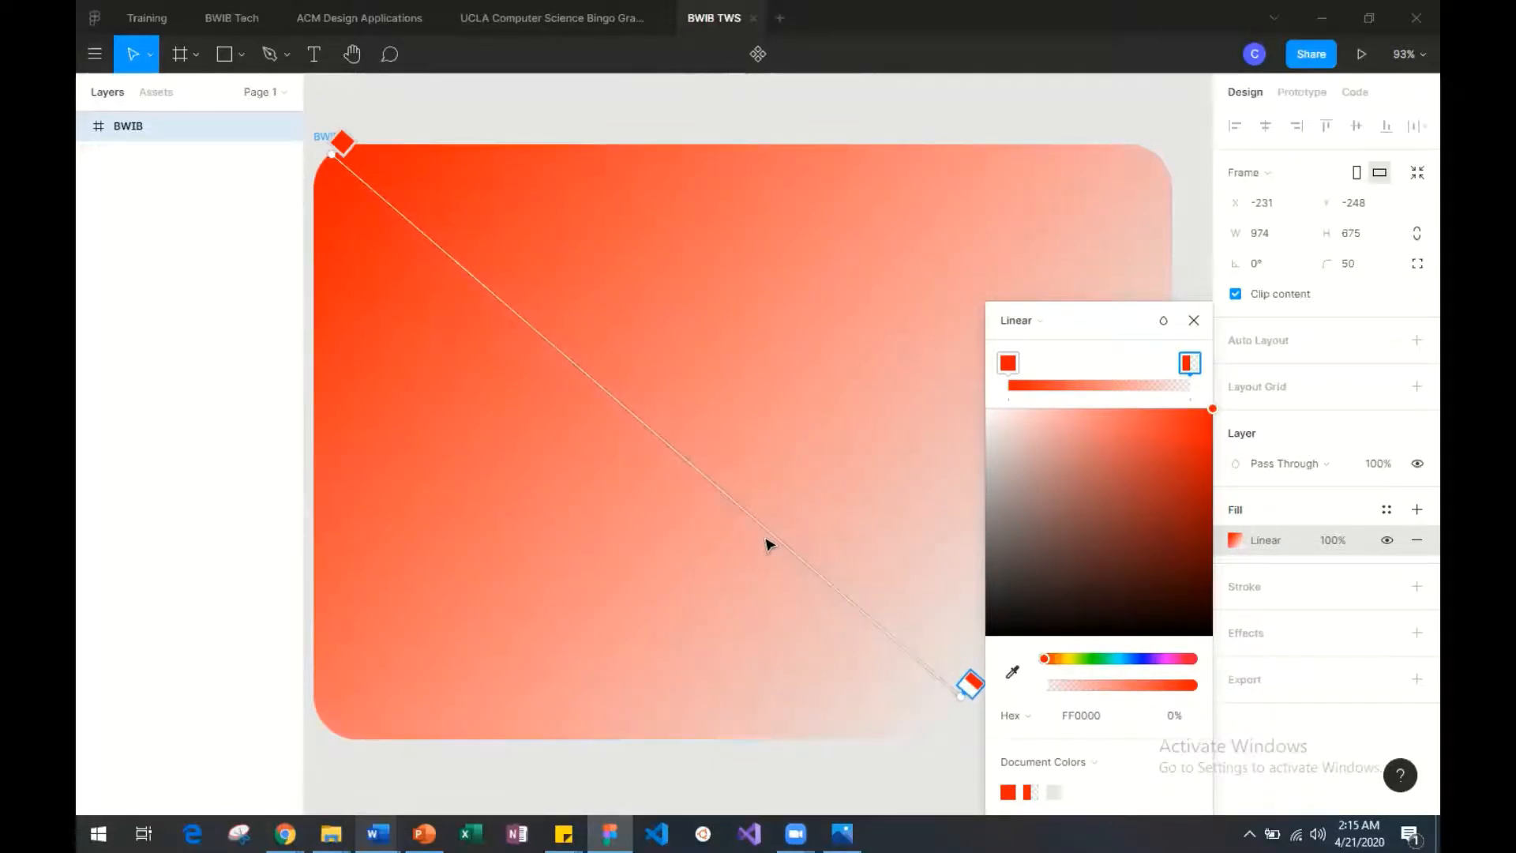
key(ctrl+z)
key(ctrl+z)
Step: Try the Radial, Angular and Diamond gradient types on the BWIB frame's fill
click(1024, 332)
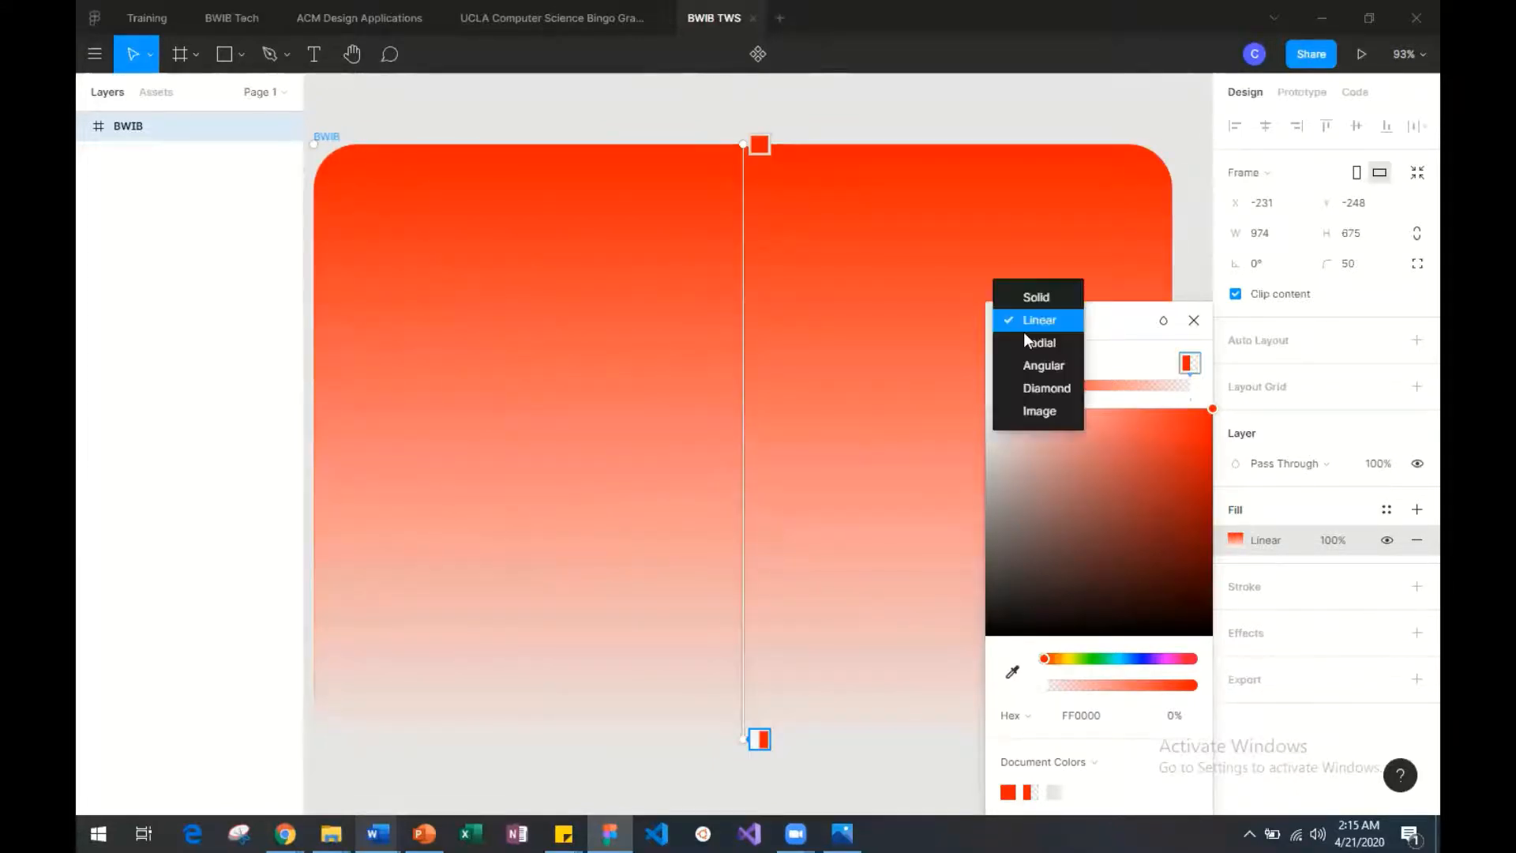
click(1026, 346)
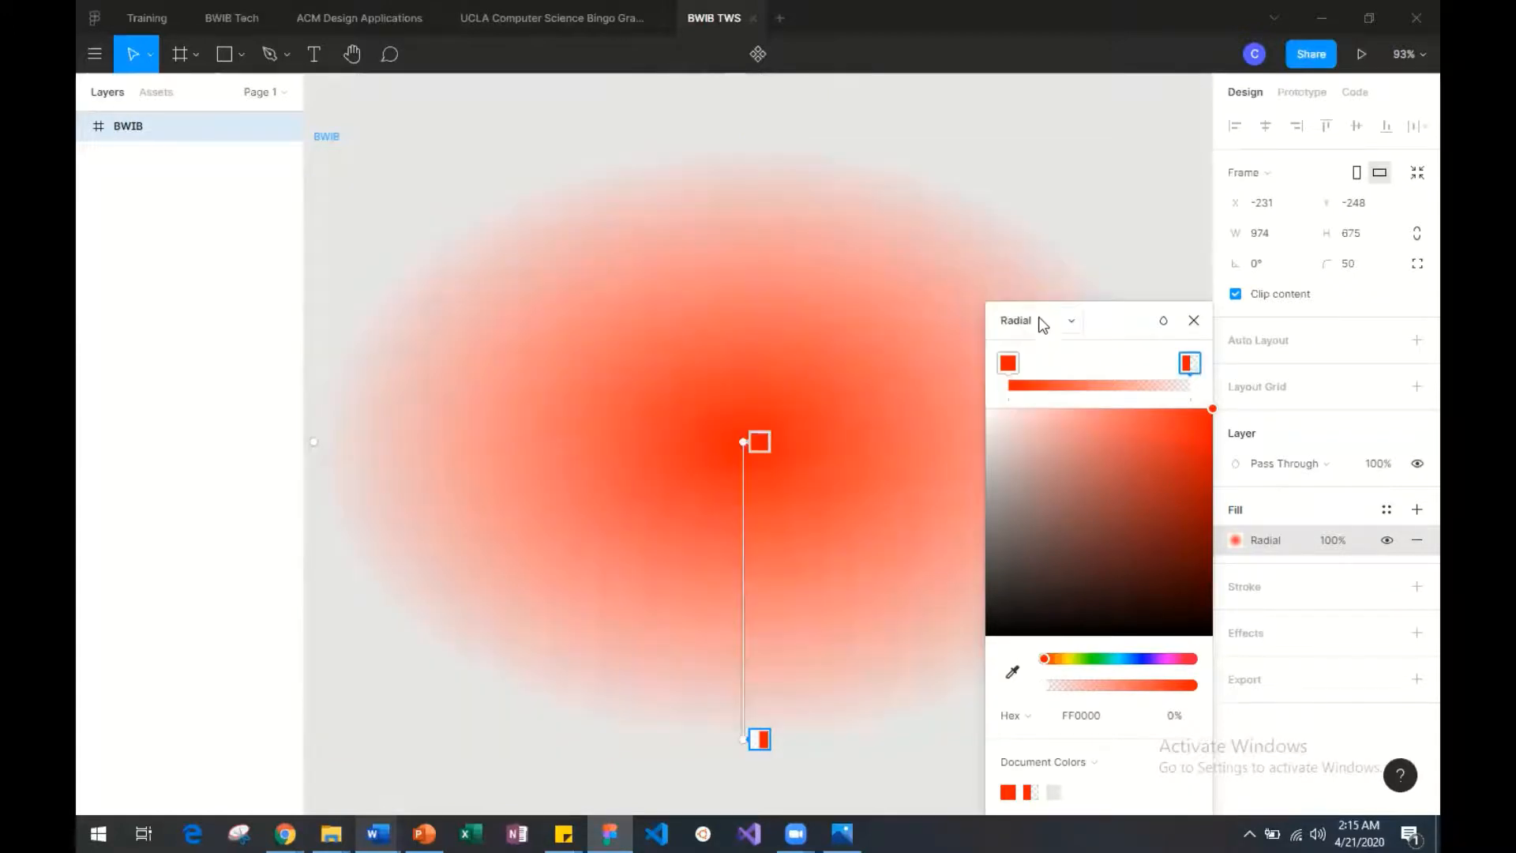
click(1040, 320)
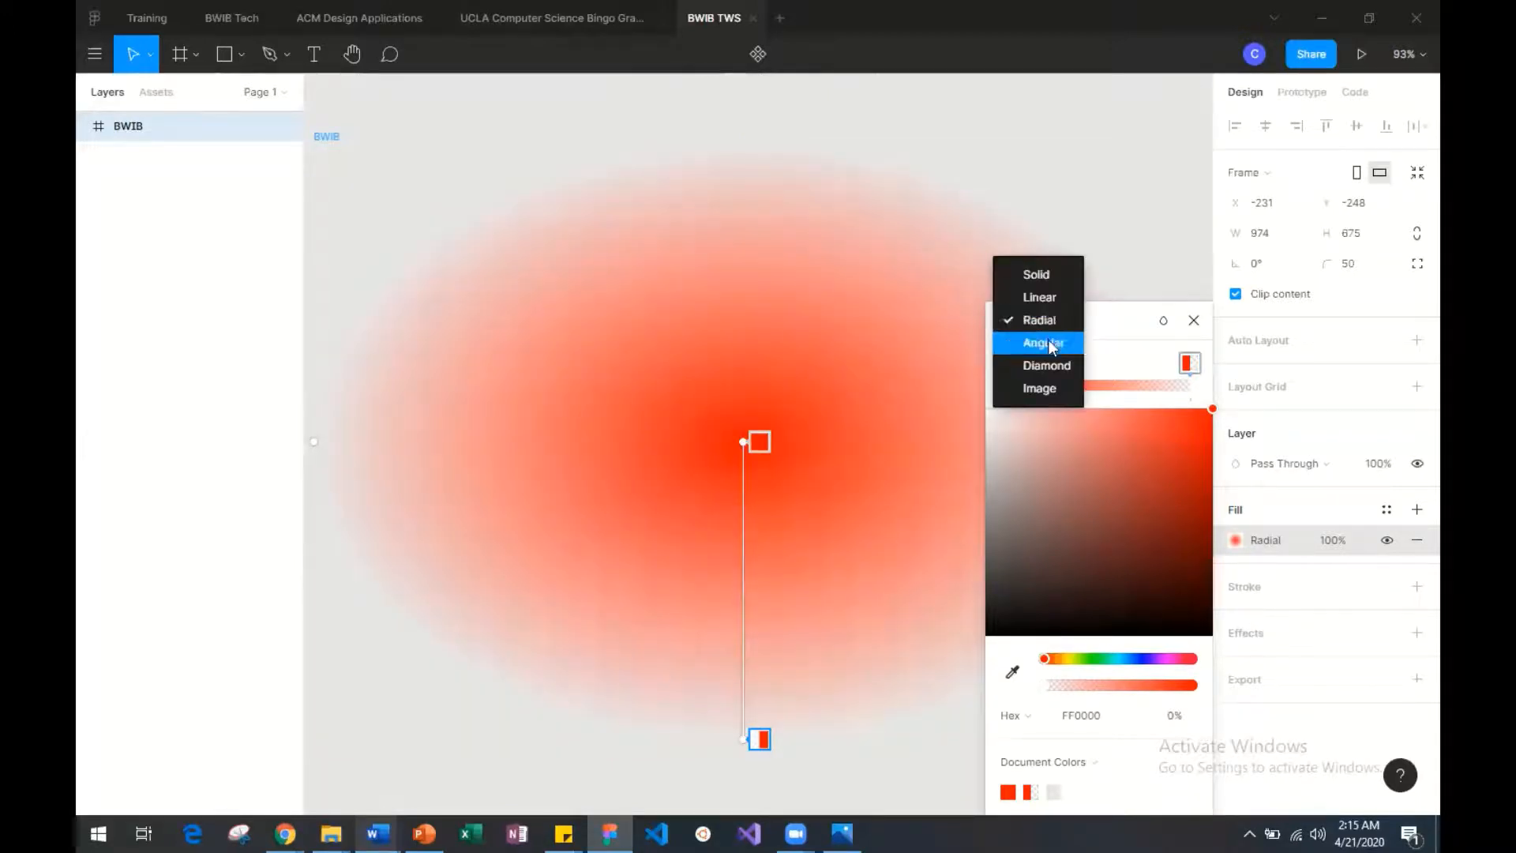
click(1048, 341)
click(1029, 320)
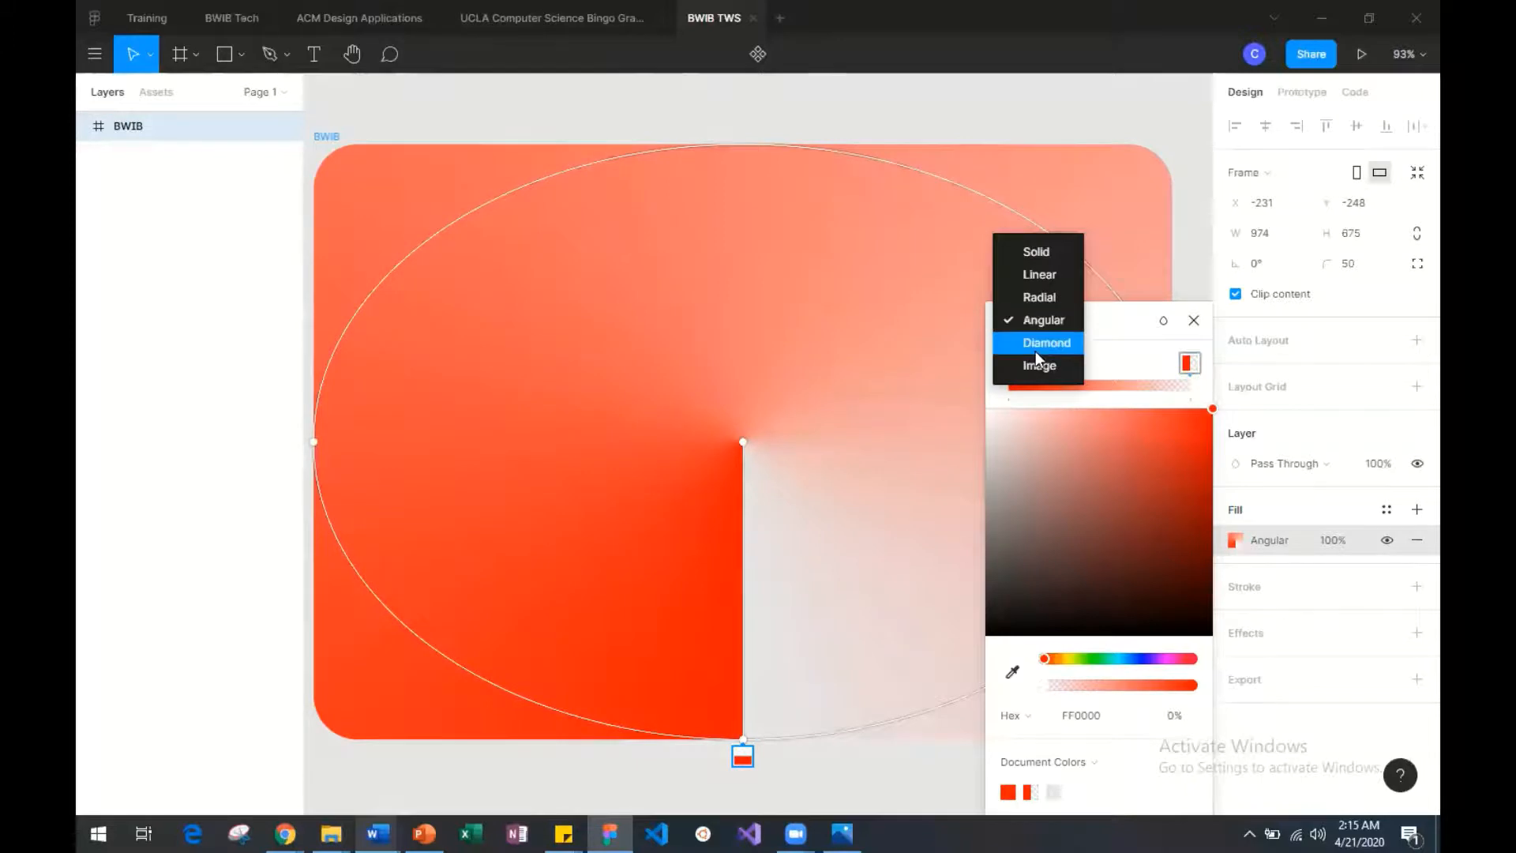
click(1035, 347)
Step: Return the BWIB frame's fill to Solid and lighten it to FF4F4F
click(1035, 321)
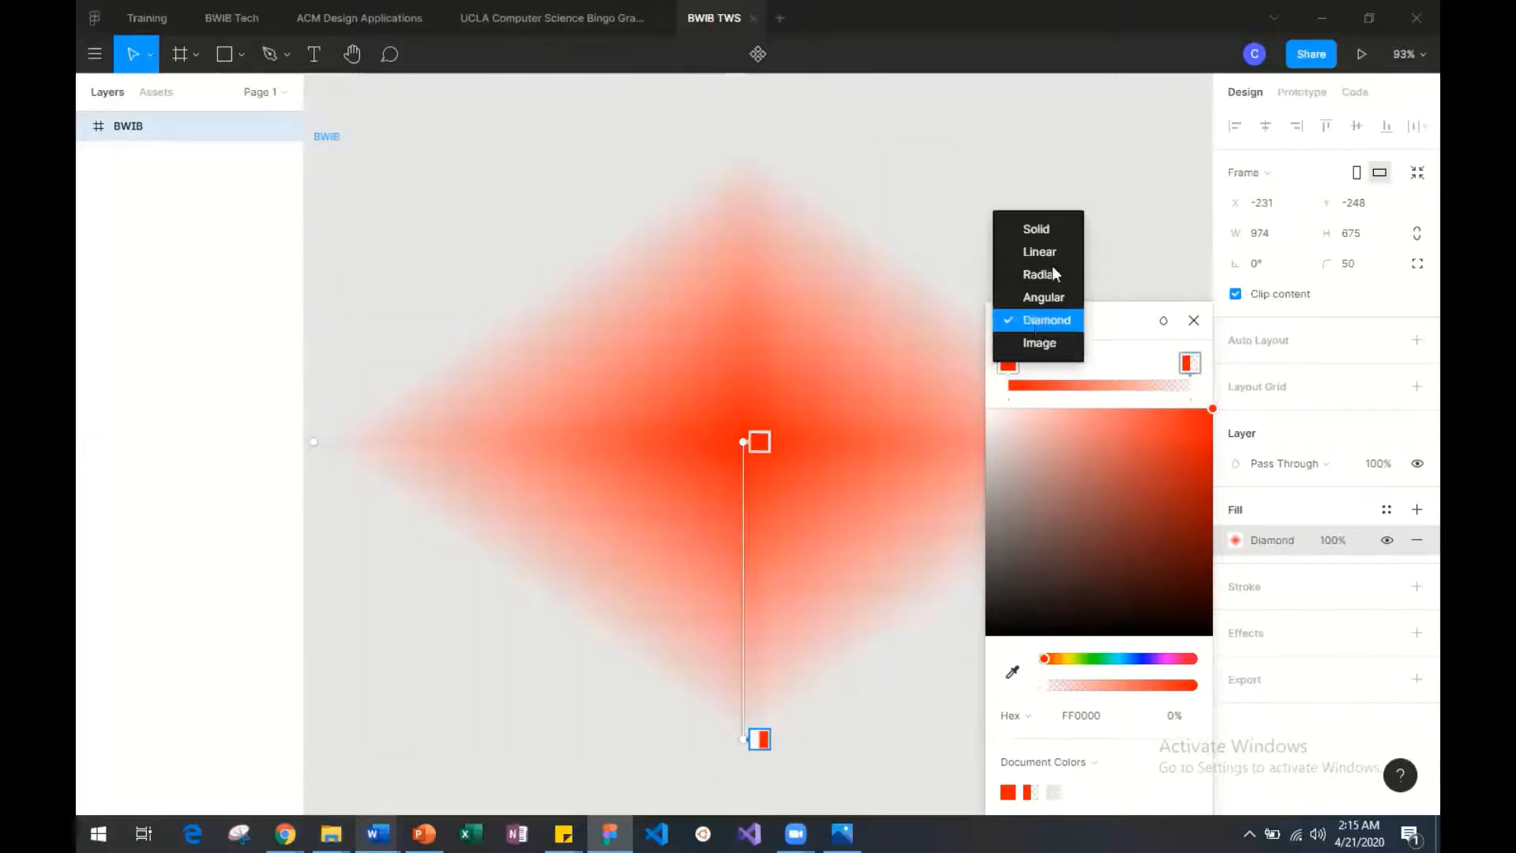
click(1048, 227)
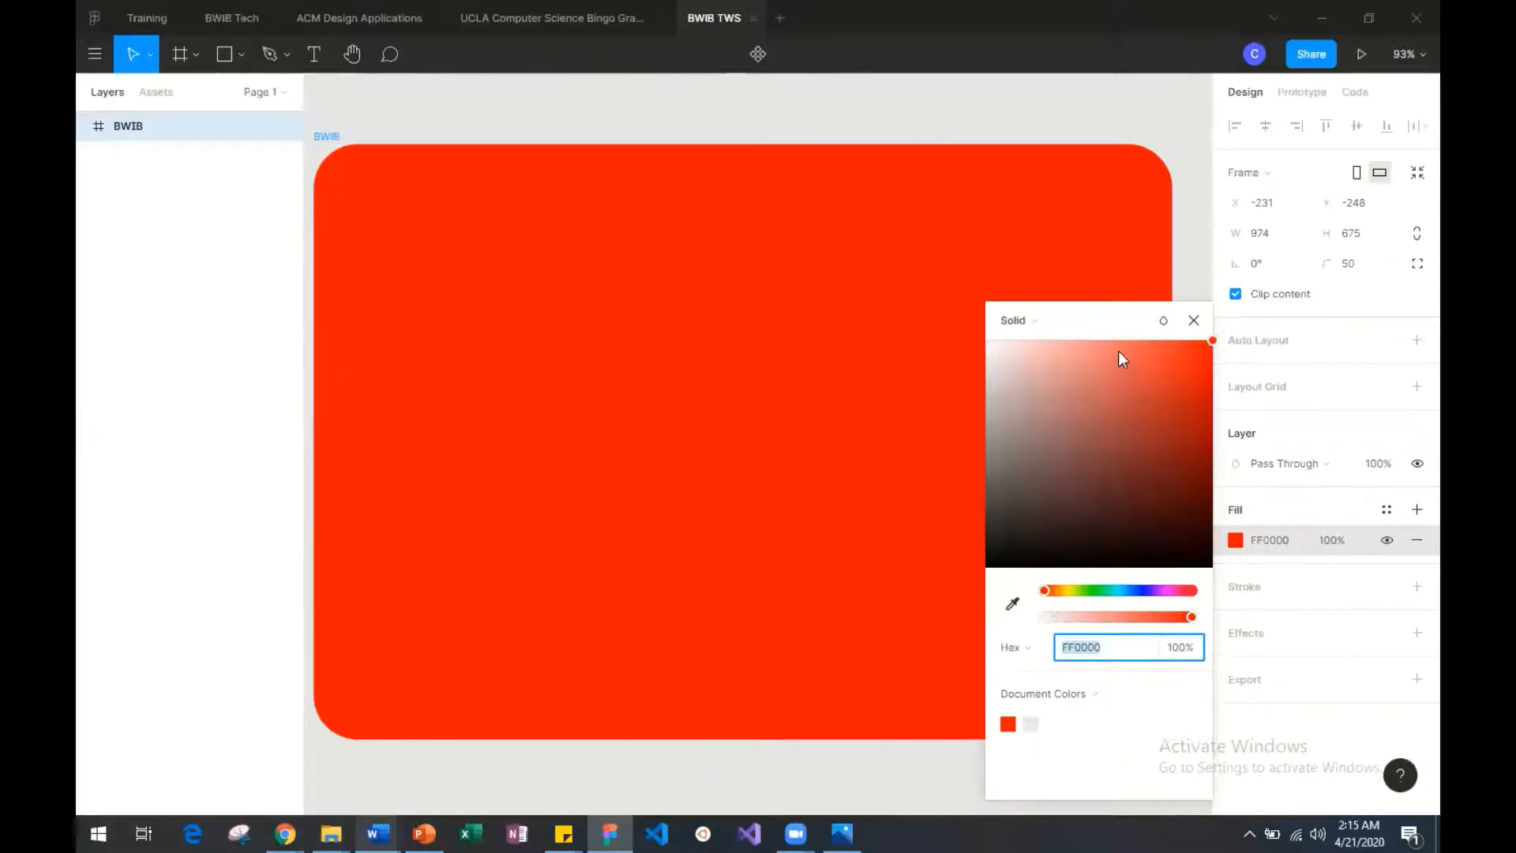
mouse_move(1118, 350)
mouse_down()
mouse_move(1111, 339)
mouse_move(1144, 338)
mouse_up()
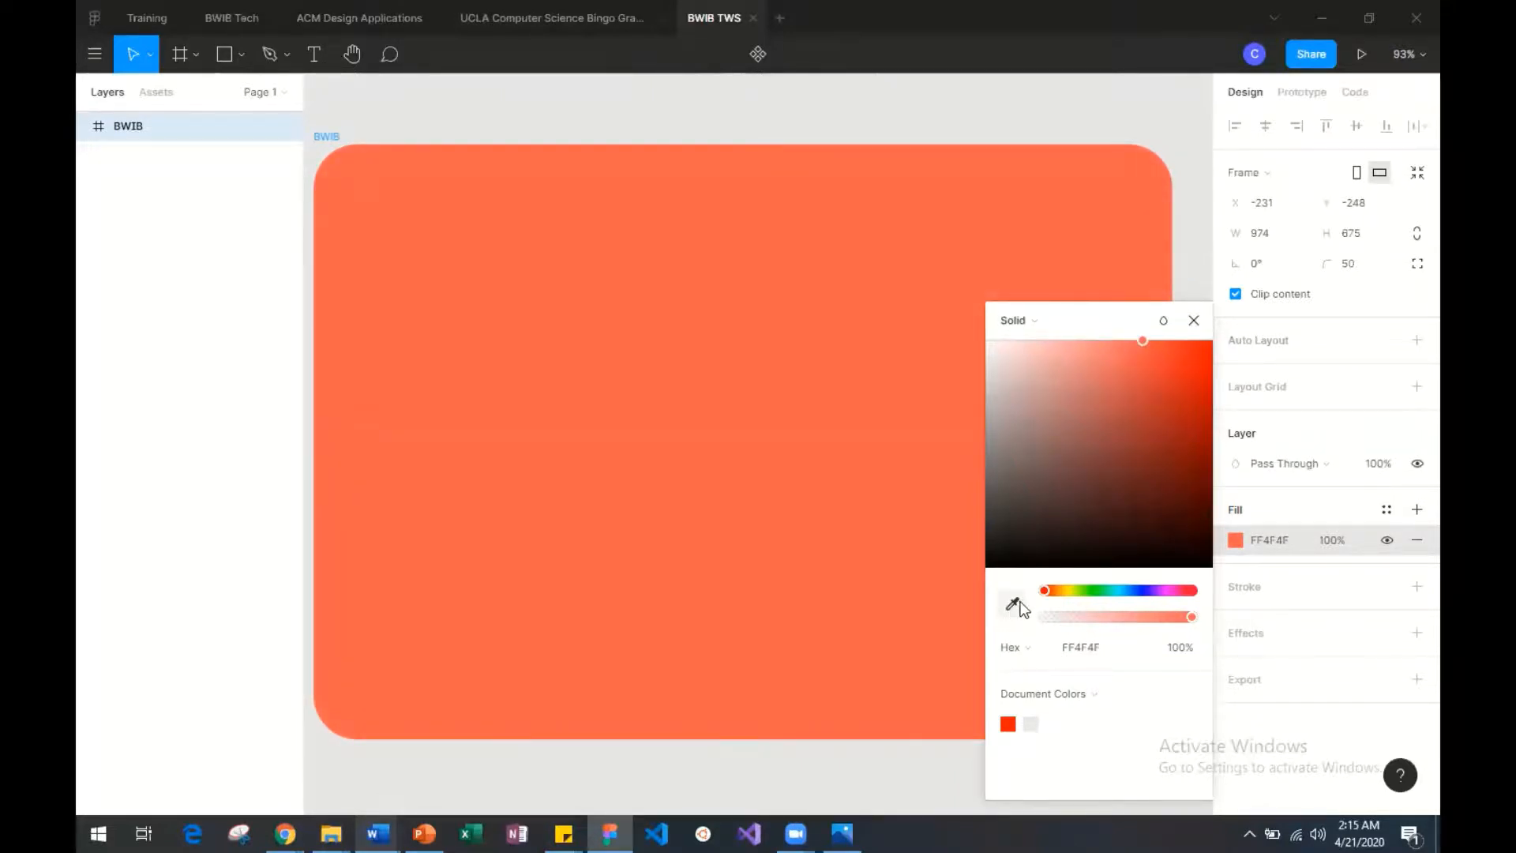
click(1192, 320)
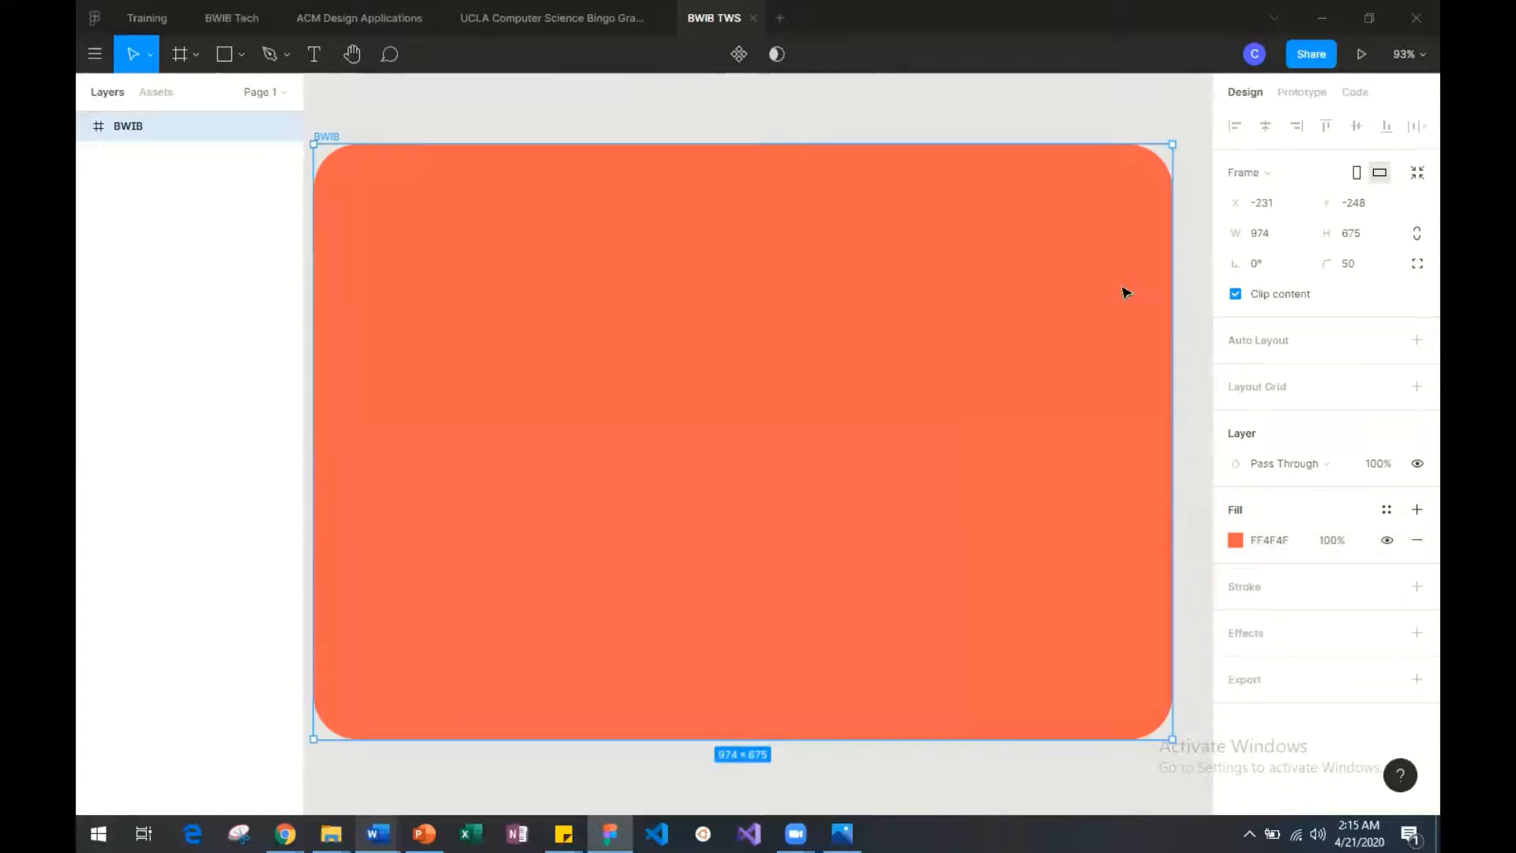
Step: Draw a rectangle about 338 by 112 outside the BWIB frame, above its upper-right corner
scroll(961, 328, right, 2)
scroll(956, 322, up, 4)
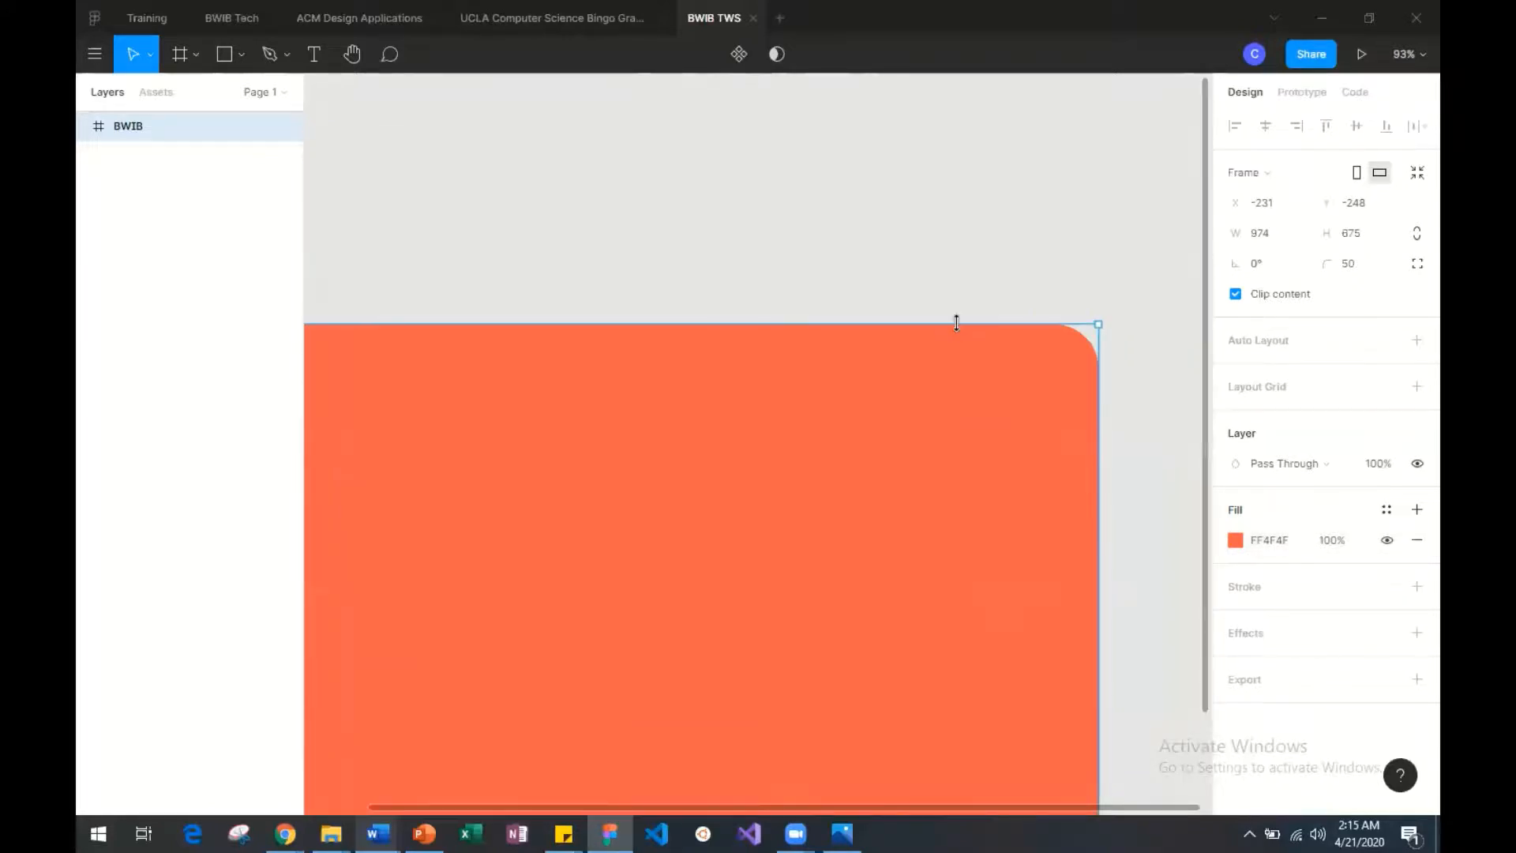
key(minus)
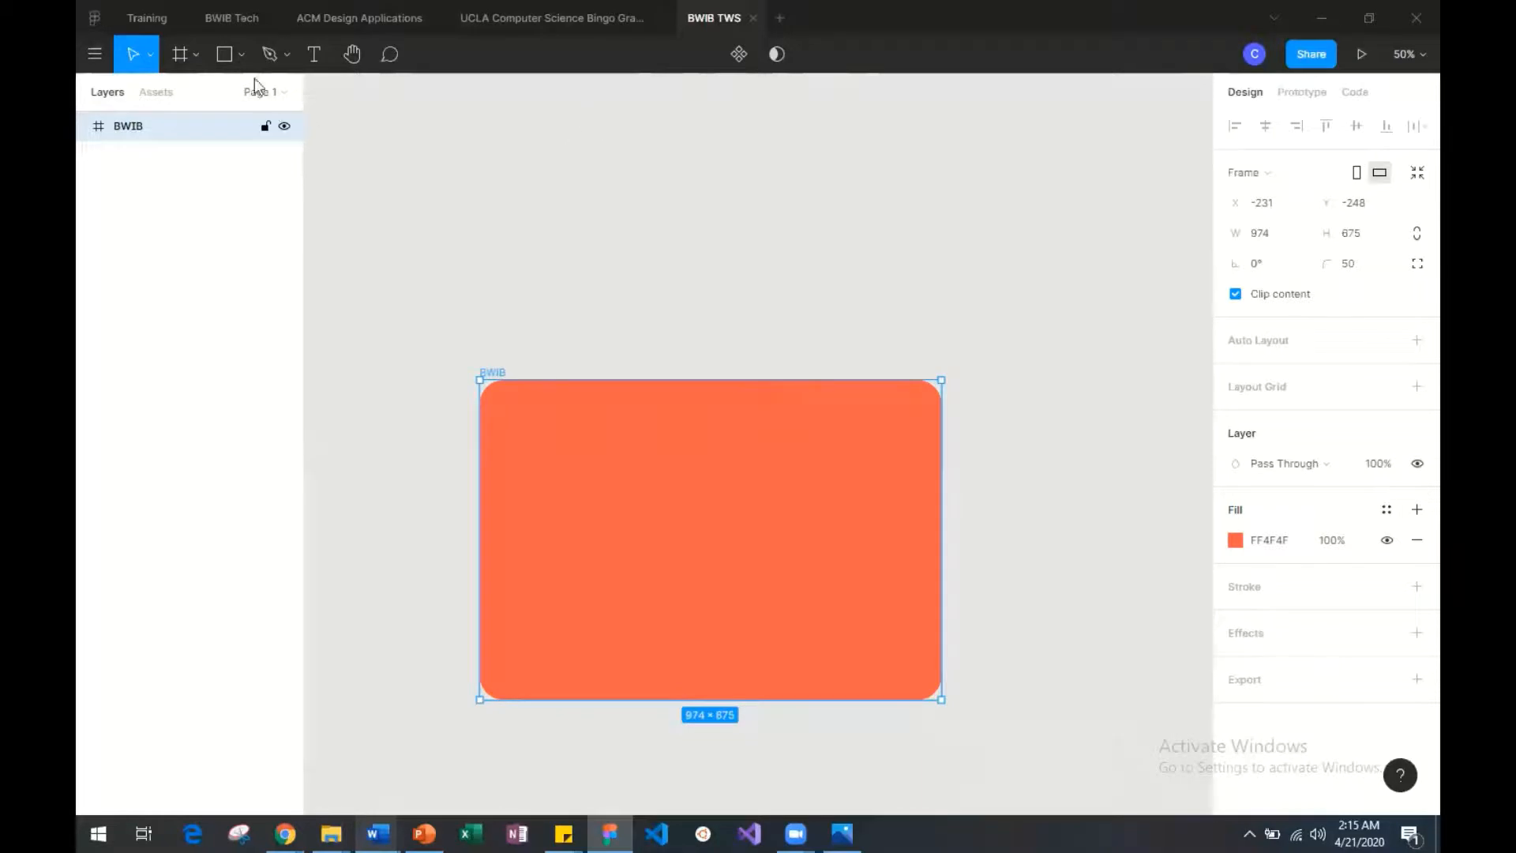
click(247, 55)
click(212, 97)
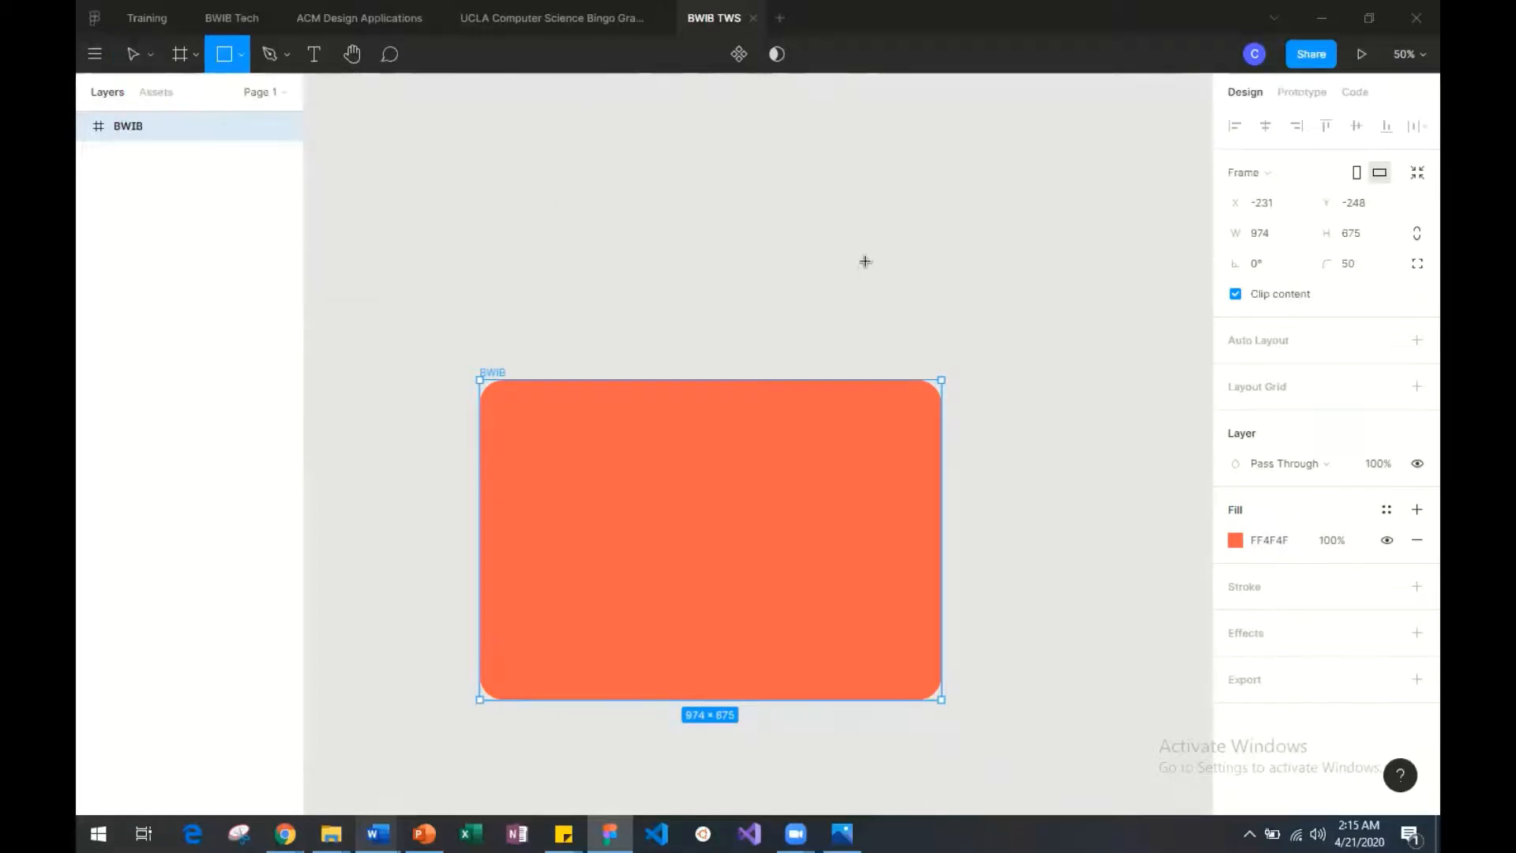
drag(866, 261, 1024, 314)
Step: Change the new rectangle's fill to a medium blue and deselect it
click(1242, 389)
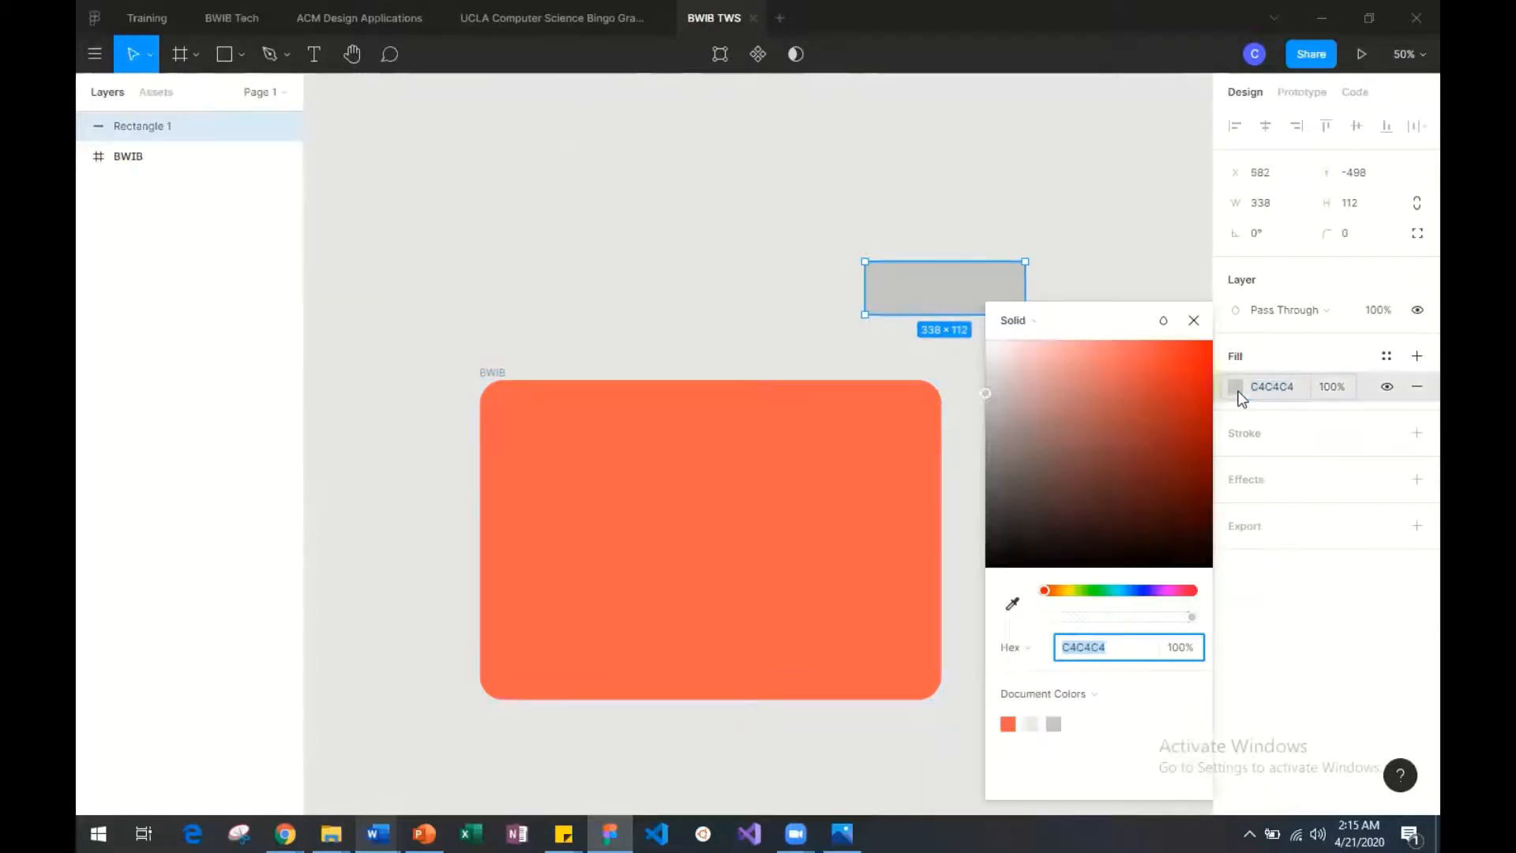
drag(1147, 589, 1126, 589)
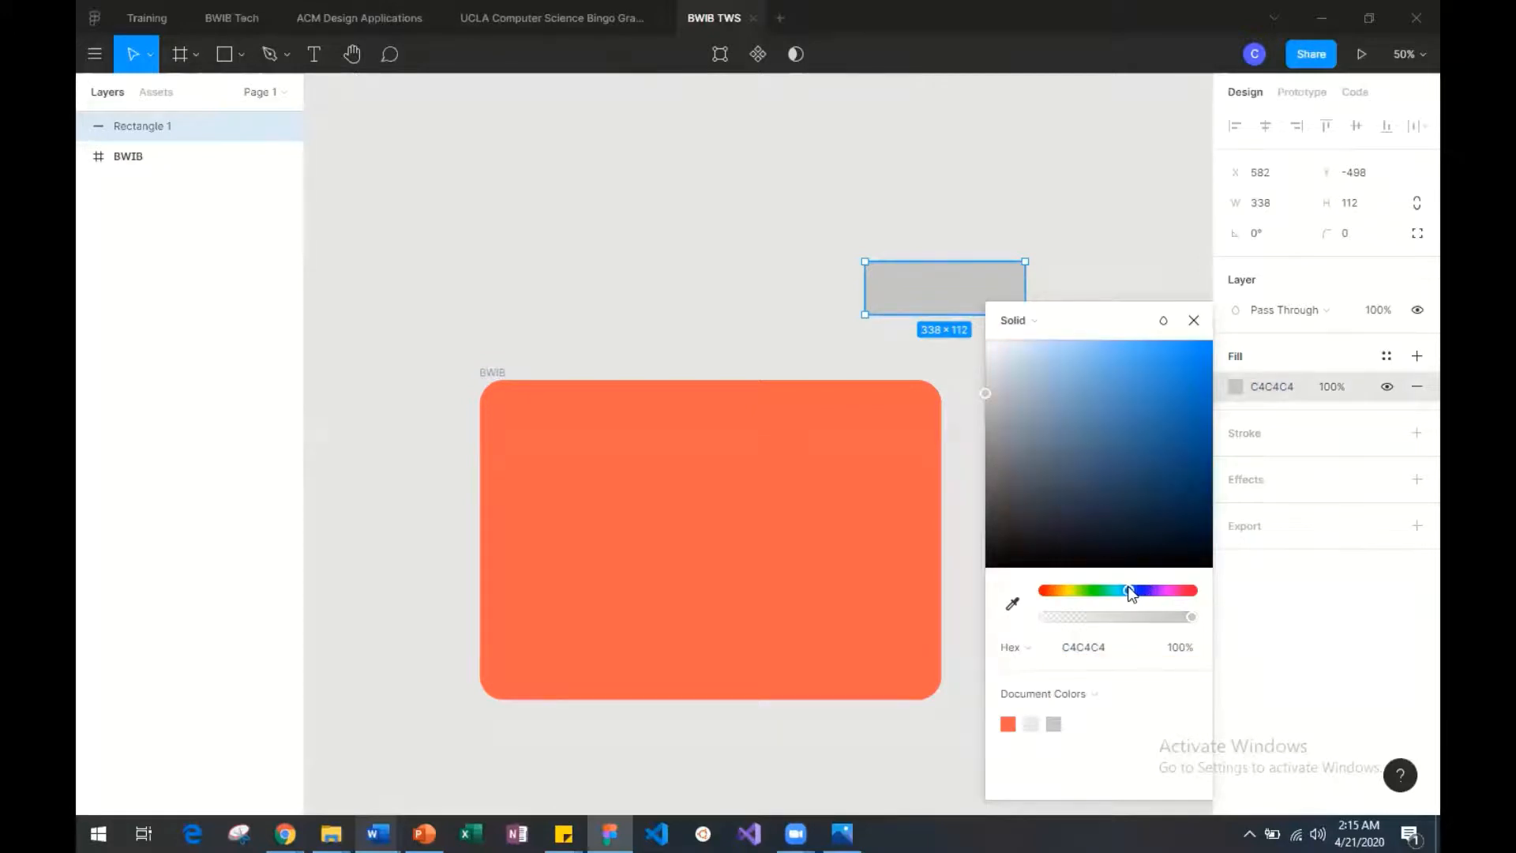
click(1130, 372)
mouse_move(1187, 355)
mouse_down()
mouse_move(1147, 338)
mouse_move(1156, 373)
mouse_up()
click(1086, 237)
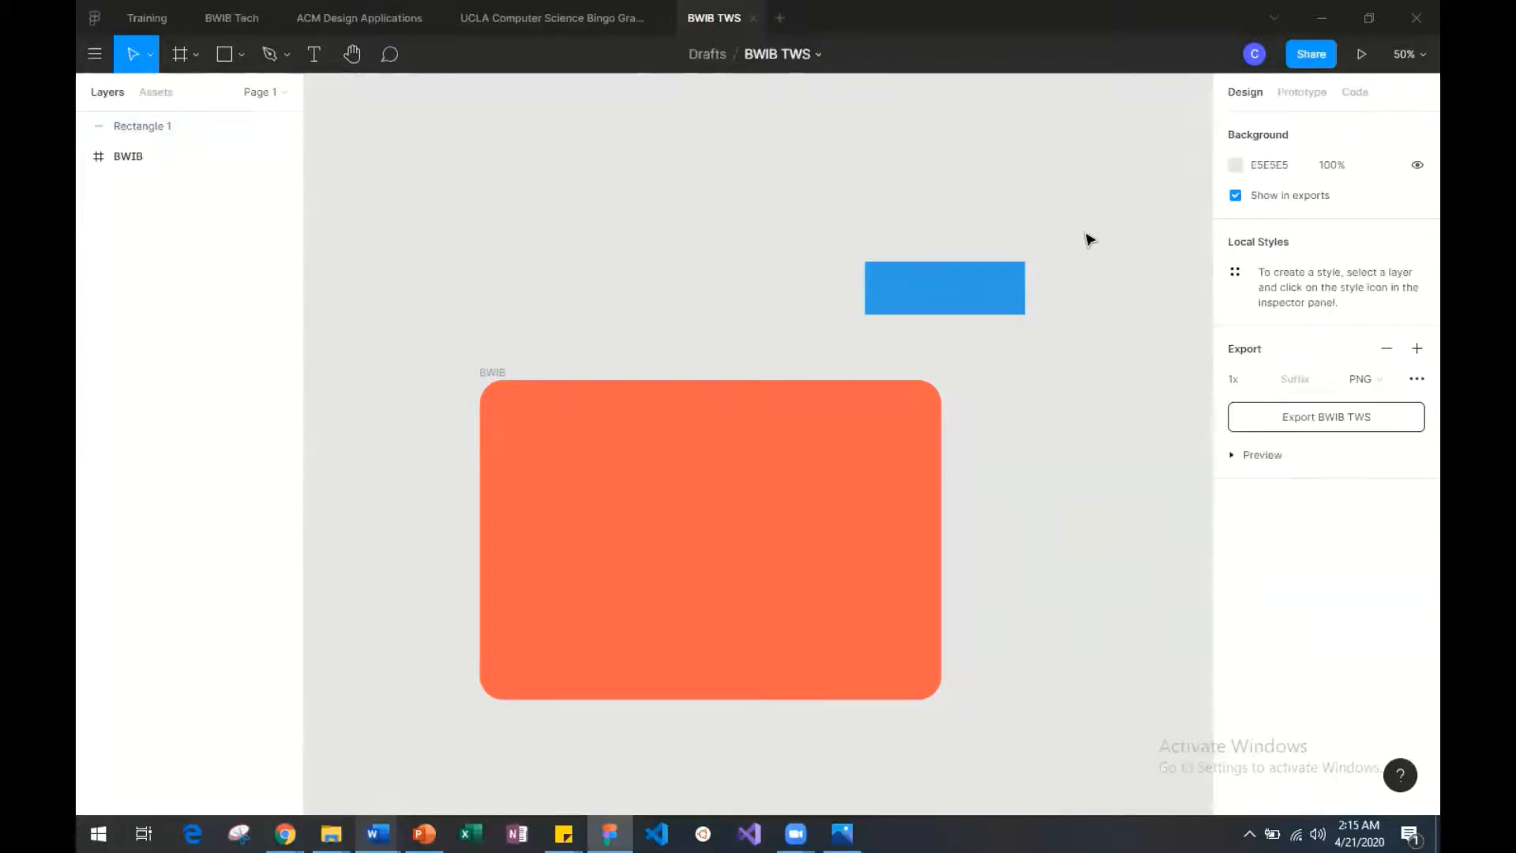
Step: Try the eyedropper on the BWIB frame's fill by sampling the blue rectangle's color, and undo the color change
click(879, 484)
click(1251, 548)
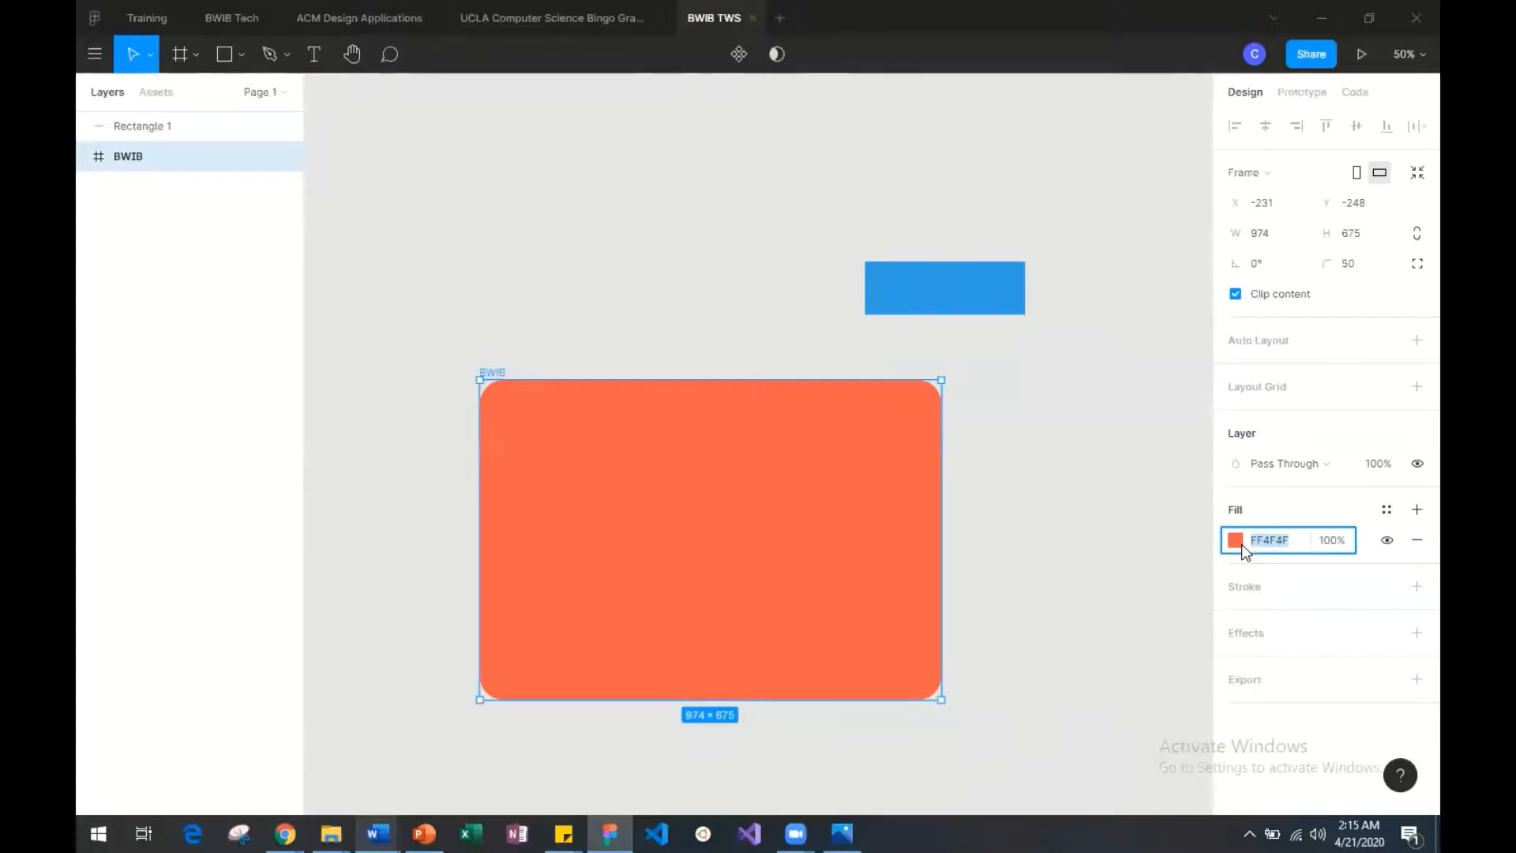
click(1237, 542)
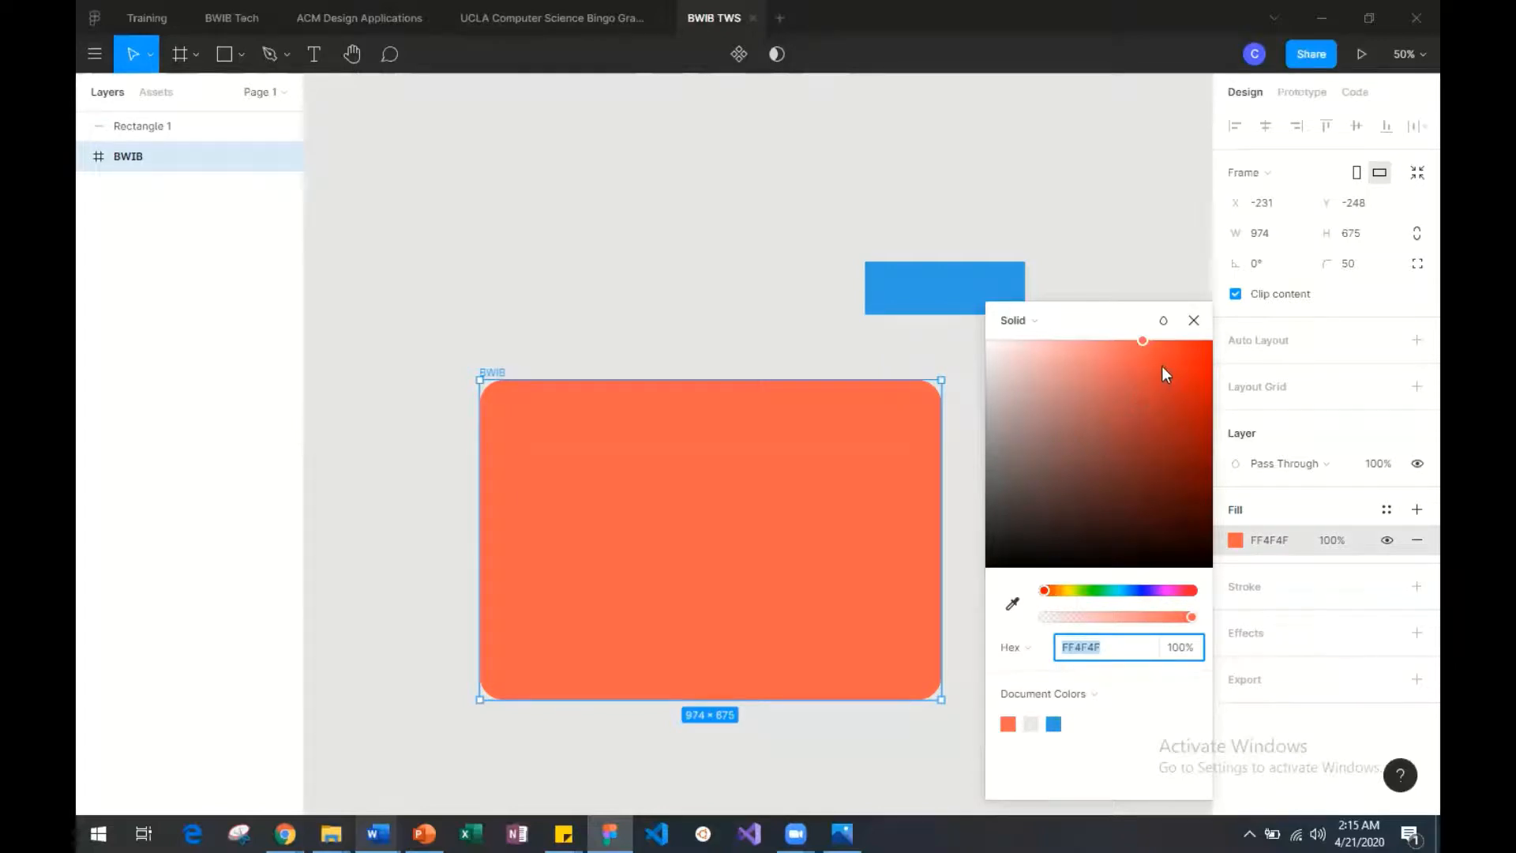
click(1011, 603)
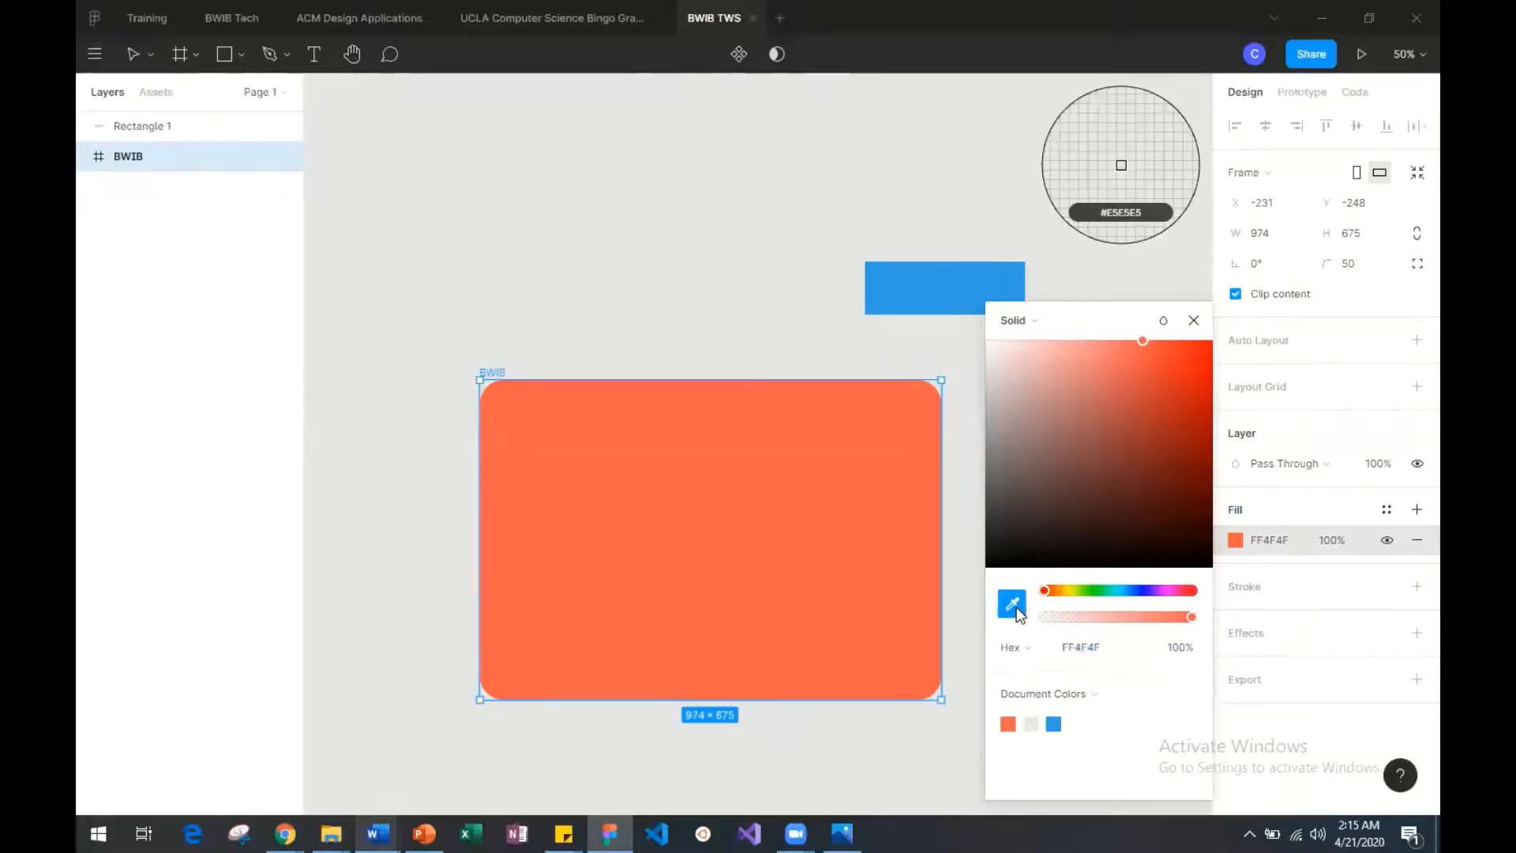
click(936, 279)
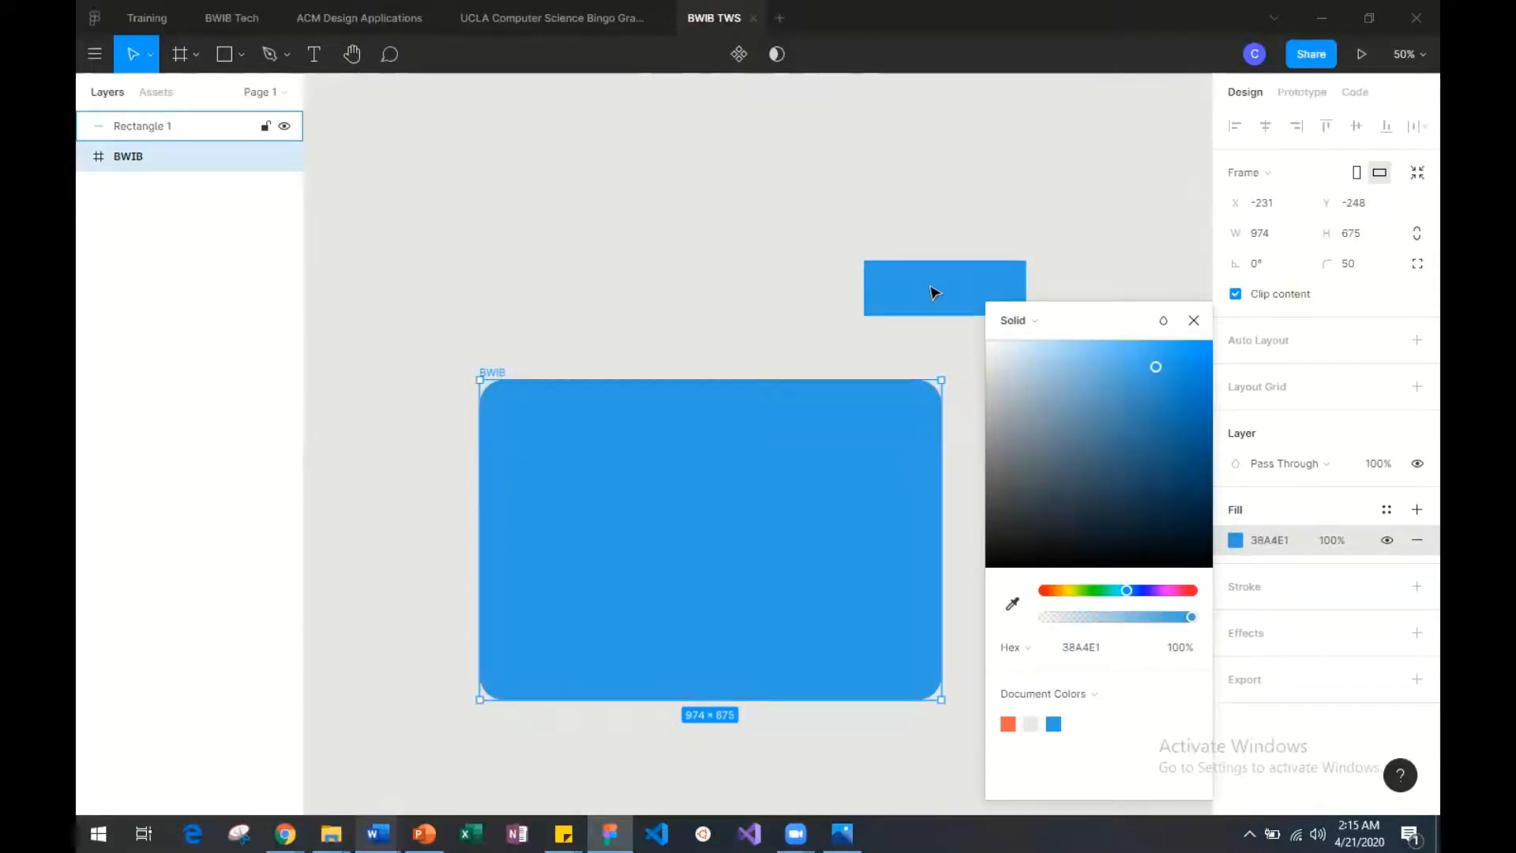
key(ctrl+z)
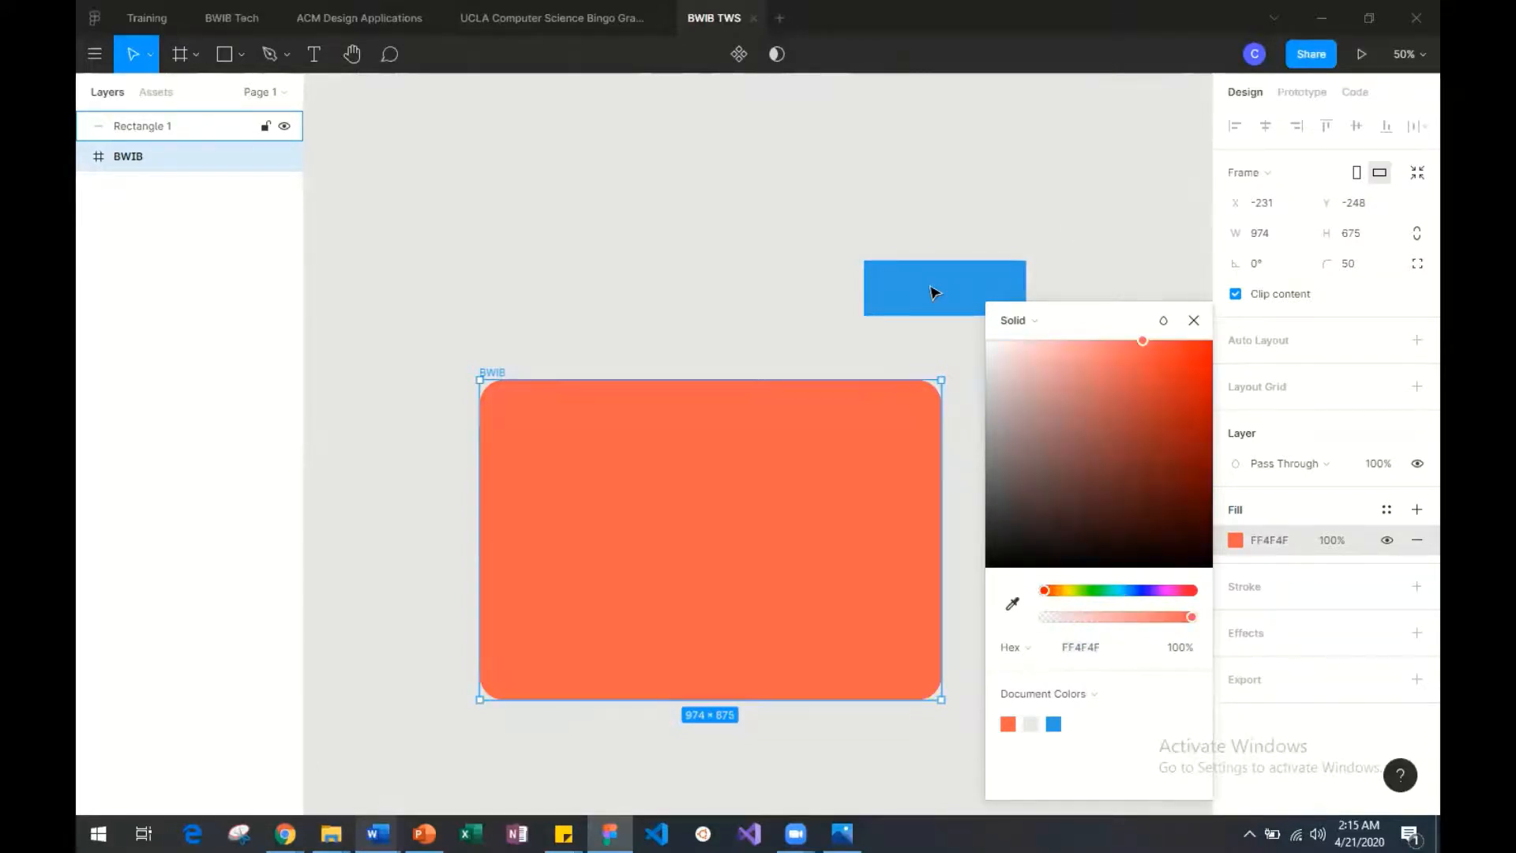
click(1193, 320)
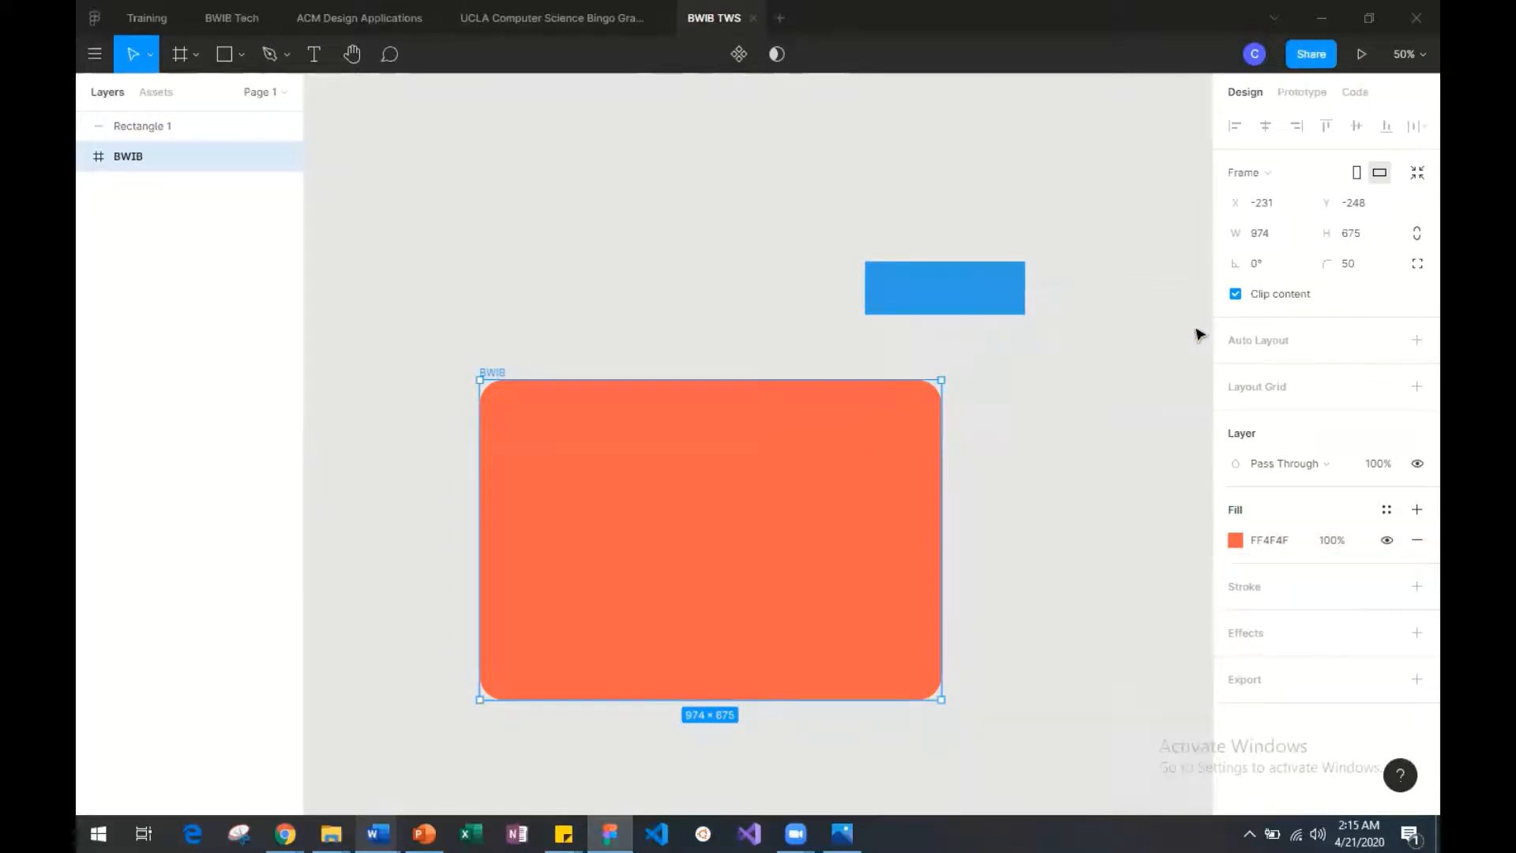
Step: Add a stroke of width 20 to the BWIB frame and color it black (000000)
scroll(1074, 562, down, 1)
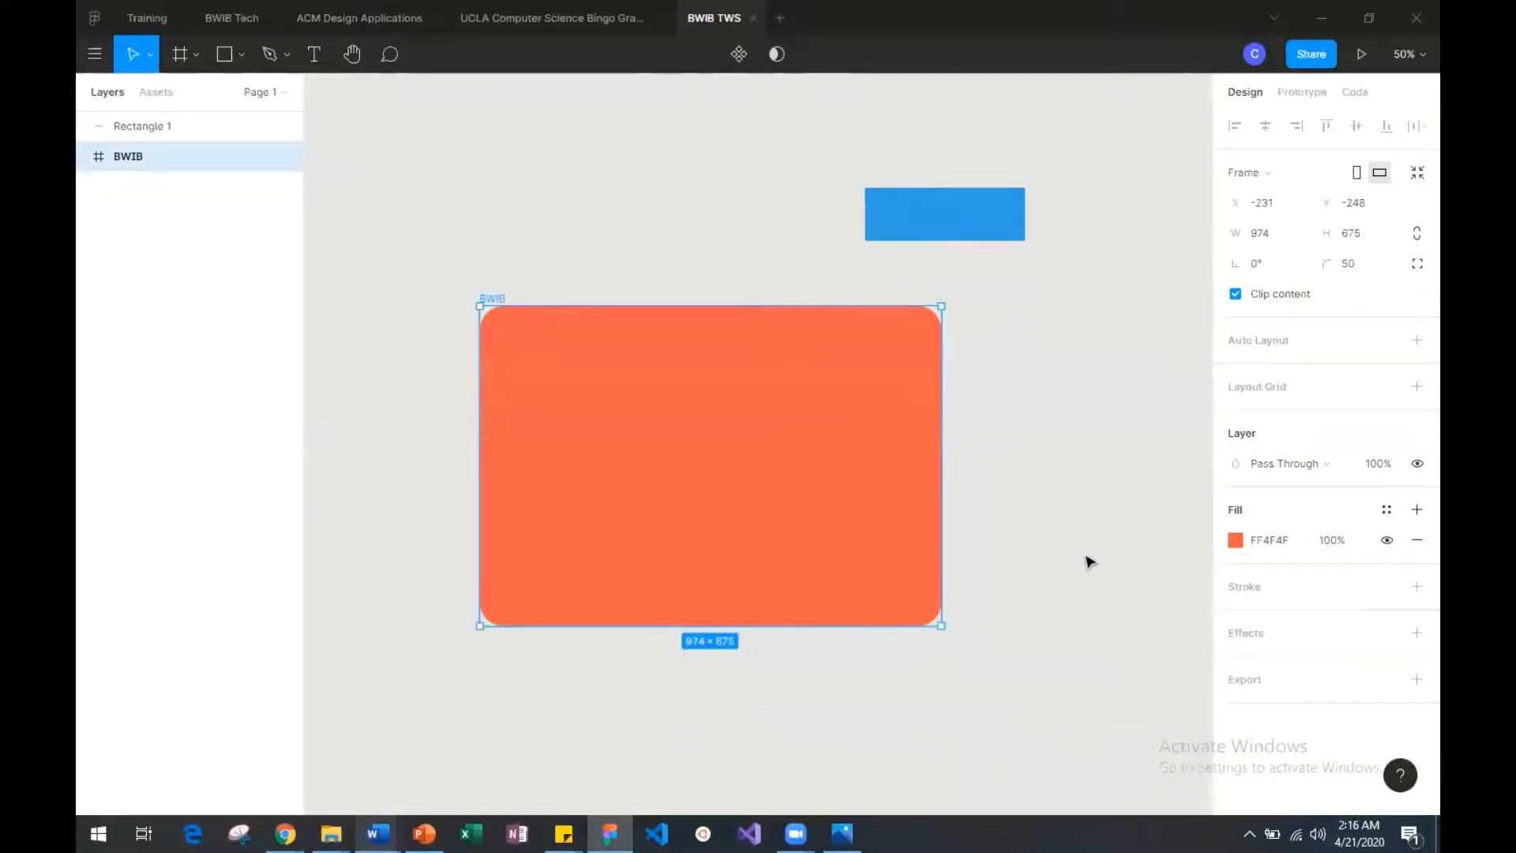
click(1255, 591)
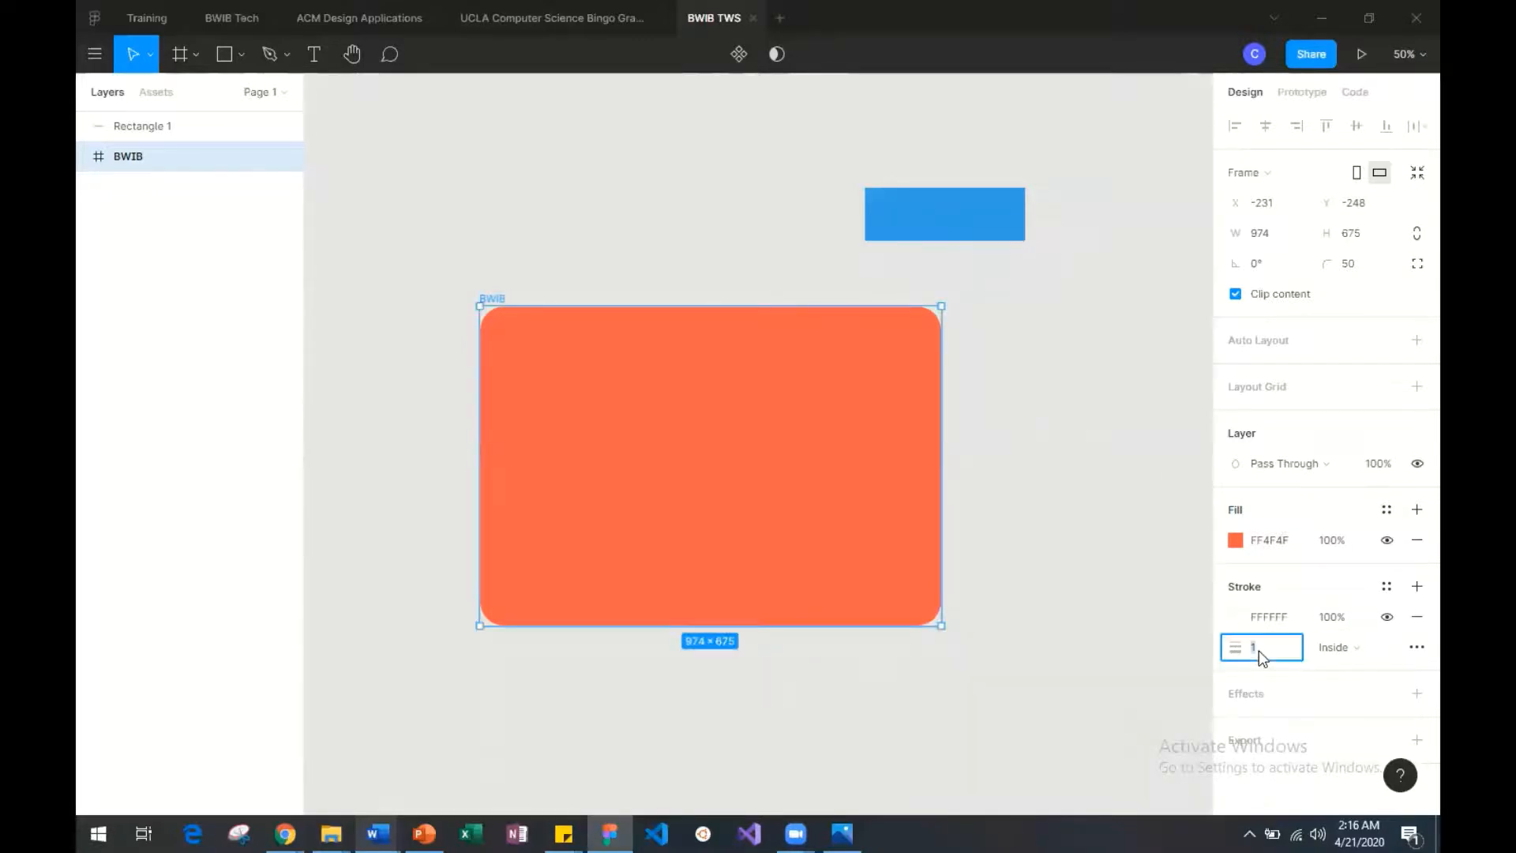
text(20)
key(Return)
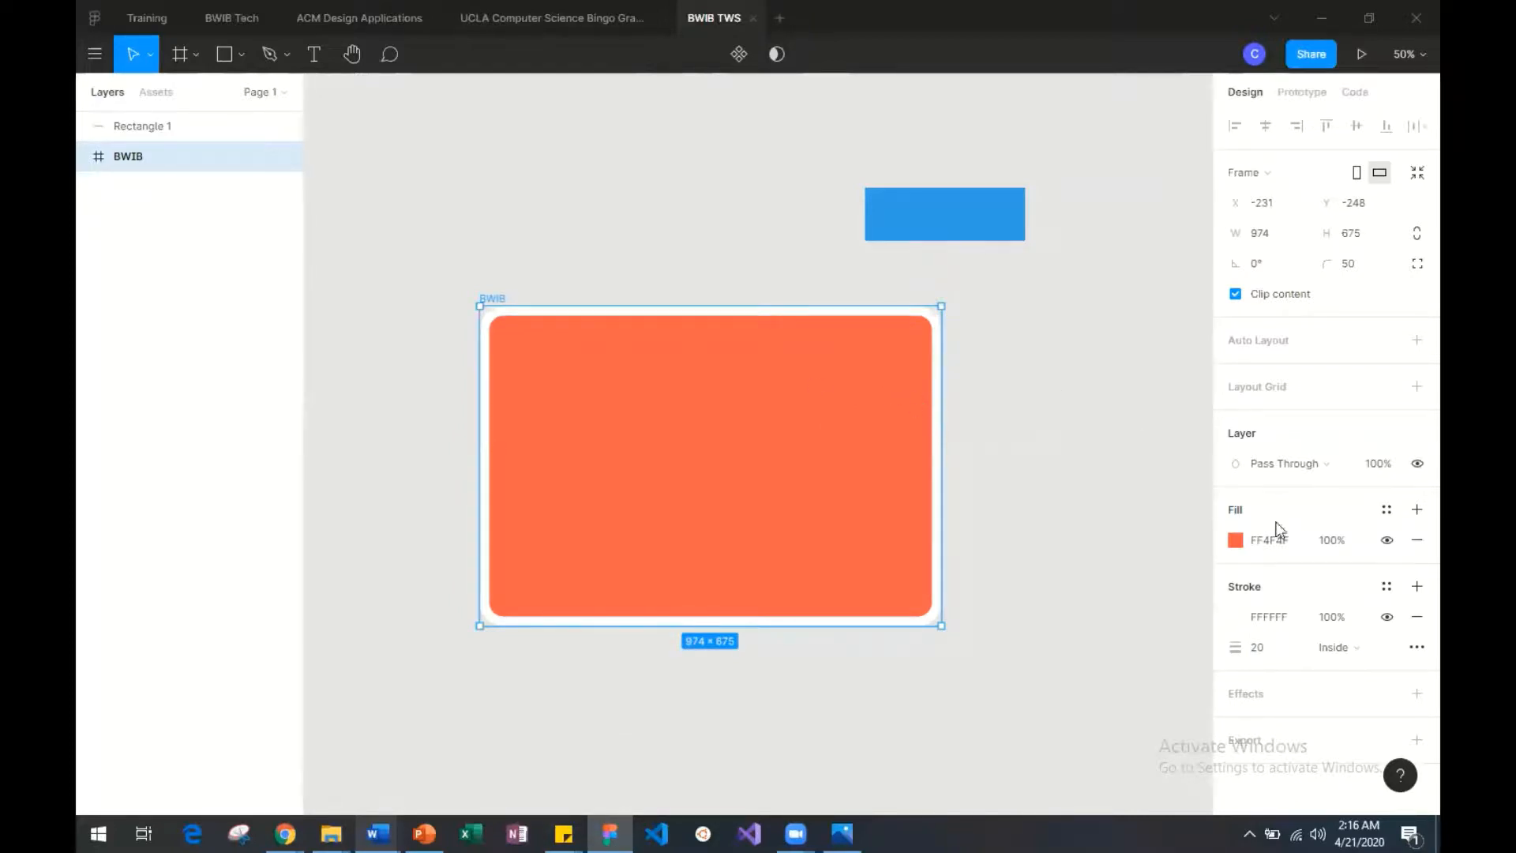
click(1238, 619)
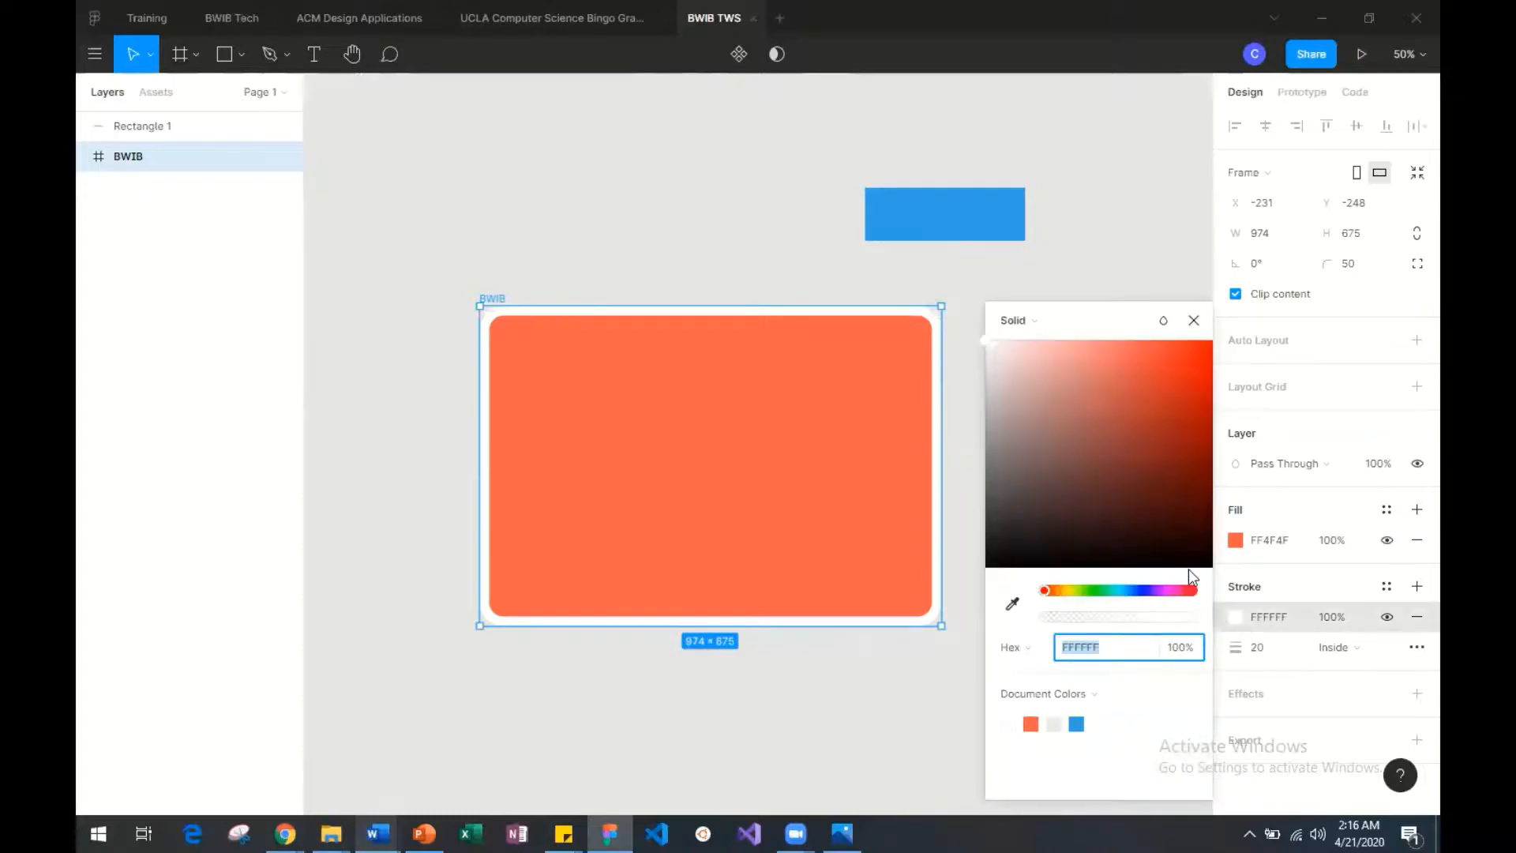
drag(1015, 567, 981, 561)
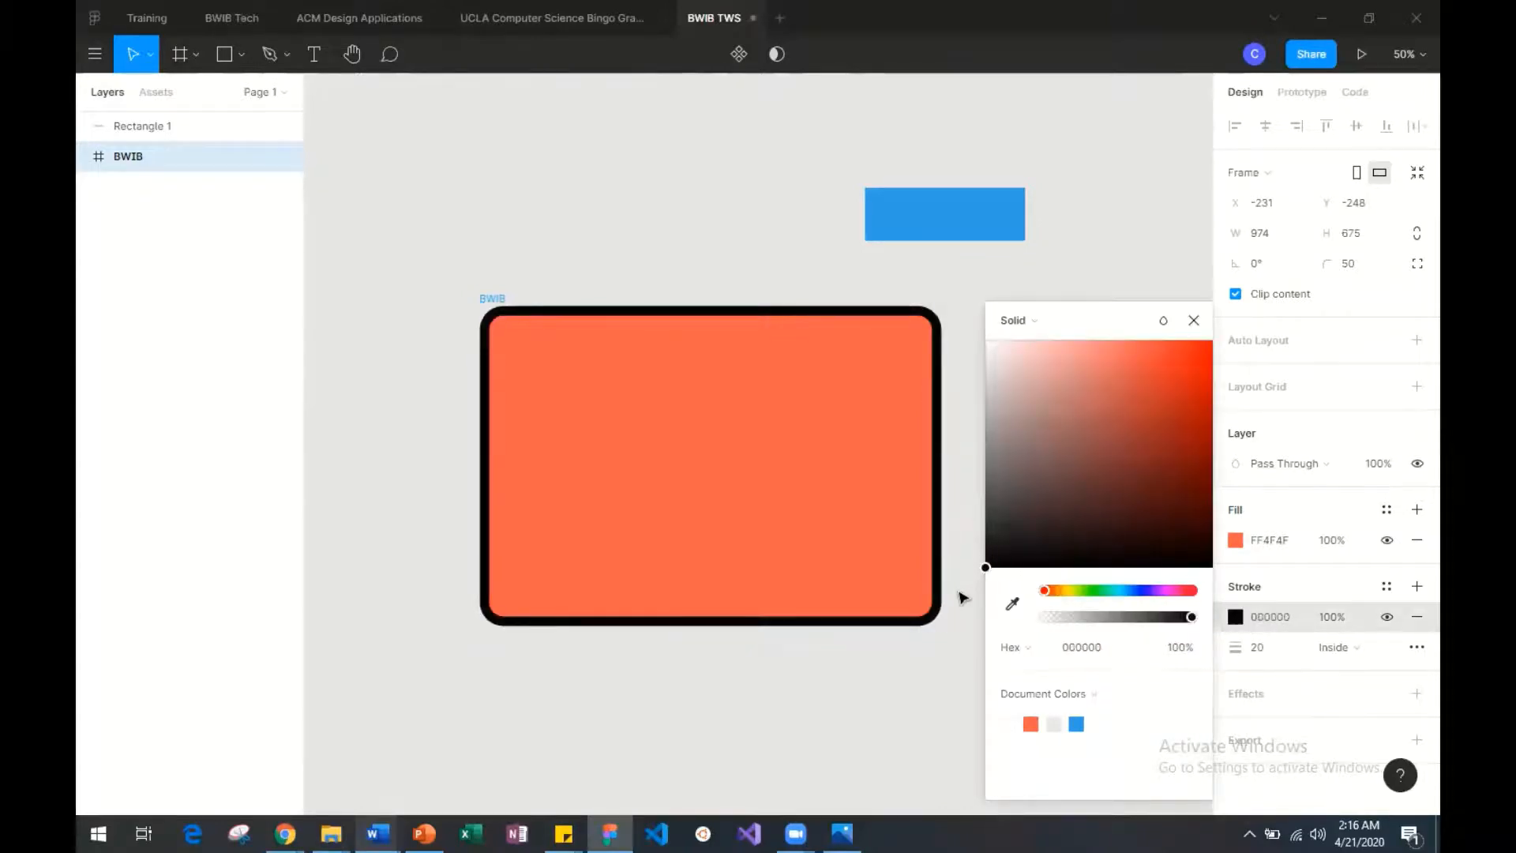
click(1194, 322)
Step: Try the Center and Outside alignments for the BWIB frame's stroke and return it to Inside
click(1347, 647)
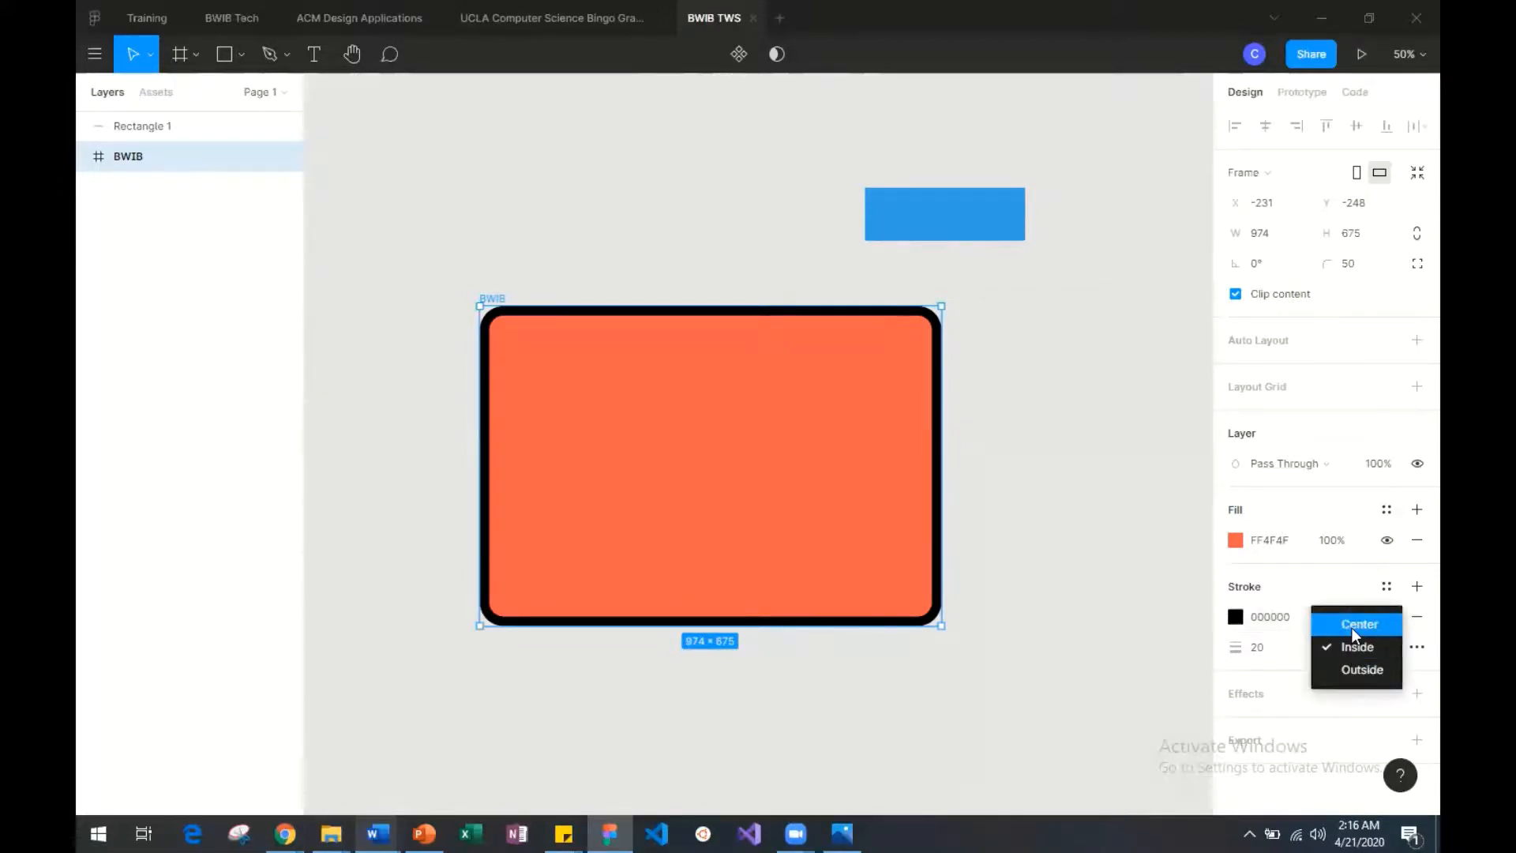
click(1352, 626)
click(1340, 647)
click(1336, 693)
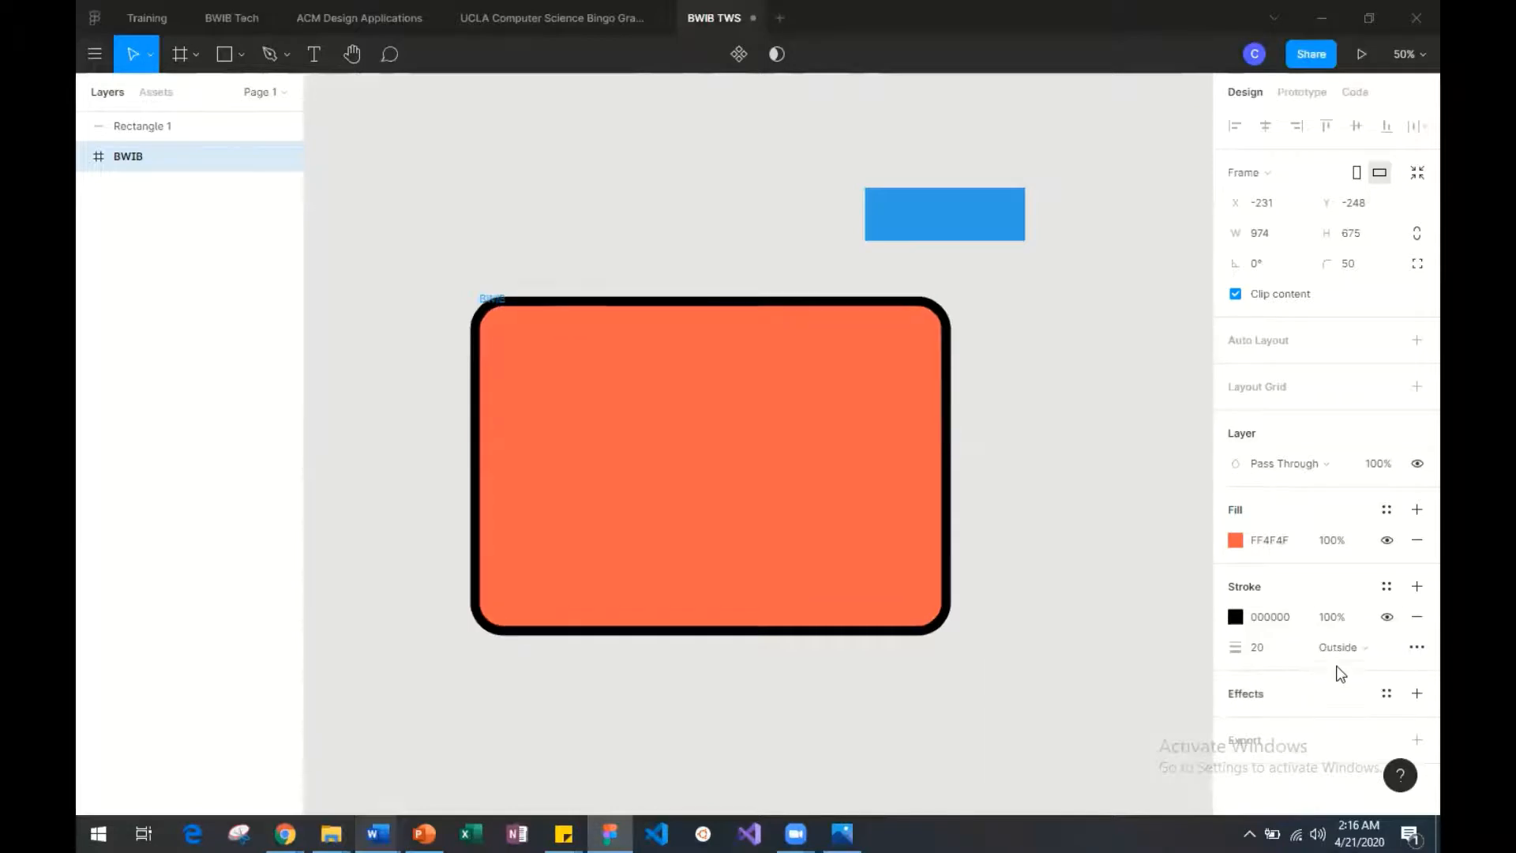
click(1336, 649)
click(1339, 625)
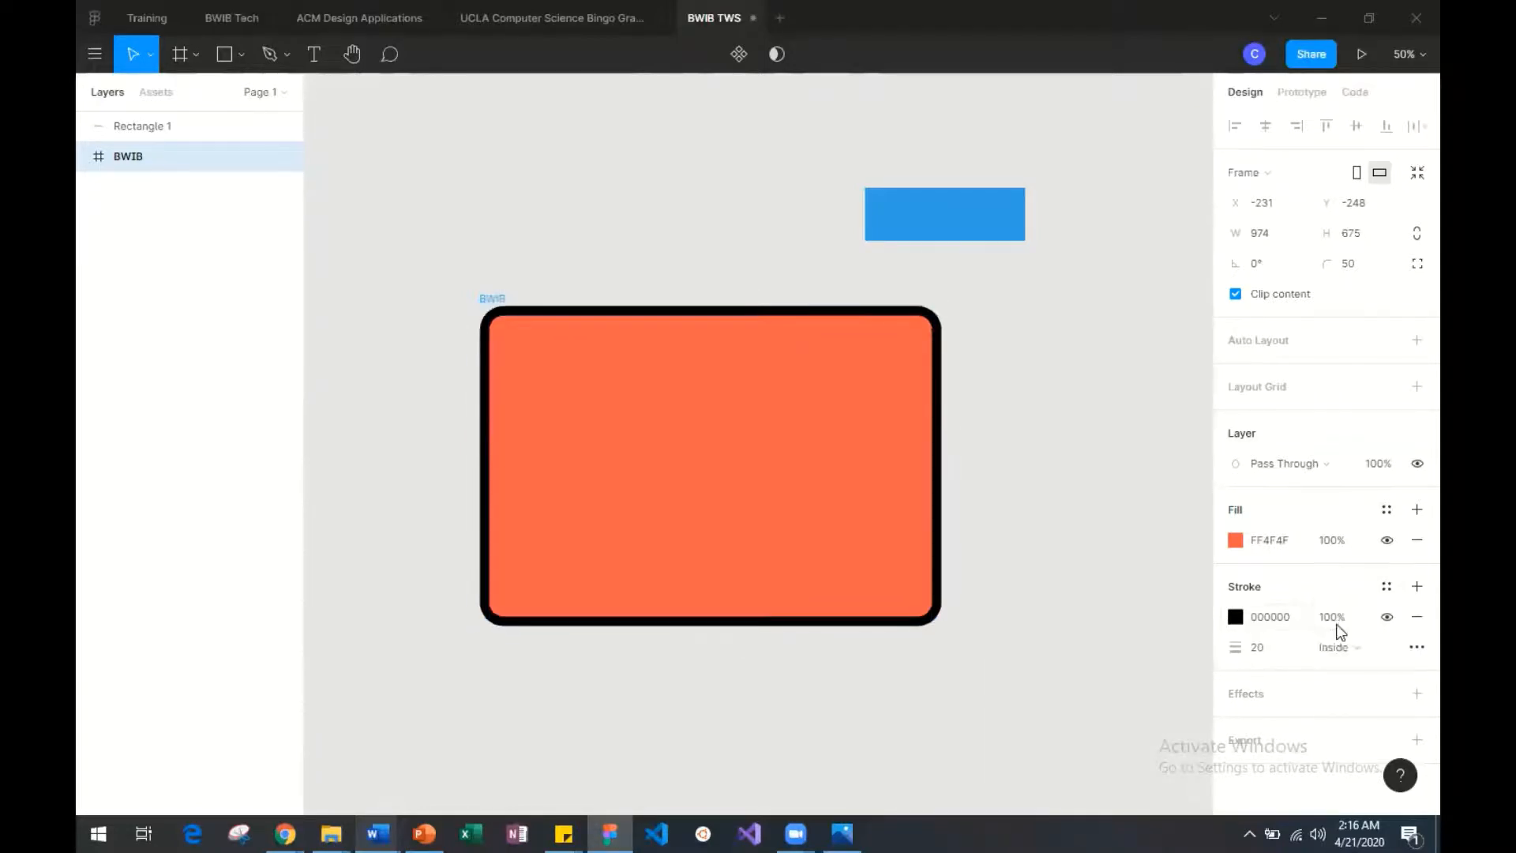
Step: Try the join and cap options in the BWIB stroke's advanced settings, and toggle the stroke's visibility off and on again
click(1417, 648)
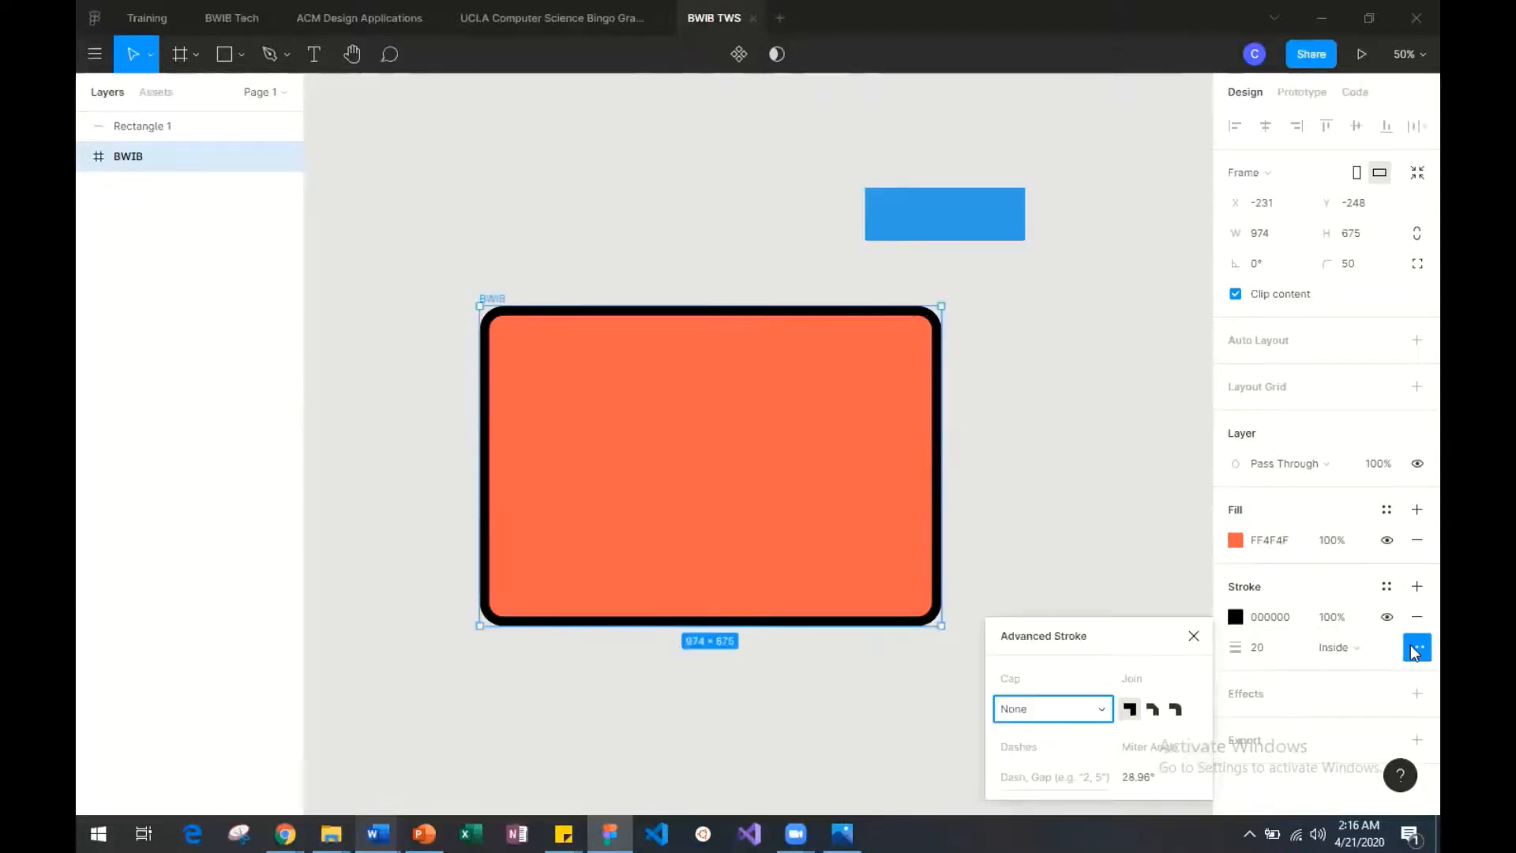
click(1175, 709)
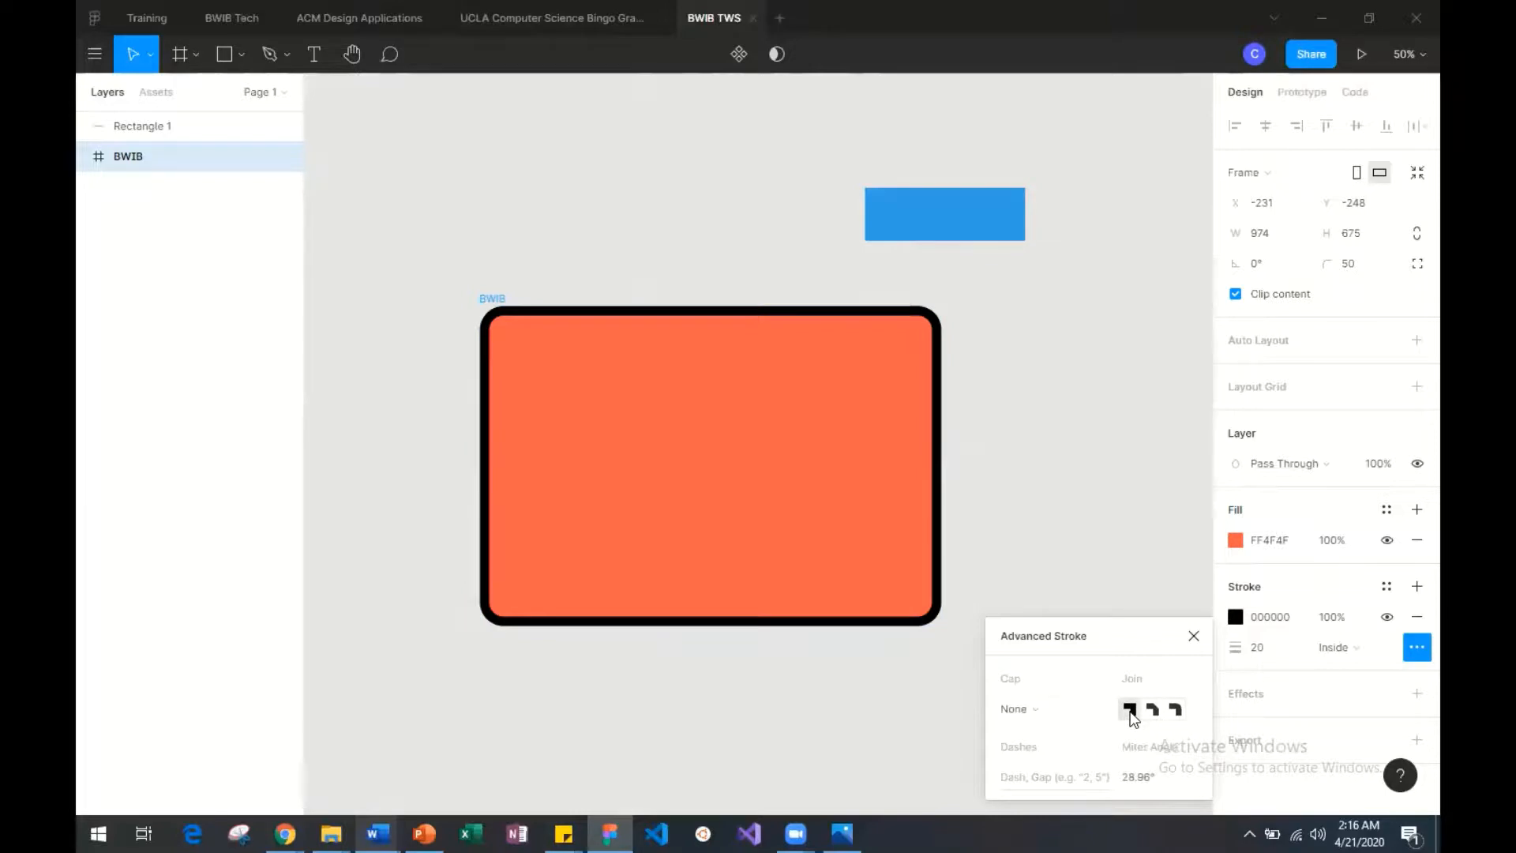
click(1036, 708)
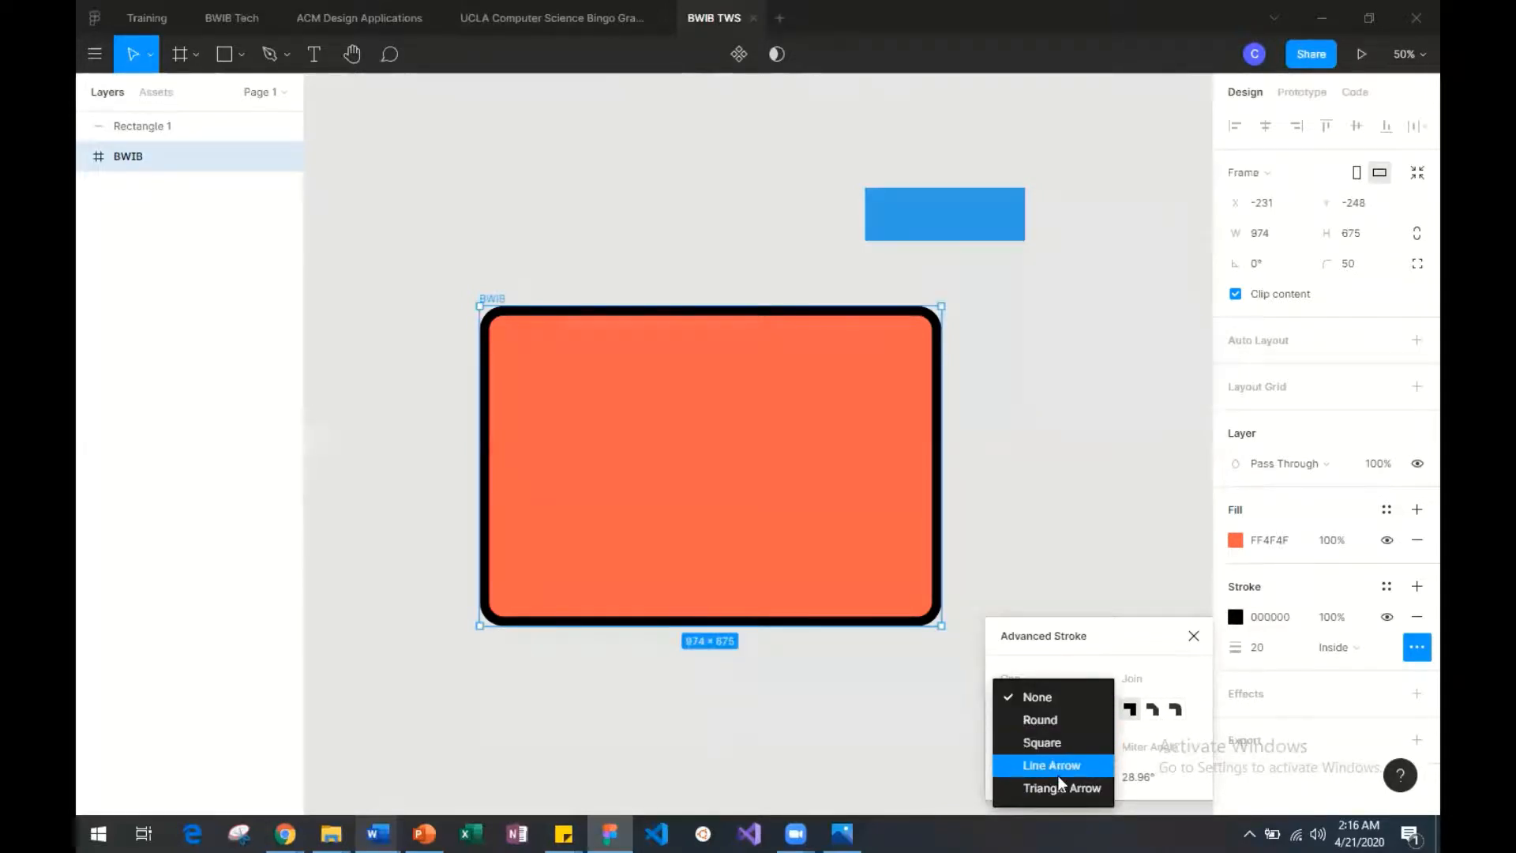
click(1058, 770)
click(1055, 709)
click(1057, 648)
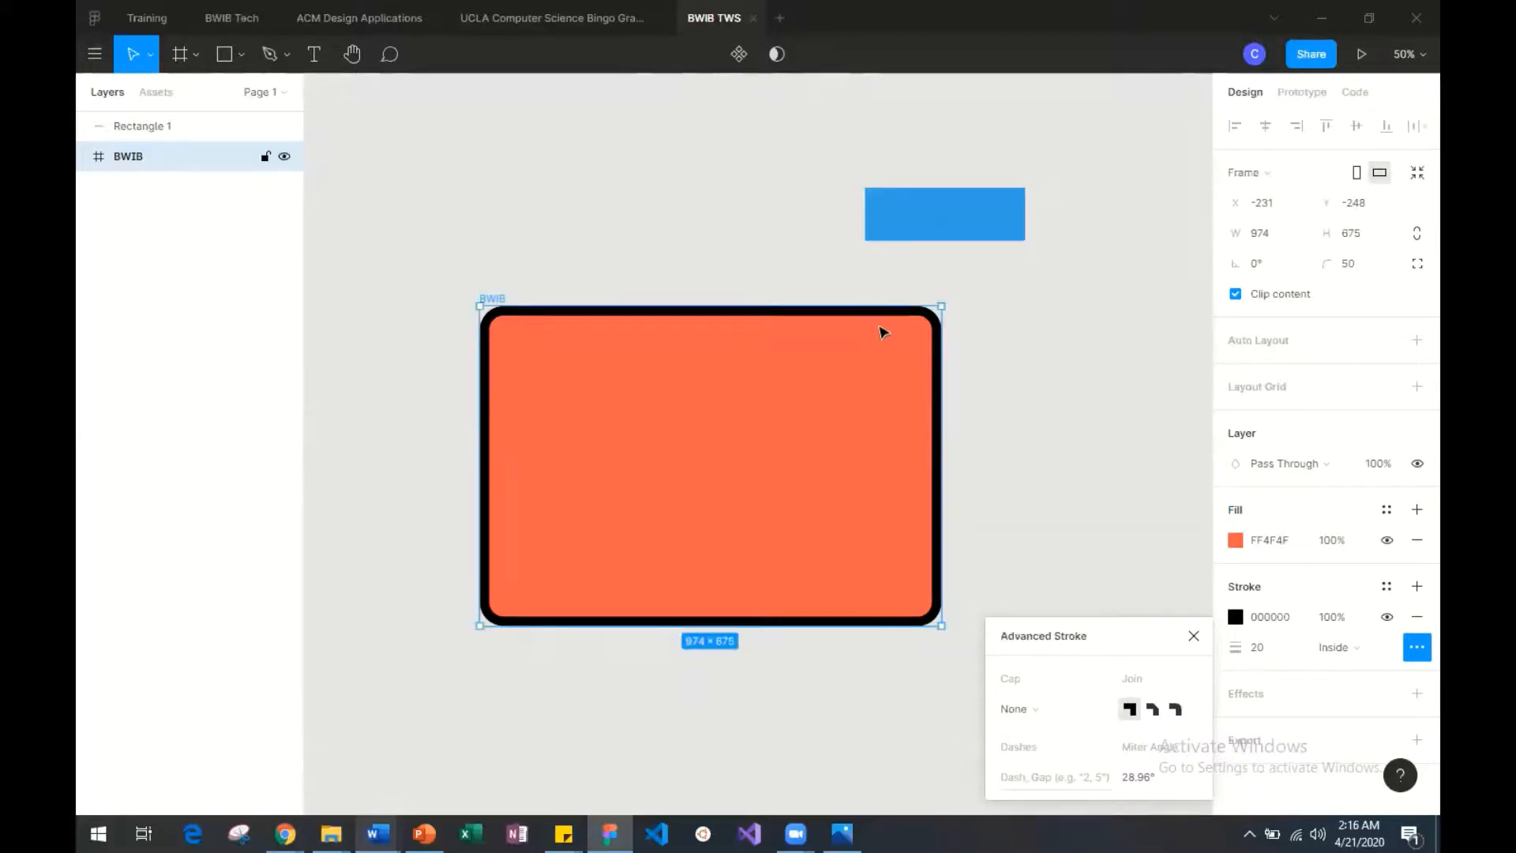
click(1052, 709)
click(1114, 641)
click(1194, 638)
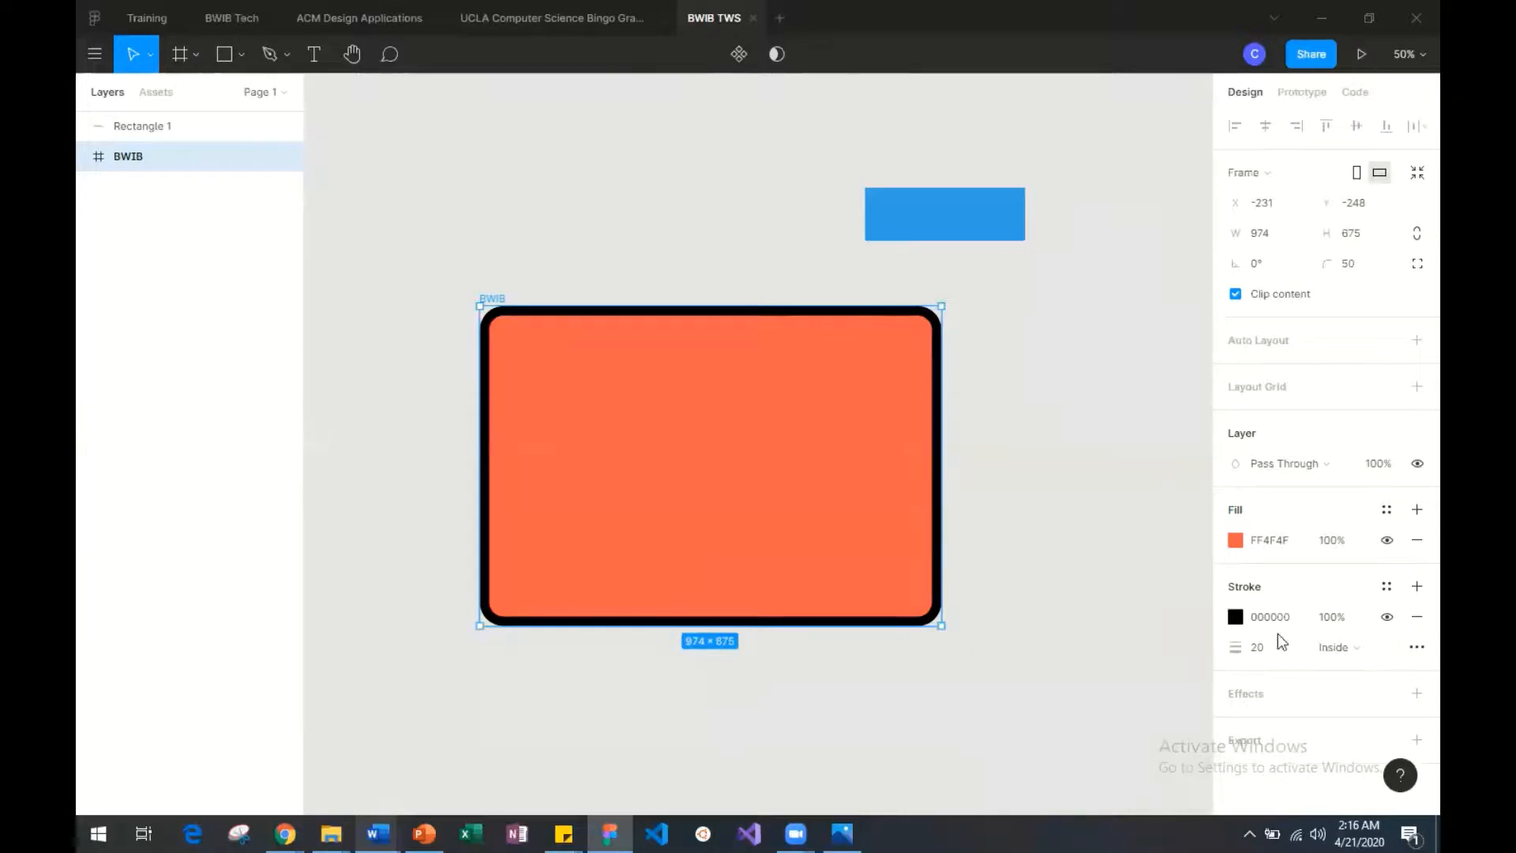
click(1387, 618)
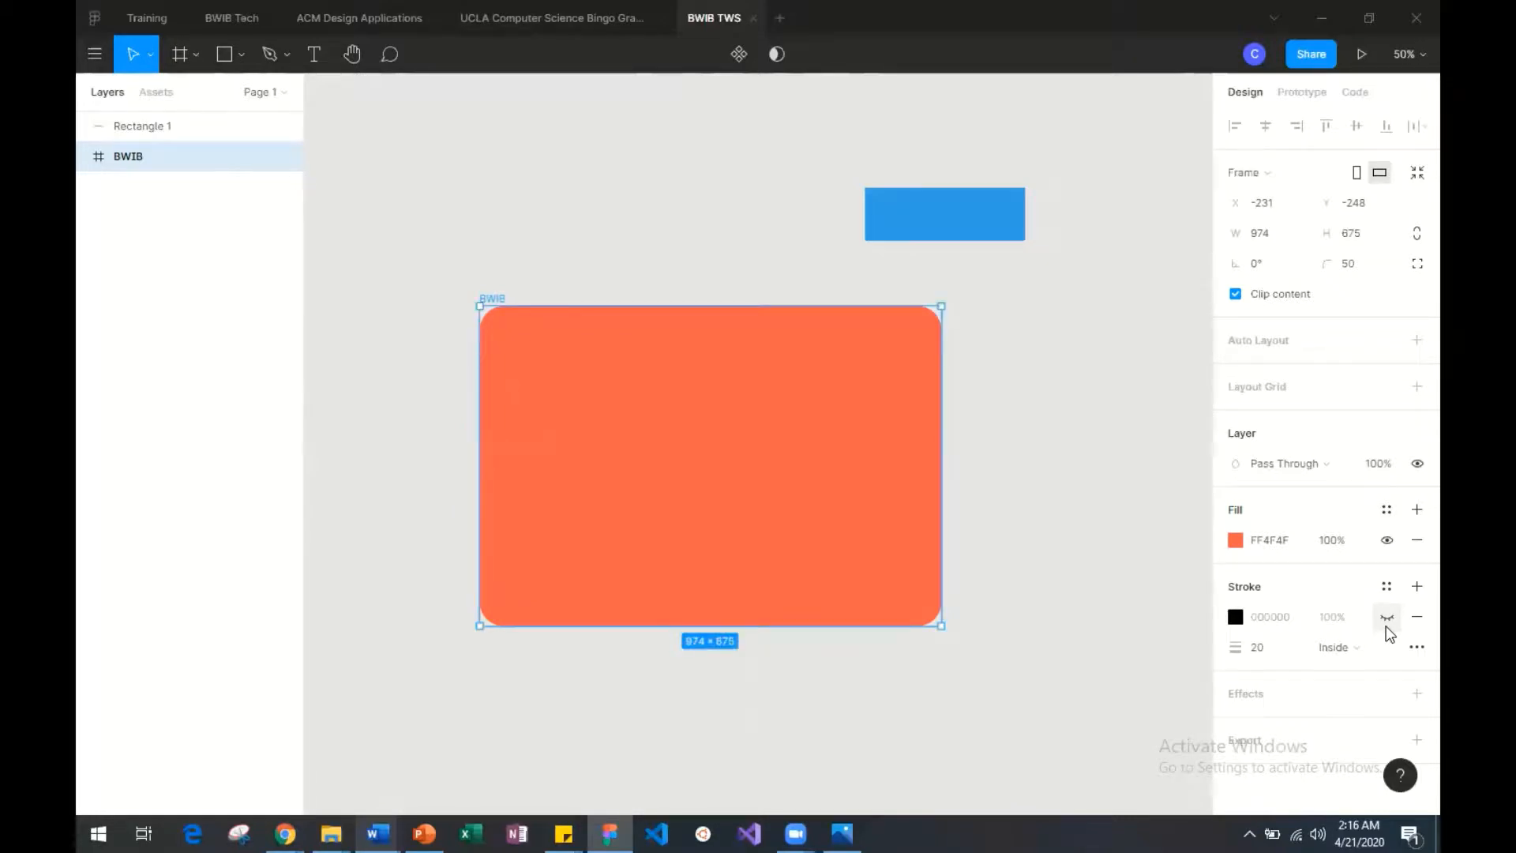
click(1388, 618)
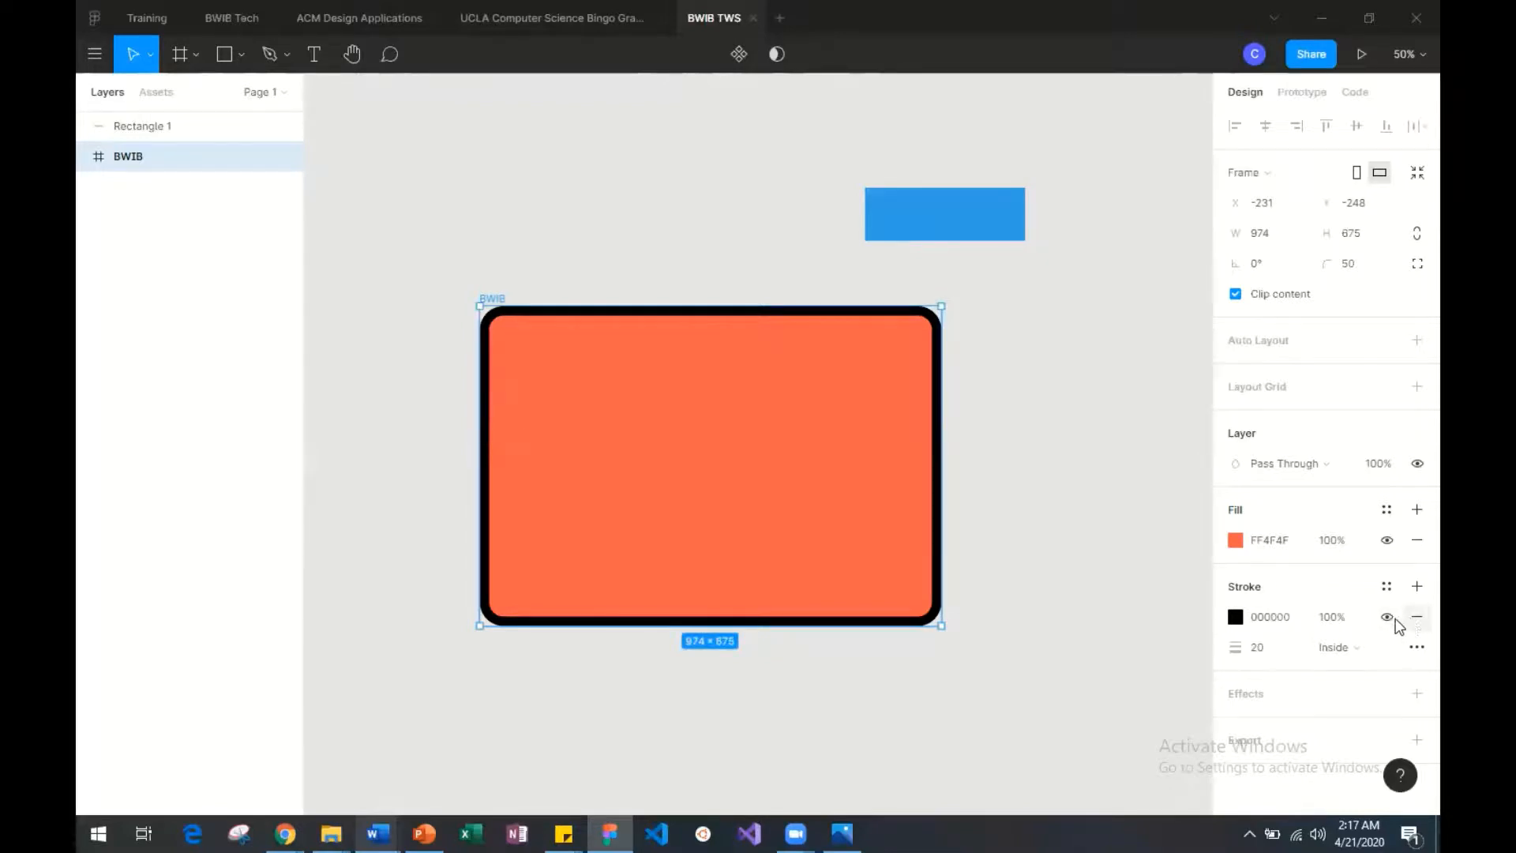
Step: Add an effect to the BWIB frame, reviewing the available effect types and keeping Drop Shadow
click(1299, 695)
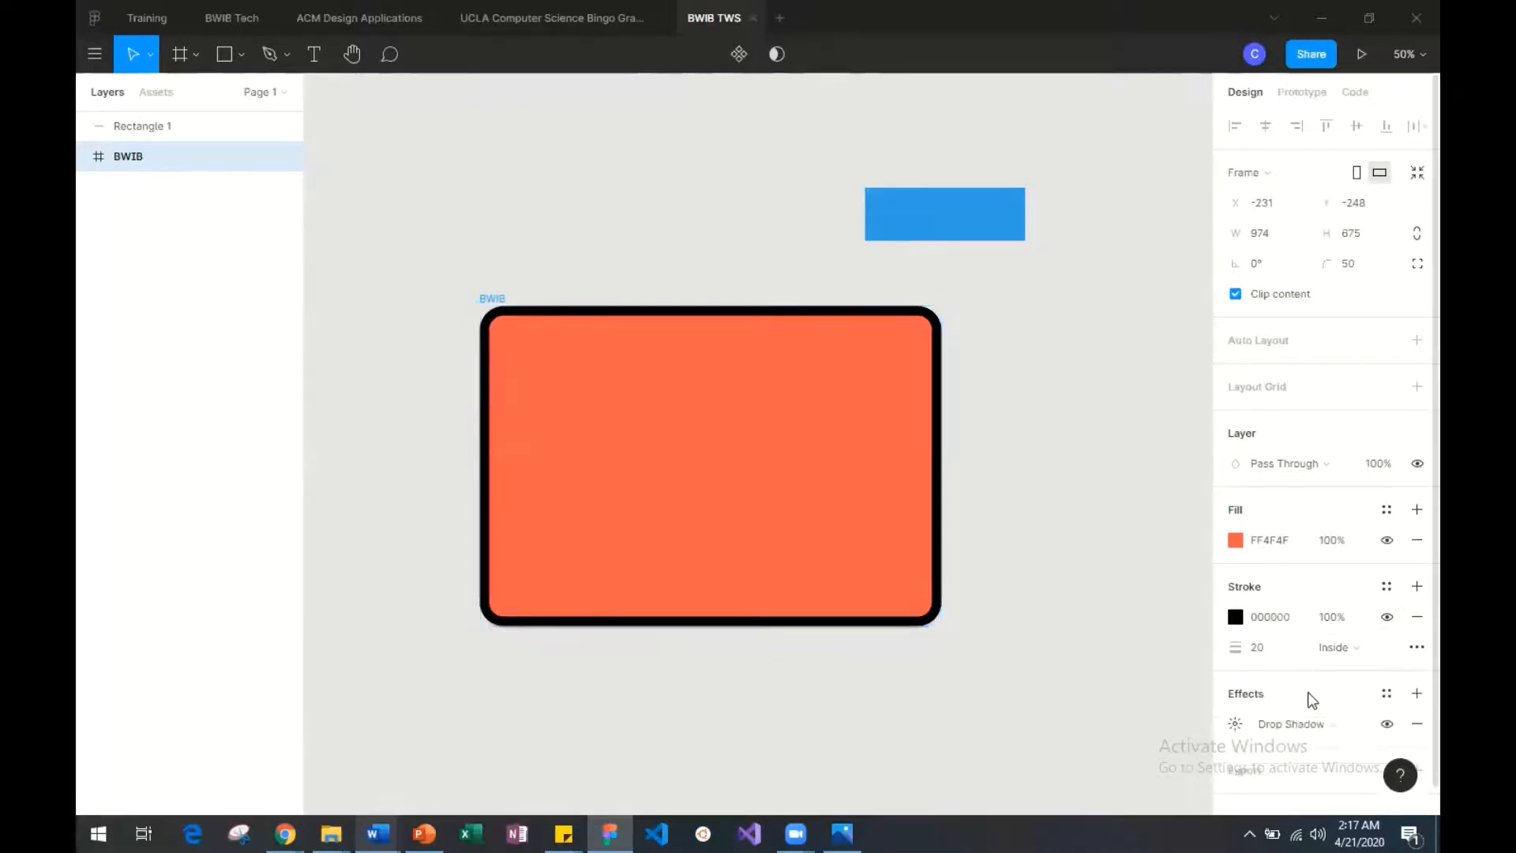
click(1347, 733)
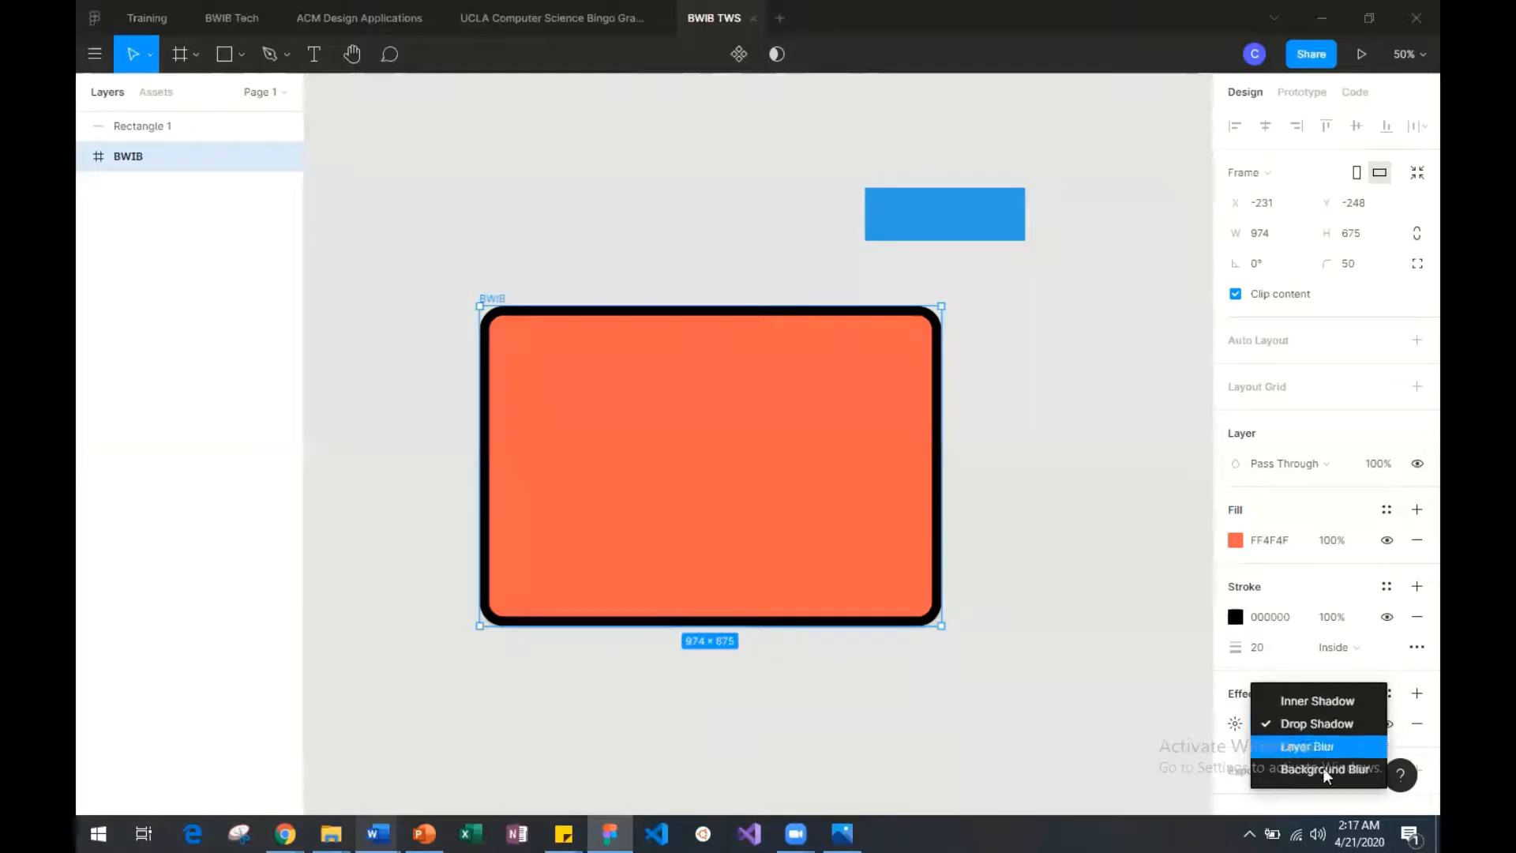
click(1320, 723)
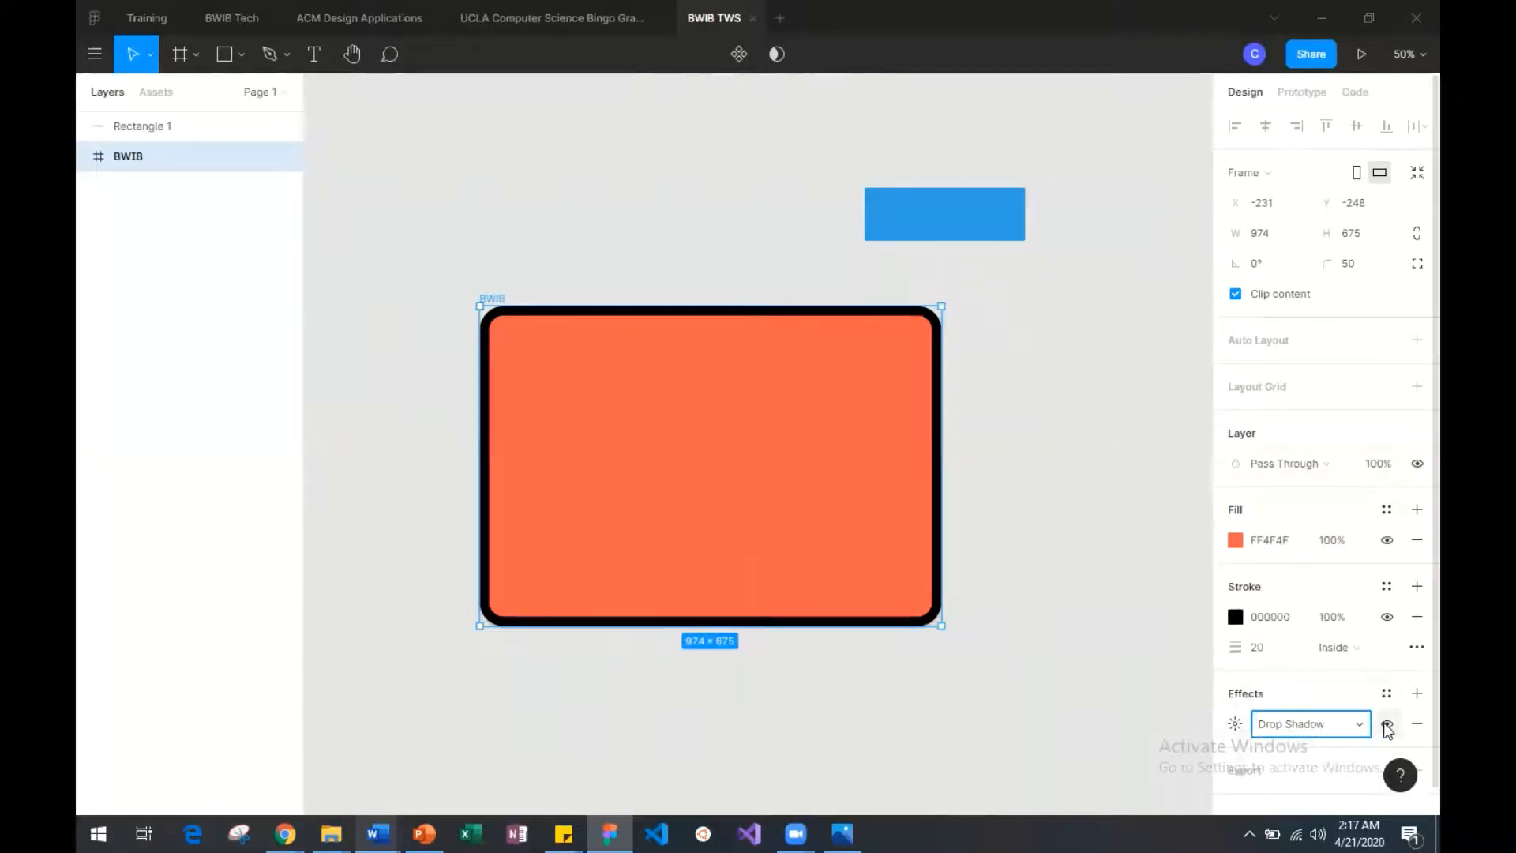
Step: Set the BWIB frame's drop shadow to a blur of 10 and a Y offset of 20
click(1236, 724)
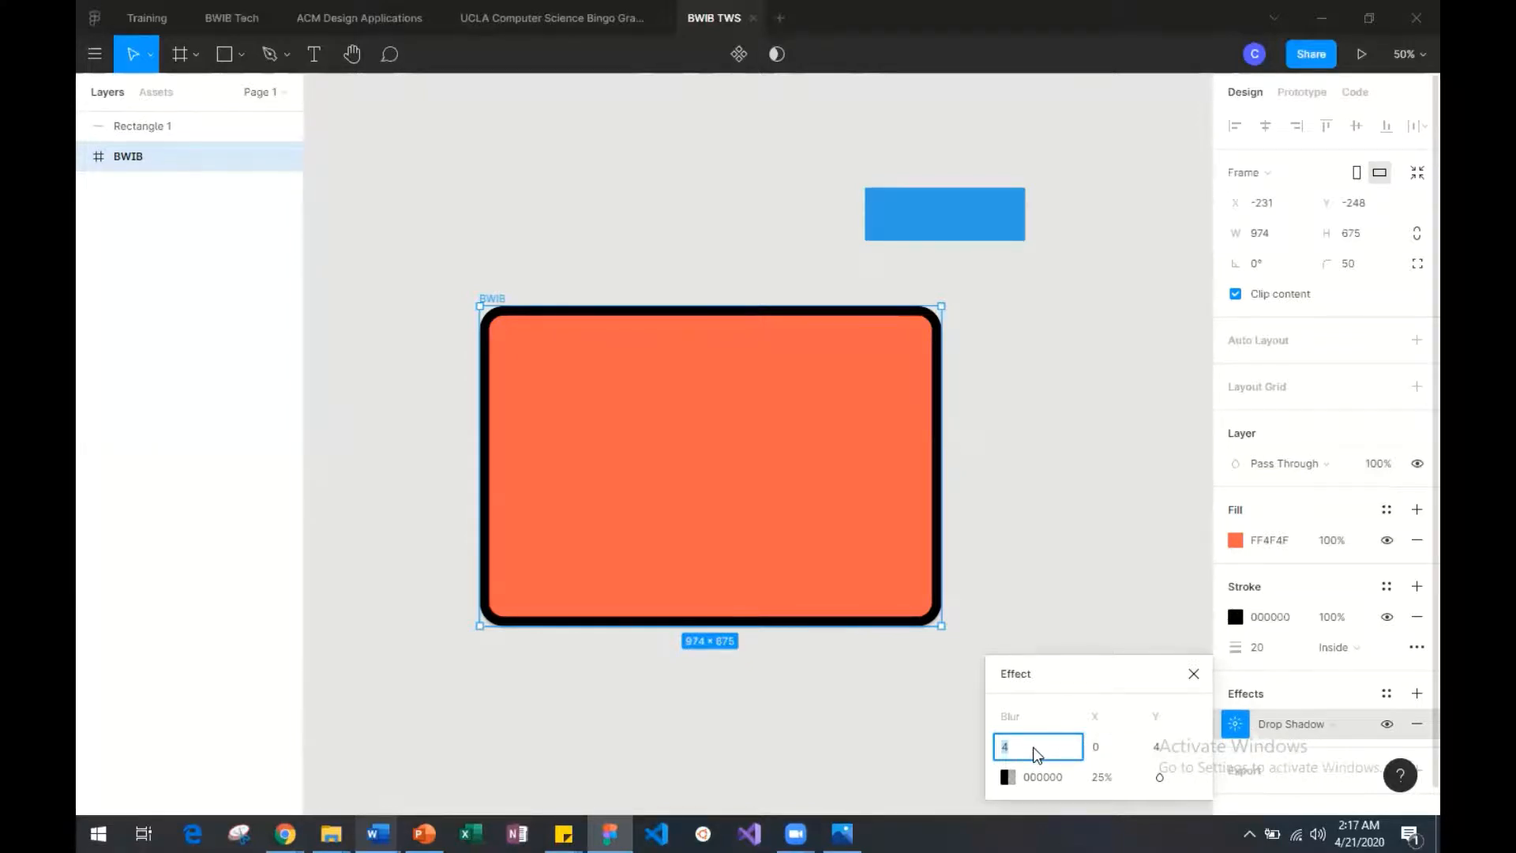
text(10)
click(1177, 747)
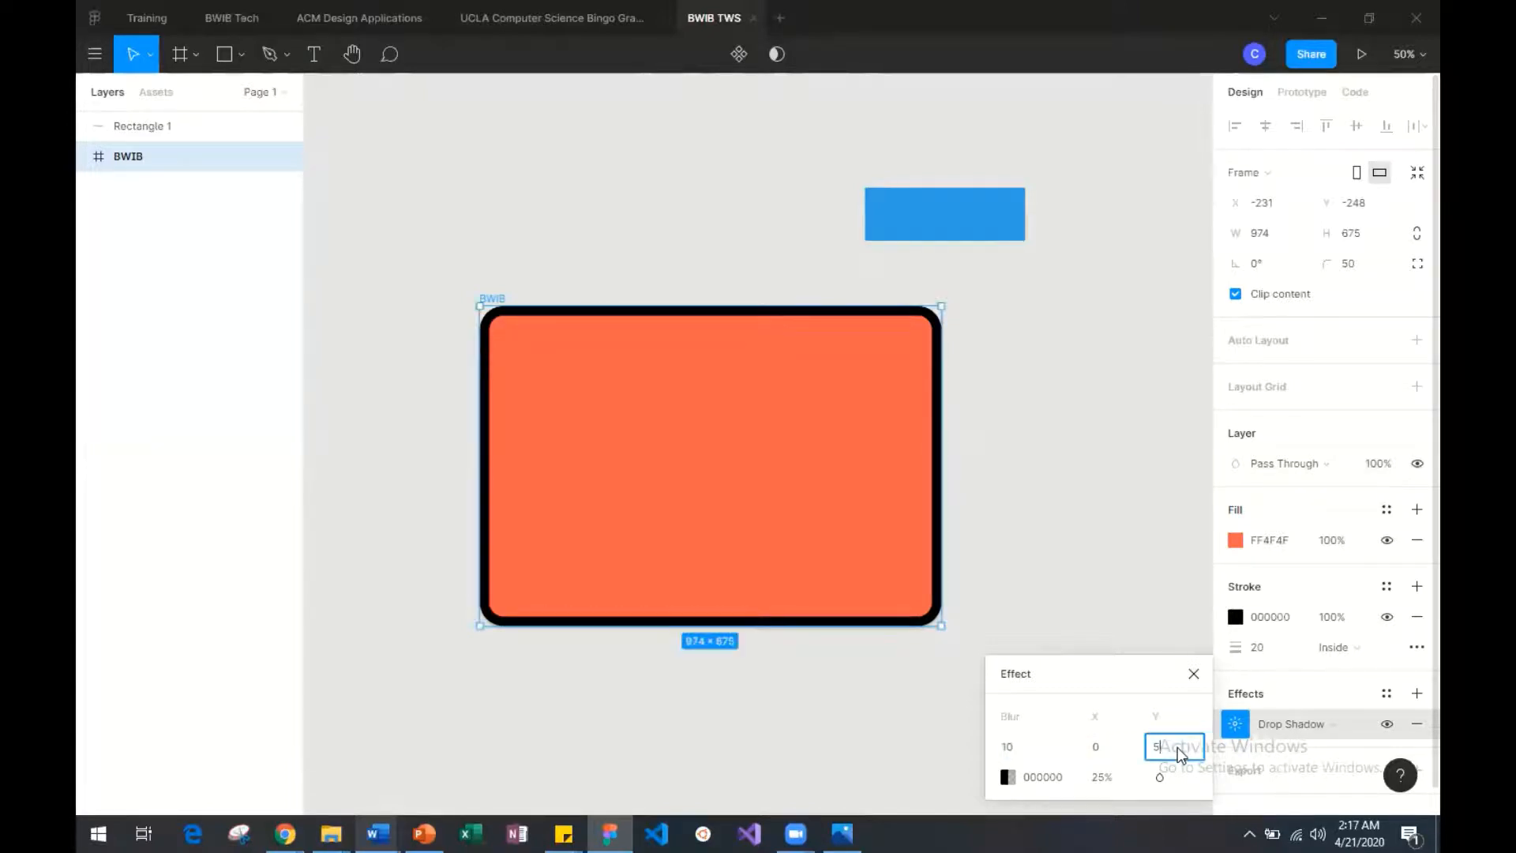
key(Return)
click(1175, 747)
text(20)
key(Return)
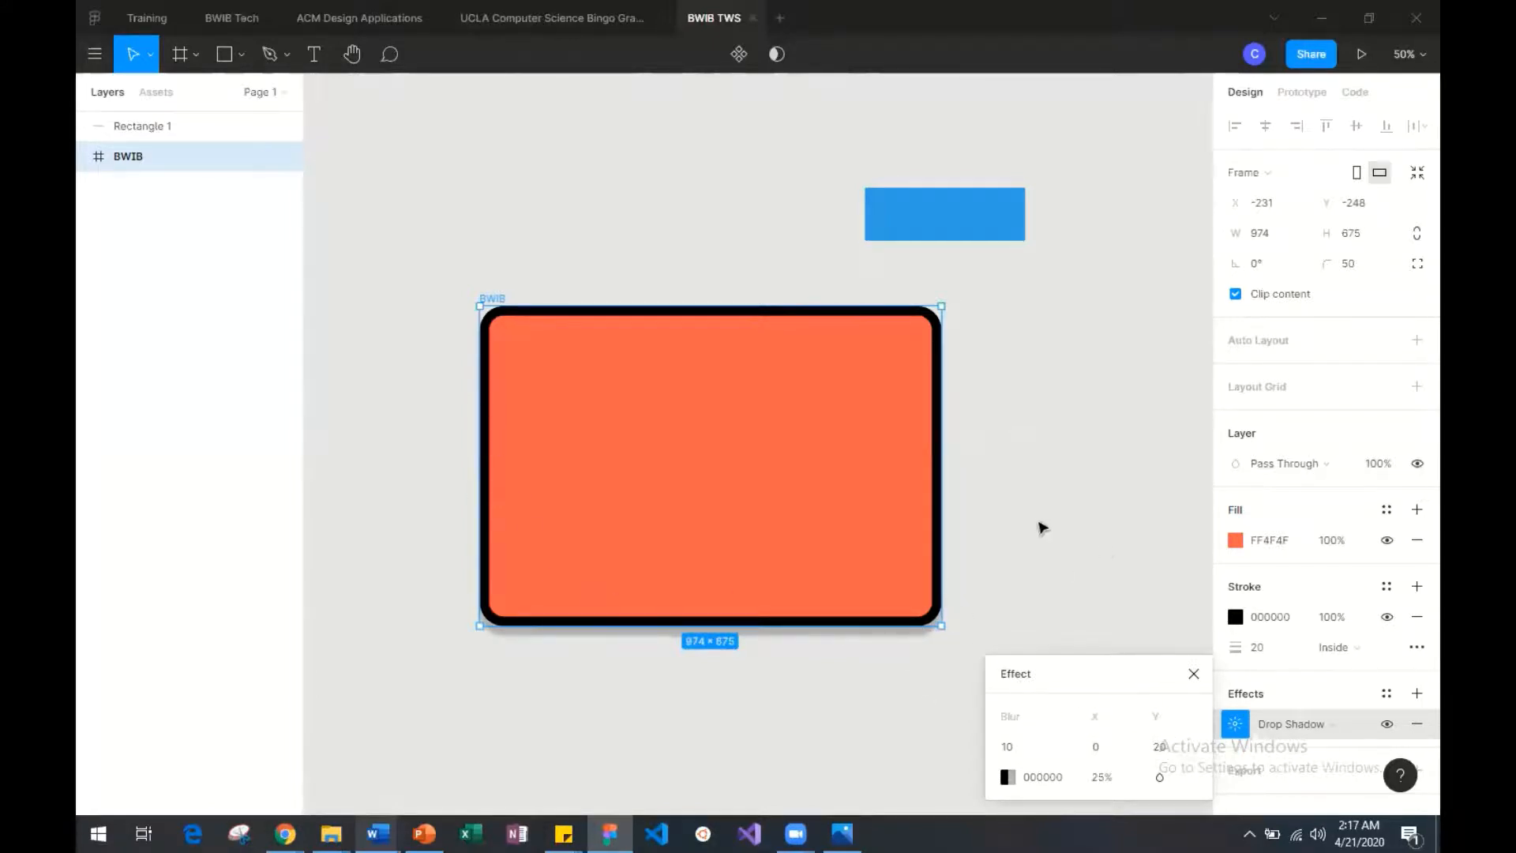
Step: Try X offsets of 15 and -15 for the BWIB frame's drop shadow, and reset the X offset to 0
click(1118, 750)
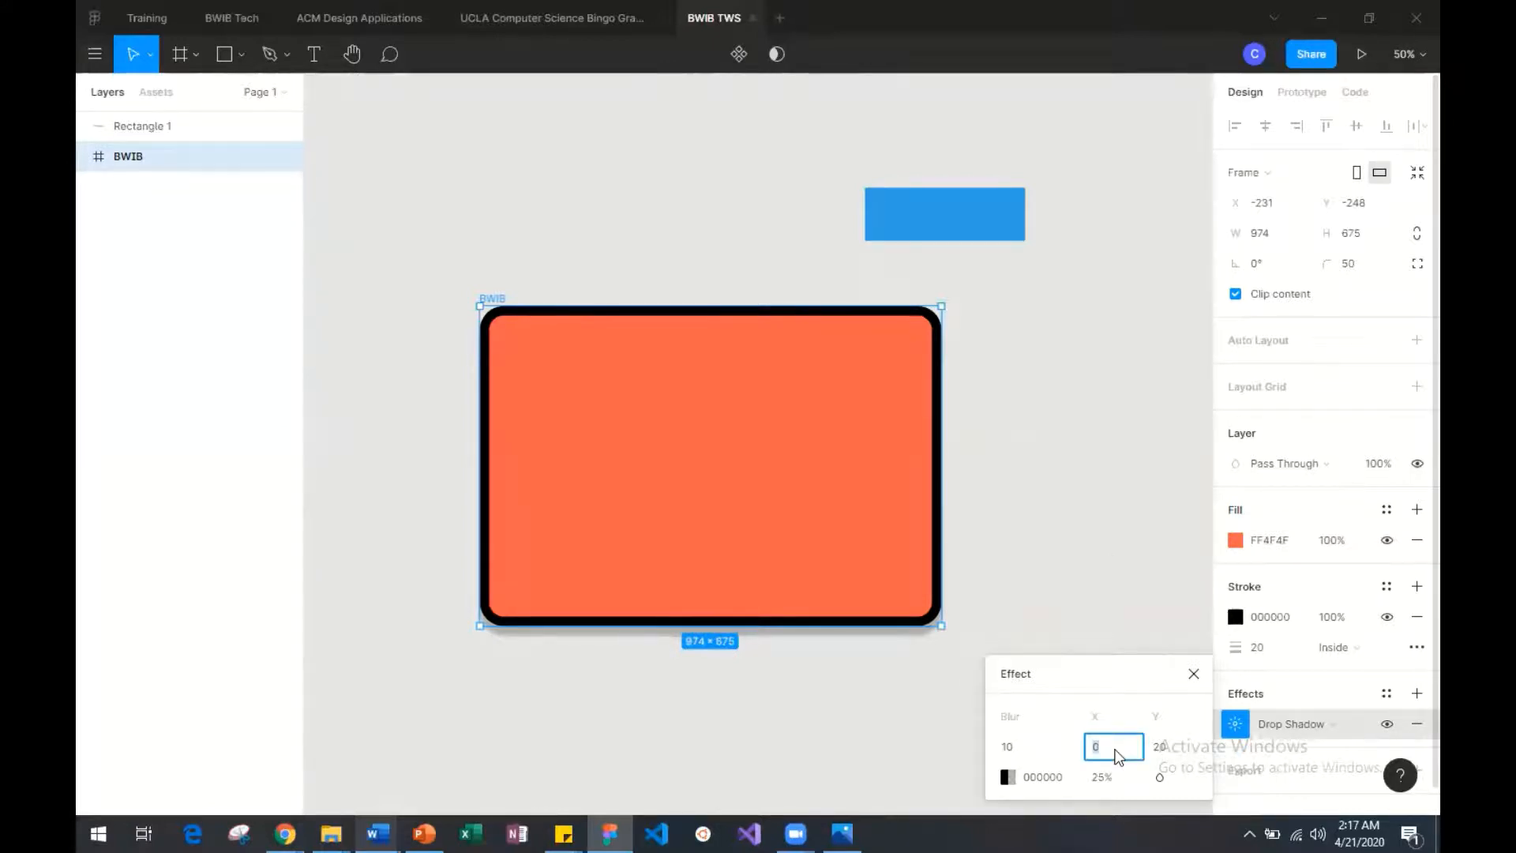
text(15)
key(Return)
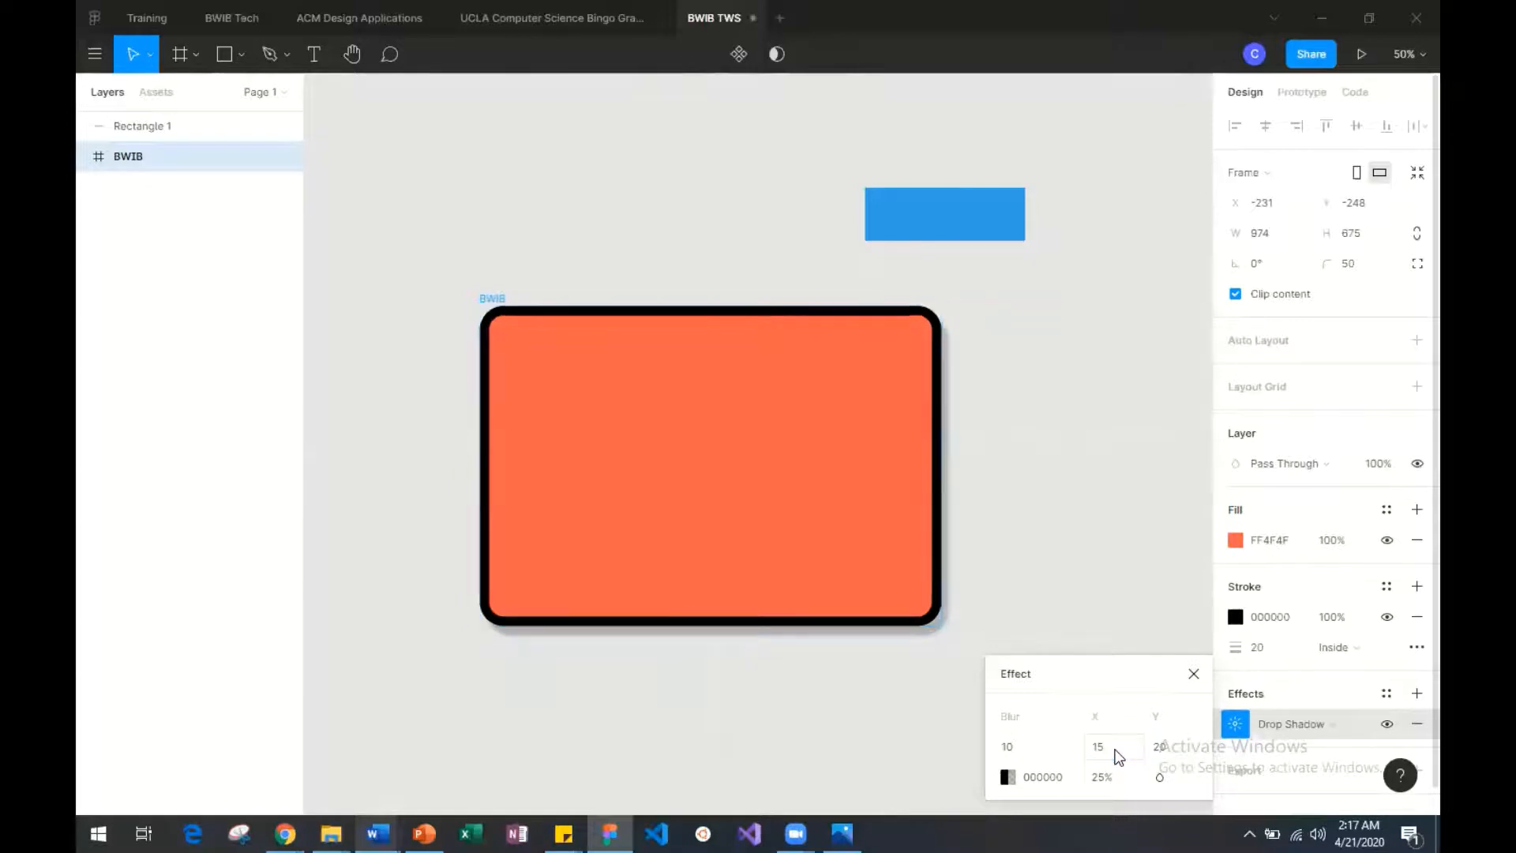
click(1103, 750)
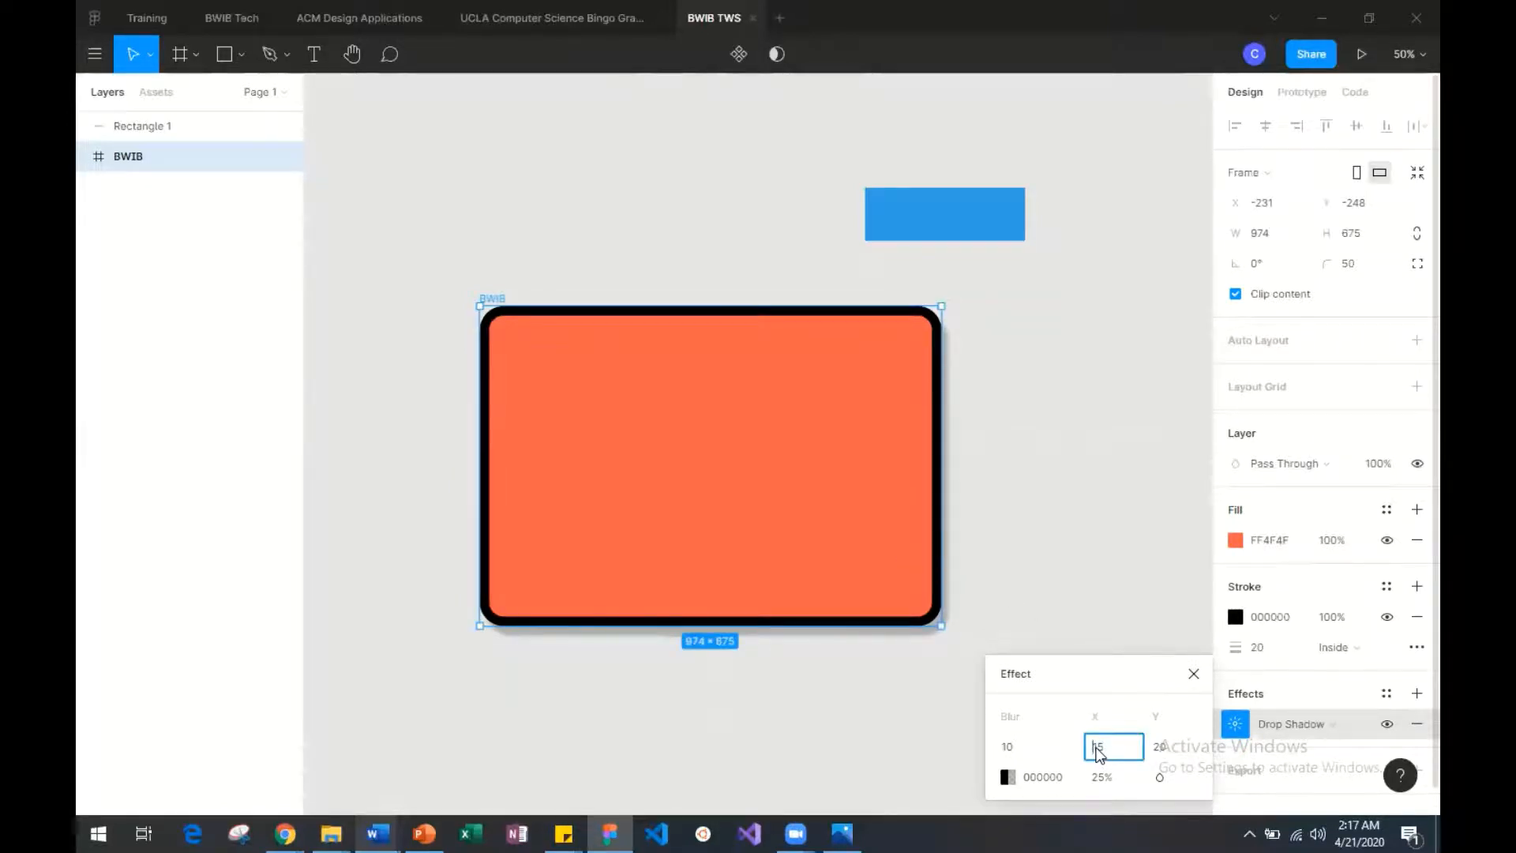
key(Return)
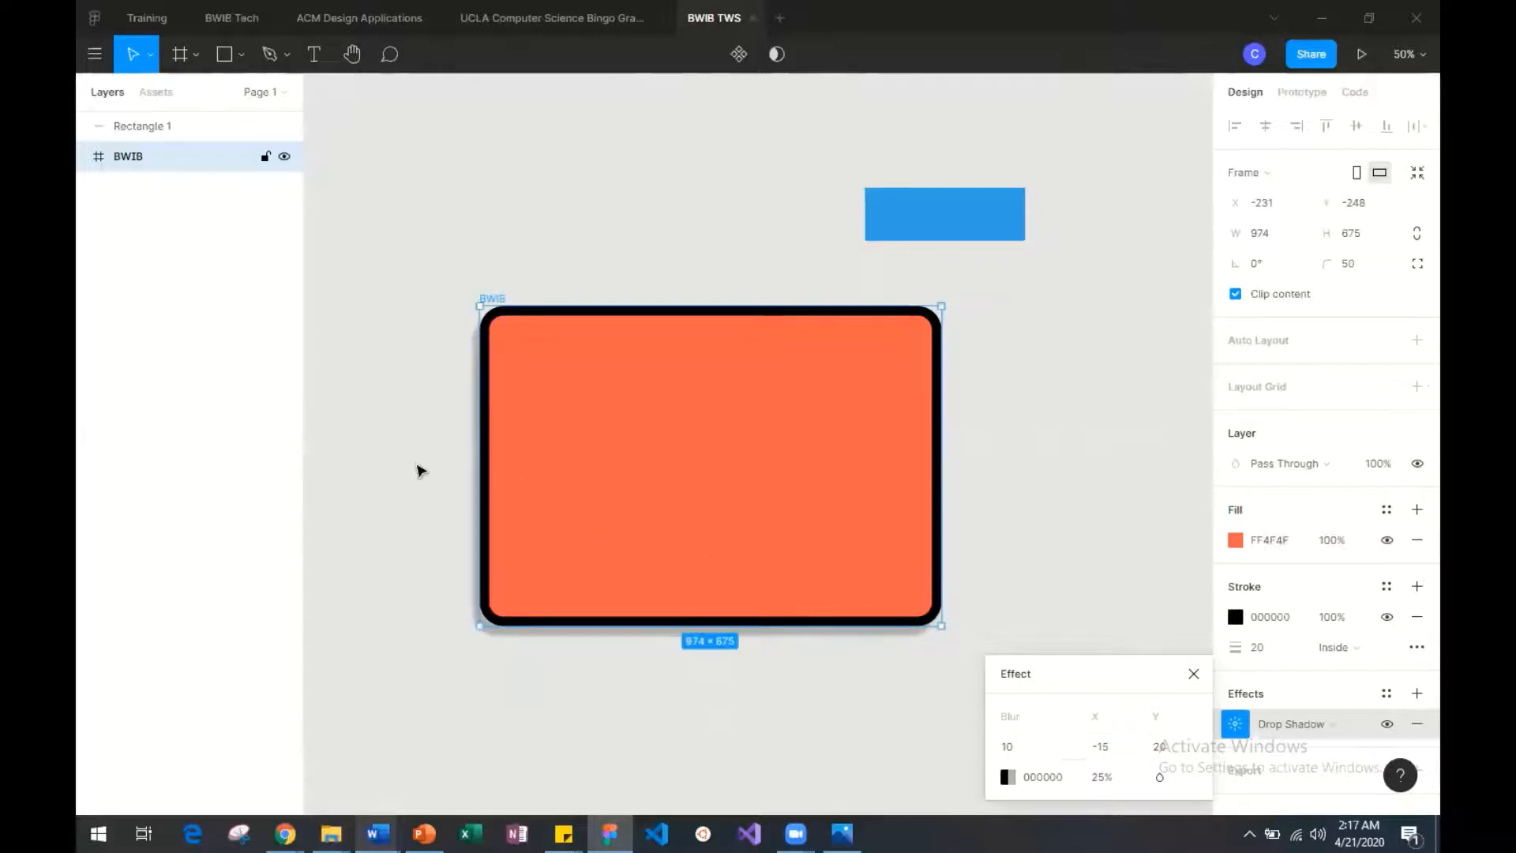
key(BackSpace)
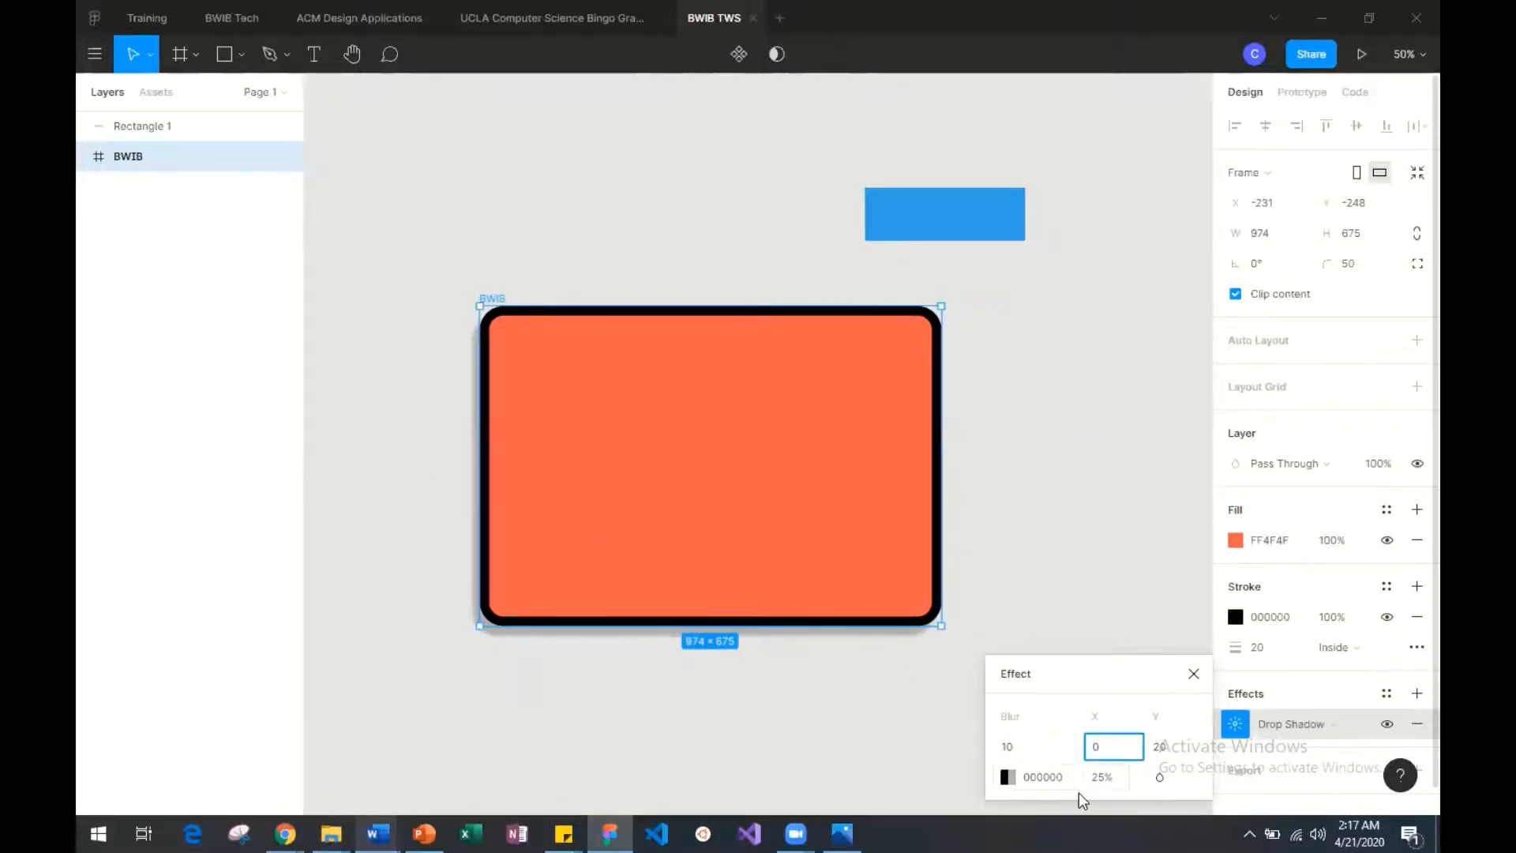
click(1126, 673)
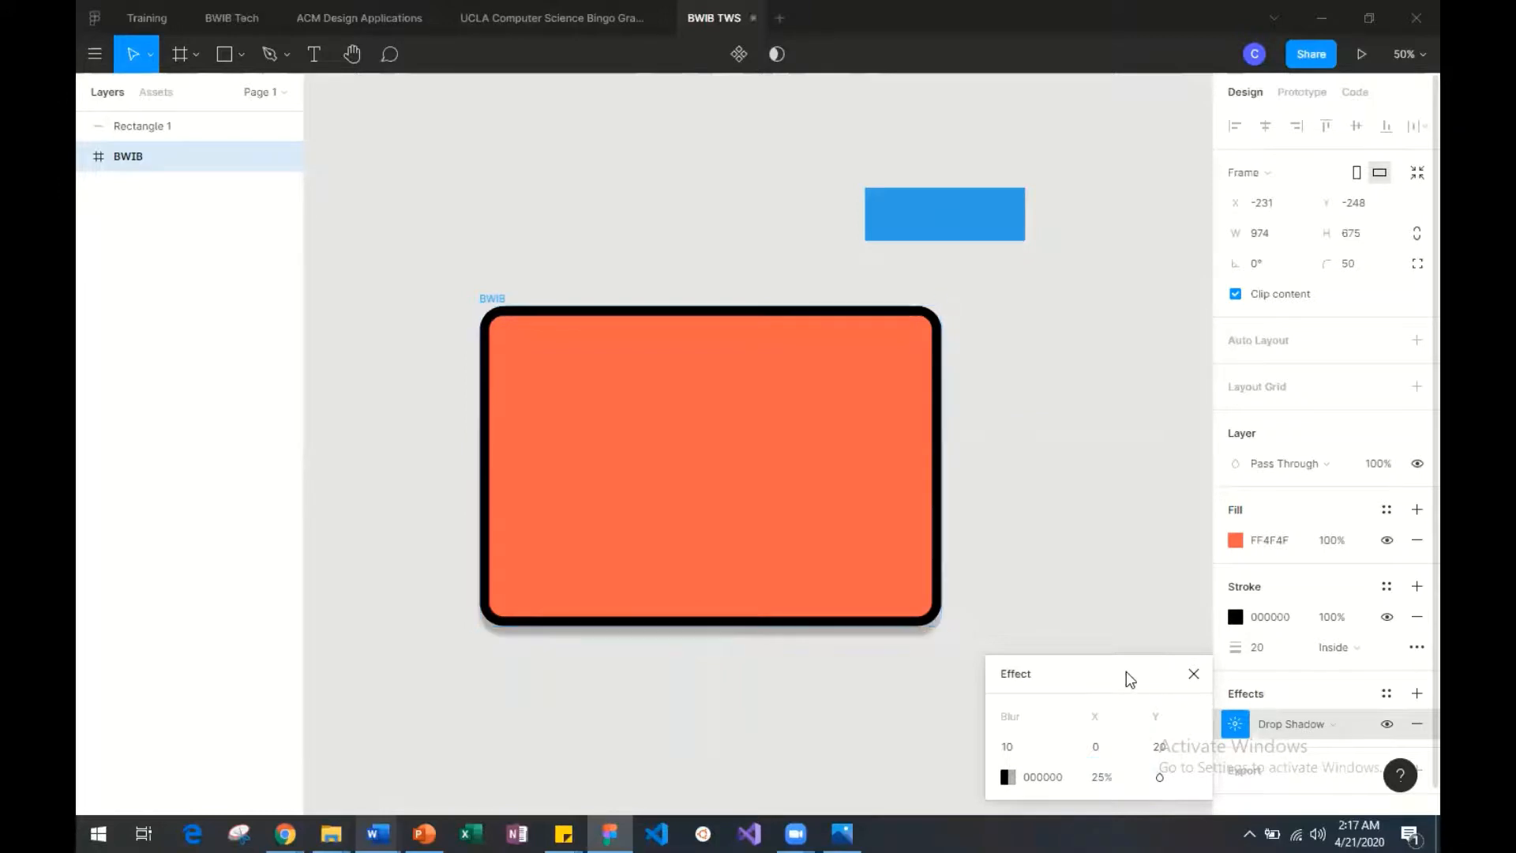
click(1194, 675)
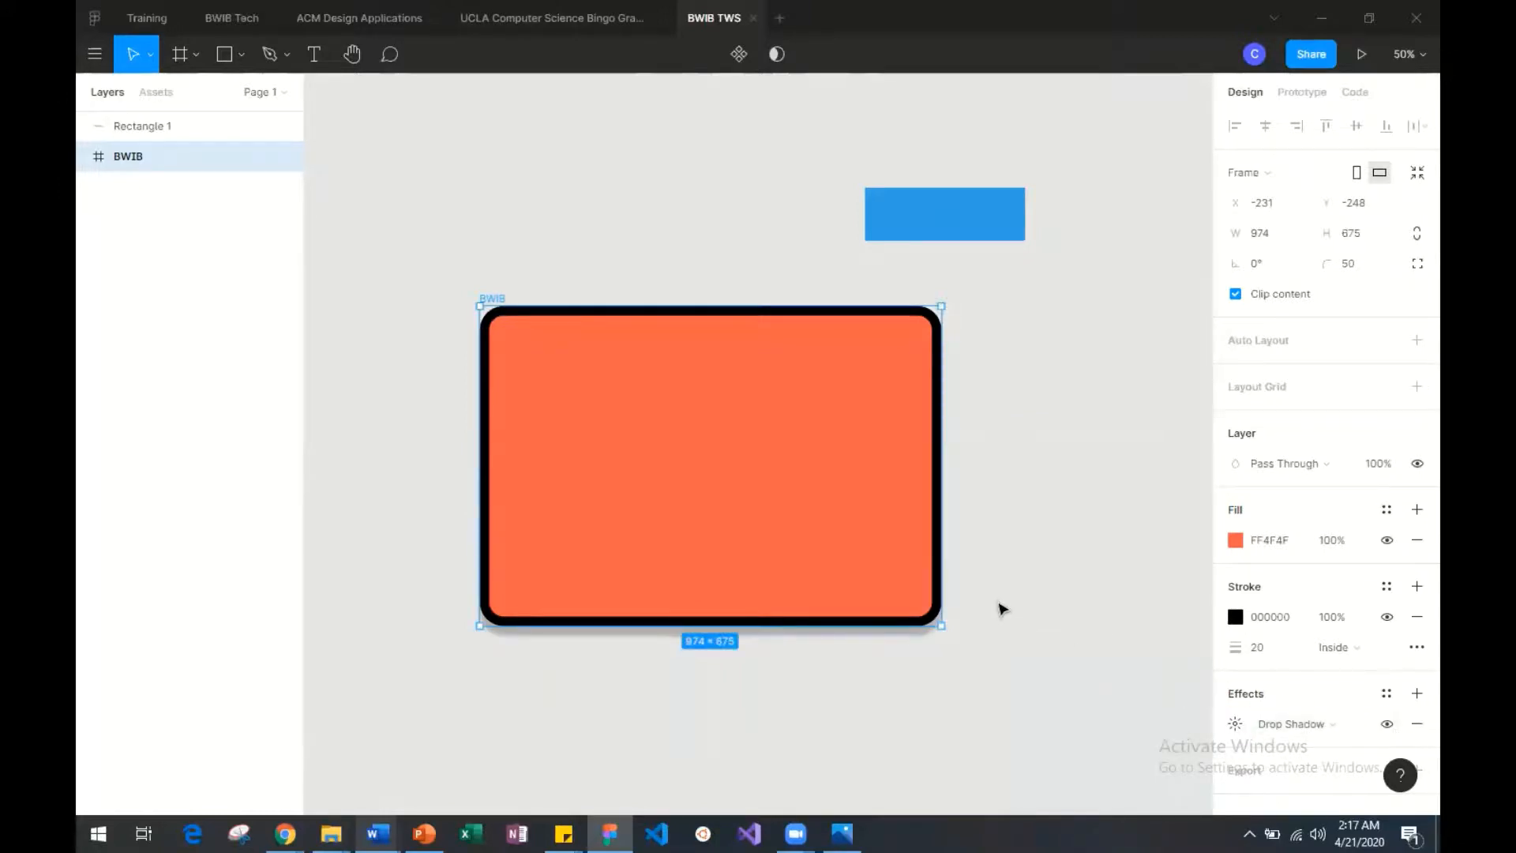
Step: Add an export setting to the BWIB frame
click(1269, 771)
scroll(1272, 666, down, 3)
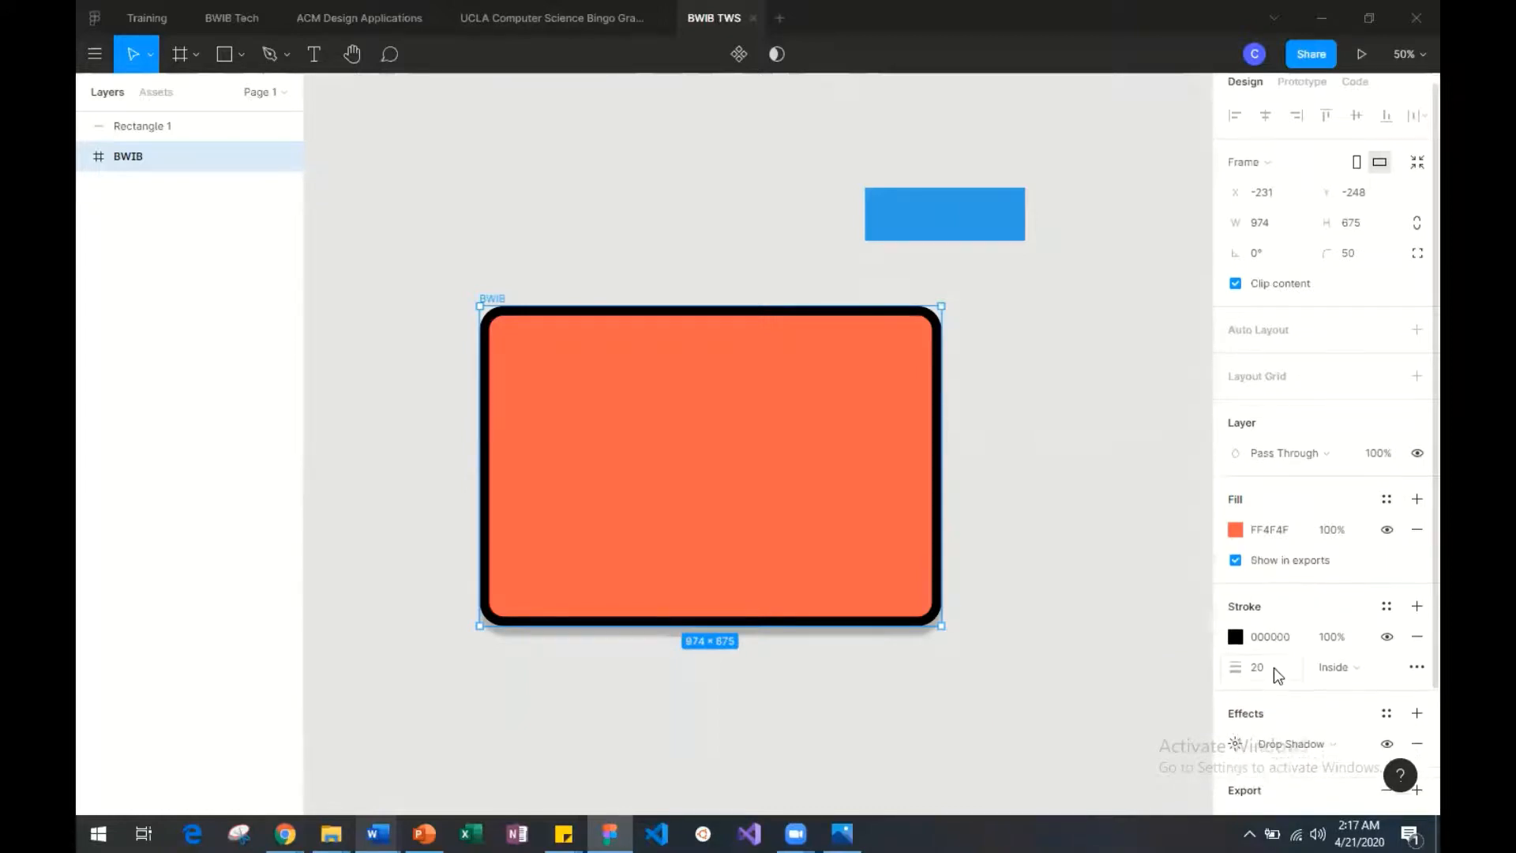
Step: Preview the export of the BWIB frame and of the whole page, and collapse the preview
click(1255, 744)
scroll(1247, 739, down, 2)
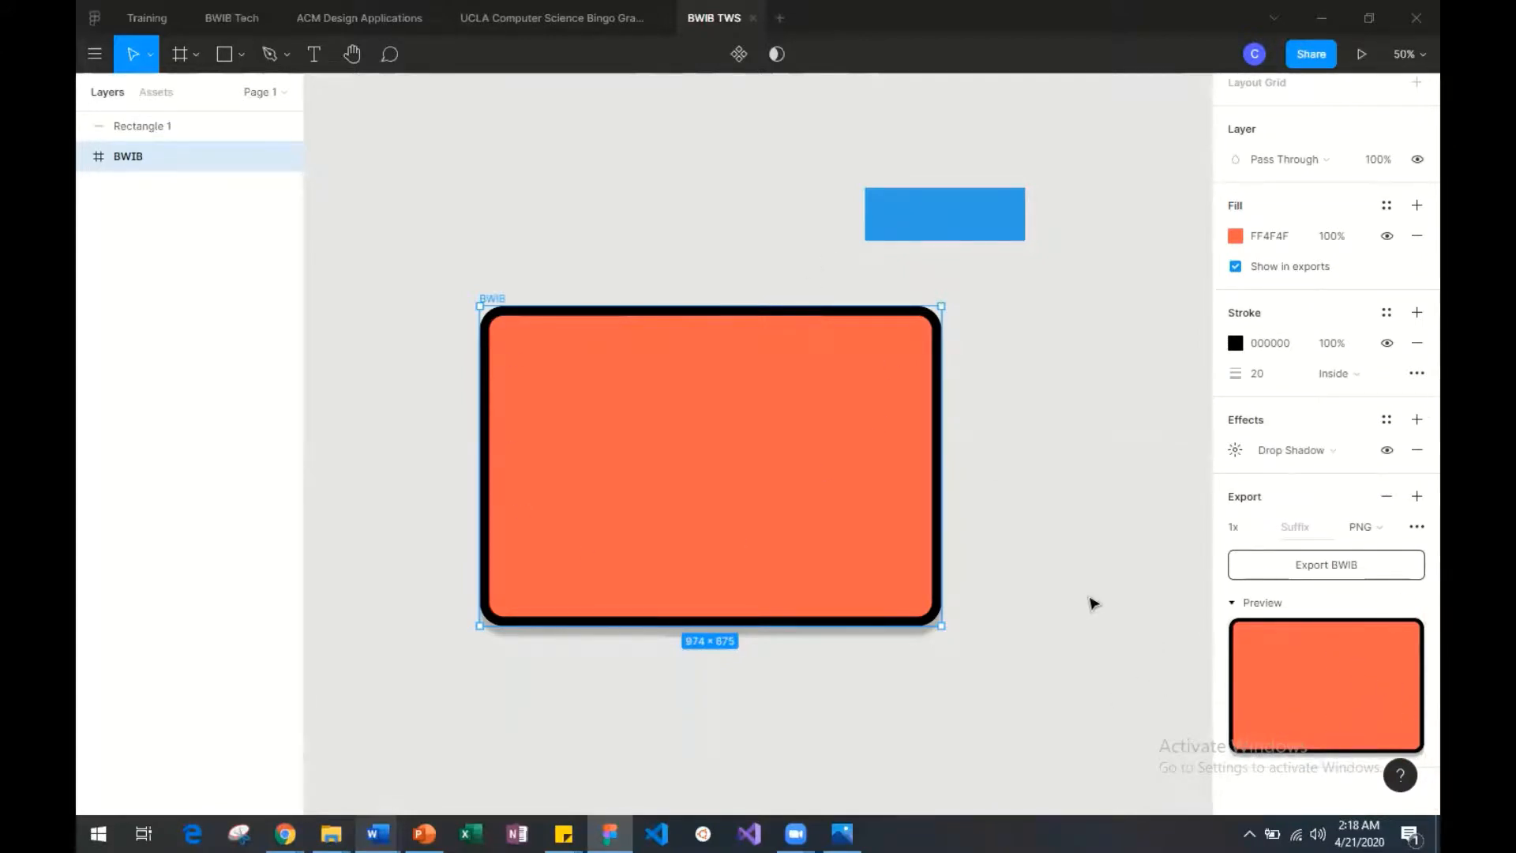
click(1091, 602)
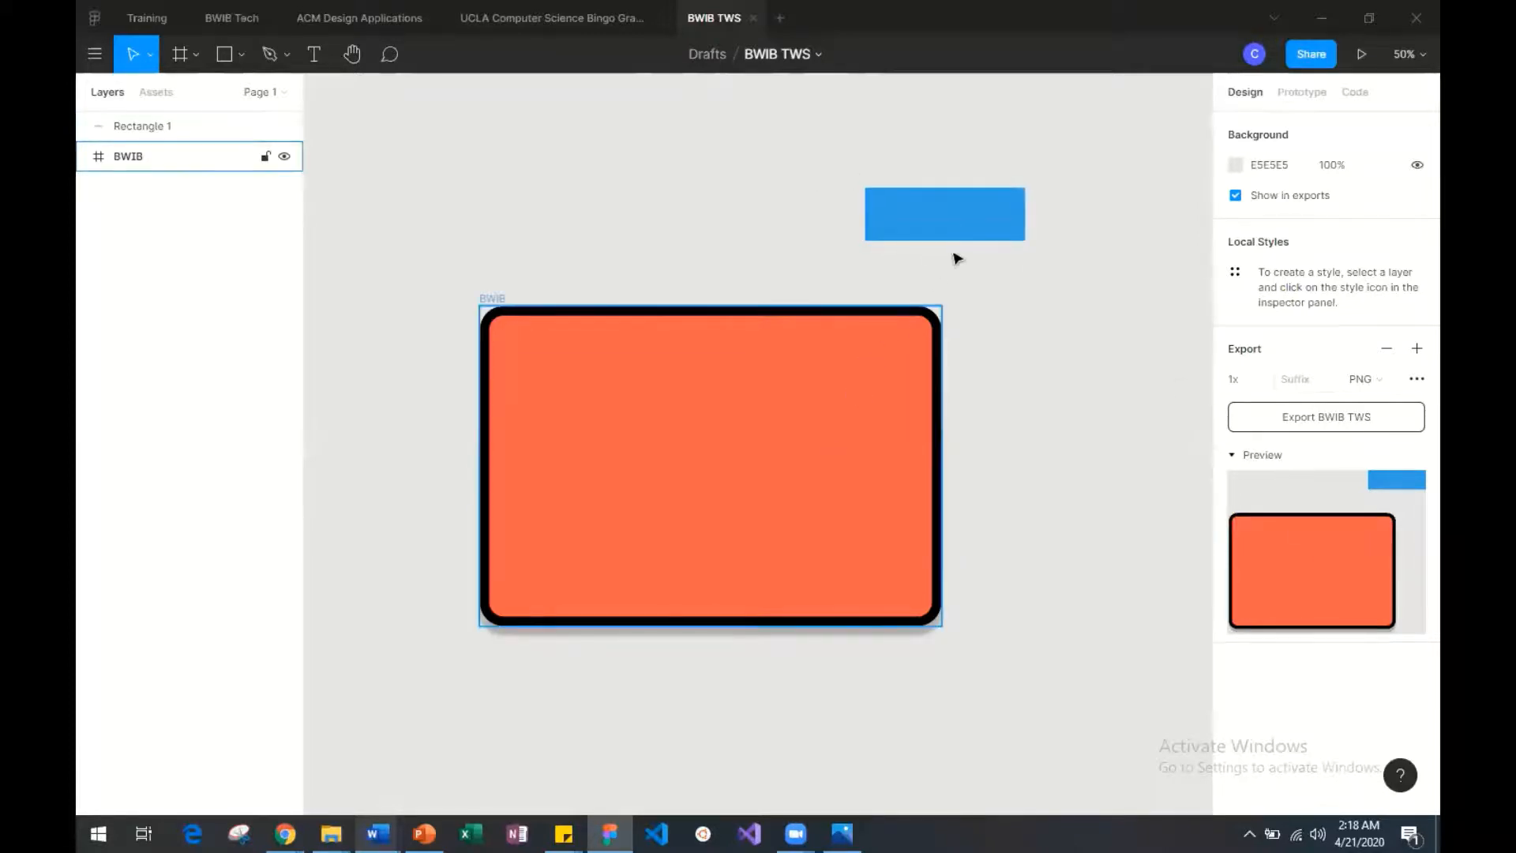
click(1246, 450)
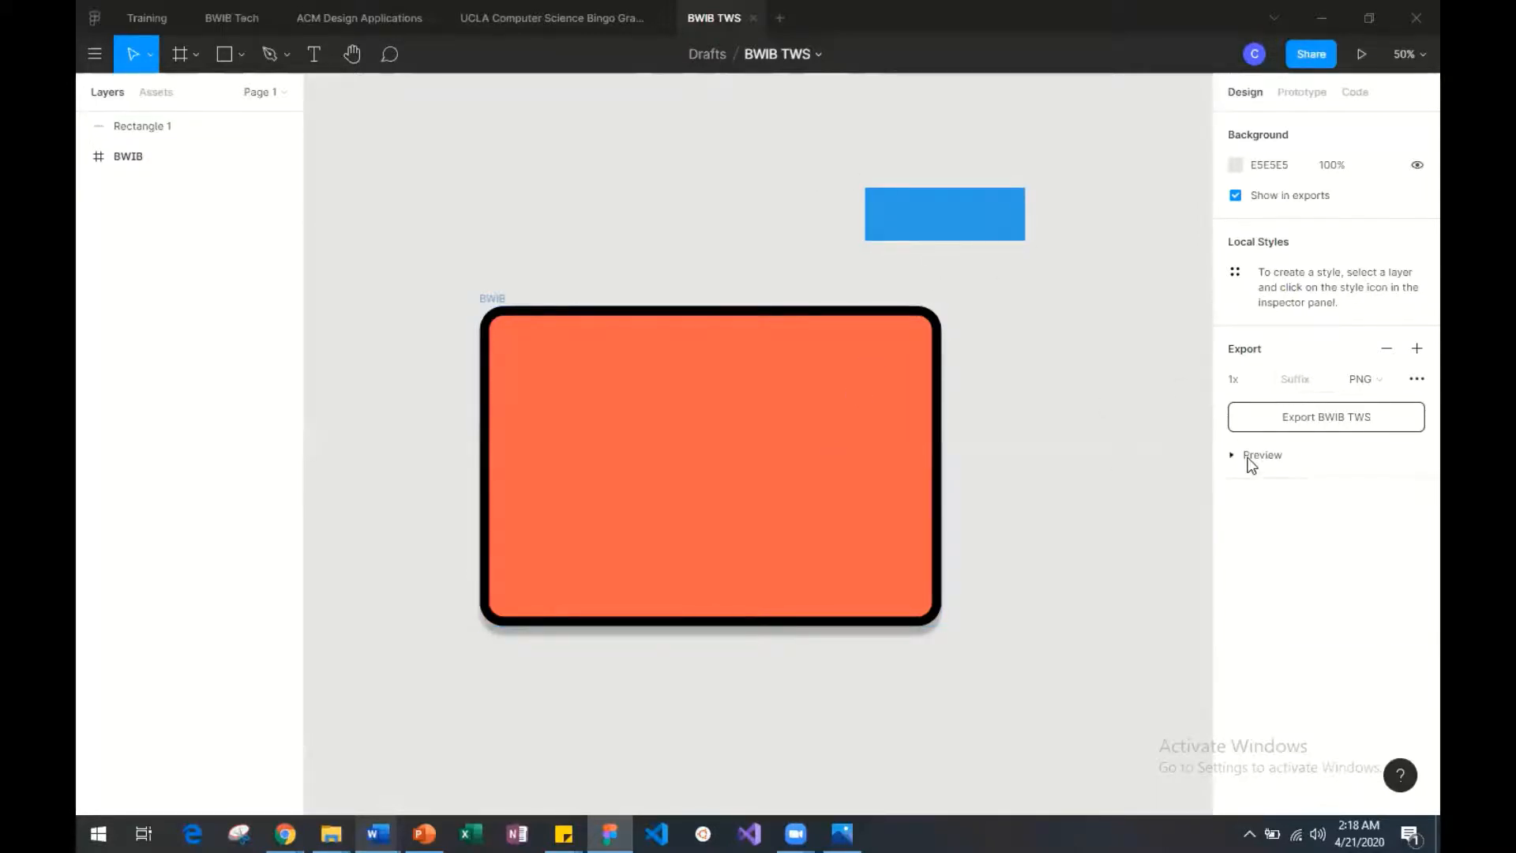
Step: Shift the blue rectangle and the BWIB frame slightly, and enlarge the frame to about 1143 × 793
drag(987, 227, 930, 227)
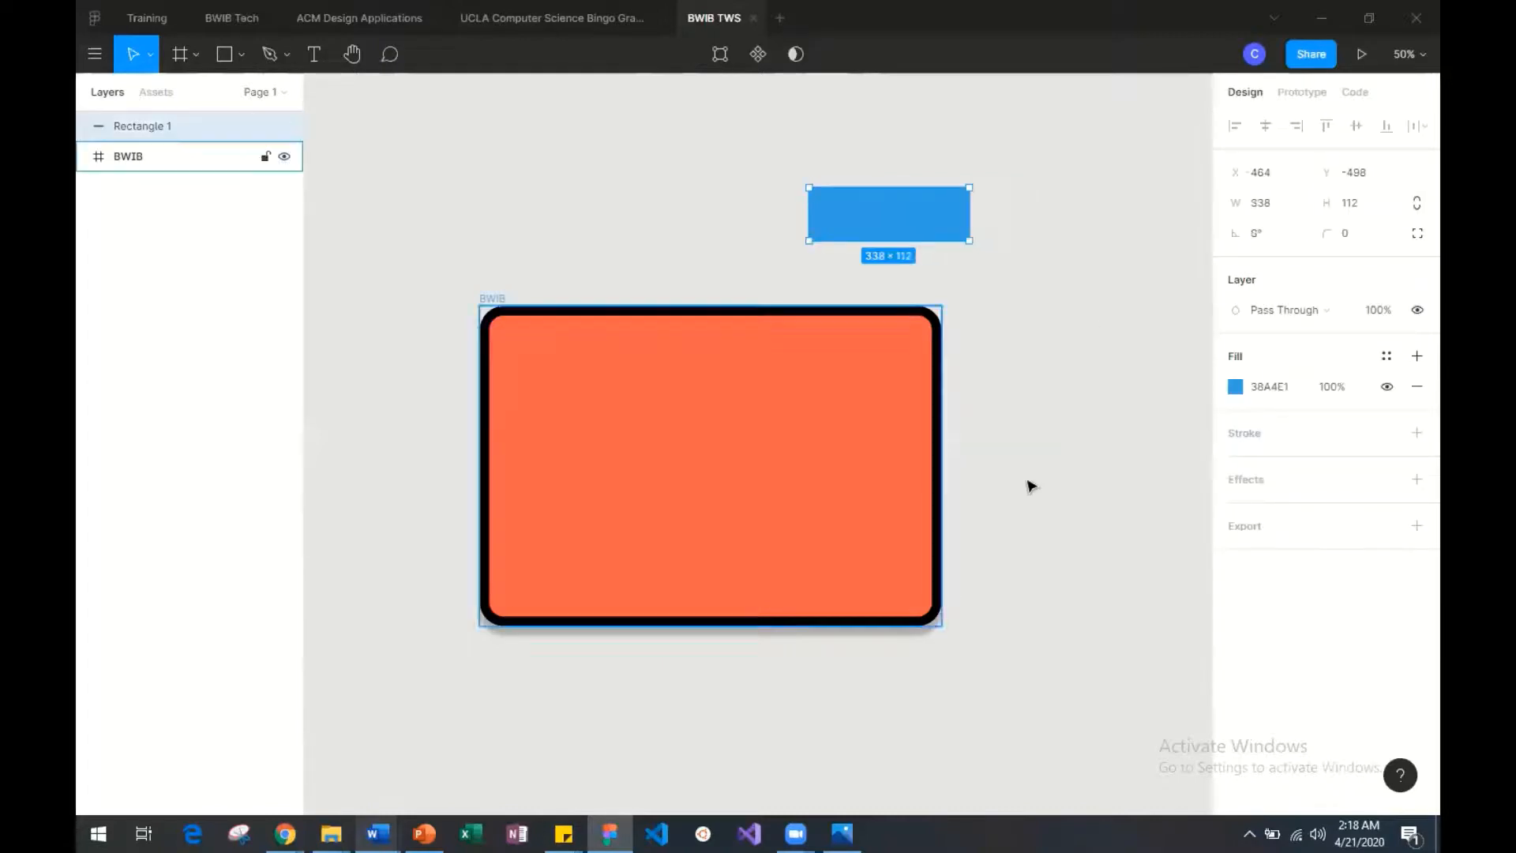
mouse_move(943, 633)
mouse_down()
mouse_move(988, 677)
mouse_move(951, 653)
mouse_move(962, 627)
mouse_up()
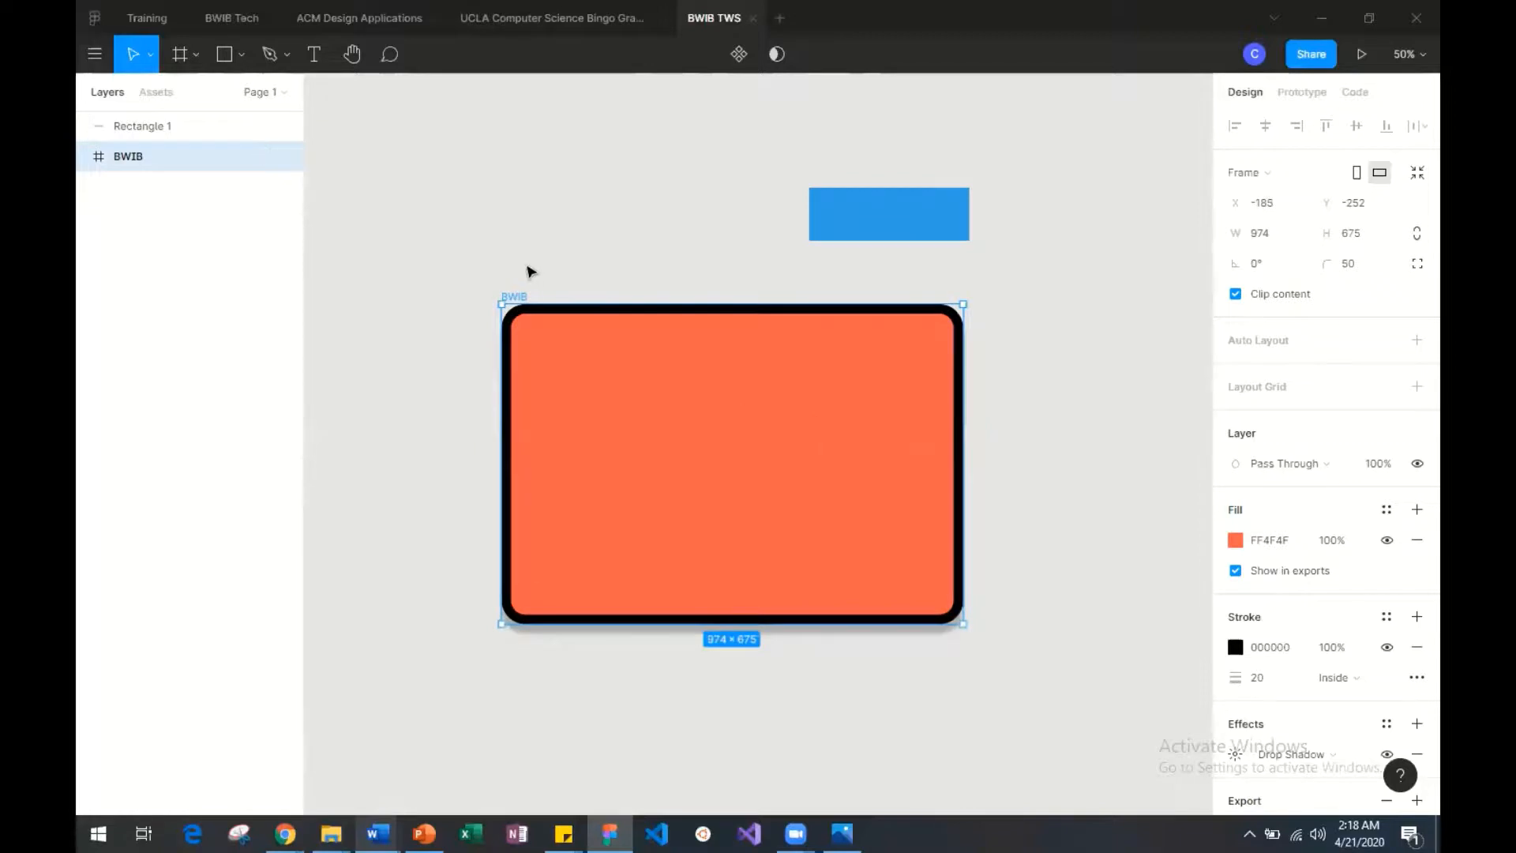
drag(500, 299, 421, 248)
Step: Move the blue rectangle in and out of the BWIB frame repeatedly, leaving it inside at about X 684, Y 120
drag(917, 217, 823, 331)
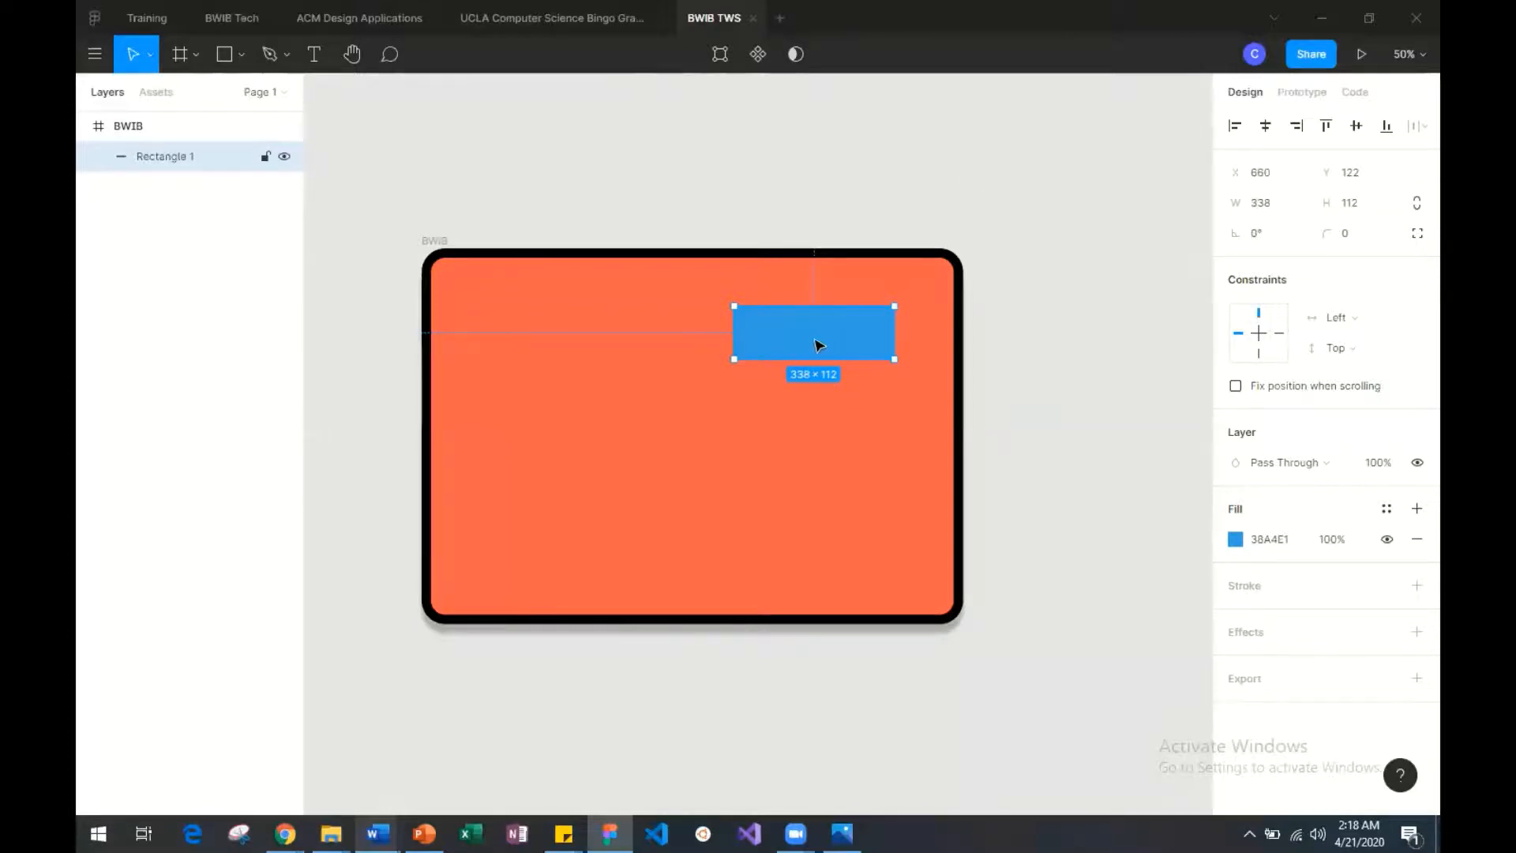
drag(813, 342, 992, 142)
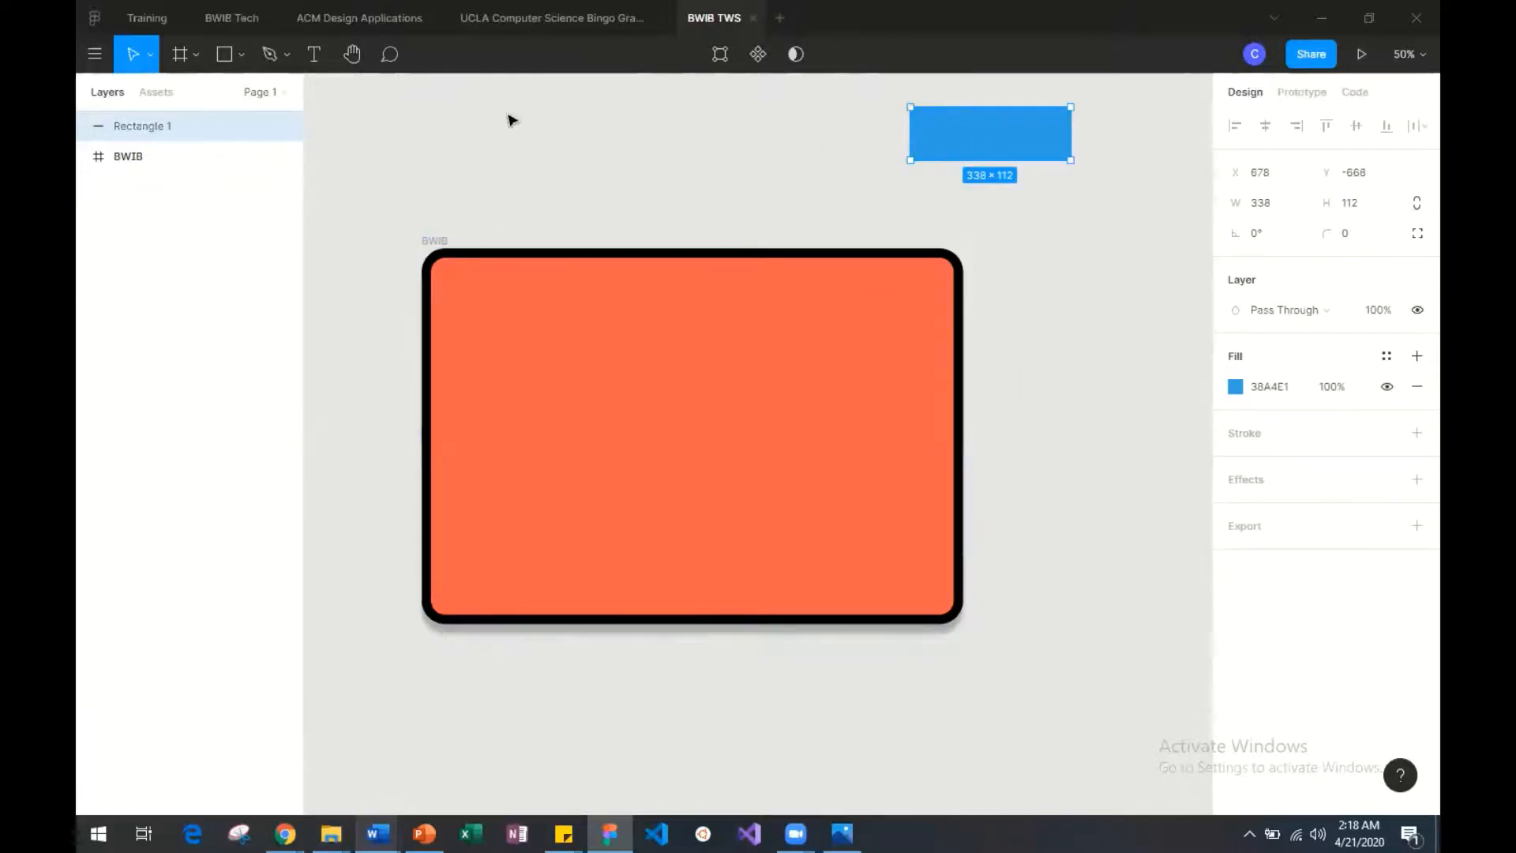
drag(982, 145, 769, 367)
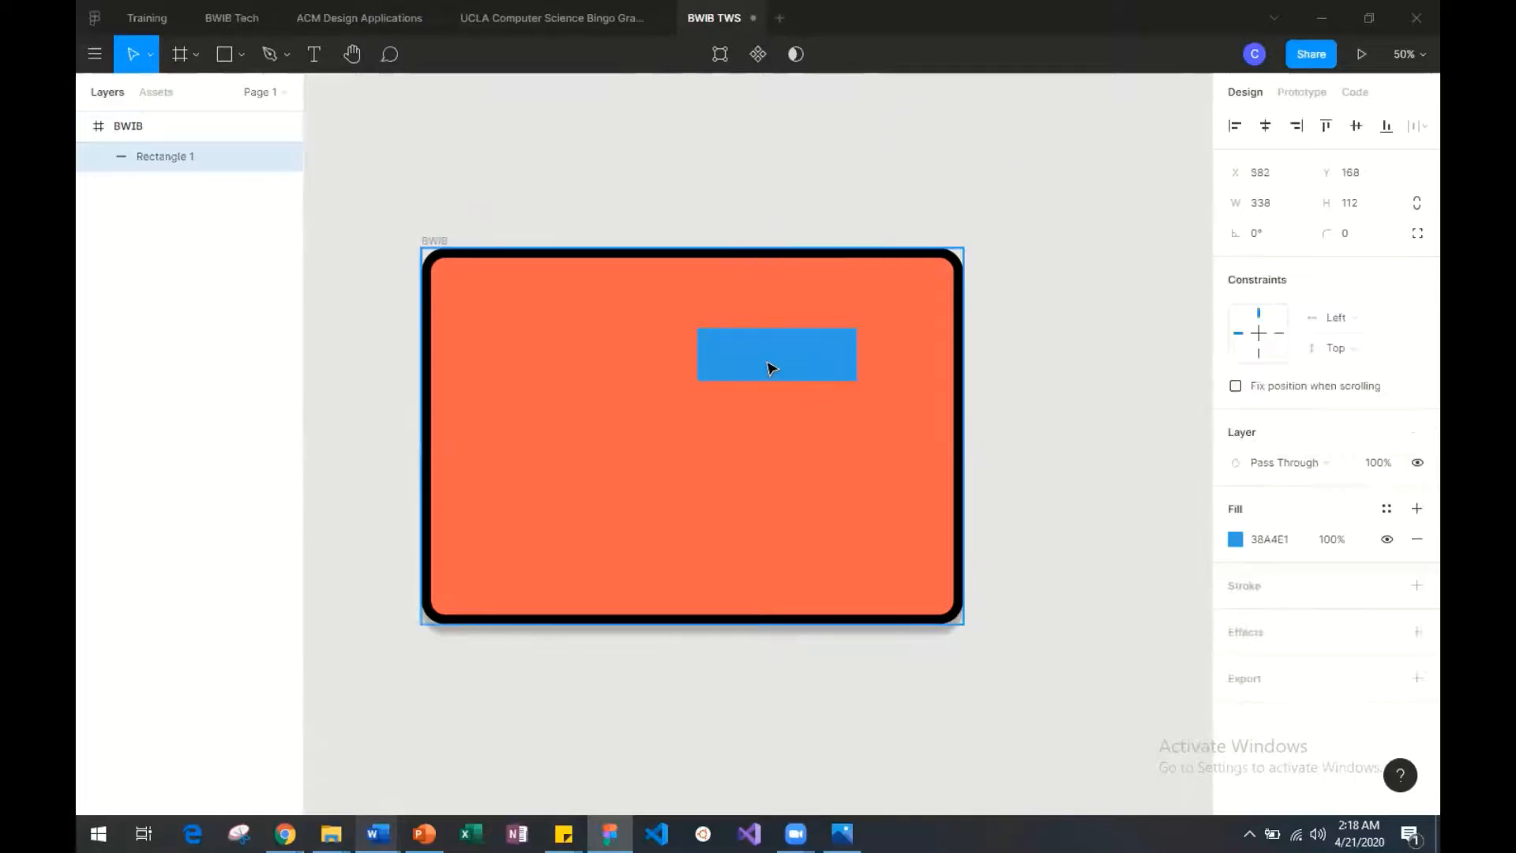
key(ctrl+z)
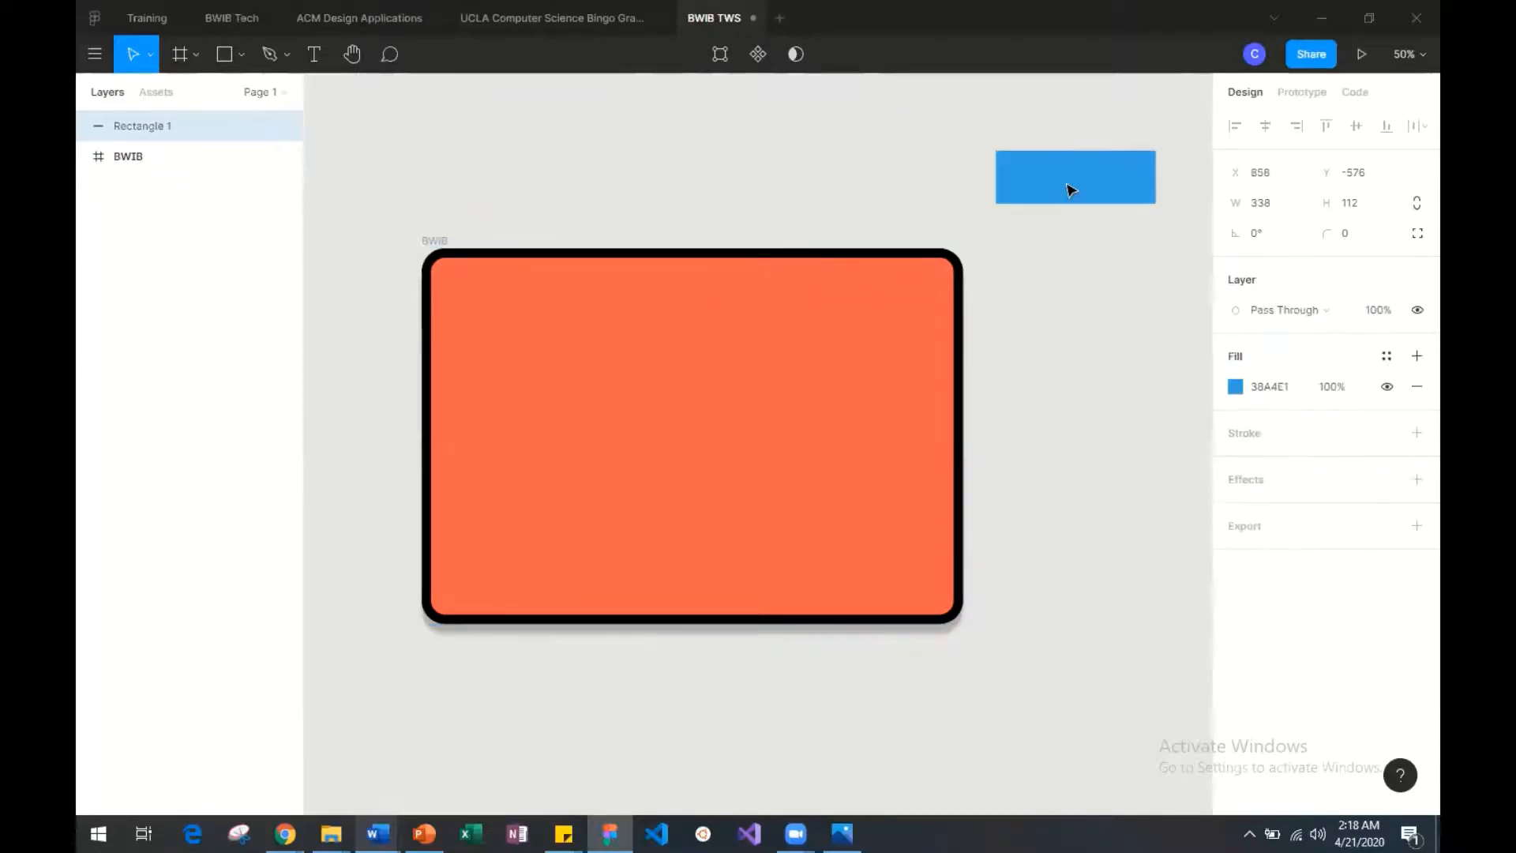
drag(1069, 187, 821, 347)
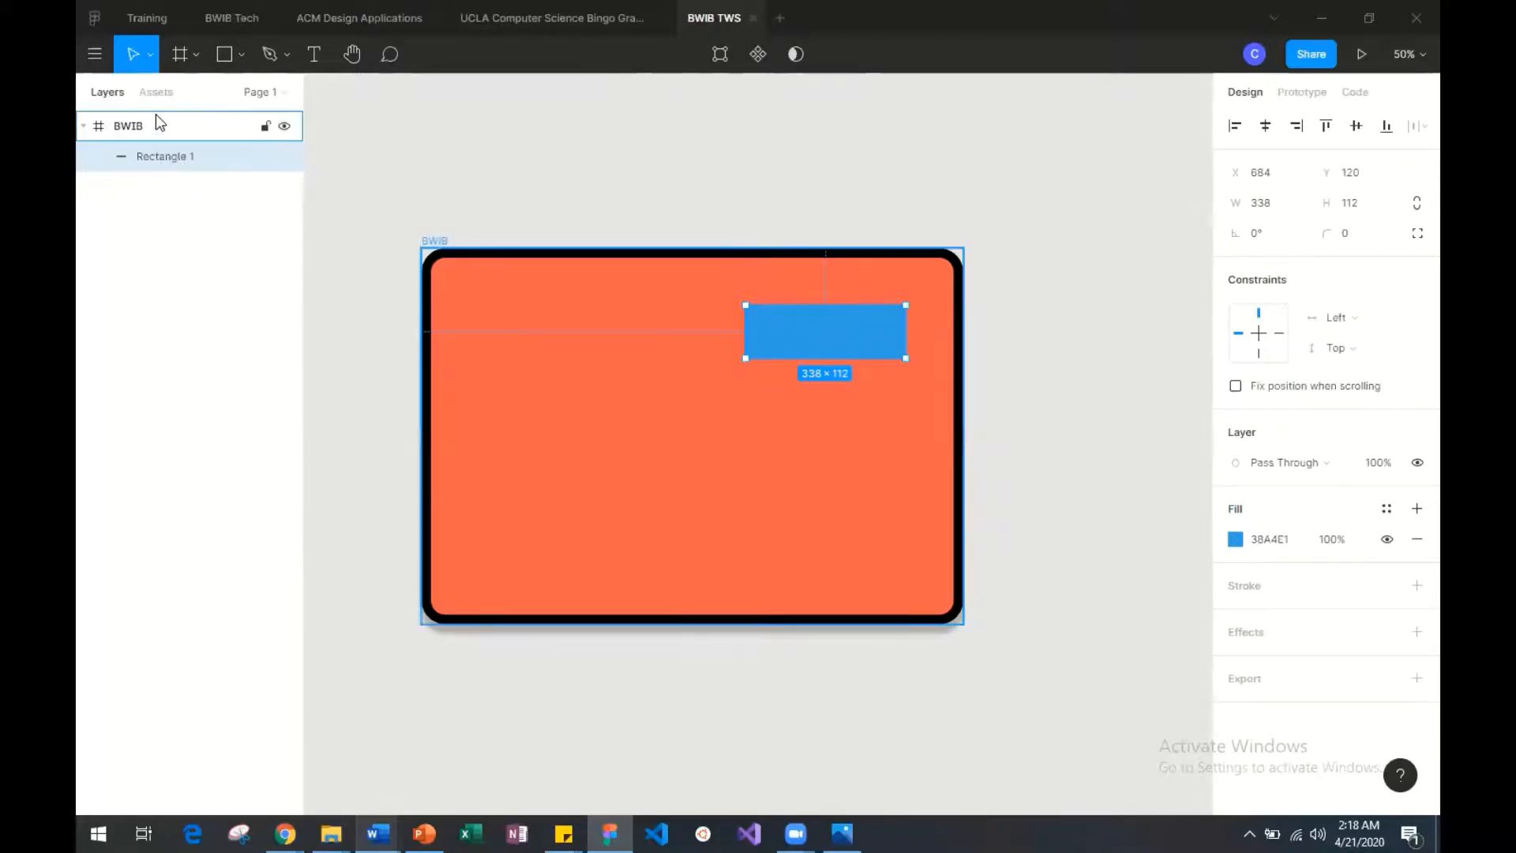
Step: Collapse and expand the BWIB layer, and move the frame together with its nested rectangle
click(84, 128)
click(84, 128)
click(421, 187)
drag(435, 241, 506, 225)
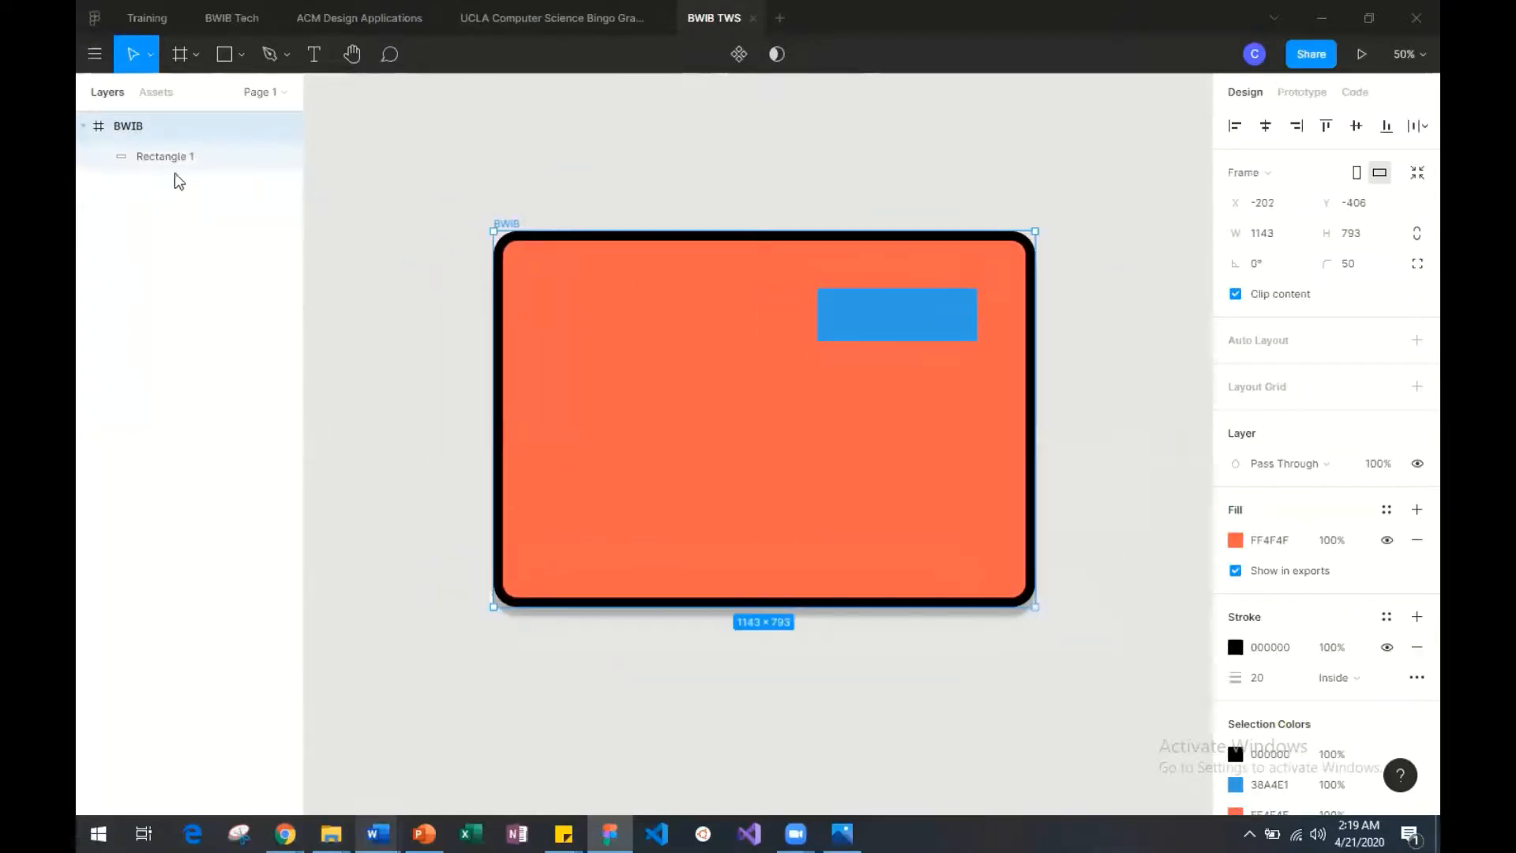
Step: Move the rectangle across the frame's right edge to about X 950, Y 190, and preview how the clipped page exports
mouse_move(908, 308)
mouse_down()
mouse_move(920, 310)
mouse_move(845, 311)
mouse_move(900, 324)
mouse_move(835, 324)
mouse_move(922, 332)
mouse_up()
click(808, 271)
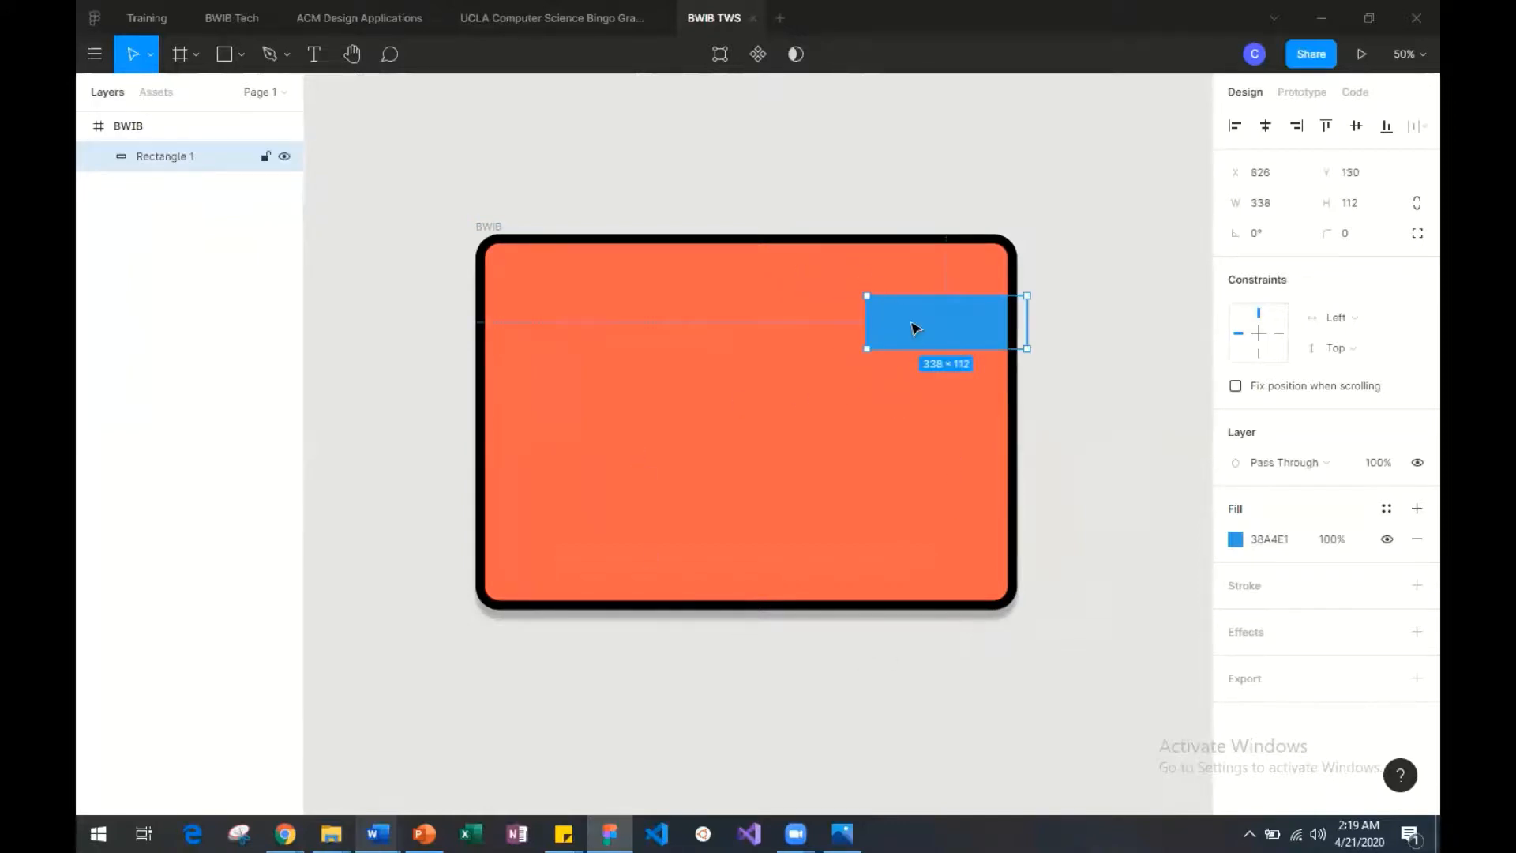
drag(916, 328, 977, 353)
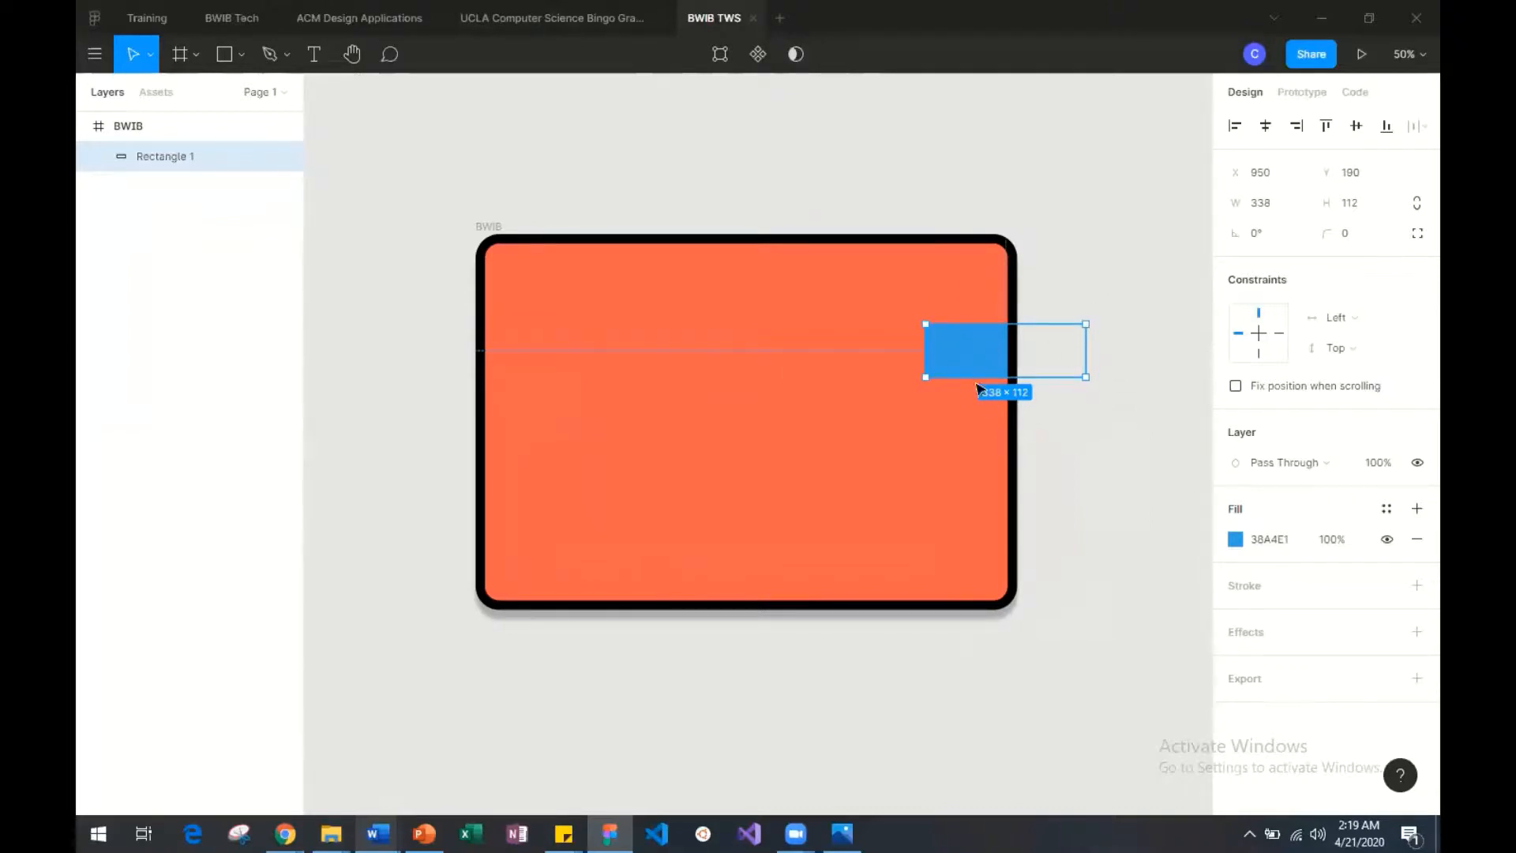
click(1052, 294)
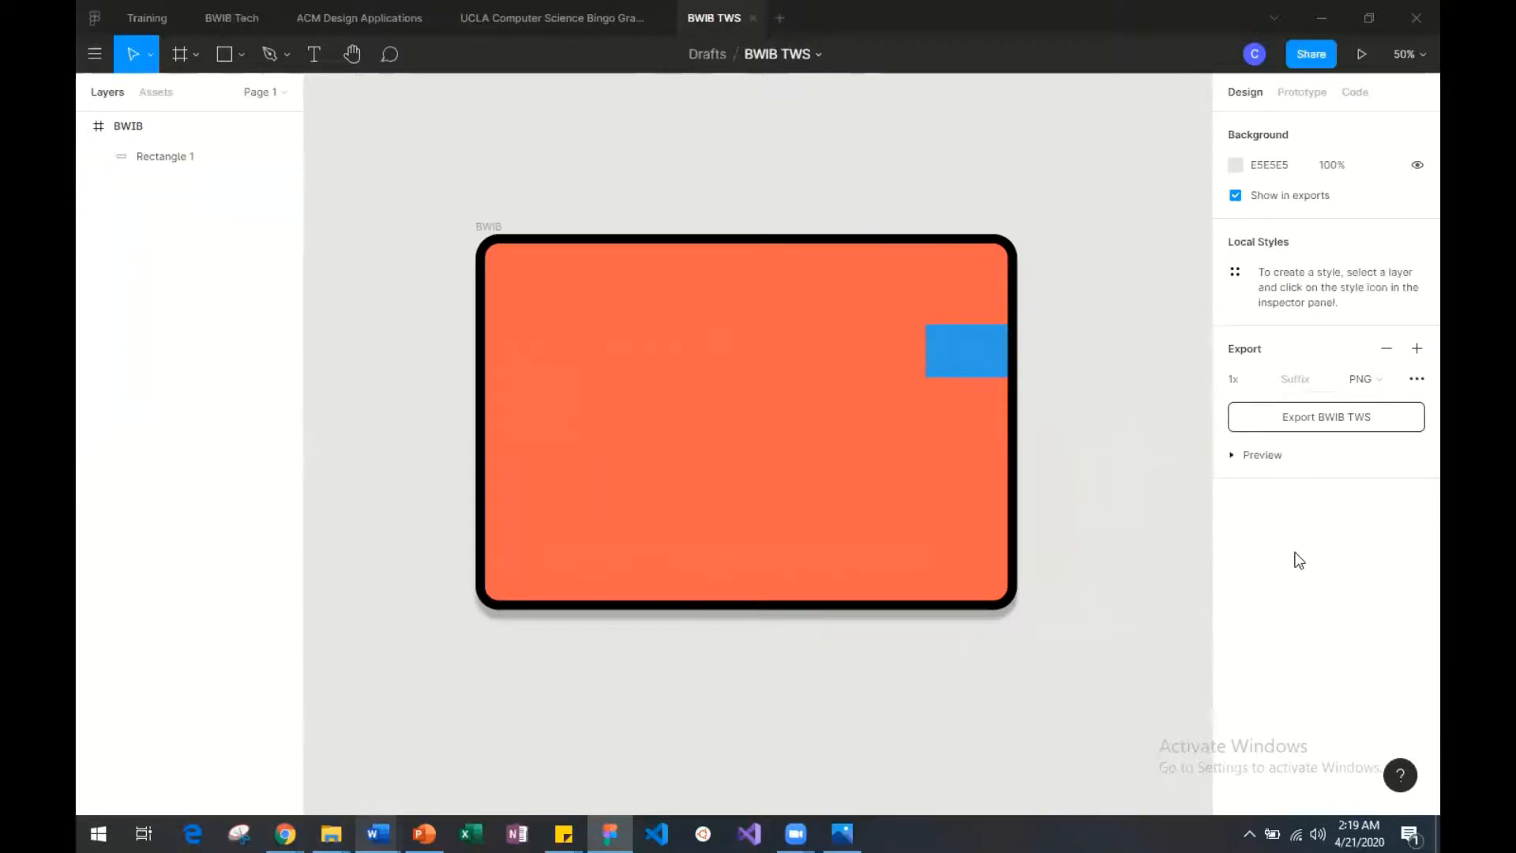
click(1234, 458)
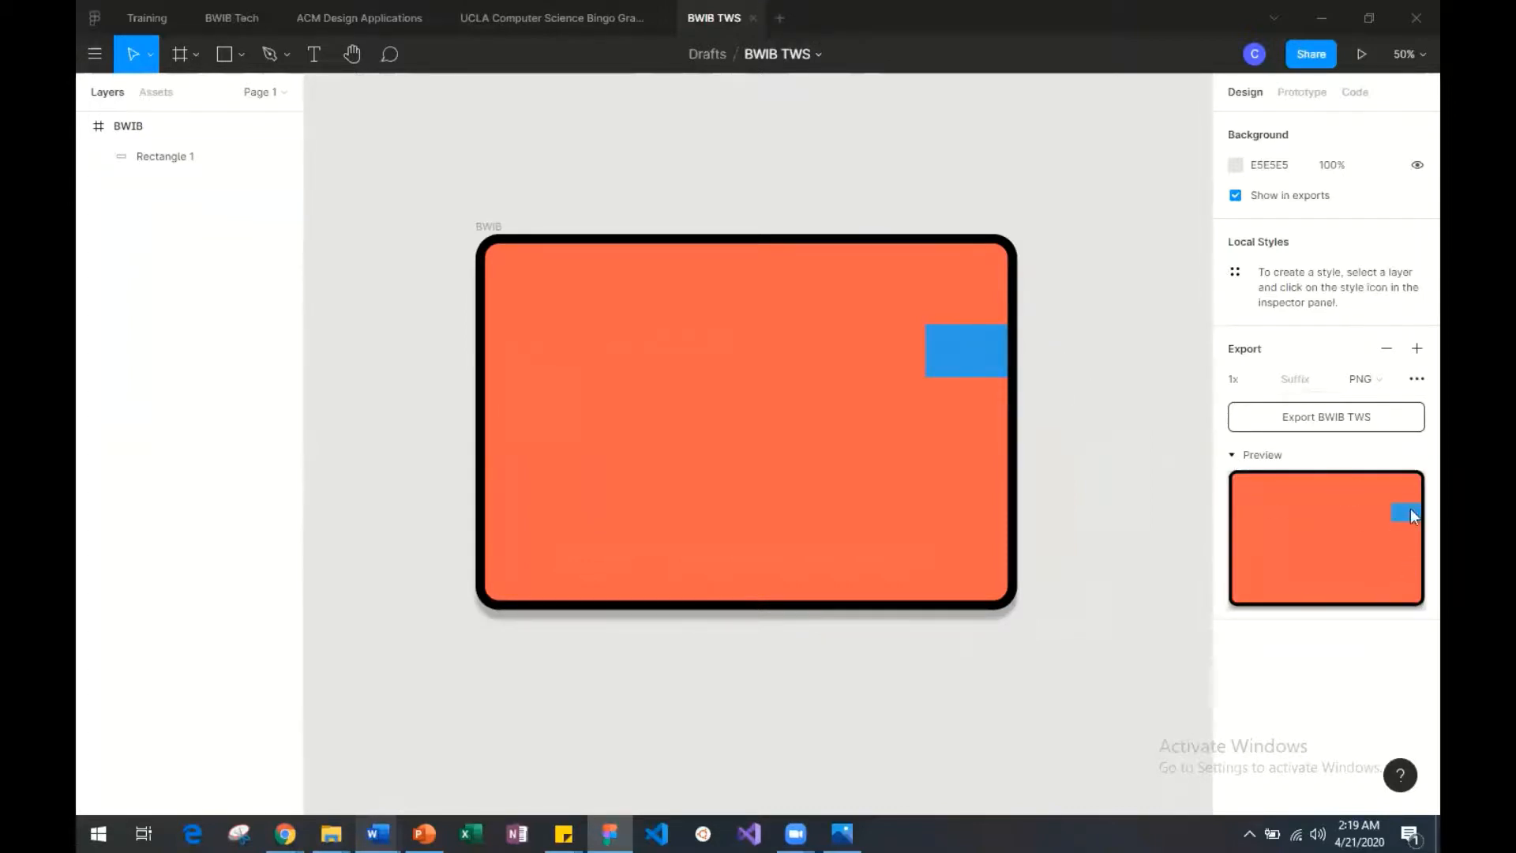
click(1252, 460)
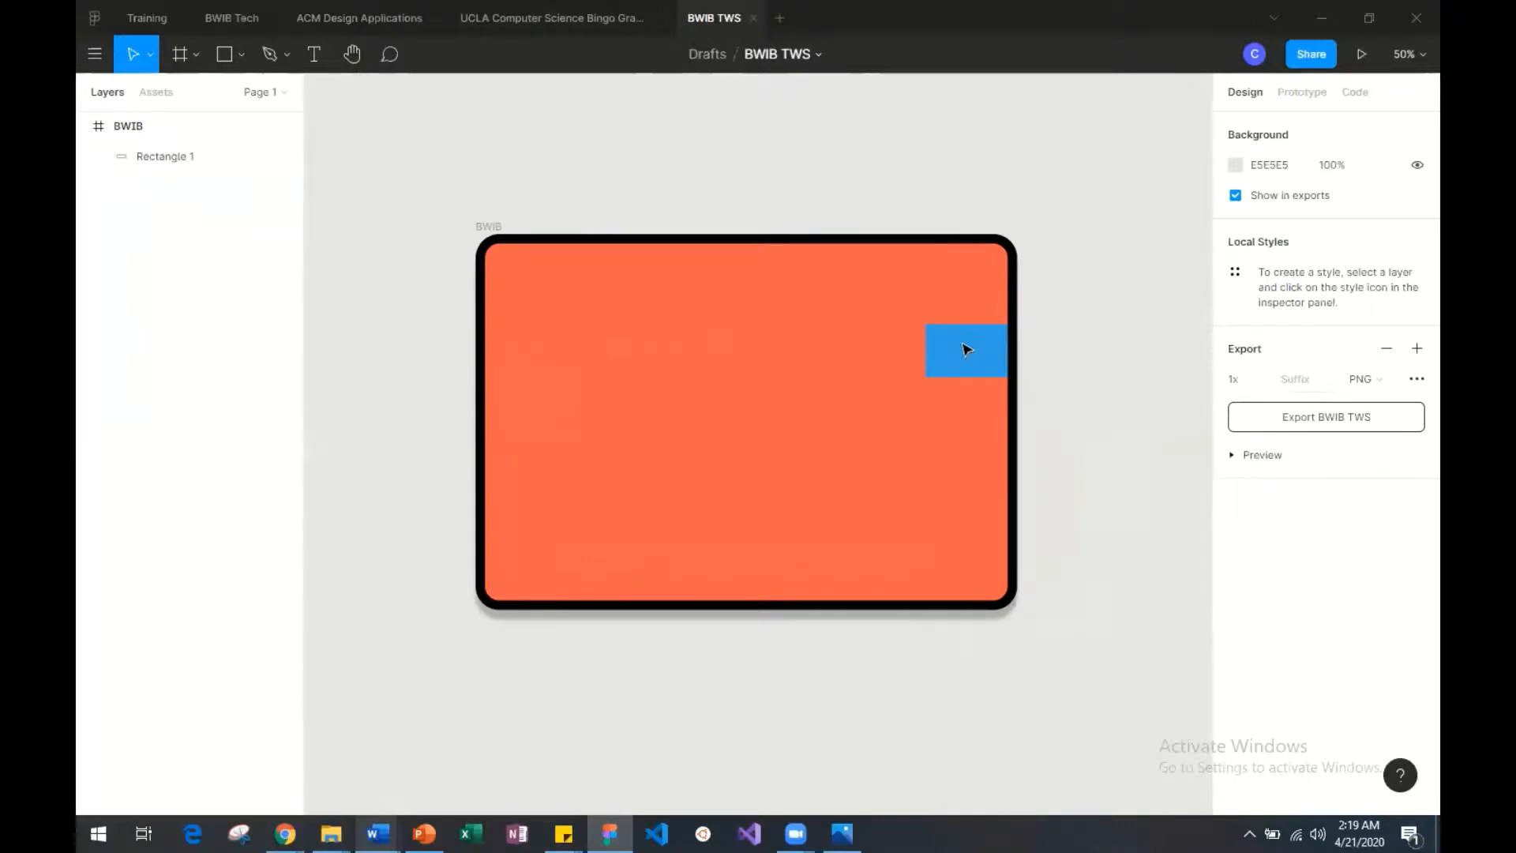
Step: Move the blue rectangle out of the BWIB frame and order its layer below the frame, ending at about X 903, Y -332
drag(956, 338, 1039, 166)
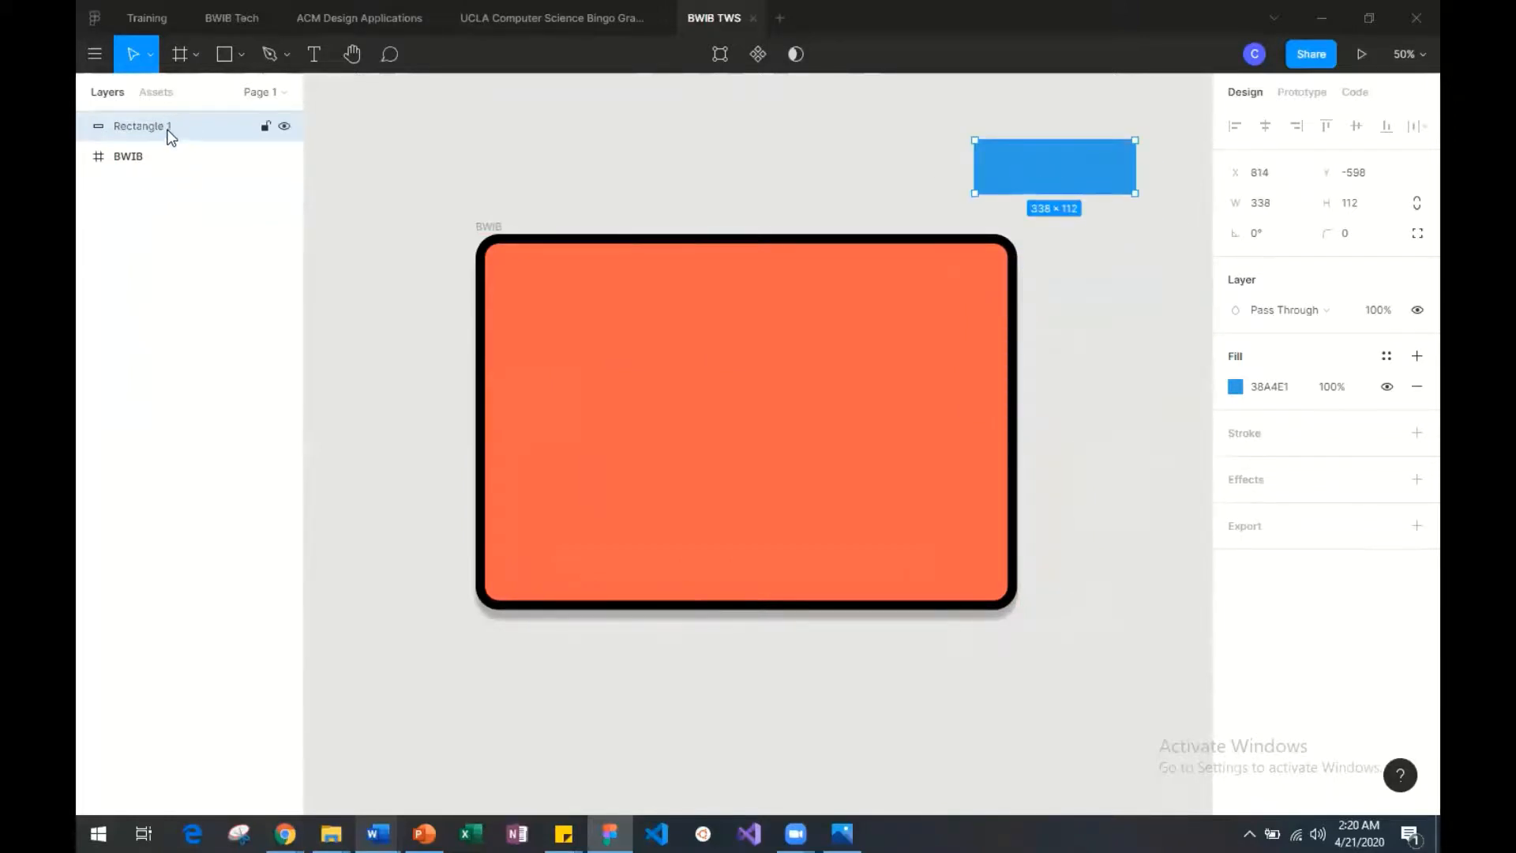
drag(164, 126, 167, 184)
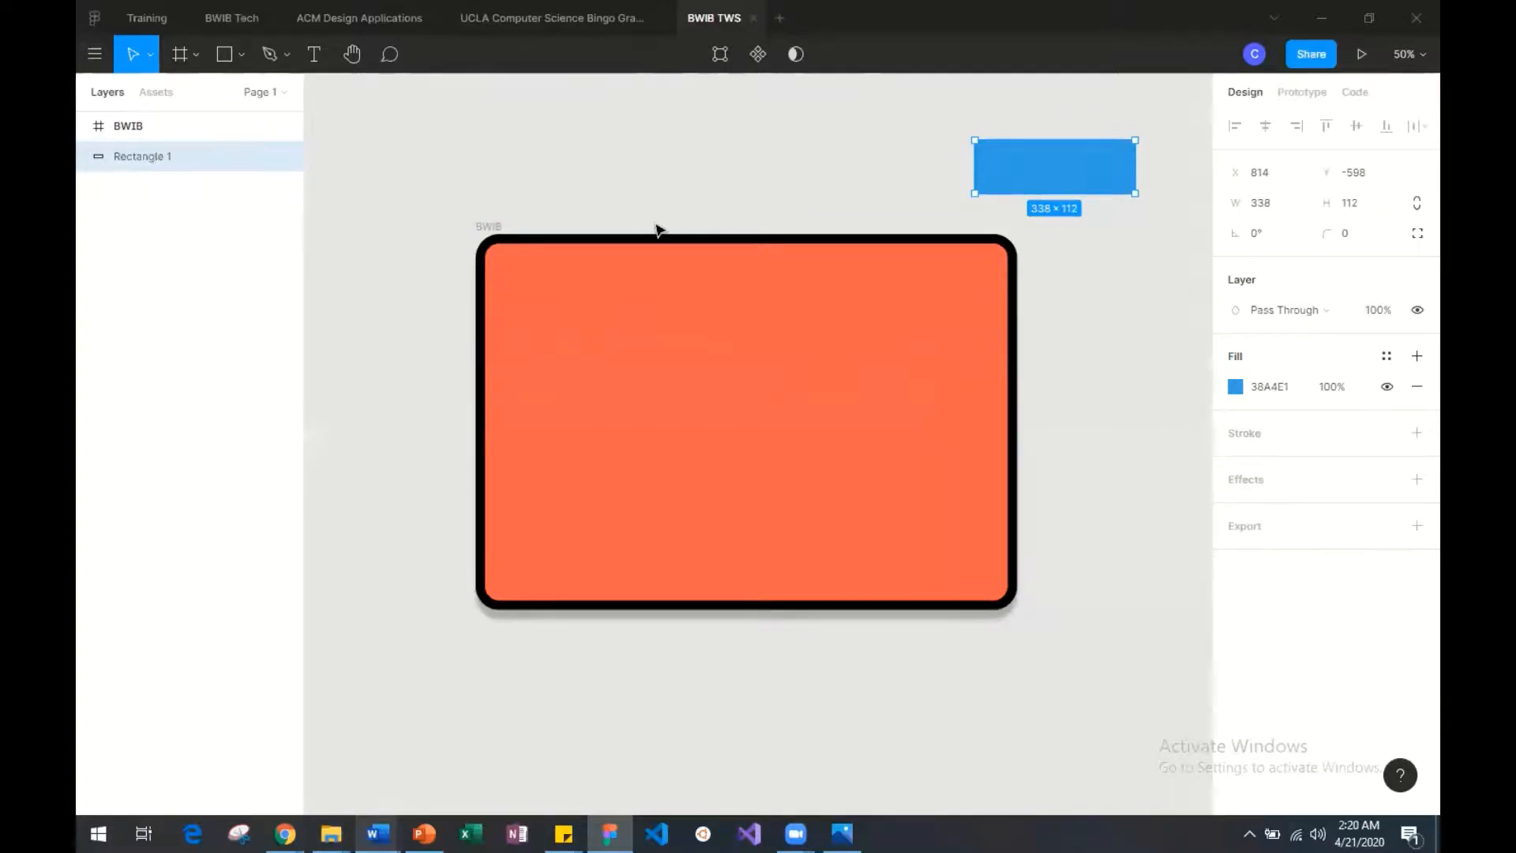
drag(1010, 189, 1058, 301)
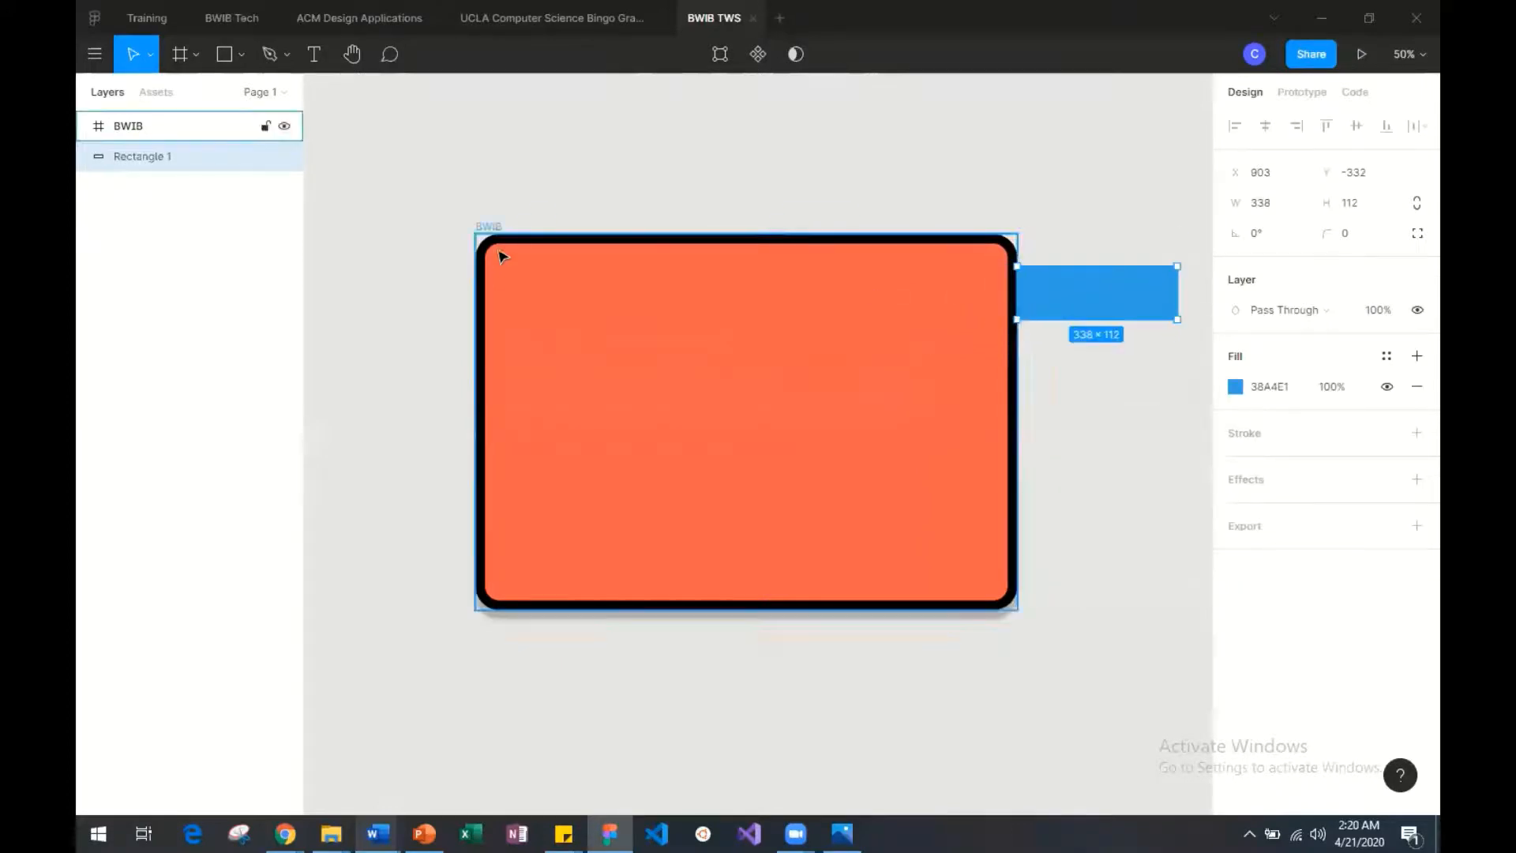
Step: Move the BWIB frame over part of the blue rectangle, leaving it at about X -56, Y -504
drag(913, 433, 971, 403)
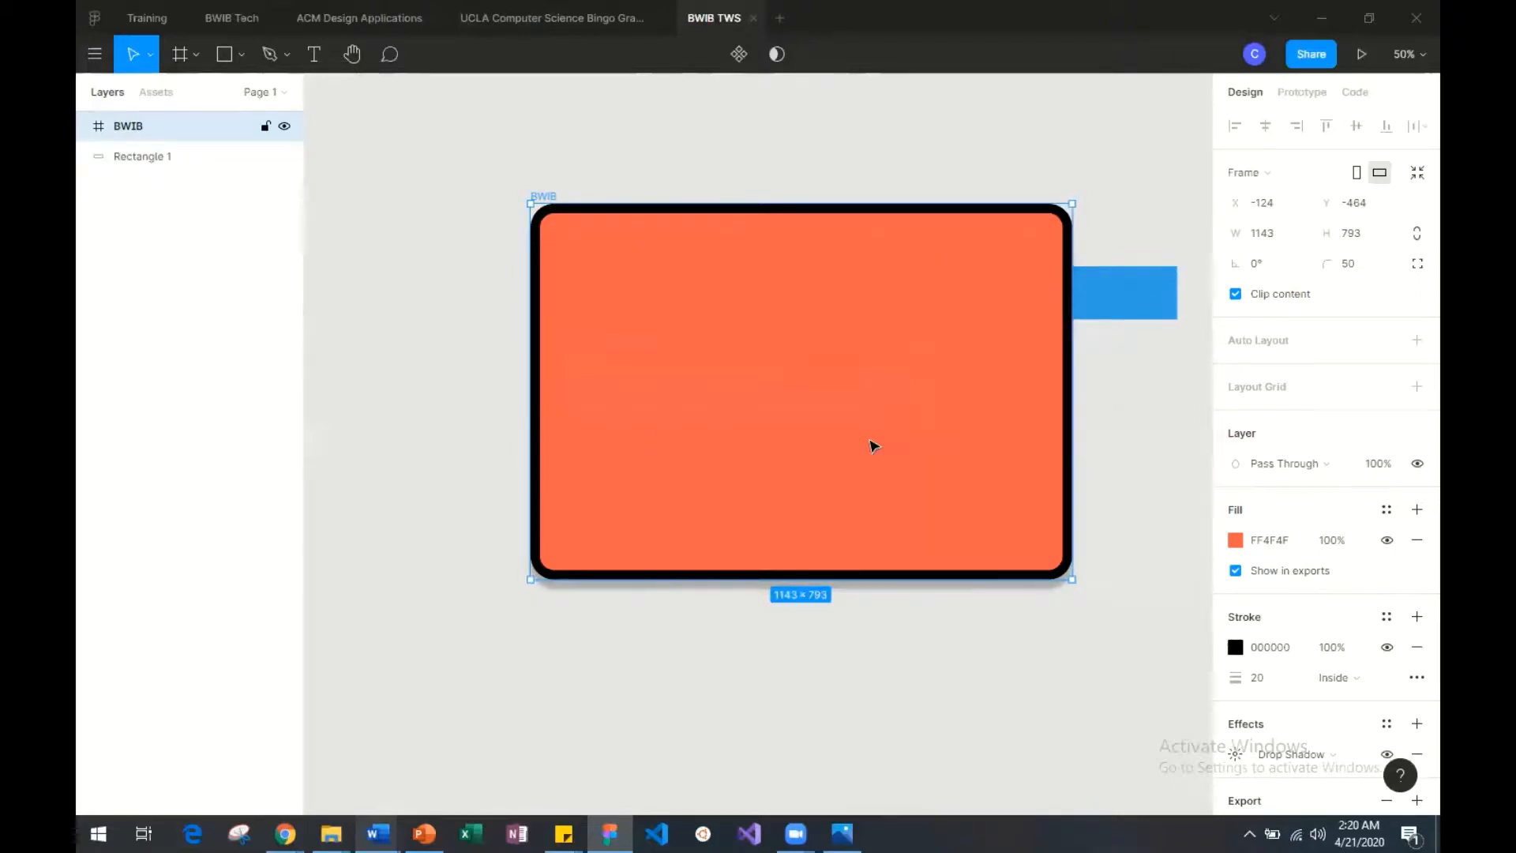
drag(871, 446, 924, 468)
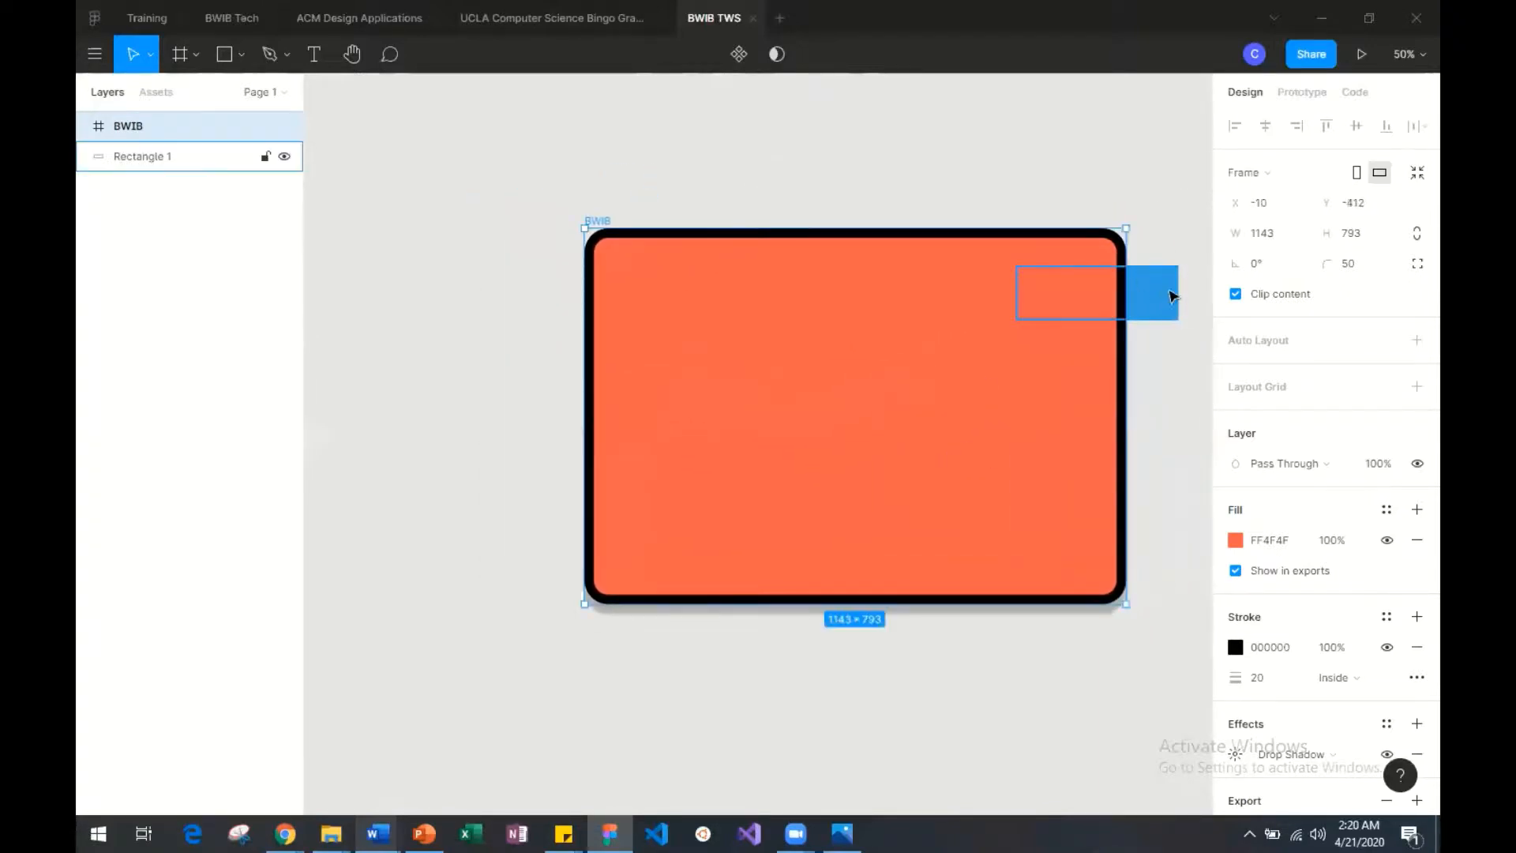
drag(992, 371, 924, 348)
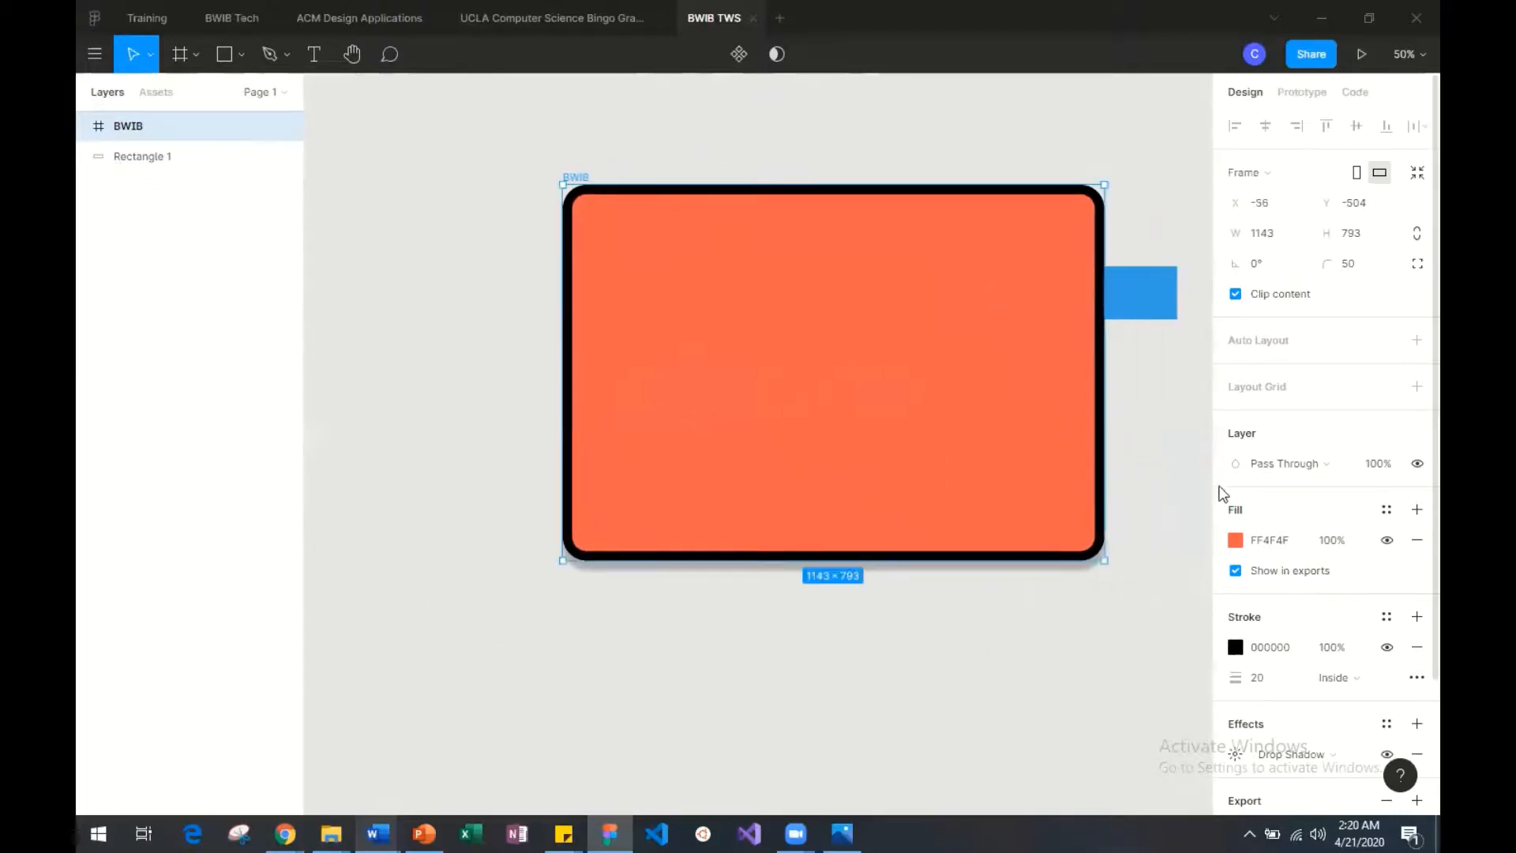
Step: Compare the export previews of the BWIB frame and of the page with the overlapped rectangle
scroll(1220, 489, down, 3)
click(1255, 748)
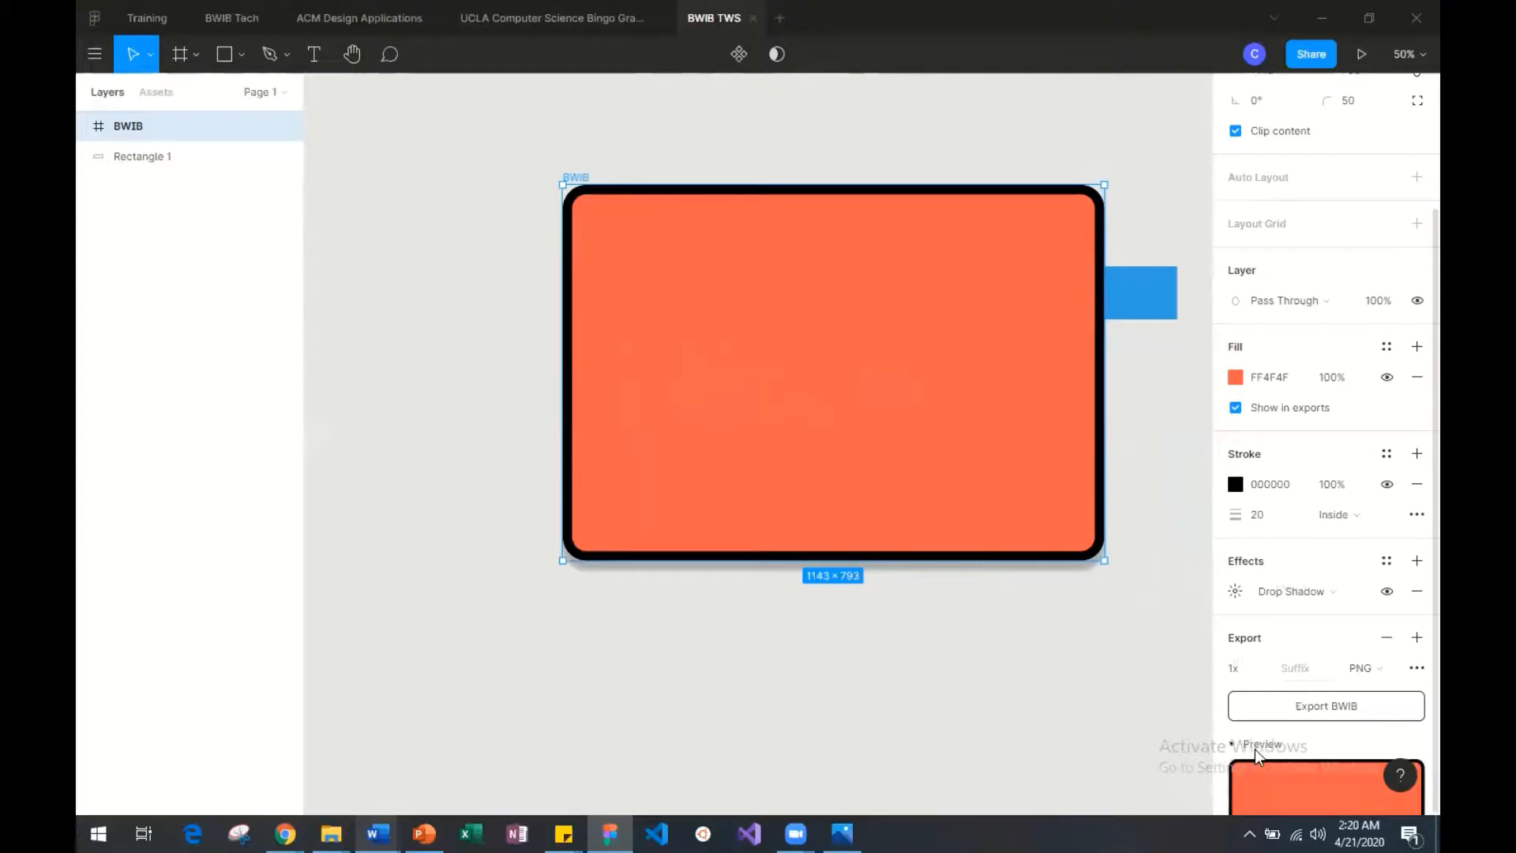
scroll(1263, 710, down, 3)
click(1052, 684)
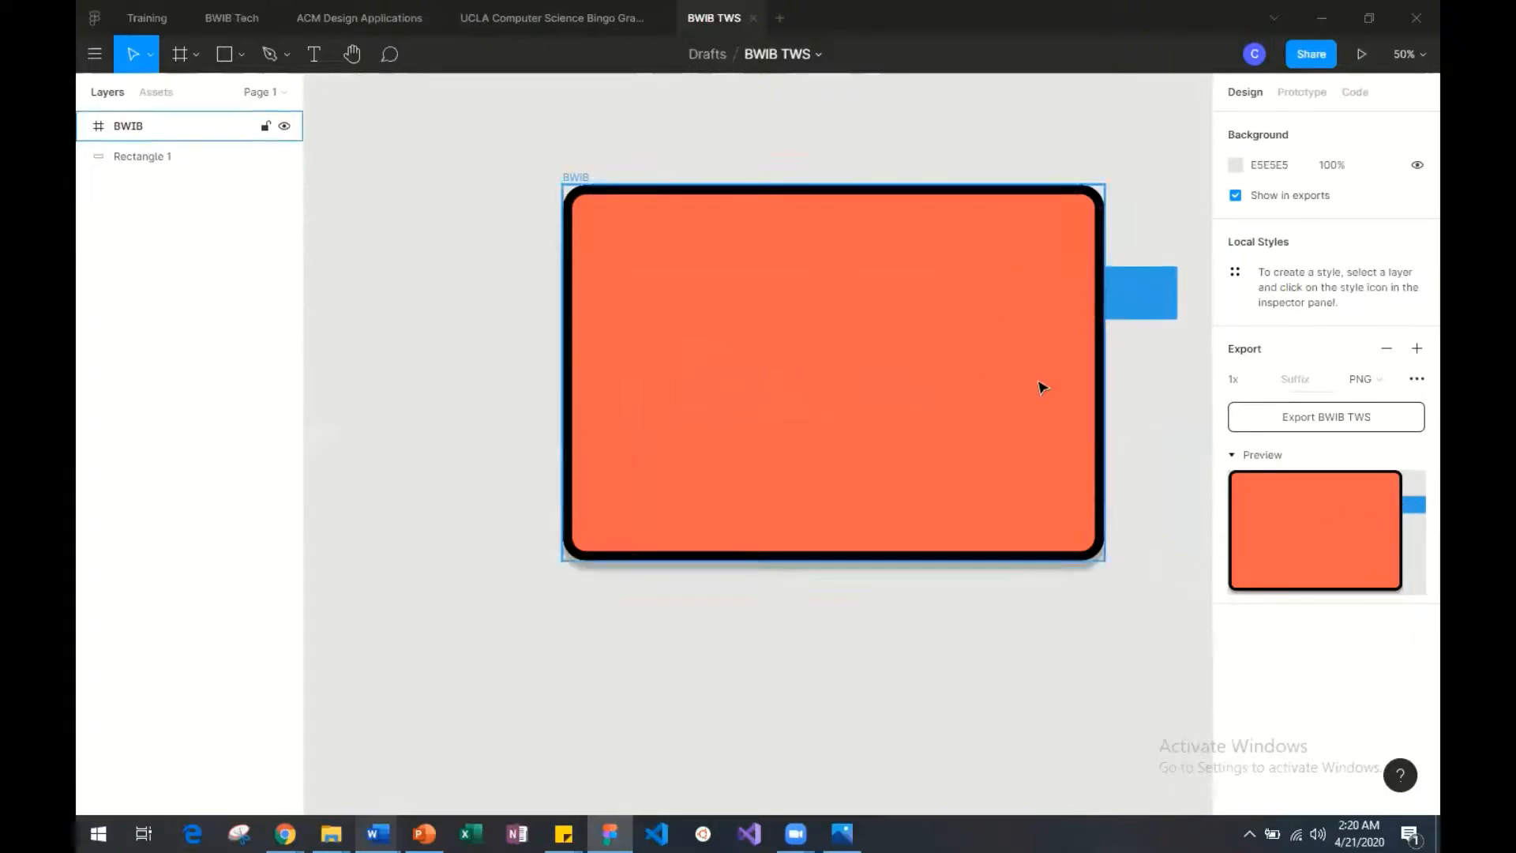
click(1242, 458)
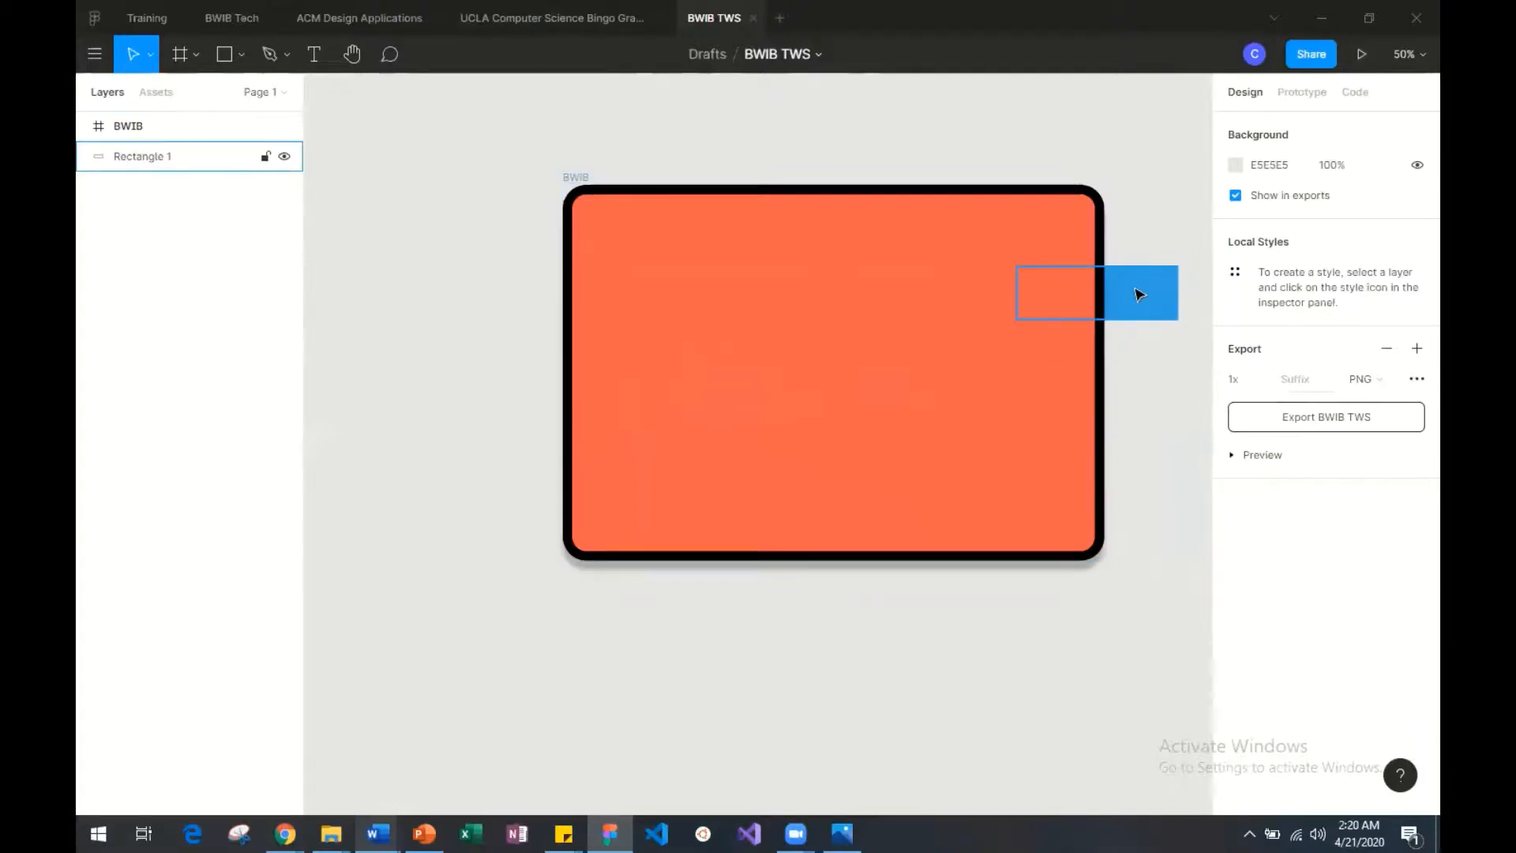
Step: Move the blue rectangle back inside the BWIB frame at about X 729, Y 154, and check the frame's selection
drag(1137, 292, 1026, 281)
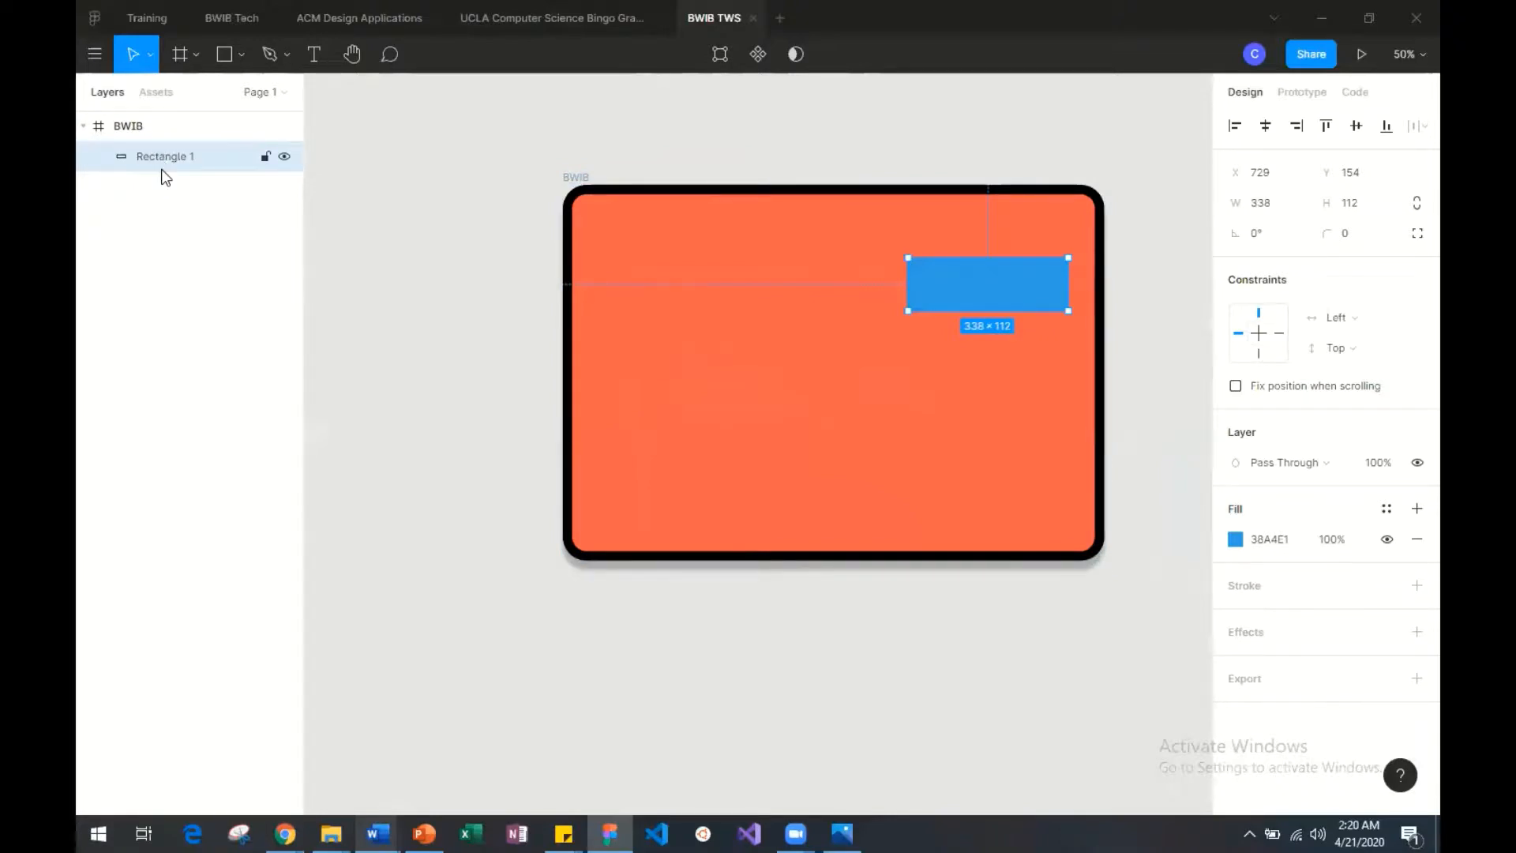
click(642, 247)
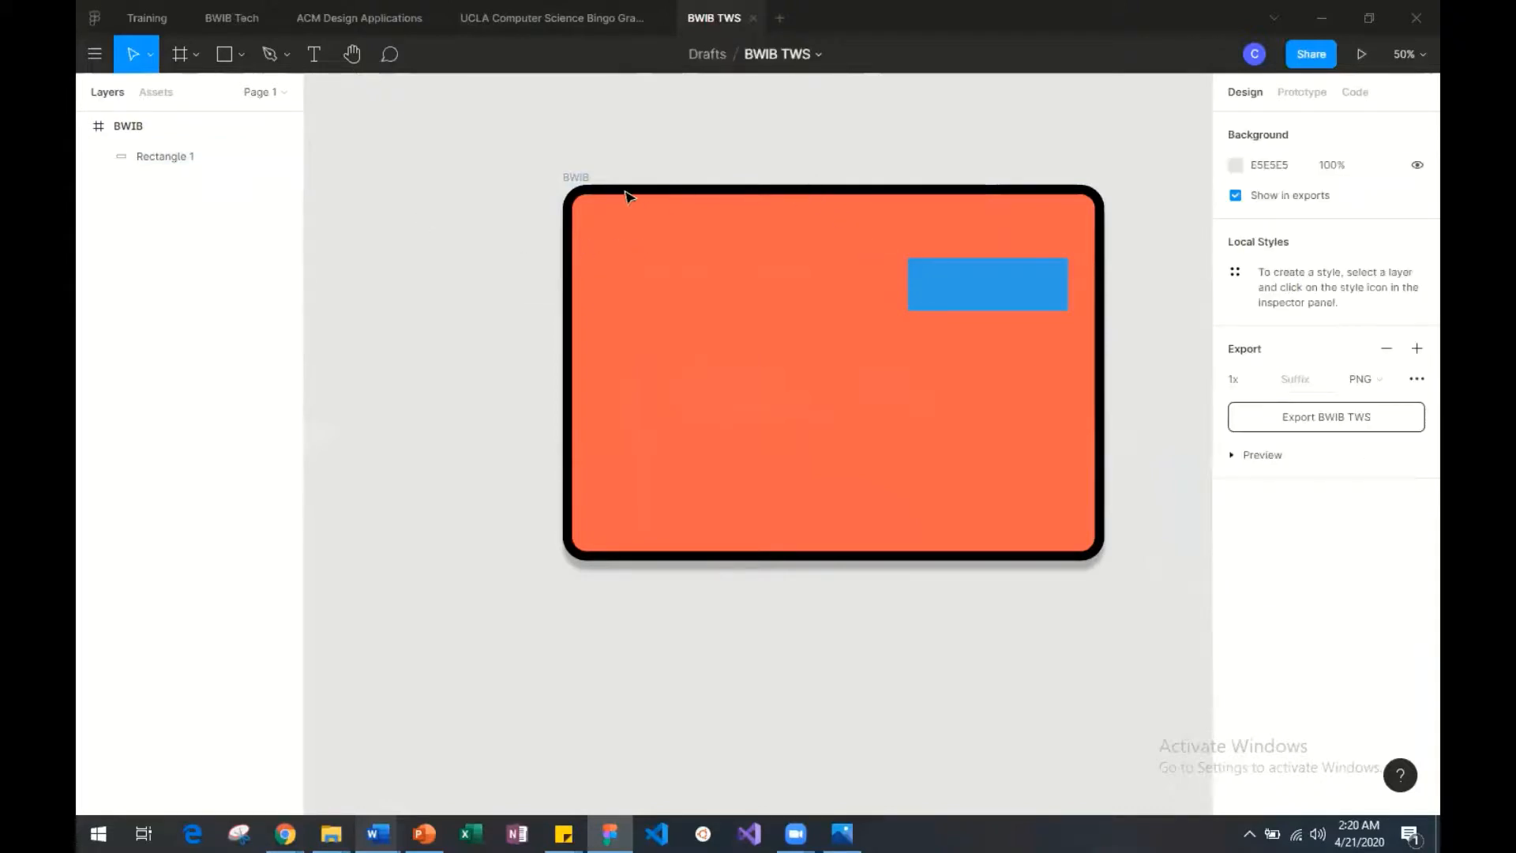
click(575, 183)
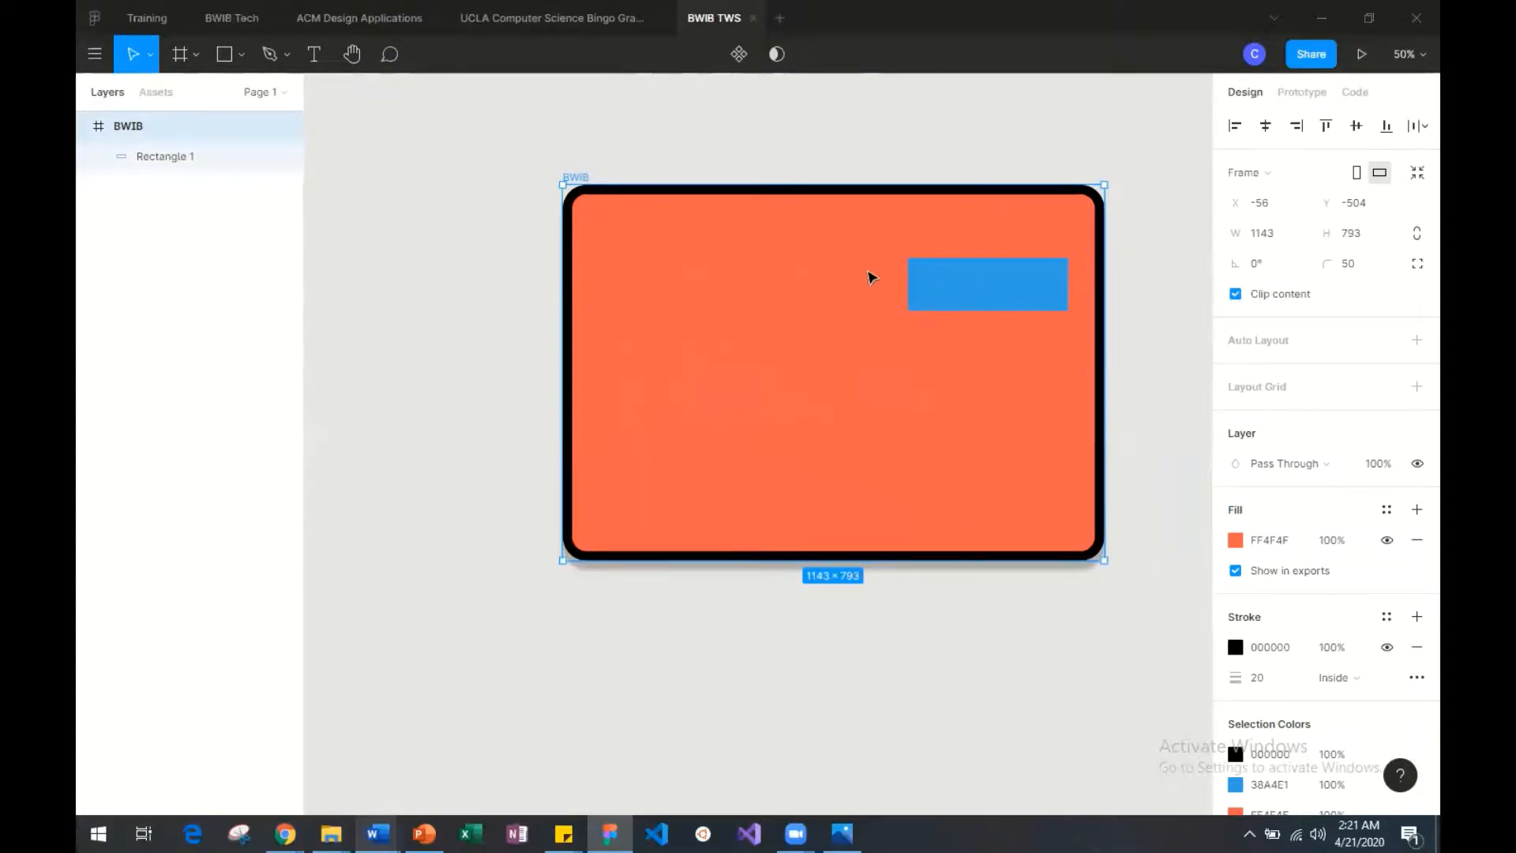
click(836, 308)
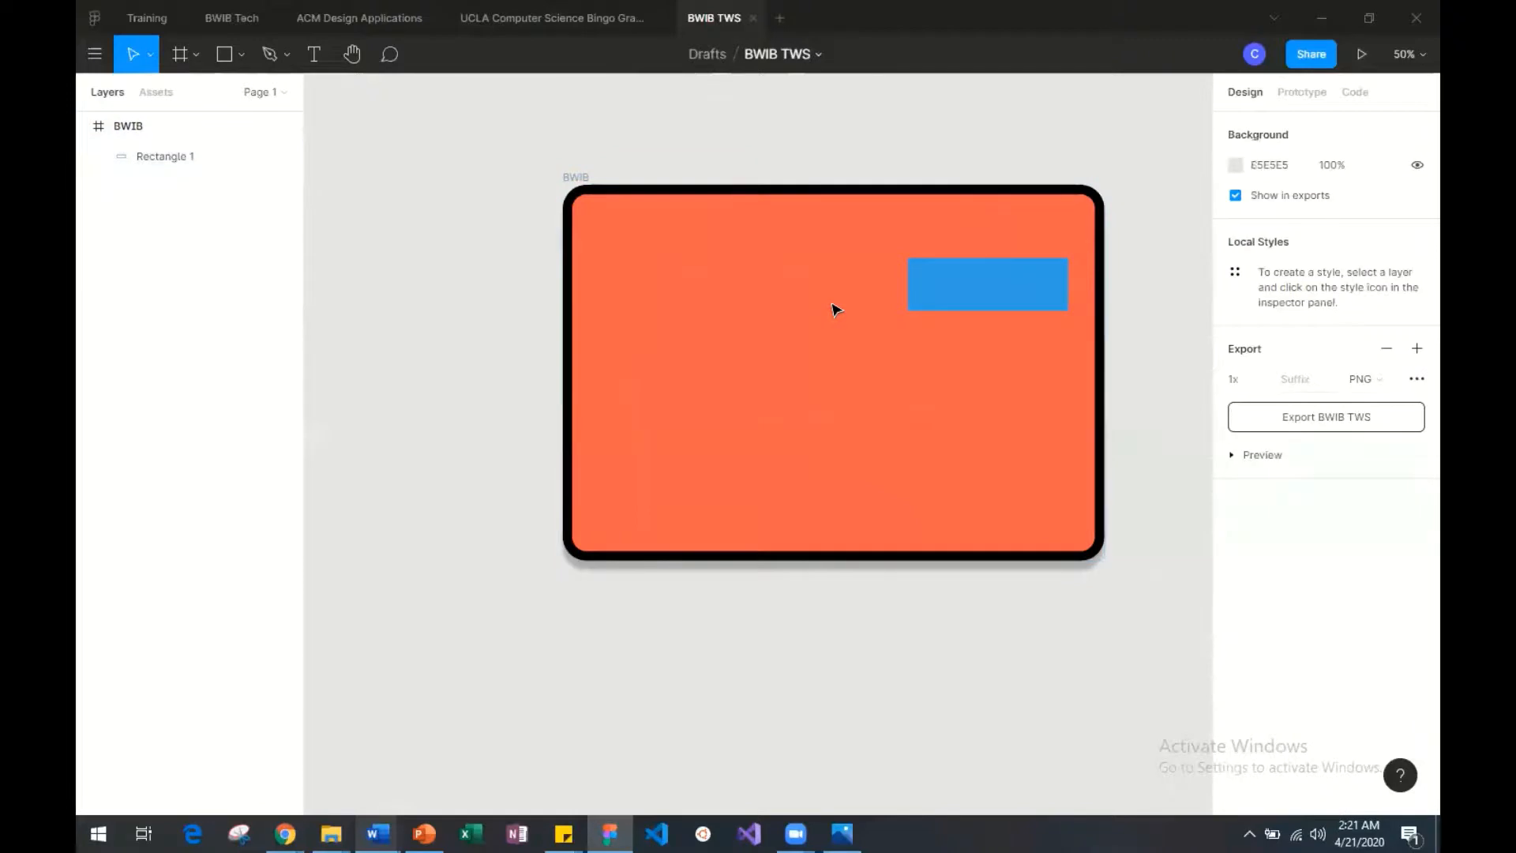
Step: Select the frame and rectangle together and move them twice, pulling the rectangle out of the frame between the two moves
drag(503, 121, 1123, 582)
drag(970, 446, 899, 447)
drag(927, 301, 1147, 341)
drag(766, 136, 1155, 513)
drag(1032, 372, 912, 388)
Step: Place the blue rectangle inside the BWIB frame near its upper-right corner, at about X 711, Y 100
click(976, 335)
drag(976, 335, 782, 281)
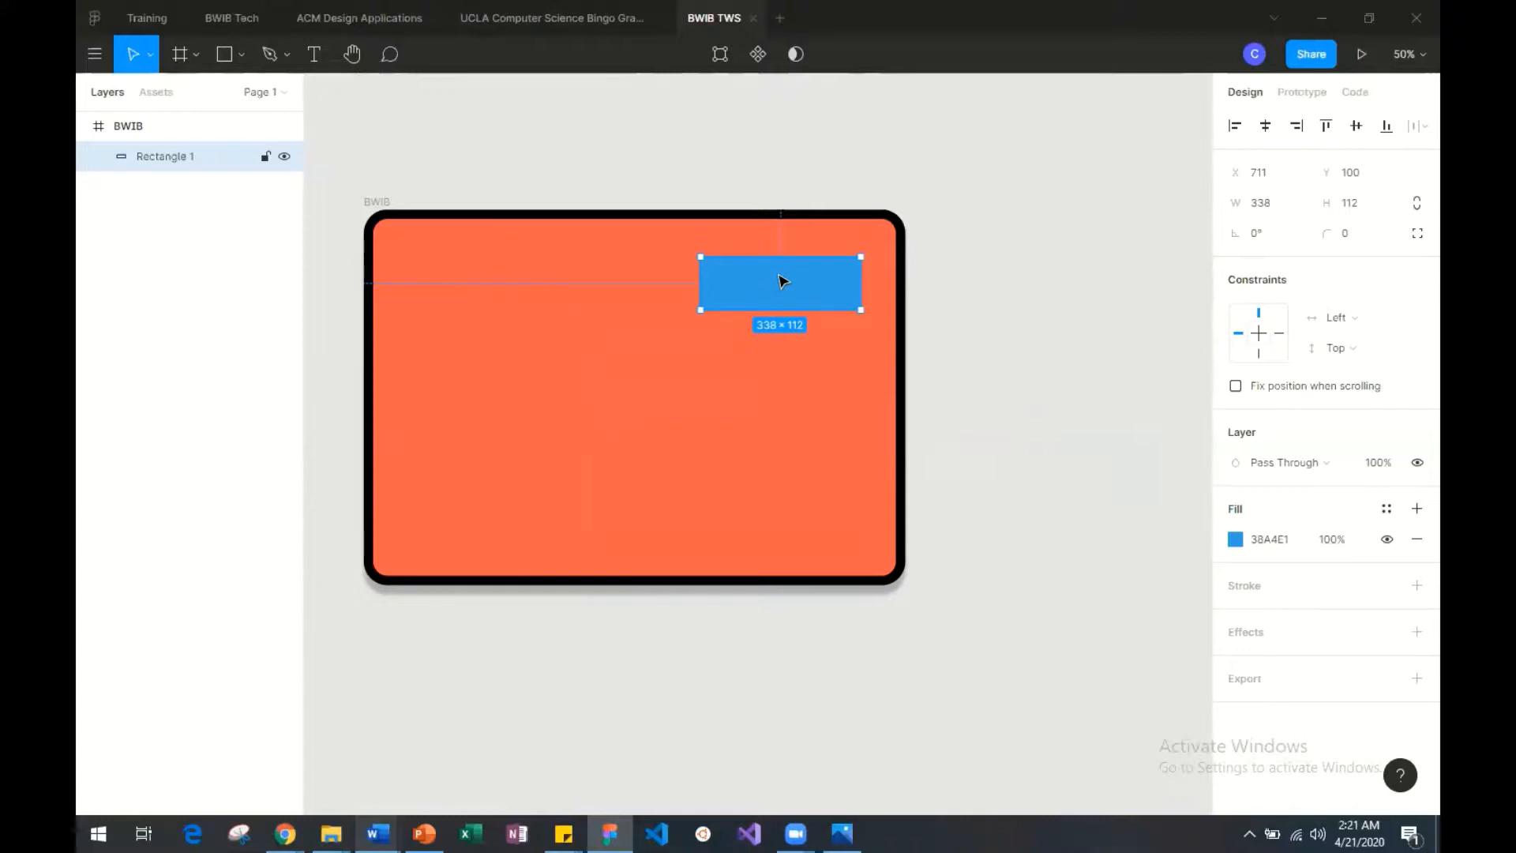
click(505, 175)
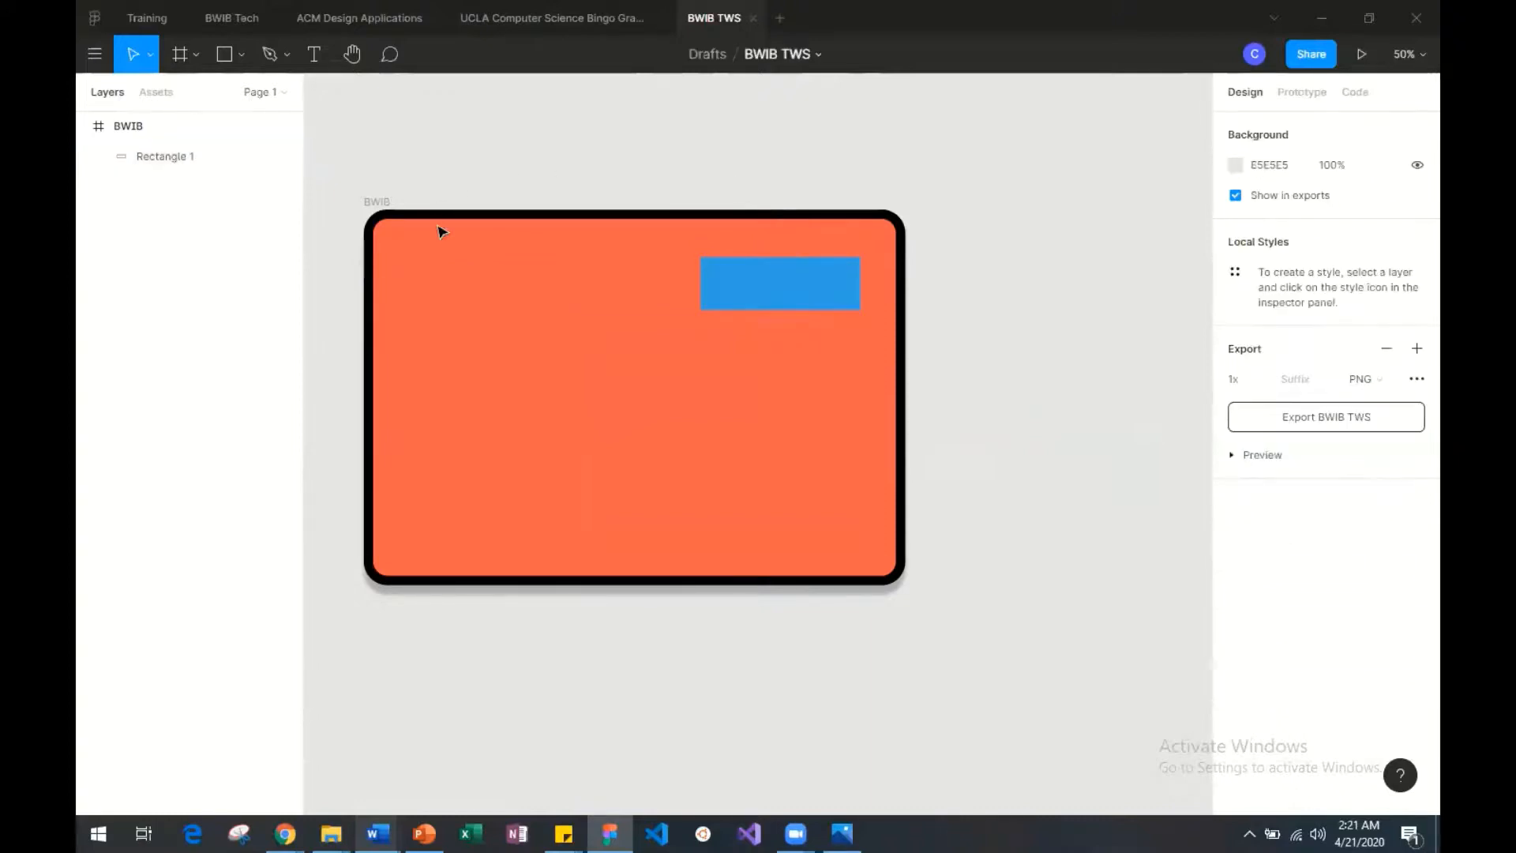
Step: Lock the BWIB frame with its contents, and unlock it again to select the nested blue rectangle
click(375, 203)
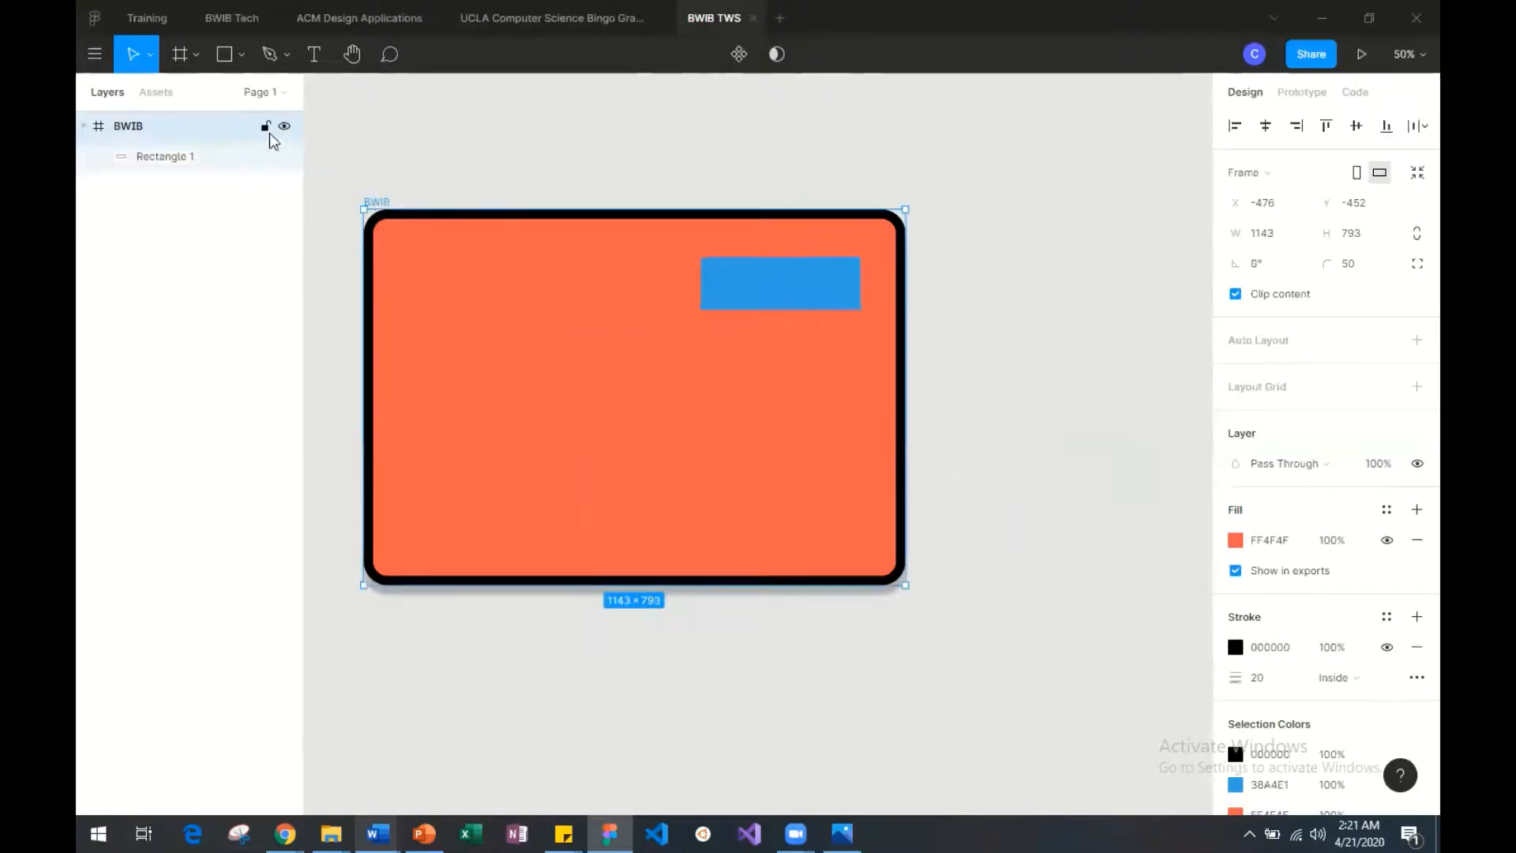
click(266, 129)
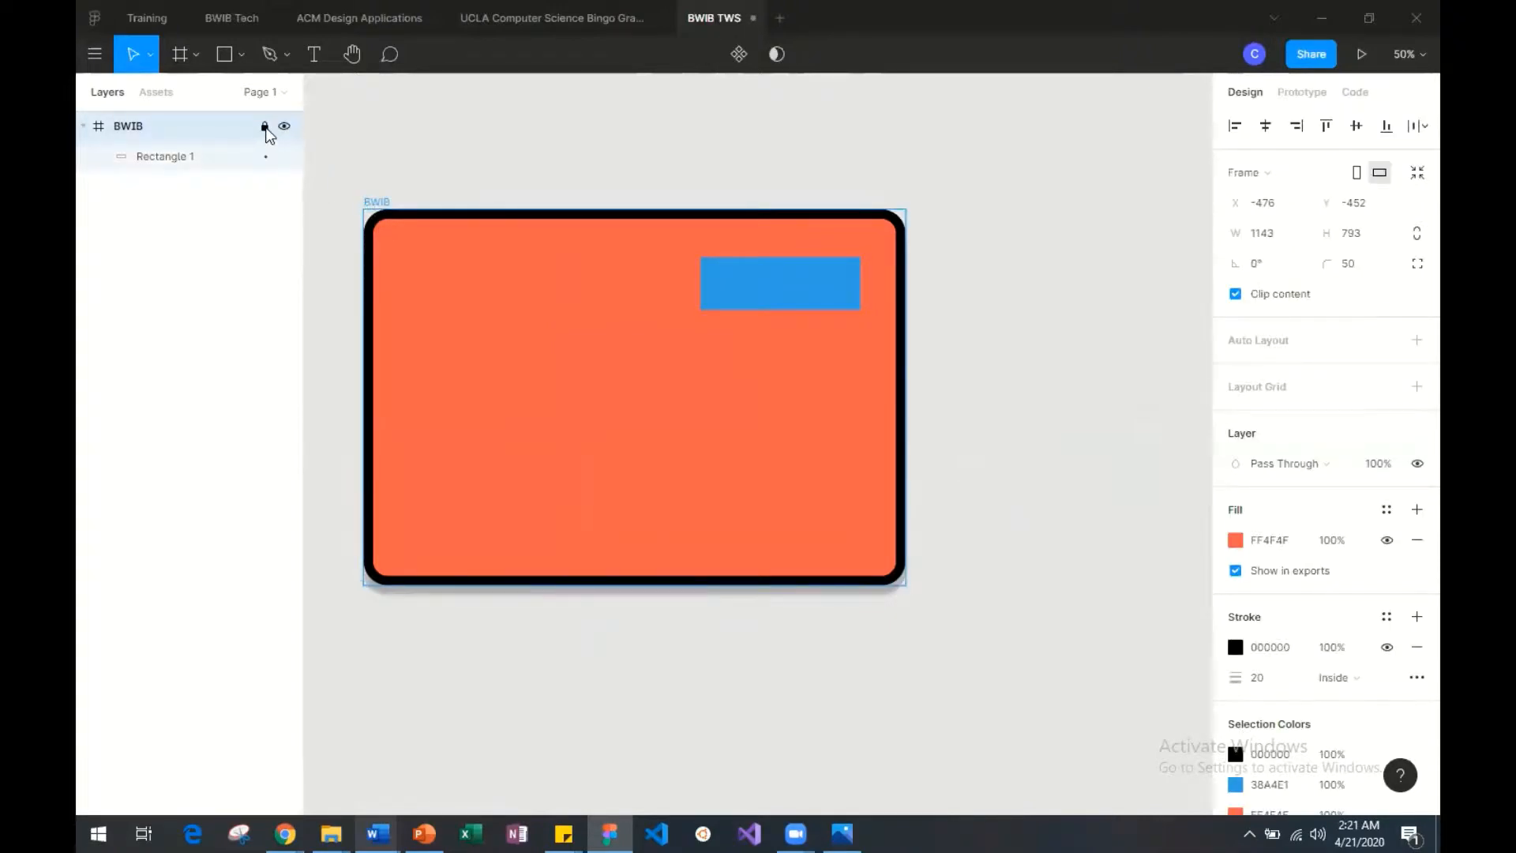
click(652, 152)
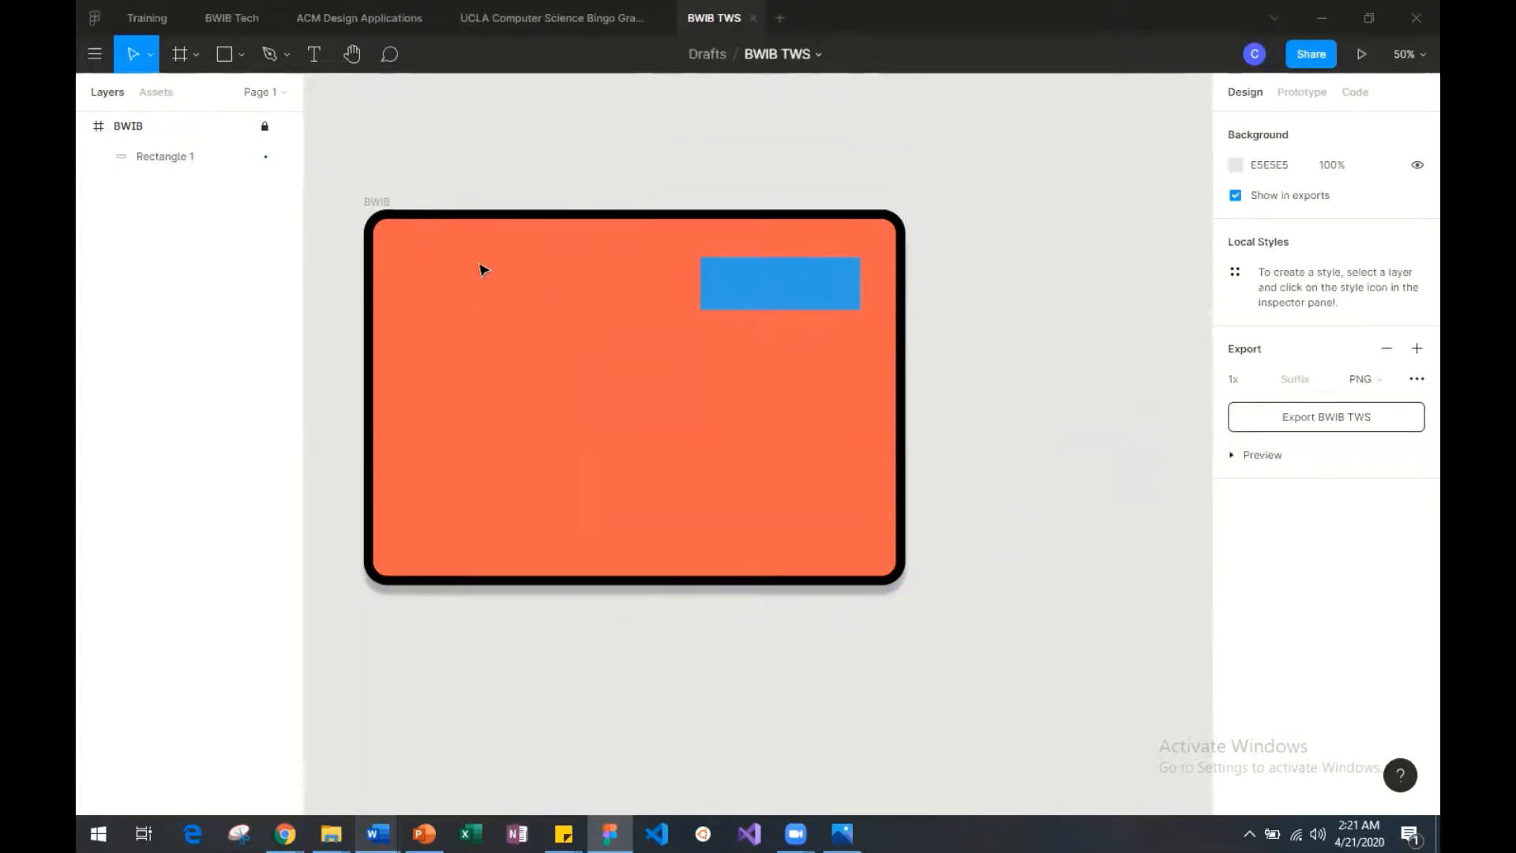
click(202, 156)
key(Escape)
click(266, 127)
click(188, 167)
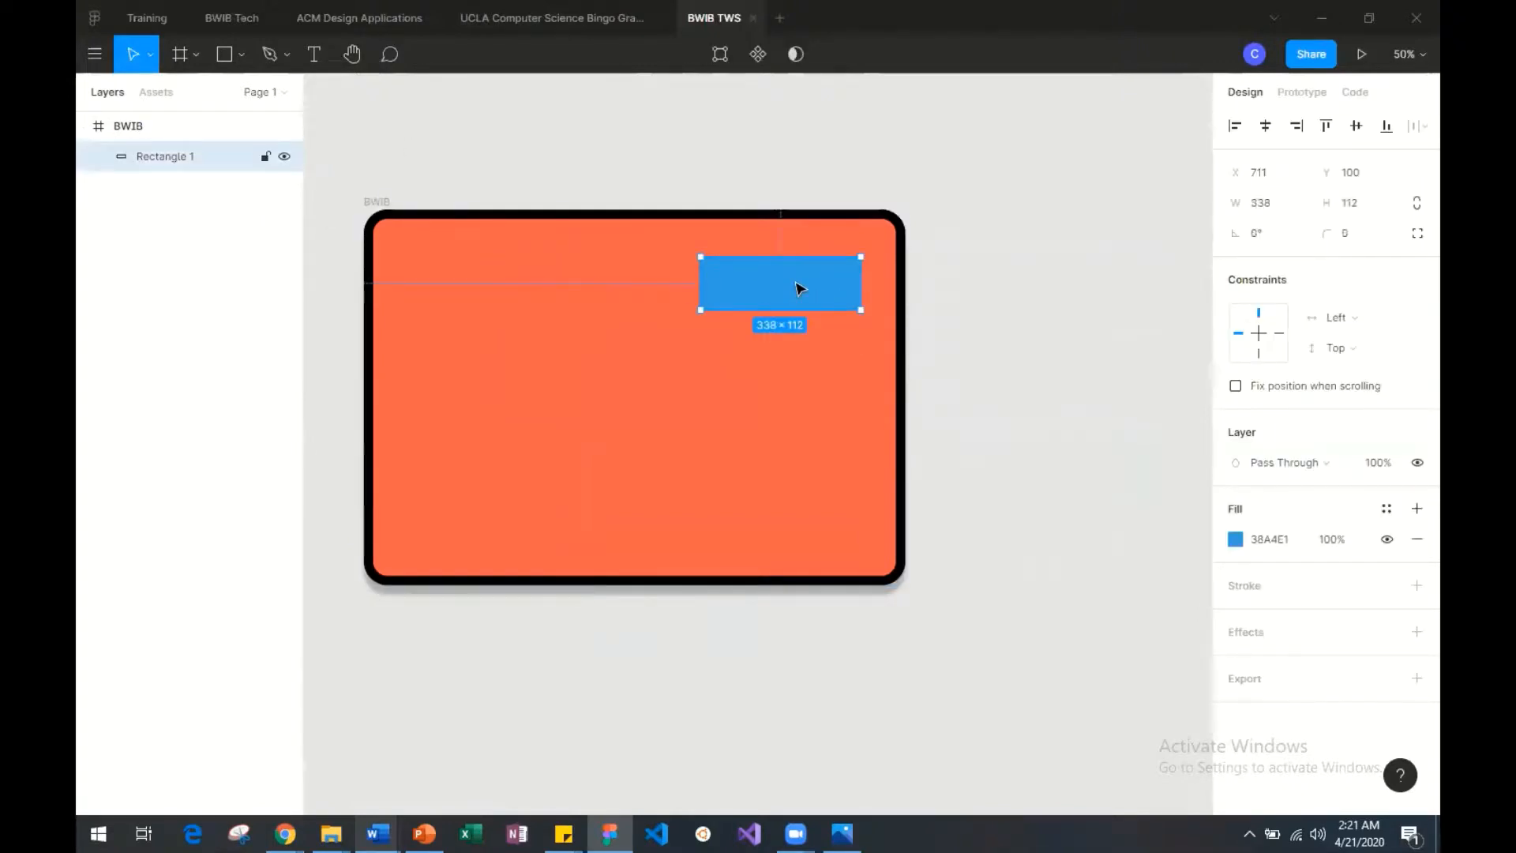
Step: Pull the blue rectangle out of the BWIB frame to about X 747, Y -426, with the frame locked, and try box-selecting across both
drag(794, 288, 1034, 264)
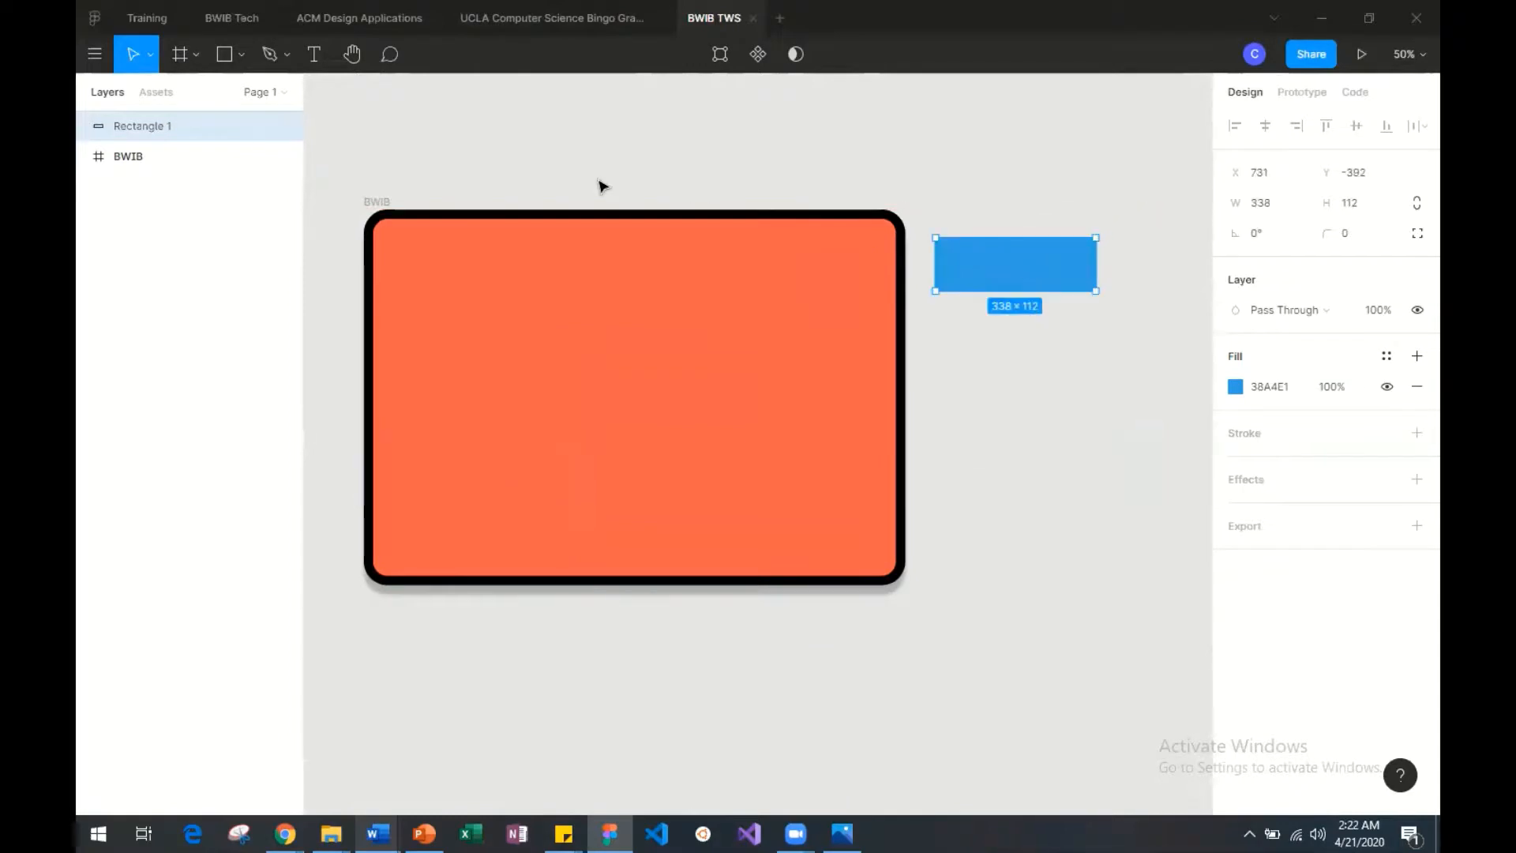
click(264, 157)
drag(616, 108, 991, 420)
drag(998, 298, 863, 424)
drag(1078, 558, 833, 223)
drag(1015, 264, 1045, 250)
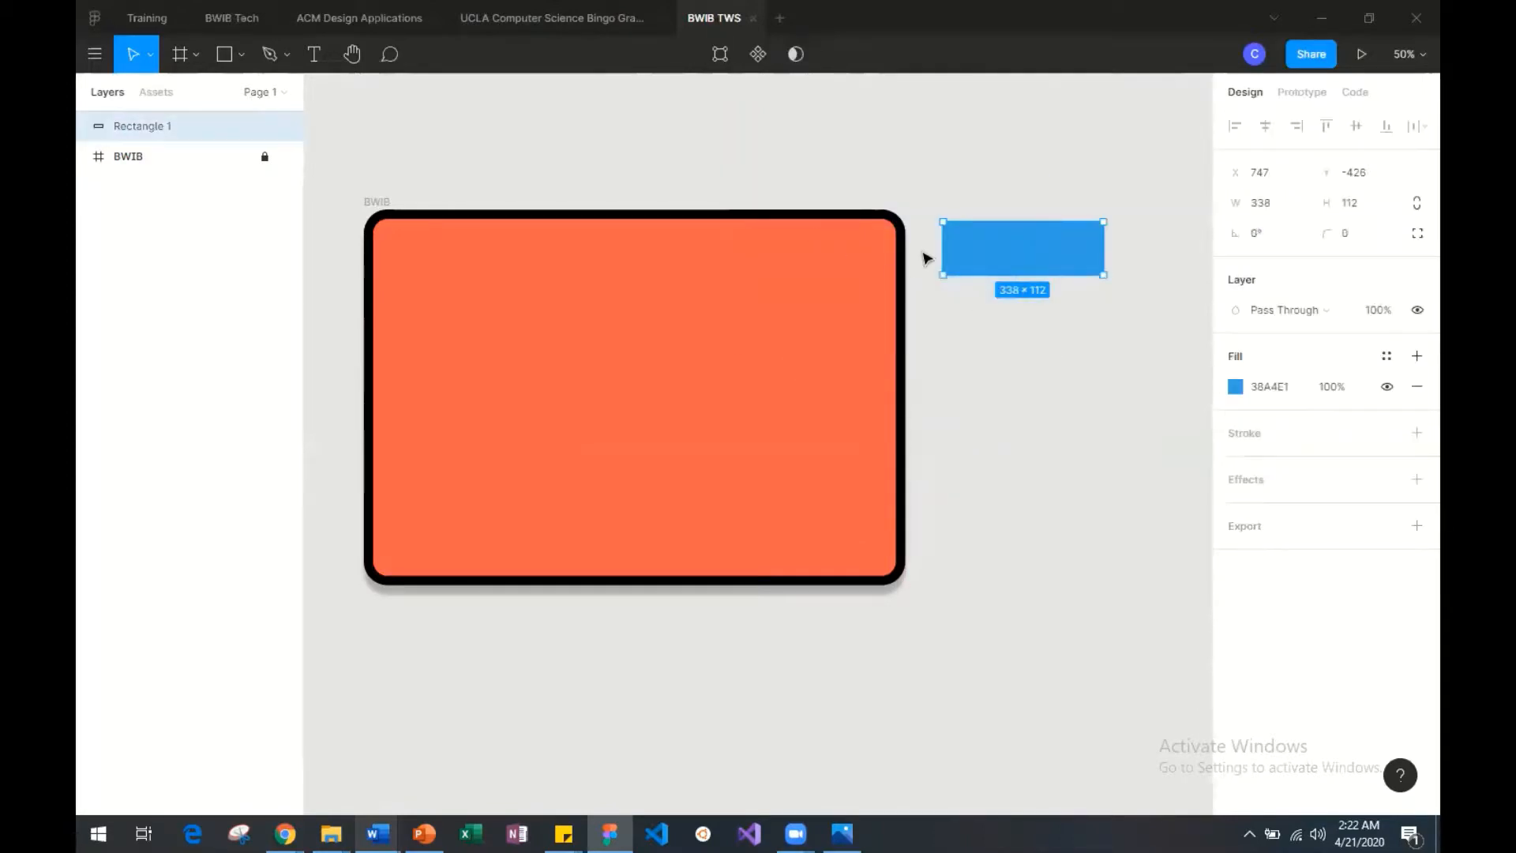
drag(924, 253, 1039, 459)
click(1016, 411)
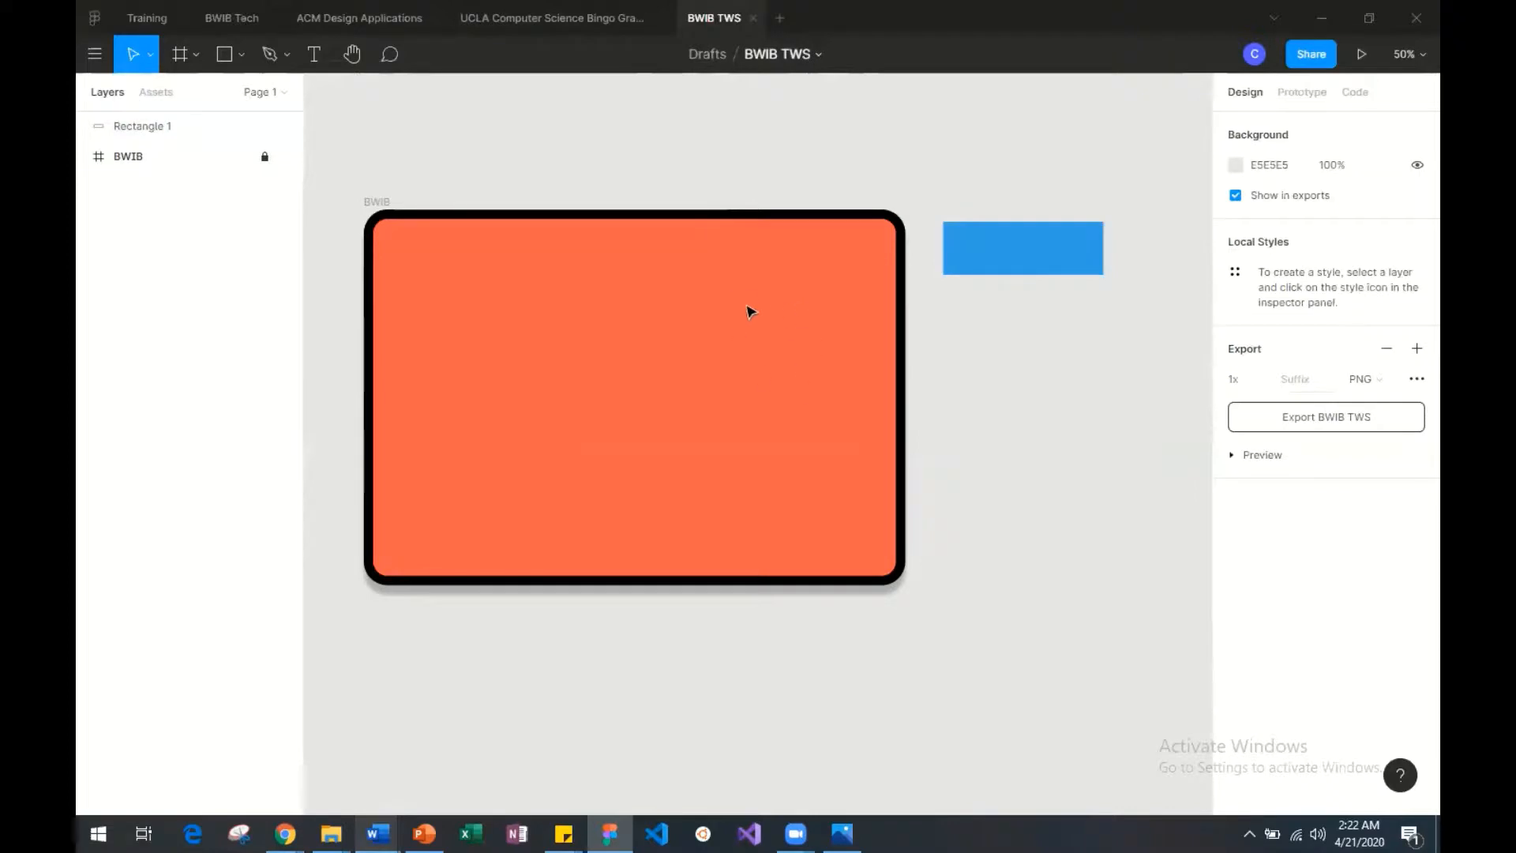
Step: Move the blue rectangle onto the locked BWIB frame and back out to about X 769, Y -398, and unlock the frame
drag(1009, 255, 638, 273)
drag(643, 135, 863, 510)
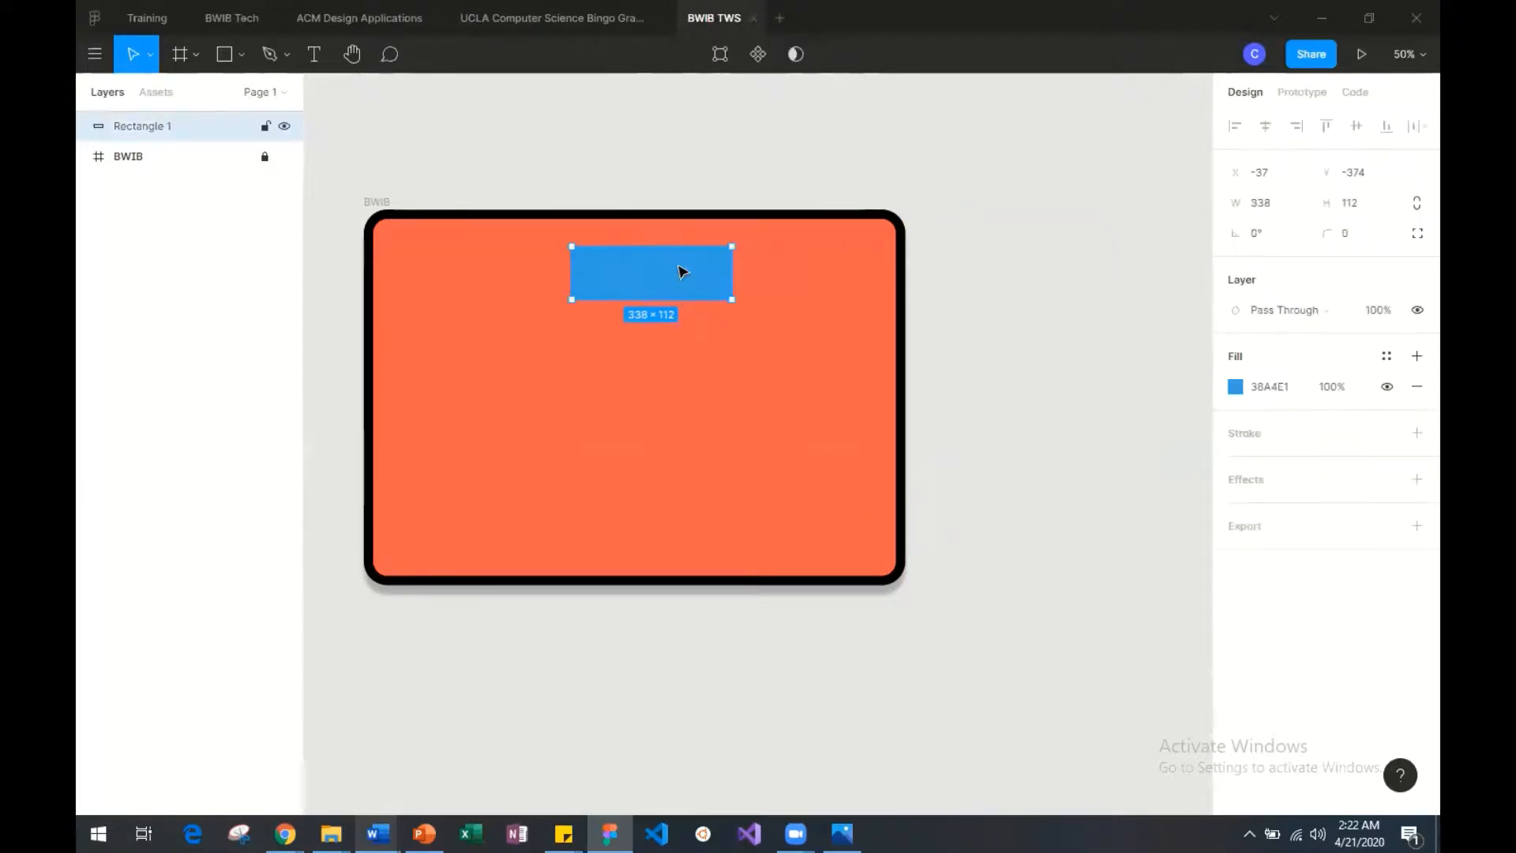
mouse_move(680, 267)
mouse_down()
mouse_move(1069, 332)
mouse_move(1025, 271)
mouse_move(1062, 260)
mouse_up()
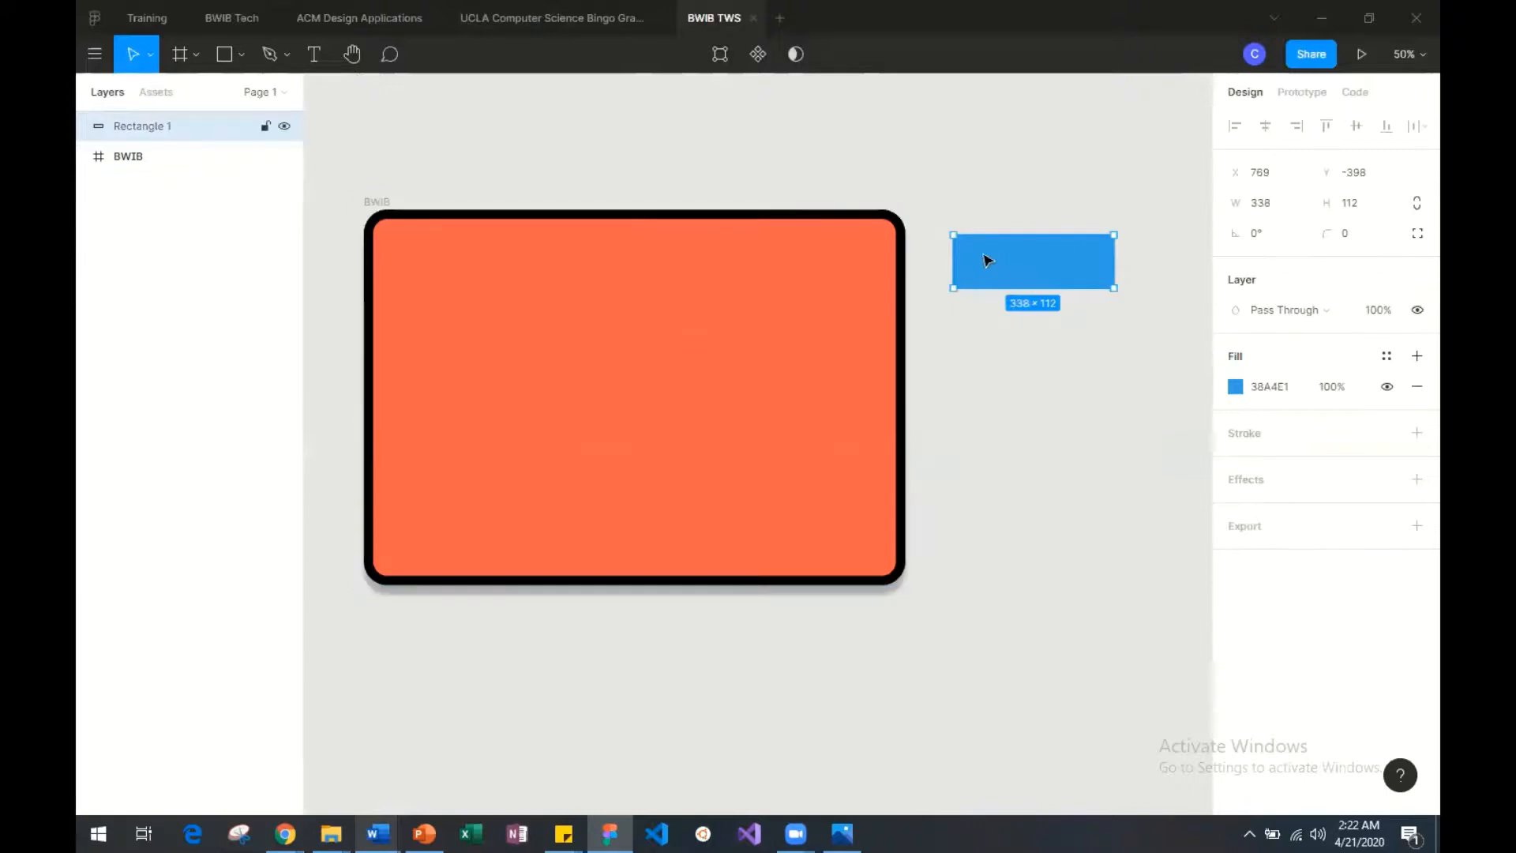
Step: Place the blue rectangle inside the unlocked BWIB frame at about X 523, Y 104, and toggle its visibility off and on
drag(985, 257, 663, 281)
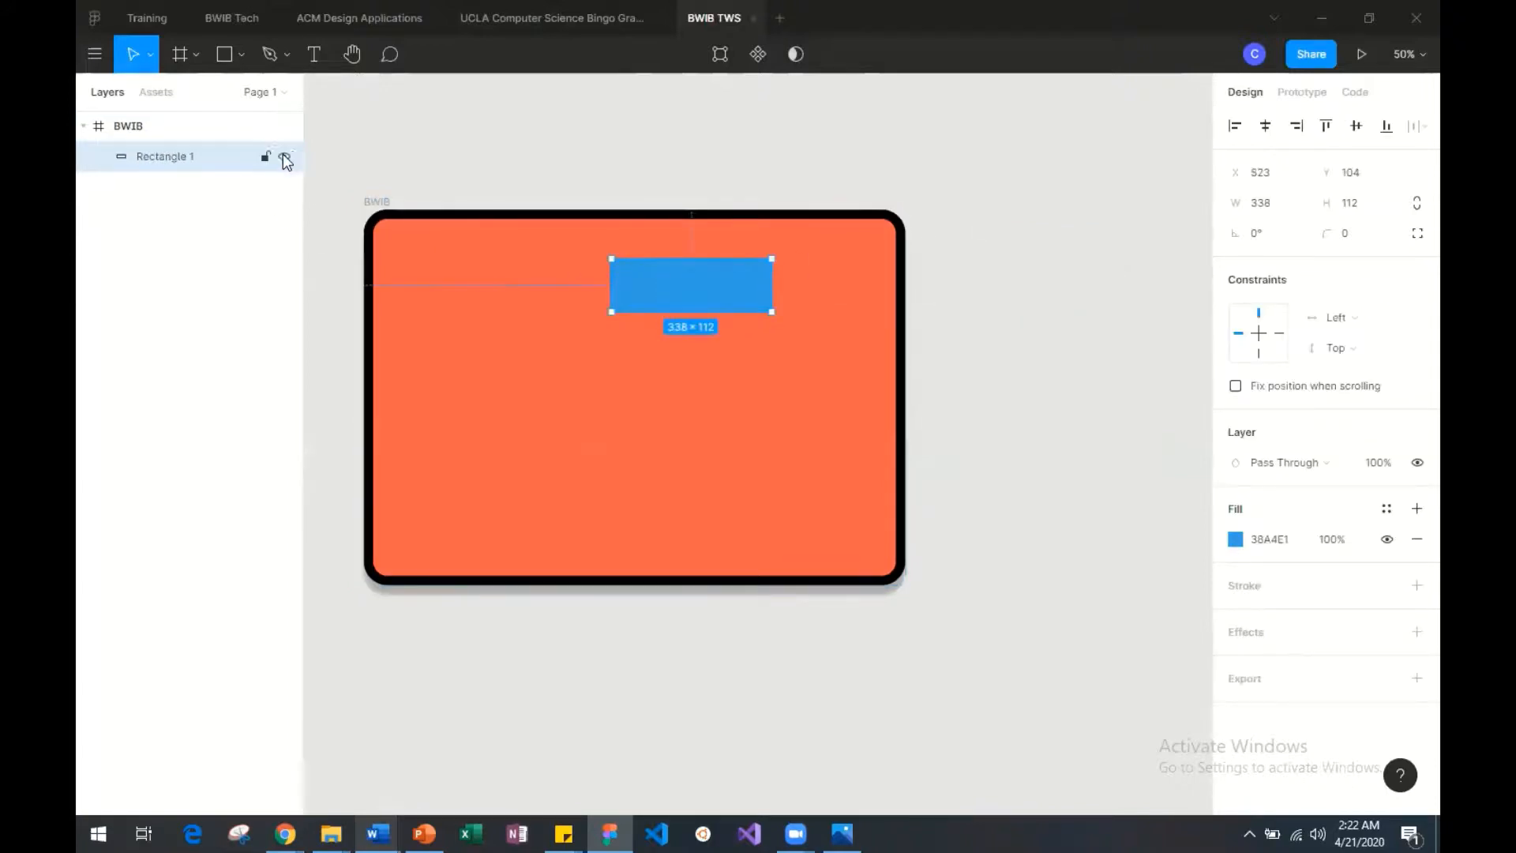
click(284, 158)
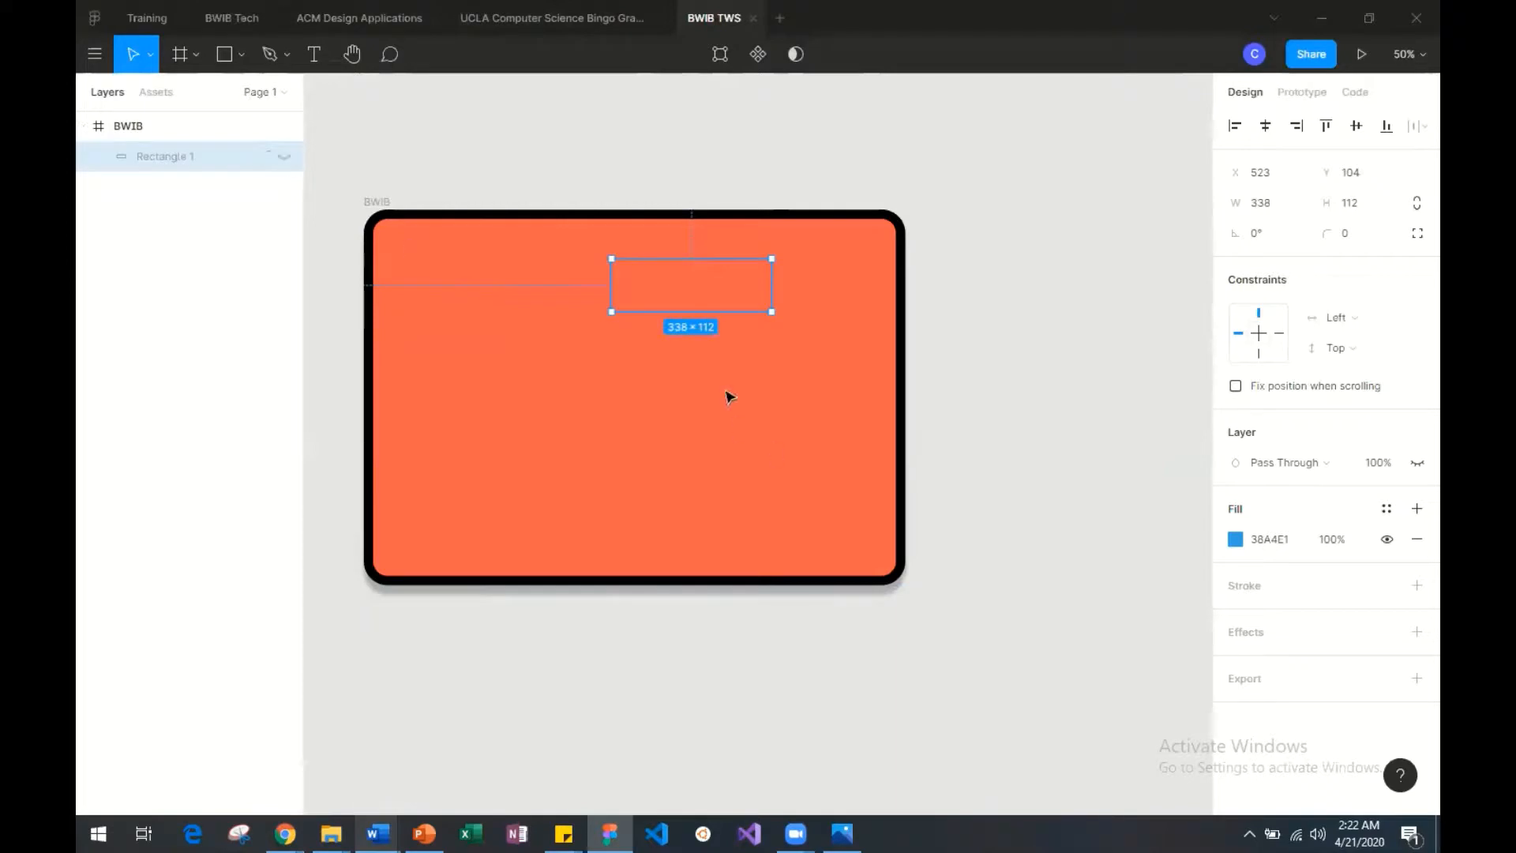
click(285, 158)
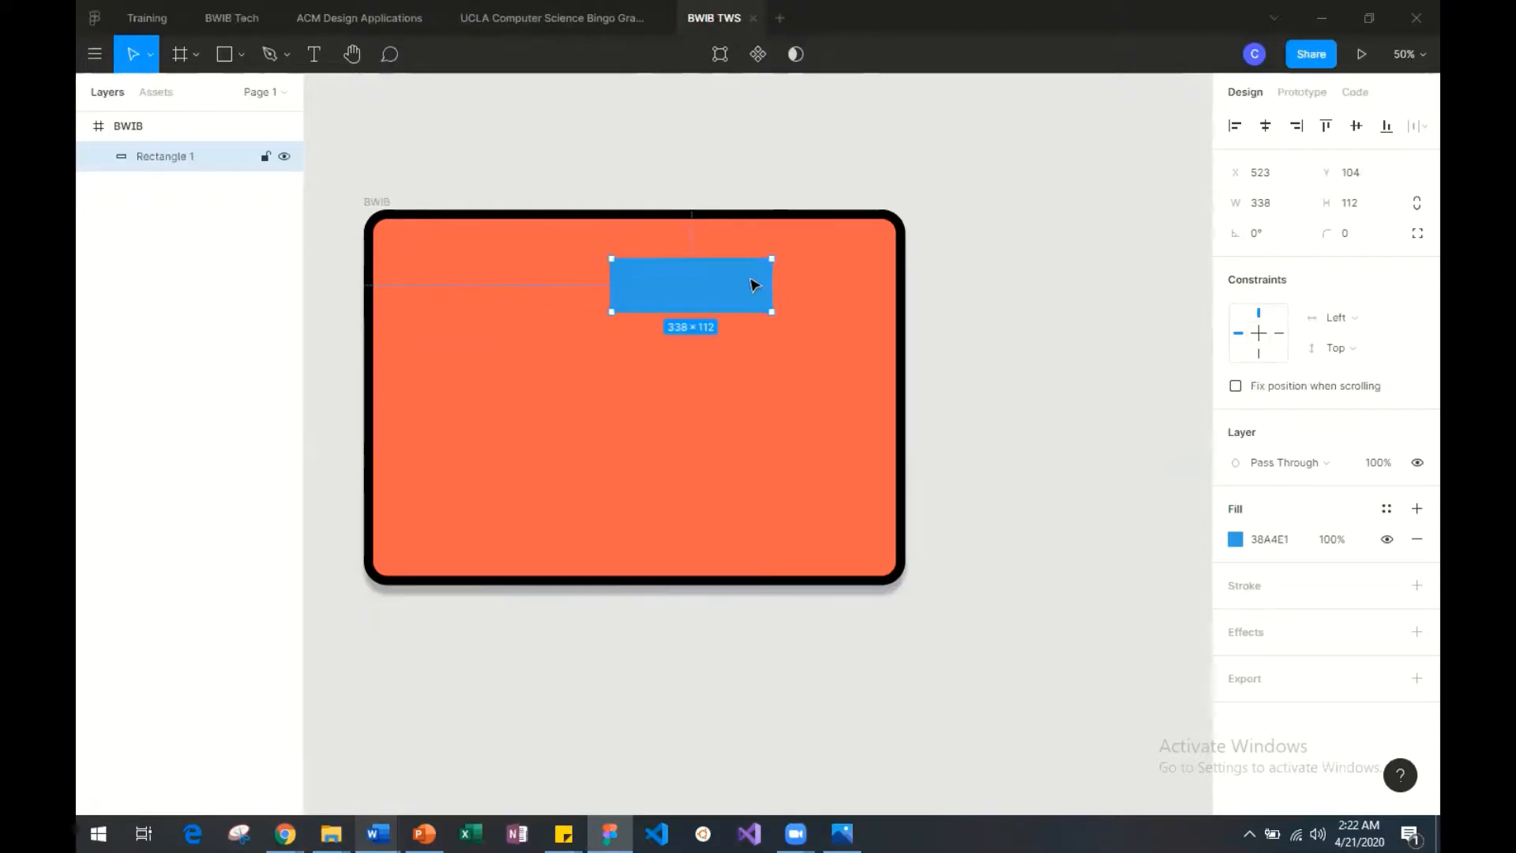
Step: Move the blue rectangle to about X 97, Y 96, and paste a copy of it at about X 657, Y 96
drag(632, 289, 464, 288)
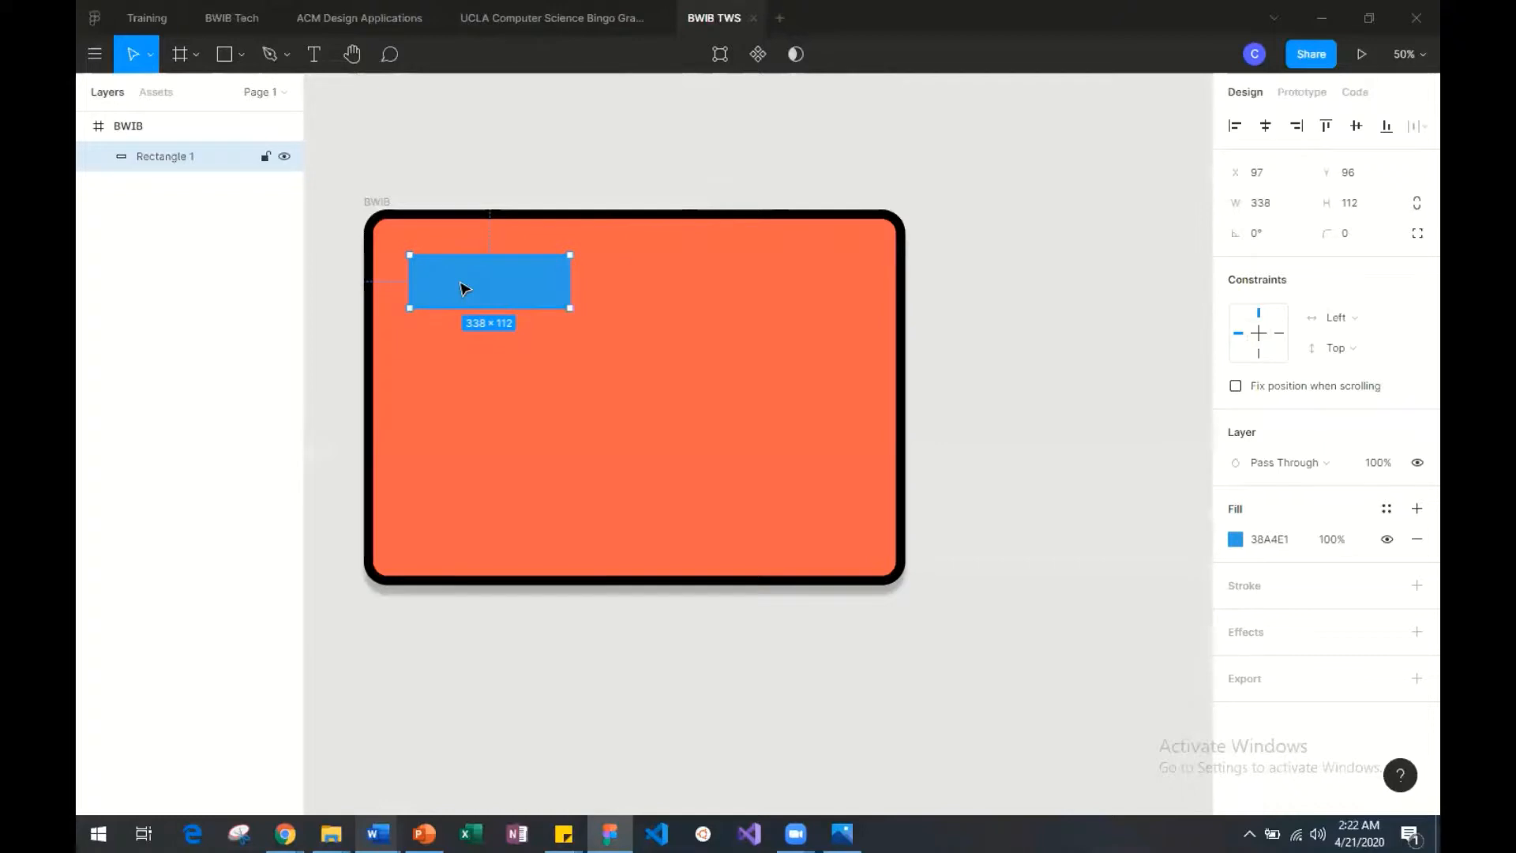
key(ctrl+v)
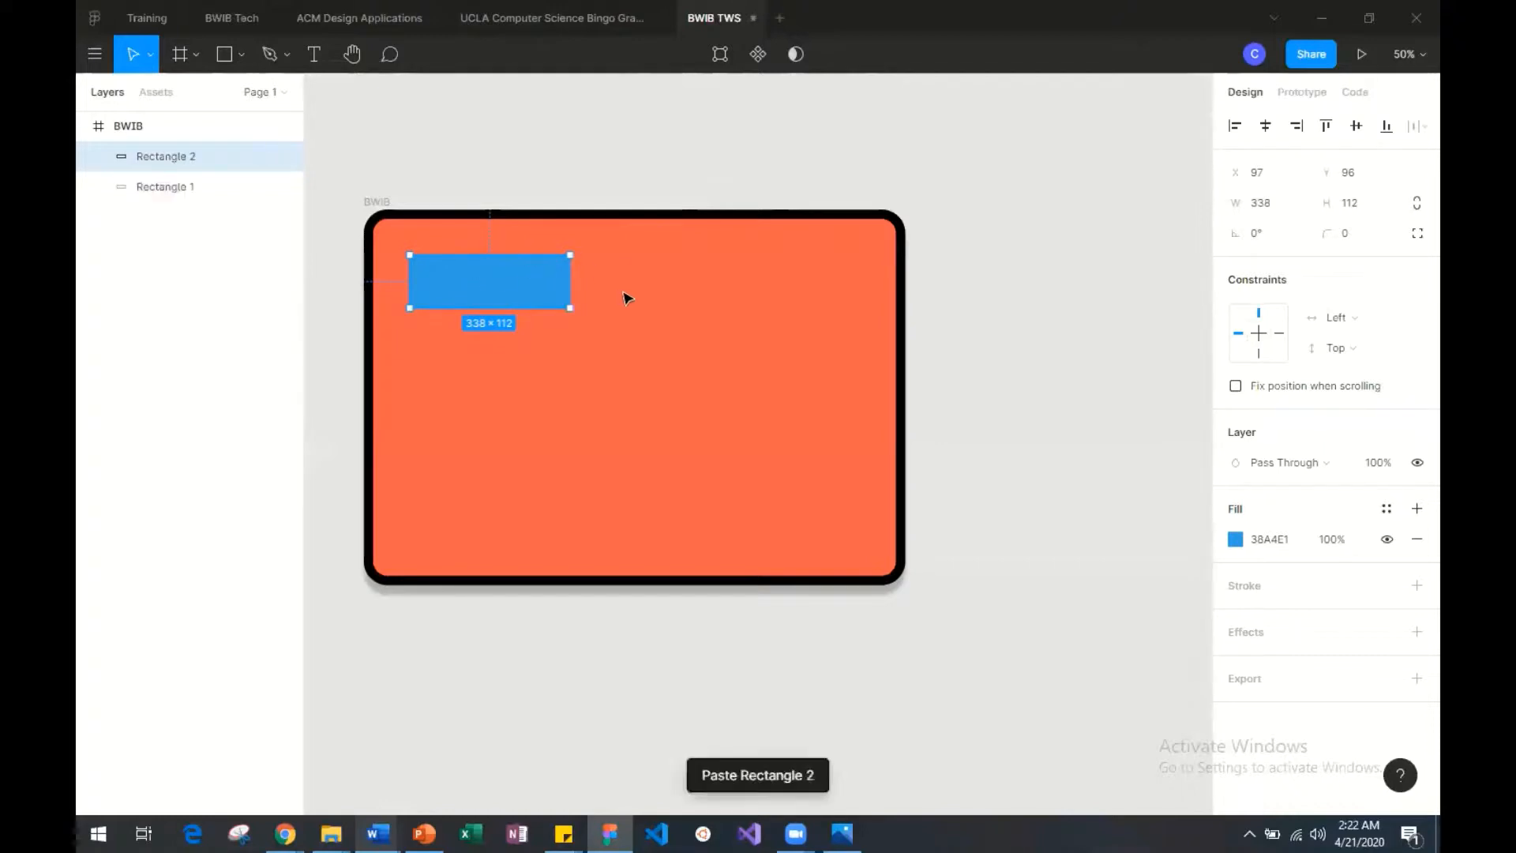
drag(508, 280, 772, 280)
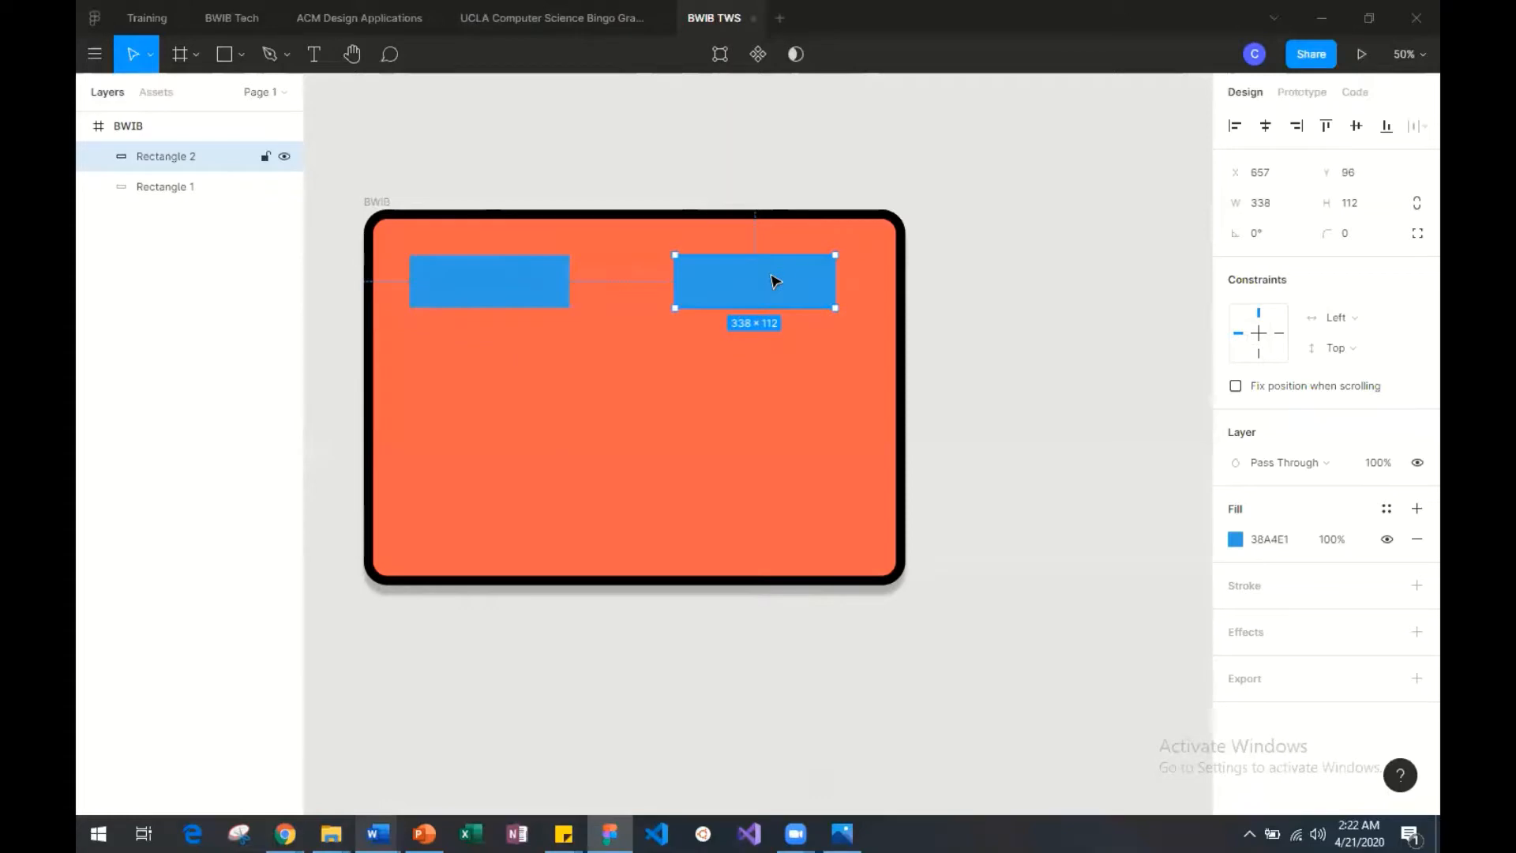
Step: Duplicate Rectangle 1 and place the copy below it inside the frame at about X 171, Y 264
click(521, 274)
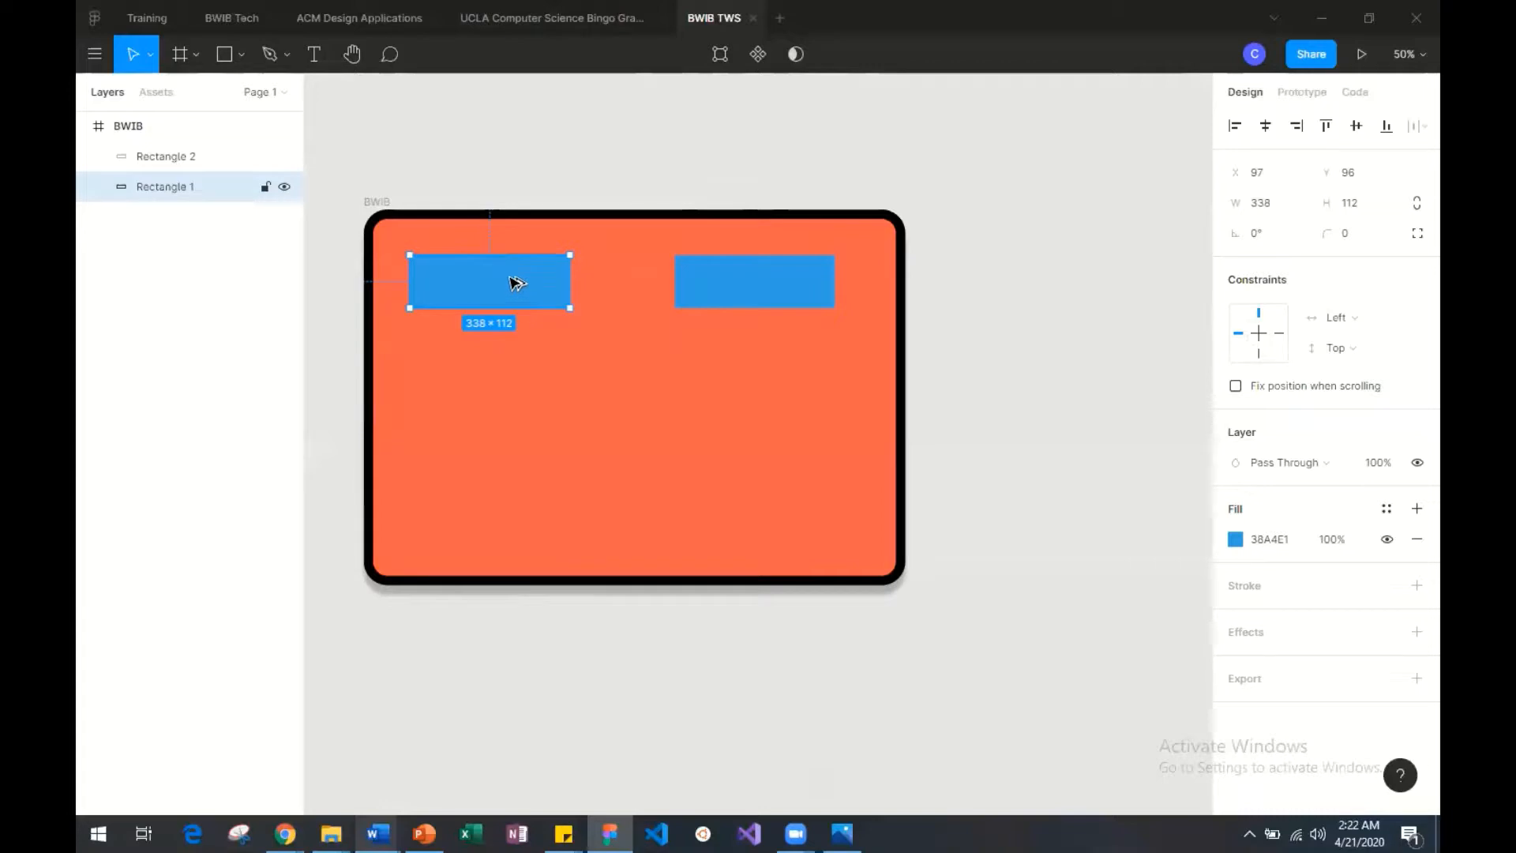
drag(517, 283, 742, 399)
key(ctrl+z)
drag(511, 299, 516, 364)
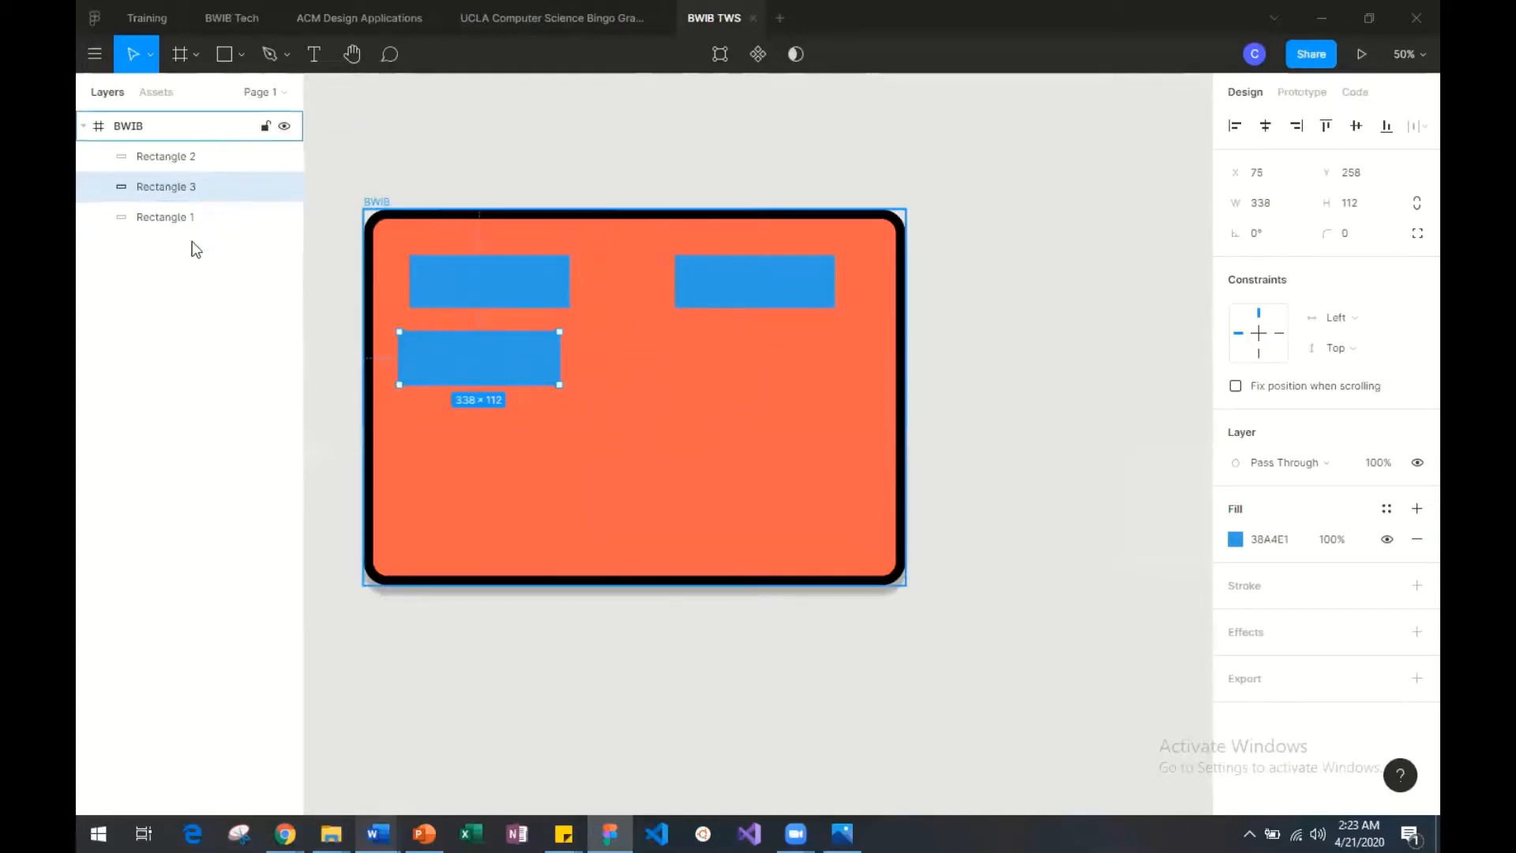
drag(537, 363, 582, 365)
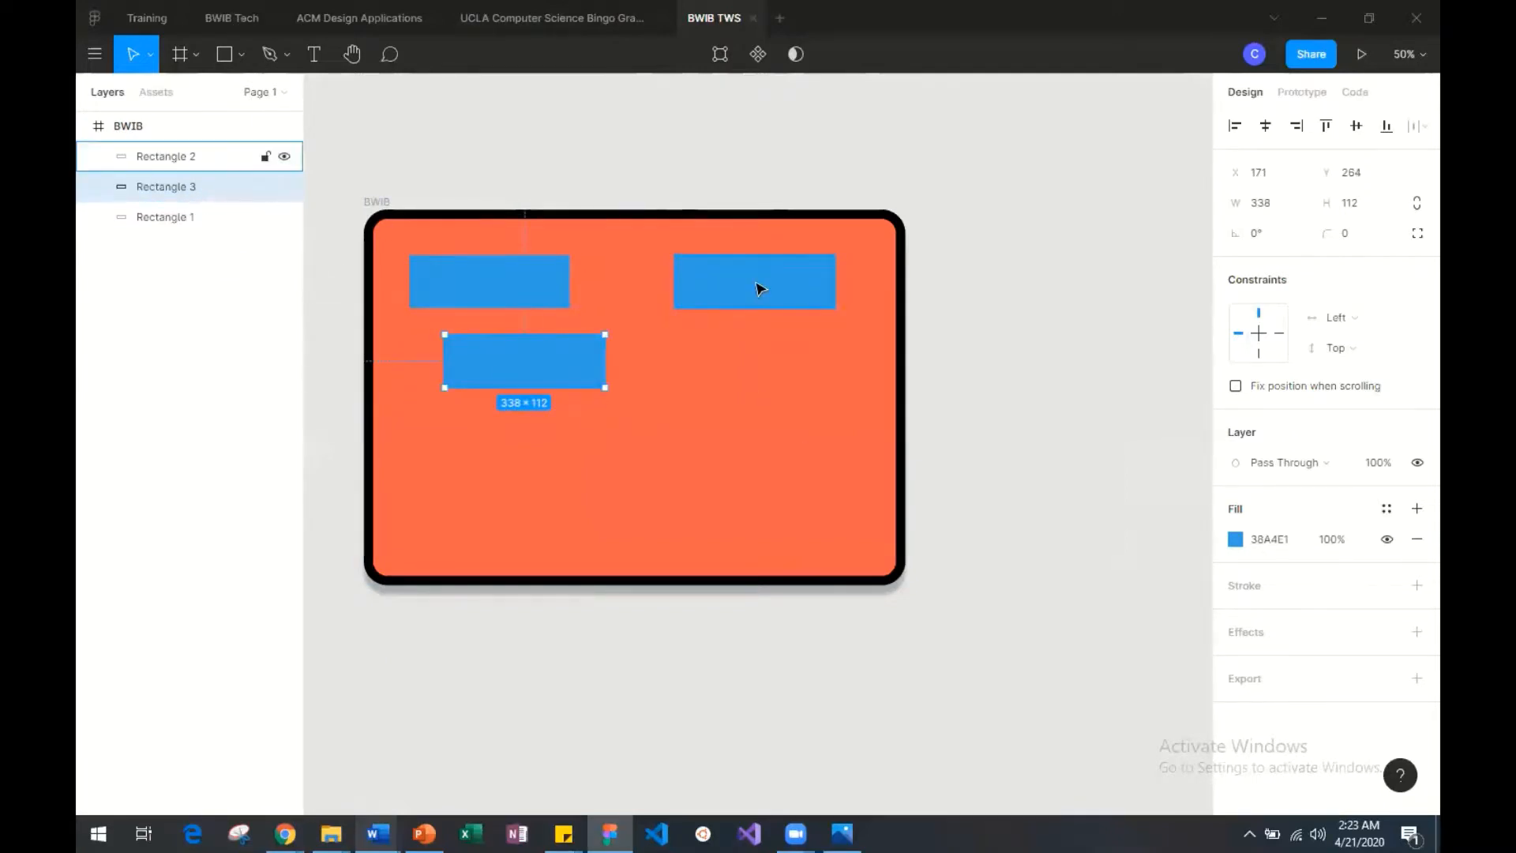
Step: Change the fill of the lower rectangle to white, FFFFFF
click(1236, 539)
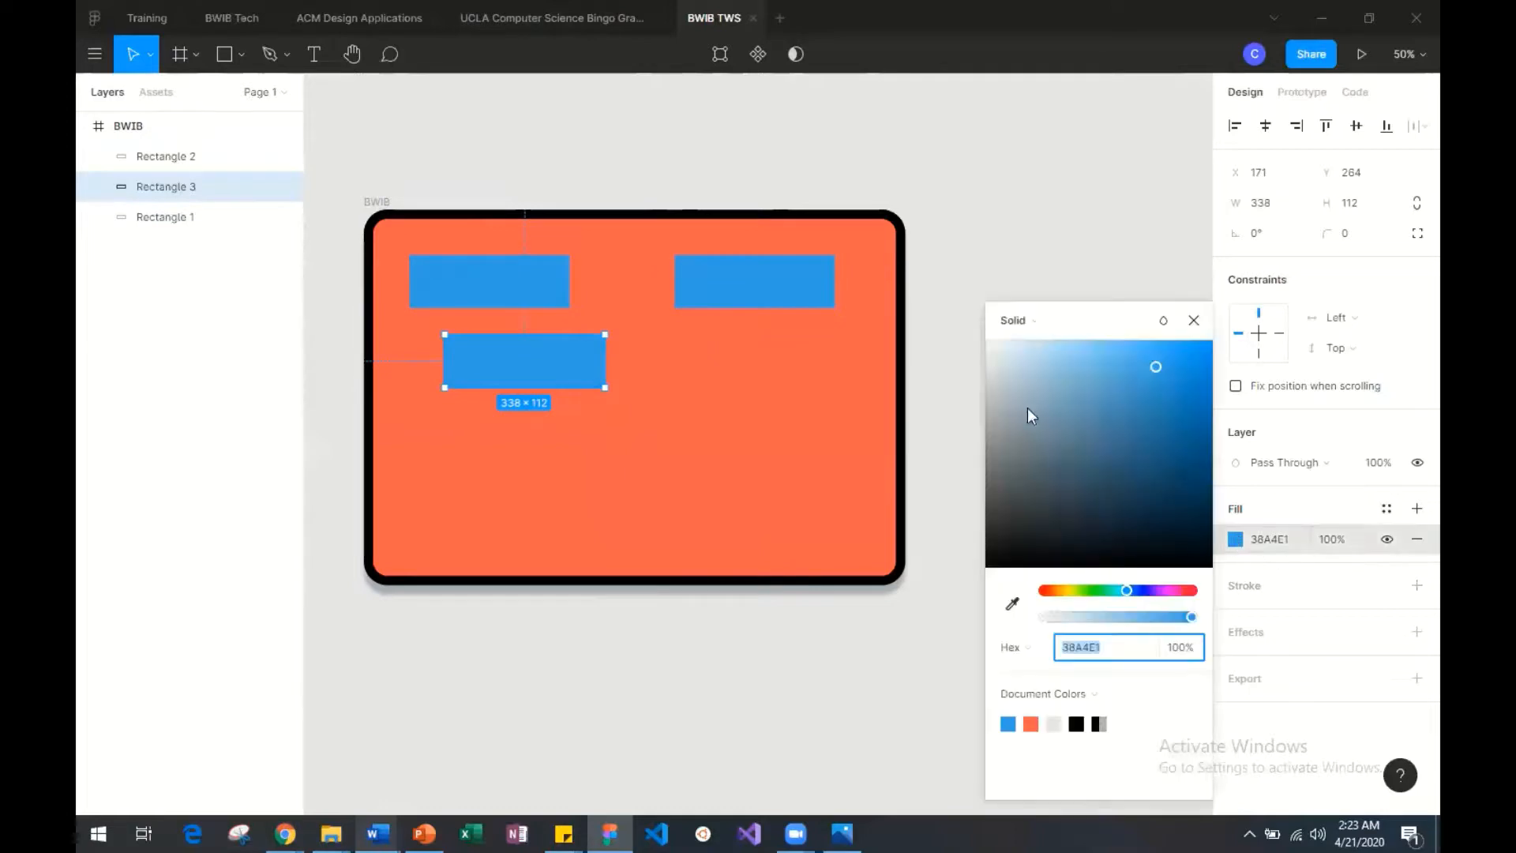
text(ffffff)
key(Return)
click(720, 338)
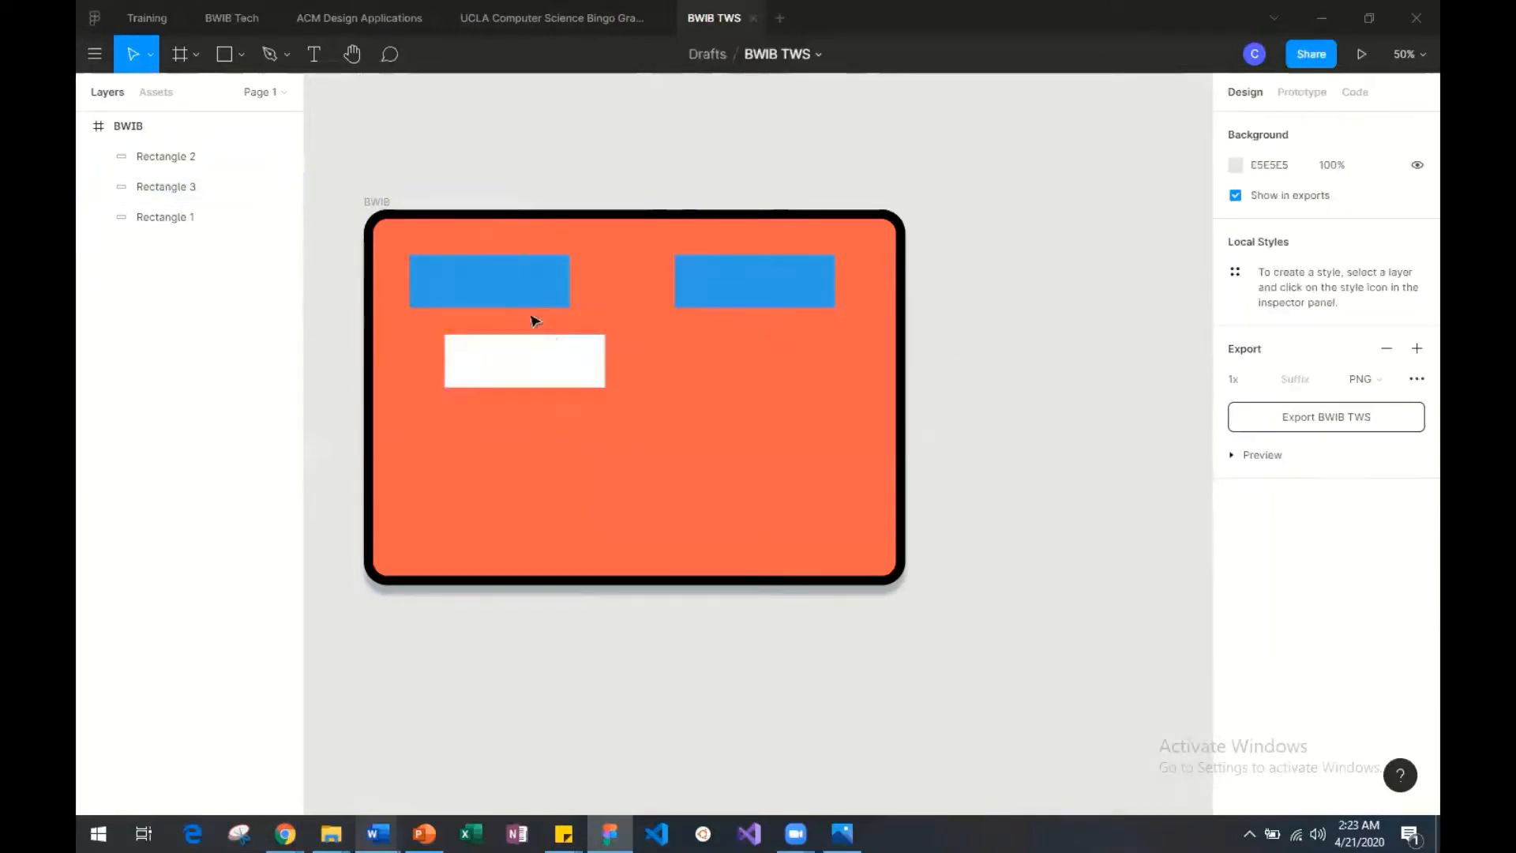
Step: Move the white rectangle up between the two blue ones so it overlaps both, at about X 385, Y 142
click(550, 366)
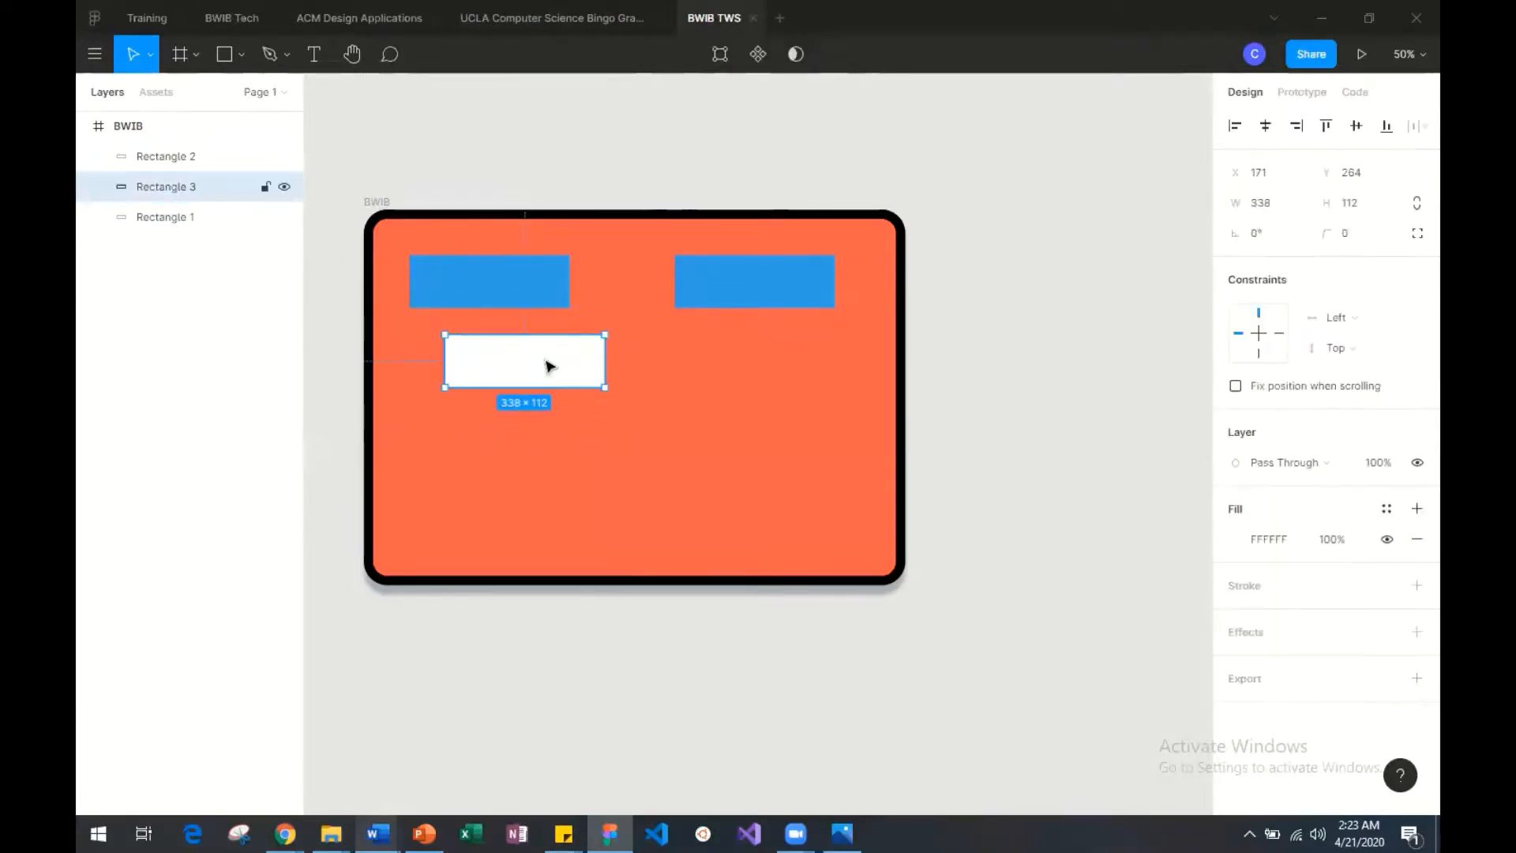
click(507, 432)
drag(525, 371, 626, 315)
click(683, 442)
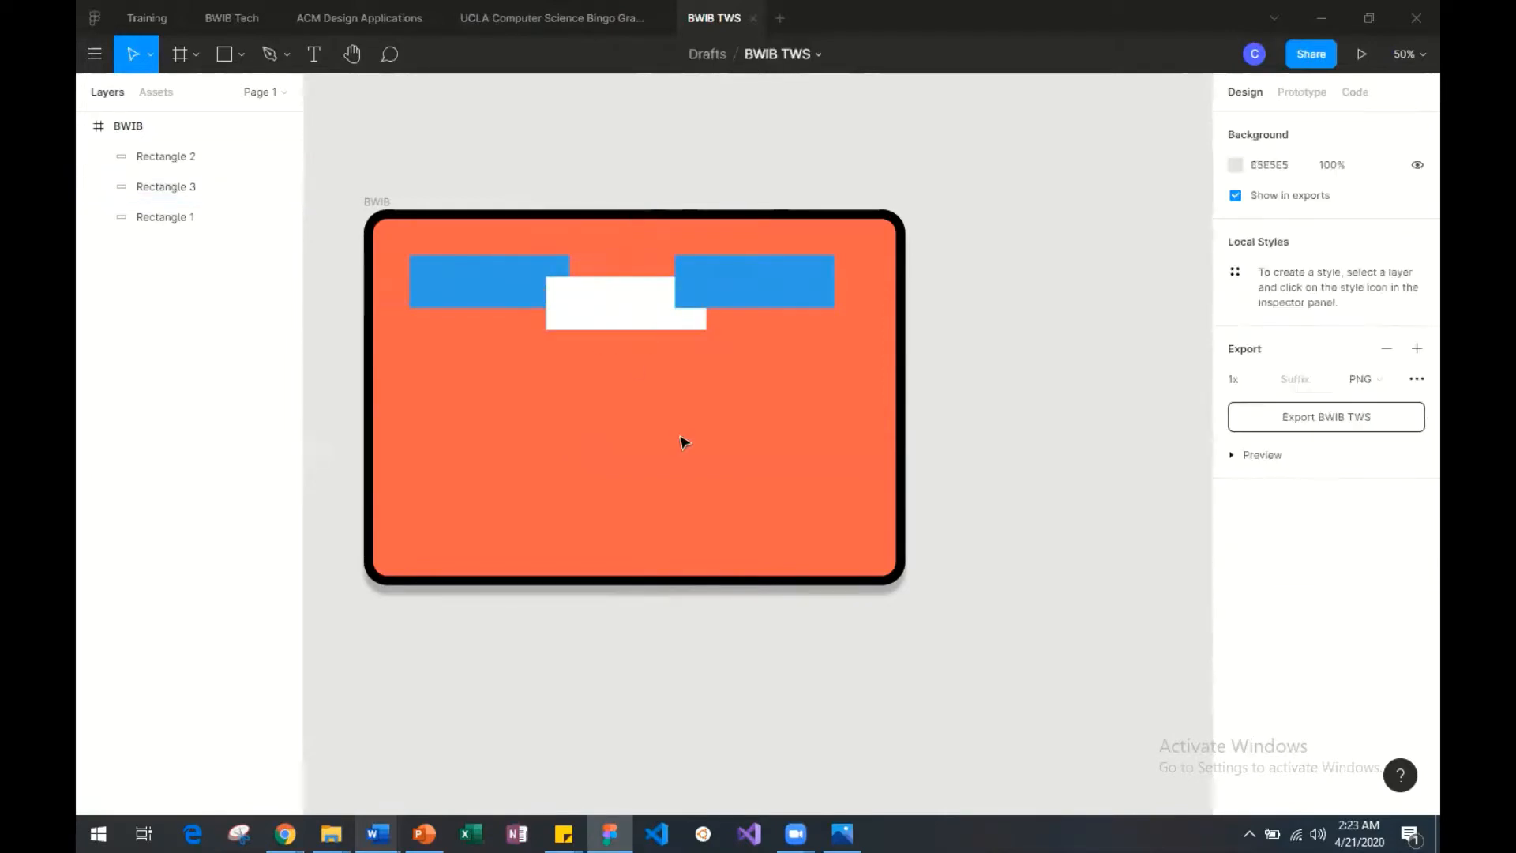
Step: Select the three rectangle layers in turn to compare their stacking, and reorder Rectangle 3 above Rectangle 2
click(173, 192)
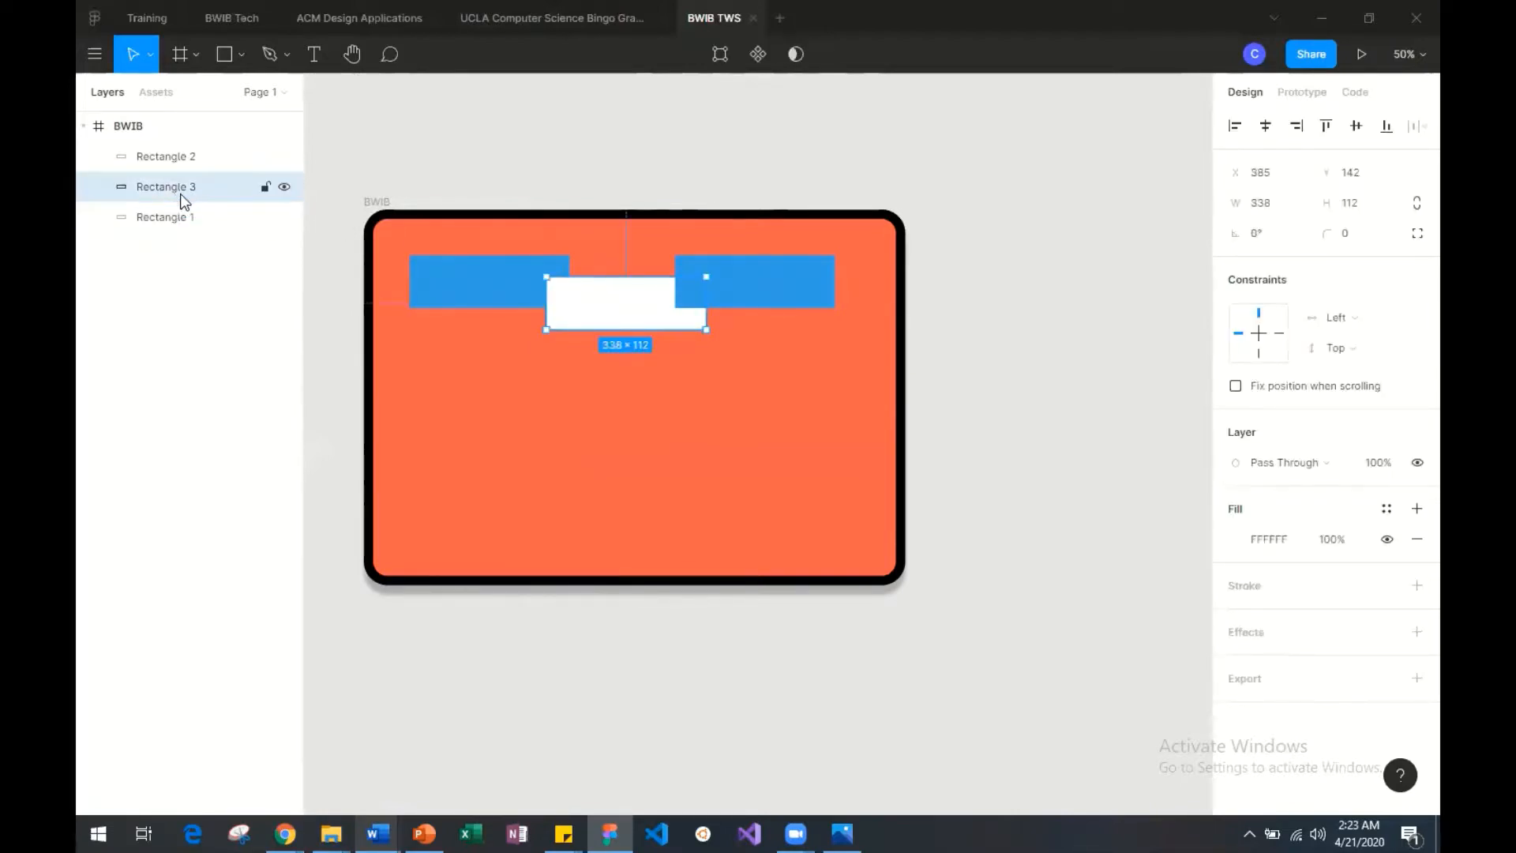
click(185, 227)
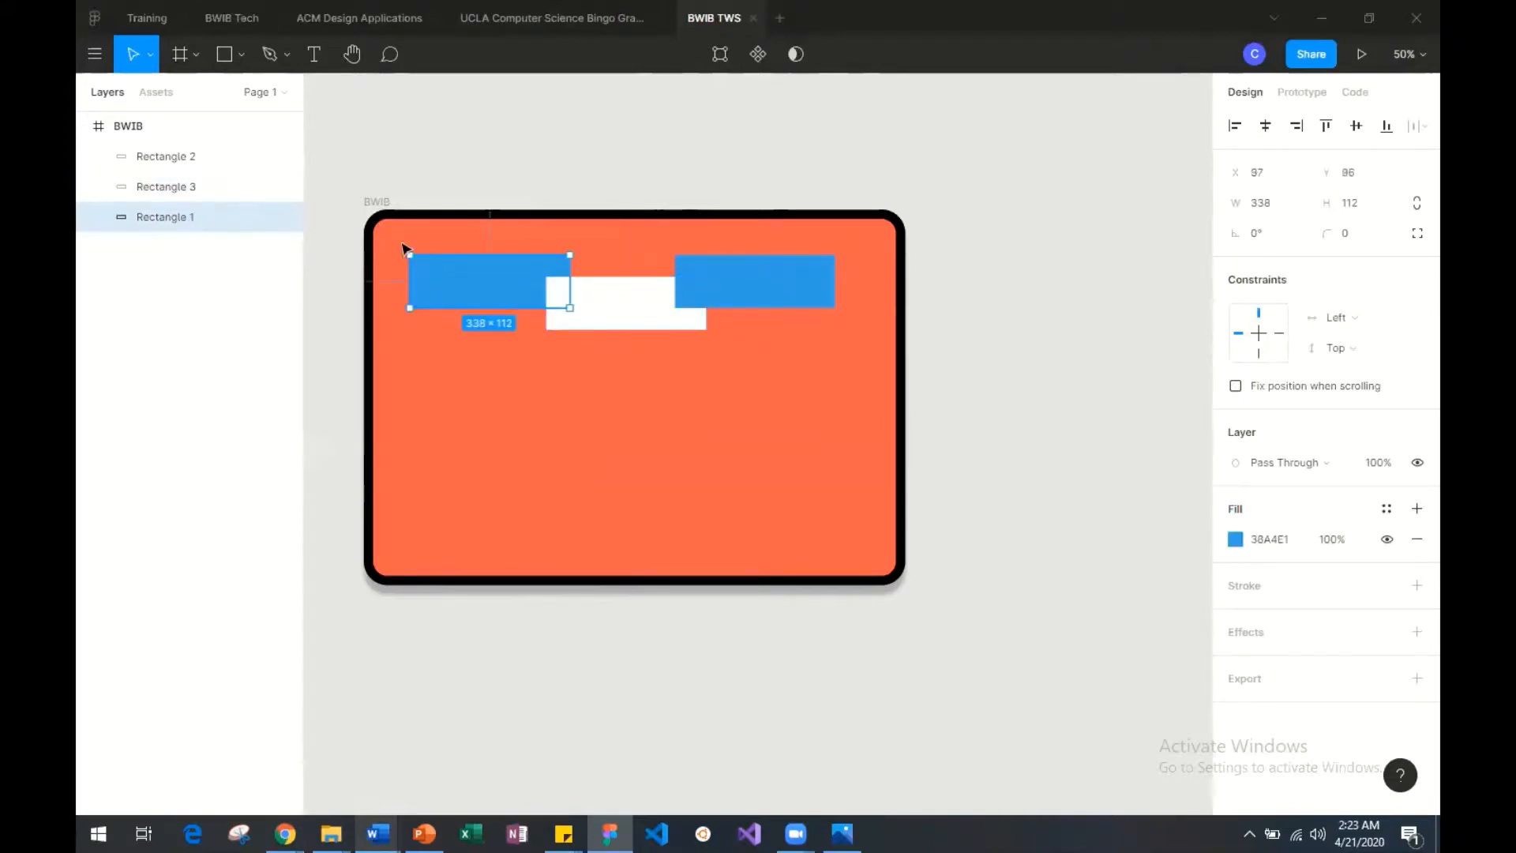
click(206, 192)
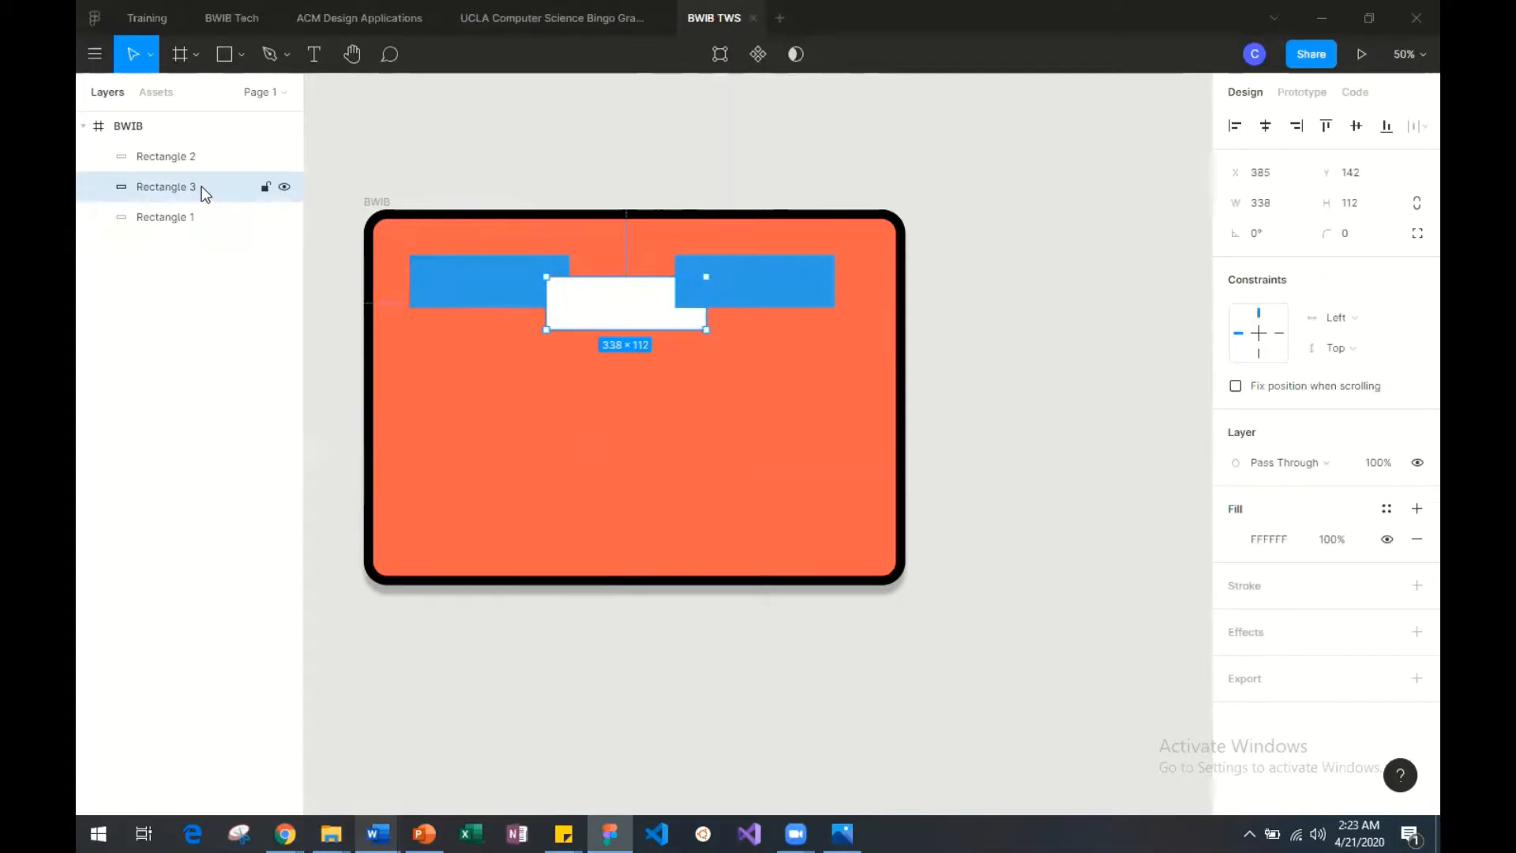
click(197, 156)
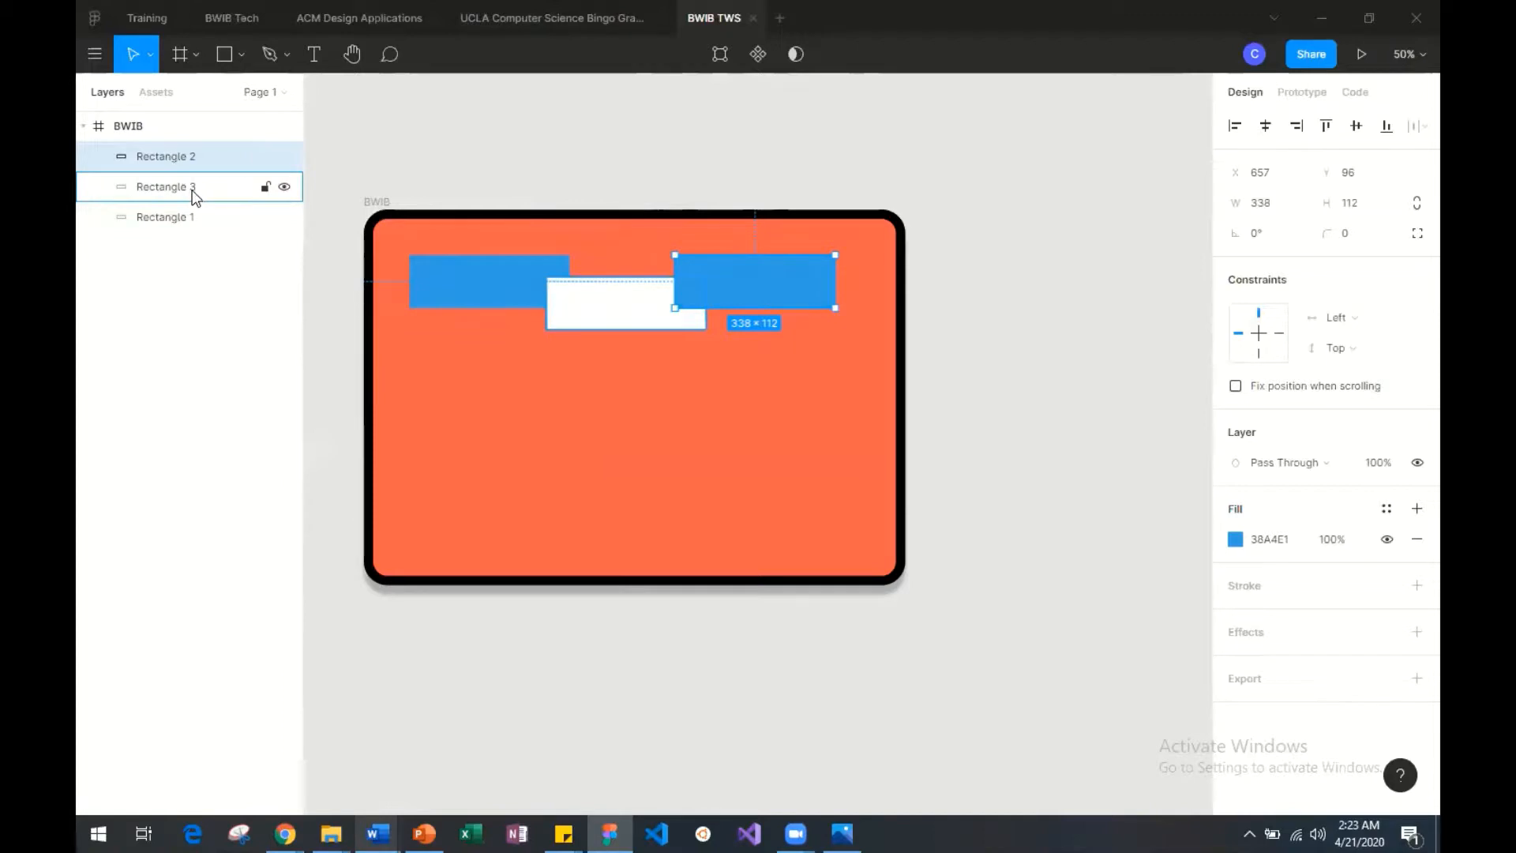
drag(192, 189, 192, 152)
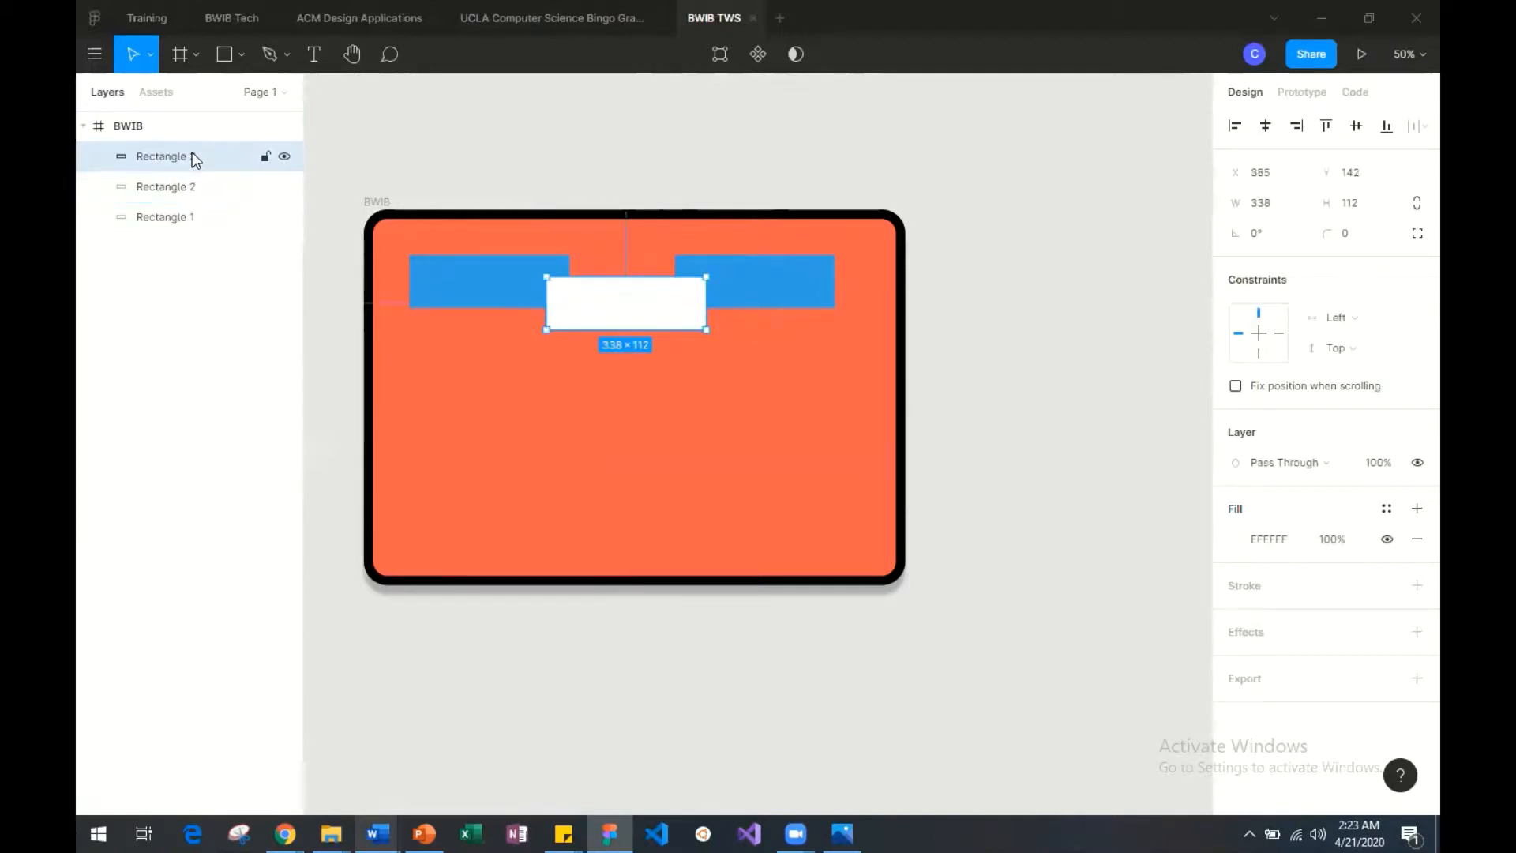
click(732, 366)
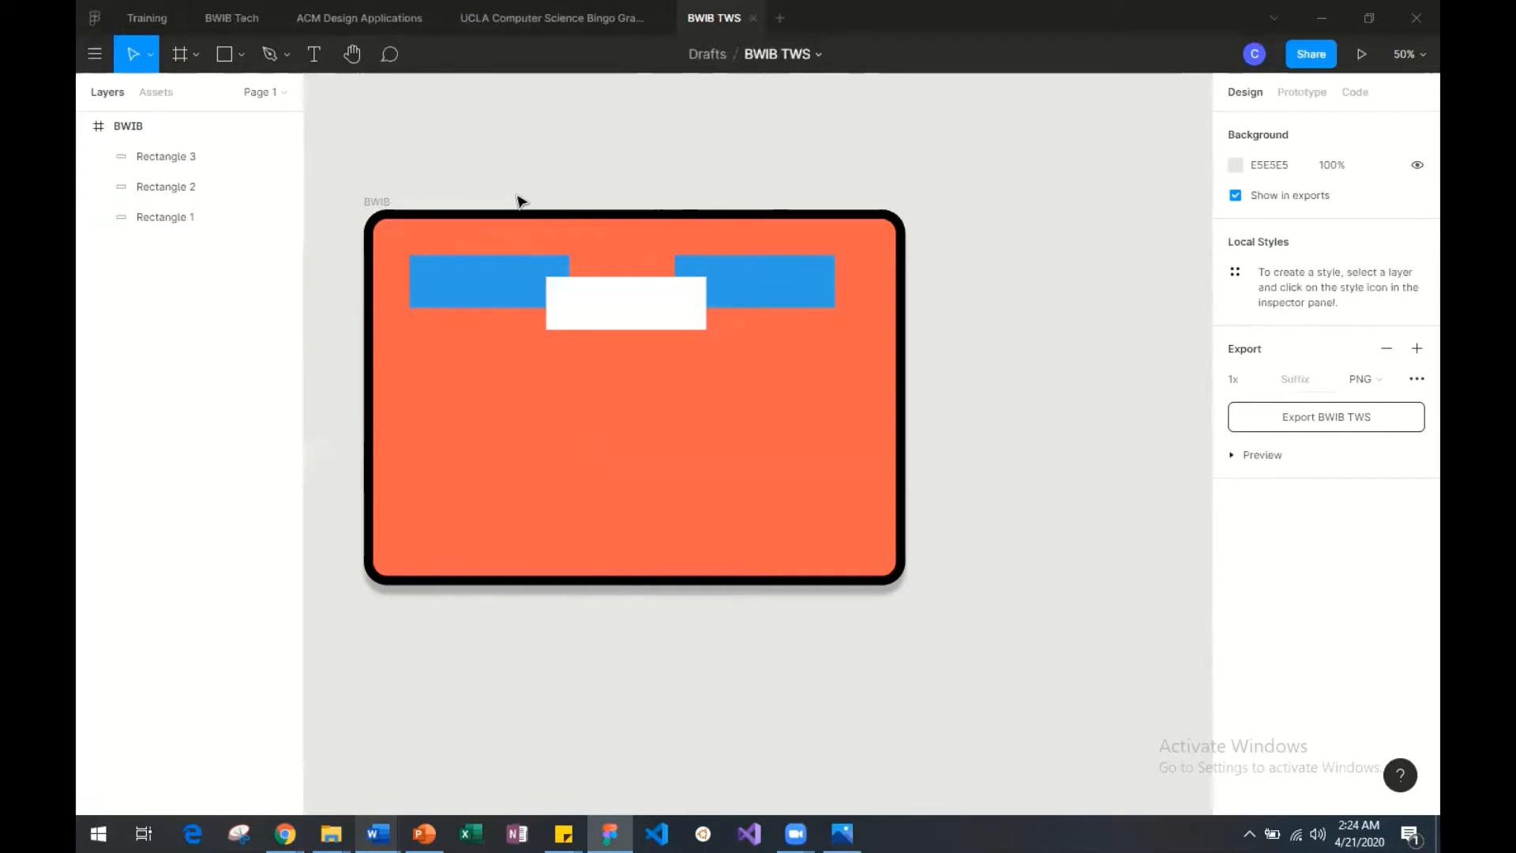
Step: Select the white rectangle, Rectangle 1 and the white rectangle again on the canvas to inspect their properties
click(616, 315)
click(495, 300)
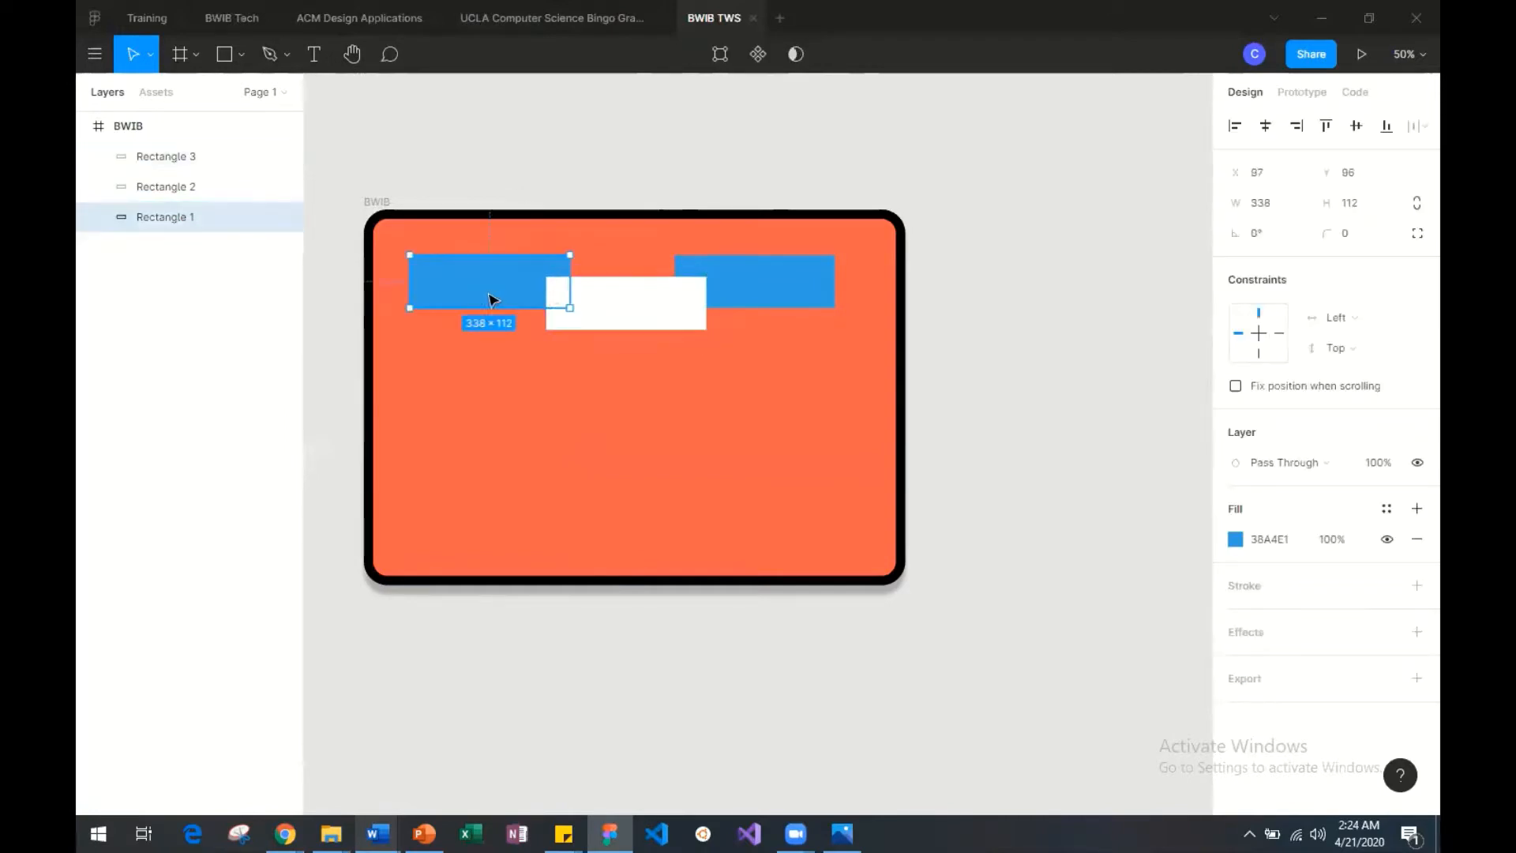
click(600, 301)
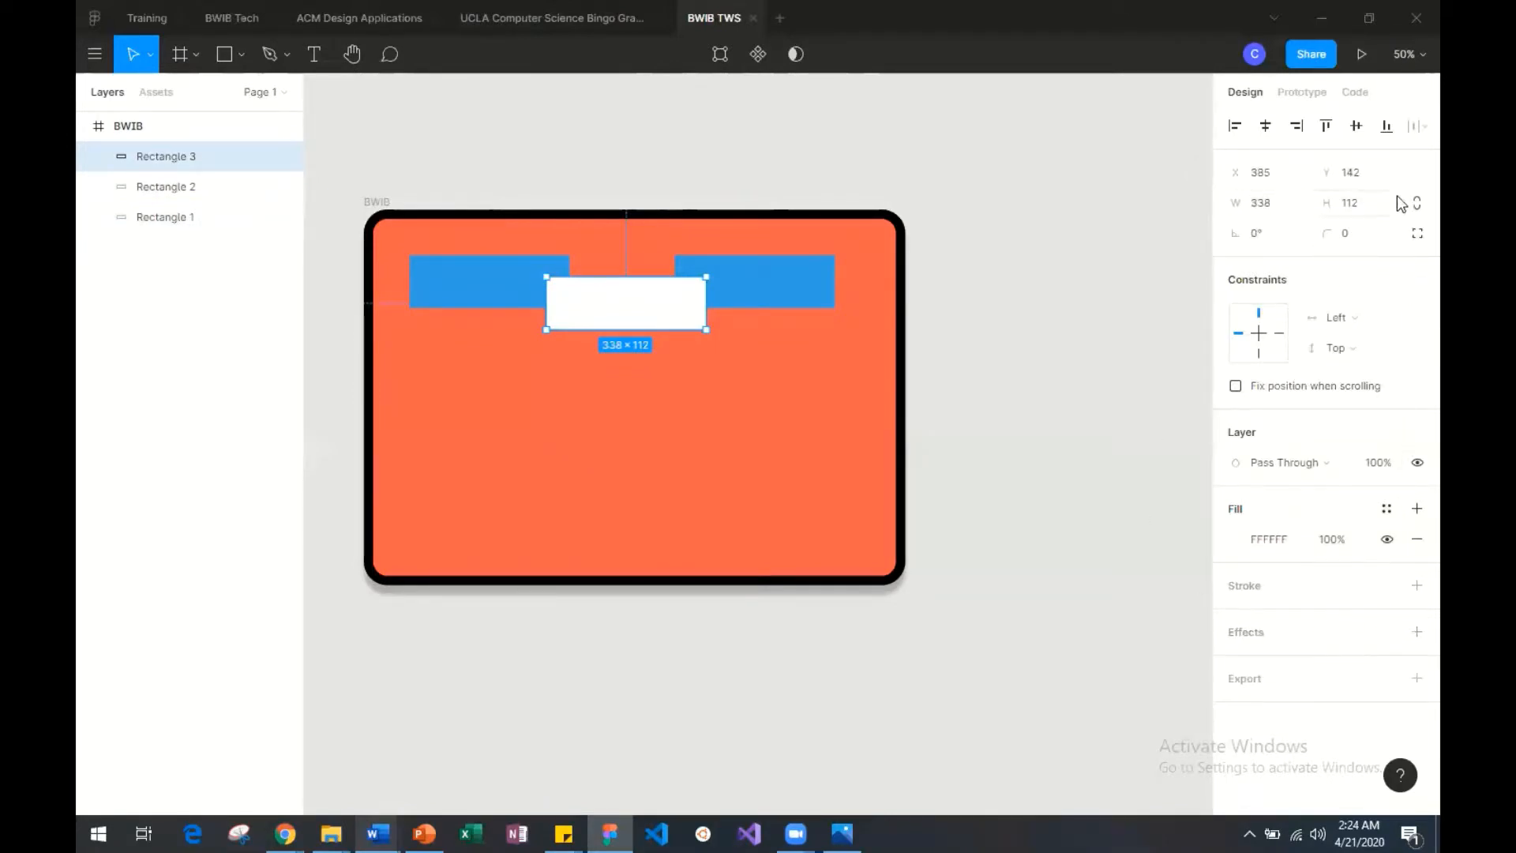
Step: Draw a closed five-pointed star from straight crossing lines above the BWIB frame with the Pen tool
click(243, 57)
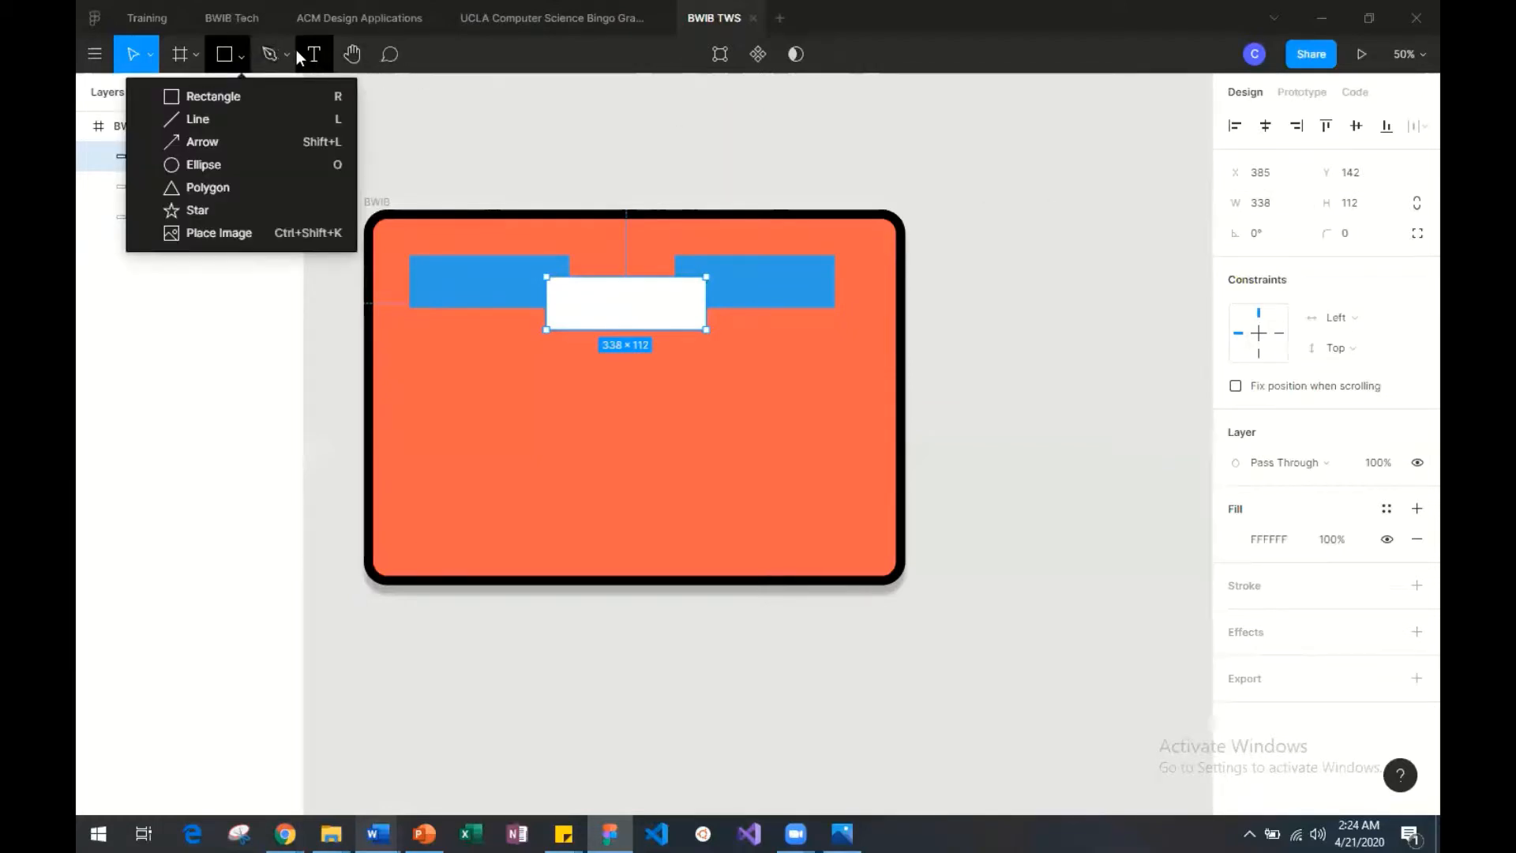
click(272, 51)
click(287, 55)
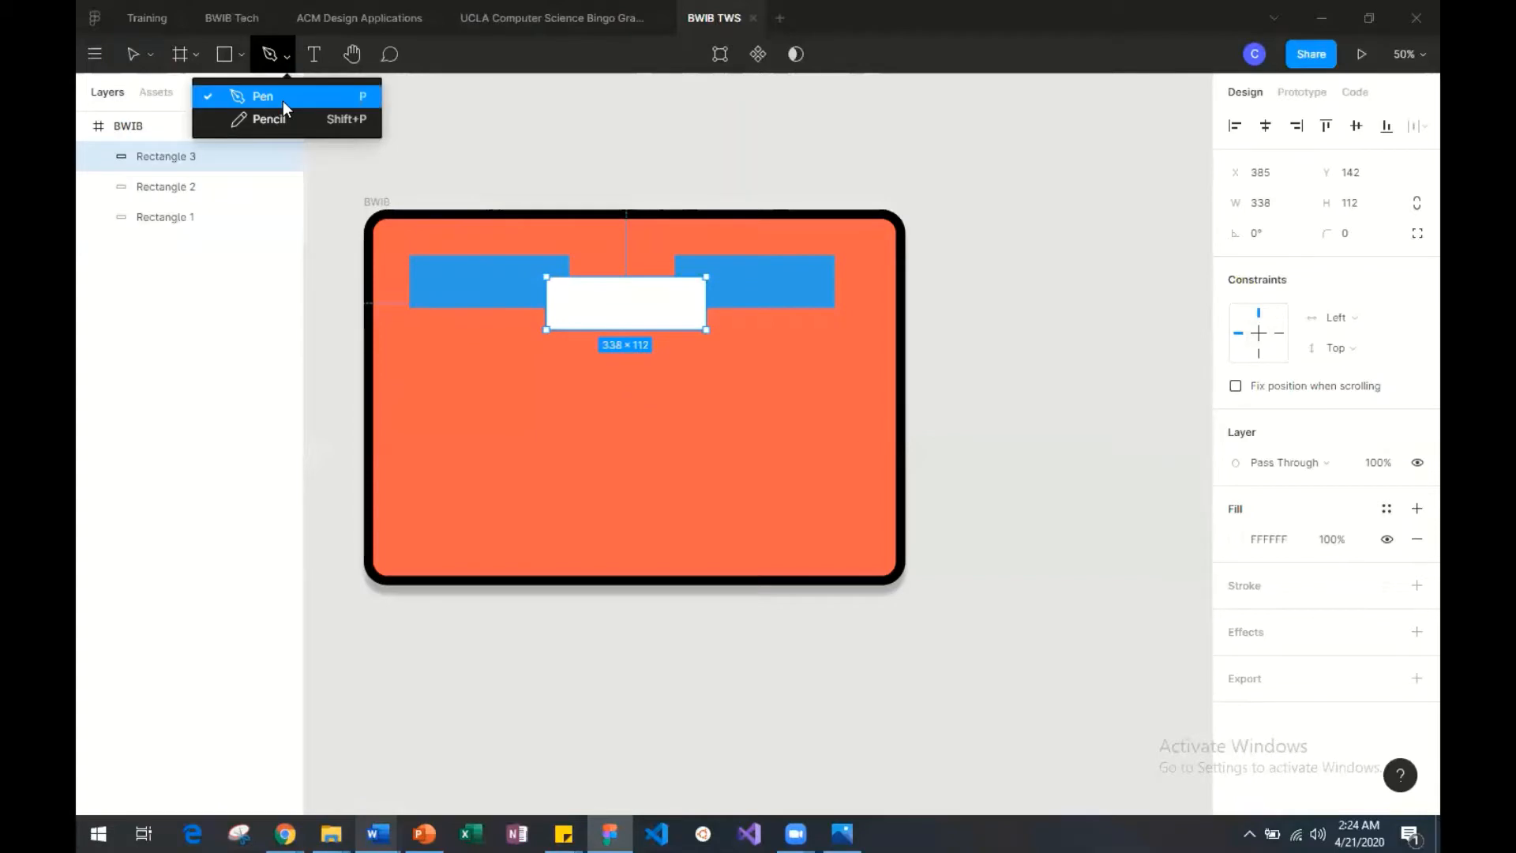
click(282, 101)
scroll(466, 213, up, 3)
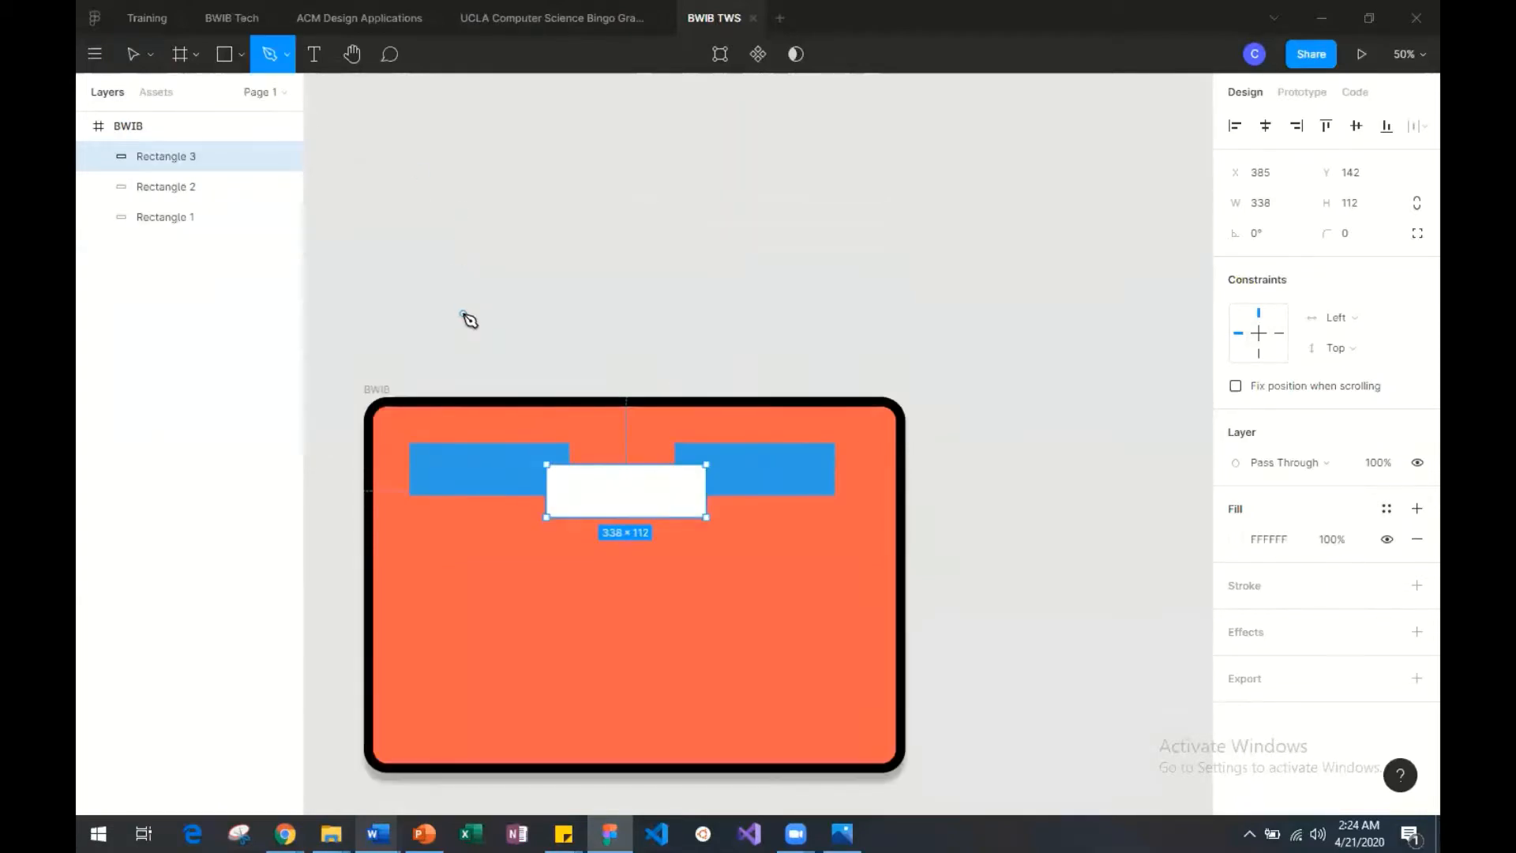
click(463, 314)
click(507, 239)
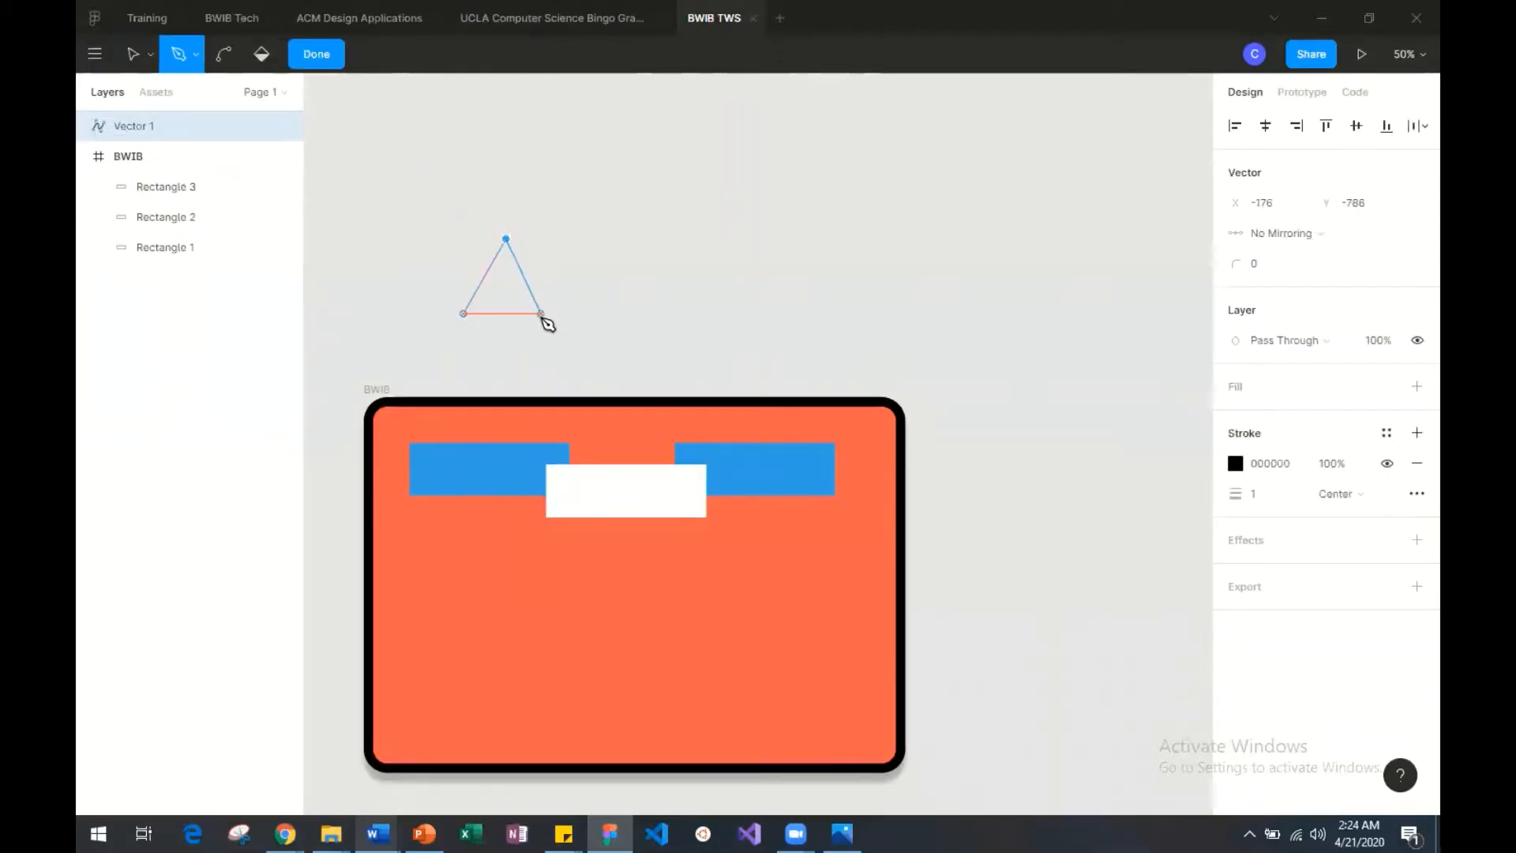
click(541, 313)
click(452, 266)
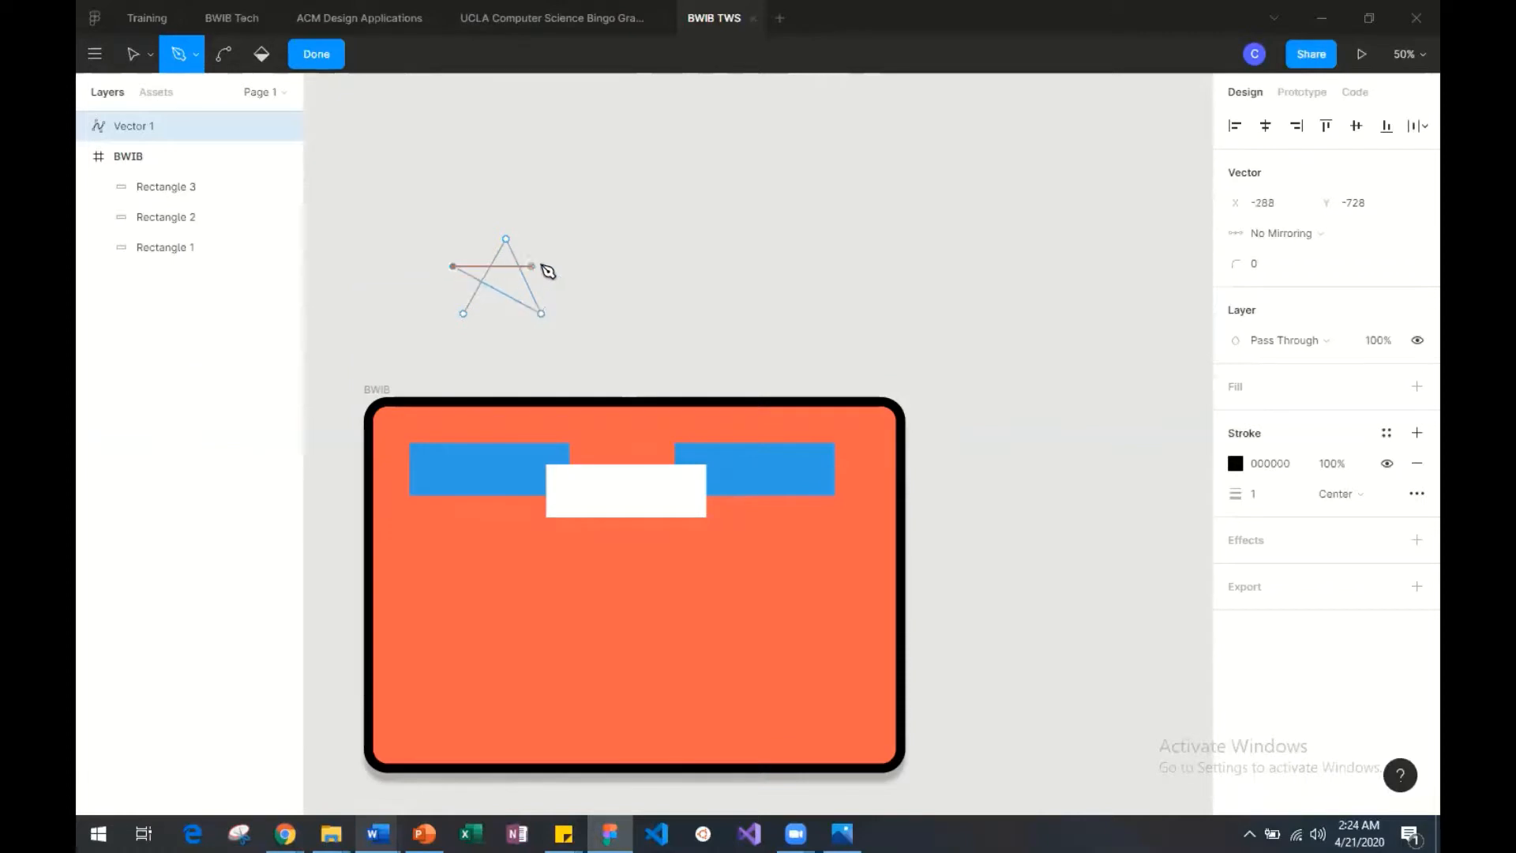
click(552, 266)
click(466, 313)
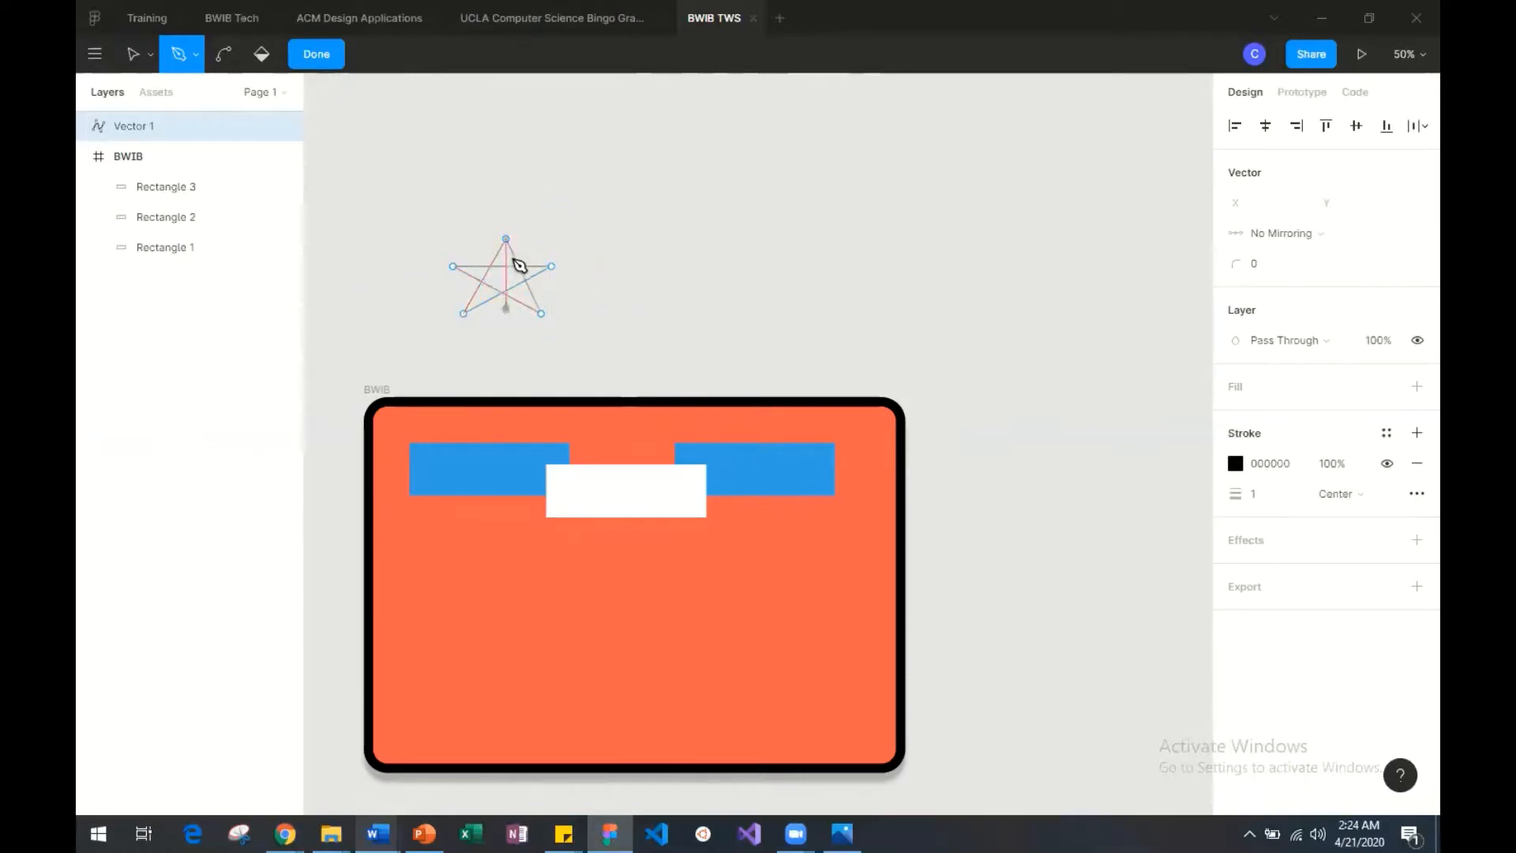
Step: Draw a closed curved shape beside the star with the Pen tool, and finish editing the vector
click(657, 308)
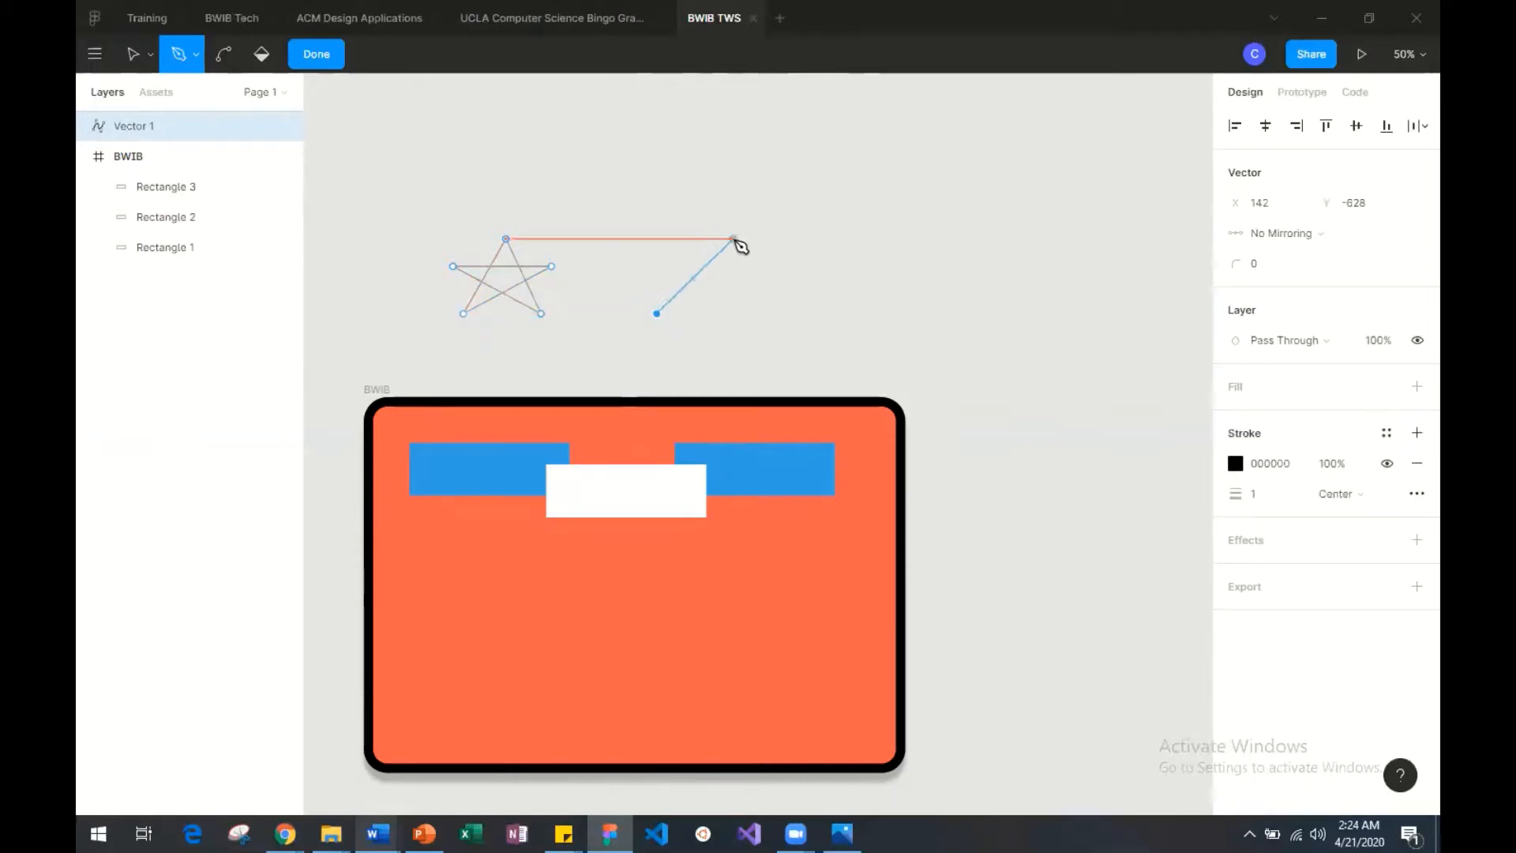
drag(734, 240, 814, 266)
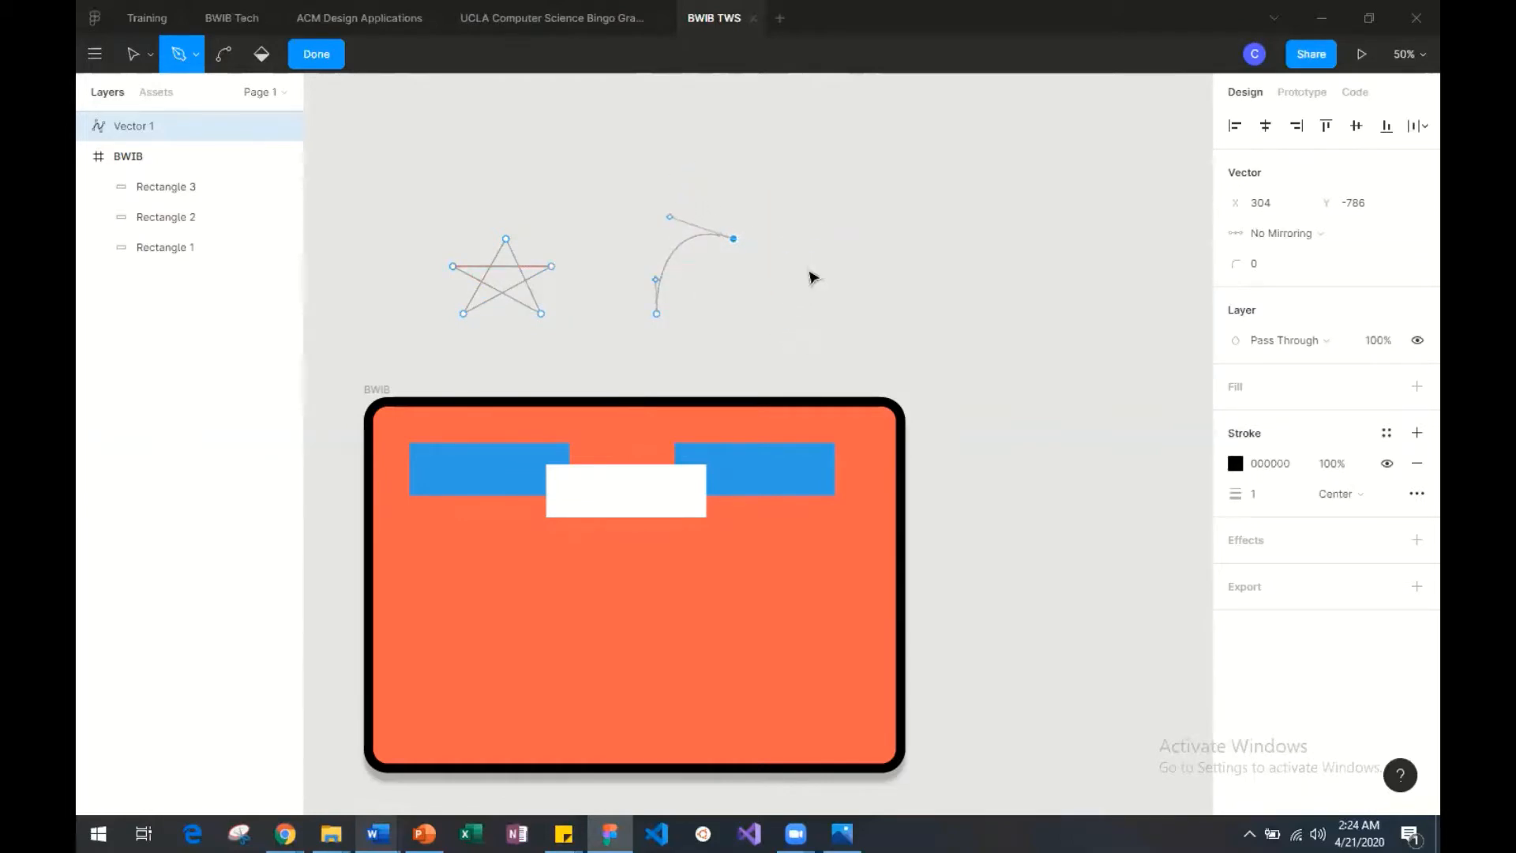
click(702, 325)
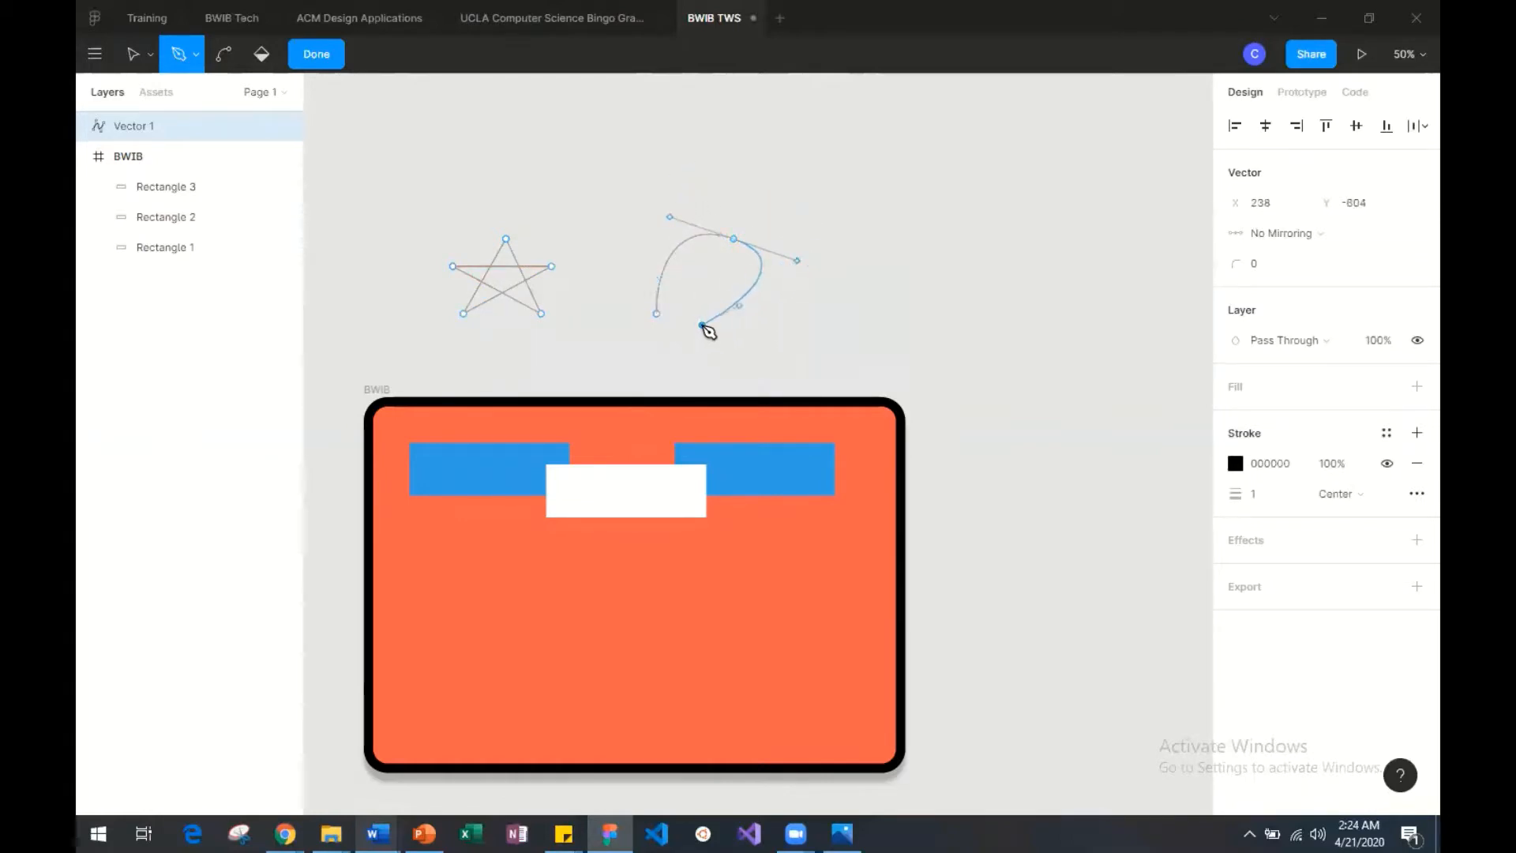
click(657, 315)
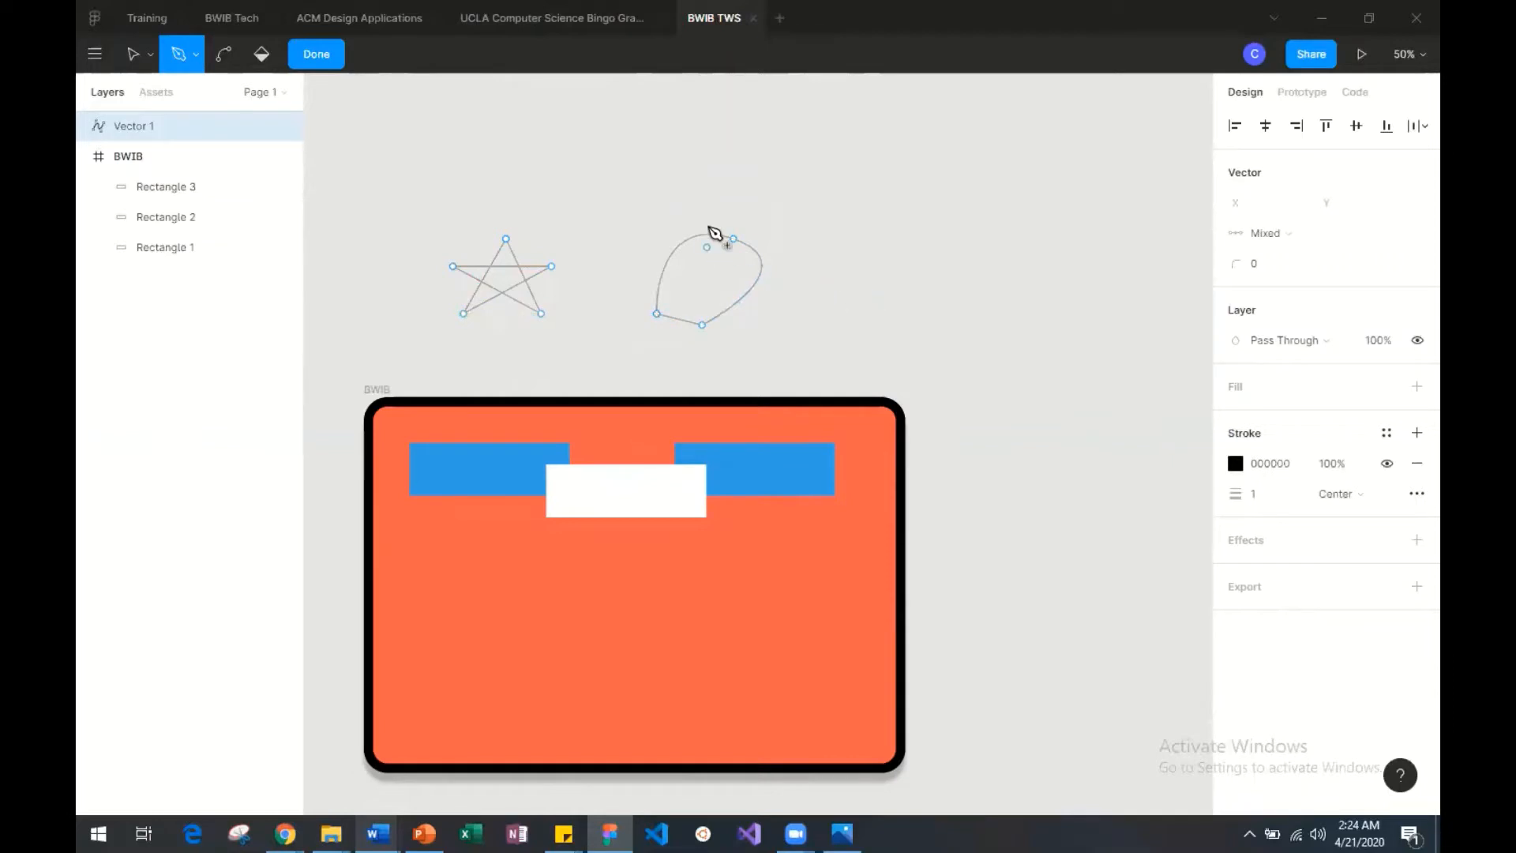
scroll(720, 261, down, 1)
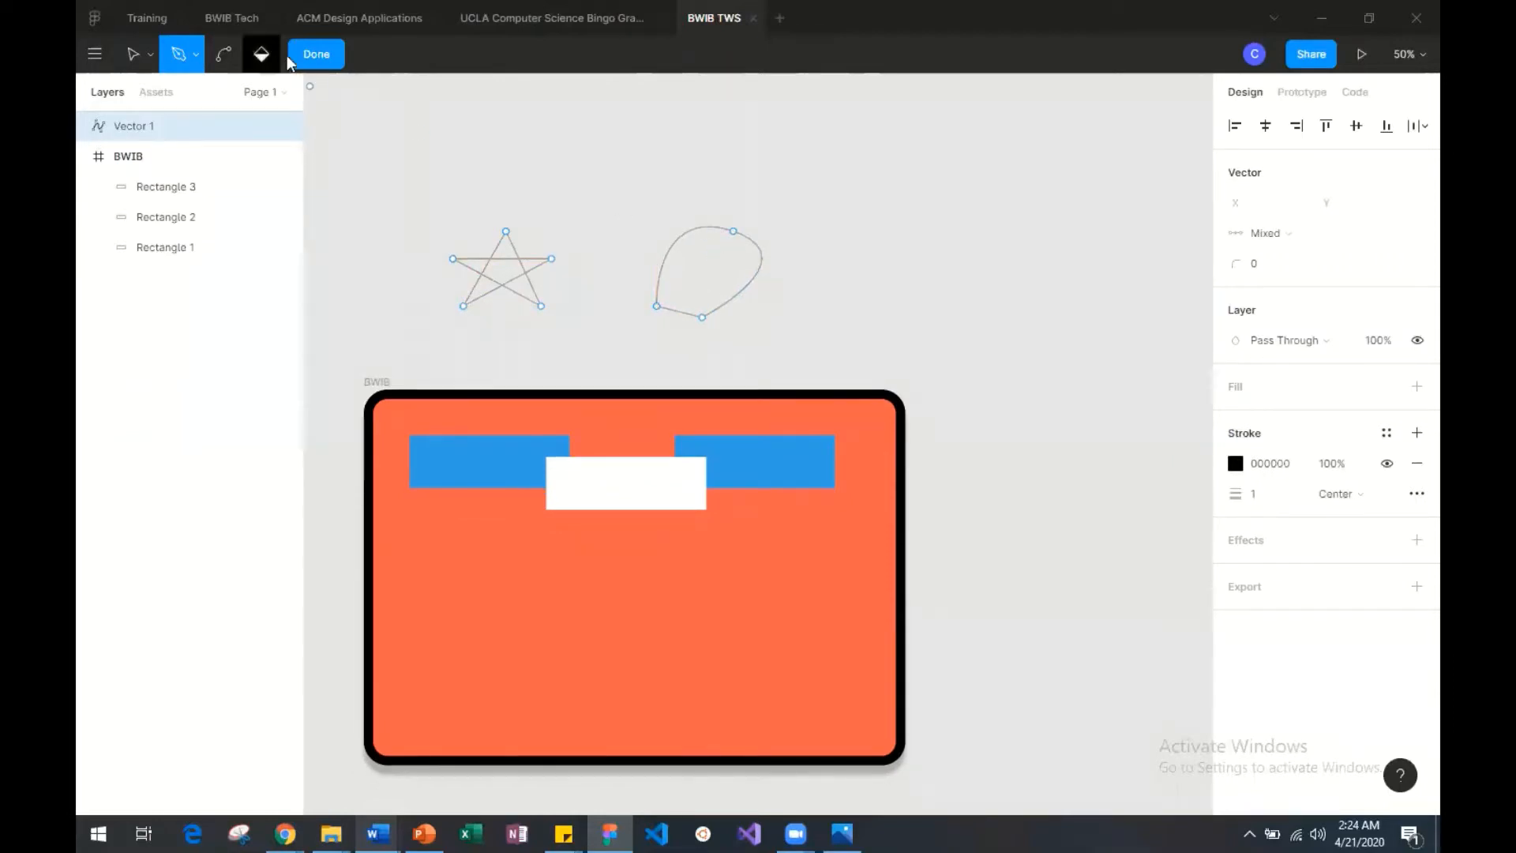
click(318, 53)
click(853, 255)
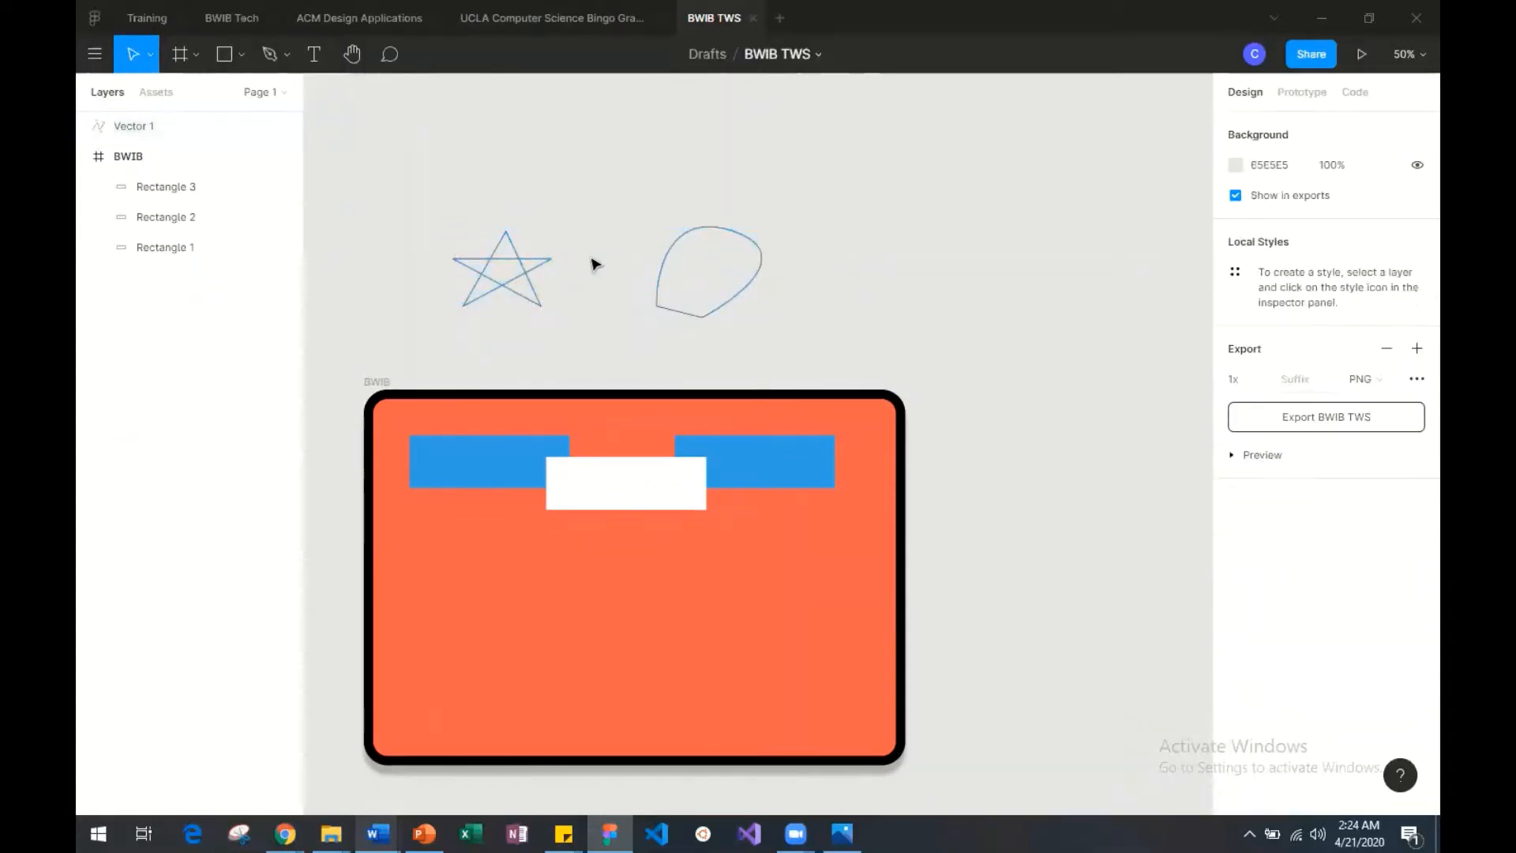
Step: Delete the curved shape from the vector so only the star remains, and finish vector editing
double_click(670, 263)
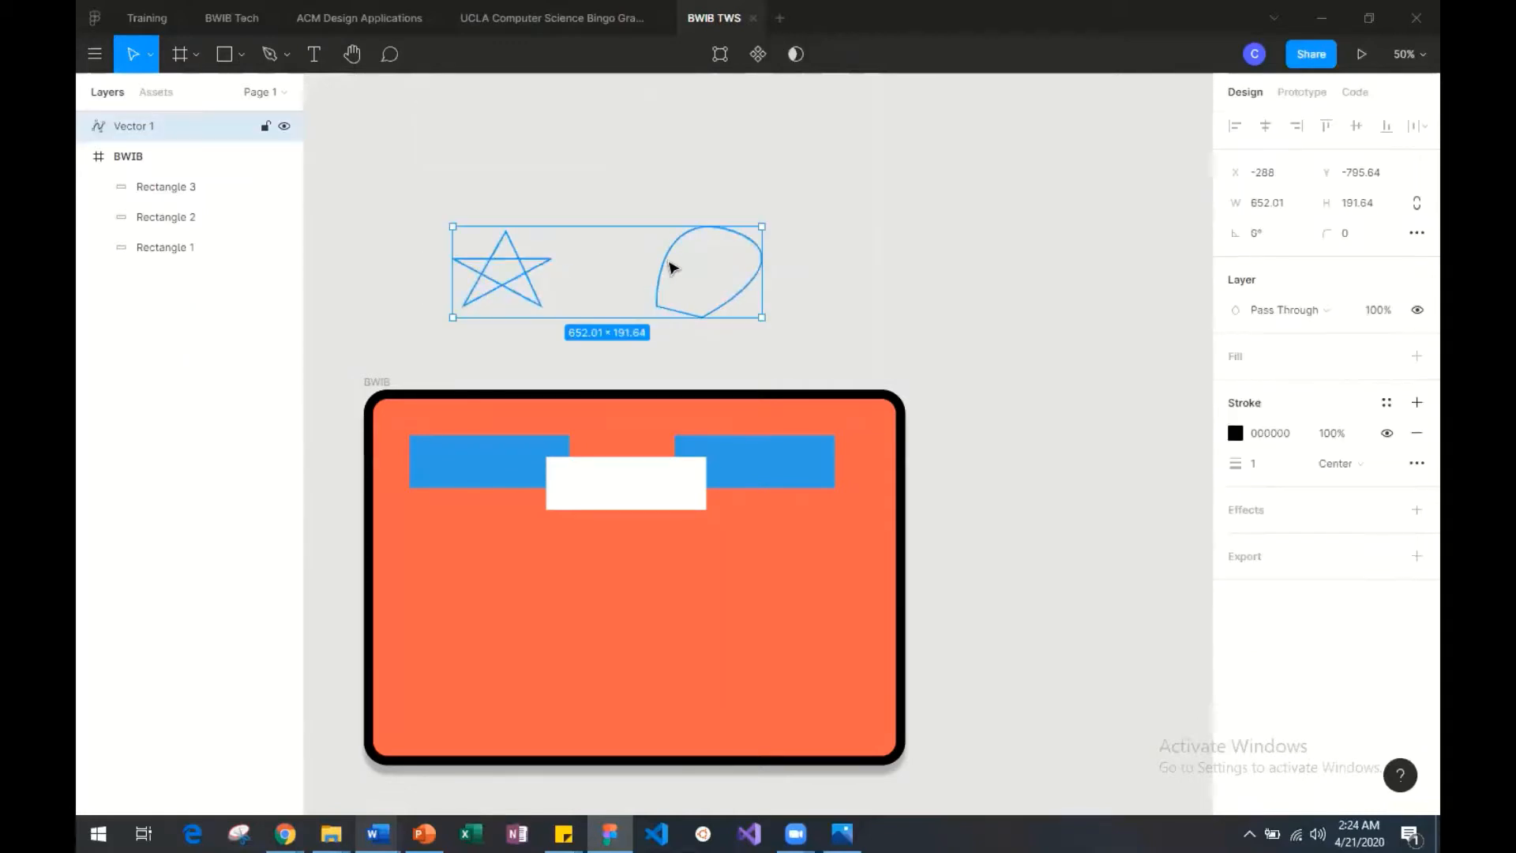
drag(655, 229, 774, 317)
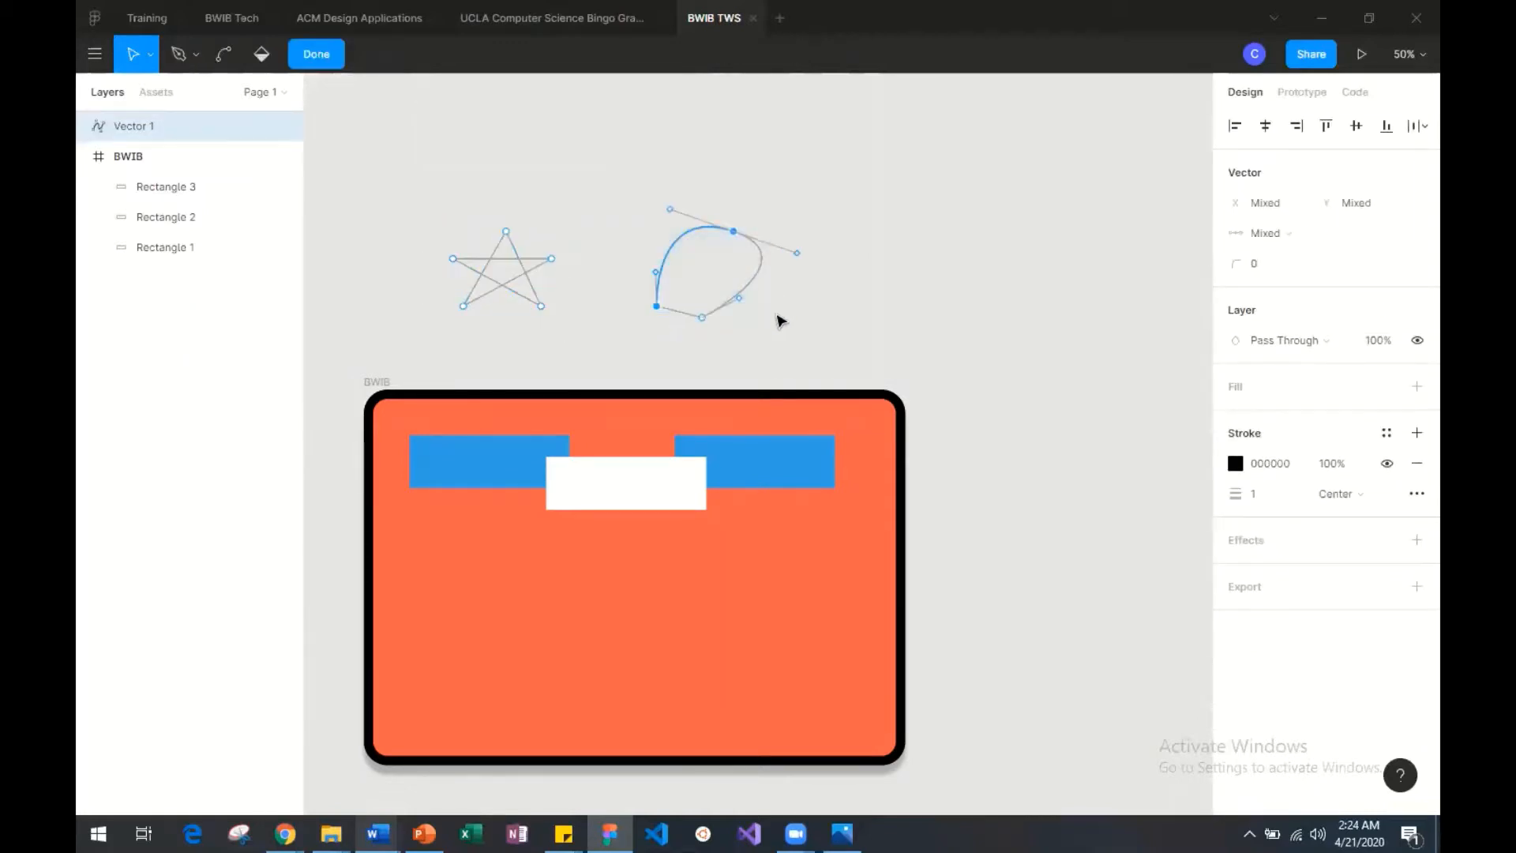
key(Delete)
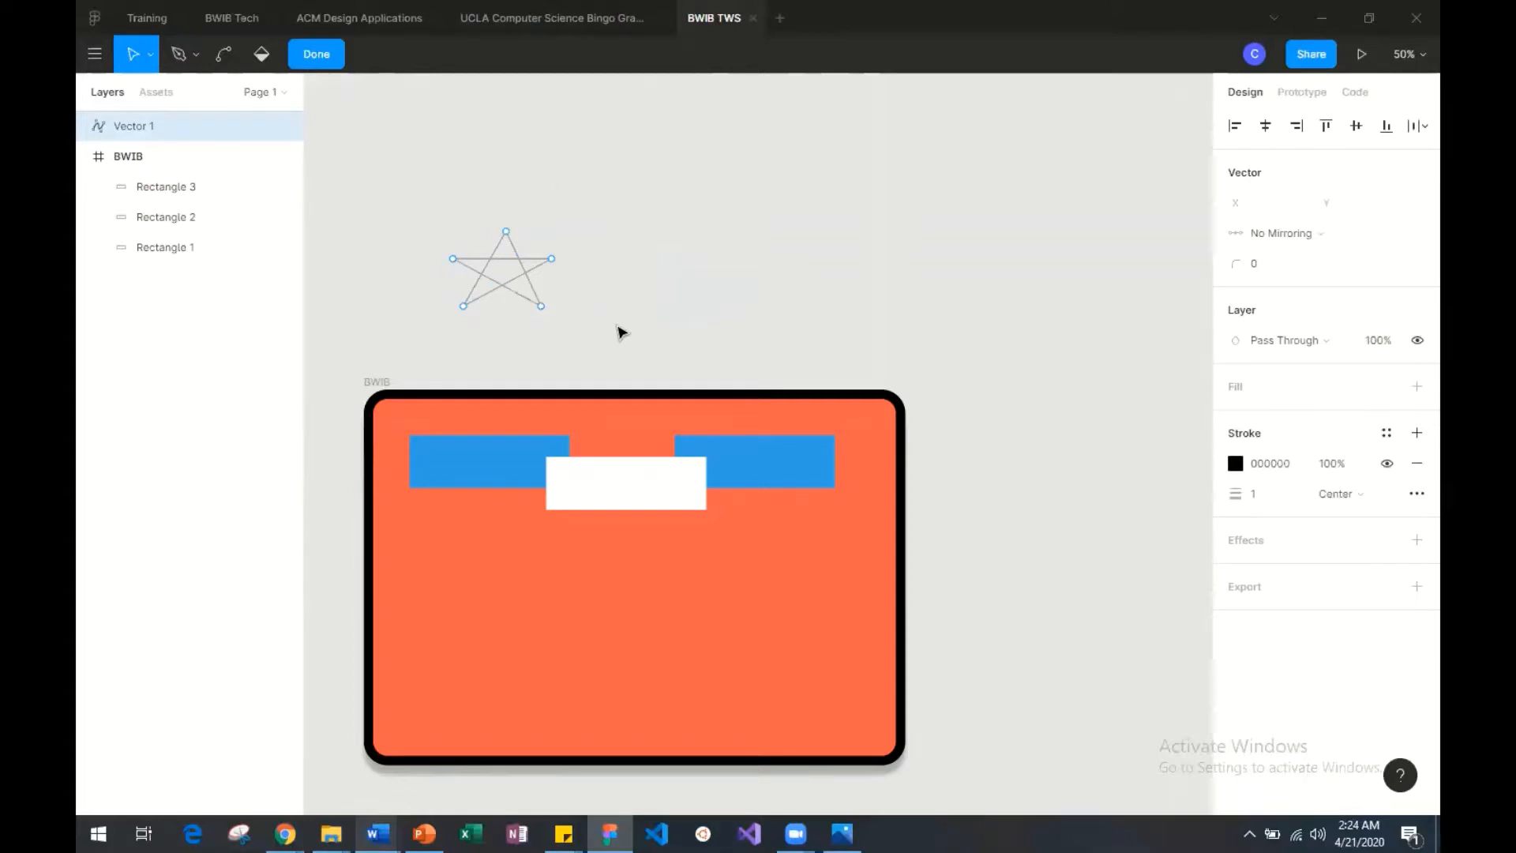
click(317, 54)
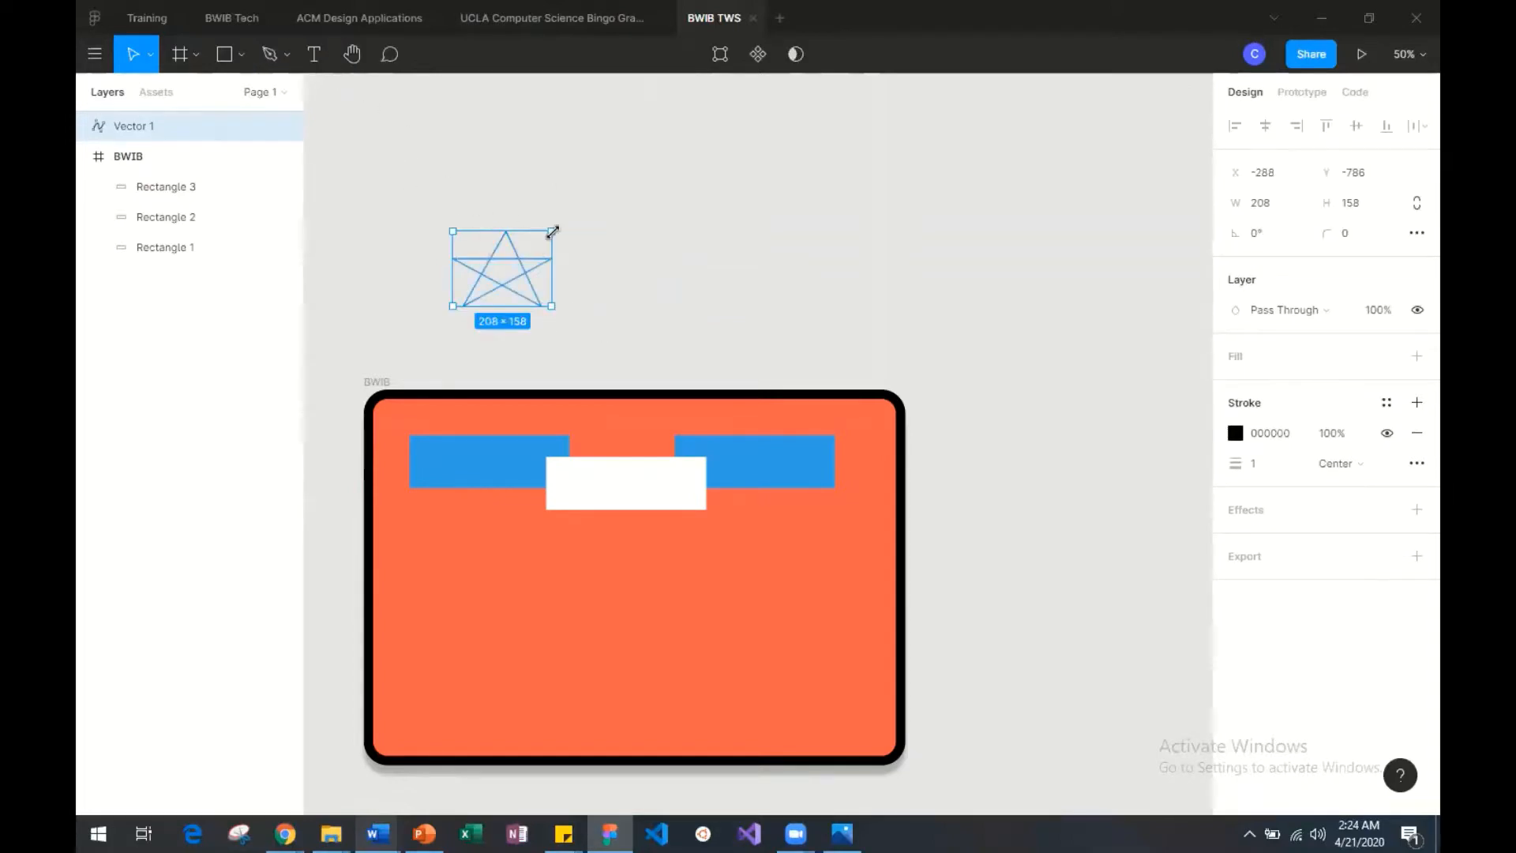
Step: Enlarge the star to about 432 × 370 while keeping its upper-left corner in place
drag(552, 230, 646, 160)
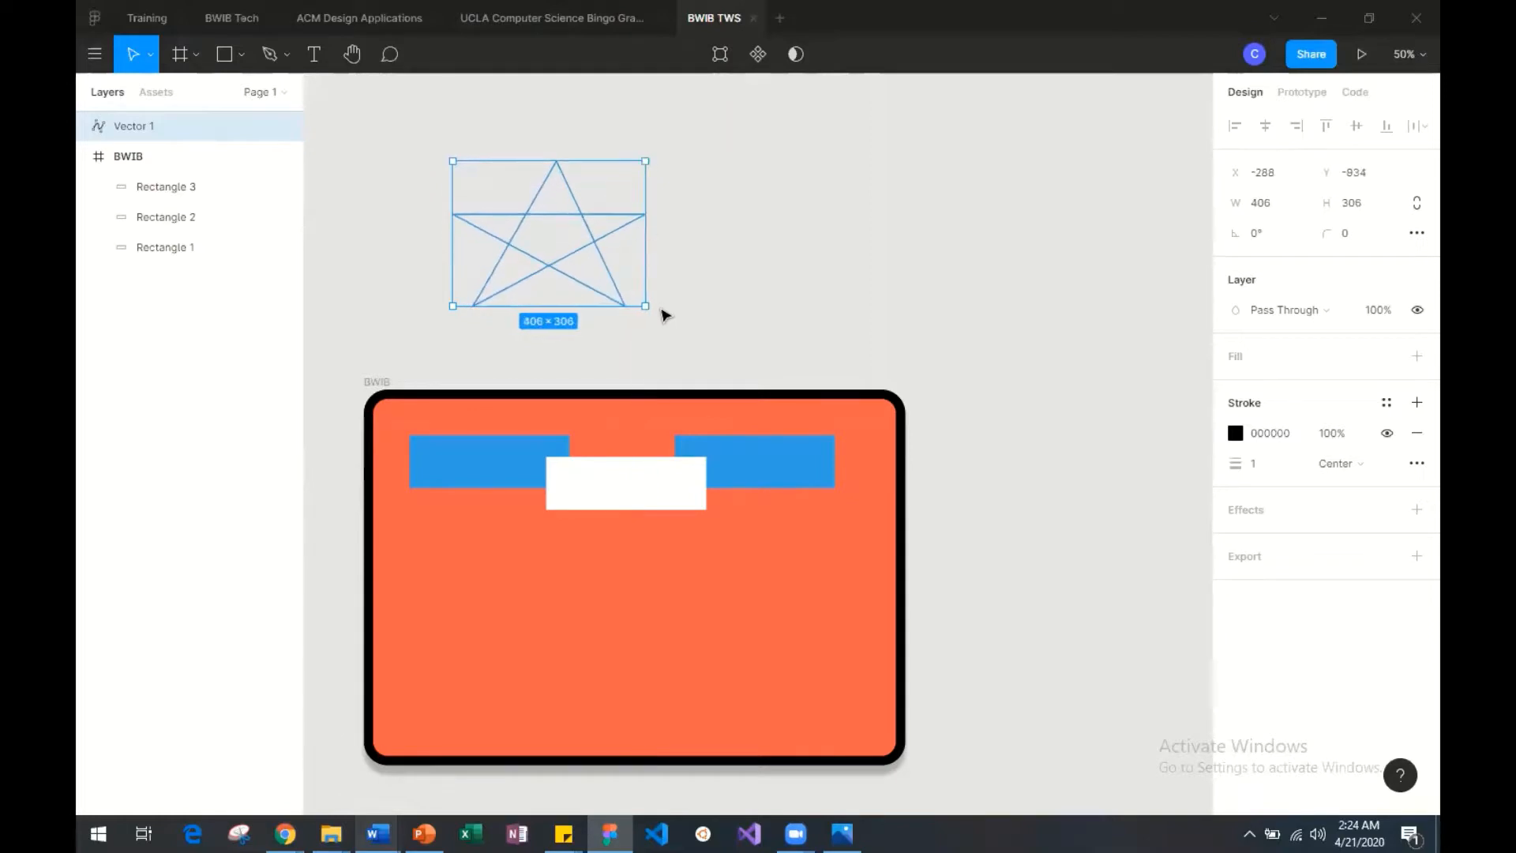
drag(646, 306, 656, 337)
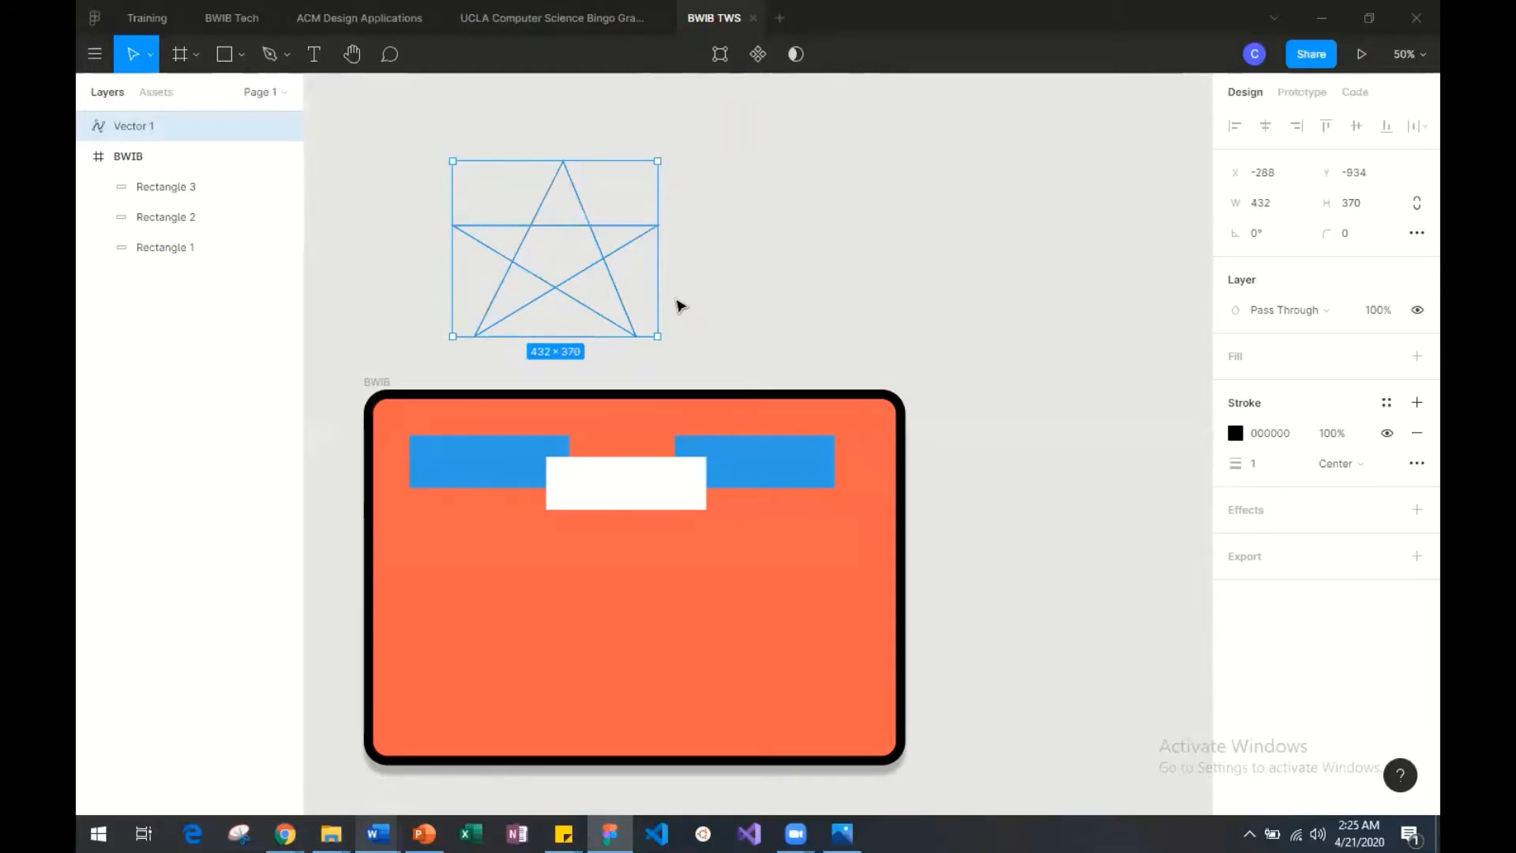
click(679, 305)
Step: Use the Paint Bucket to fill the star's five points with grey C4C4C4, filling and clearing its center pentagon as well
double_click(590, 278)
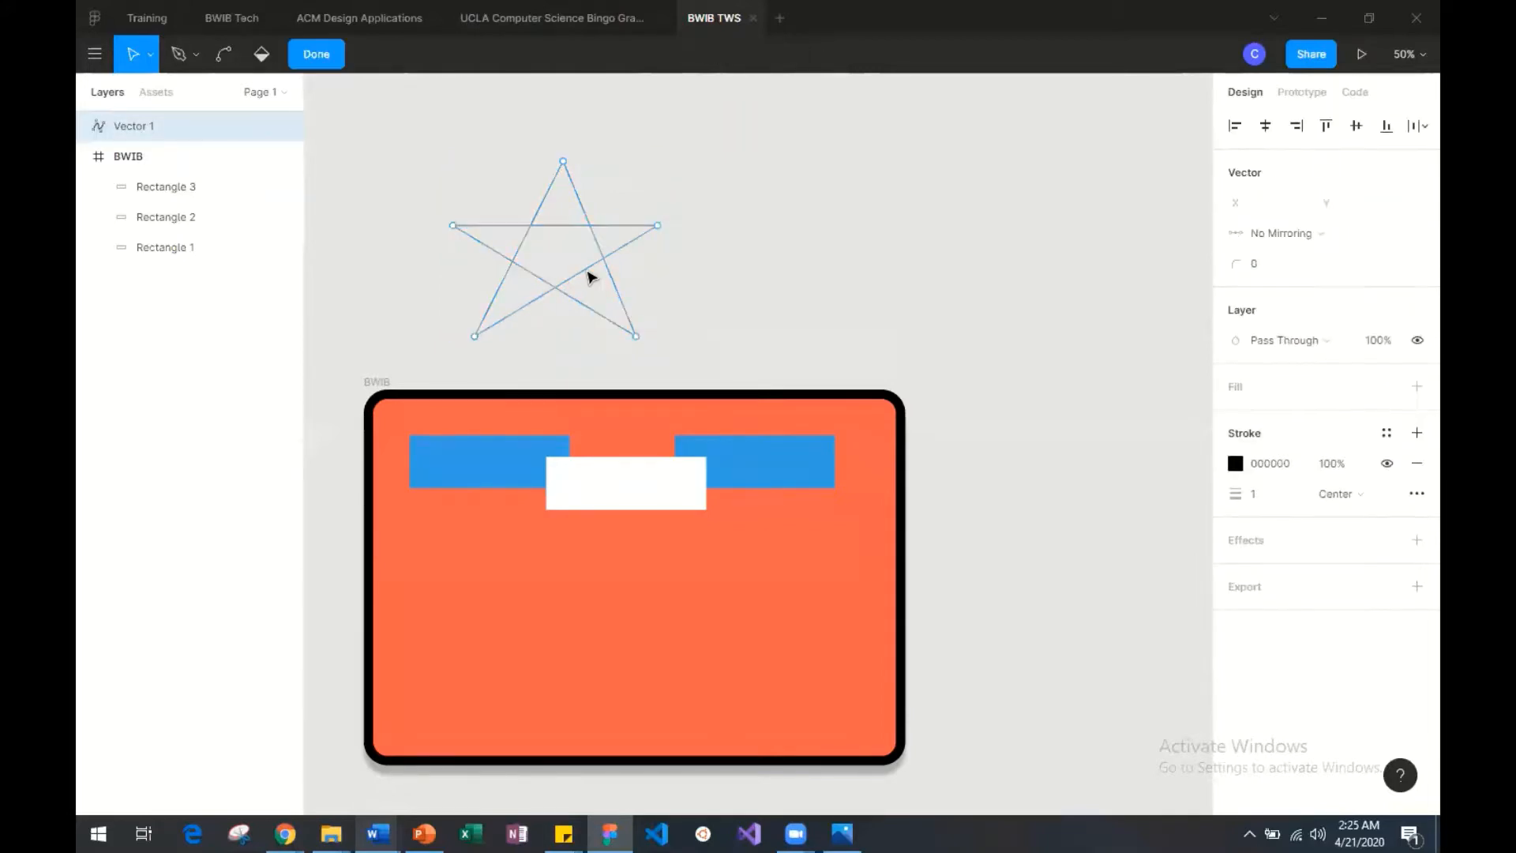
click(265, 55)
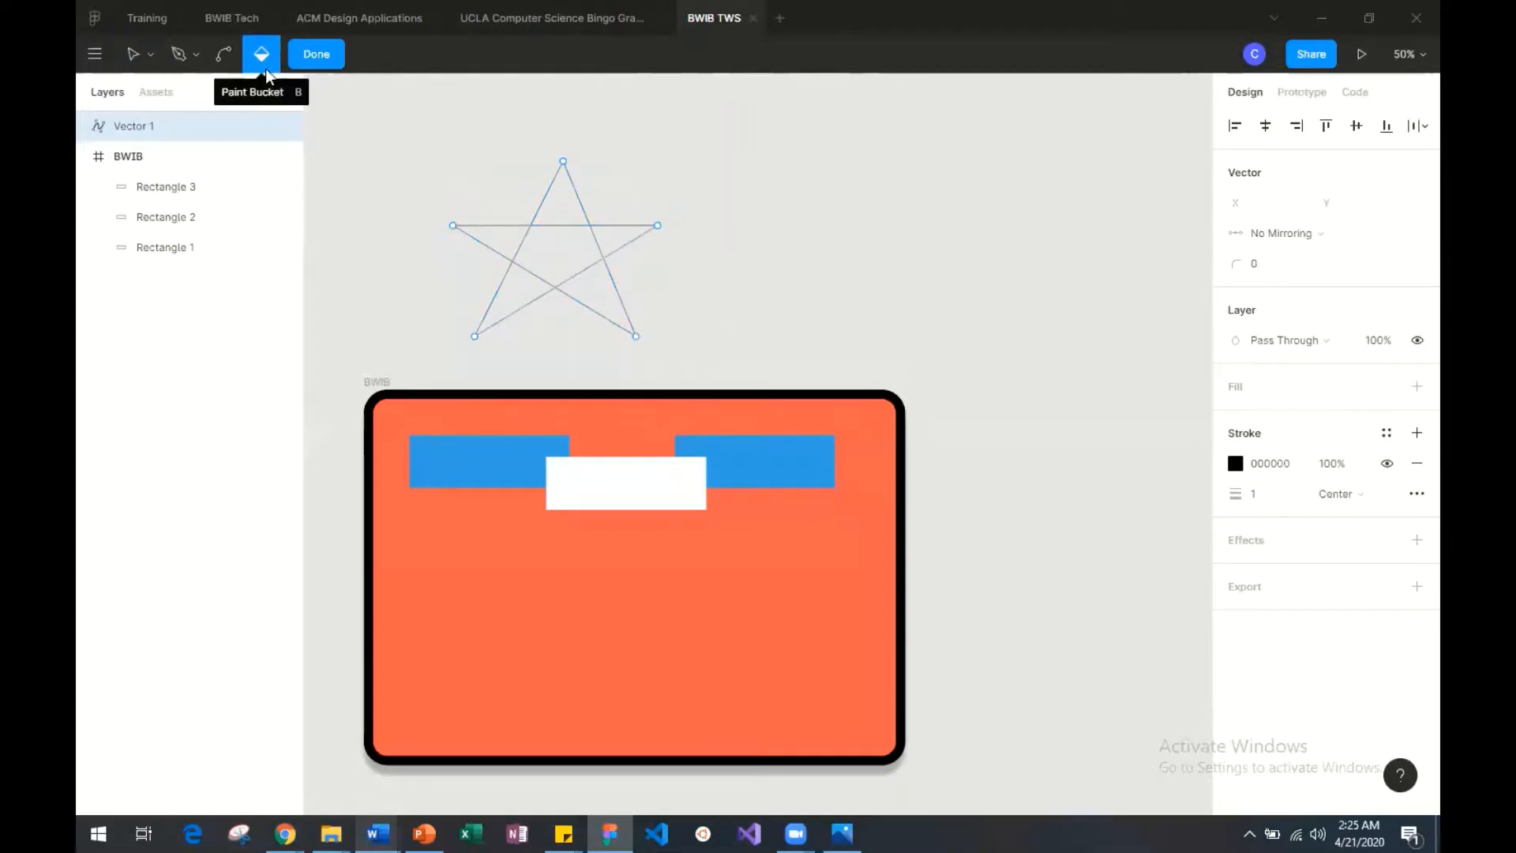
click(542, 253)
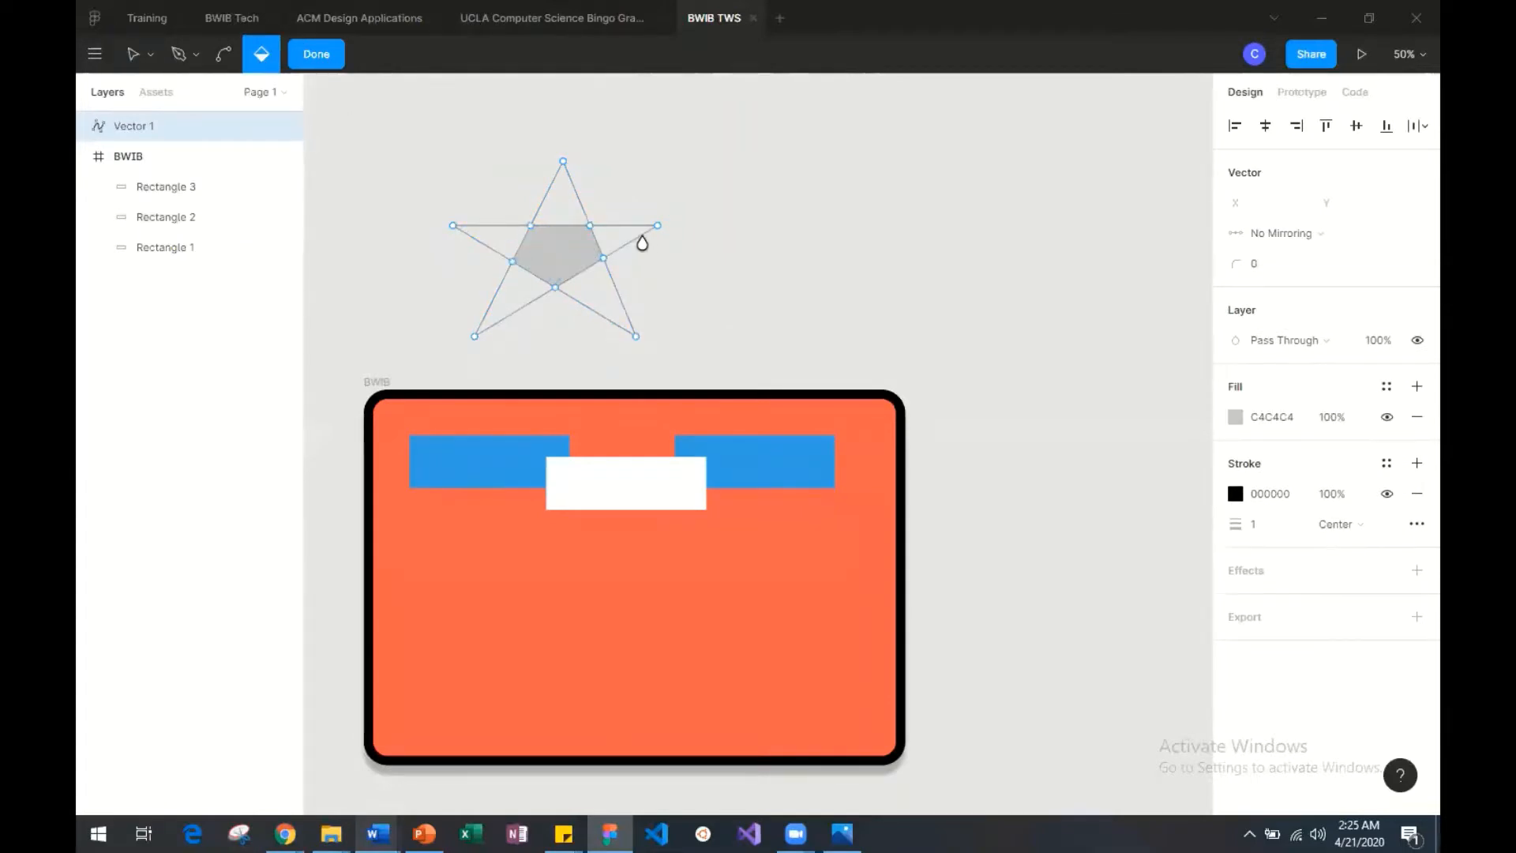
click(623, 230)
click(576, 215)
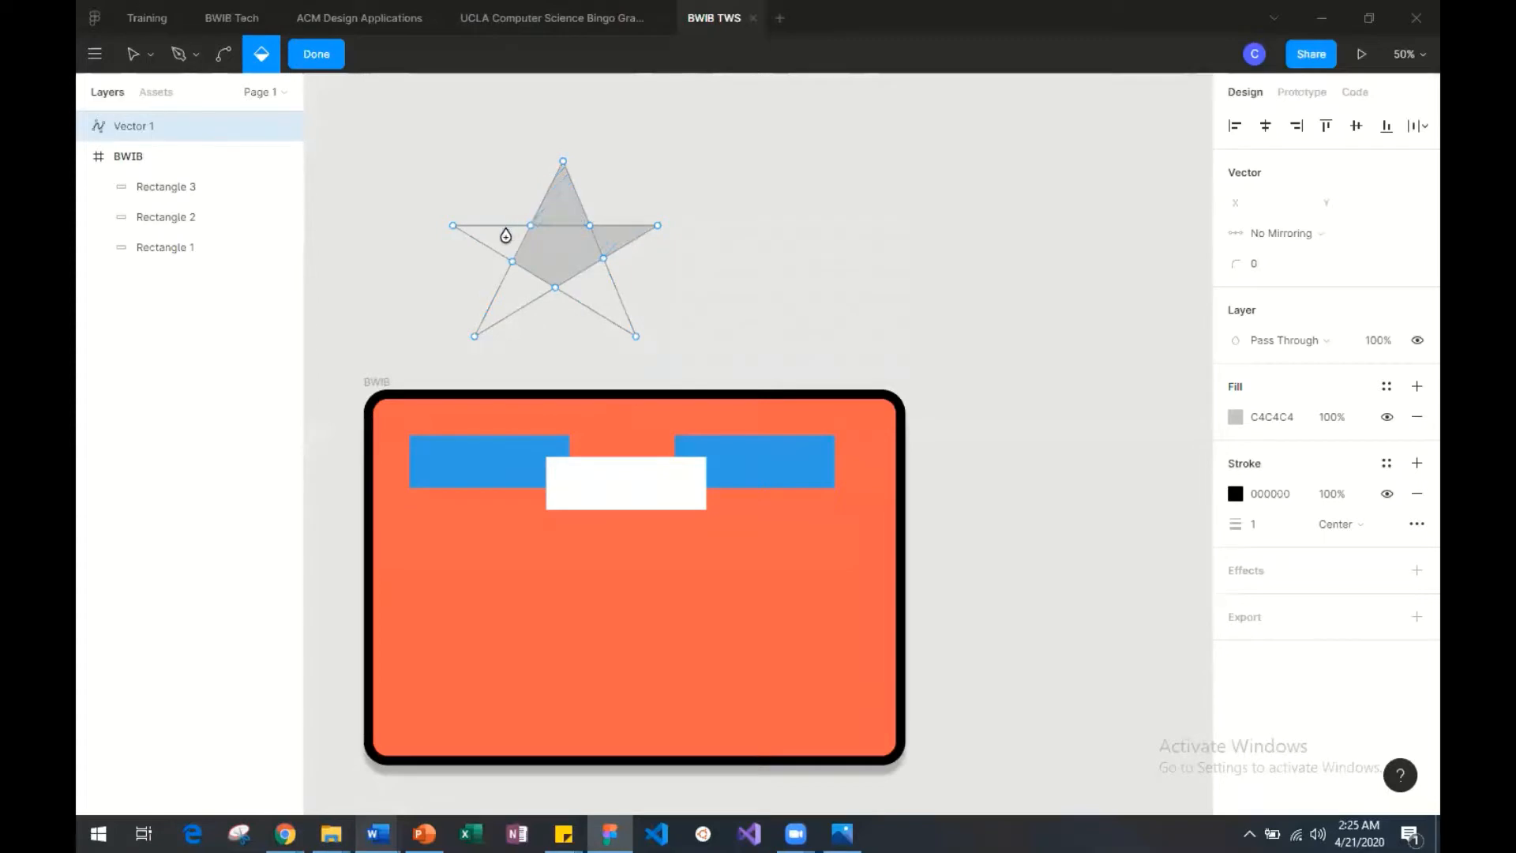
click(506, 236)
click(548, 247)
click(529, 292)
click(593, 290)
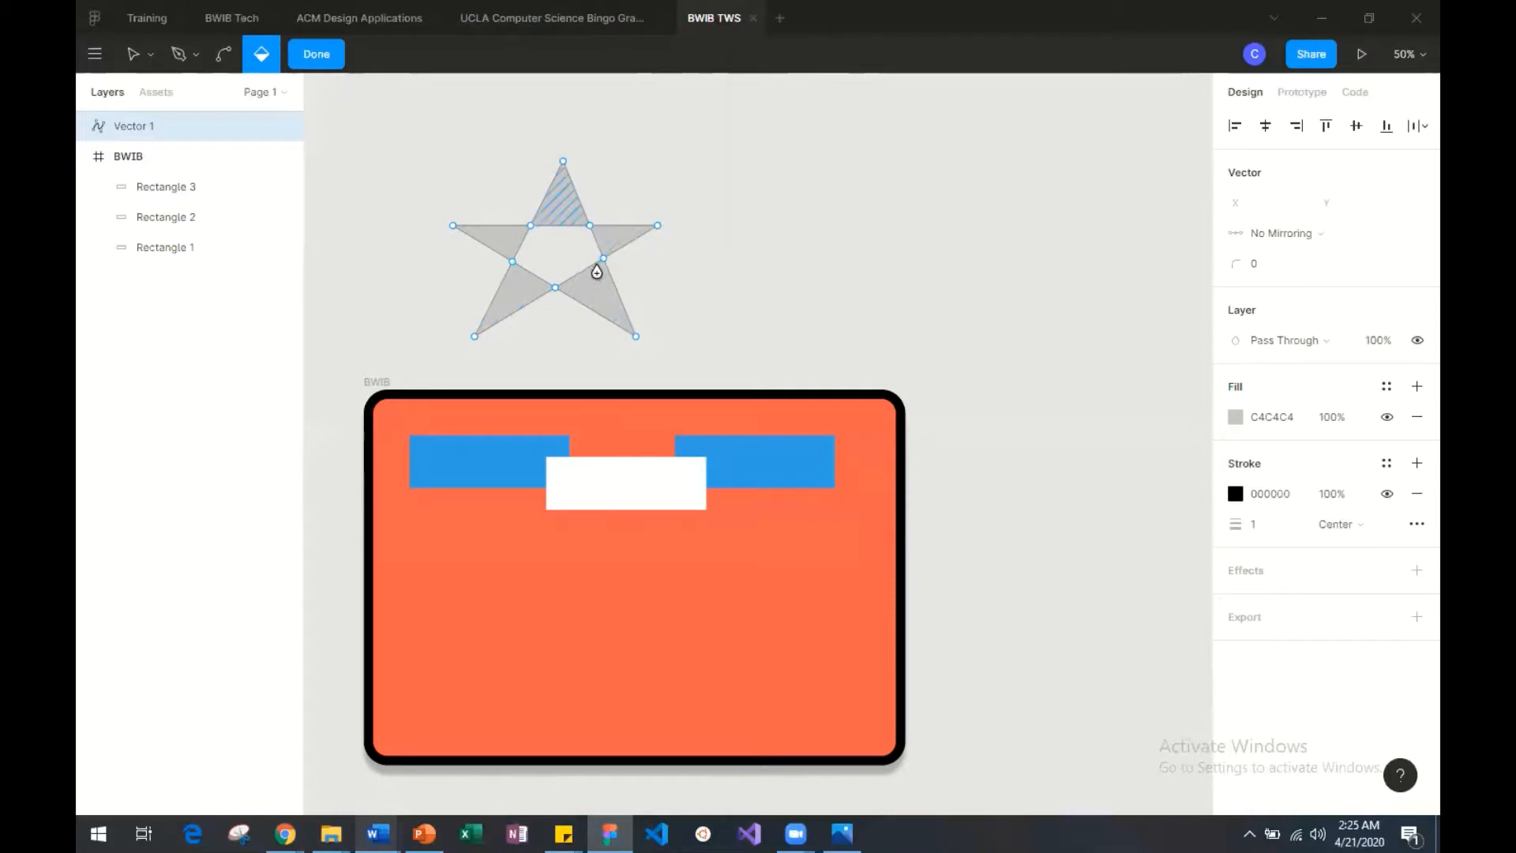
Step: Clear the fill from each of the star's five points with the Paint Bucket
click(567, 218)
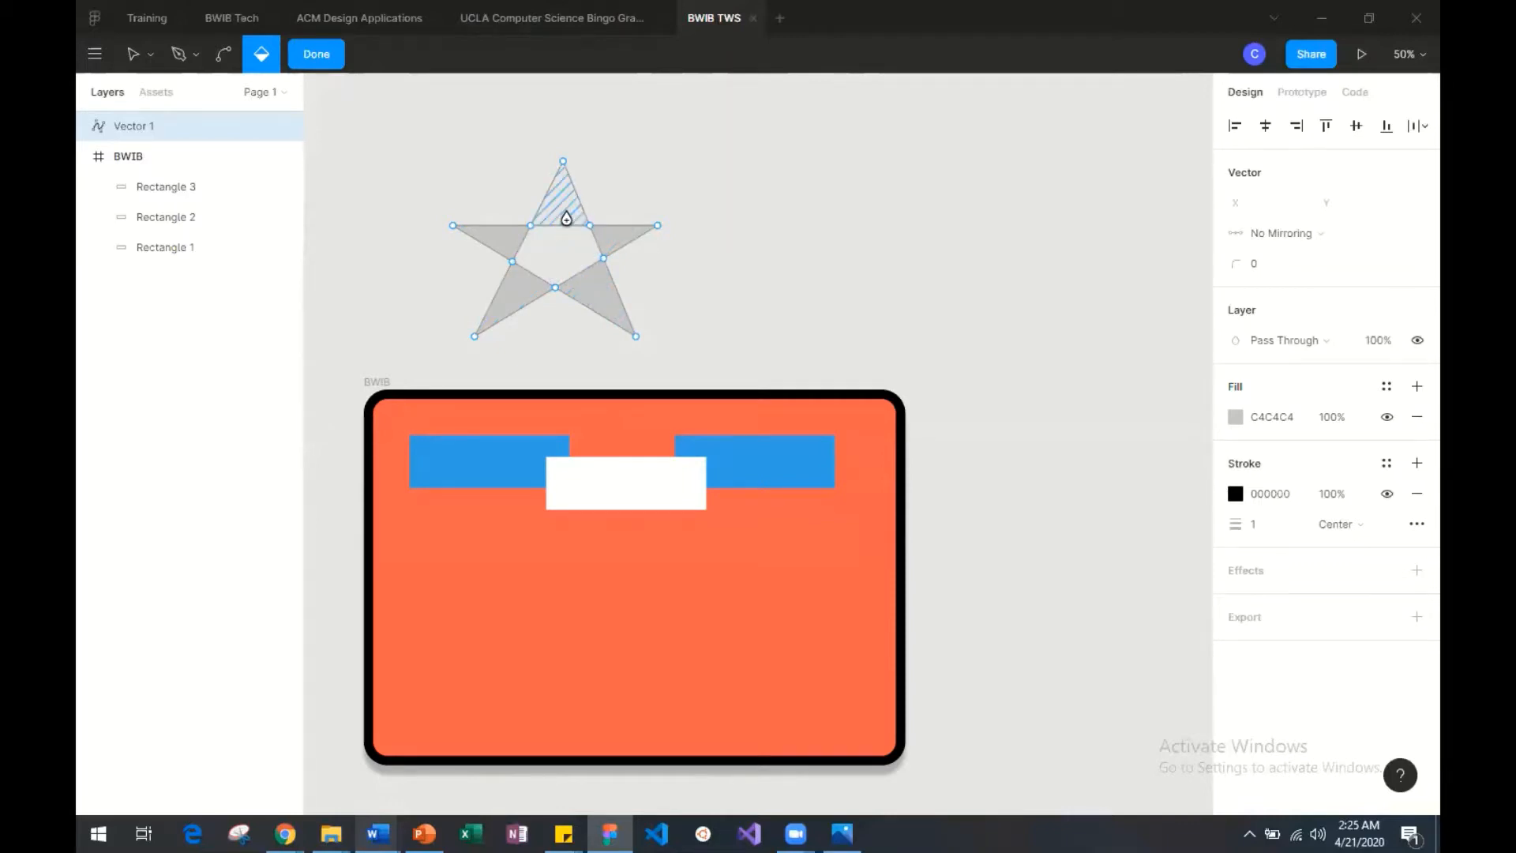
click(511, 237)
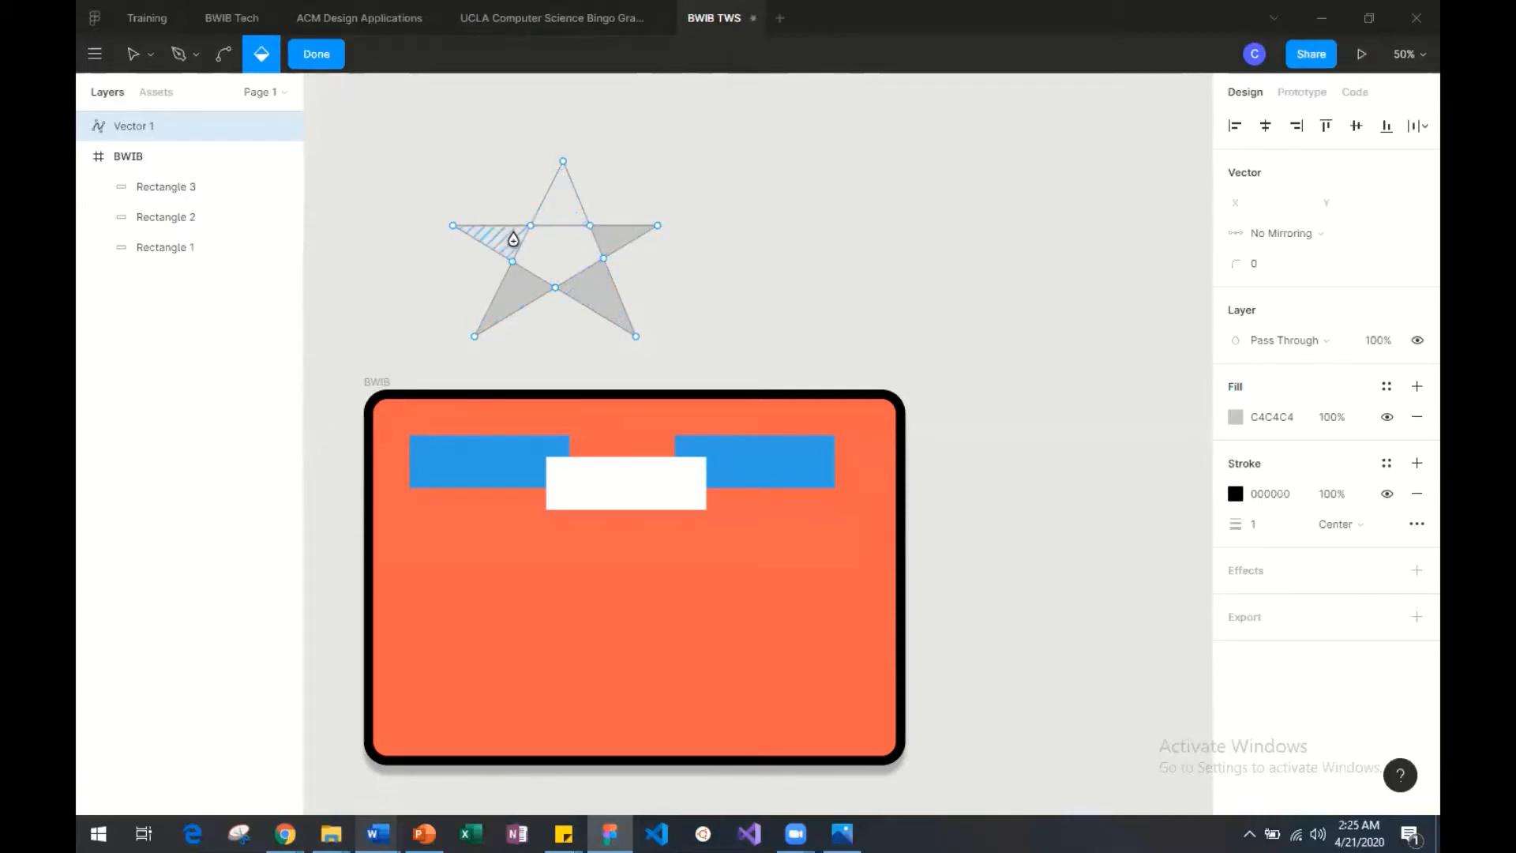
click(629, 234)
click(612, 288)
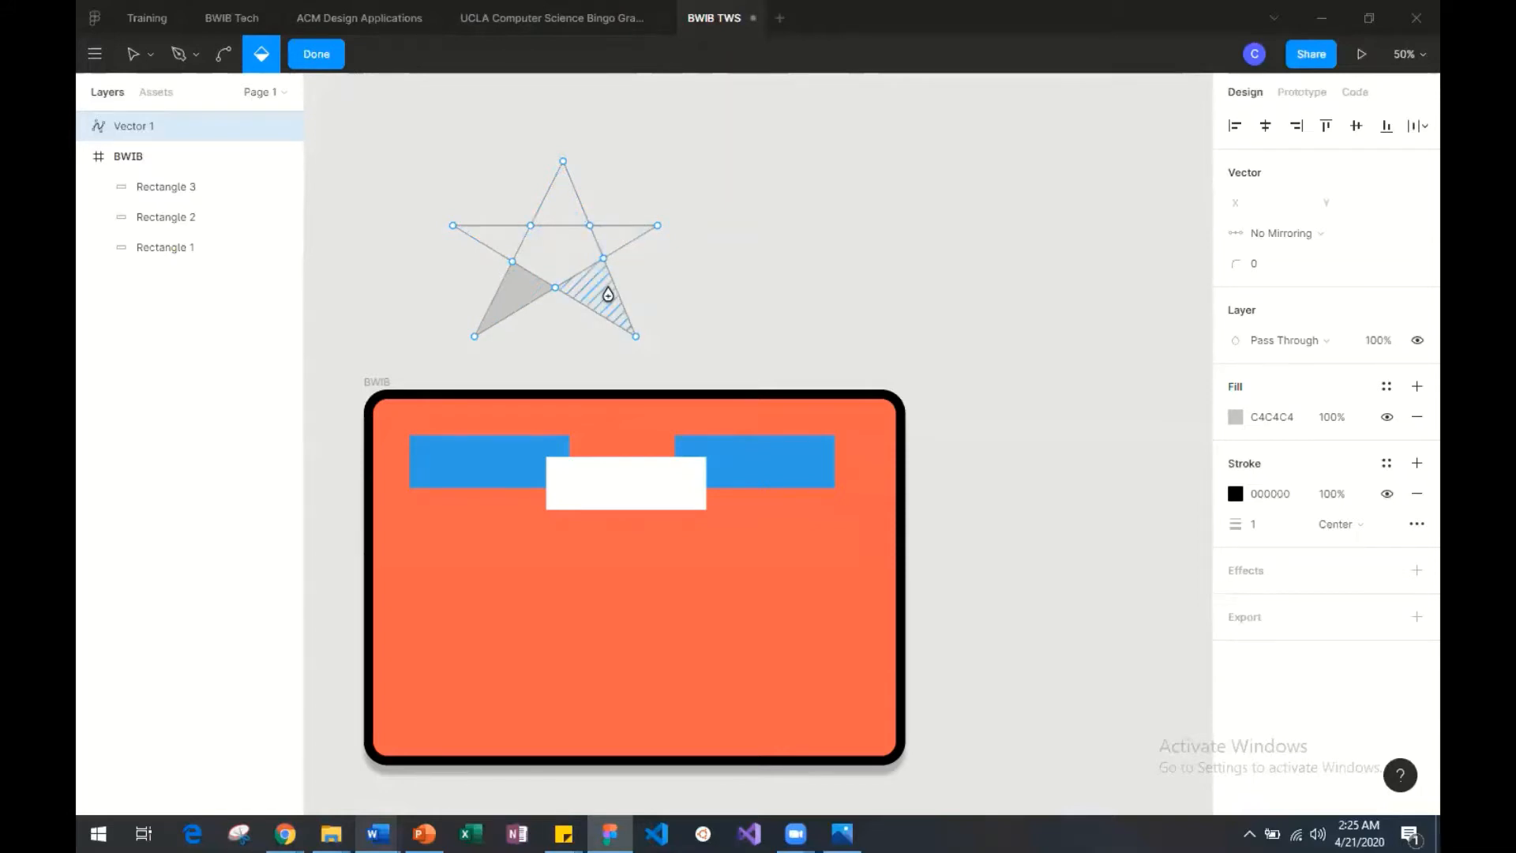
click(524, 294)
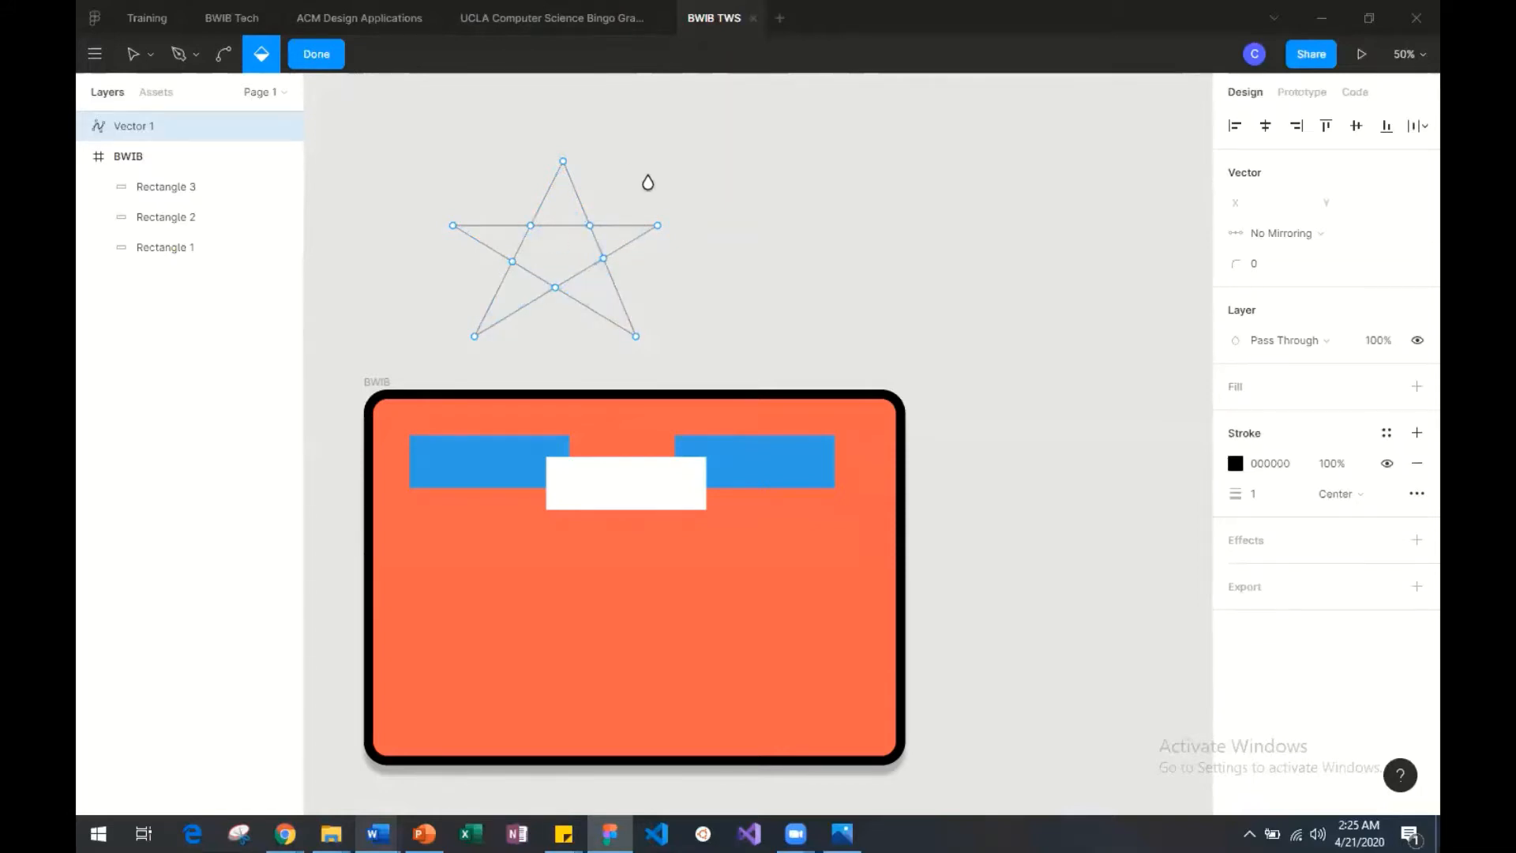
Step: Finish vector editing and shrink the star toward its upper-left corner
click(305, 61)
drag(657, 336, 582, 262)
click(673, 284)
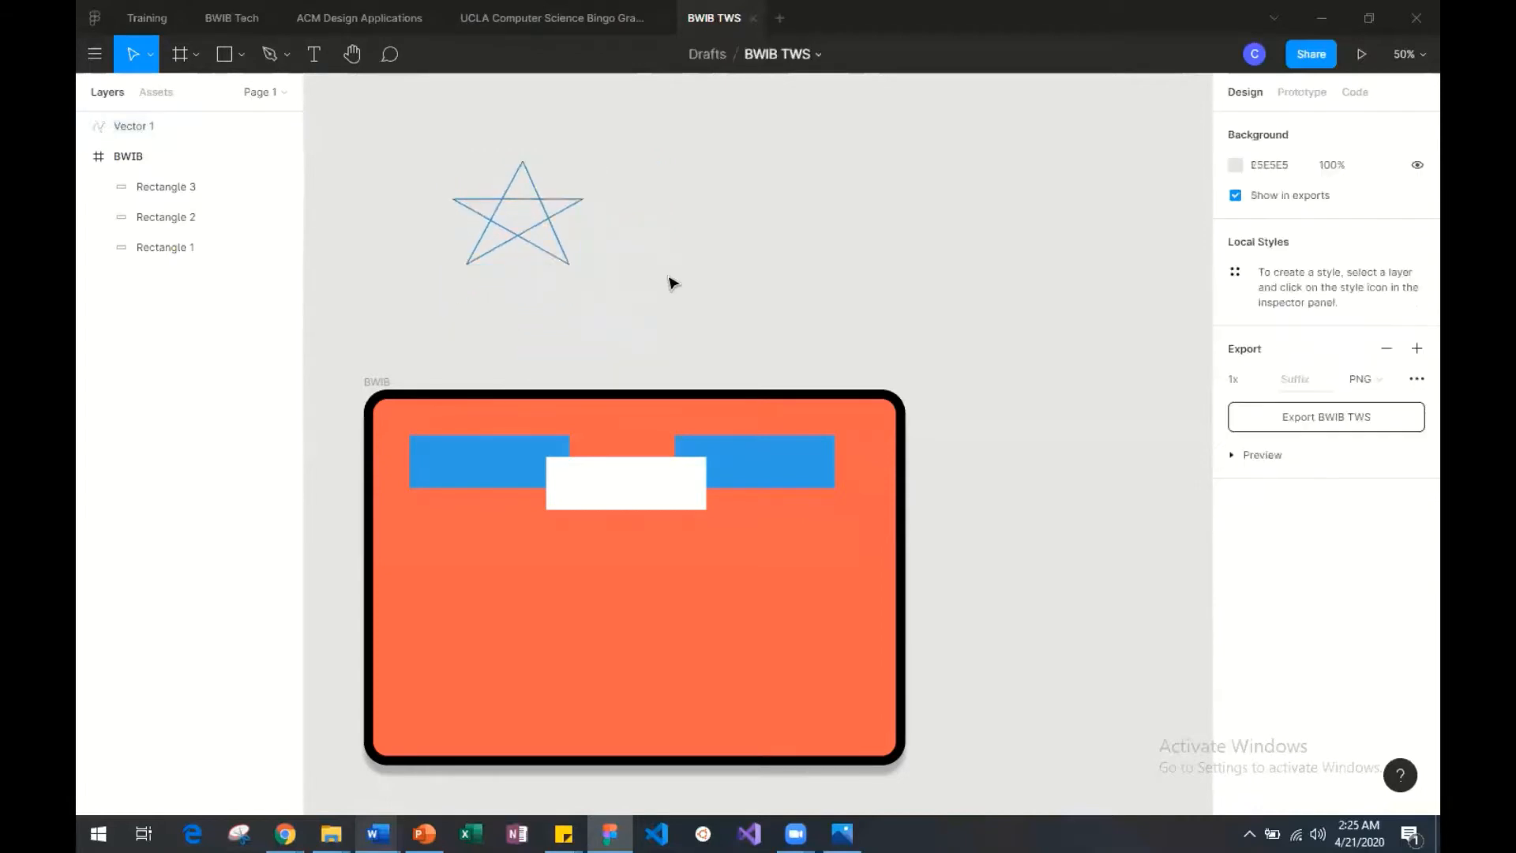
Step: Add a text box reading "Hello", about 406 × 264, below the rectangles in the BWIB frame, and narrow it to about 386 wide
scroll(427, 237, down, 1)
key(t)
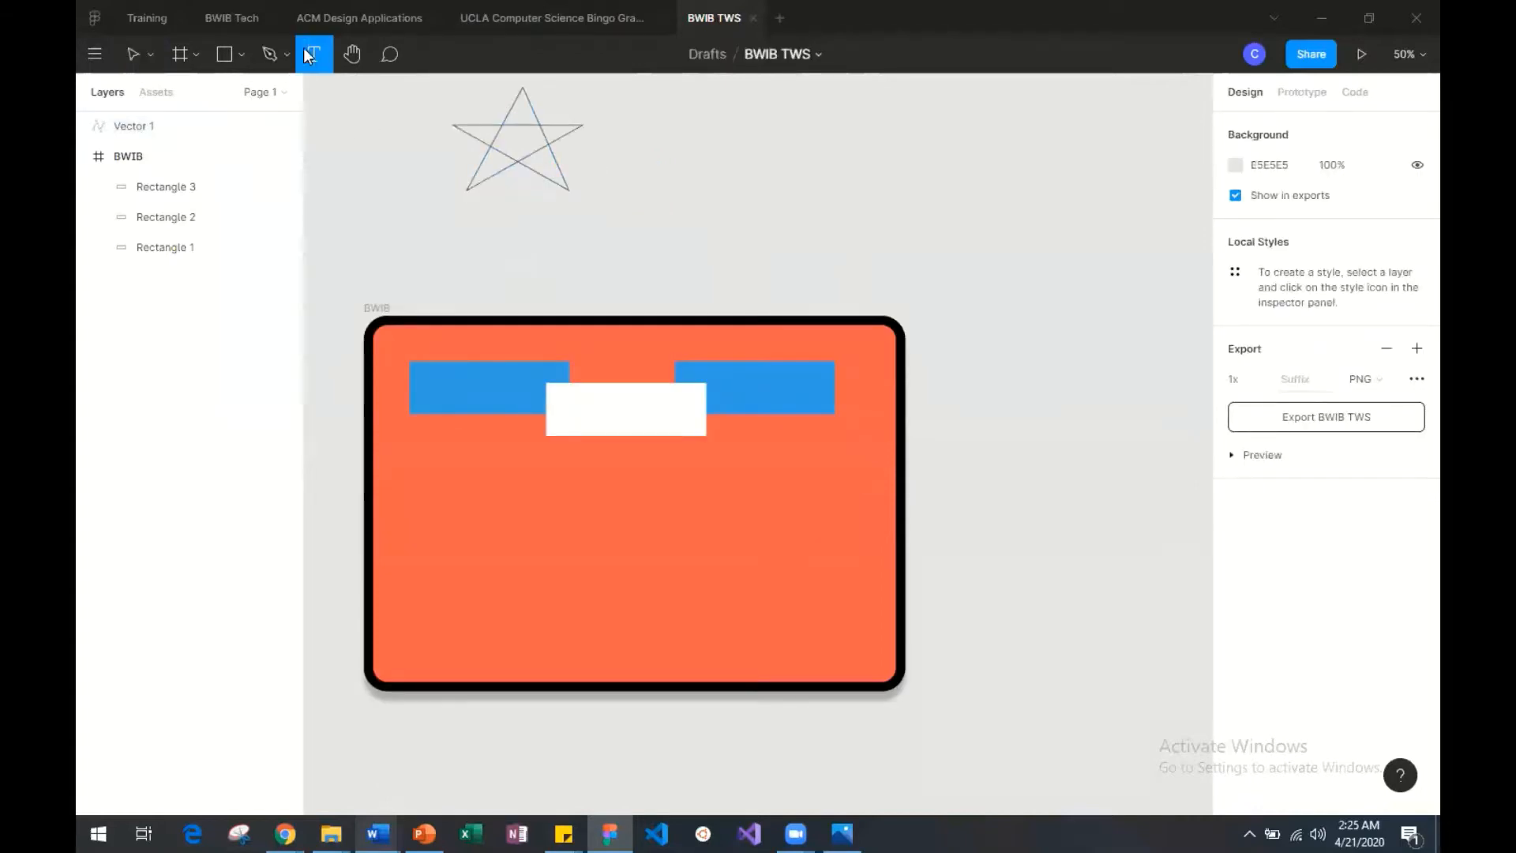
drag(451, 469, 646, 596)
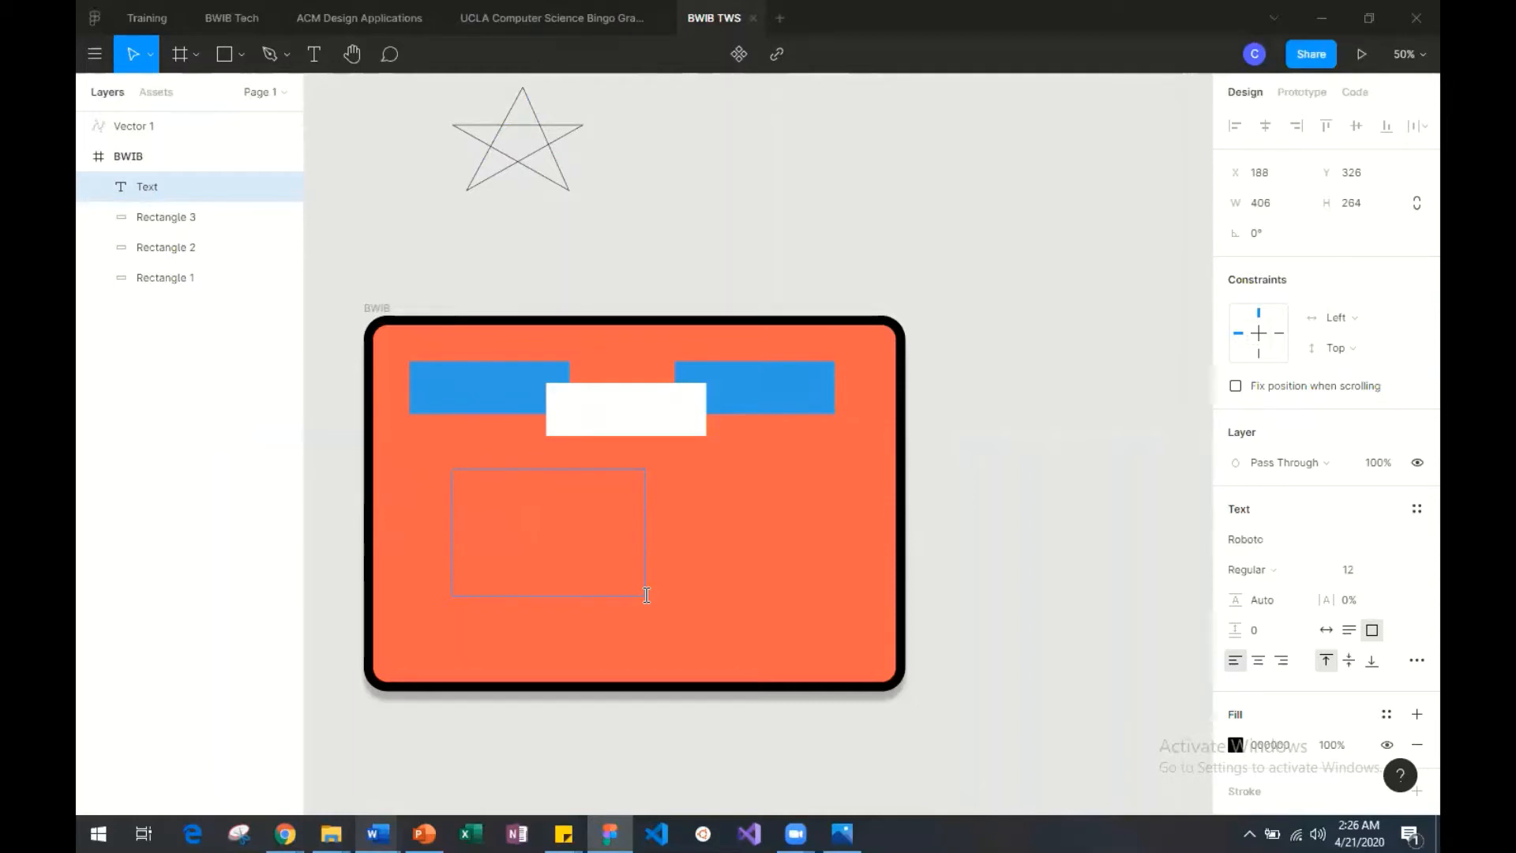
text(Hello)
key(Escape)
drag(647, 542, 636, 542)
click(474, 480)
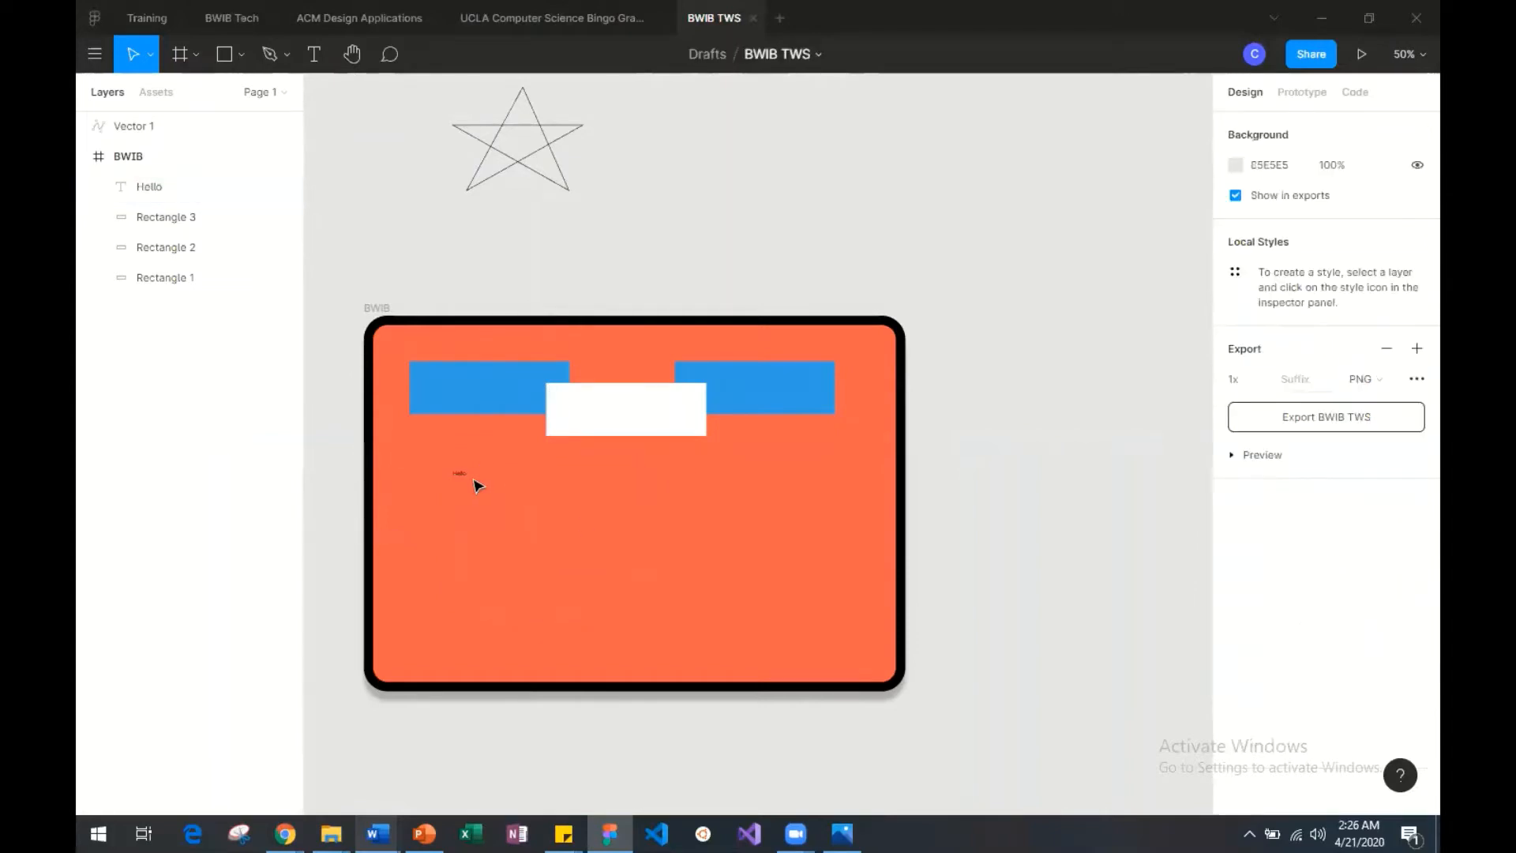
Step: Set the Hello text's font size to 60
double_click(460, 475)
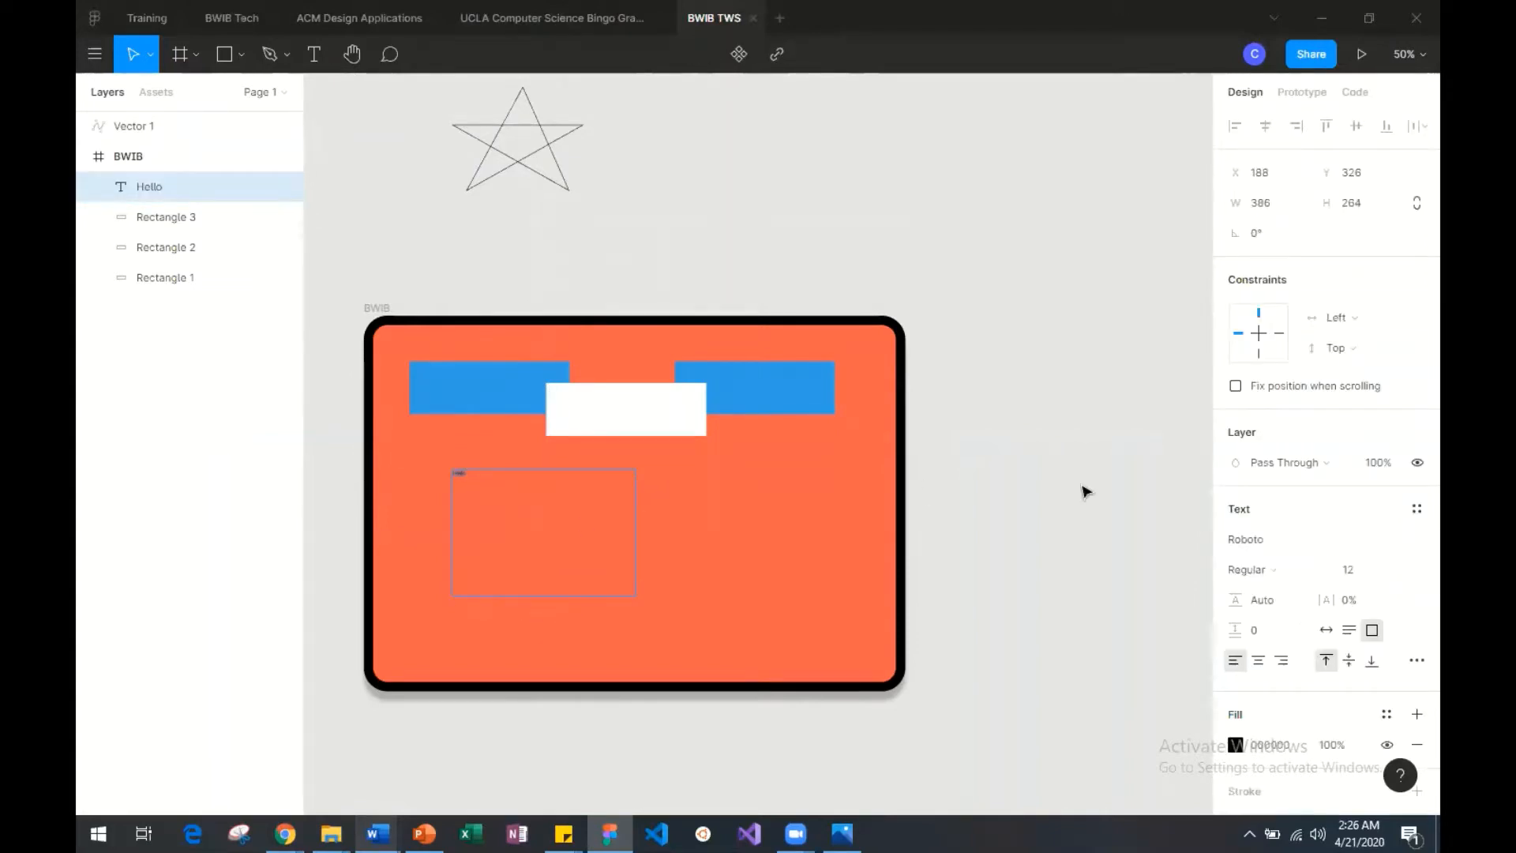
scroll(1292, 537, down, 2)
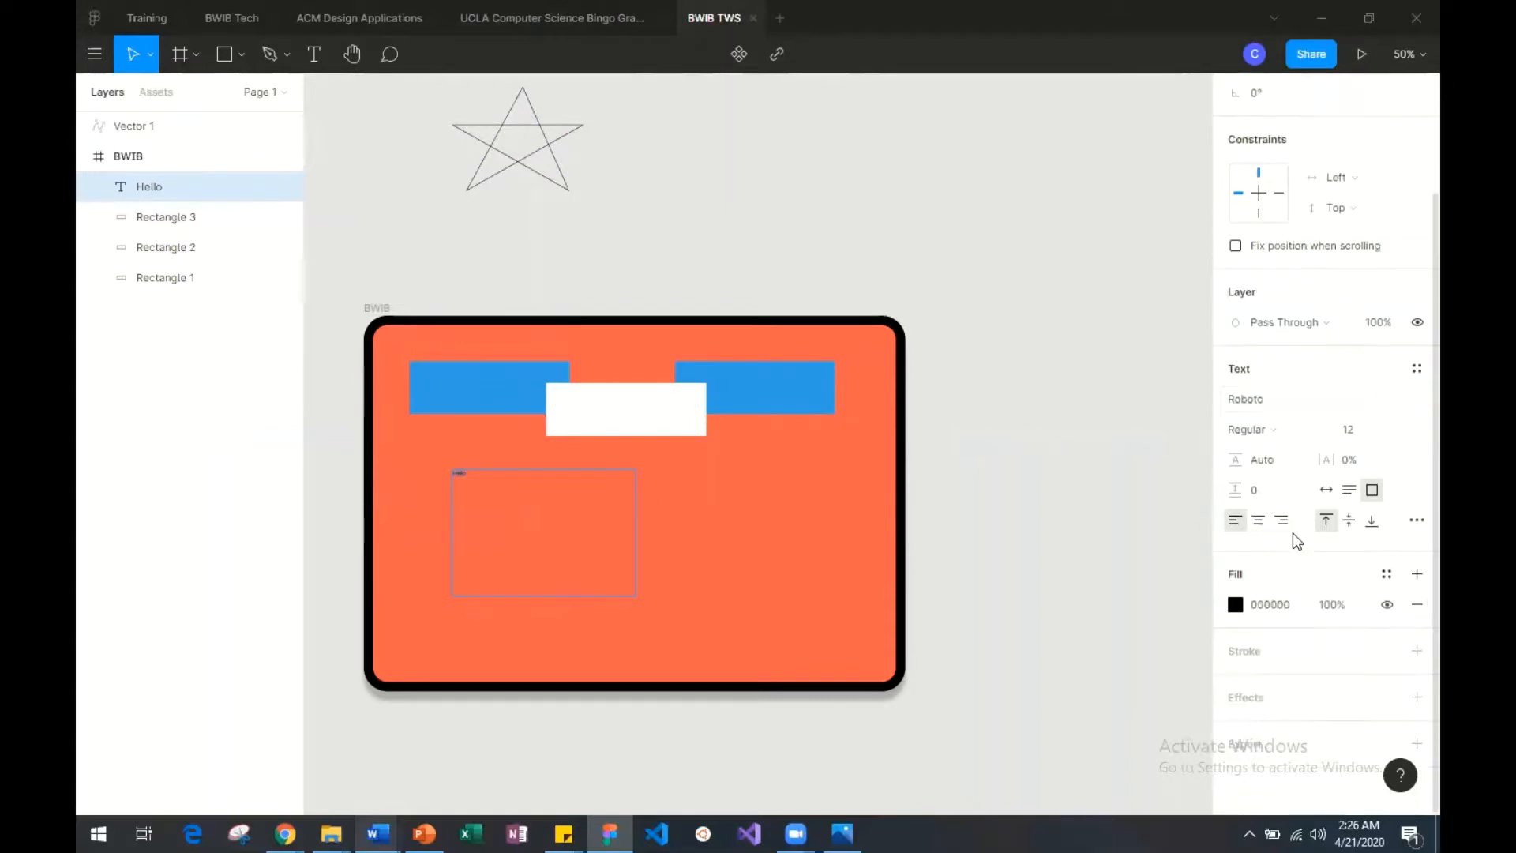
scroll(1292, 535, up, 2)
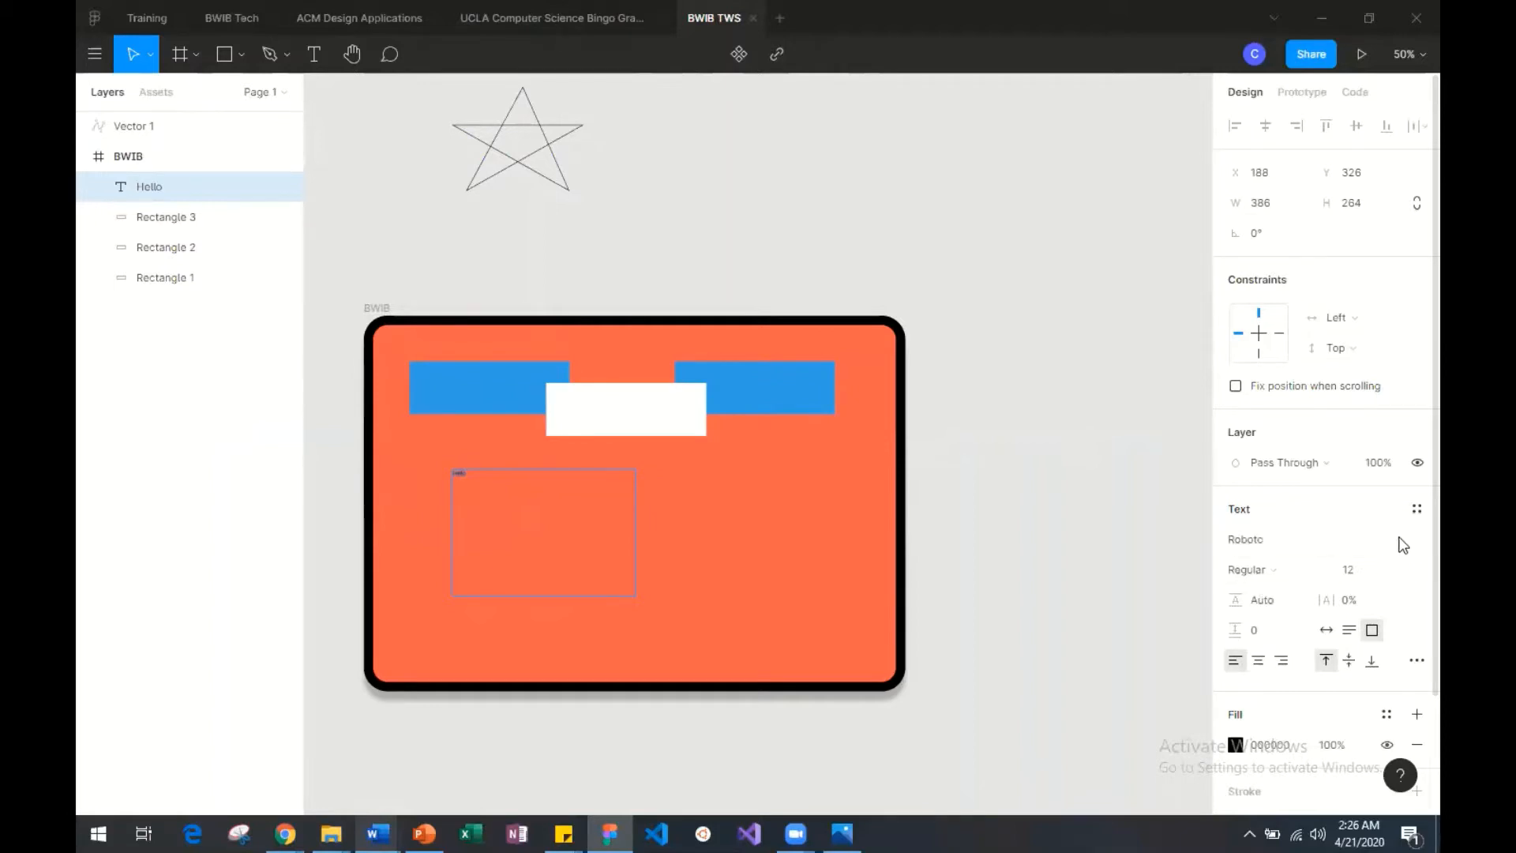
click(1355, 574)
text(60)
key(Return)
Step: Set the Hello text's font size to 40 and its letter spacing to 50%
click(488, 483)
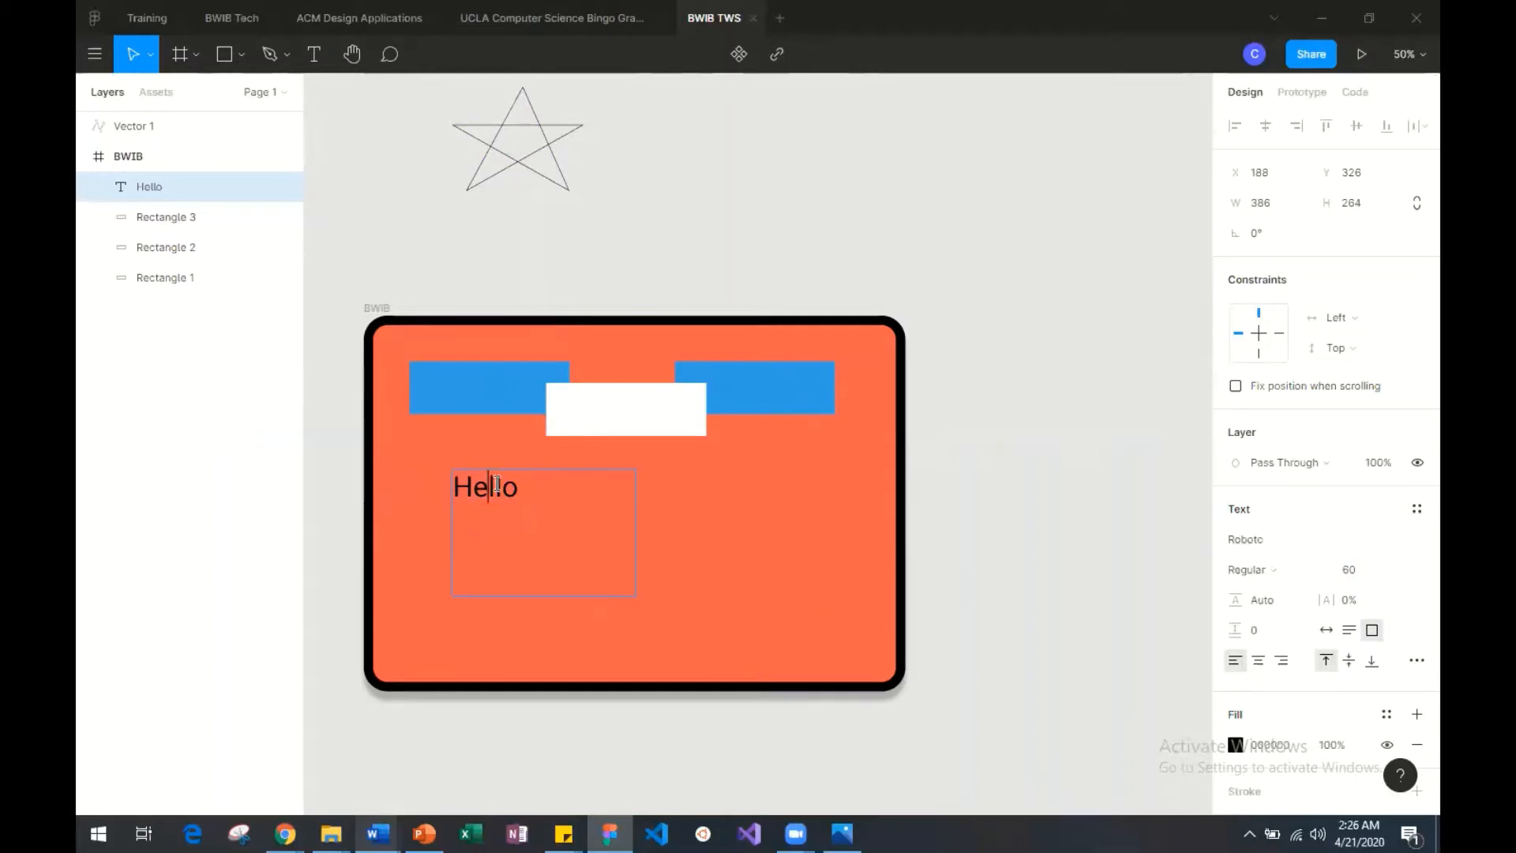
click(523, 487)
click(1351, 566)
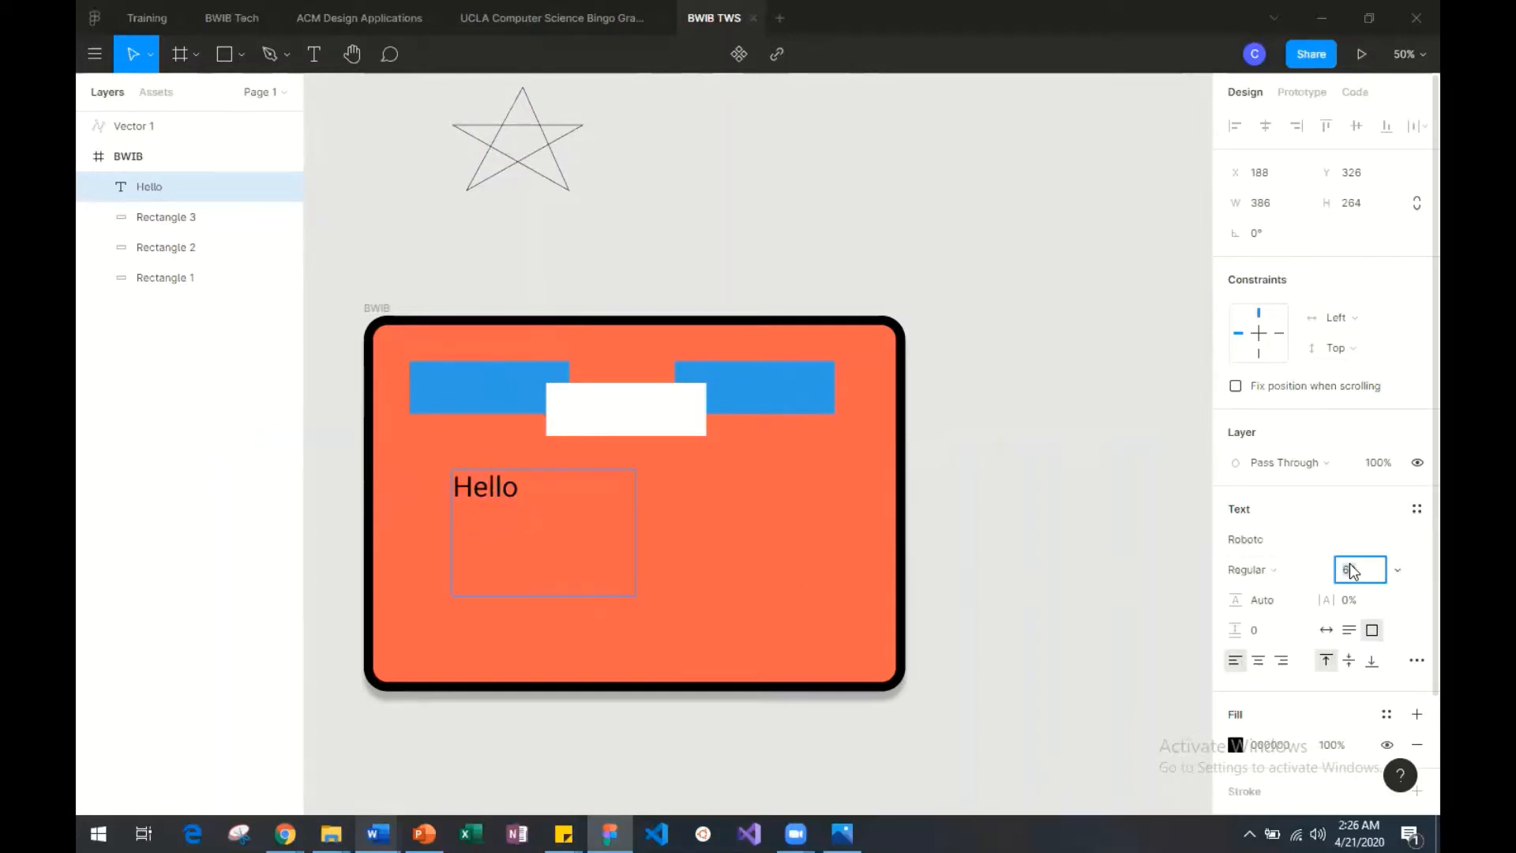
text(4)
key(Escape)
key(Escape)
click(1352, 574)
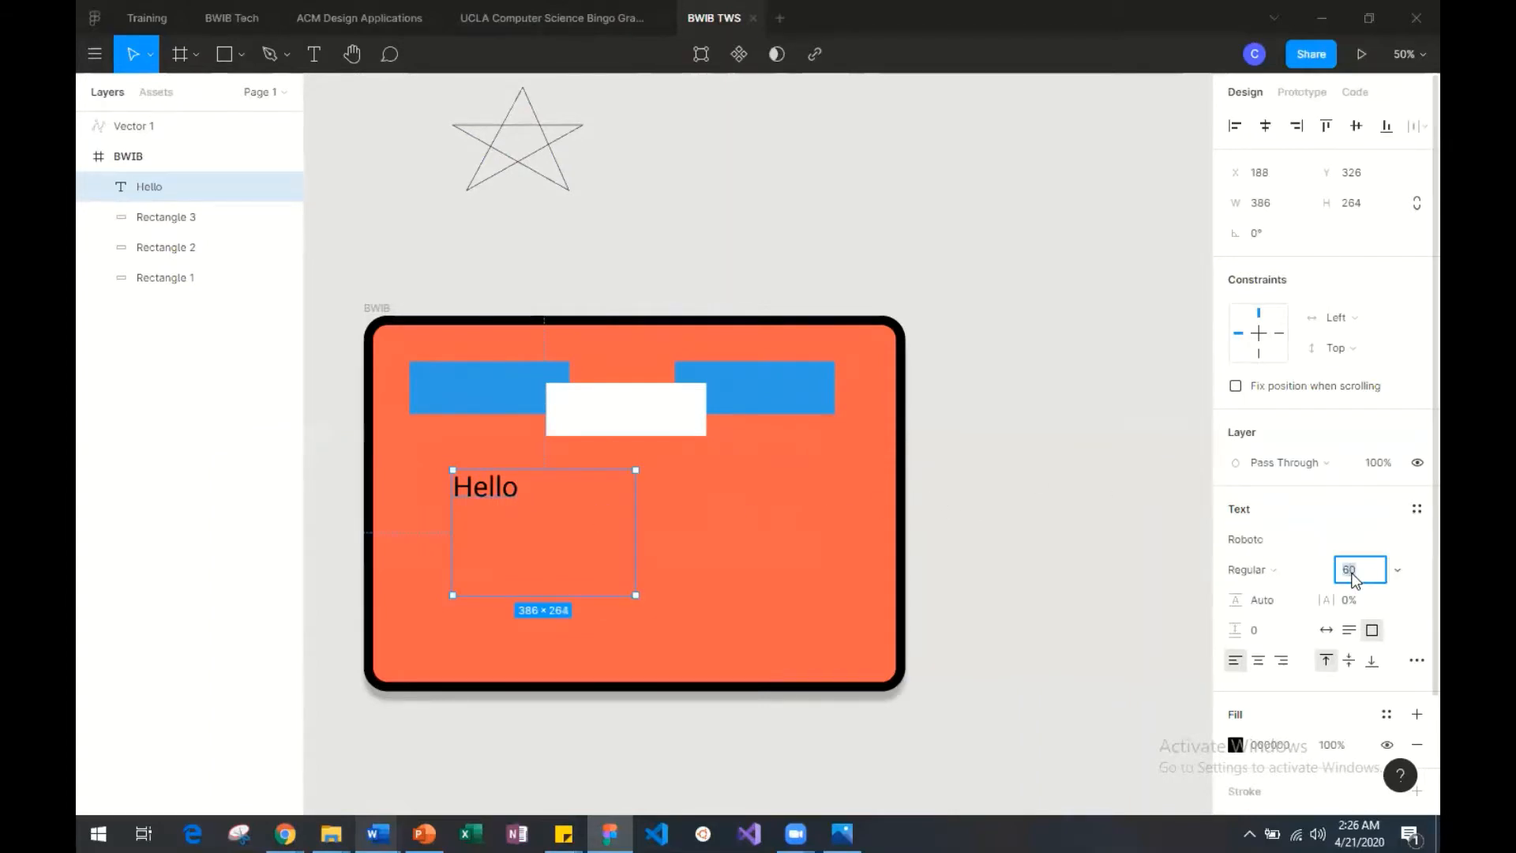
text(4)
key(Return)
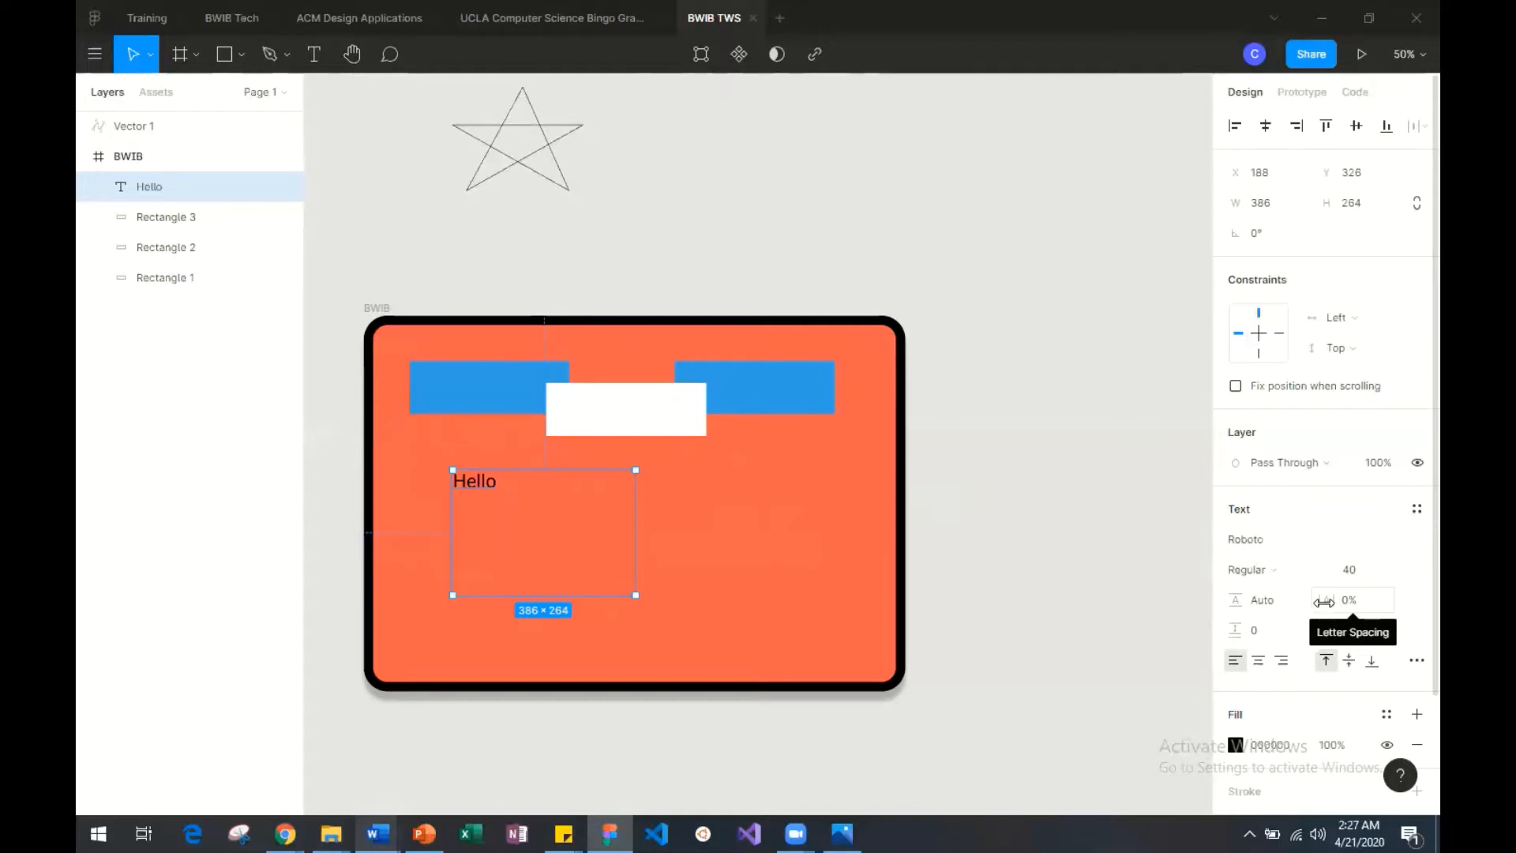
drag(1325, 602, 1421, 603)
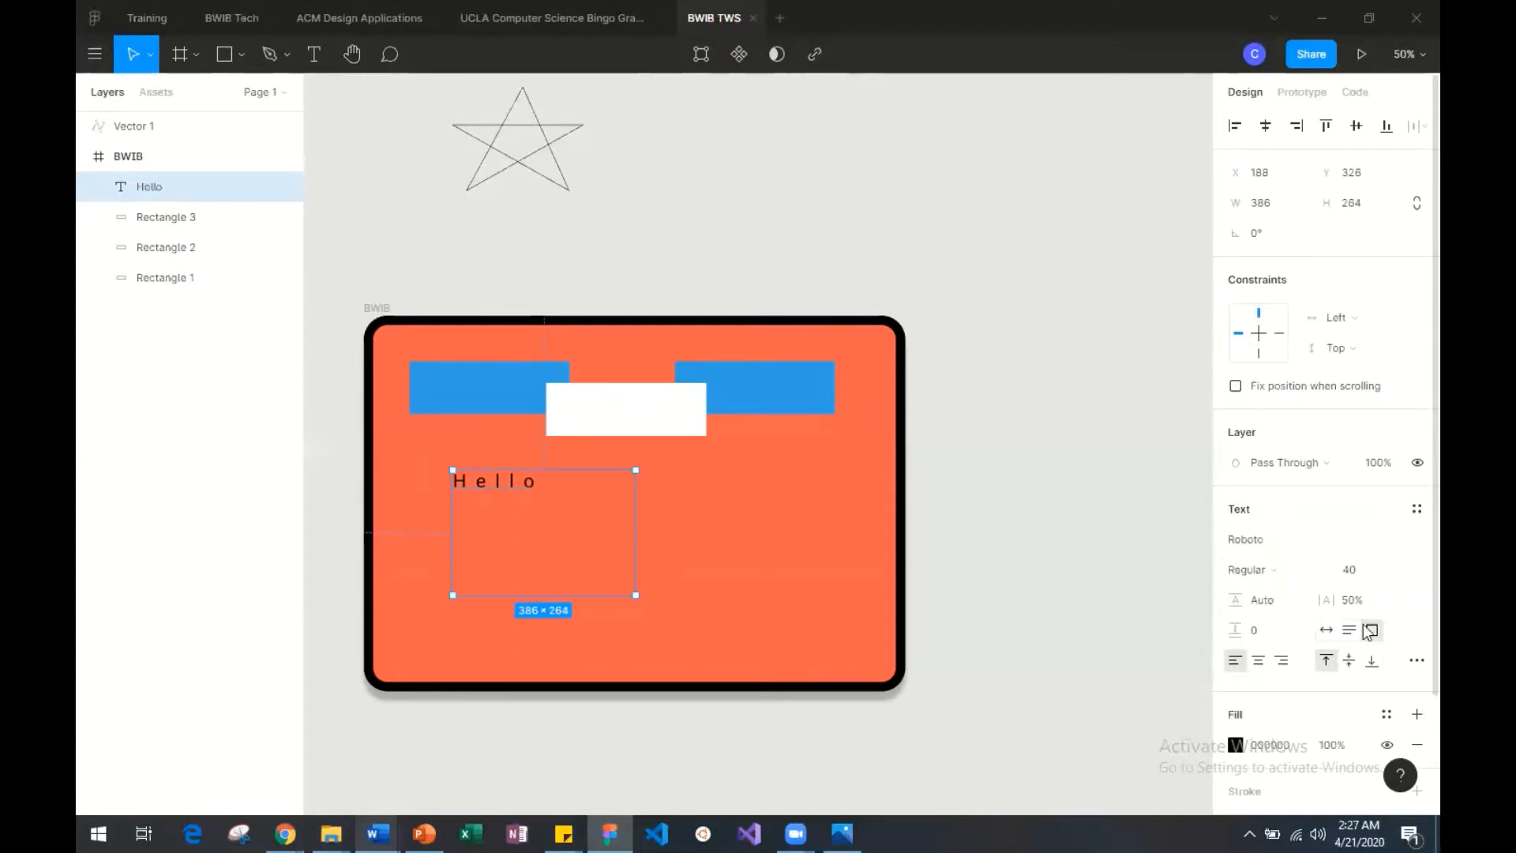
Step: Try center and right alignment on the Hello text, and restore left alignment
click(1256, 662)
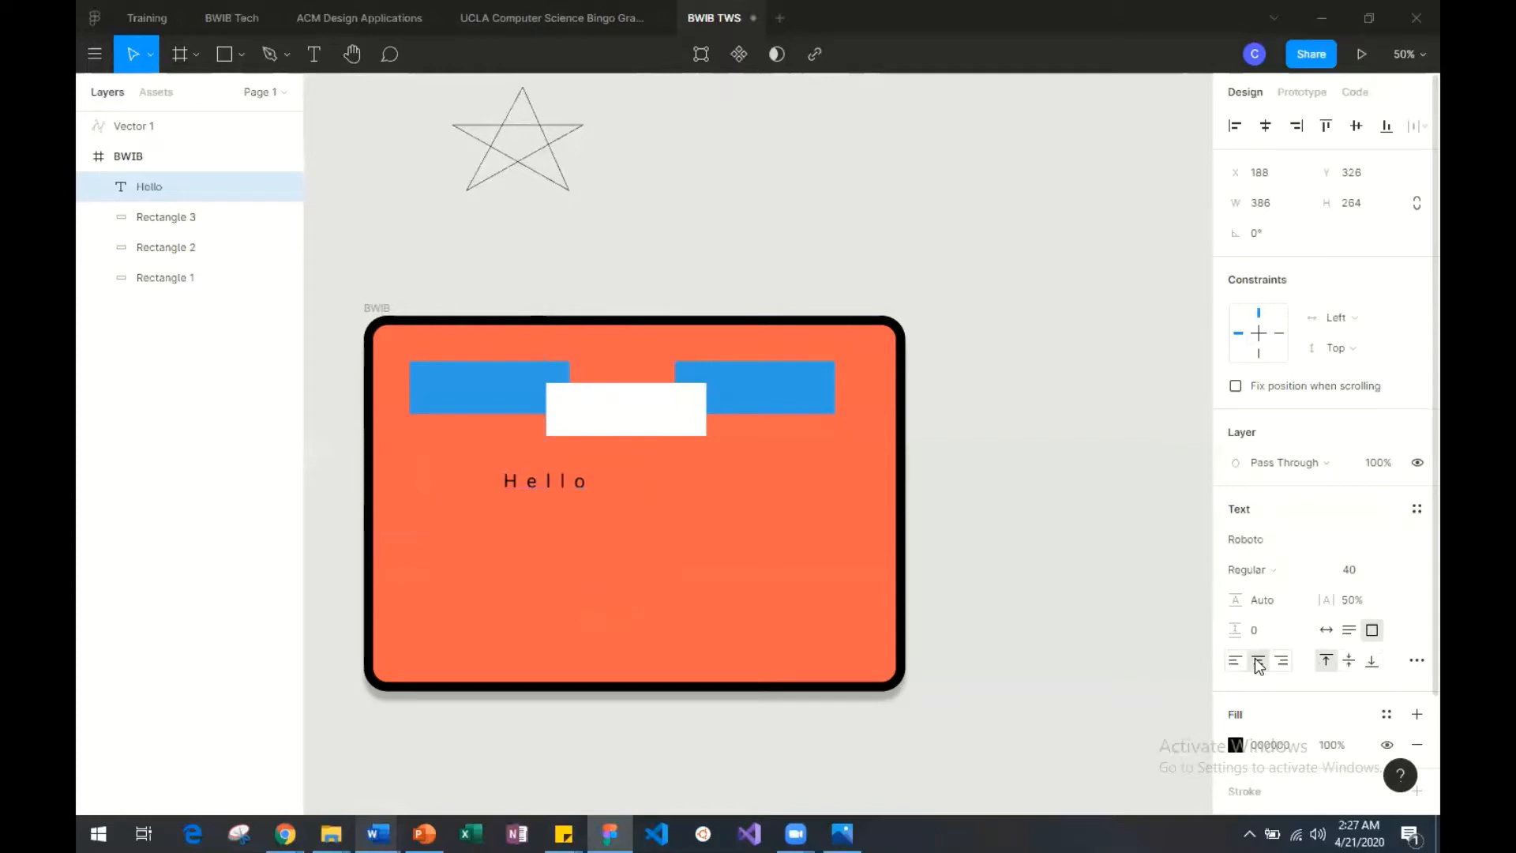
click(1282, 660)
click(1236, 662)
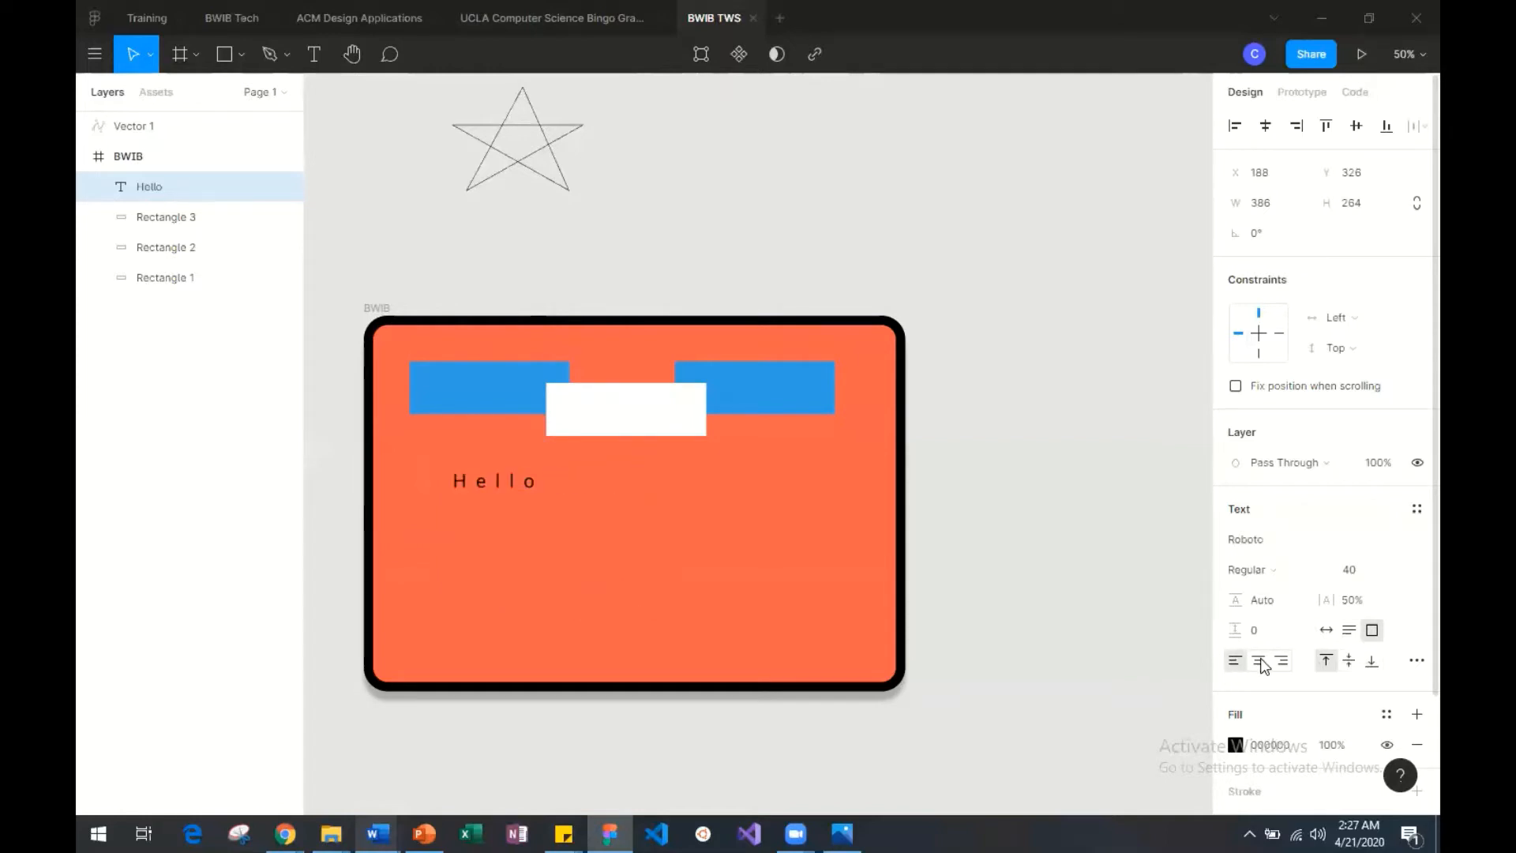
Step: Set the Hello text to left horizontal alignment and bottom vertical alignment within its box, trying center and middle alignment on the way
click(1260, 664)
click(1236, 661)
click(1349, 662)
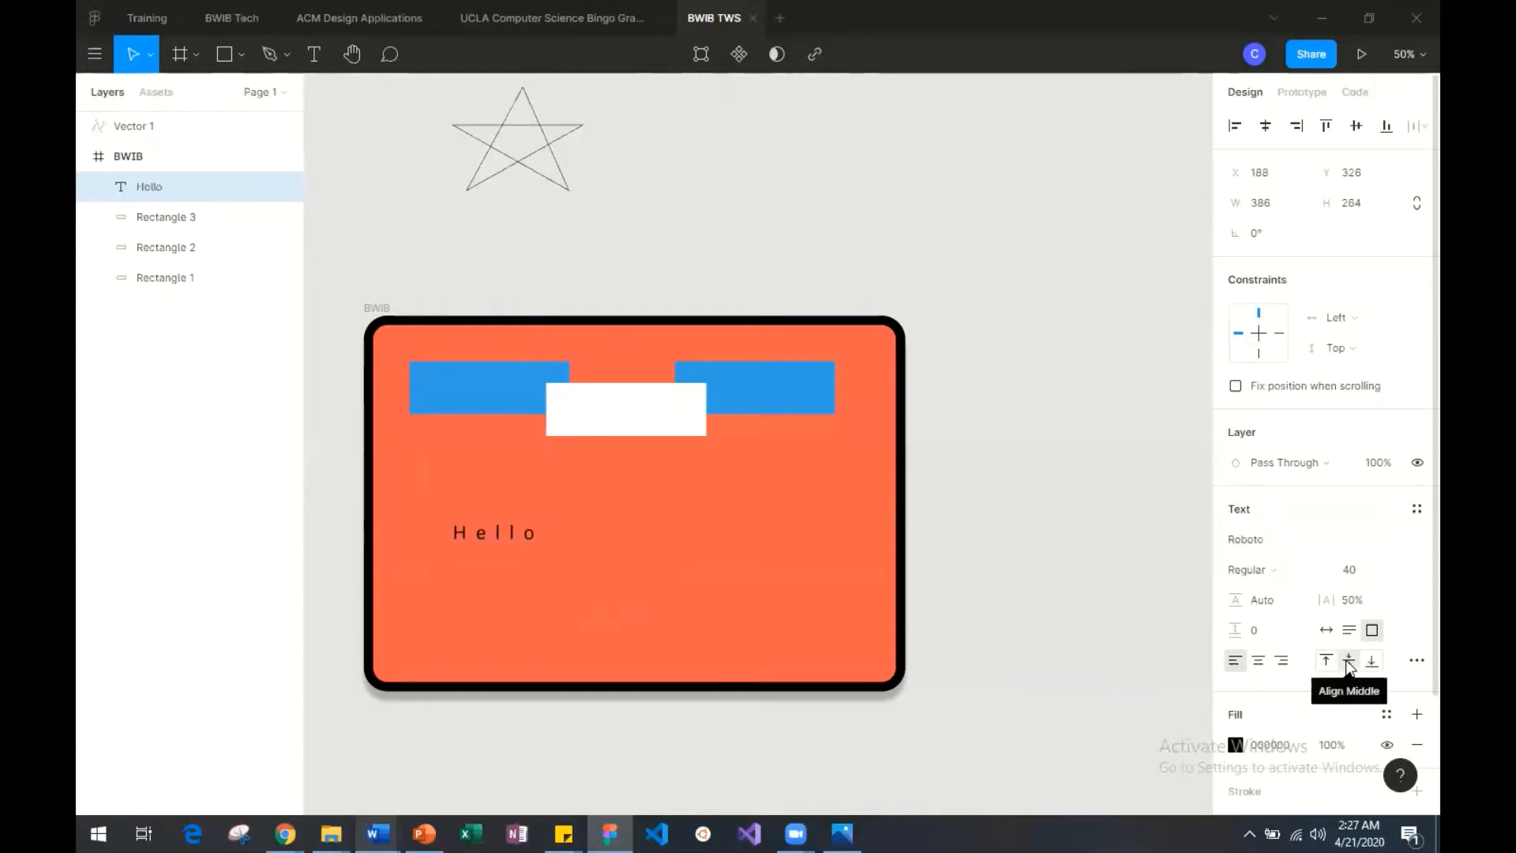
click(1372, 662)
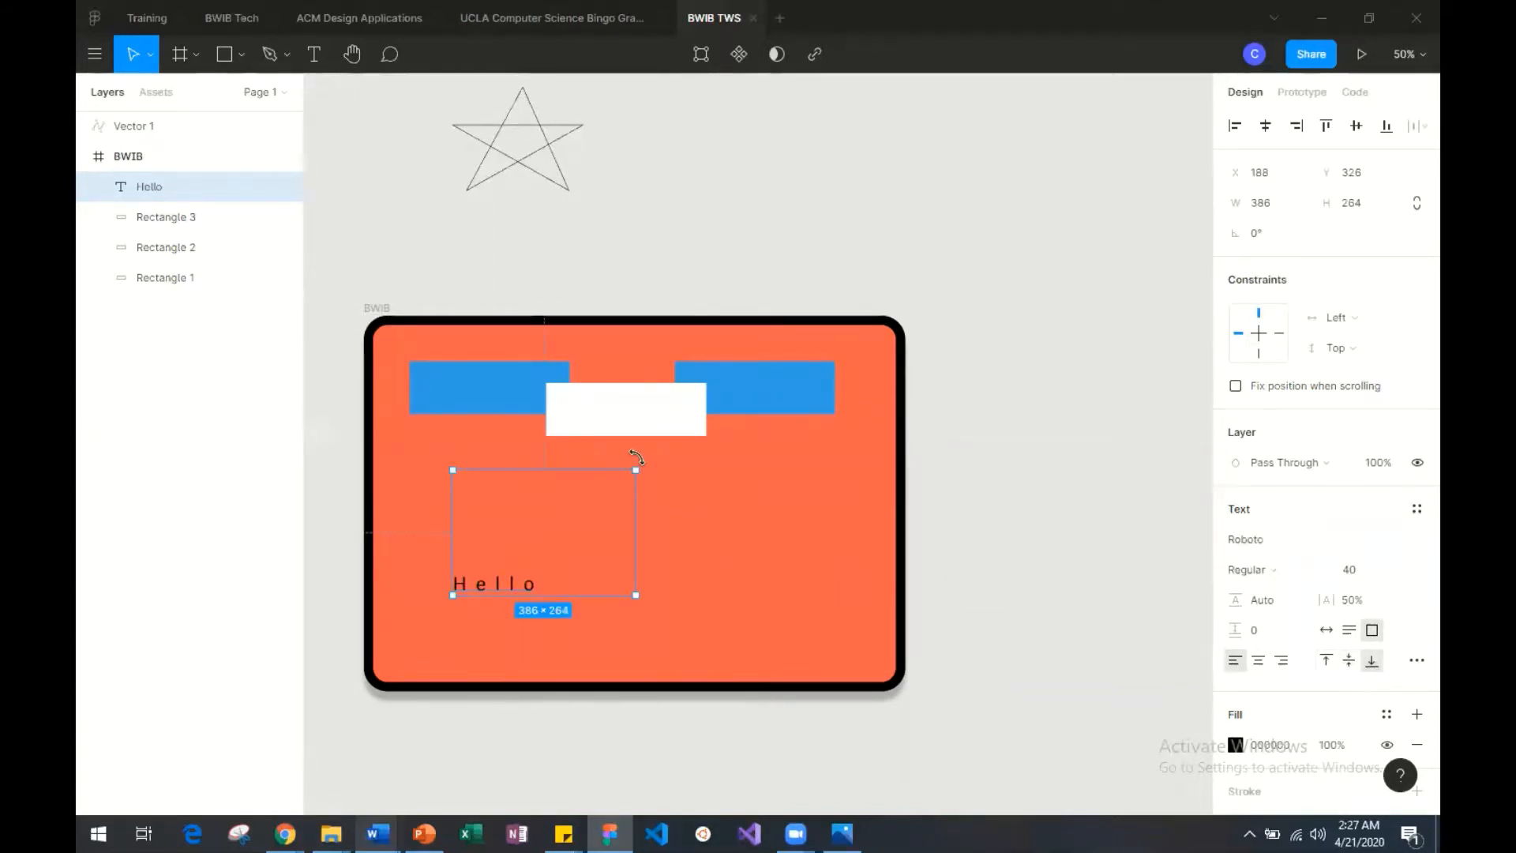
Step: Duplicate the upper-right blue rectangle, enlarge the copy to about 338 × 282, and place it beside the Hello text
click(735, 408)
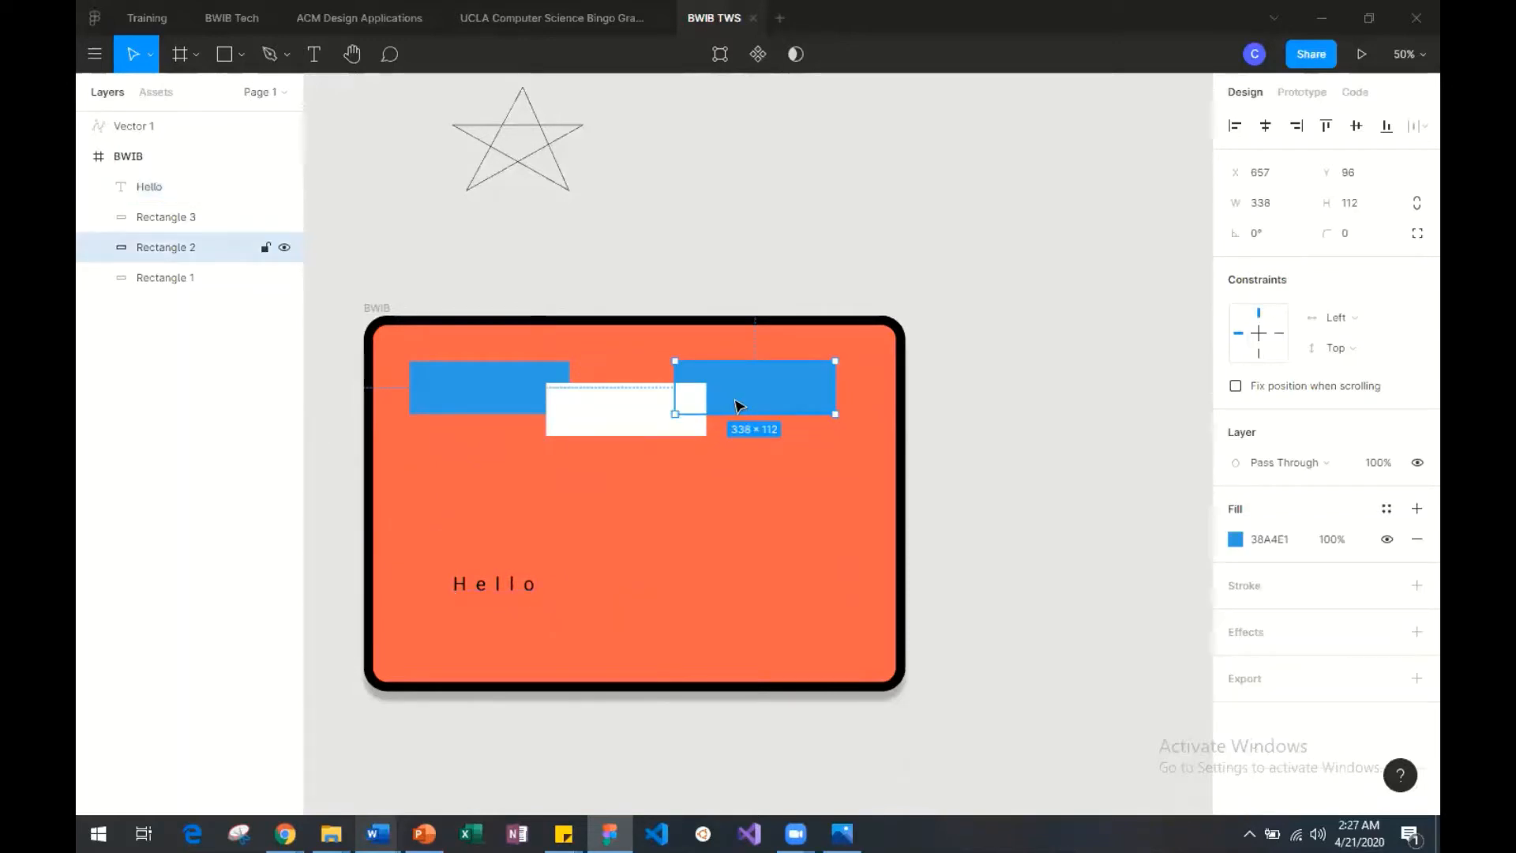
key(ctrl+v)
drag(735, 407, 709, 527)
drag(709, 590, 709, 613)
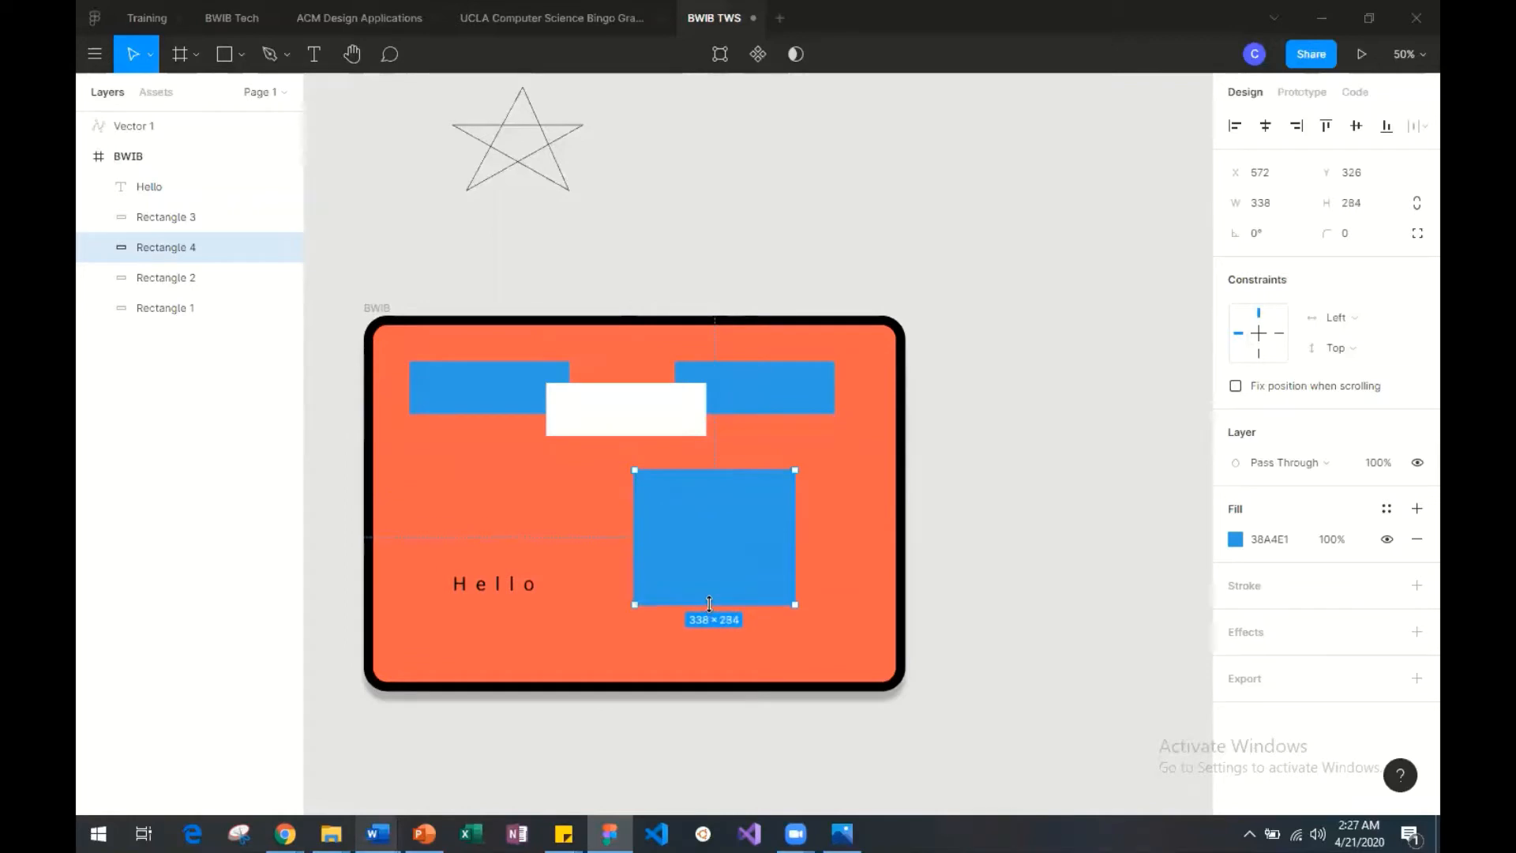
drag(718, 555, 709, 578)
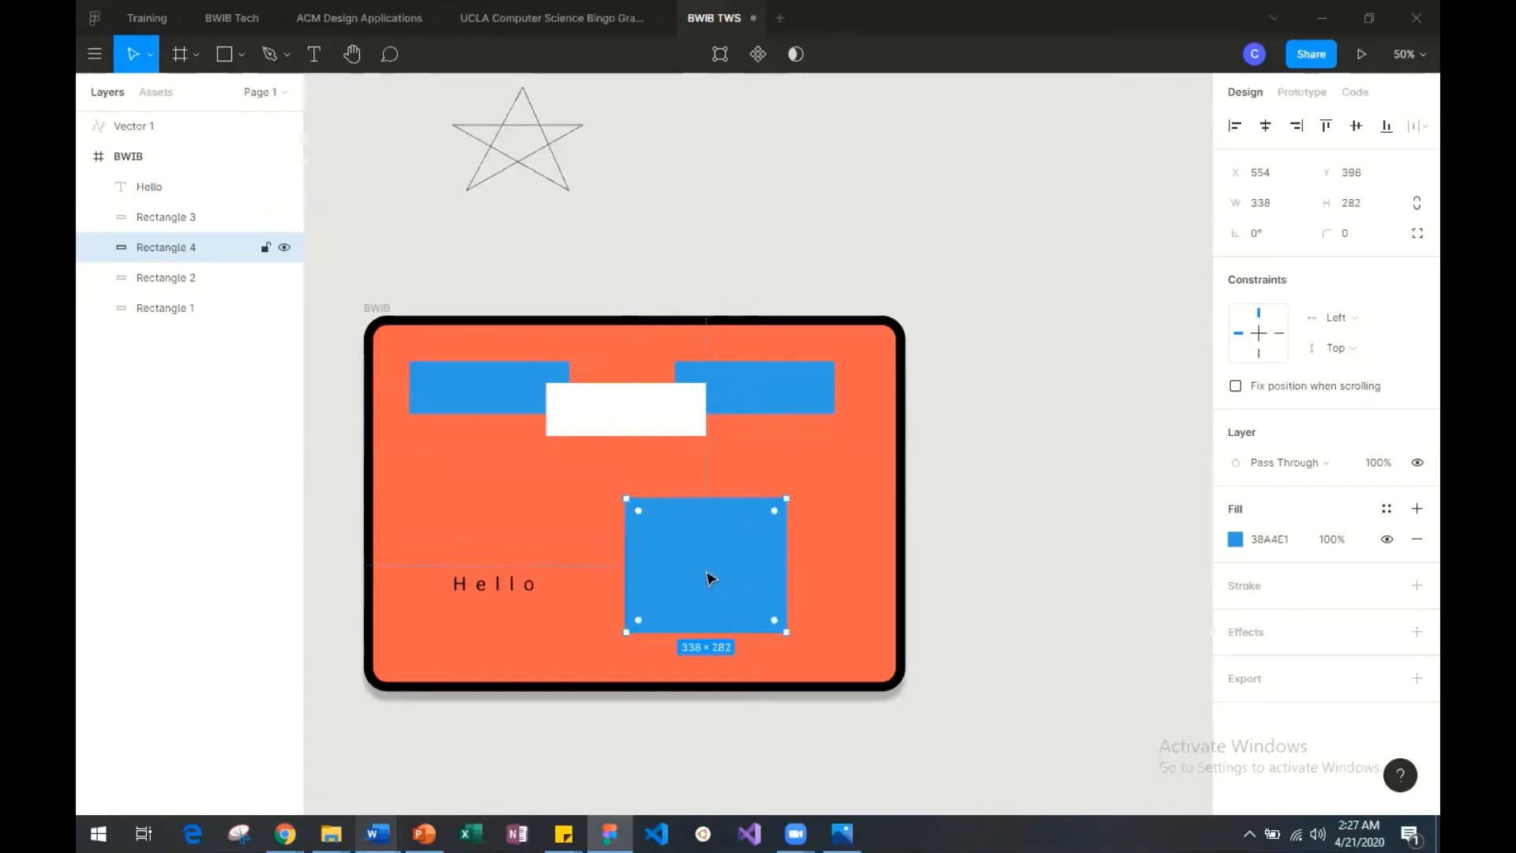
Step: Resize the Hello text box to about 328 × 282 so it lines up with the large blue rectangle
click(494, 581)
drag(618, 482, 575, 499)
drag(567, 597, 550, 631)
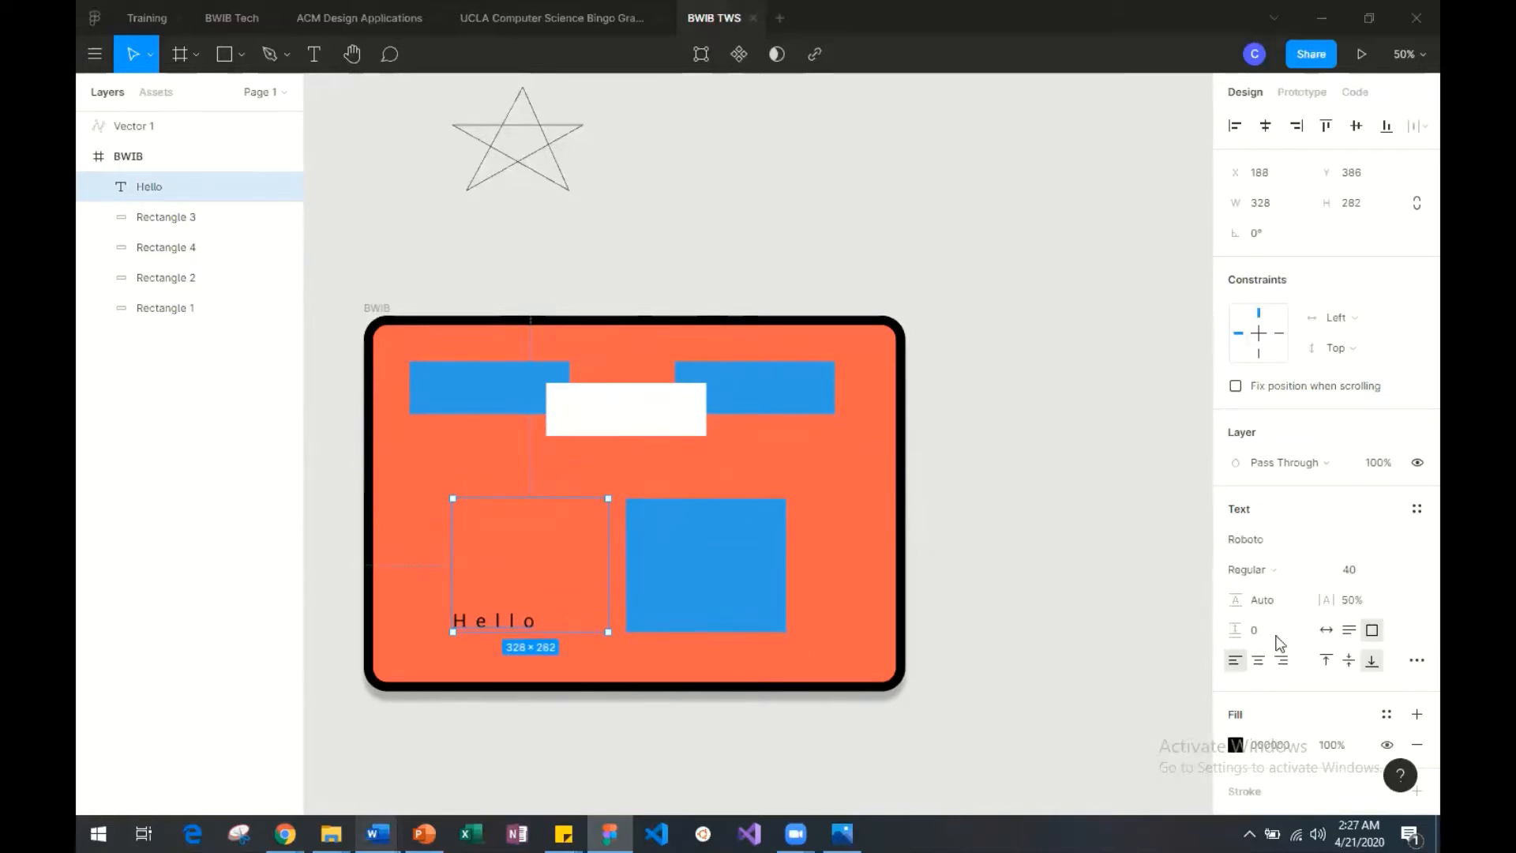
Step: Add the lines "BWIB" and "Members" below "Hello" in the text box, and deselect it
click(547, 624)
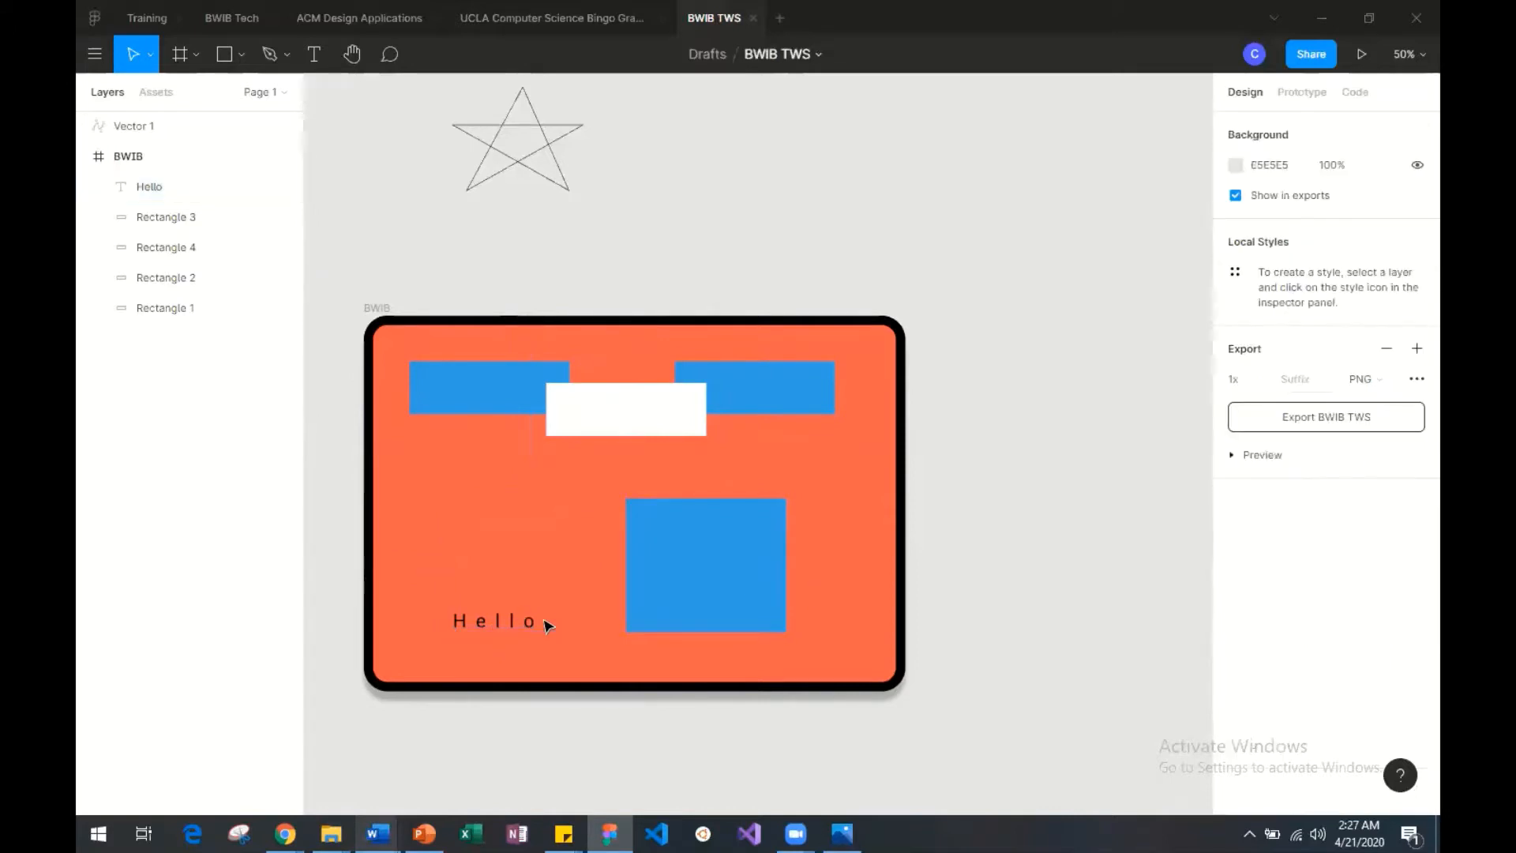
double_click(529, 623)
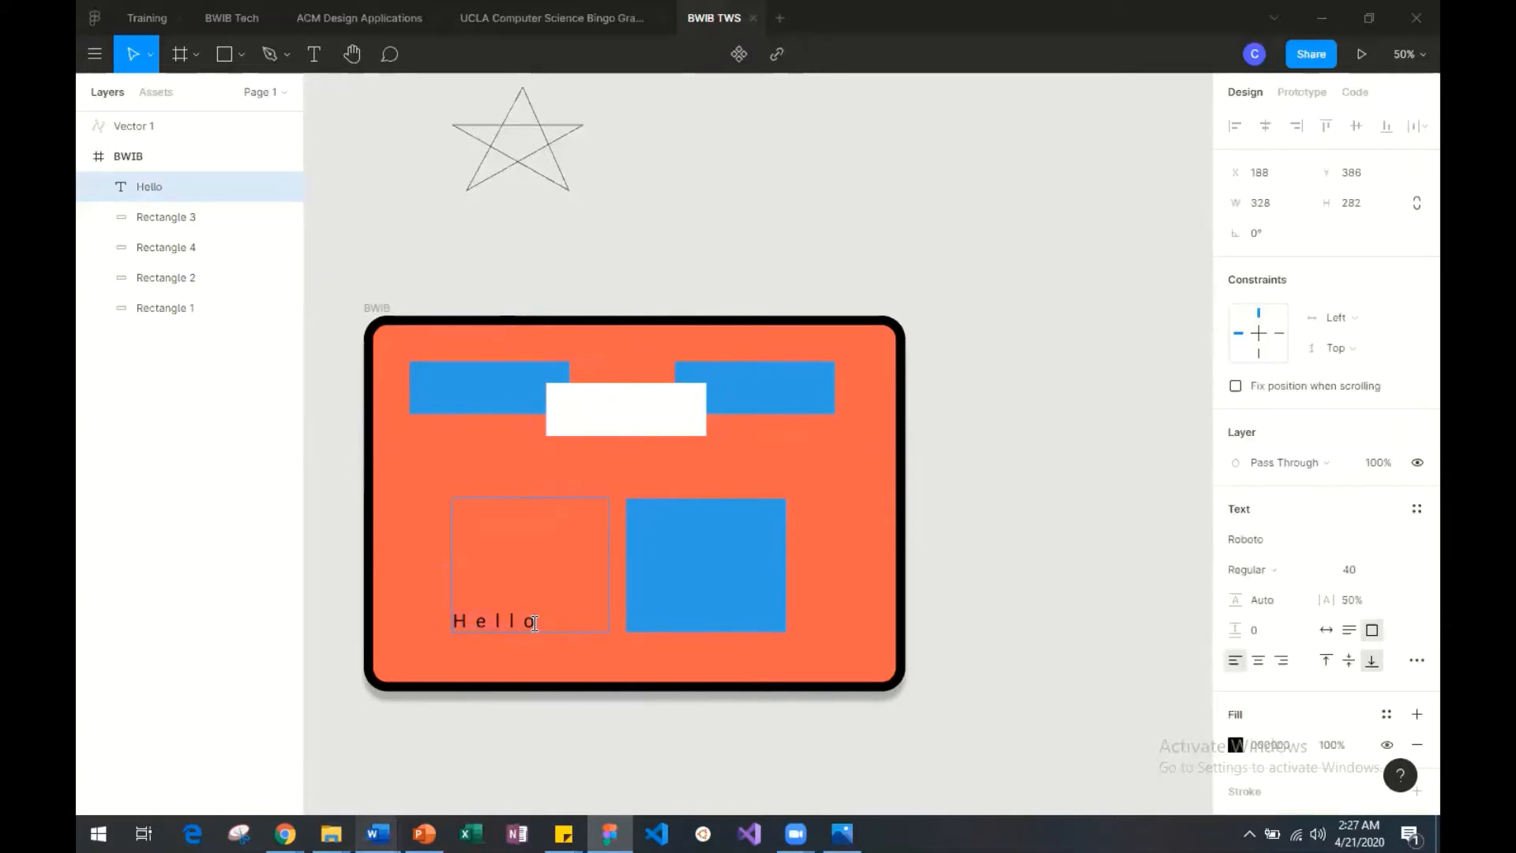
key(Return)
text(c)
key(BackSpace)
text(BWIB)
key(Return)
text(Mem)
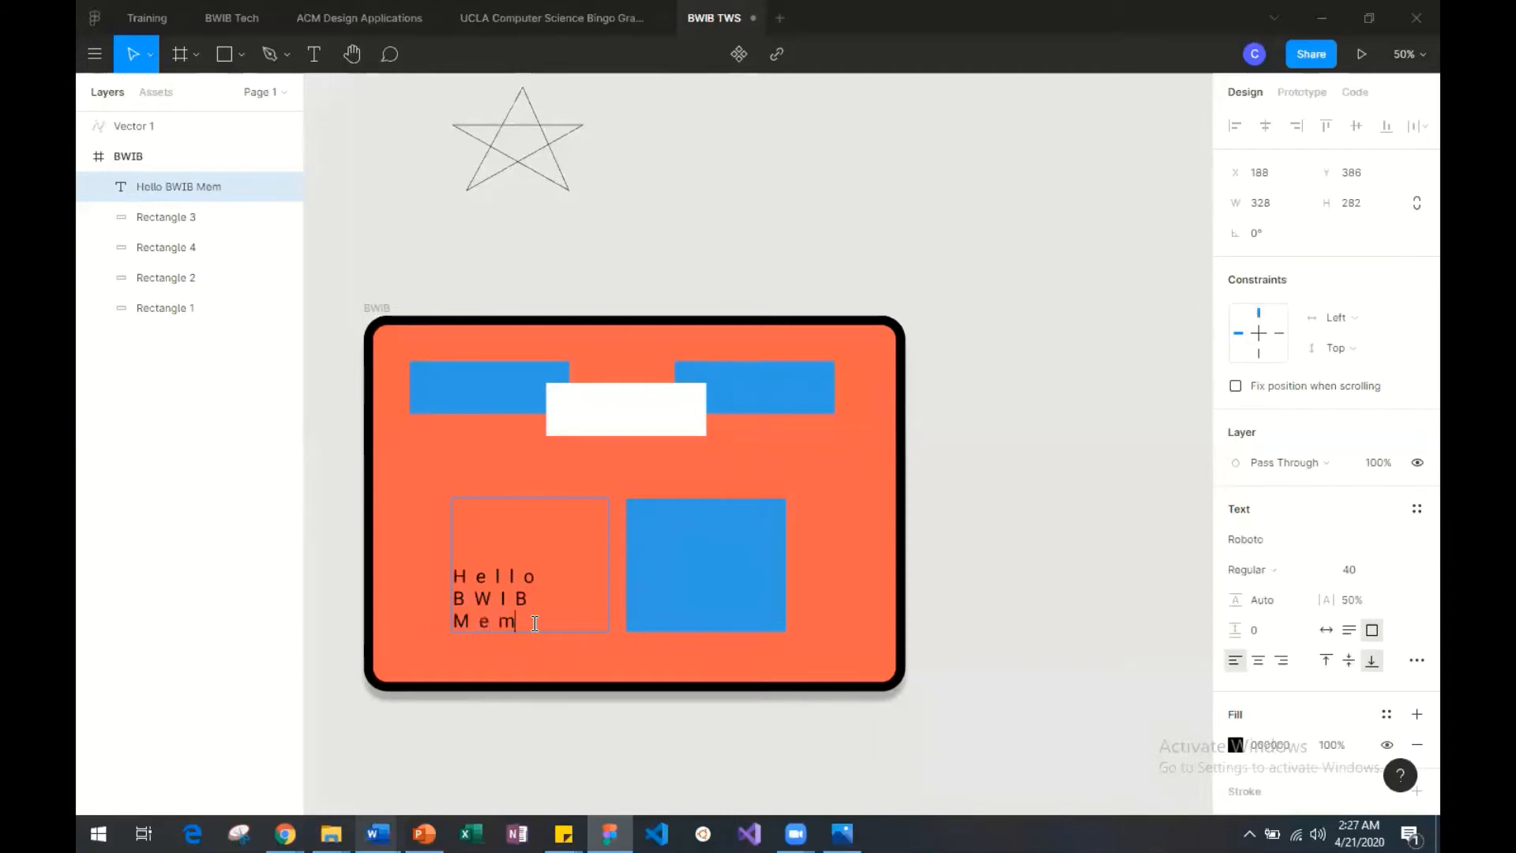
text(bers)
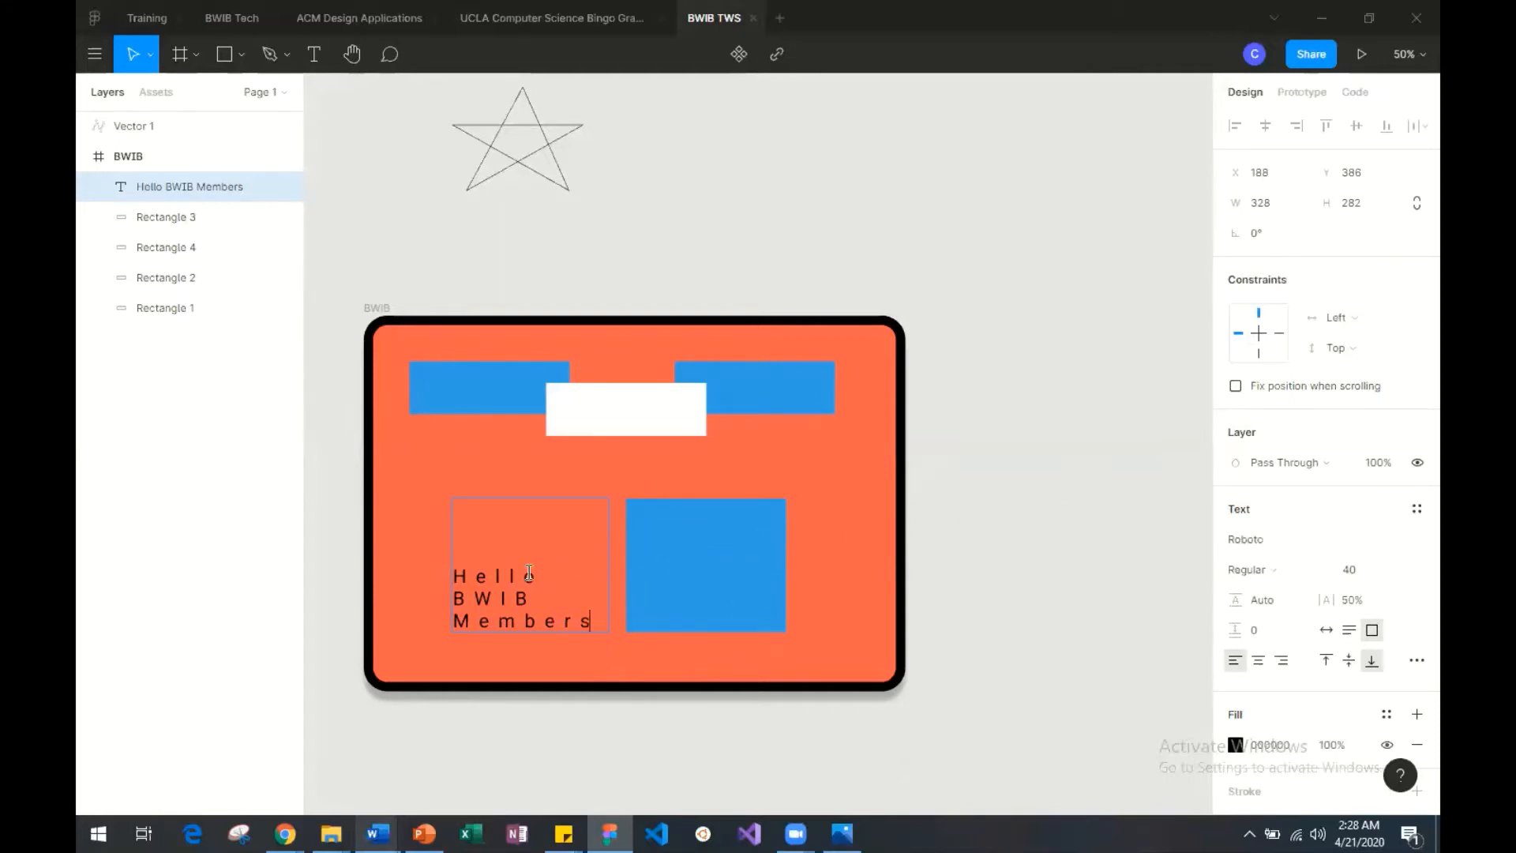
key(Escape)
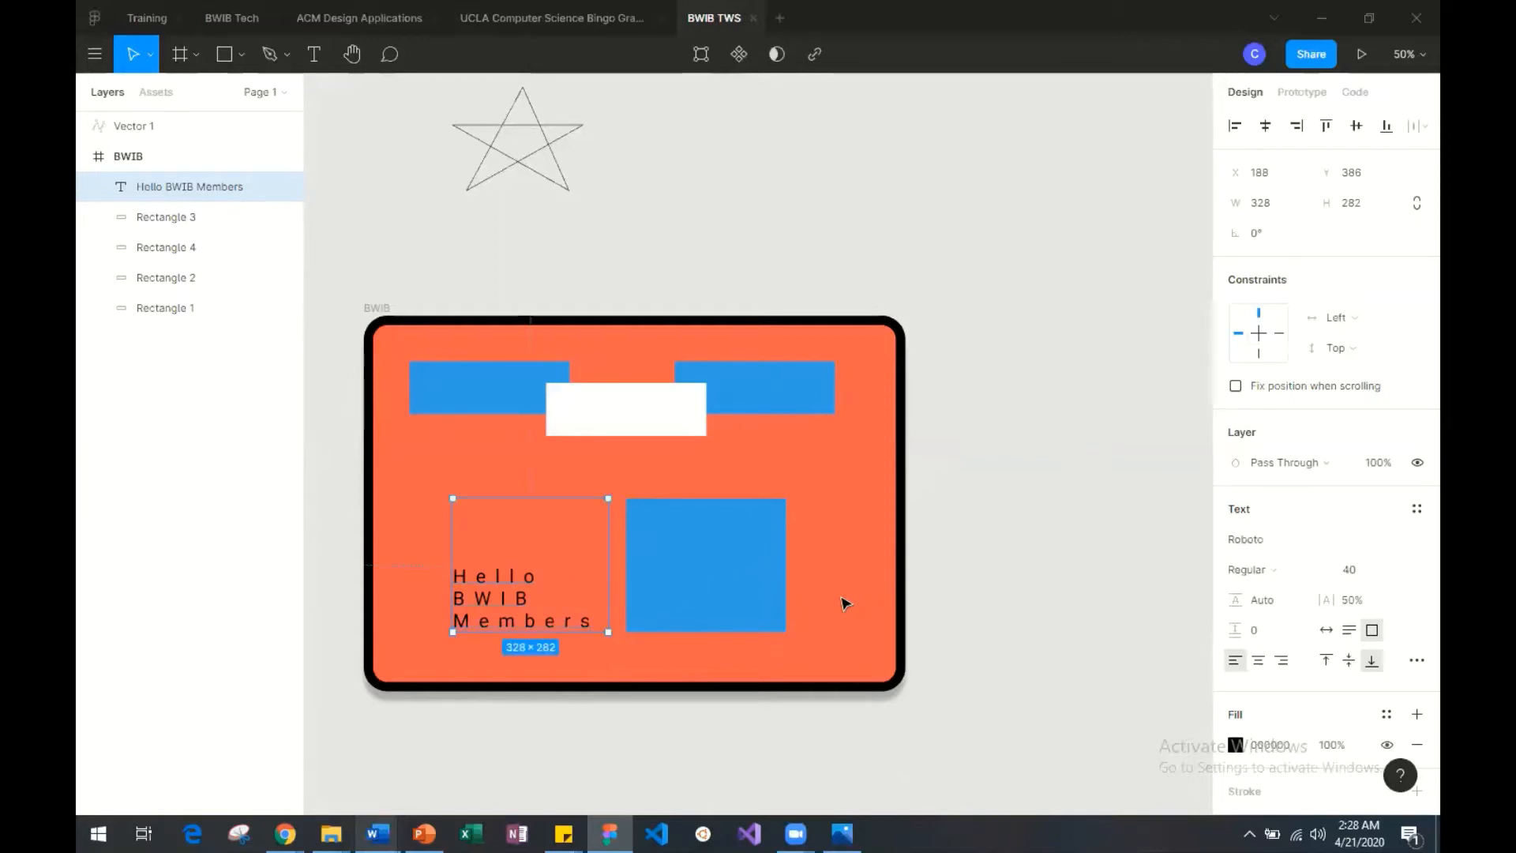
key(Escape)
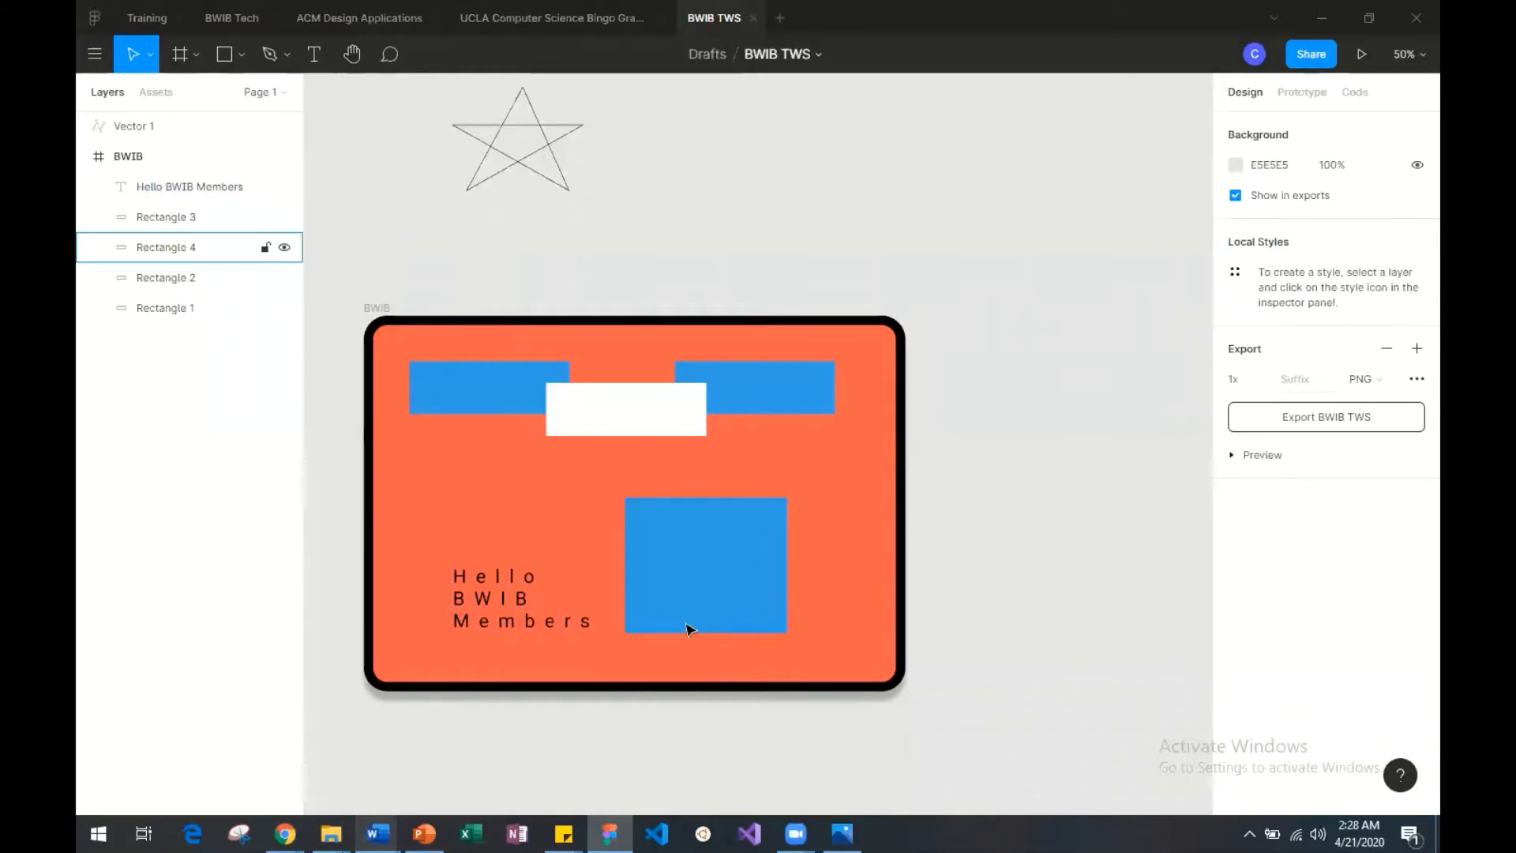
scroll(518, 440, left, 5)
scroll(518, 442, right, 5)
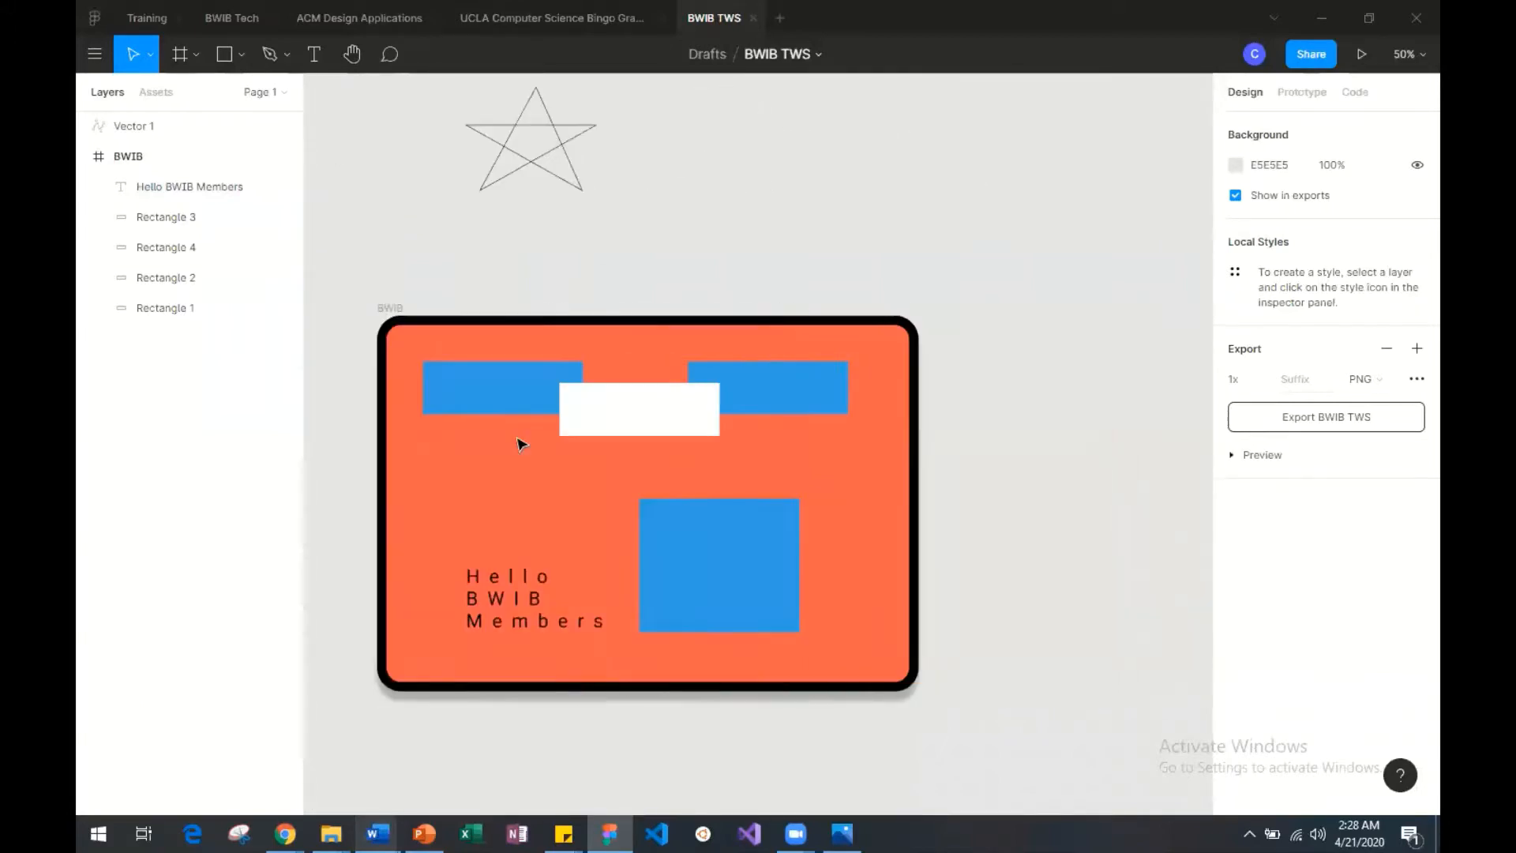
scroll(518, 442, left, 3)
scroll(518, 444, right, 3)
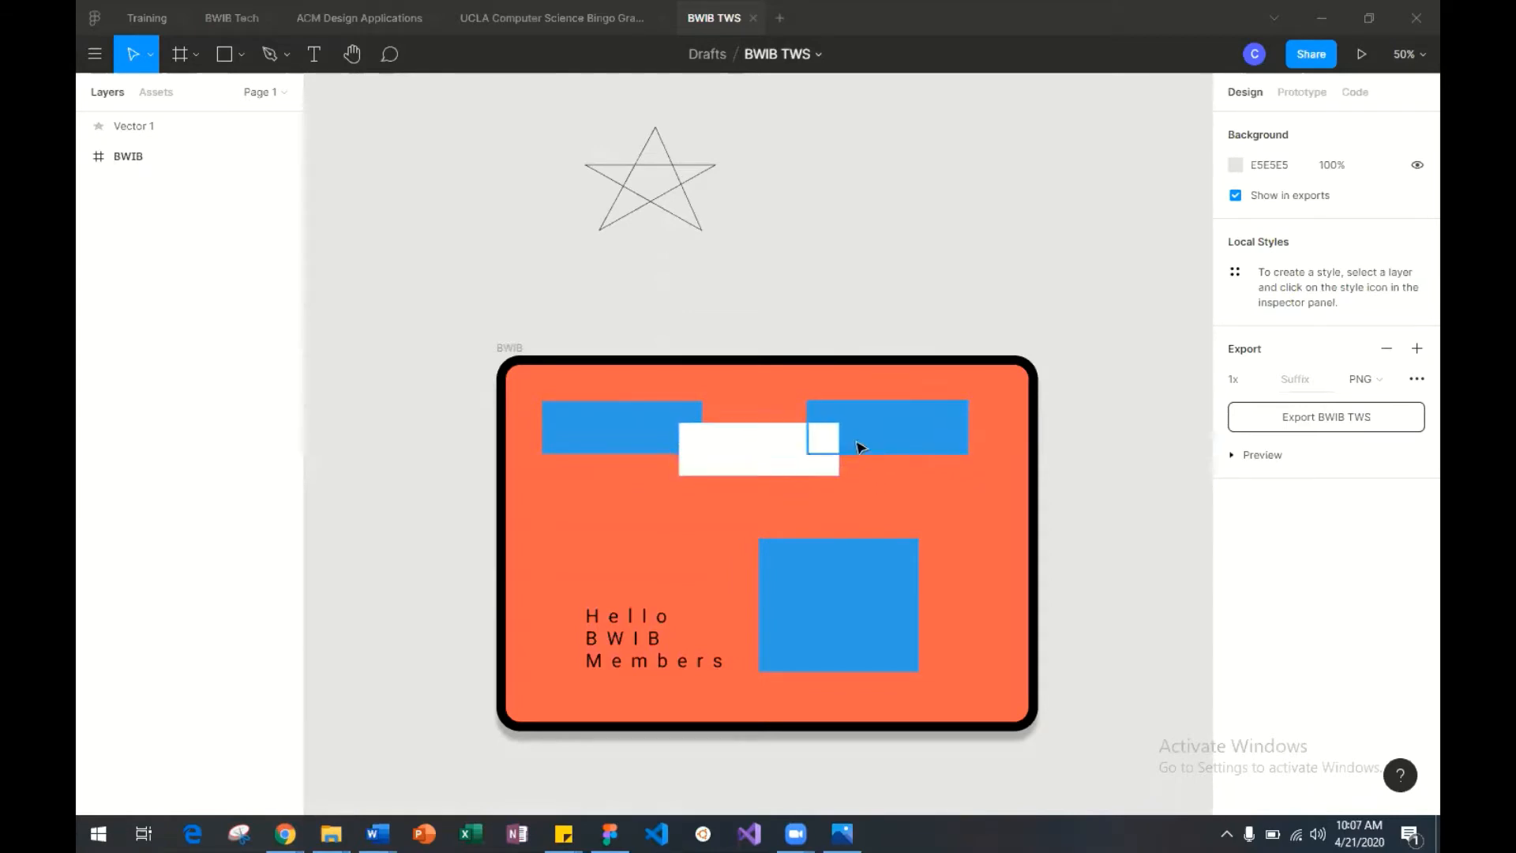
Step: Enter vector editing on the large blue rectangle, leave it, and enter vector editing on the white rectangle
double_click(873, 551)
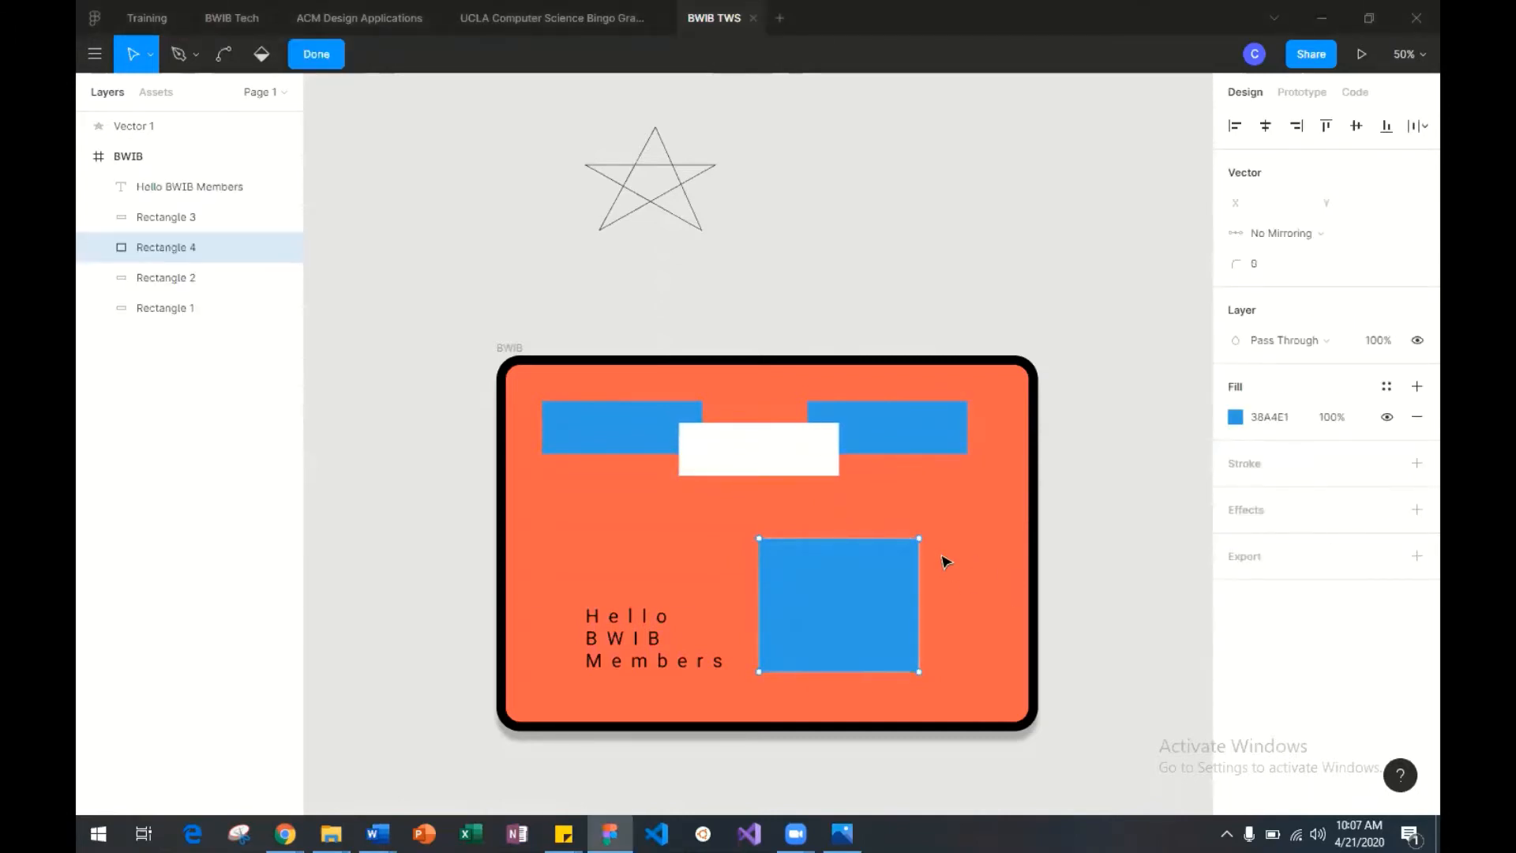
key(Escape)
double_click(778, 458)
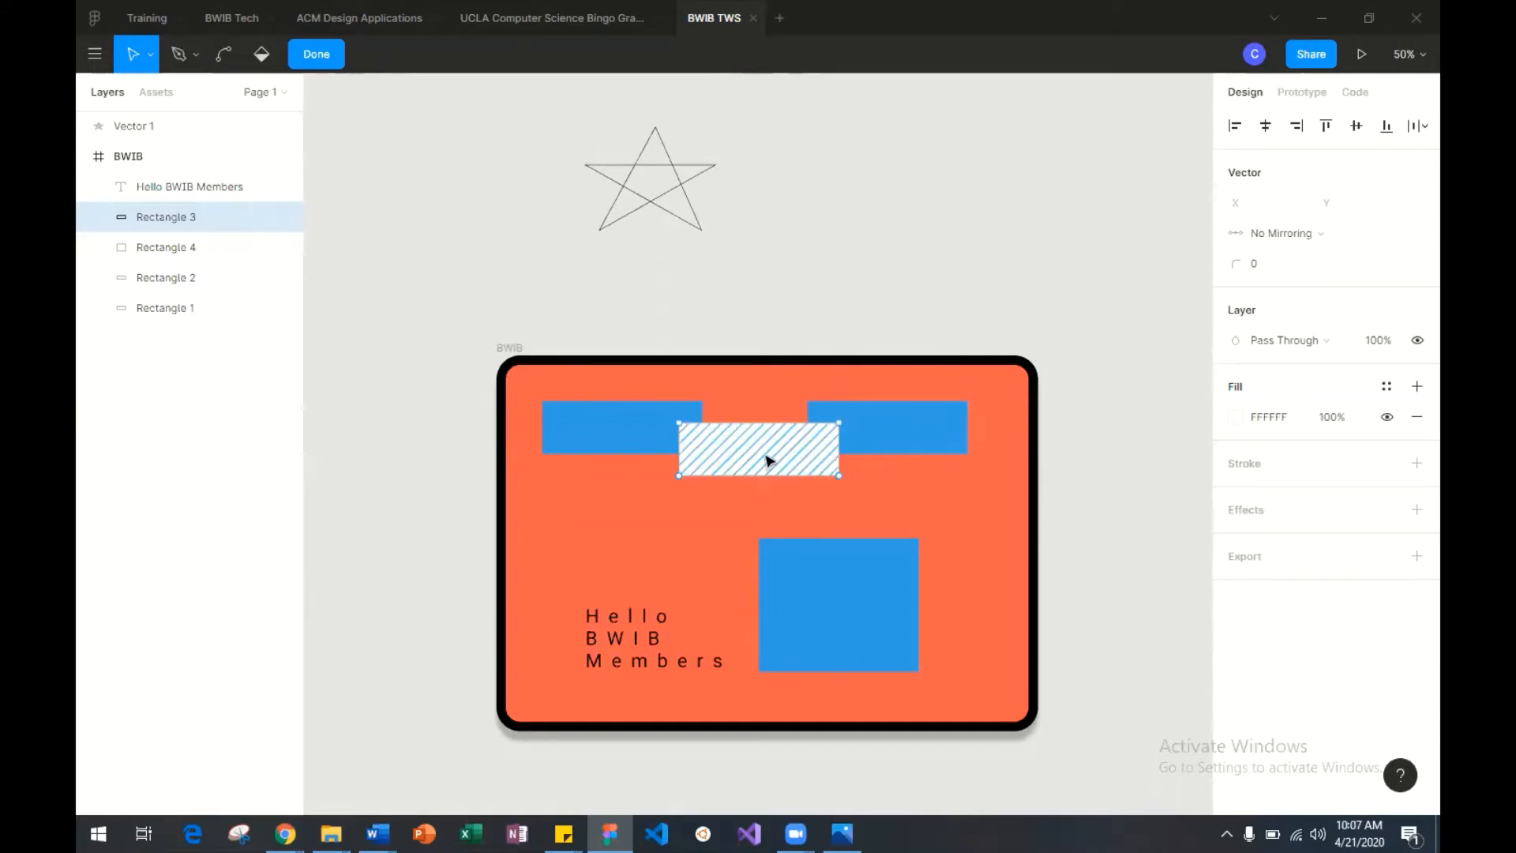
key(ctrl+plus)
key(ctrl+plus)
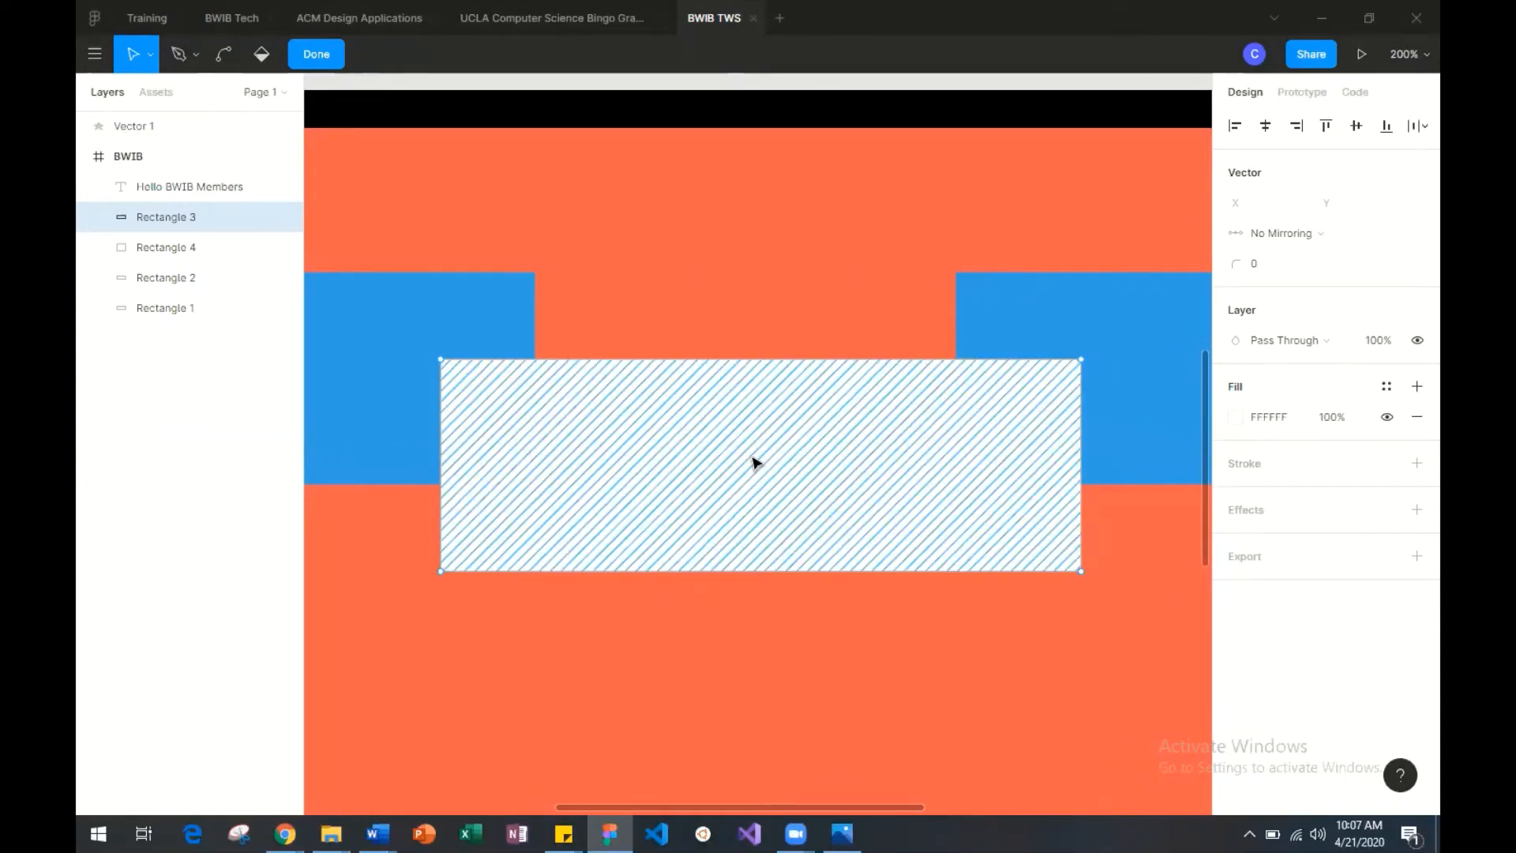
drag(777, 363, 607, 308)
drag(677, 424, 738, 358)
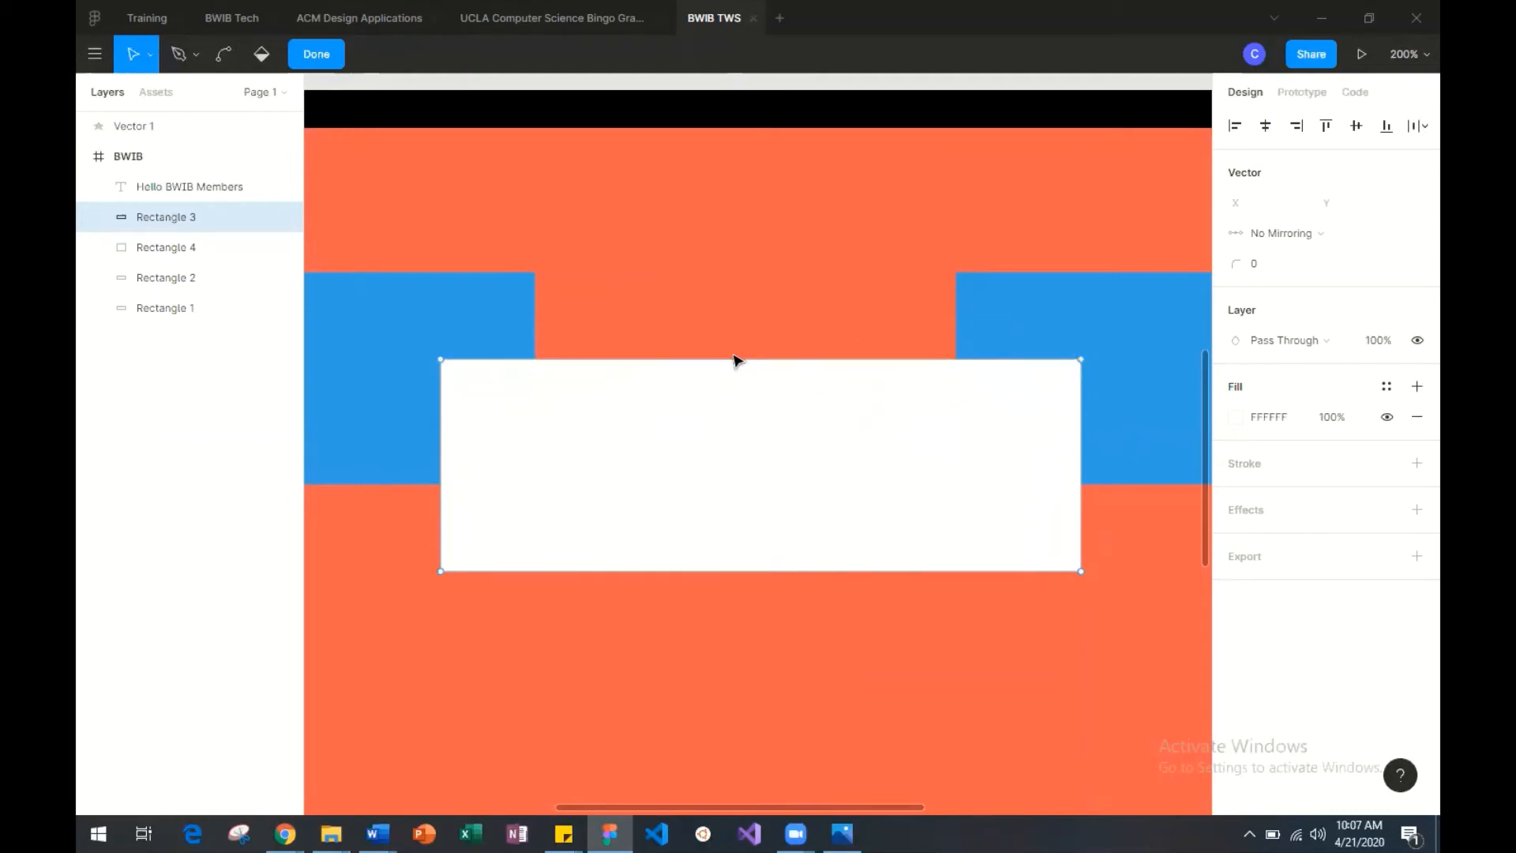
Step: Try moving the white rectangle's upper-left corner point inward, undo it, activate the Bend tool, and leave vector editing
click(440, 360)
mouse_move(440, 360)
mouse_down()
mouse_move(819, 484)
mouse_move(447, 379)
mouse_up()
drag(484, 318, 456, 371)
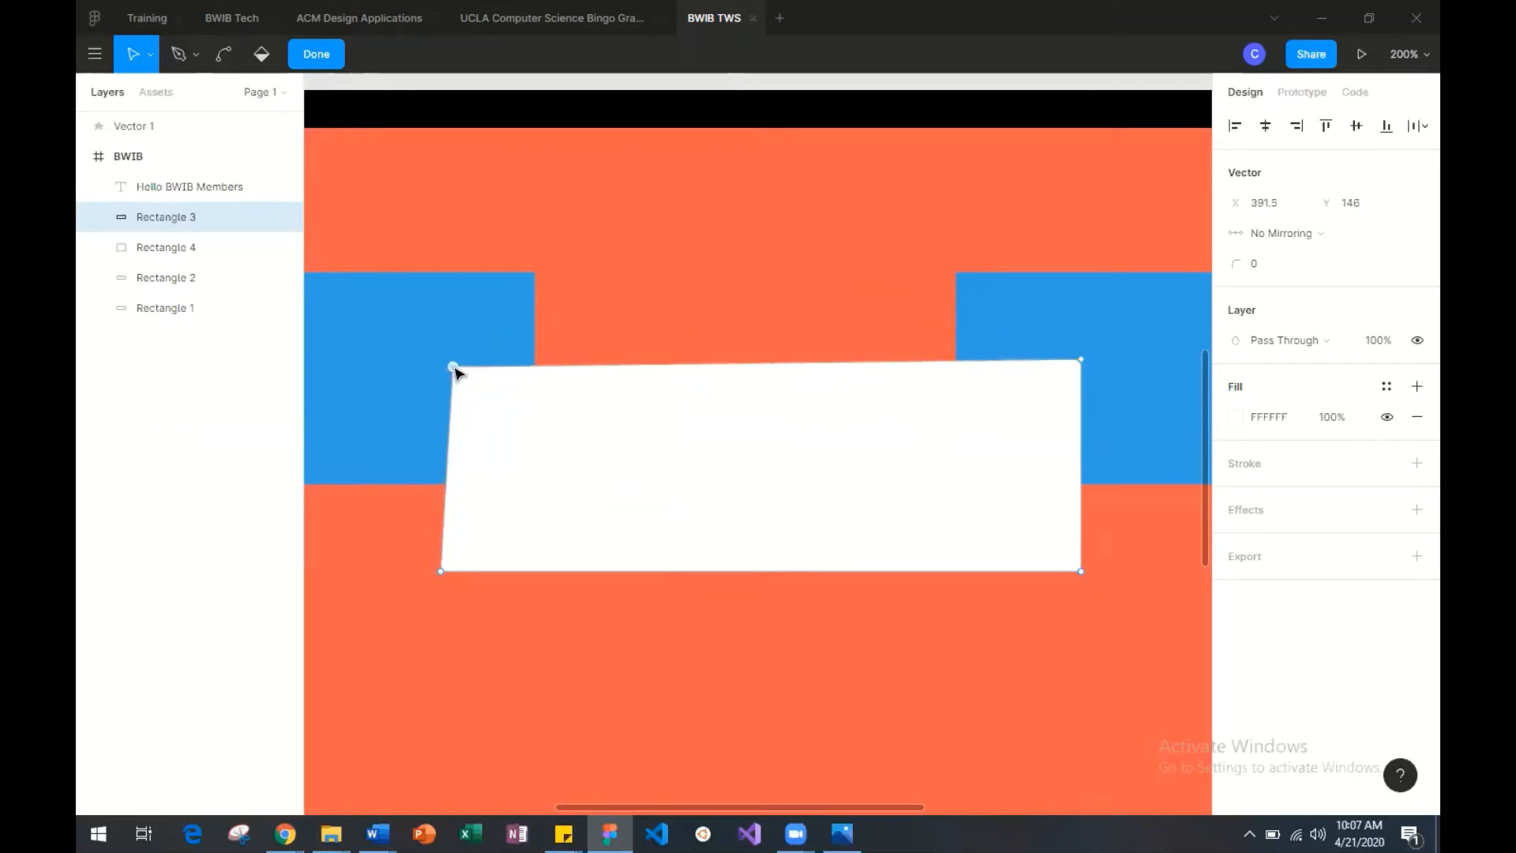
key(ctrl+z)
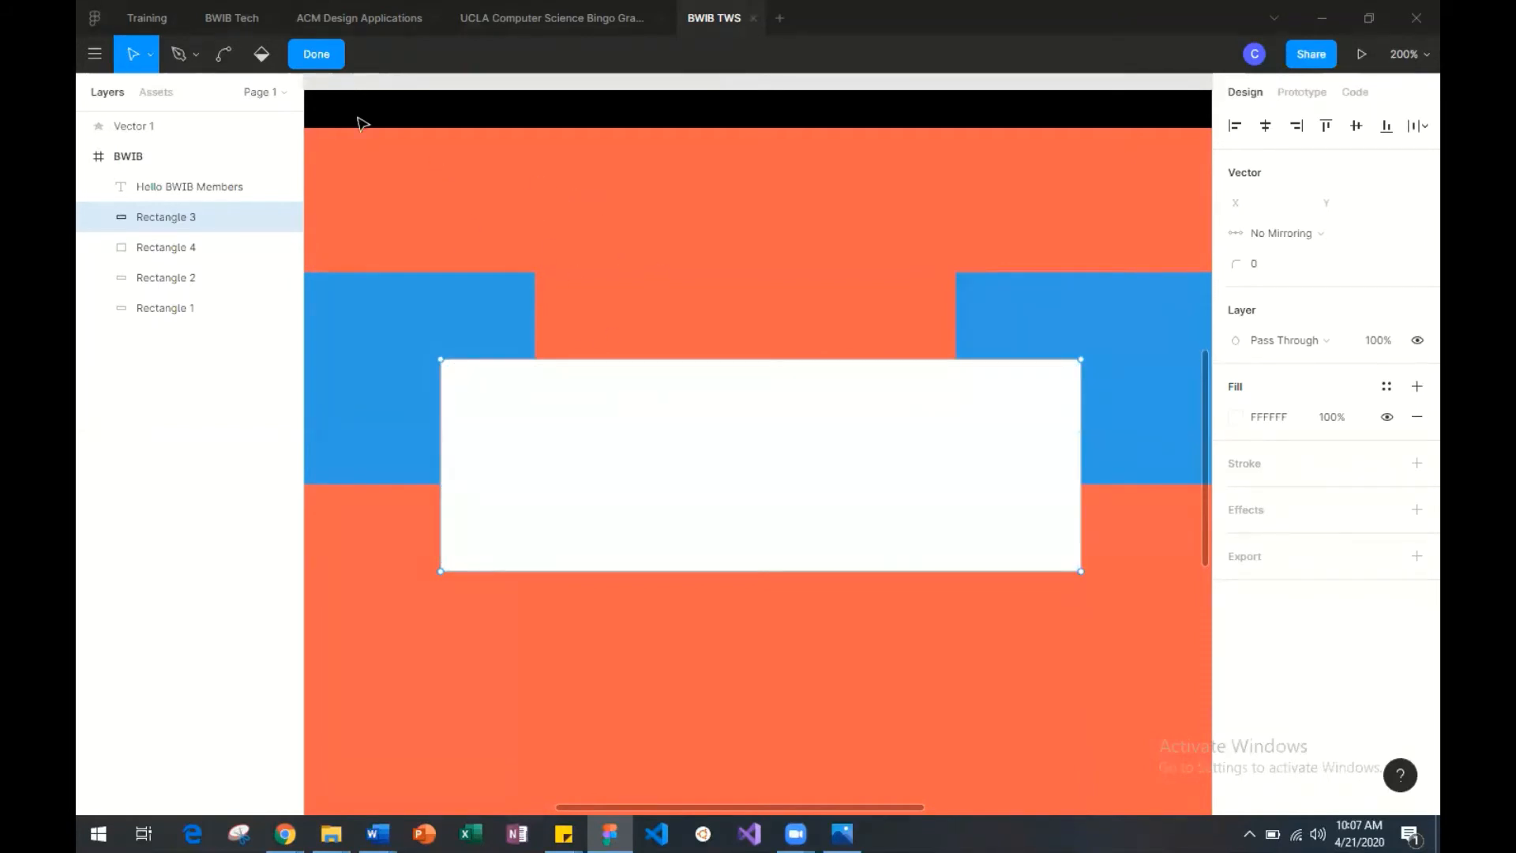
click(223, 54)
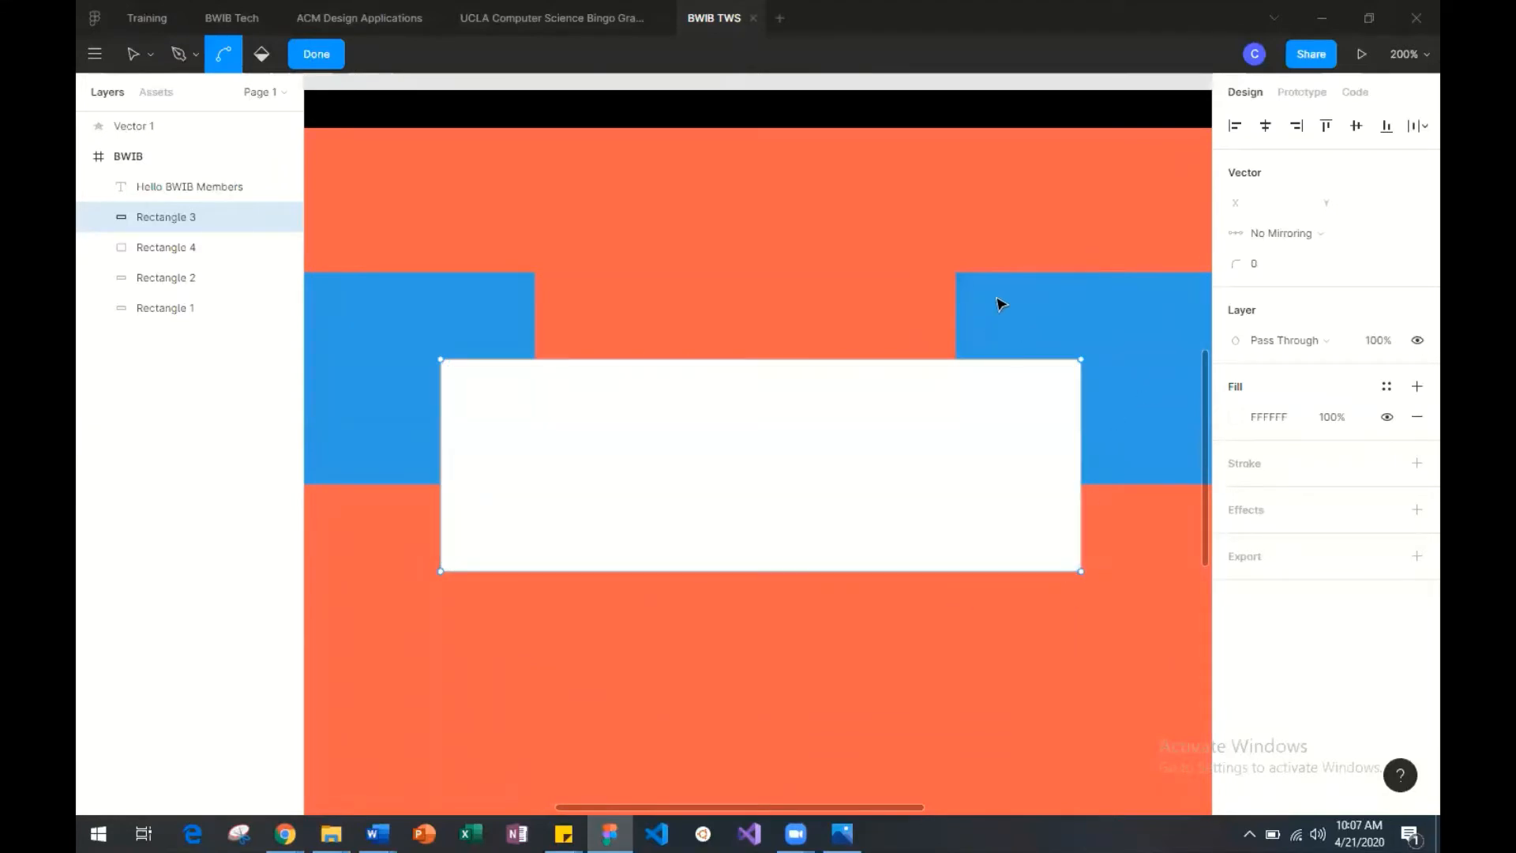
click(316, 62)
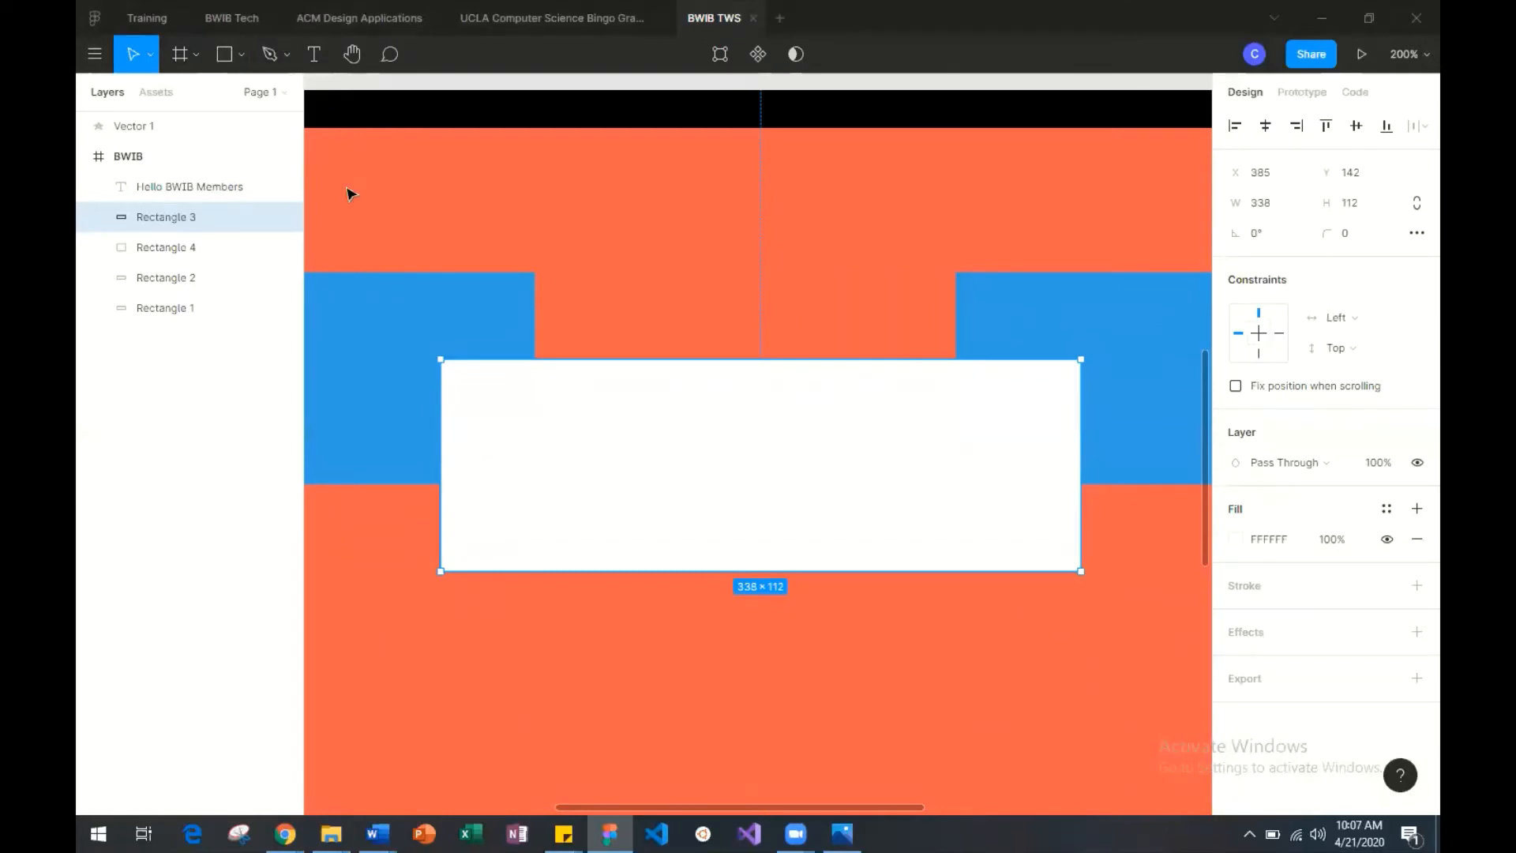
Step: Draw an ellipse on the canvas beside the star outline and delete it
key(shift+1)
click(243, 56)
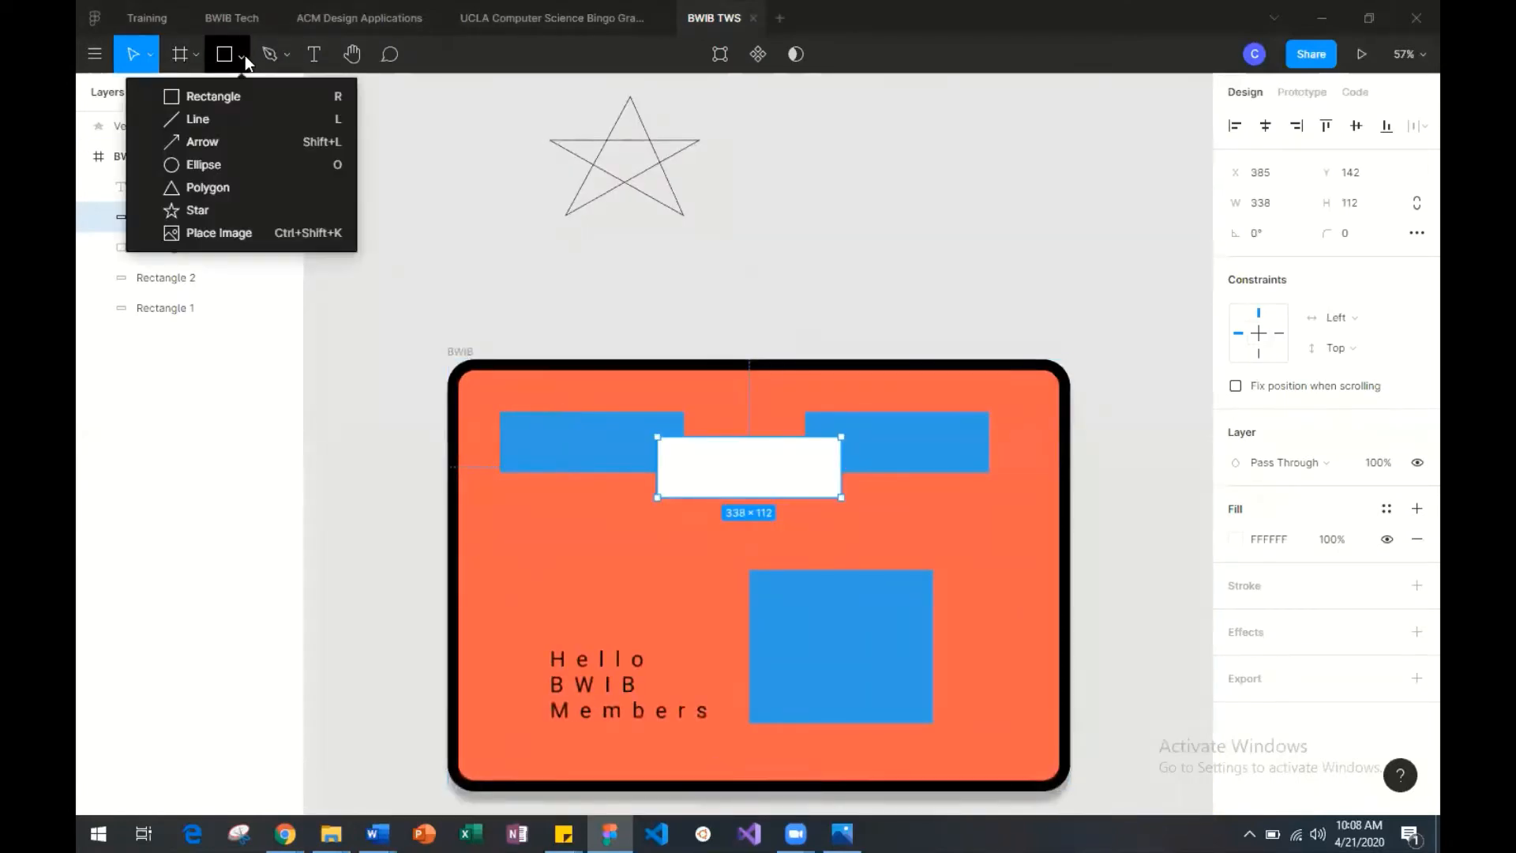
click(315, 170)
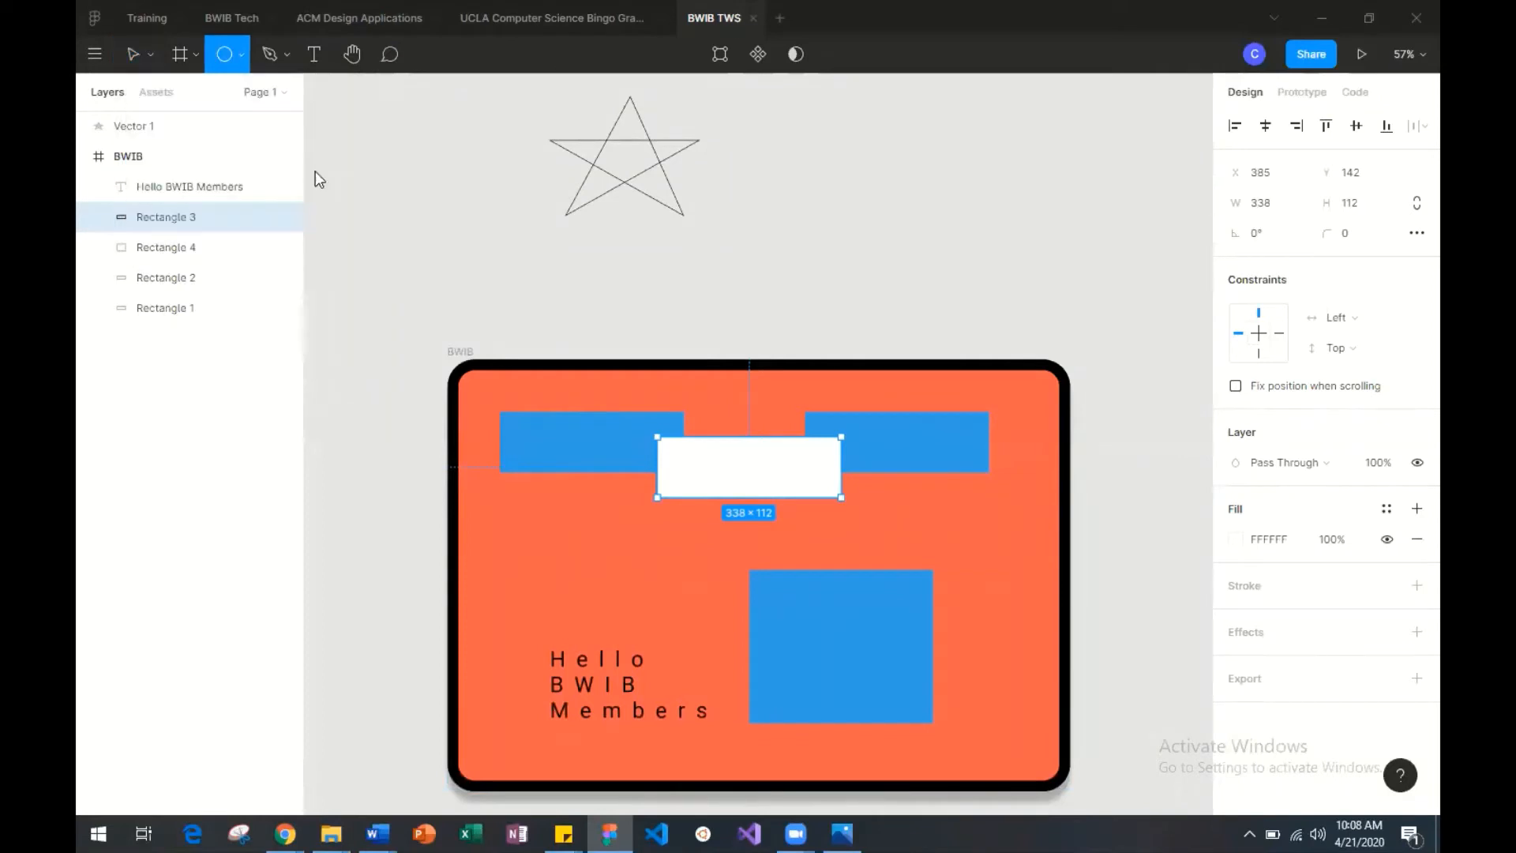
drag(821, 180, 921, 281)
key(Delete)
Step: Draw a polygon about 333 × 269 on the canvas beside the star outline
click(249, 54)
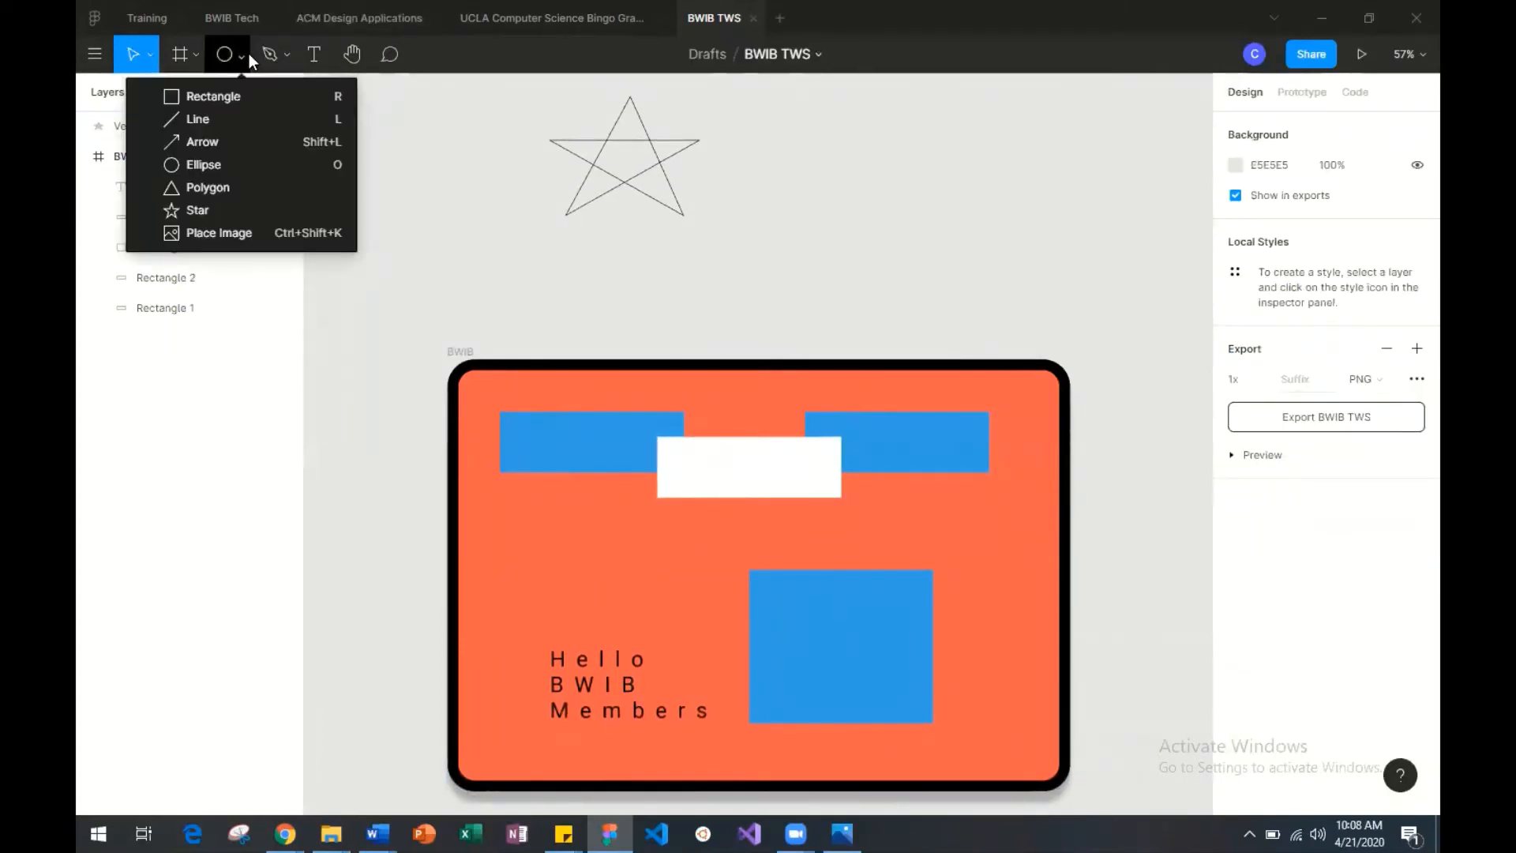
click(259, 180)
drag(799, 141, 981, 295)
Step: Try changing the triangle's number of sides, and delete the triangle
click(1258, 267)
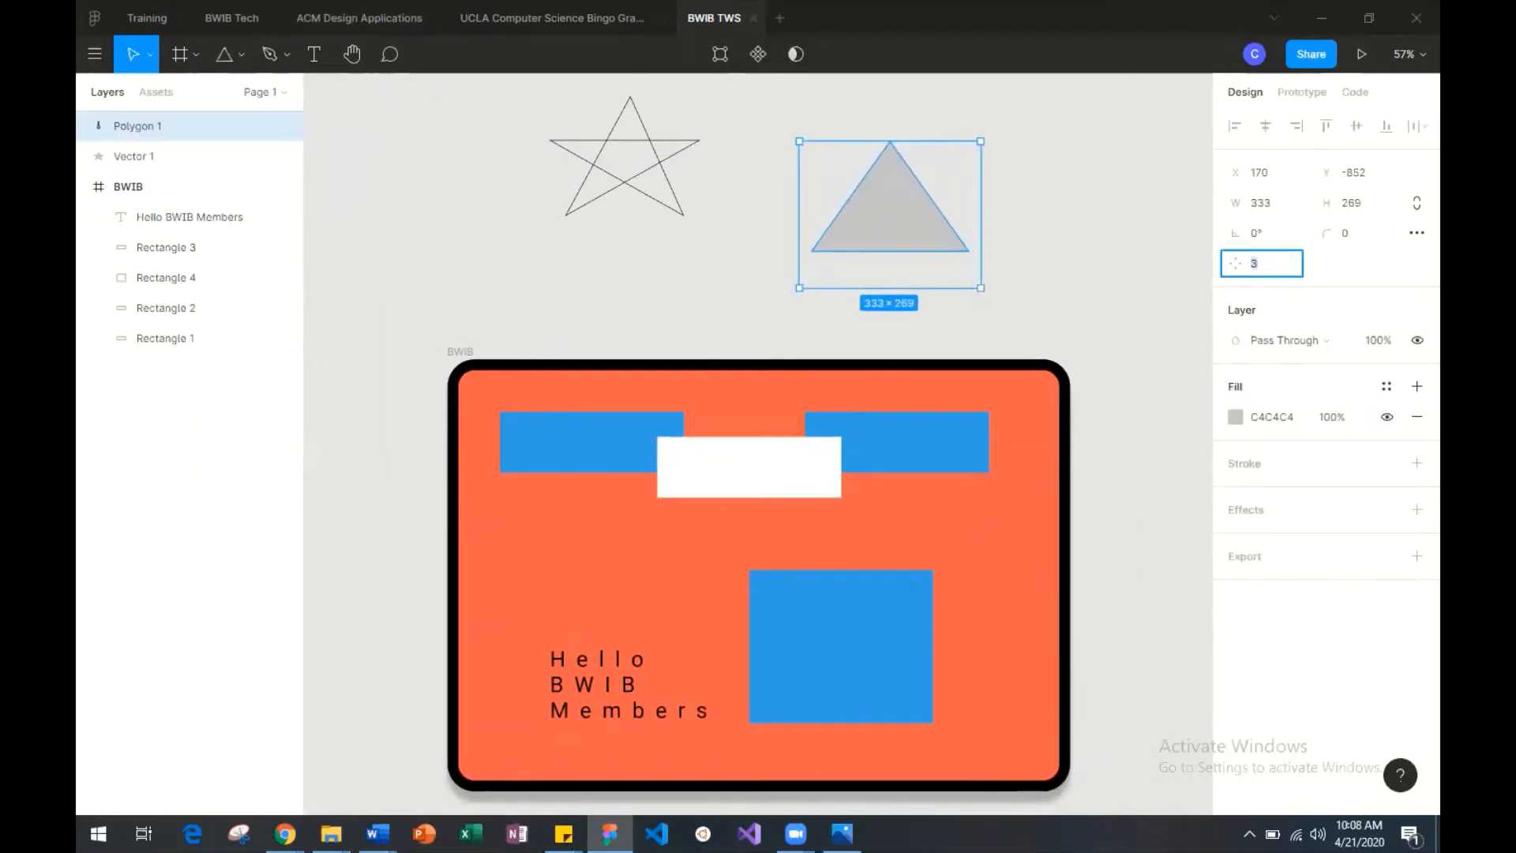
key(Up)
key(Up)
key(Up)
drag(1295, 267, 1212, 284)
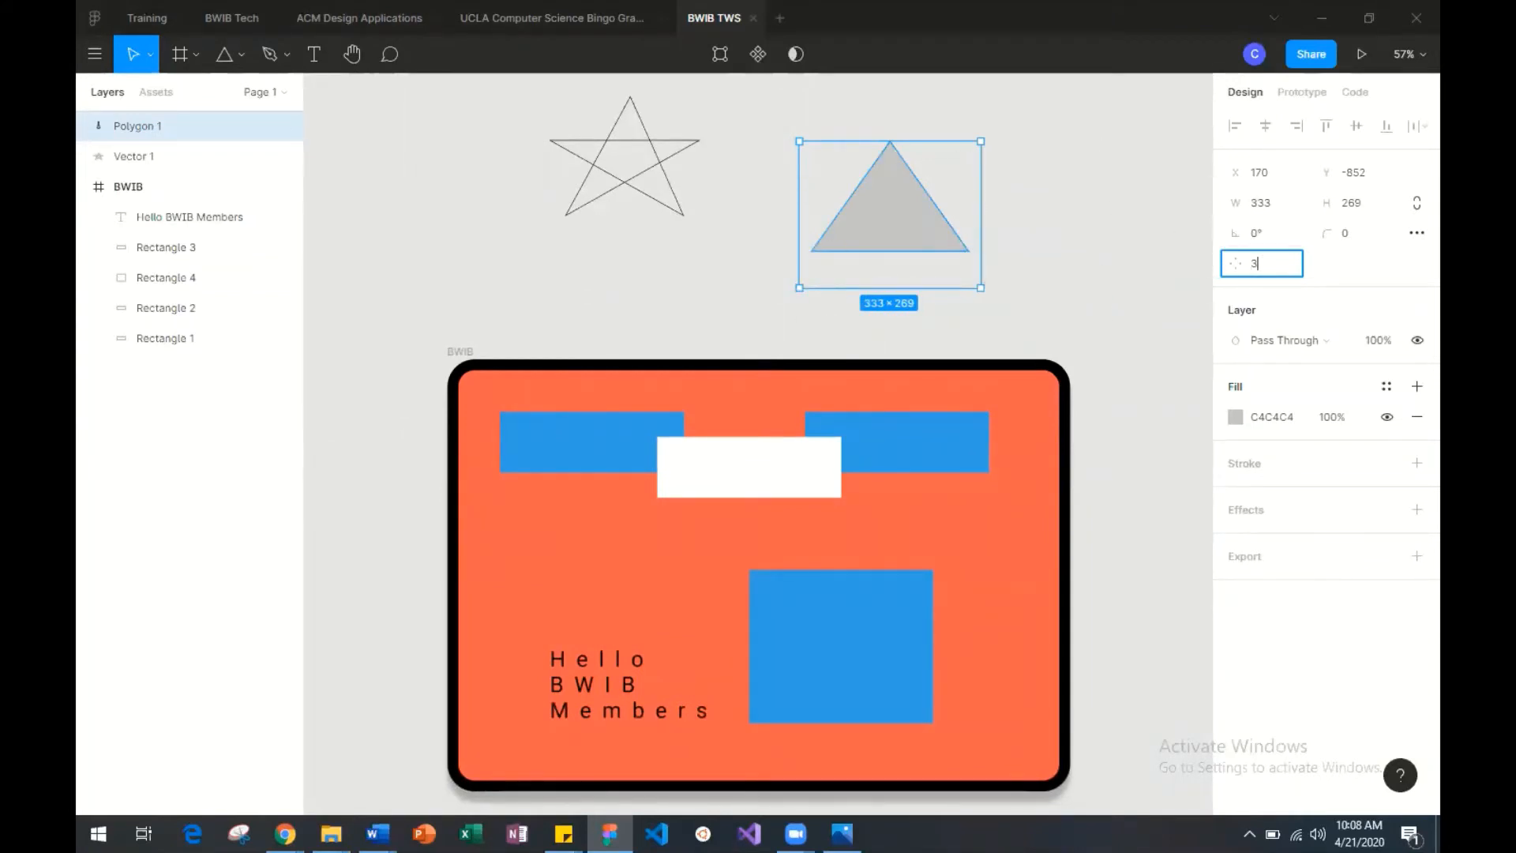
mouse_move(1237, 264)
mouse_down()
mouse_move(1272, 267)
mouse_move(1217, 266)
mouse_up()
click(996, 218)
click(922, 217)
key(Delete)
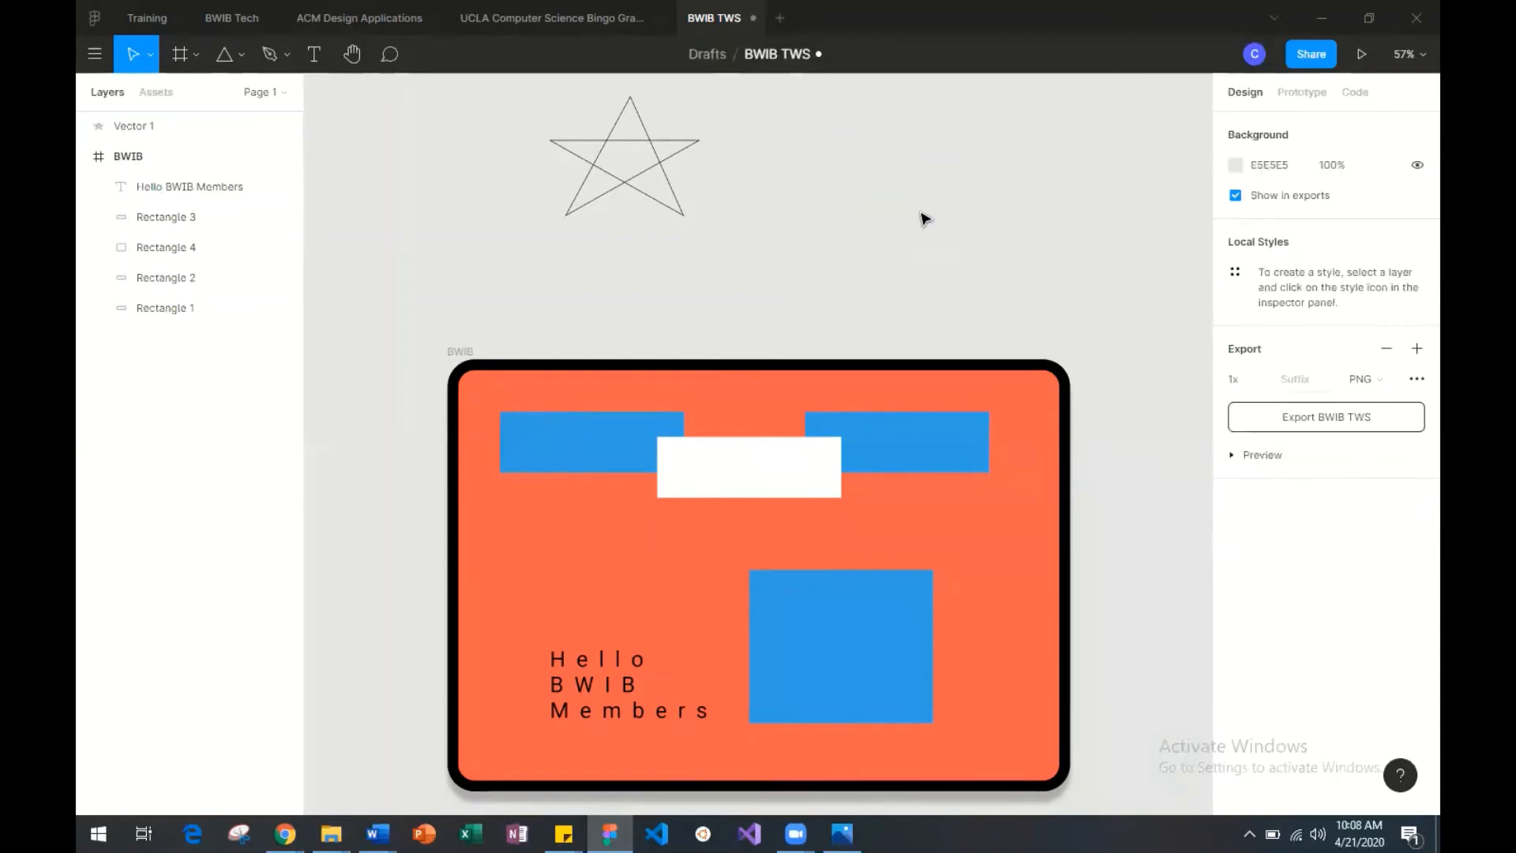
Step: Draw a nearly horizontal line about 348 long on the canvas beside the star outline
click(243, 56)
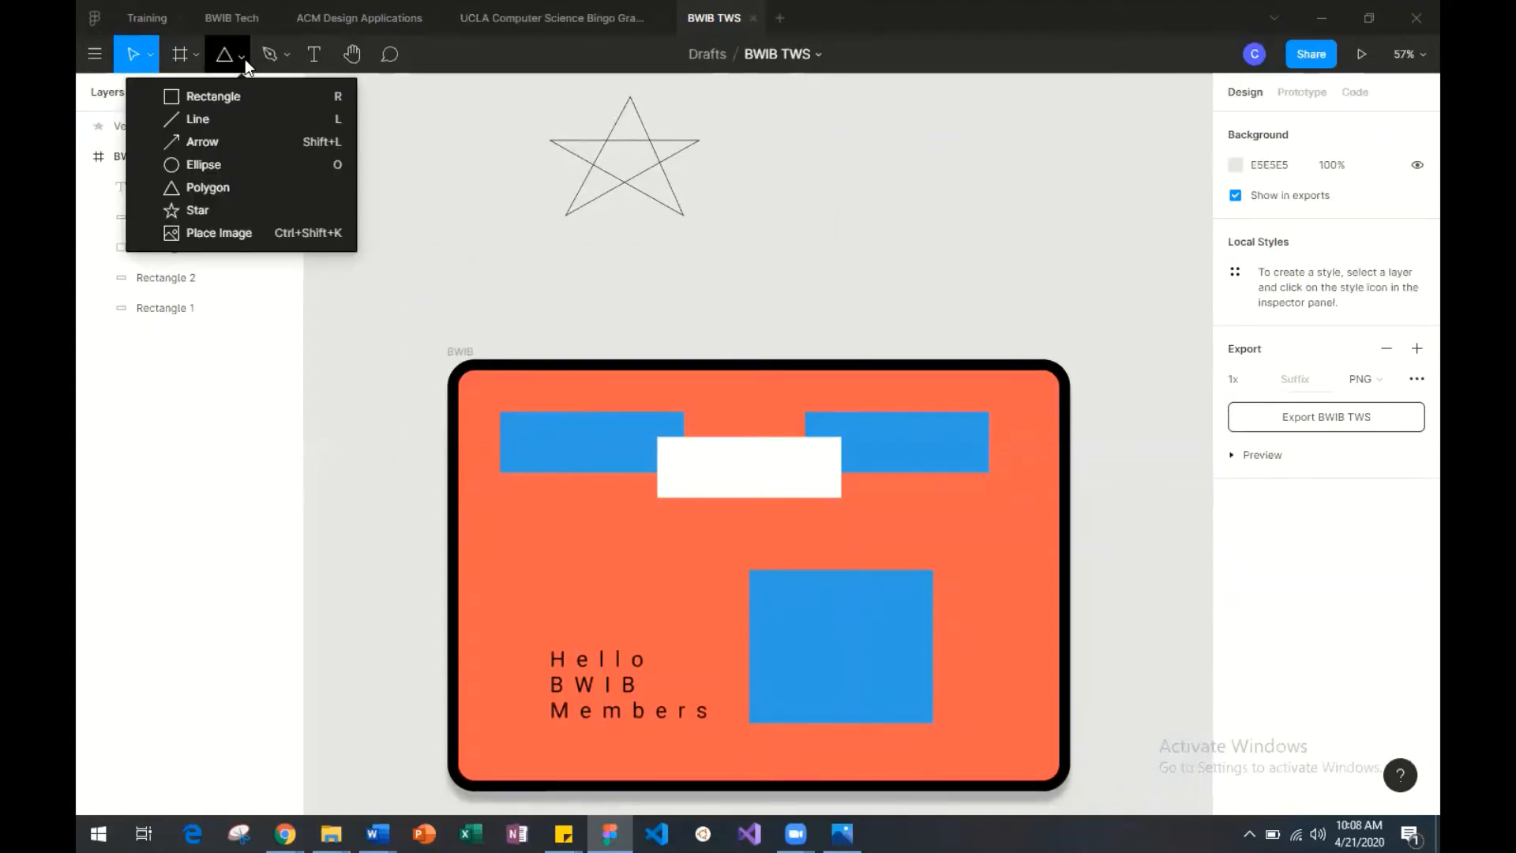
click(245, 59)
click(243, 63)
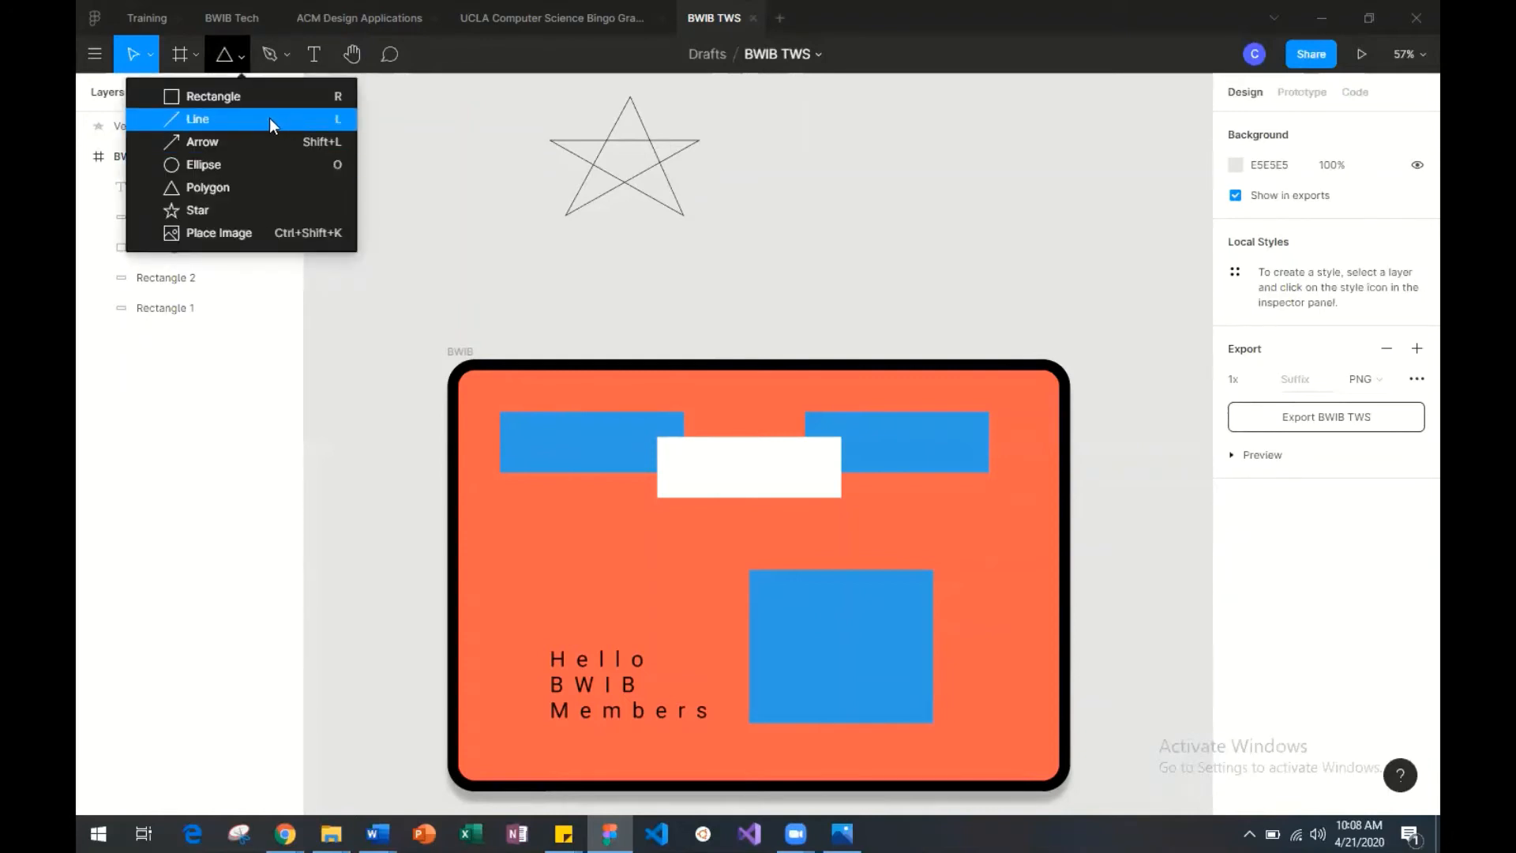
click(221, 120)
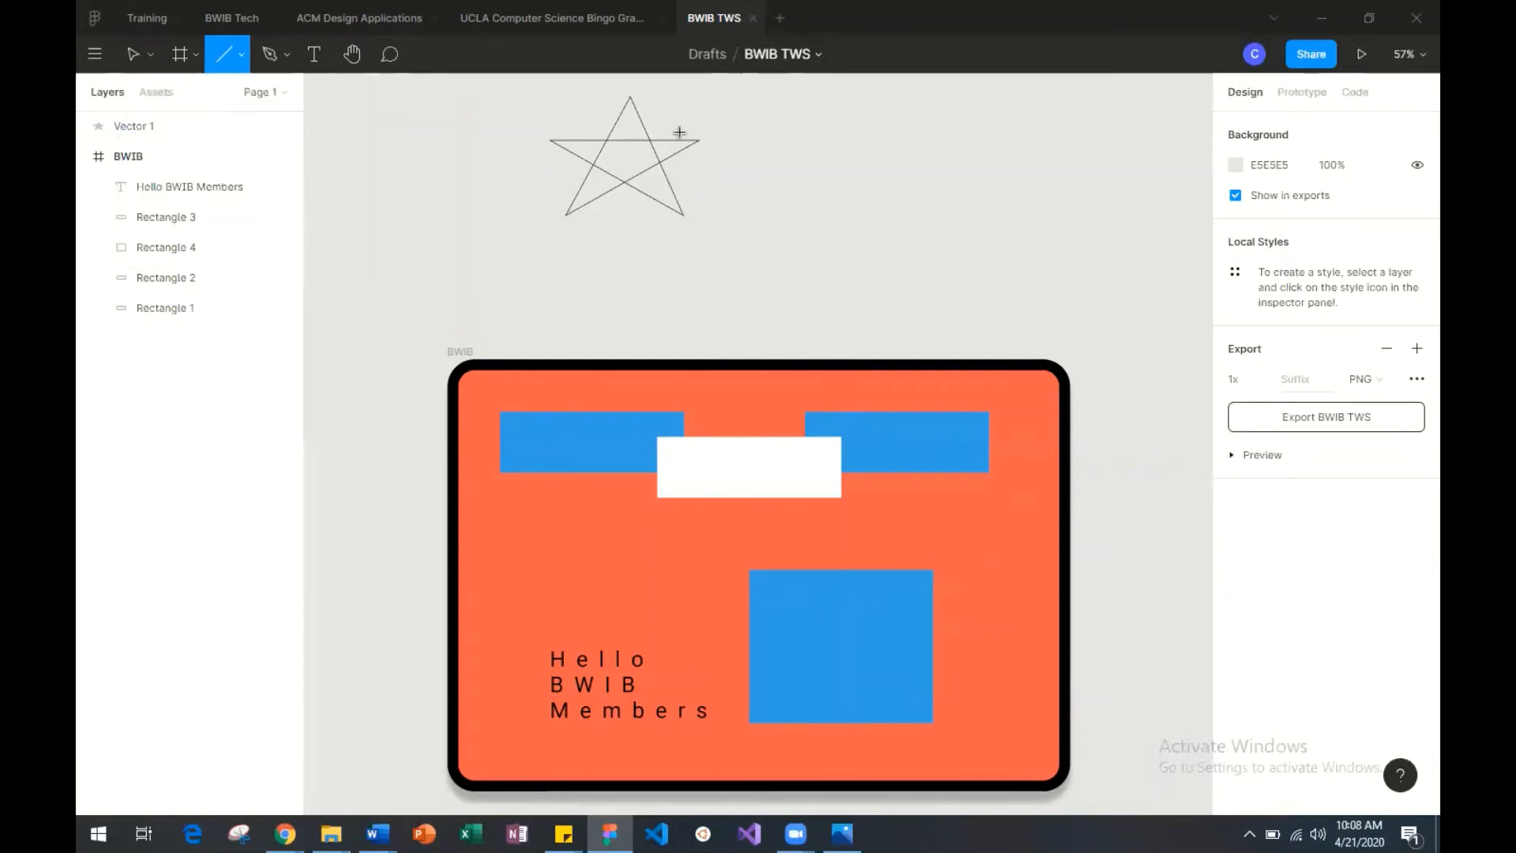
drag(759, 190, 949, 194)
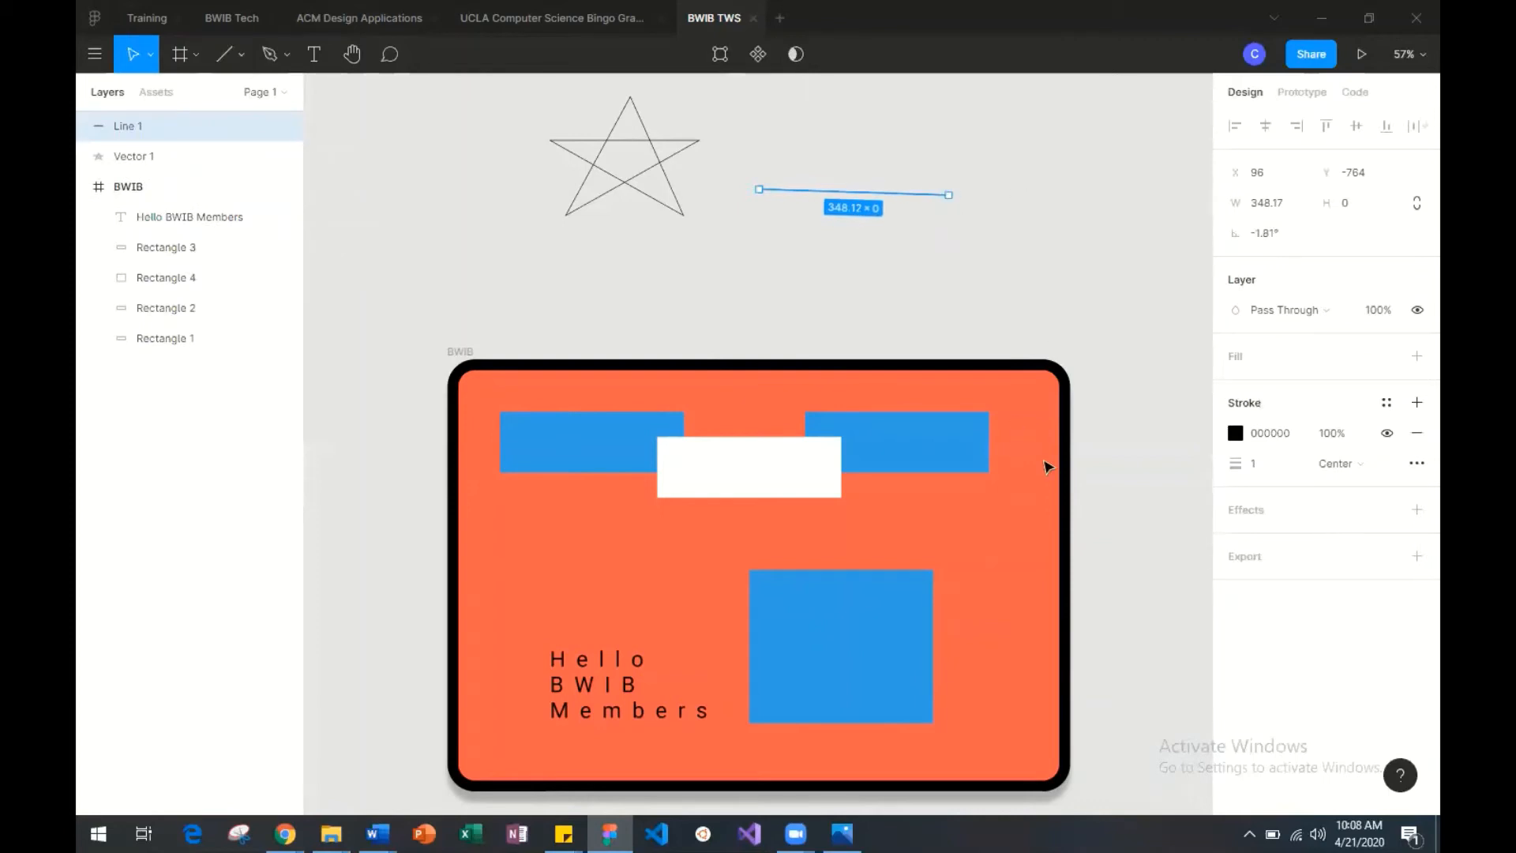
Step: Add a drop shadow to the line and remove it, and reposition the line, lengthening it to about 367
click(1260, 515)
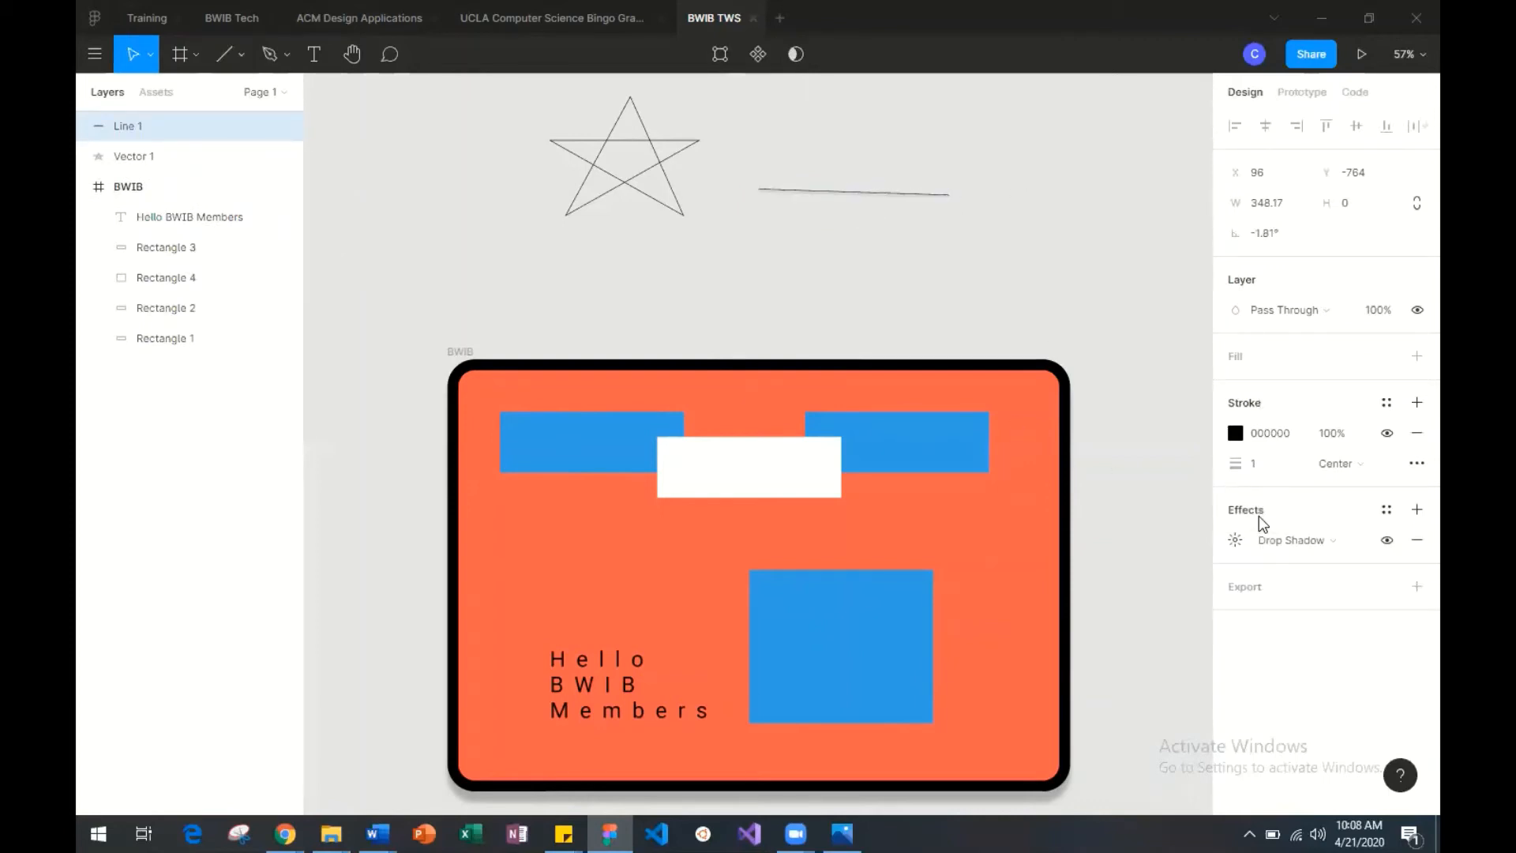
click(1415, 539)
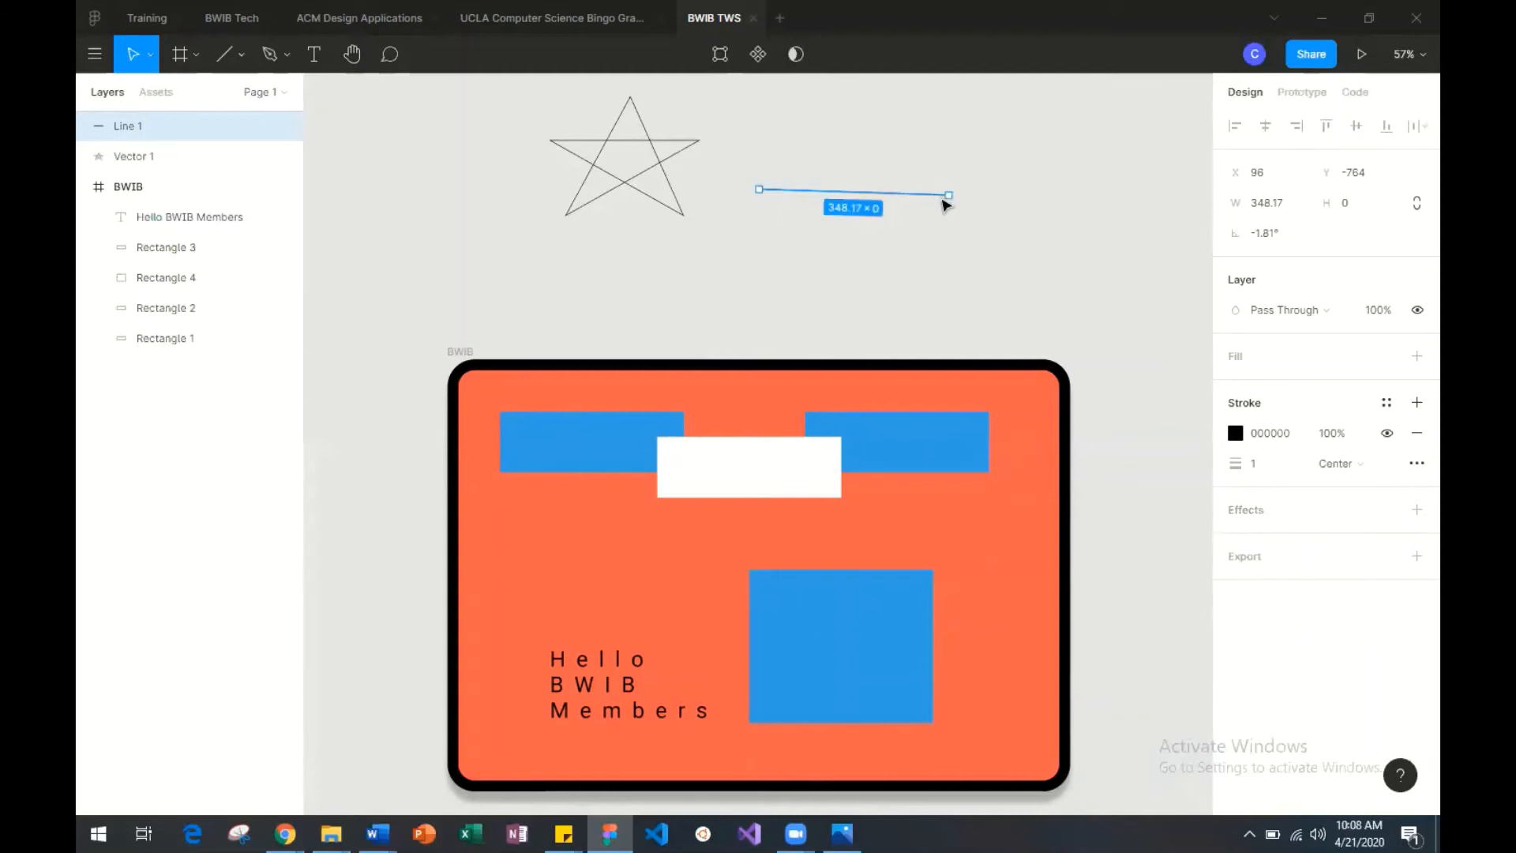
drag(943, 195, 958, 168)
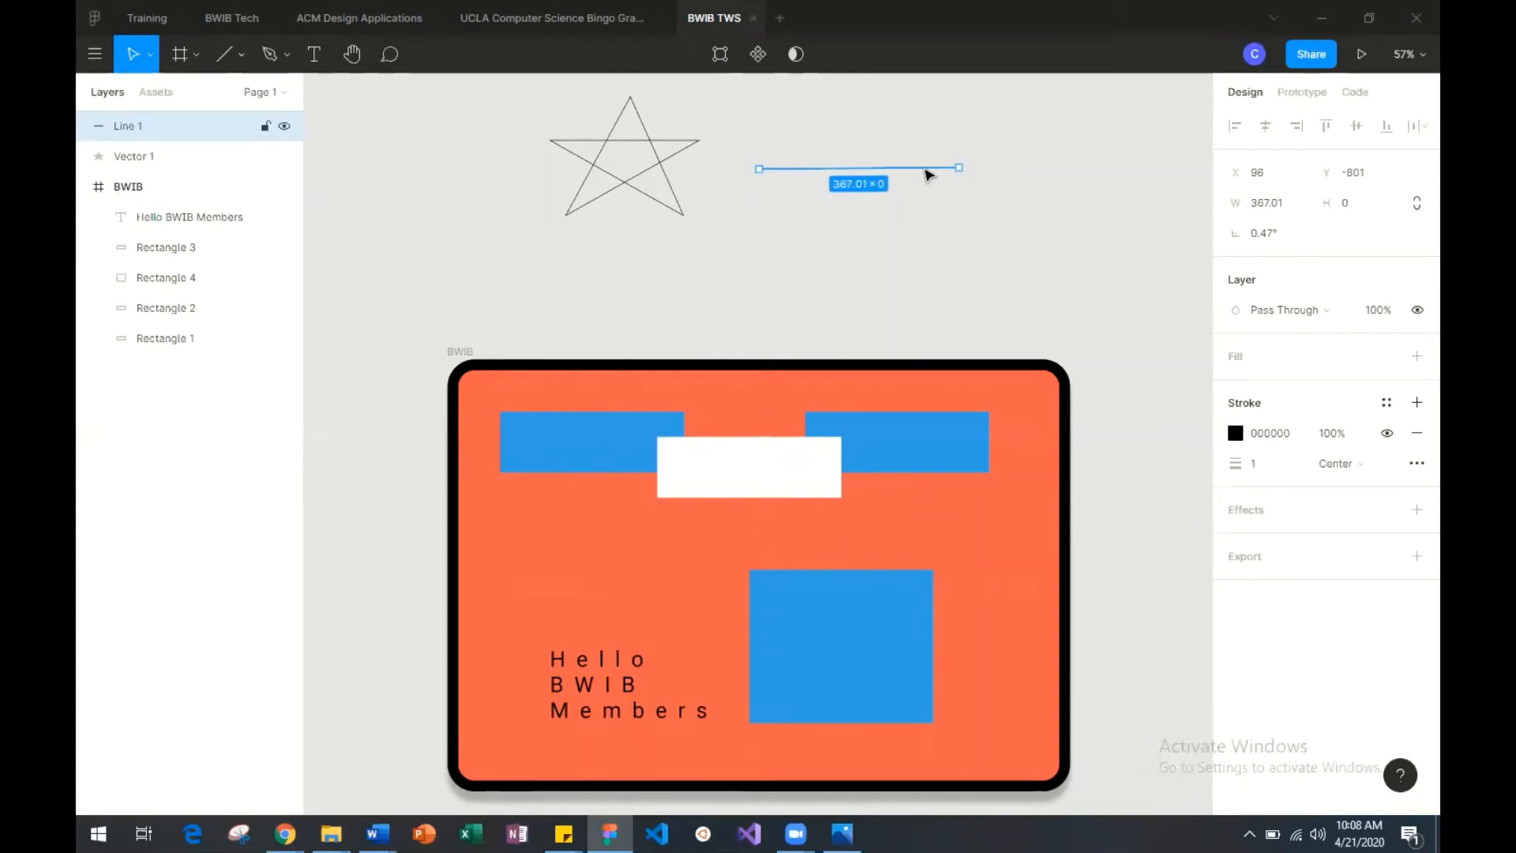
Step: Move the line to about X 232, Y -686 above the BWIB frame, and give its stroke Miter joins and Line Arrow caps
drag(928, 173, 1002, 237)
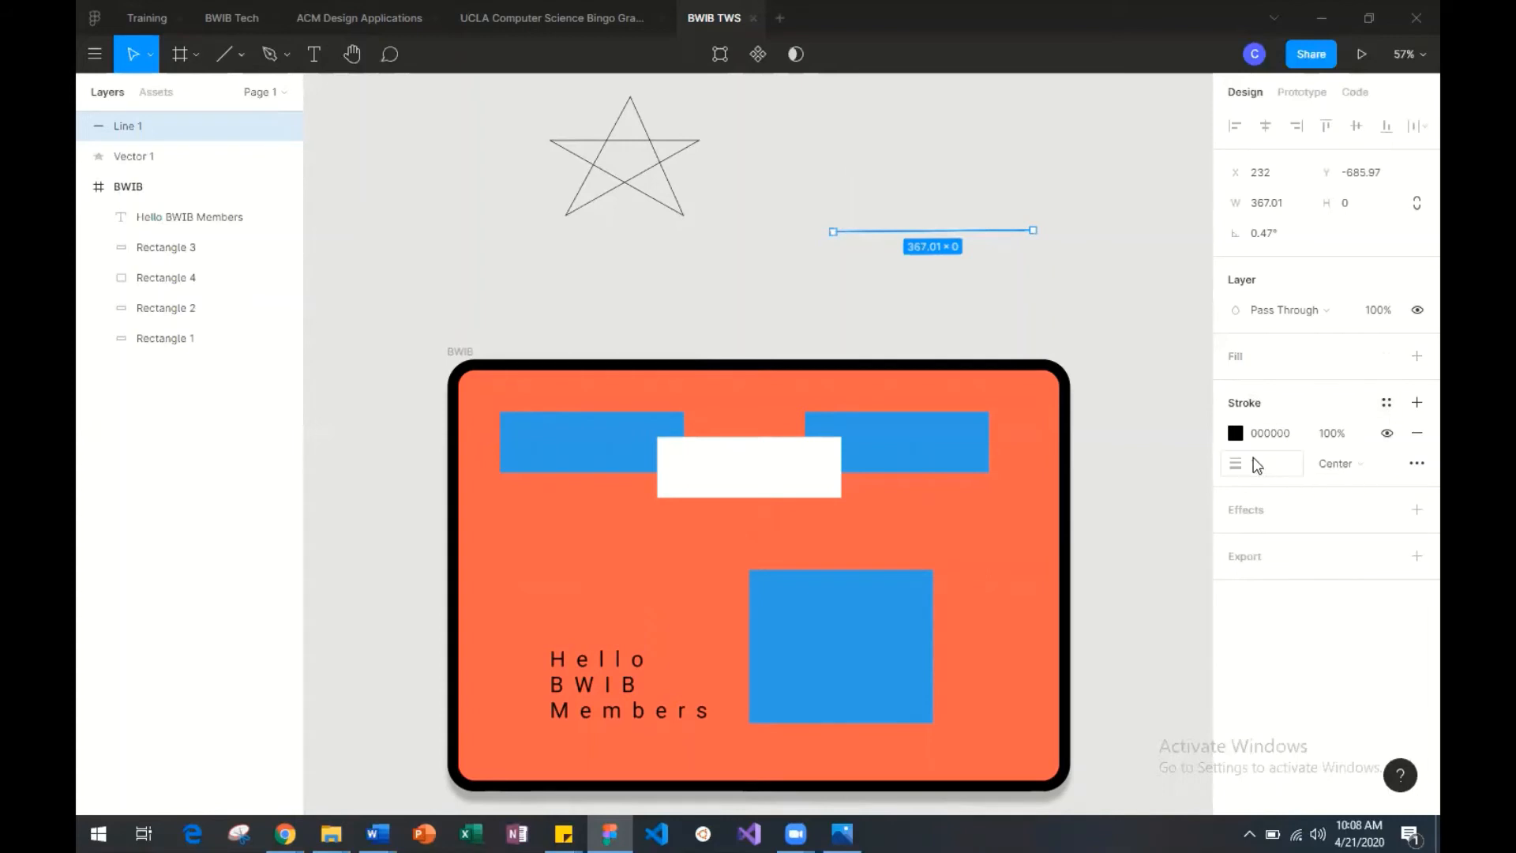
click(1416, 463)
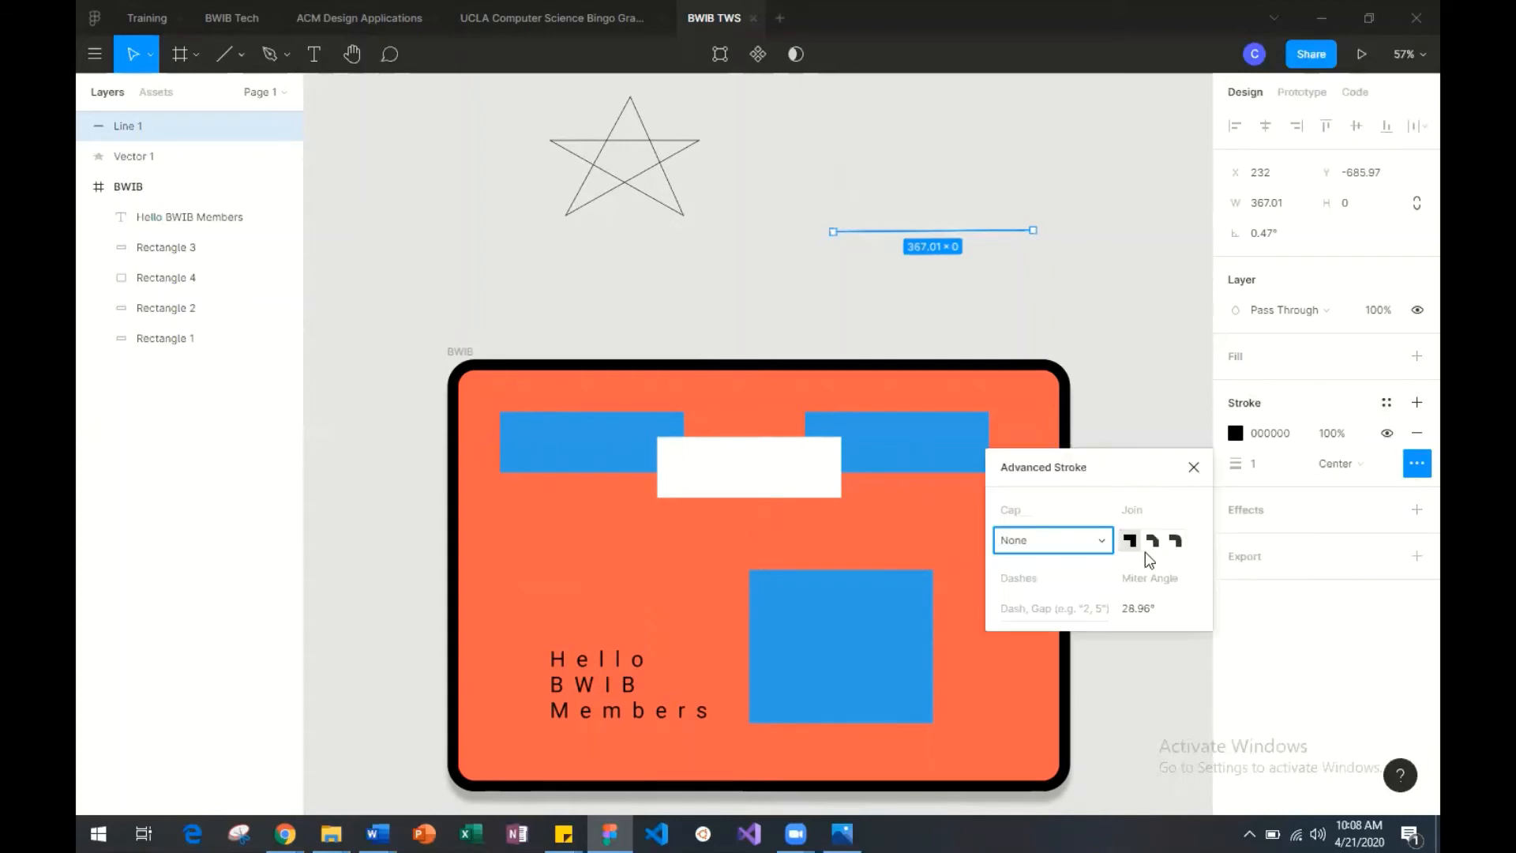
click(1154, 547)
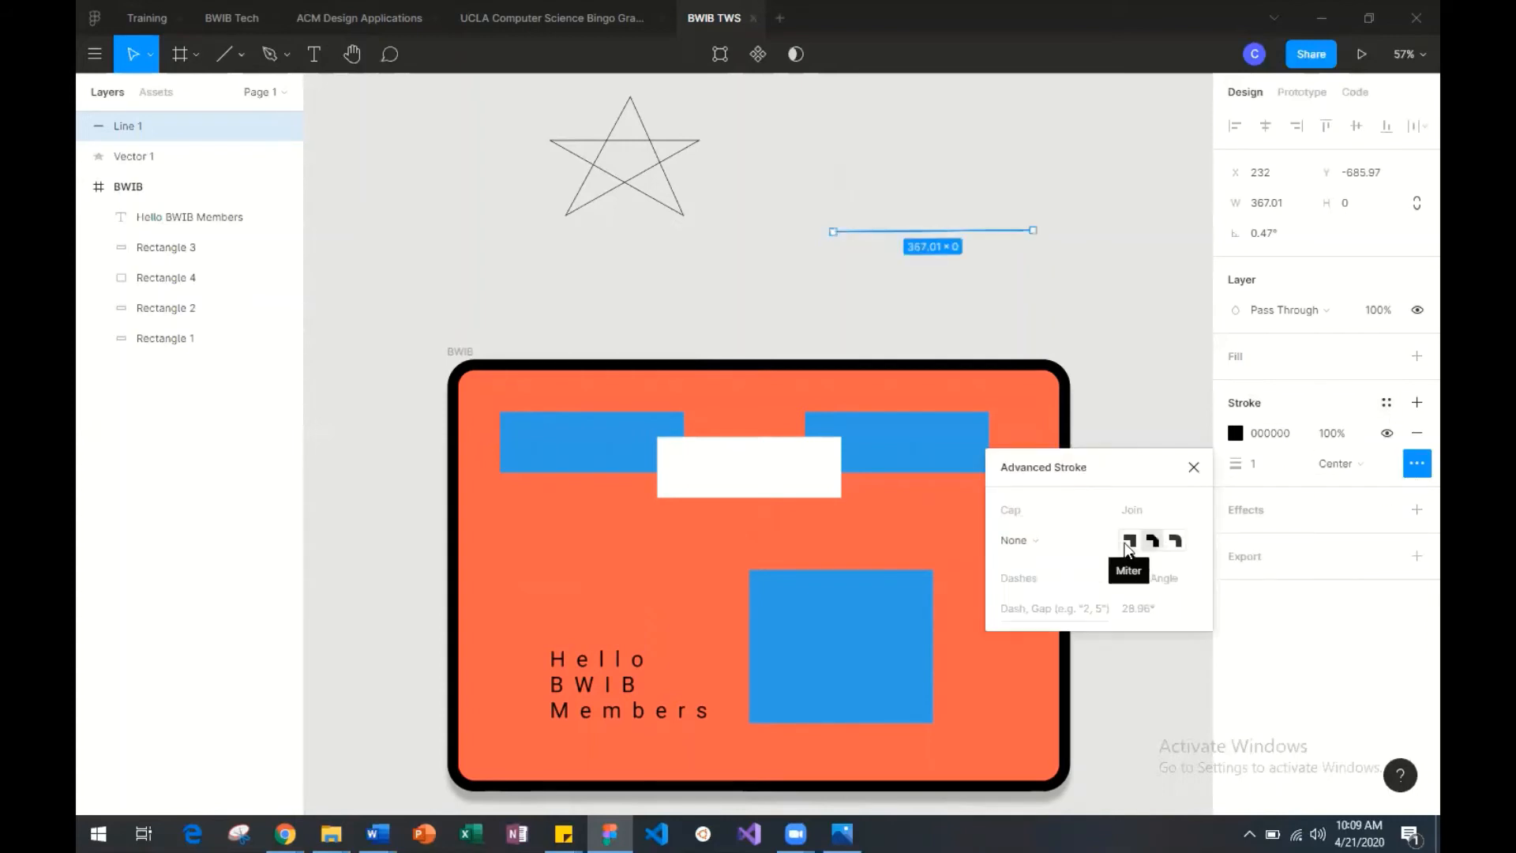
click(1129, 541)
click(1041, 542)
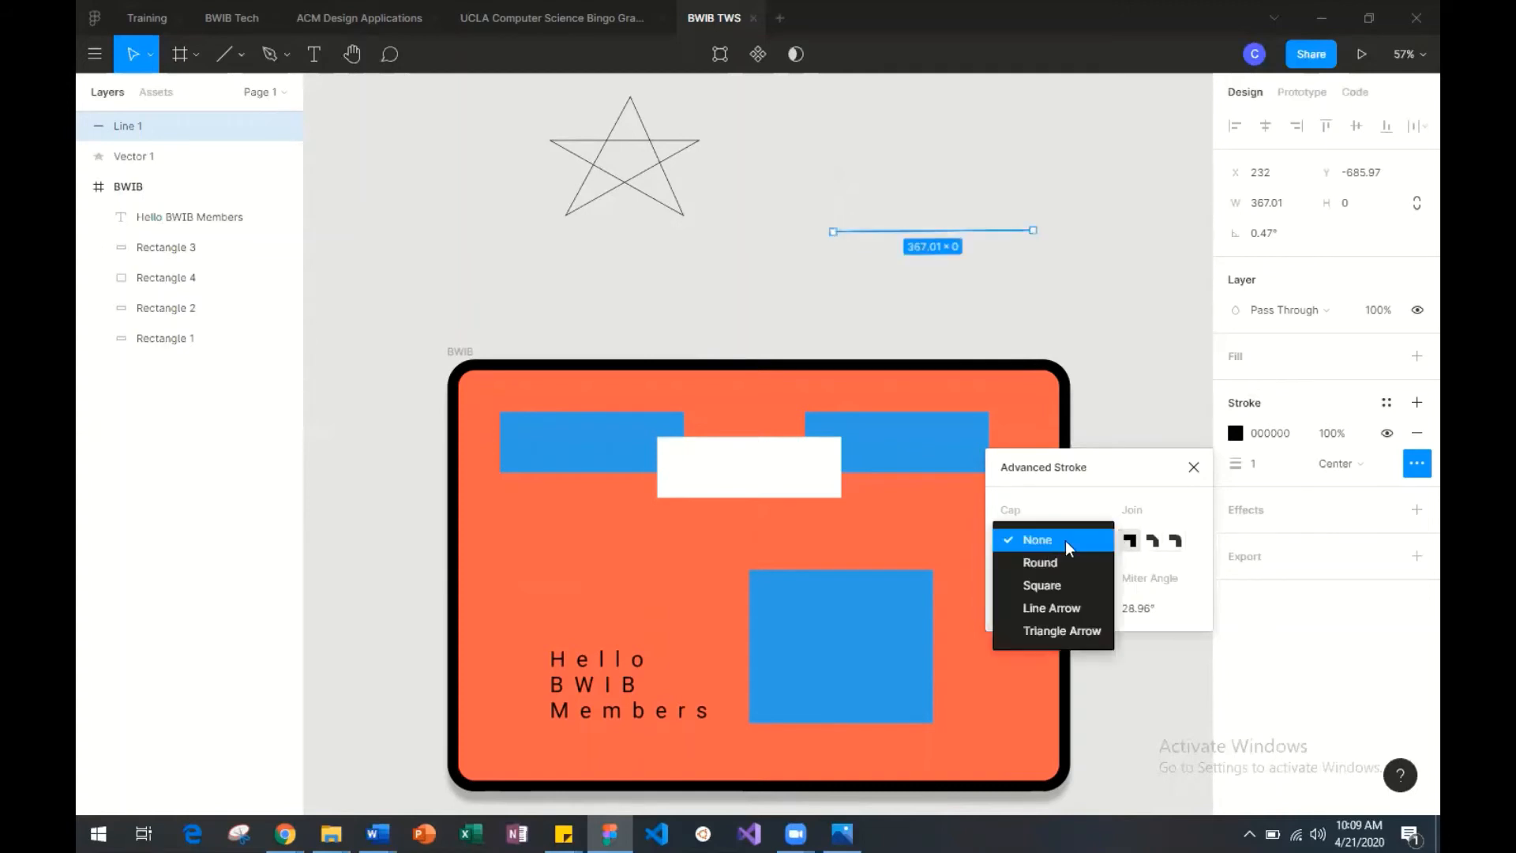
click(1066, 607)
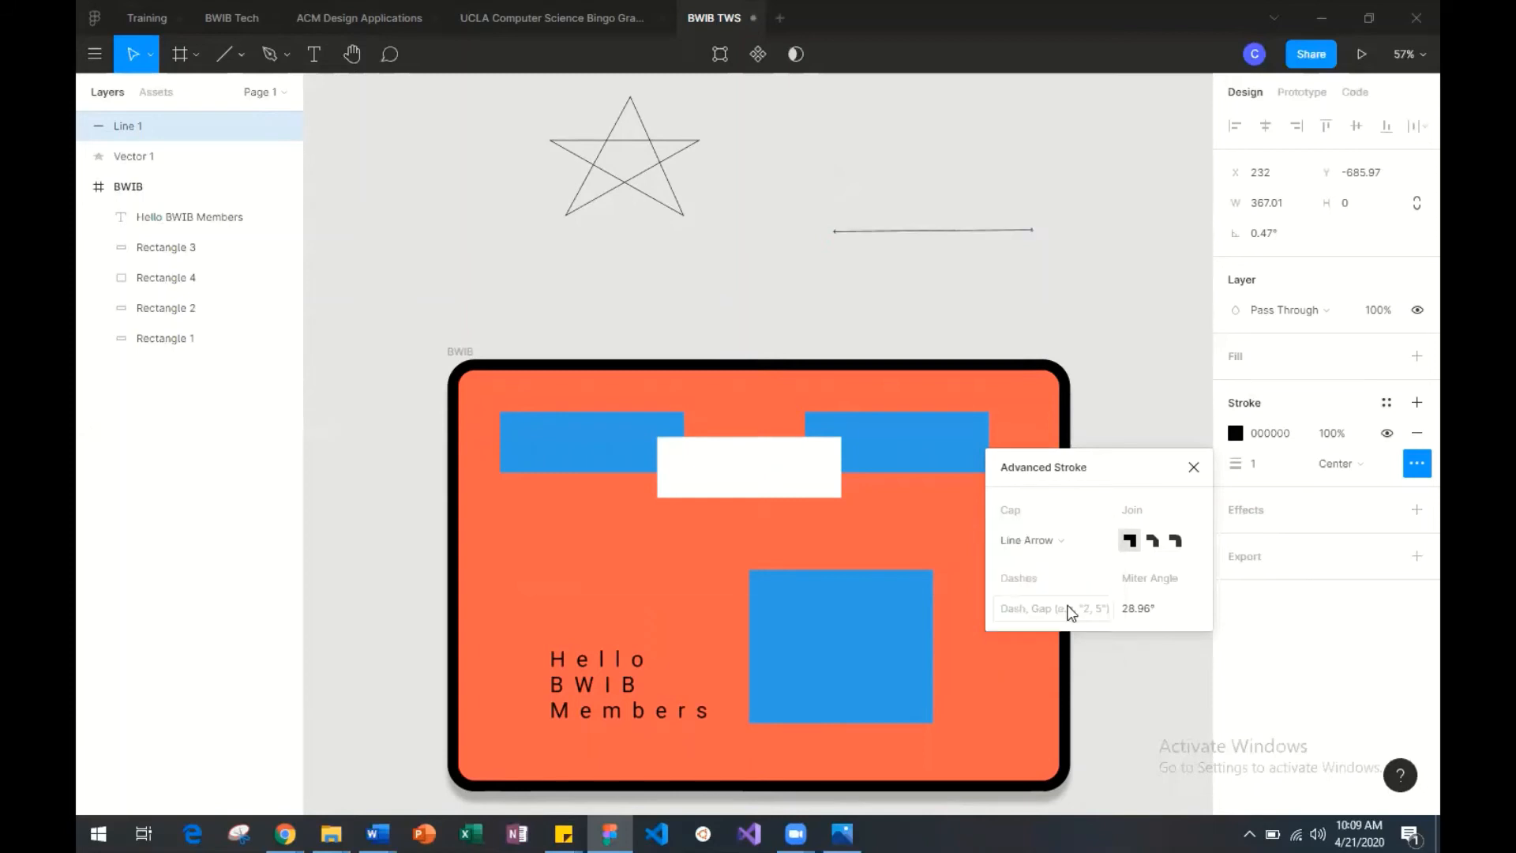
Step: Set the line's stroke width to 20
click(1262, 463)
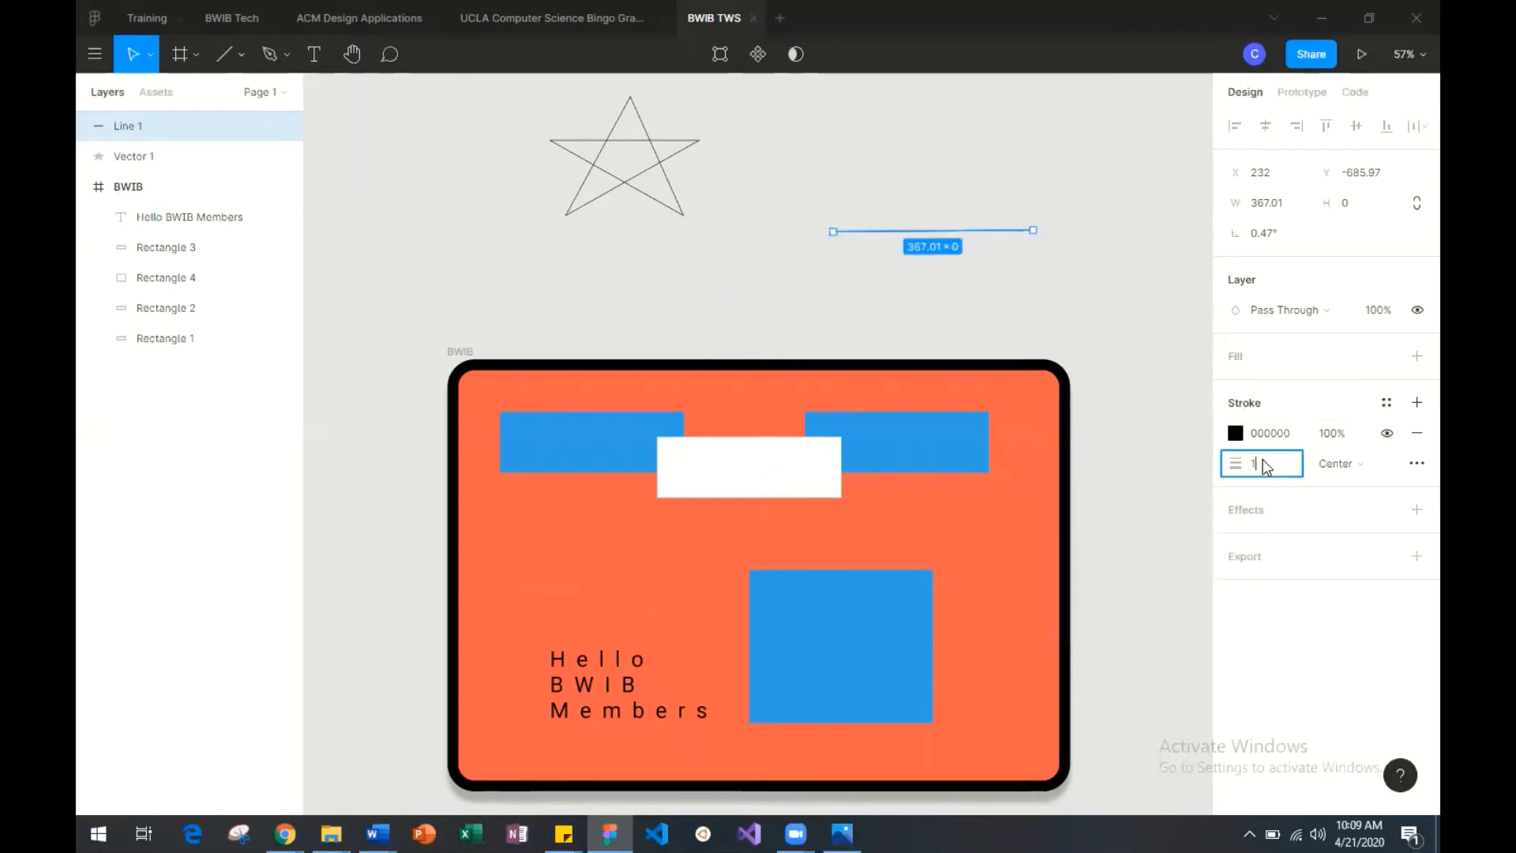
text(20)
key(Return)
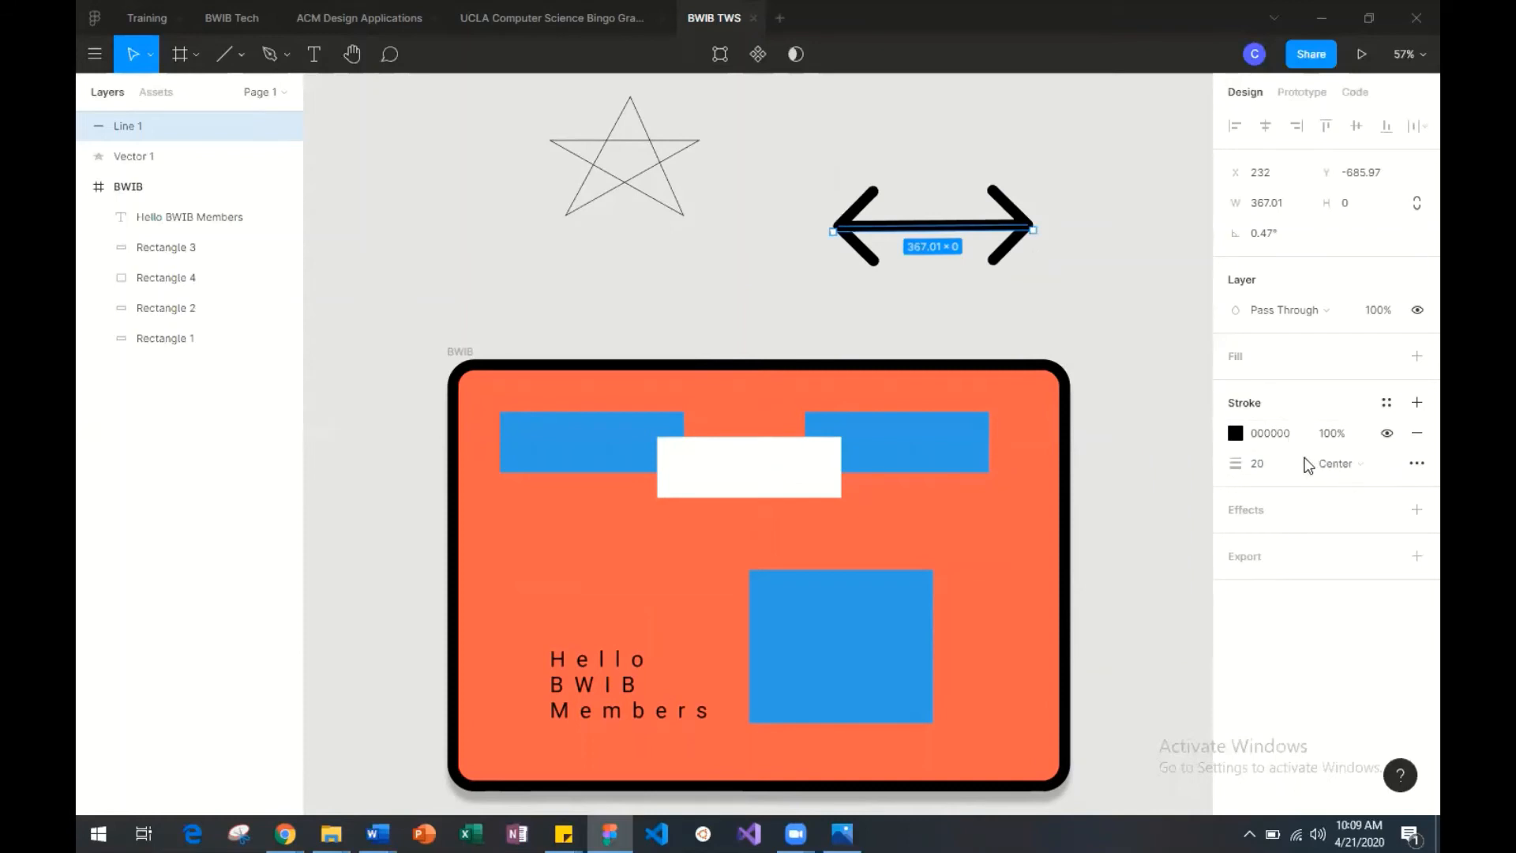
Step: Try Round caps on the thick line, and set its stroke cap to Triangle Arrow
click(1416, 464)
click(1052, 540)
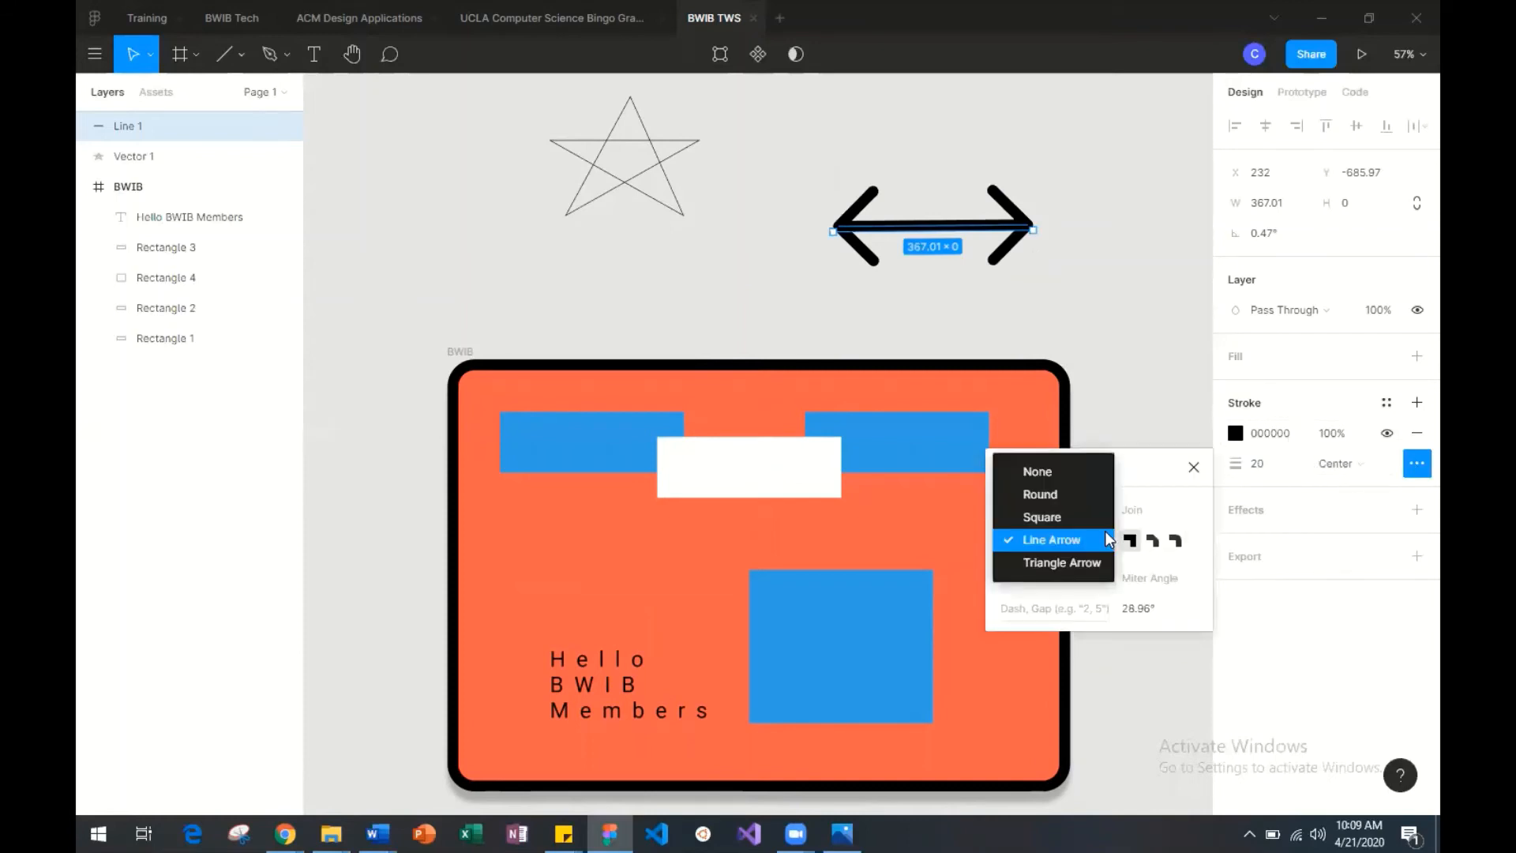
click(1073, 498)
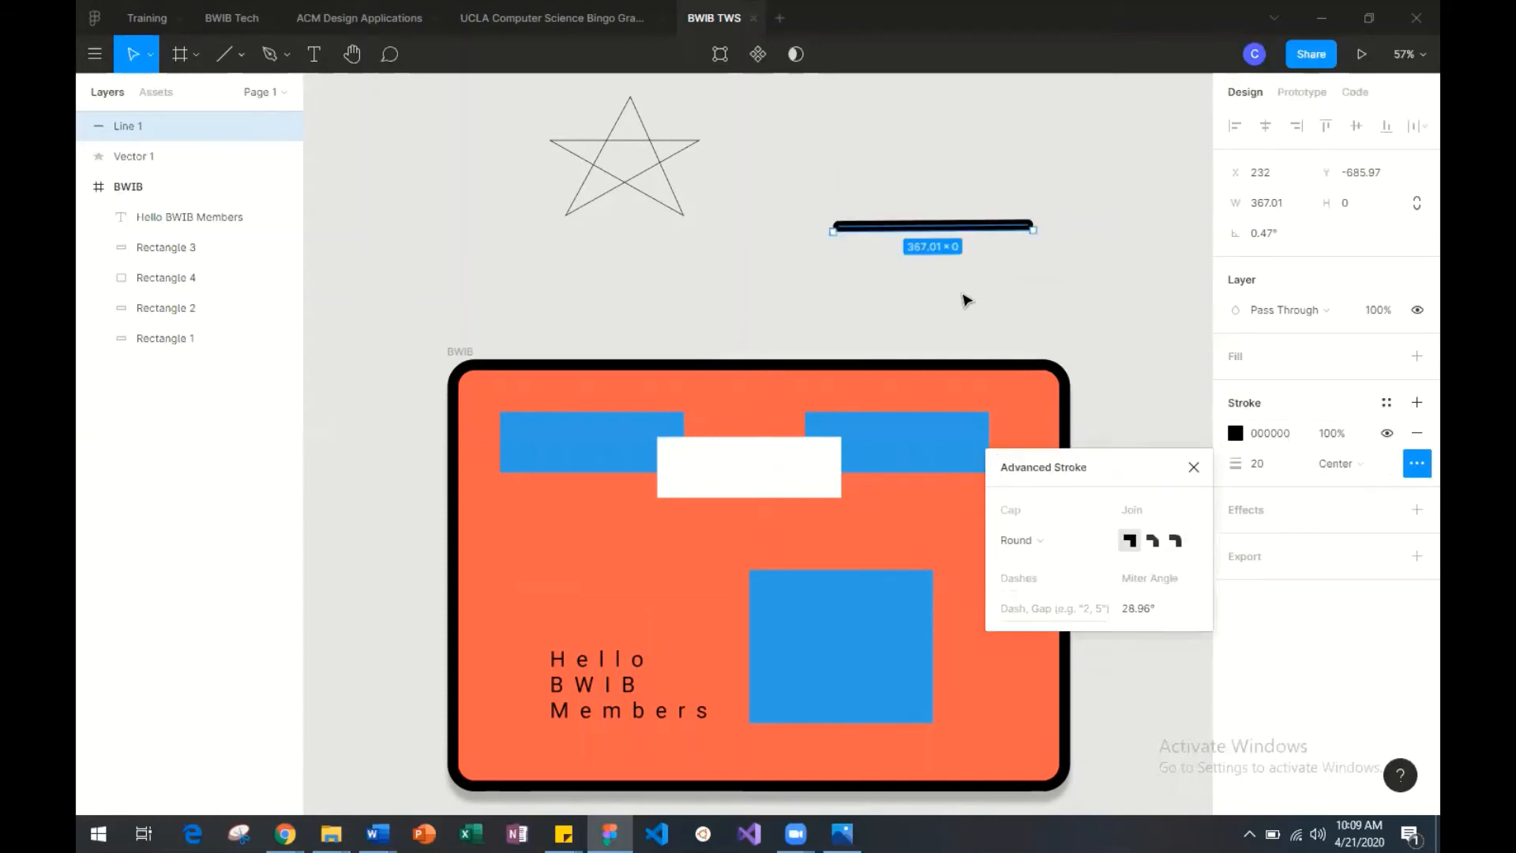
click(1041, 539)
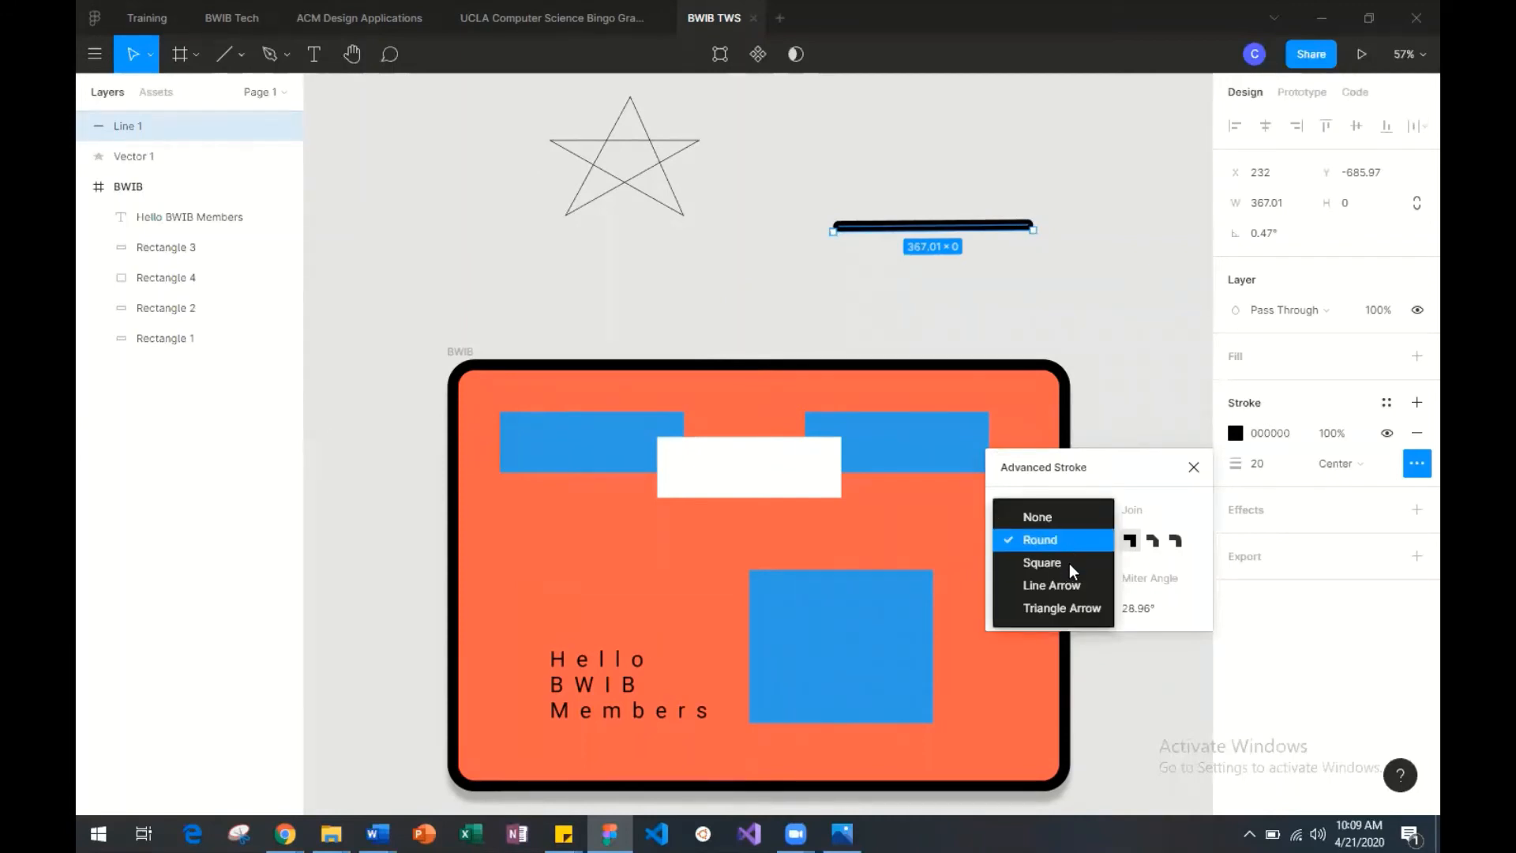
click(1061, 608)
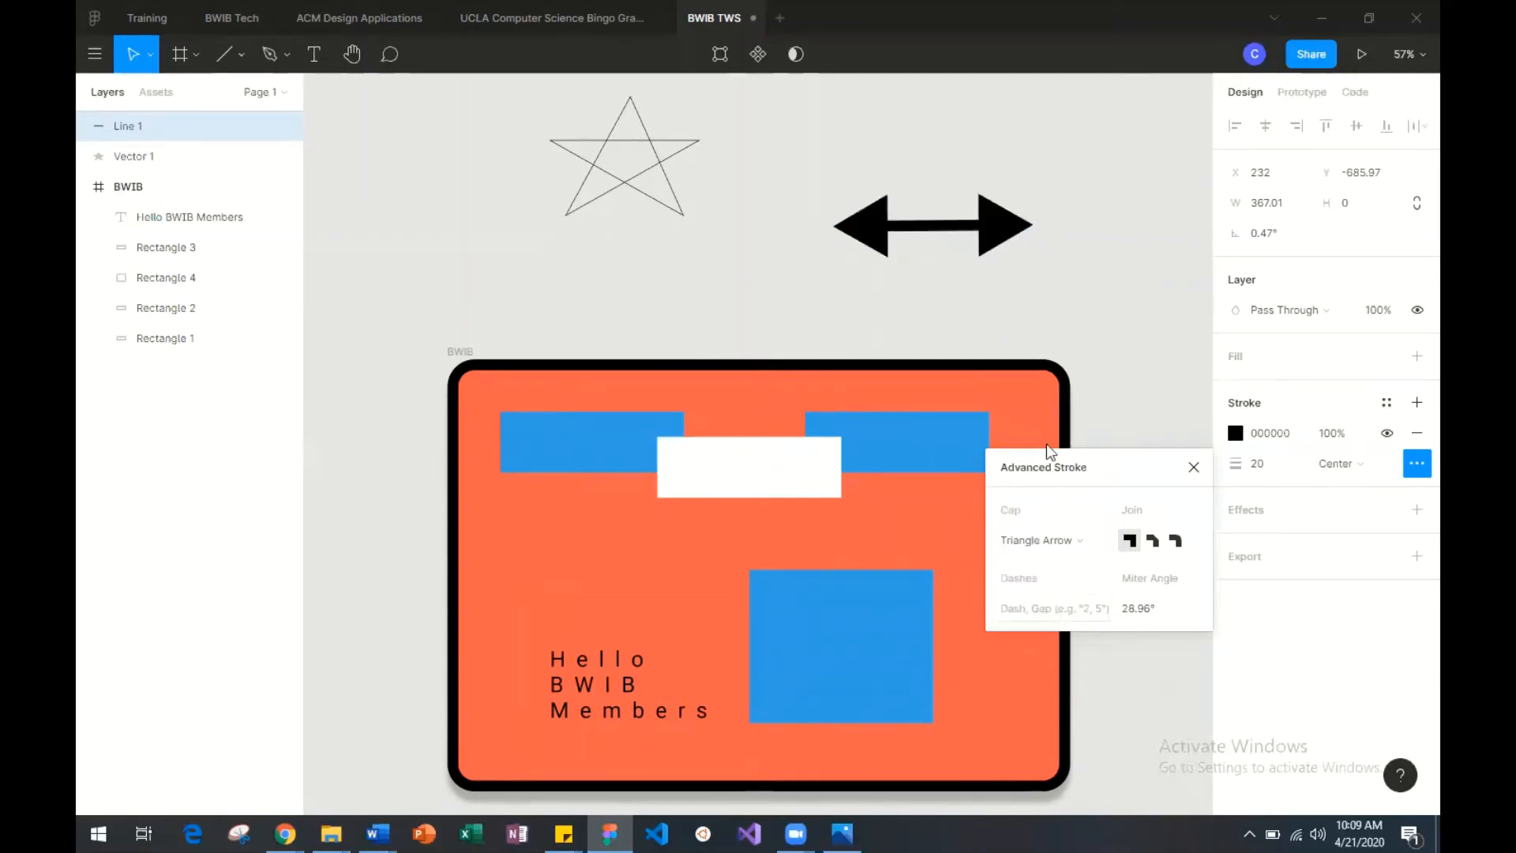
click(1193, 469)
click(1075, 289)
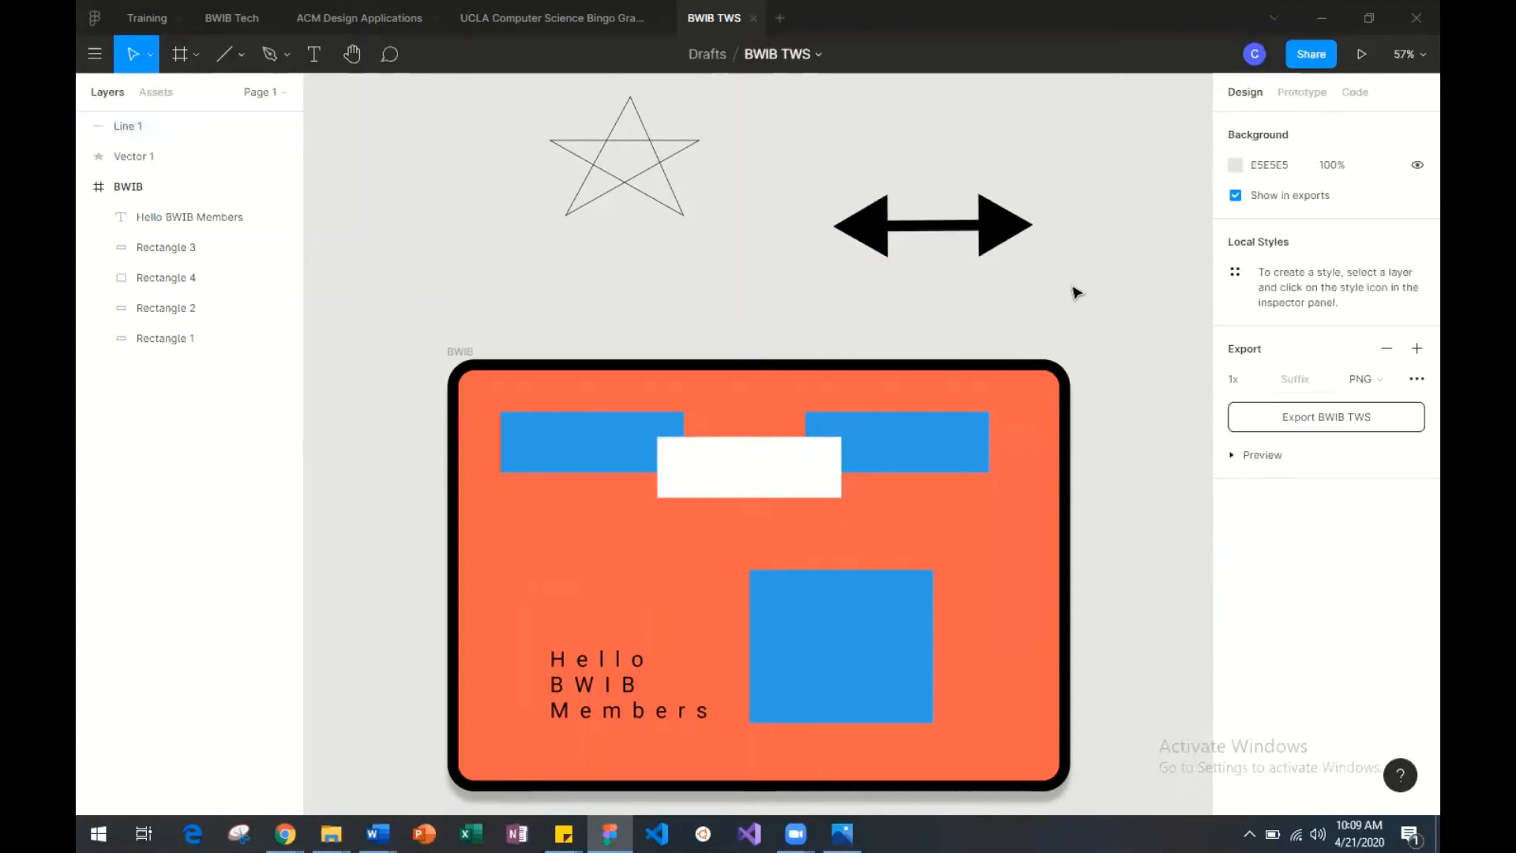
Step: Move the double-headed arrow slightly down and left, closer to the BWIB frame, and deselect it
click(1011, 229)
drag(1008, 229, 955, 257)
click(1082, 299)
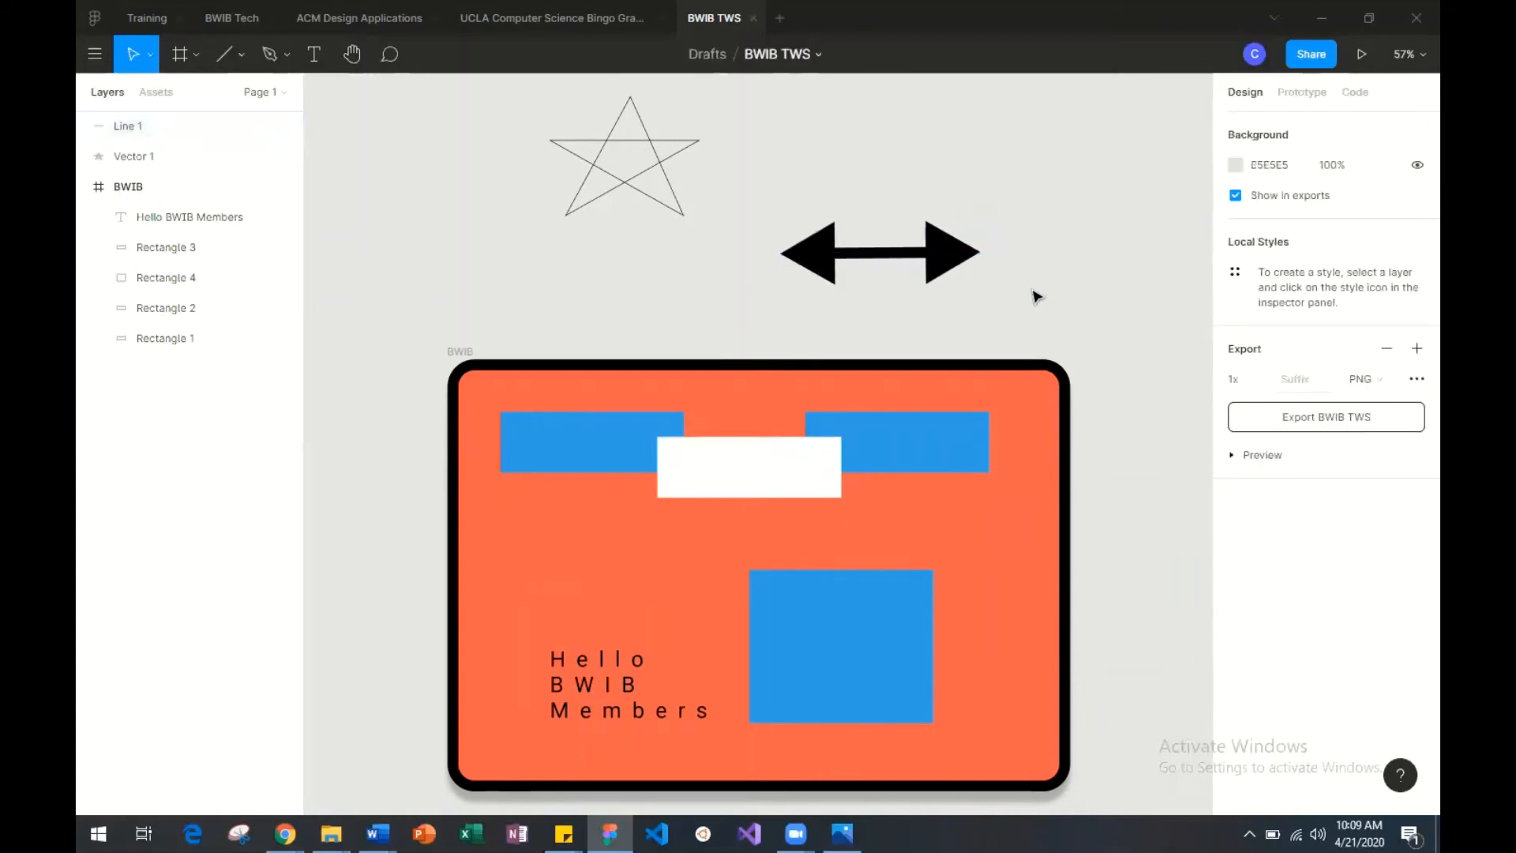